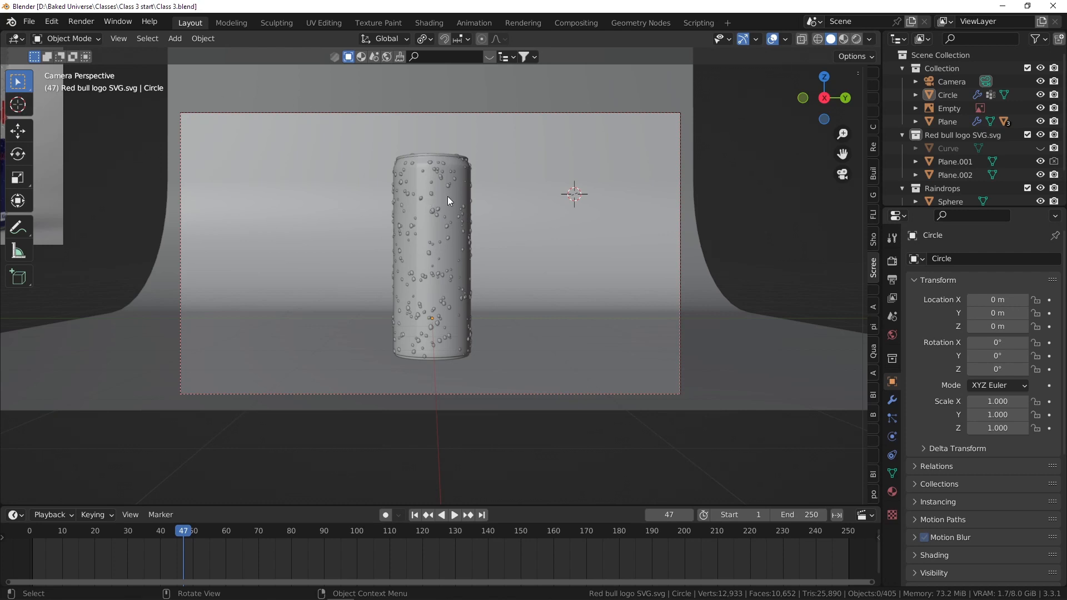
pyautogui.scroll(2, 470, 201)
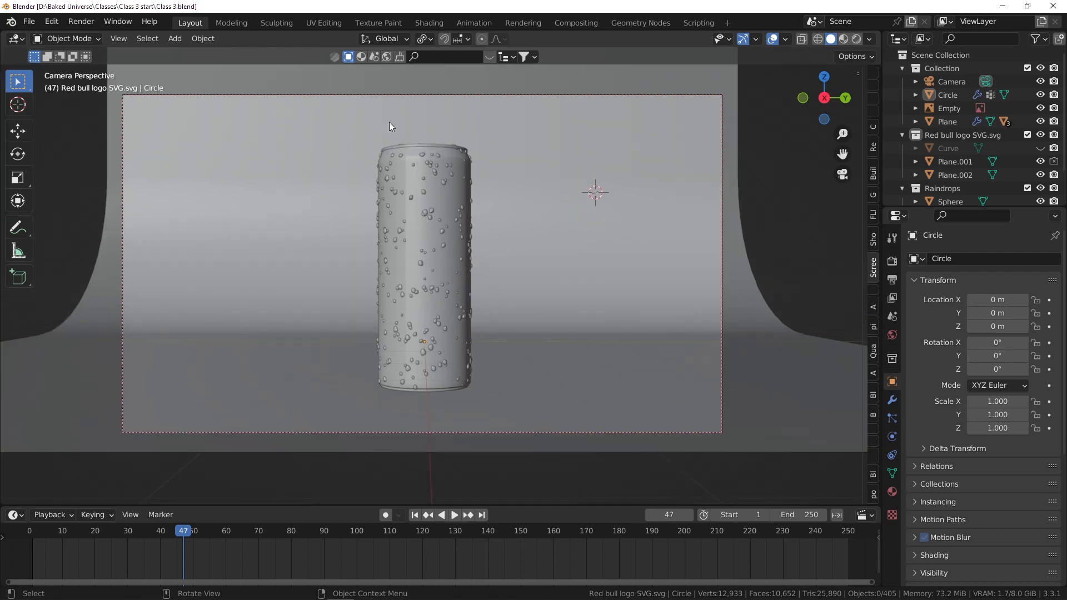
pyautogui.scroll(-3, 378, 118)
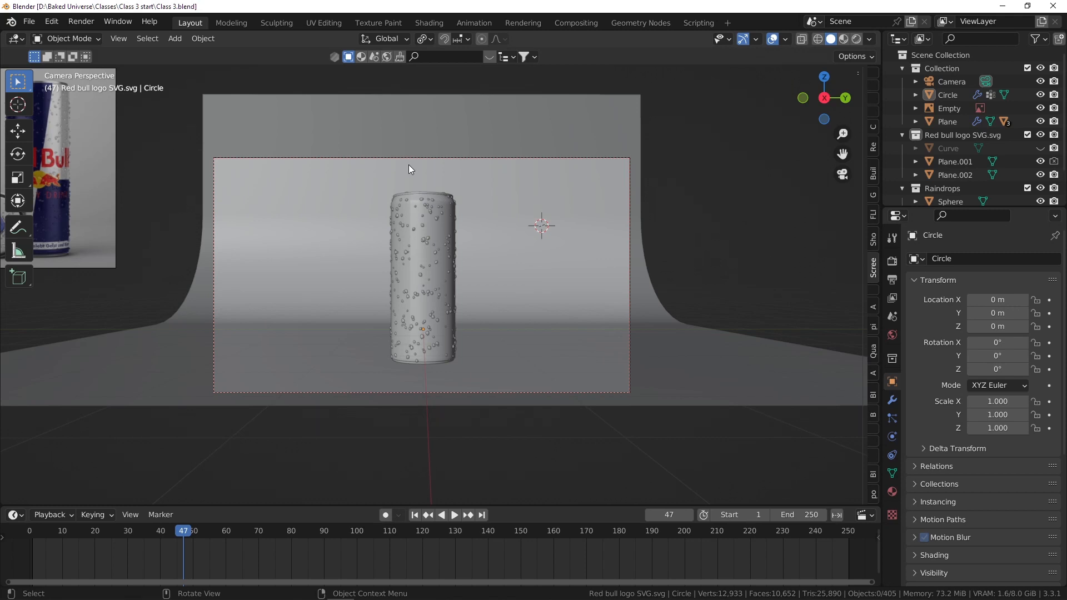
pyautogui.click(449, 212)
pyautogui.keyDown('shift'); pyautogui.moveTo(461, 226); pyautogui.dragTo(452, 228, button='middle'); pyautogui.keyUp('shift')
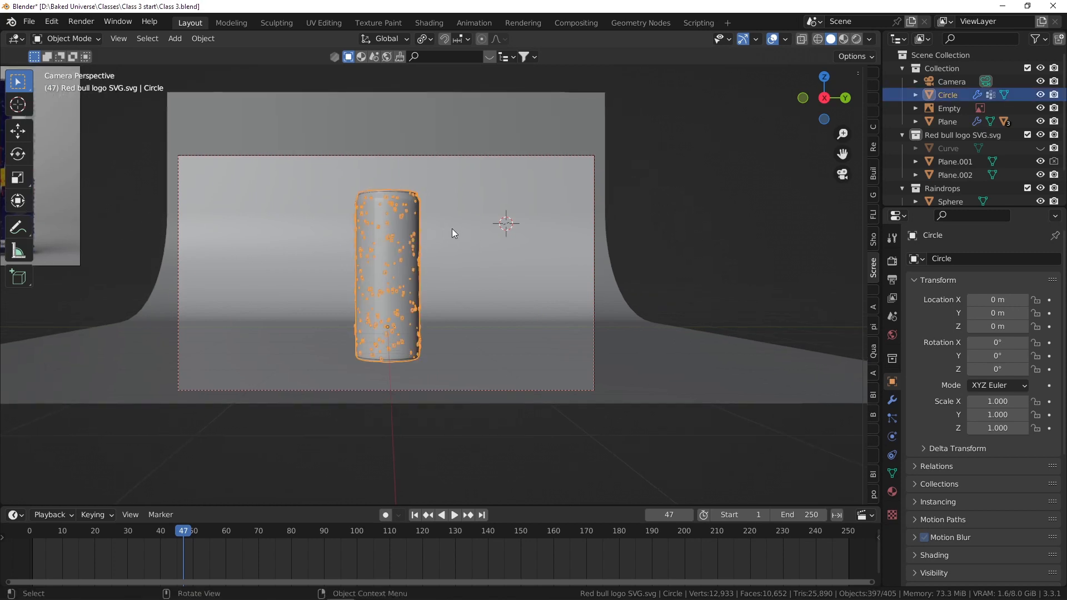
pyautogui.scroll(2, 439, 214)
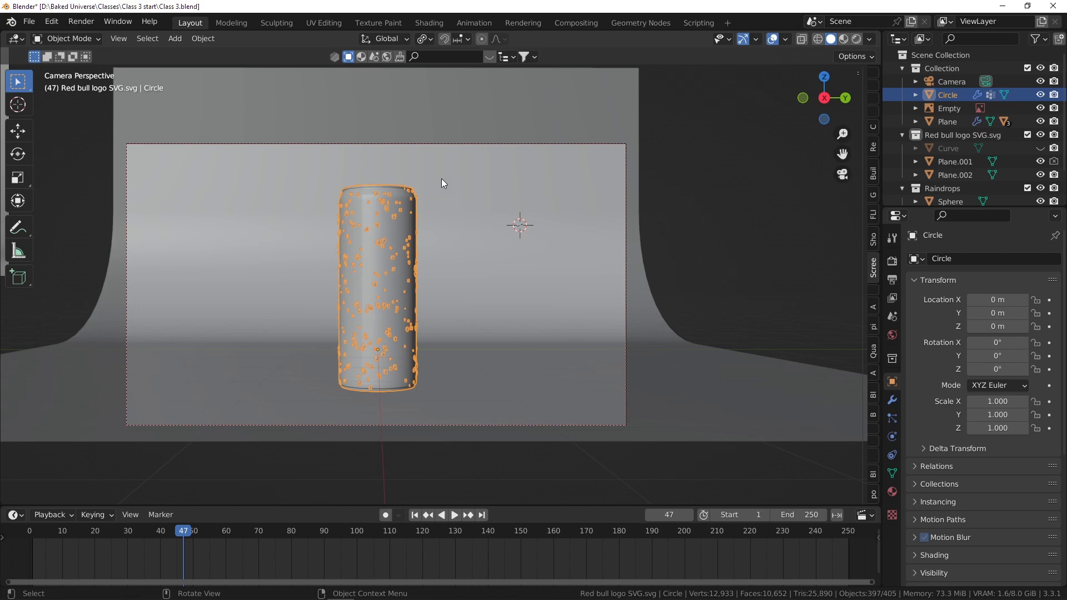
# - Add a UV sphere mesh at the 3D cursor beside the can
pyautogui.hotkey('shift', 'a')
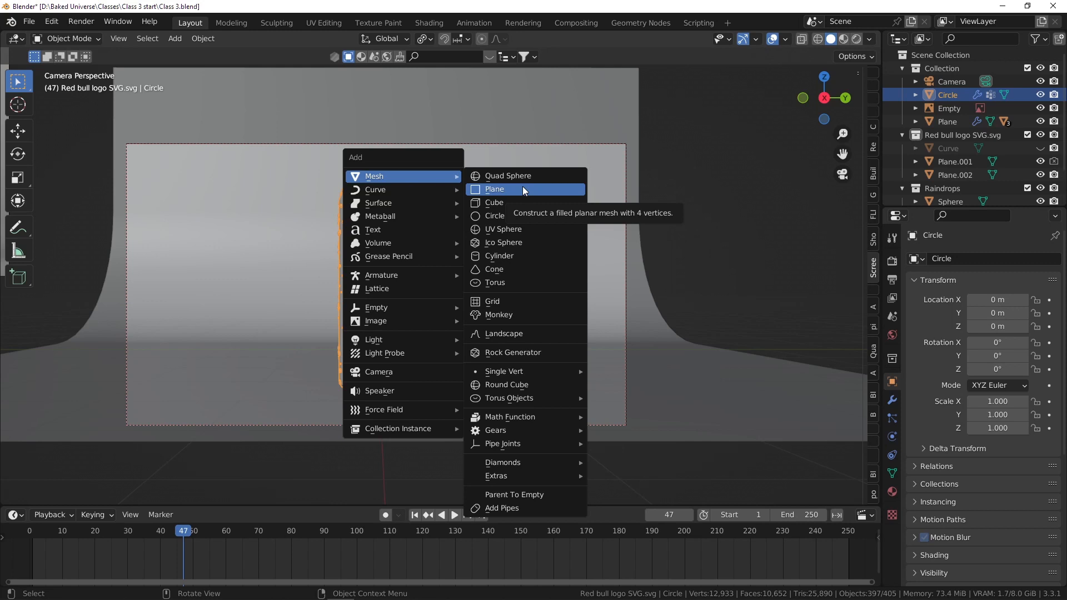
pyautogui.click(526, 230)
pyautogui.scroll(-2, 547, 191)
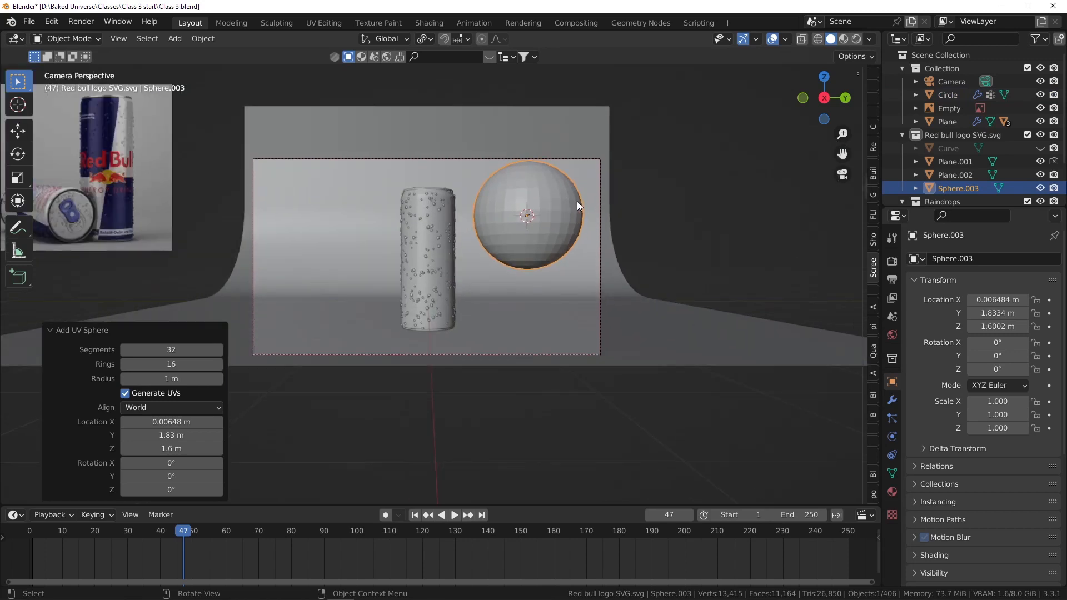
pyautogui.keyDown('shift'); pyautogui.moveTo(577, 201); pyautogui.dragTo(532, 195, button='middle'); pyautogui.keyUp('shift')
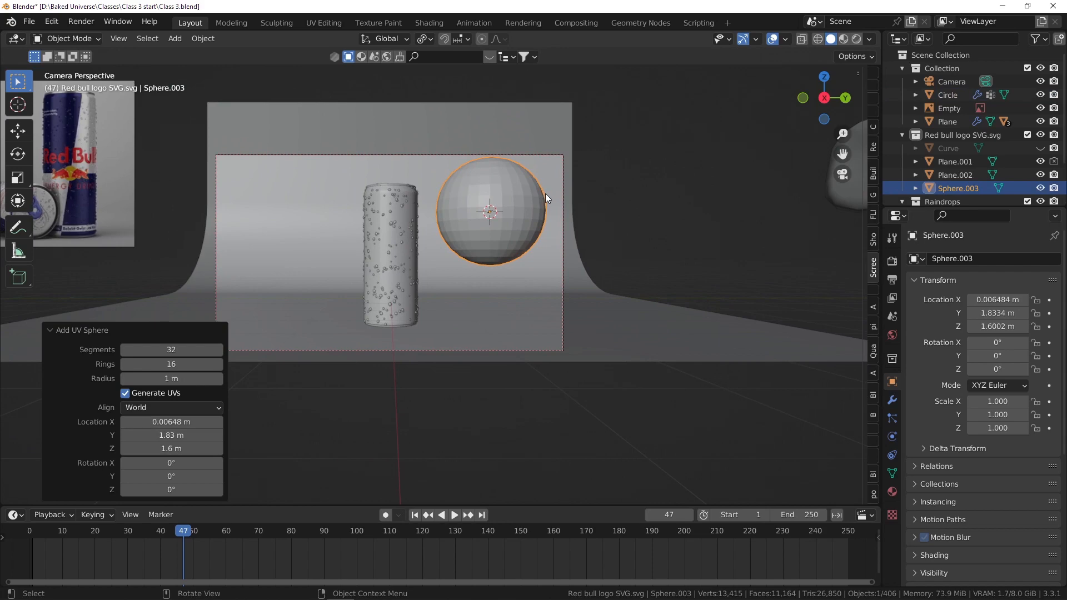
# - Examine the new sphere next to the can in the right orthographic view
pyautogui.press('KP_1')
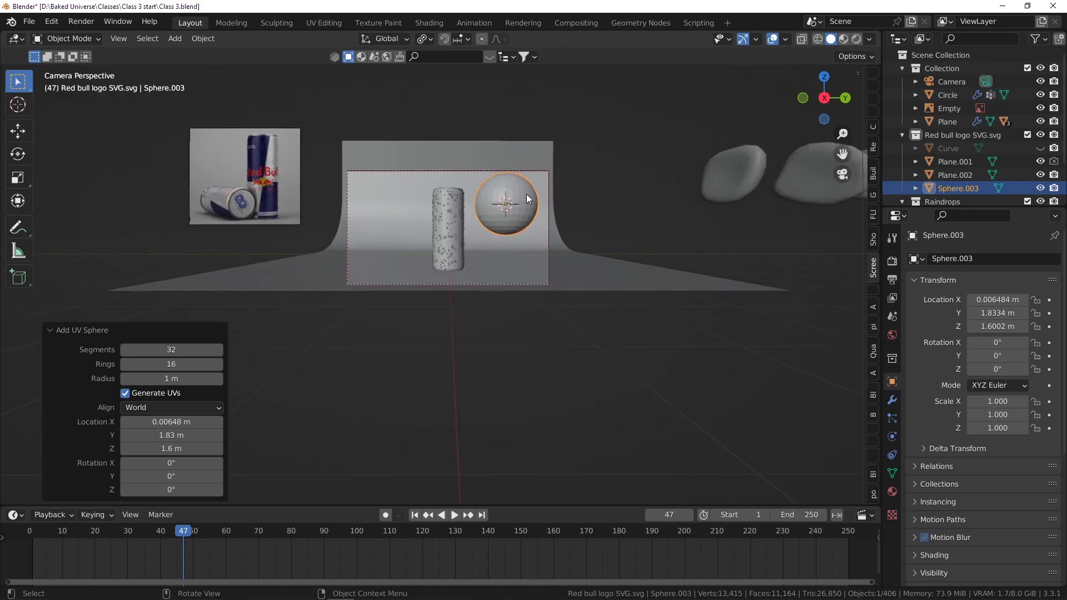
pyautogui.press('KP_3')
pyautogui.scroll(-5, 476, 213)
pyautogui.keyDown('shift'); pyautogui.moveTo(594, 200); pyautogui.dragTo(405, 213, button='middle'); pyautogui.keyUp('shift')
pyautogui.scroll(2, 423, 215)
pyautogui.scroll(-3, 387, 225)
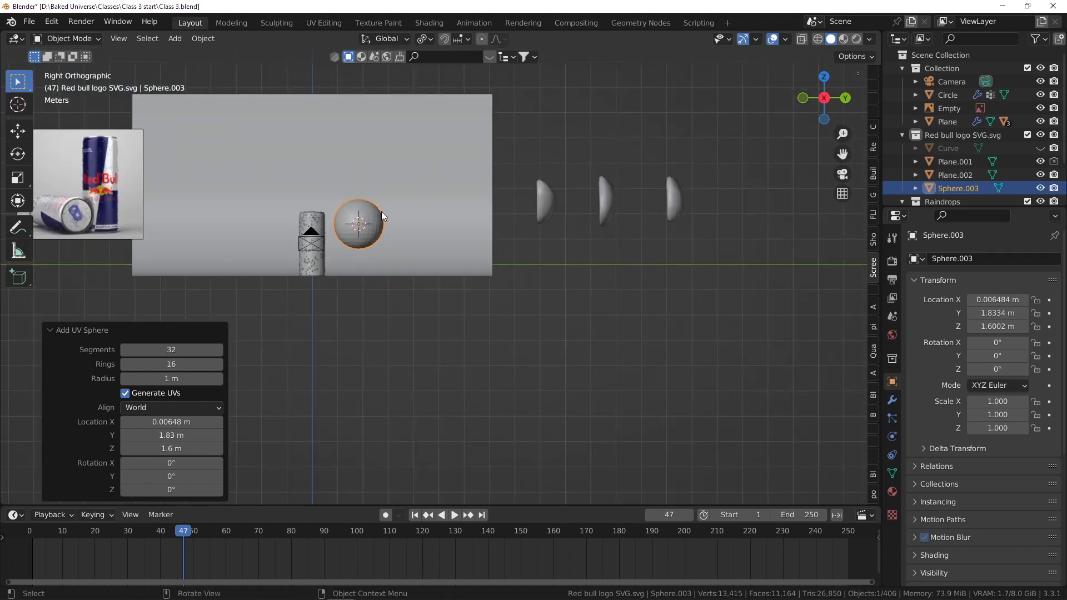
pyautogui.scroll(3, 382, 211)
pyautogui.keyDown('shift'); pyautogui.moveTo(338, 238); pyautogui.dragTo(443, 249, button='middle'); pyautogui.keyUp('shift')
pyautogui.scroll(1, 424, 237)
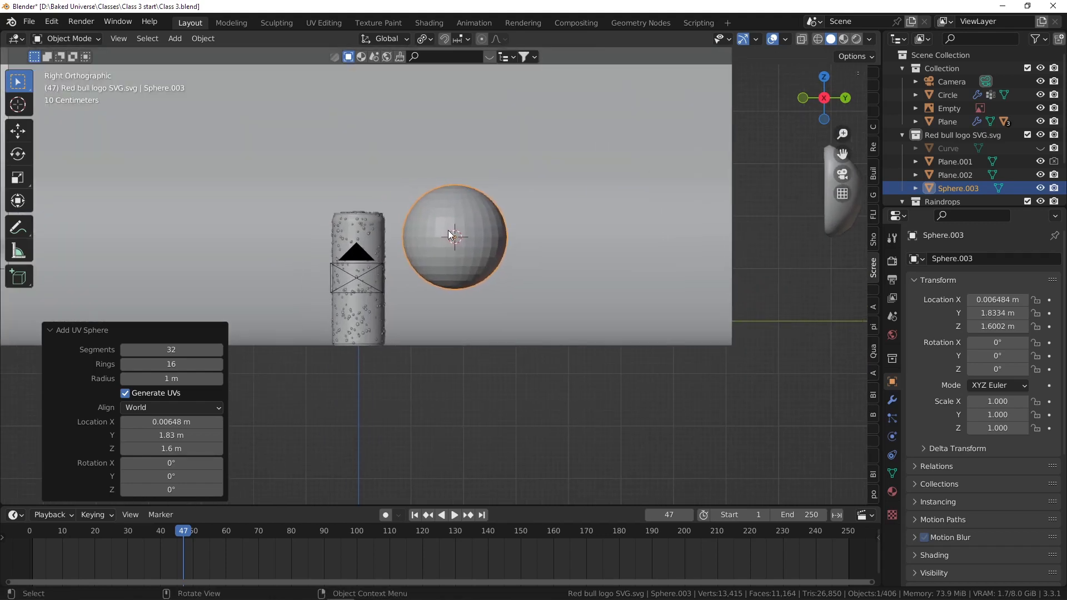
pyautogui.scroll(2, 448, 230)
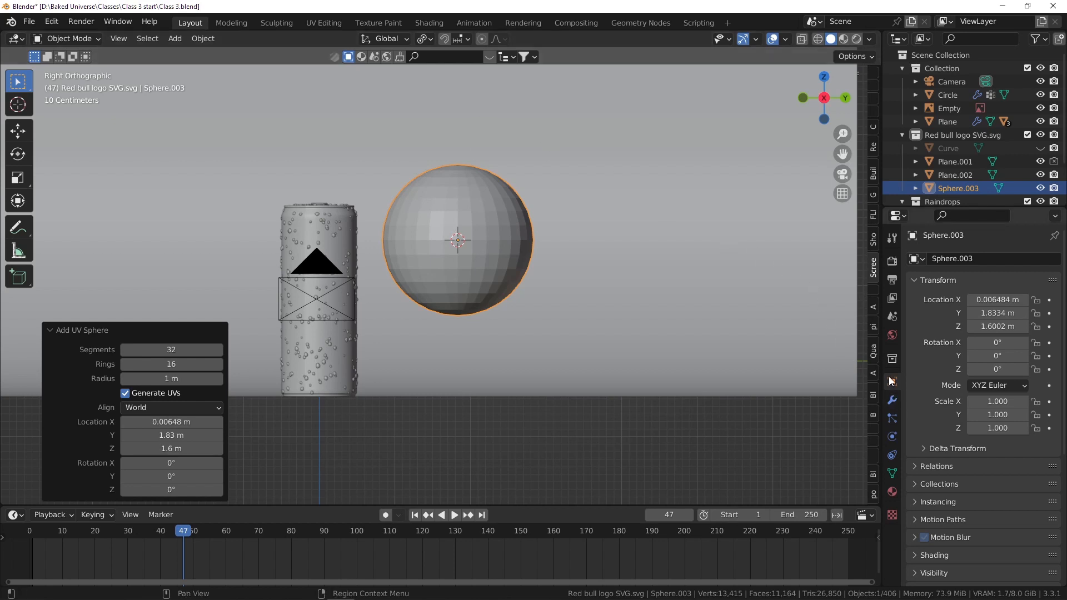
# - Add Fluid physics to the sphere and set its fluid type to Flow
pyautogui.click(892, 436)
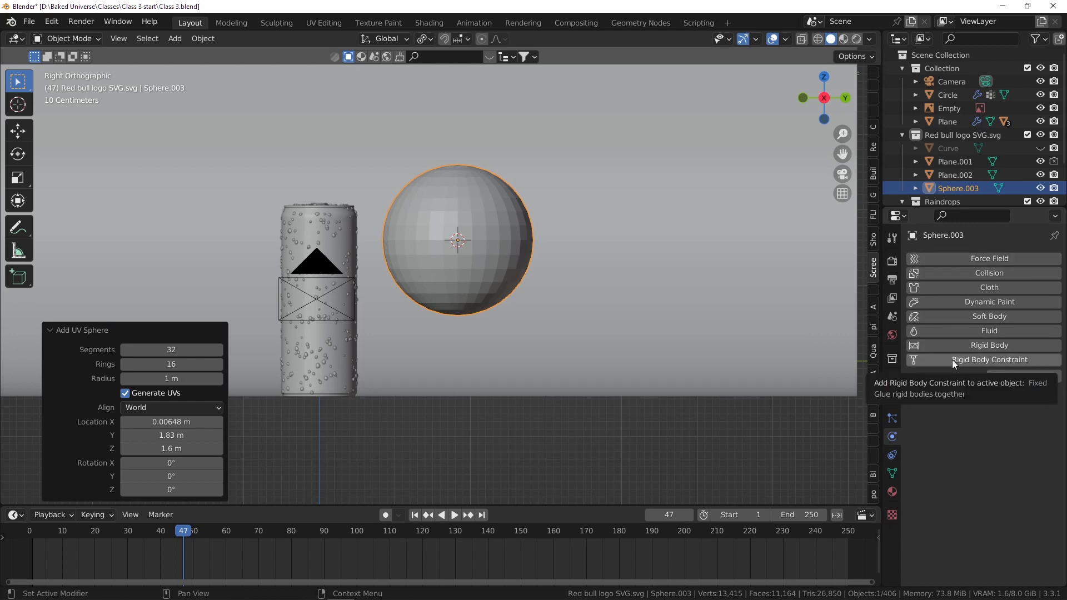
pyautogui.click(946, 329)
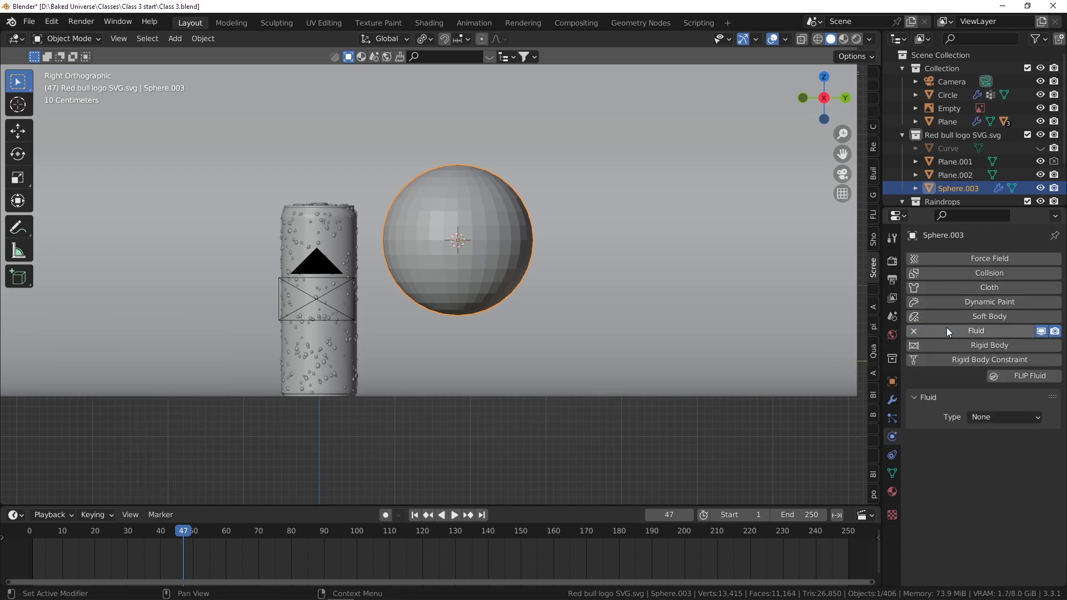
pyautogui.click(1000, 417)
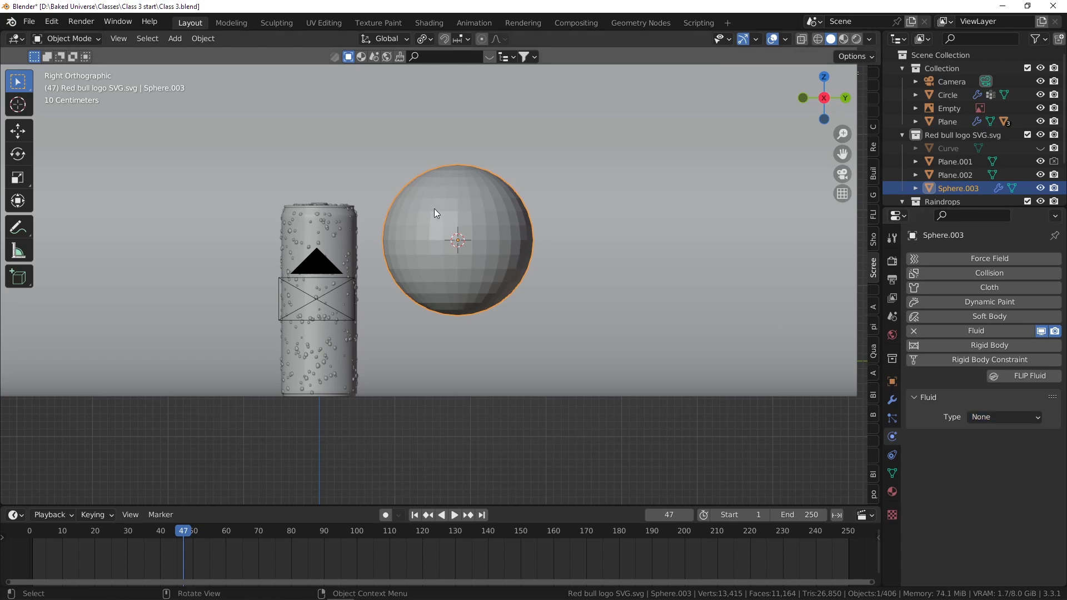
pyautogui.click(1002, 419)
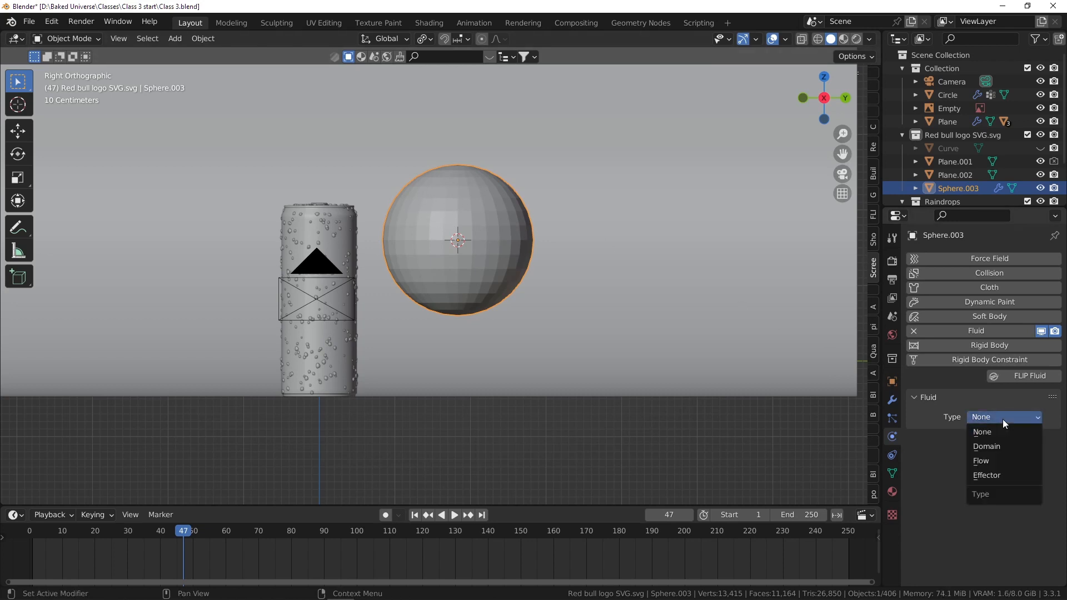
pyautogui.click(992, 460)
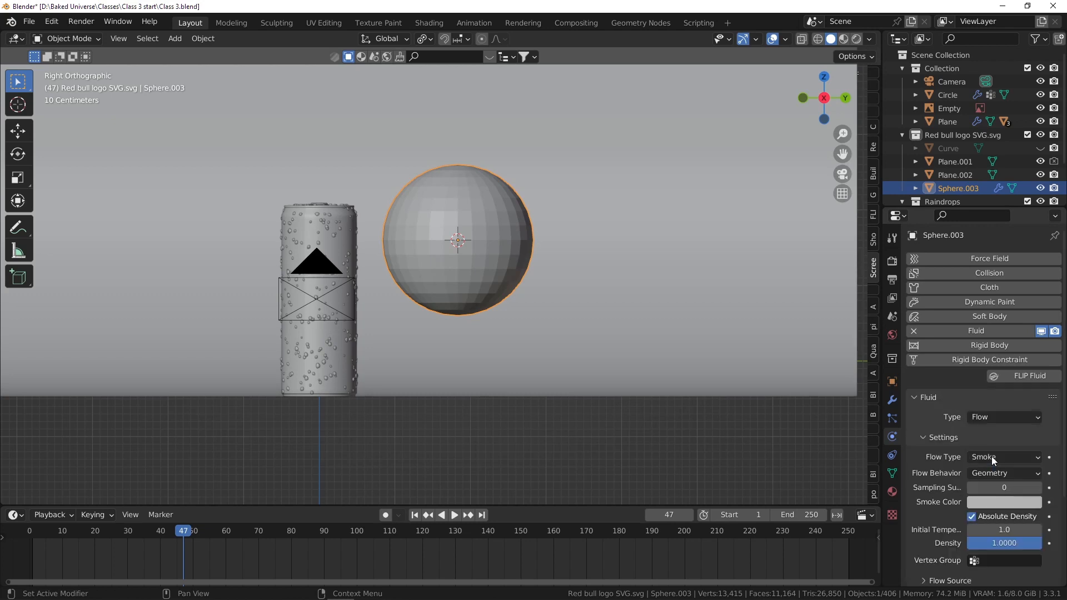
# - Set the sphere's flow type to Liquid and return the timeline to frame 1
pyautogui.scroll(-3, 978, 436)
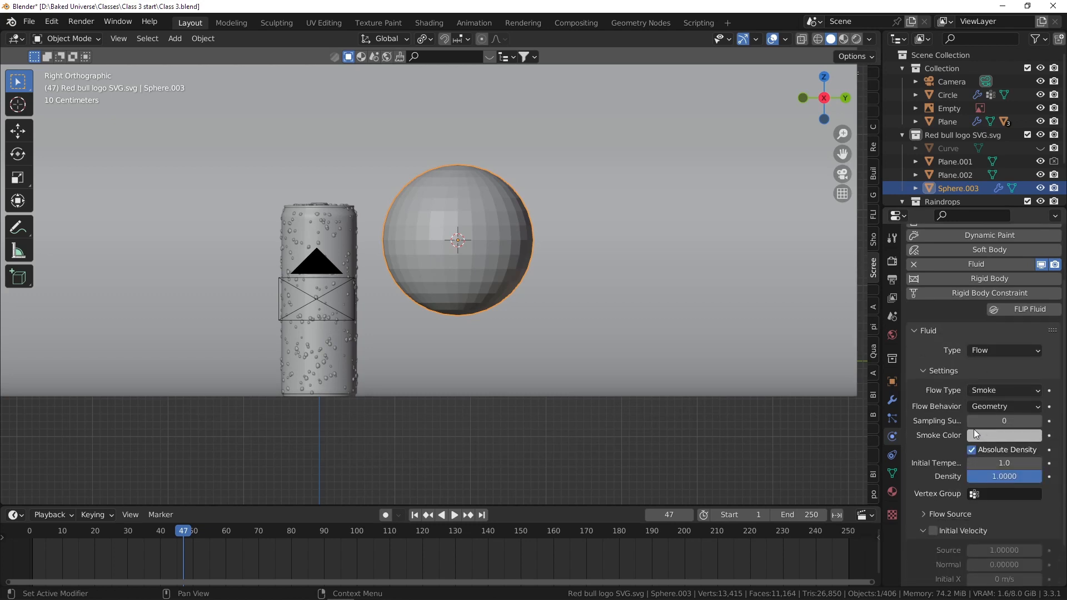
pyautogui.click(1002, 389)
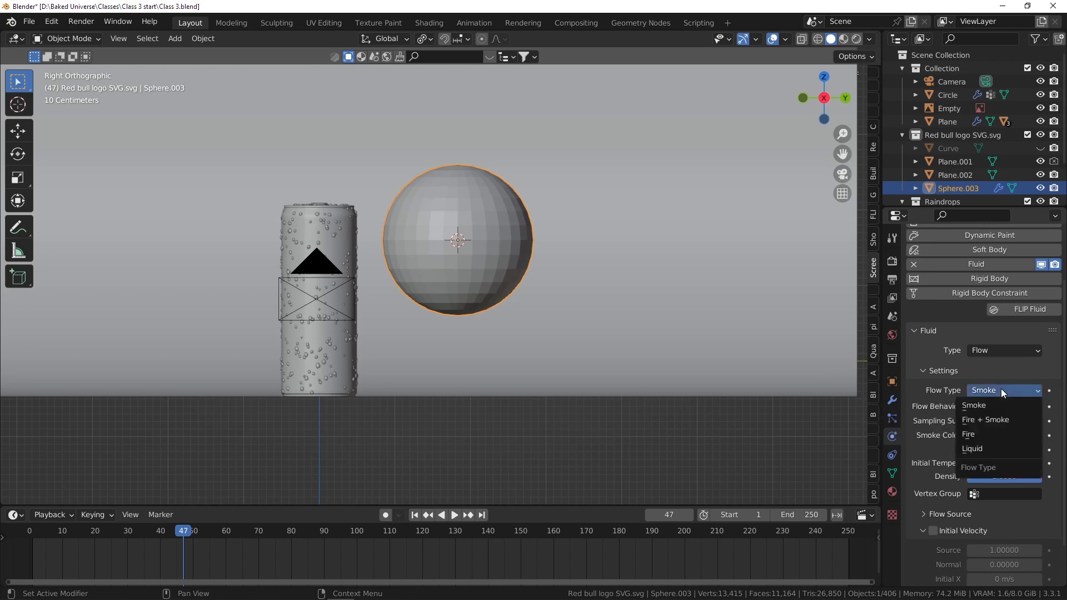
pyautogui.click(982, 448)
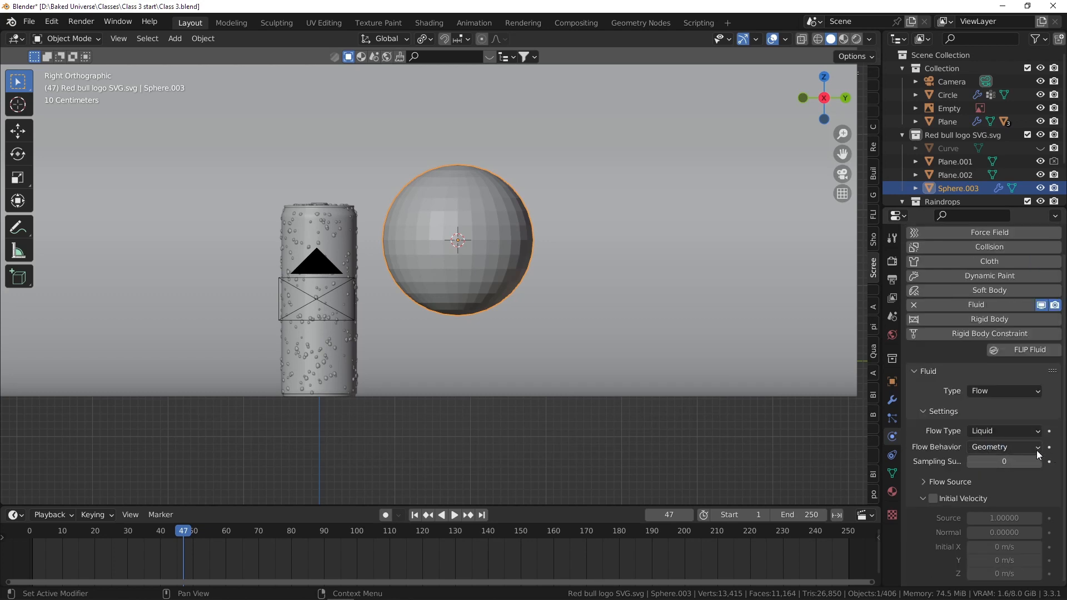
pyautogui.click(994, 447)
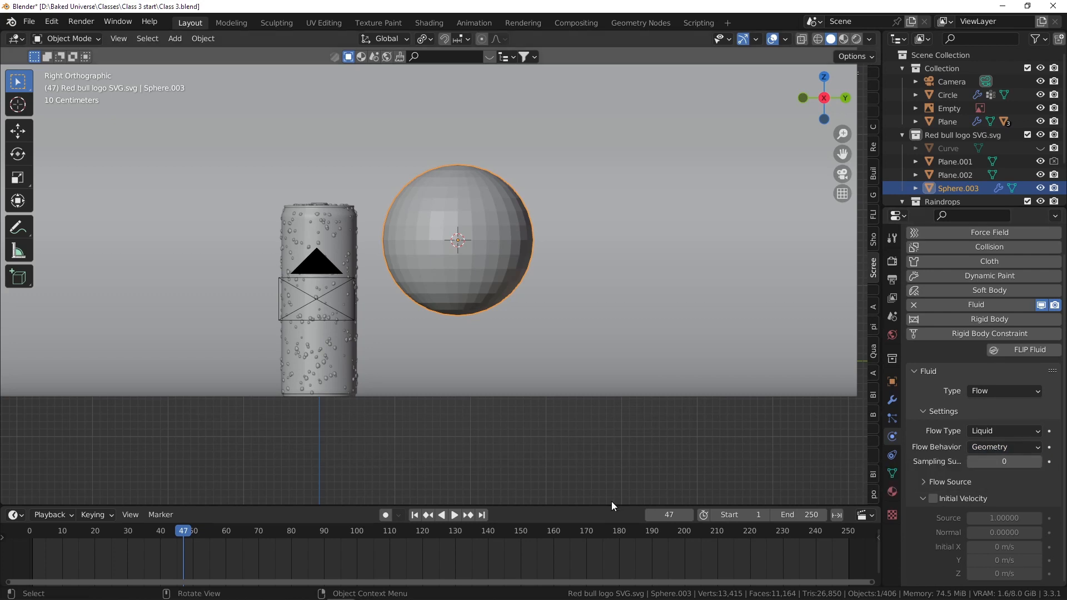
pyautogui.click(414, 516)
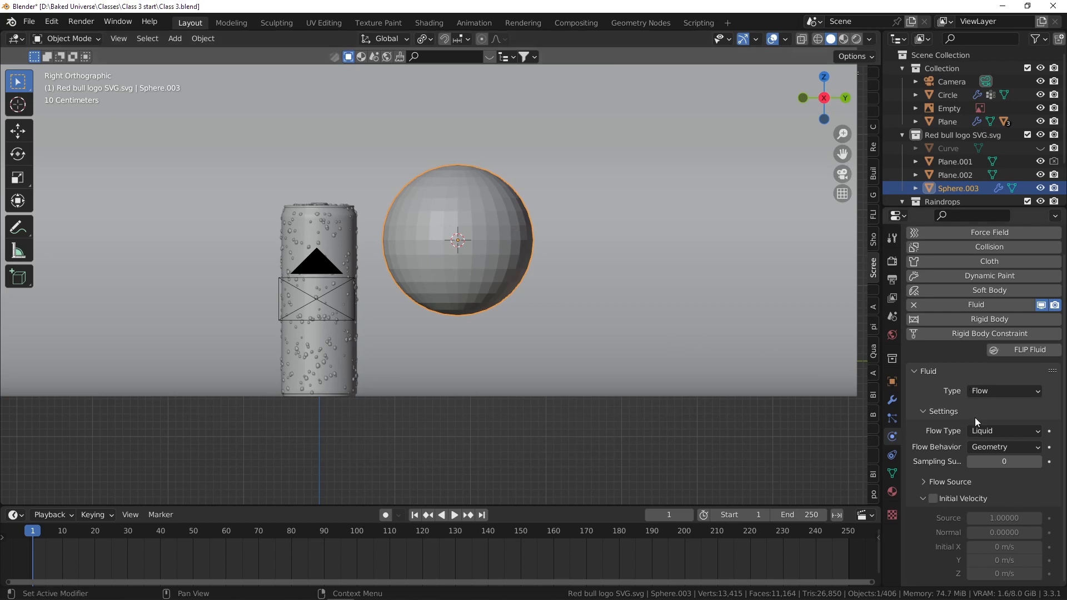
# - Try the Inflow, Outflow and Geometry flow behaviors on the sphere in turn
pyautogui.click(979, 447)
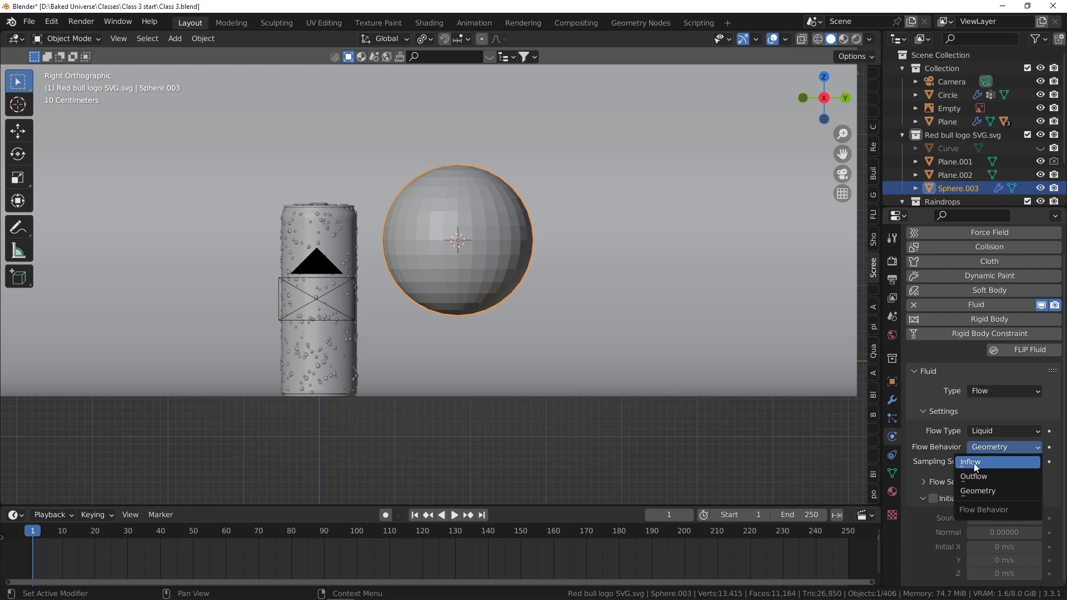
pyautogui.click(975, 463)
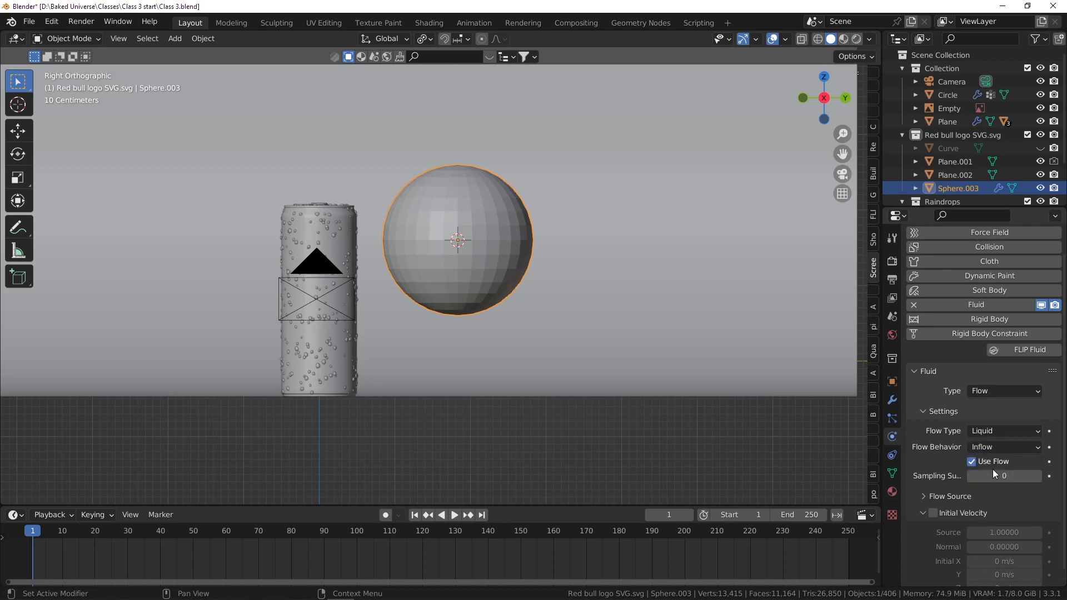
pyautogui.scroll(-1, 975, 473)
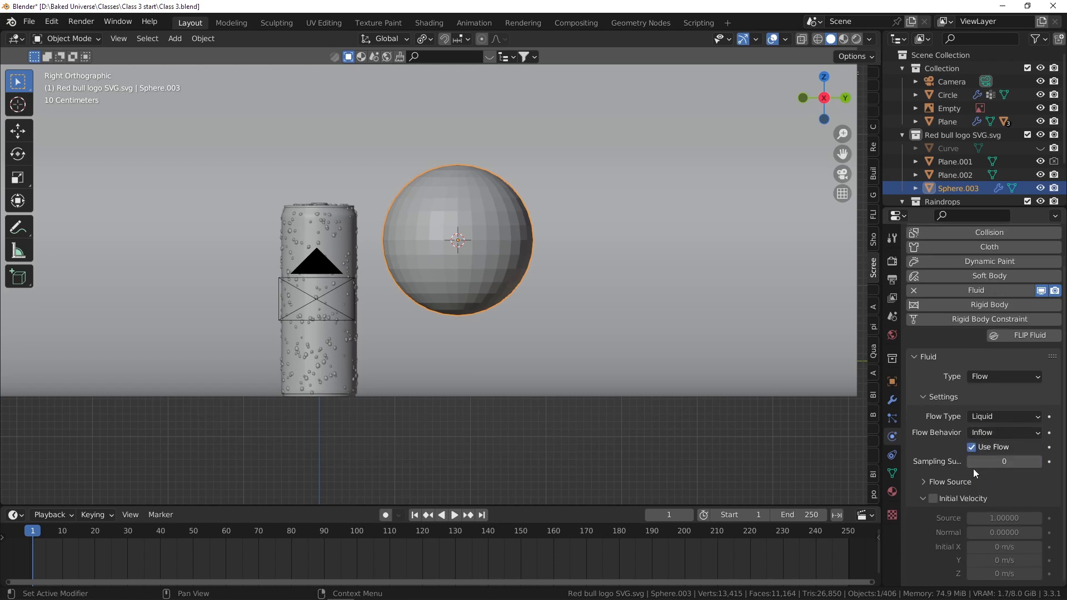
pyautogui.click(985, 434)
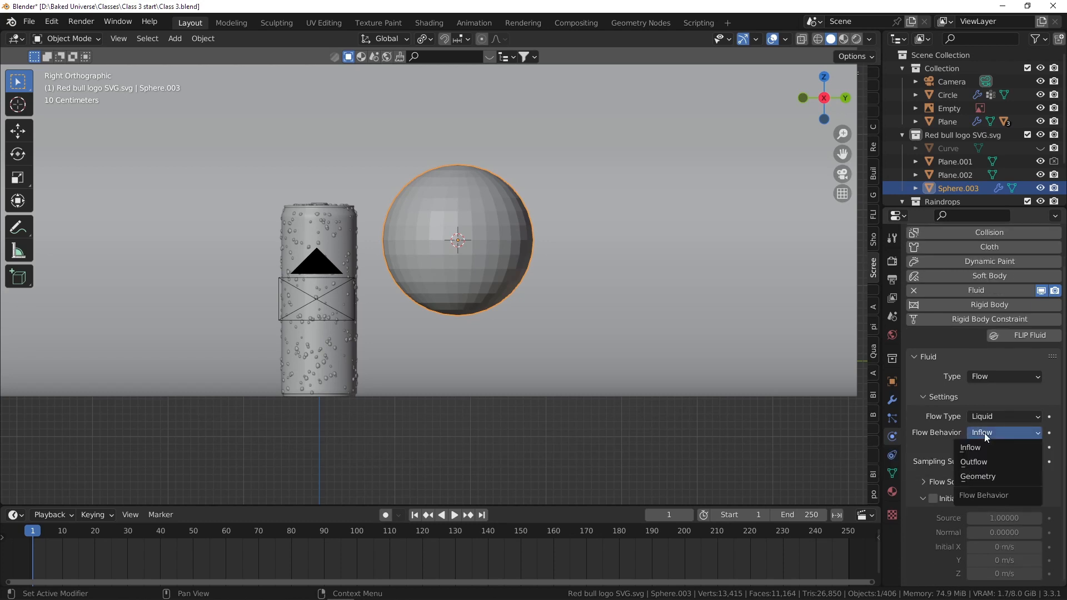
pyautogui.click(973, 468)
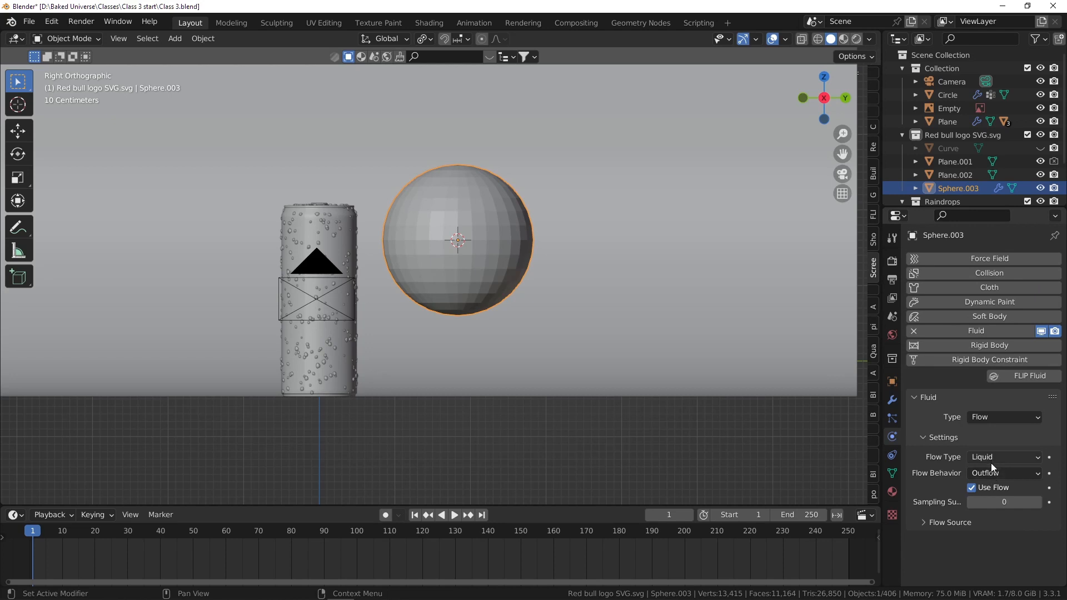
pyautogui.click(988, 472)
pyautogui.click(978, 517)
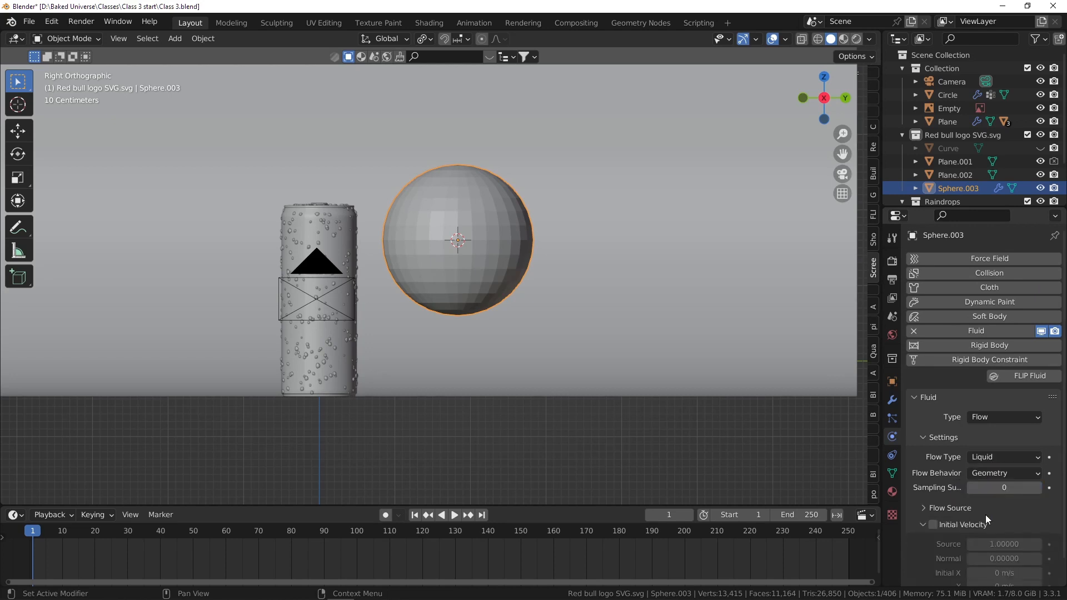
# - Set the sphere's flow behavior to Outflow
pyautogui.click(1001, 473)
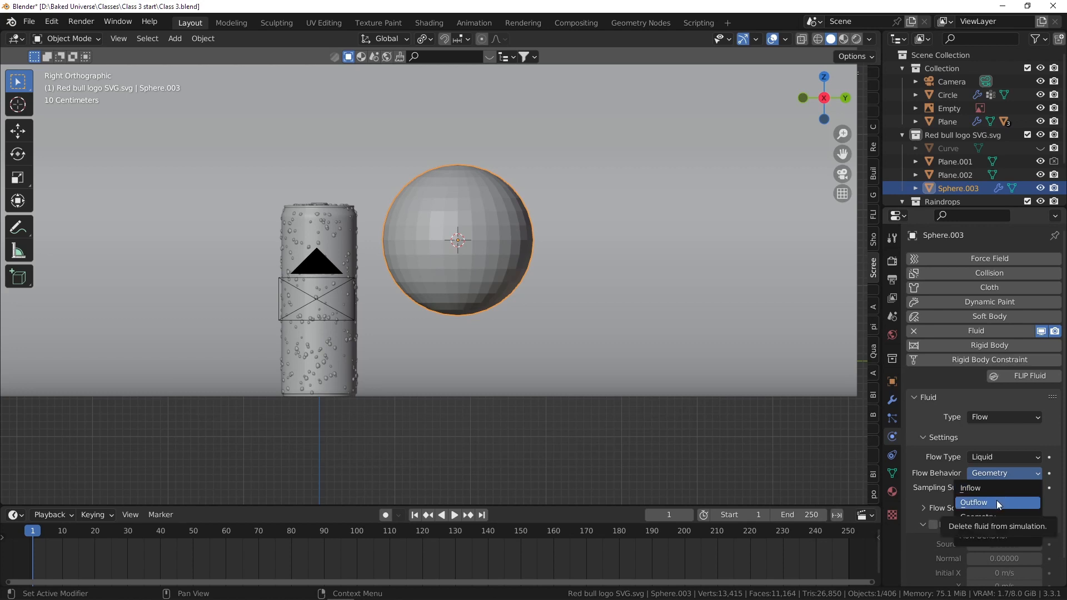
pyautogui.click(992, 503)
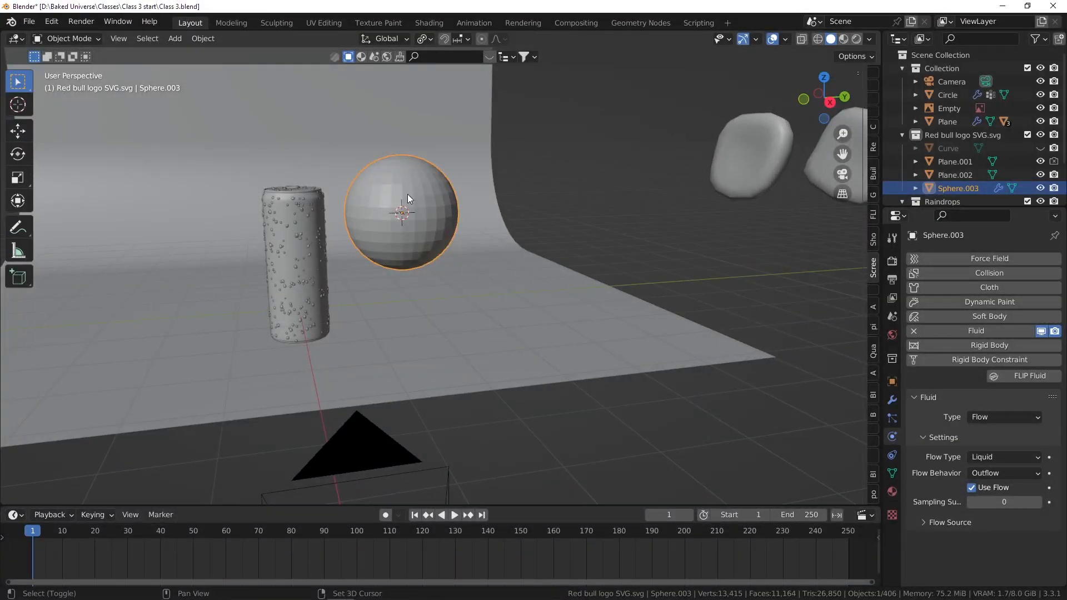
# - Add a cube mesh around the sphere and scale it uniformly to about 2.04
pyautogui.hotkey('shift', 'a')
pyautogui.moveTo(409, 197)
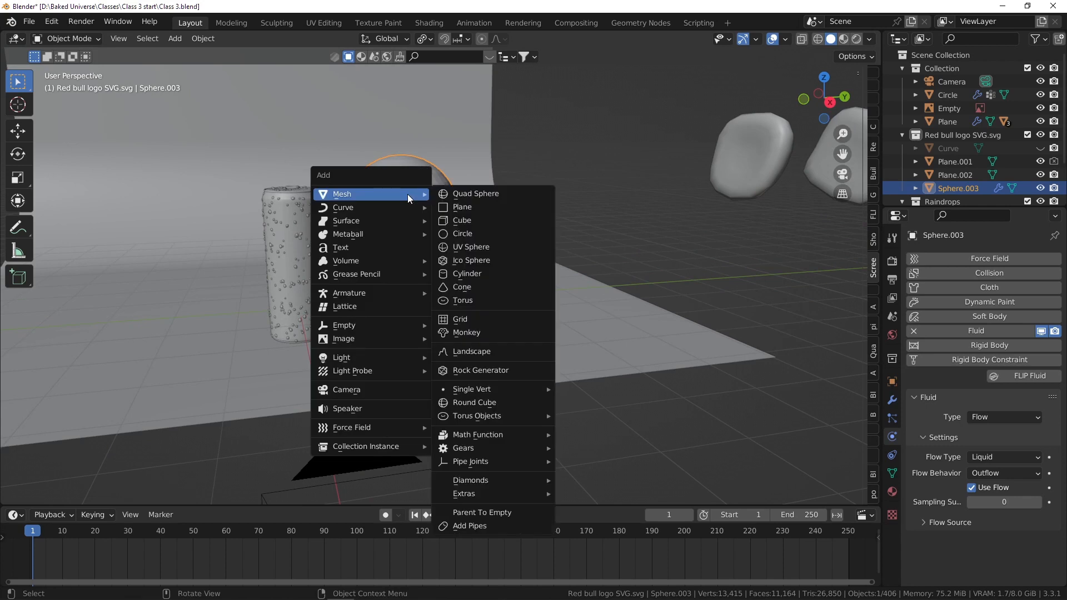
pyautogui.click(470, 222)
pyautogui.moveTo(428, 193); pyautogui.dragTo(444, 178, button='middle')
pyautogui.press('s')
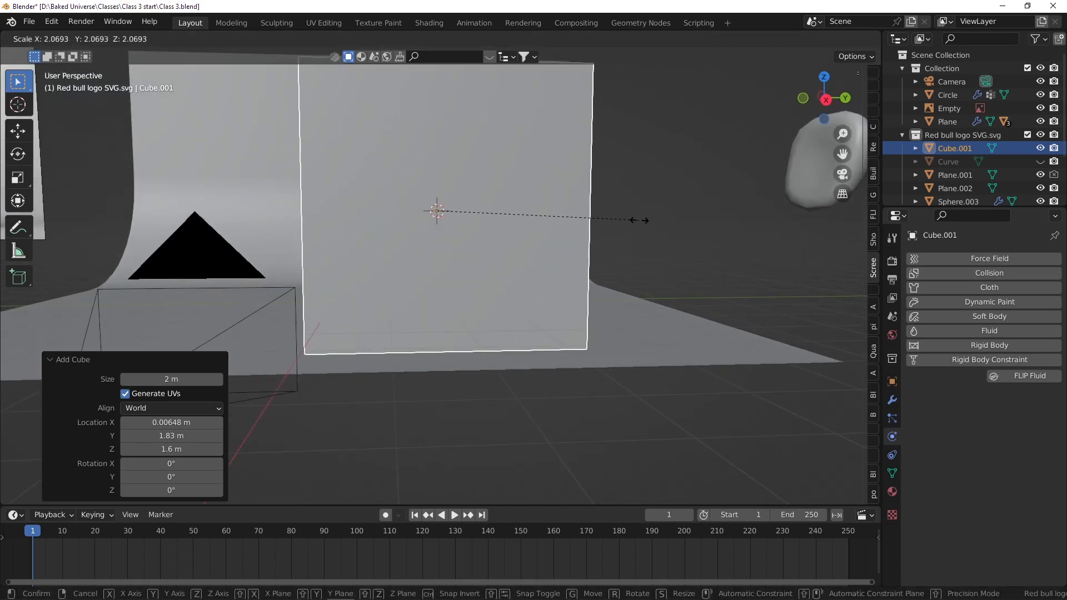
pyautogui.click(638, 223)
pyautogui.moveTo(638, 224)
pyautogui.mouseDown(button='middle')
pyautogui.moveTo(469, 190)
pyautogui.moveTo(523, 228)
pyautogui.mouseUp(button='middle')
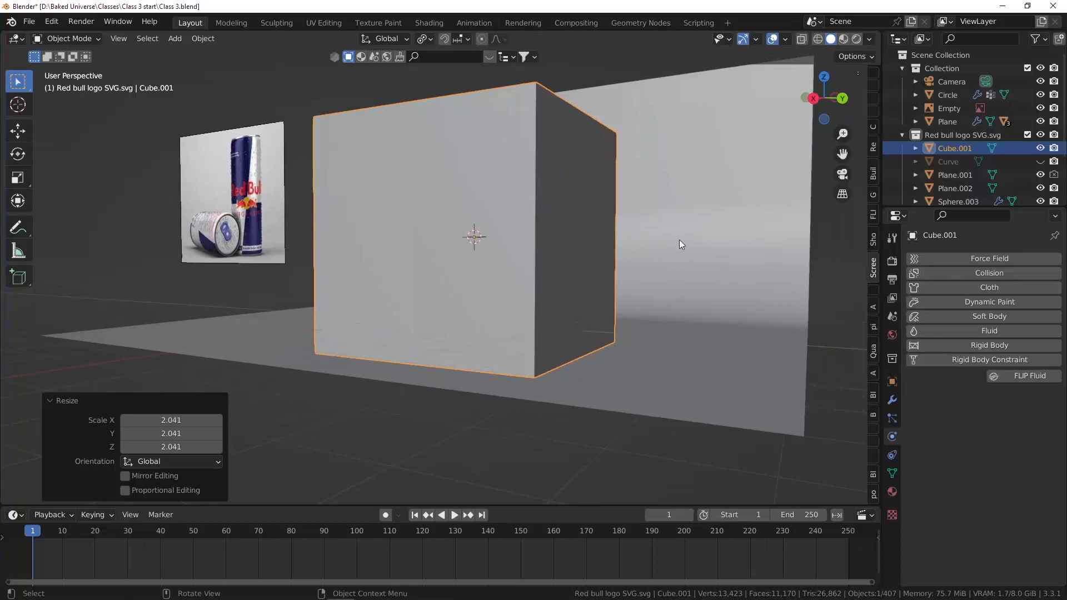
# - Add Fluid physics to the cube and set its fluid type to Domain
pyautogui.click(946, 335)
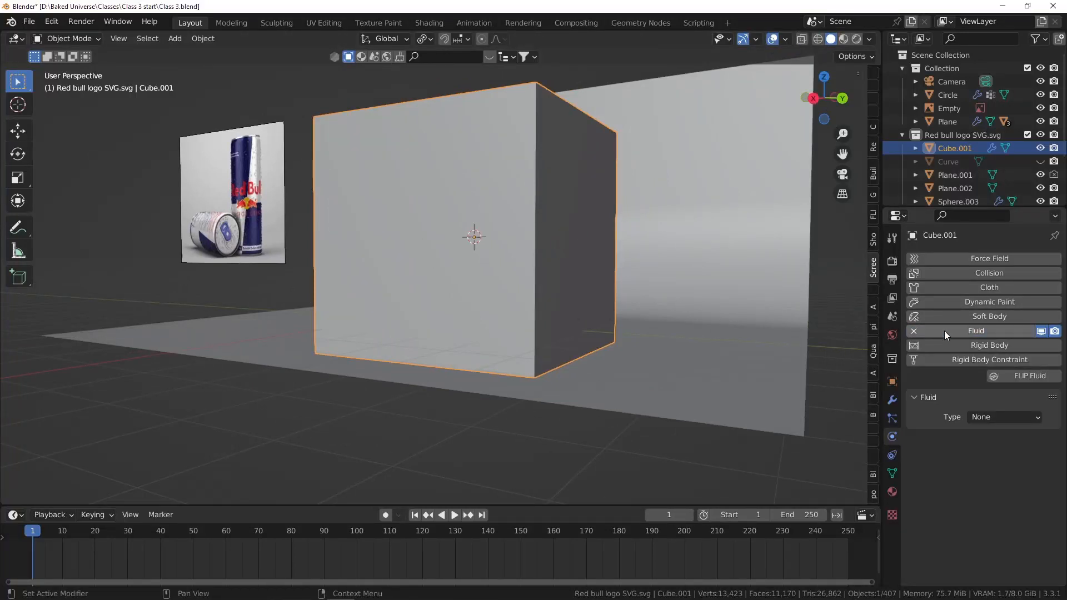
pyautogui.click(995, 418)
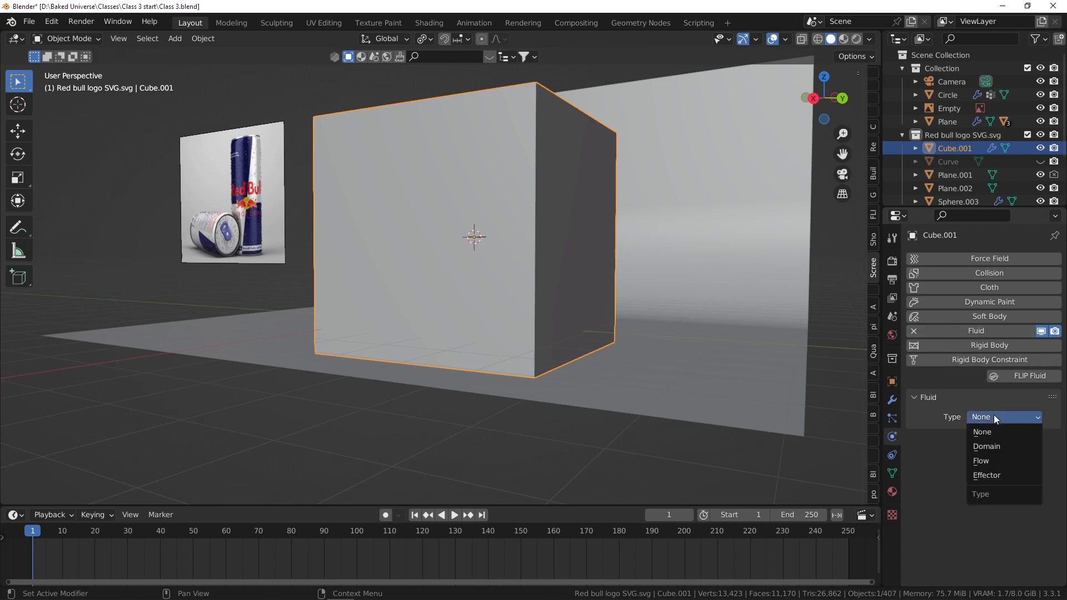
pyautogui.click(995, 447)
pyautogui.moveTo(732, 317); pyautogui.dragTo(531, 211, button='middle')
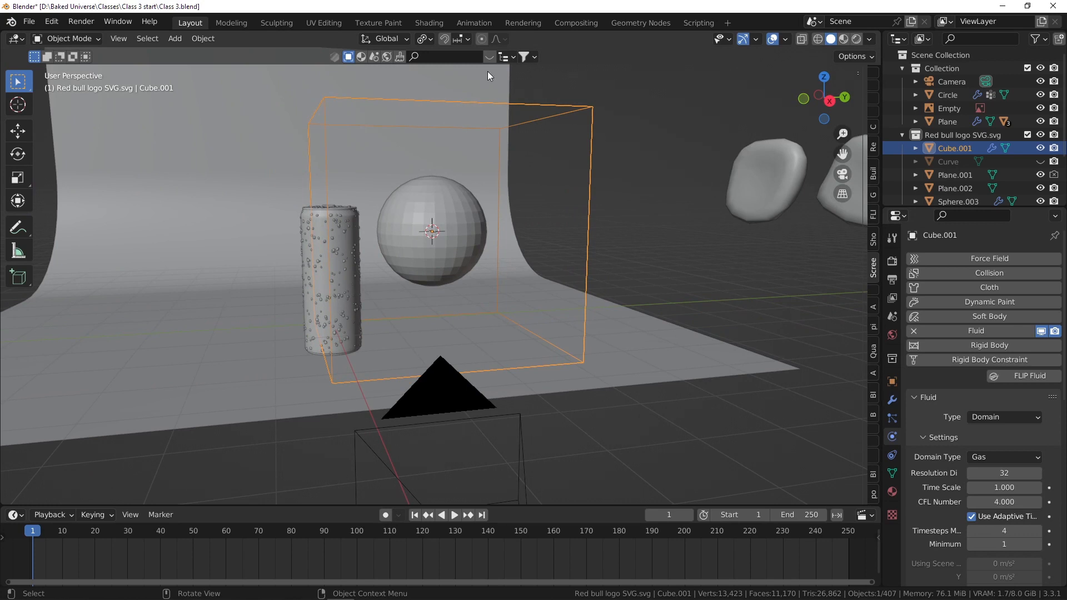
# - Set the domain type of the cube's fluid simulation to Liquid
pyautogui.scroll(-4, 992, 400)
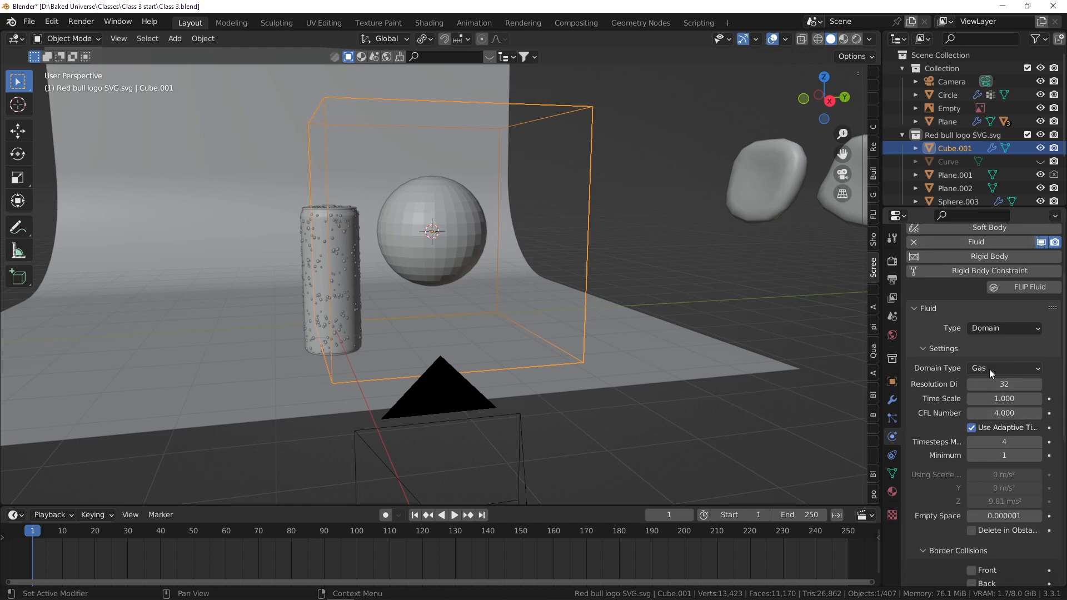
pyautogui.click(991, 373)
pyautogui.click(982, 398)
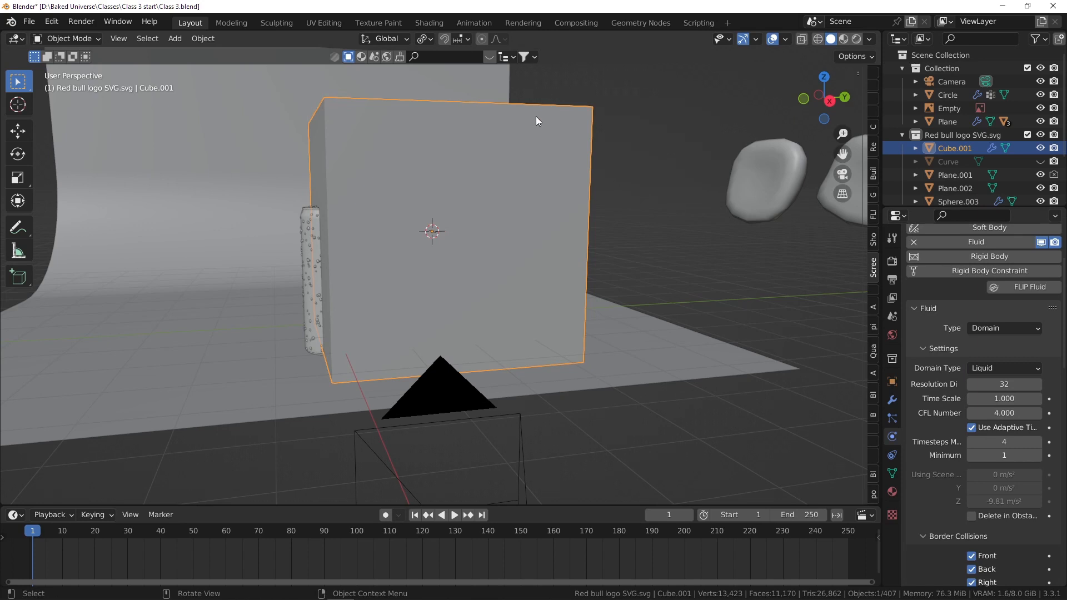
# - Set the domain cube's viewport display to Wire and return to its fluid physics settings
pyautogui.click(891, 382)
pyautogui.scroll(-3, 989, 445)
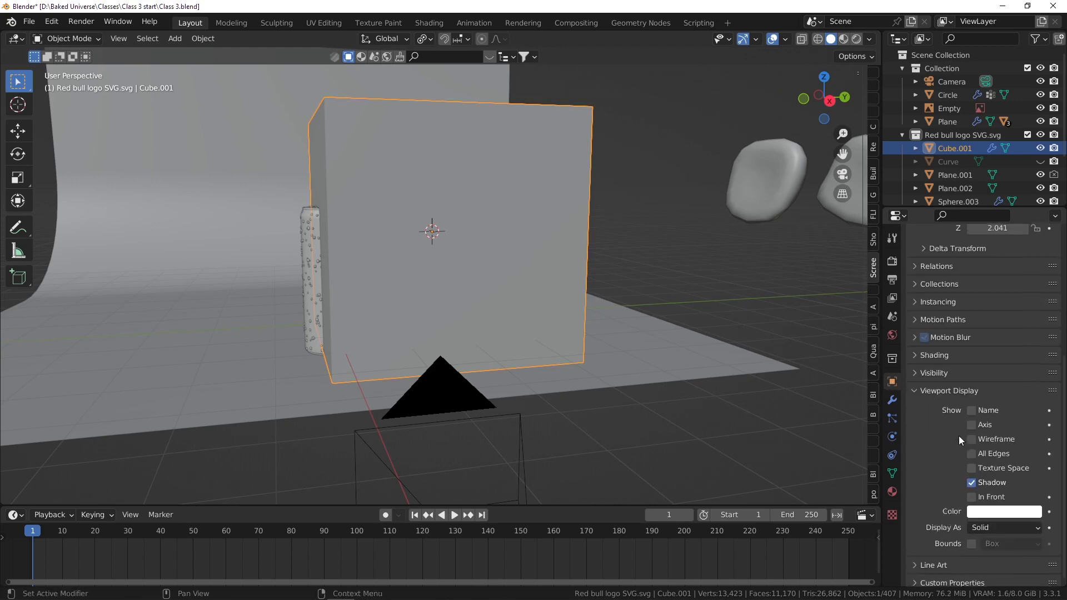
pyautogui.click(981, 527)
pyautogui.click(987, 495)
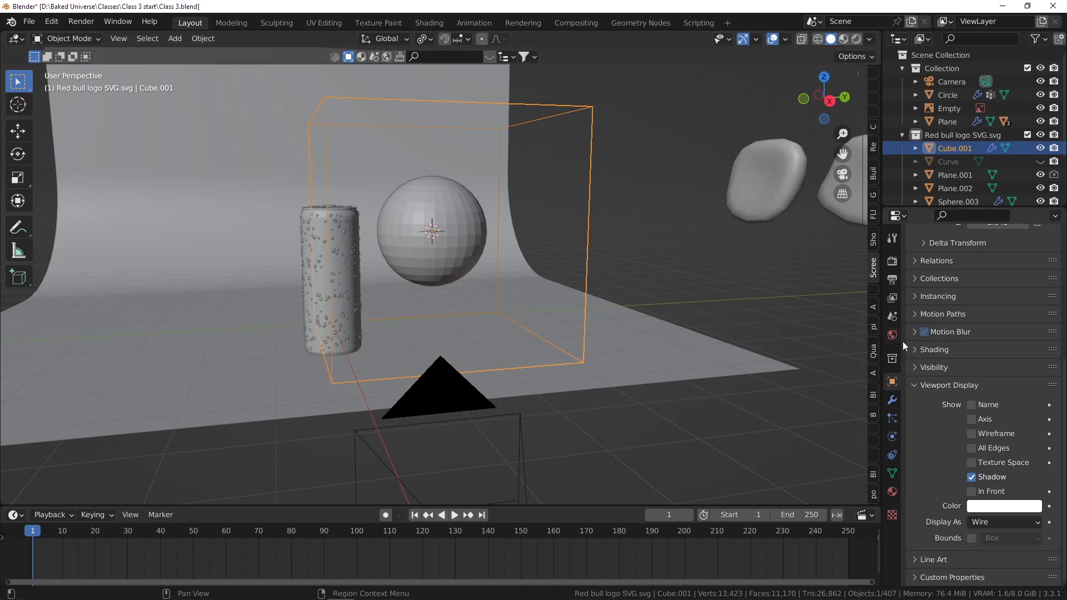
pyautogui.click(892, 436)
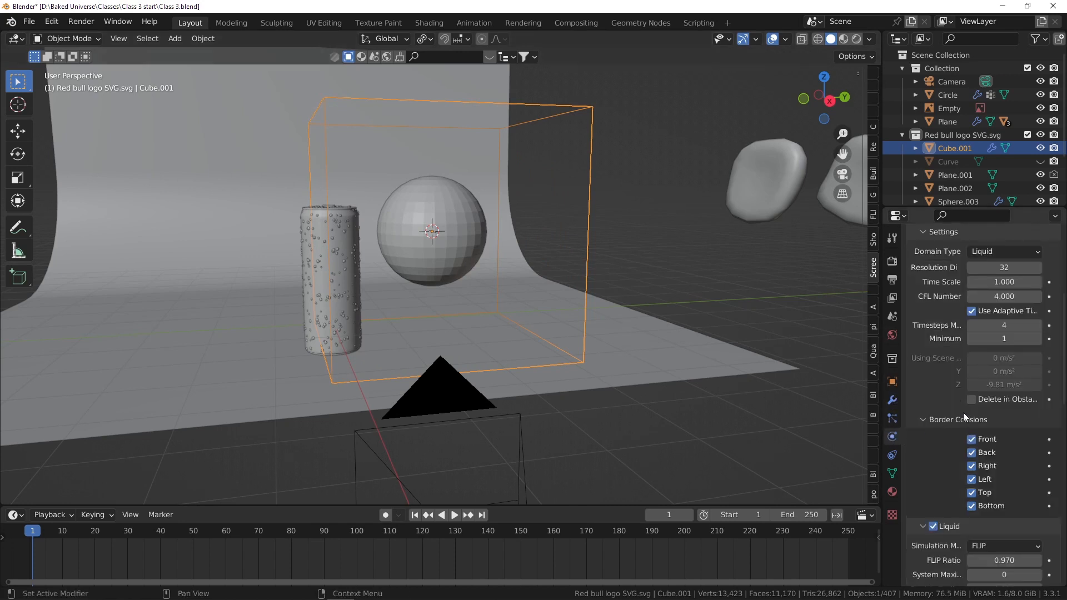
pyautogui.scroll(3, 961, 339)
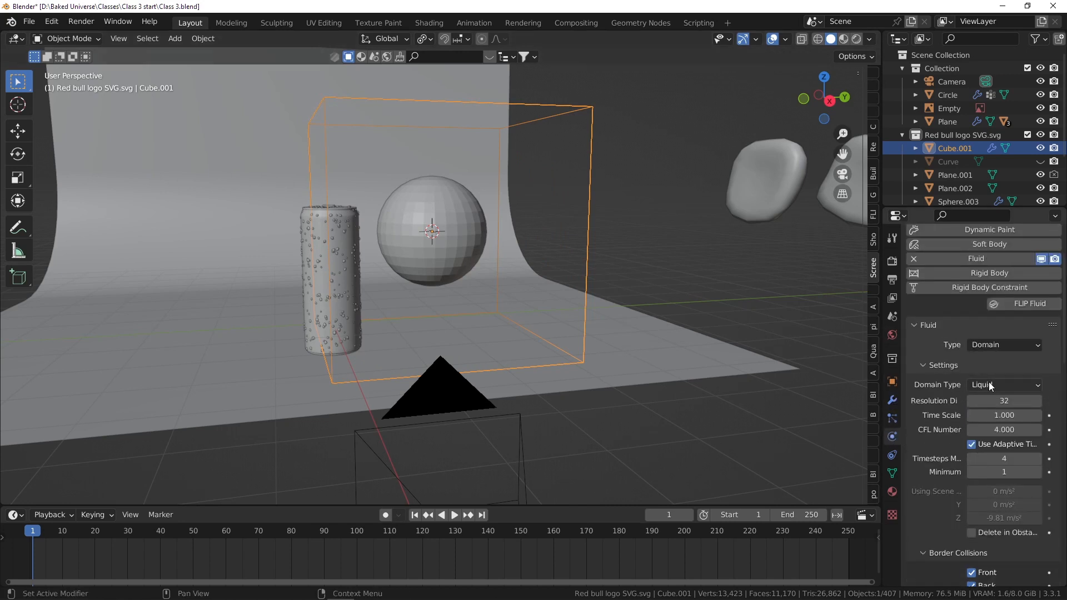
# - Select the sphere, play the animation to test the simulation, and return to the first frame
pyautogui.click(481, 231)
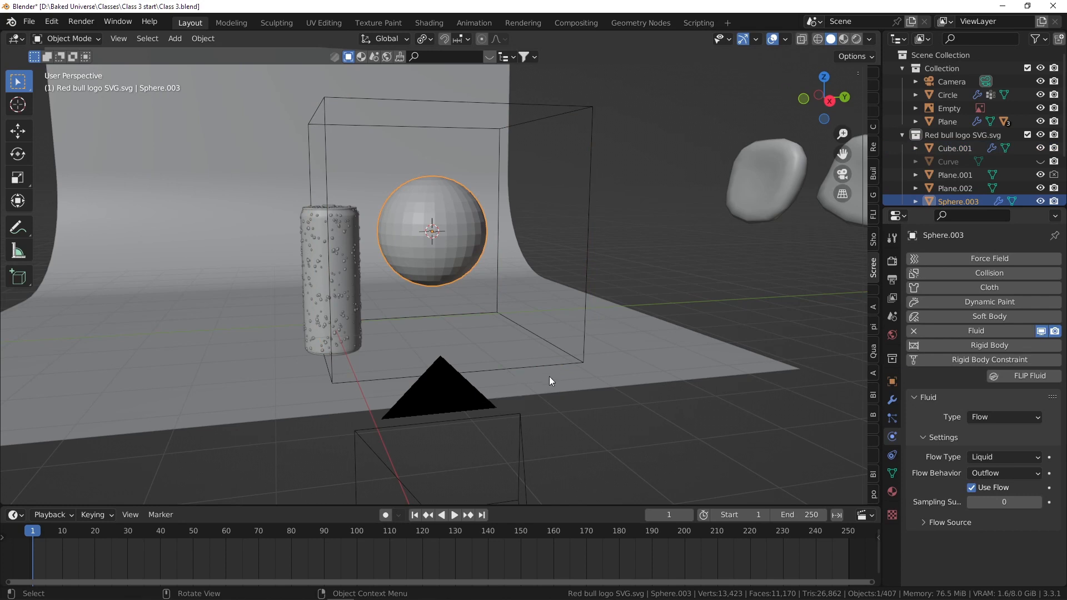
pyautogui.press('space')
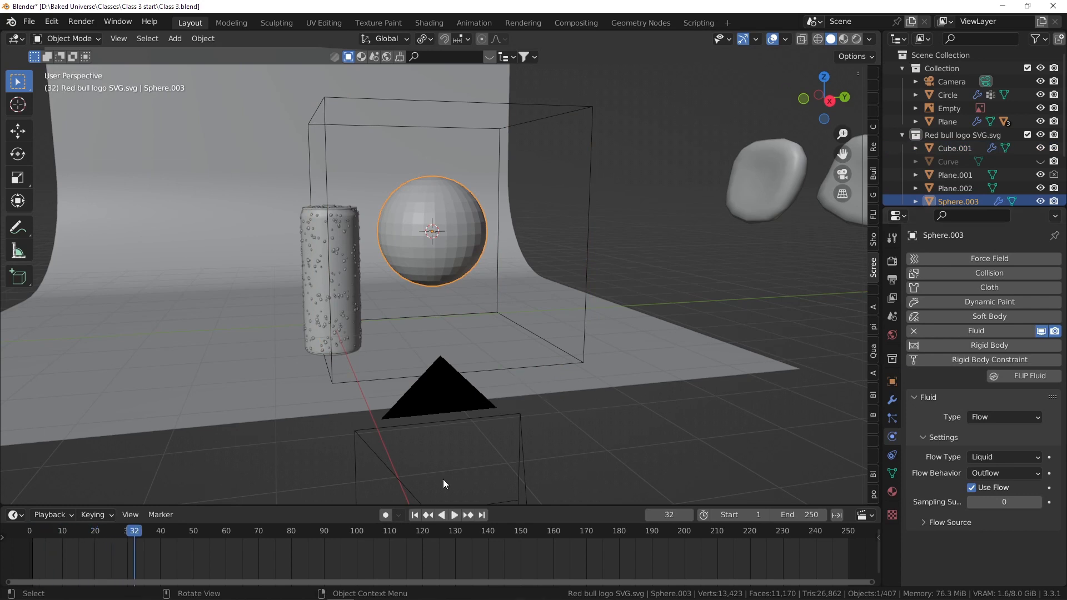
pyautogui.click(414, 514)
# - Set the domain cube's resolution divisions to 34 and play the animation again
pyautogui.click(587, 111)
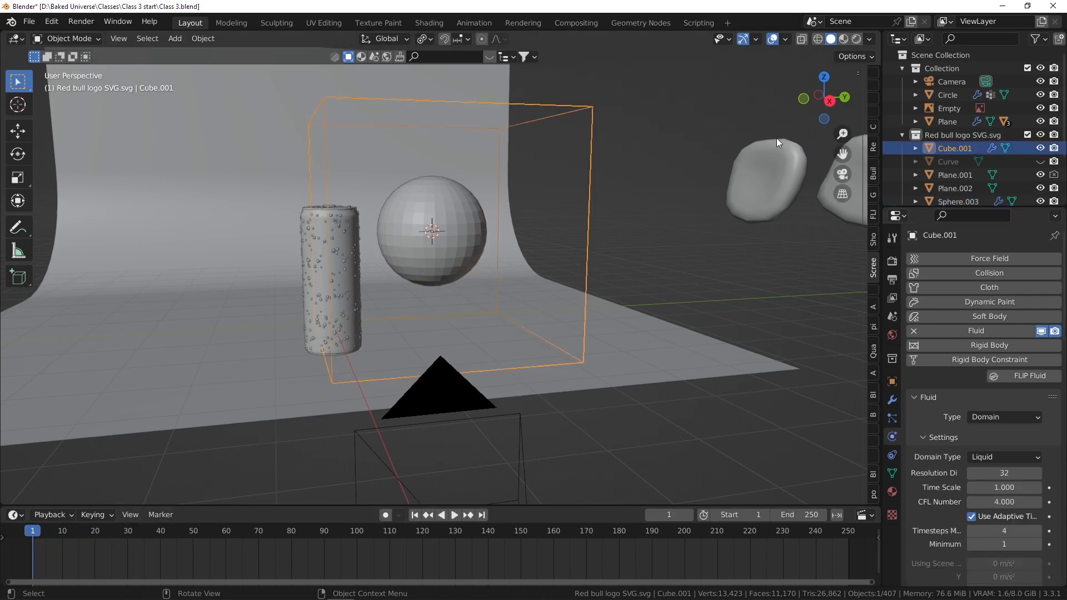
pyautogui.scroll(-1, 974, 498)
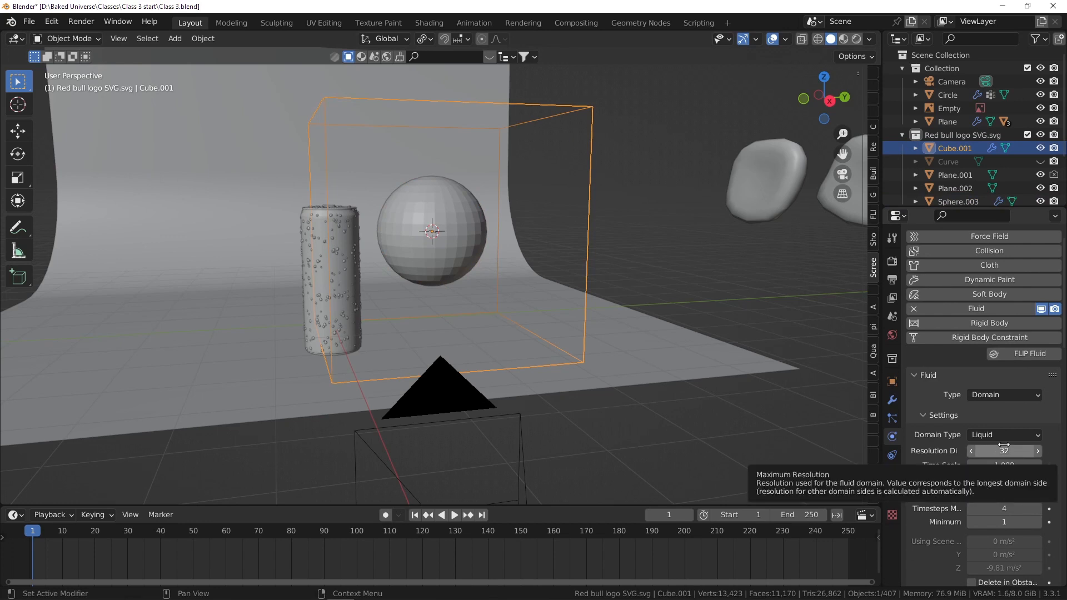
pyautogui.click(1040, 451)
pyautogui.click(1040, 450)
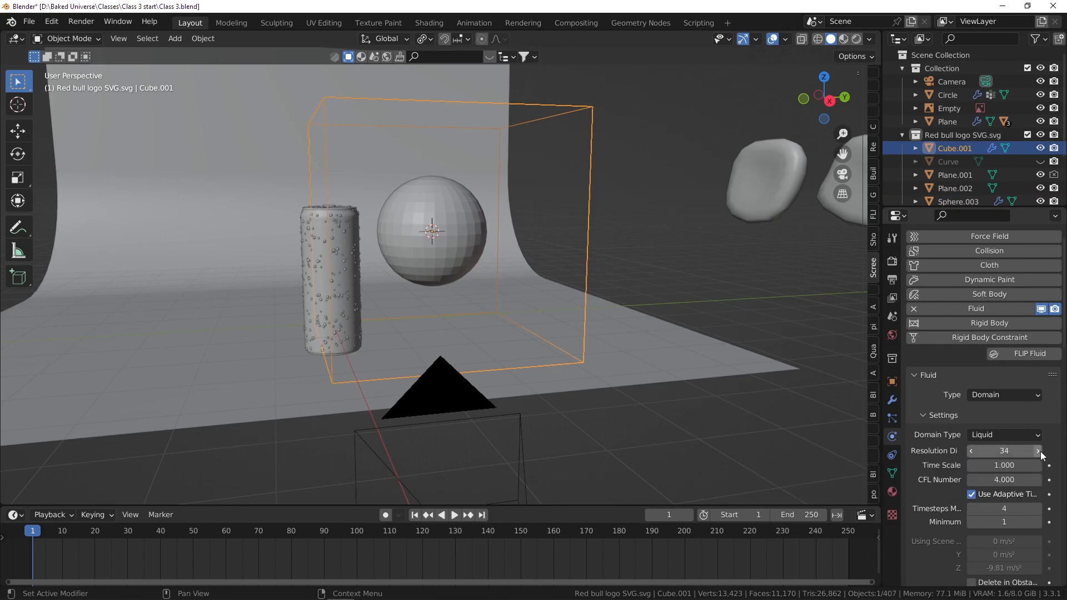
pyautogui.moveTo(511, 305); pyautogui.dragTo(547, 268, button='middle')
pyautogui.press('space')
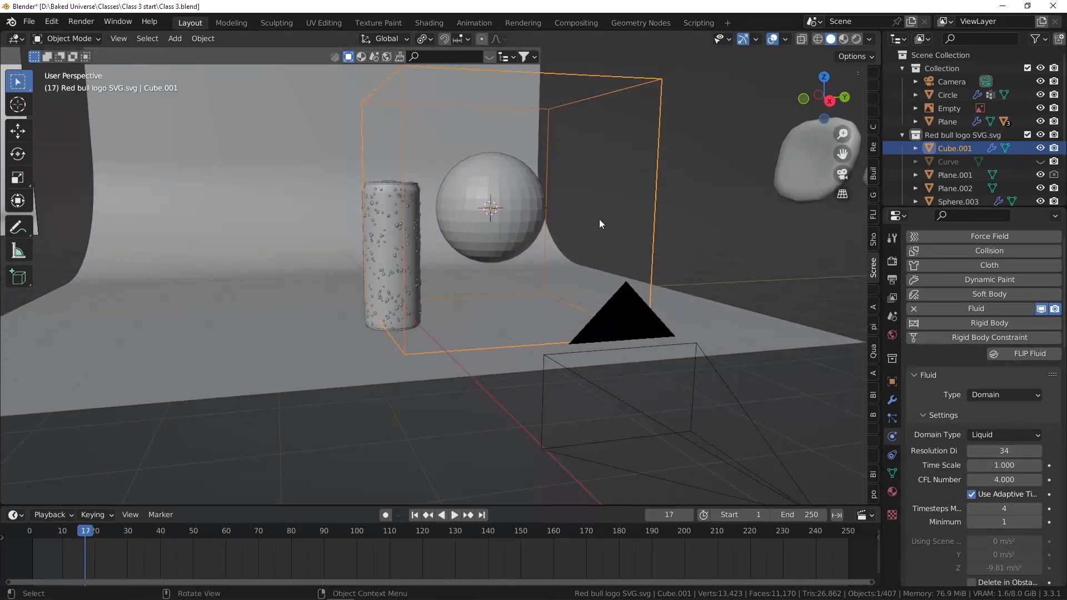
# - Apply all transforms (location, rotation and scale) to the flow sphere
pyautogui.keyDown('shift'); pyautogui.moveTo(586, 189); pyautogui.dragTo(536, 215, button='middle'); pyautogui.keyUp('shift')
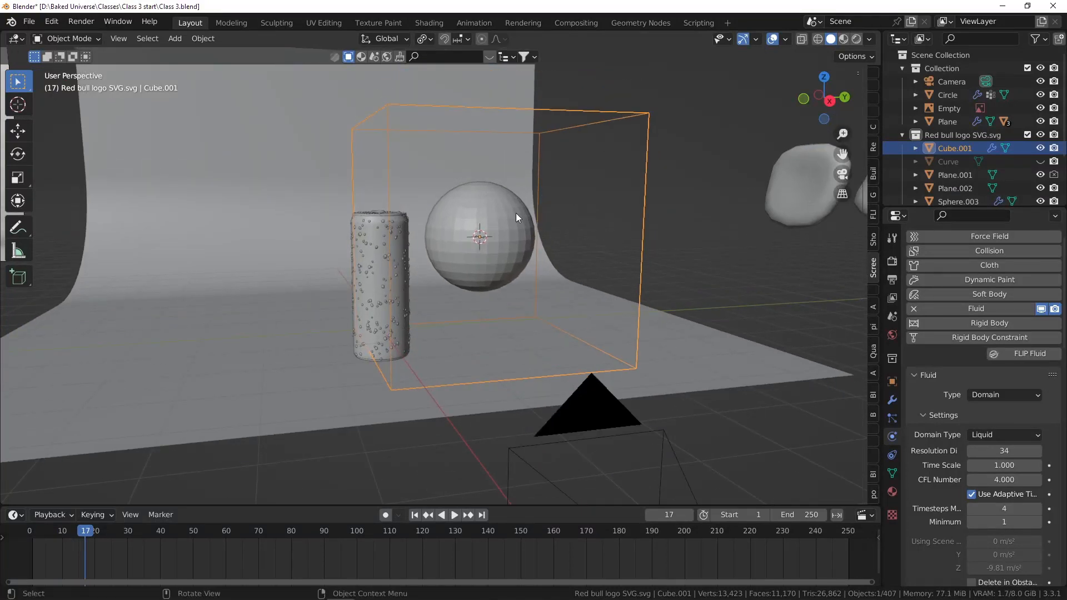
pyautogui.click(516, 215)
pyautogui.scroll(2, 581, 210)
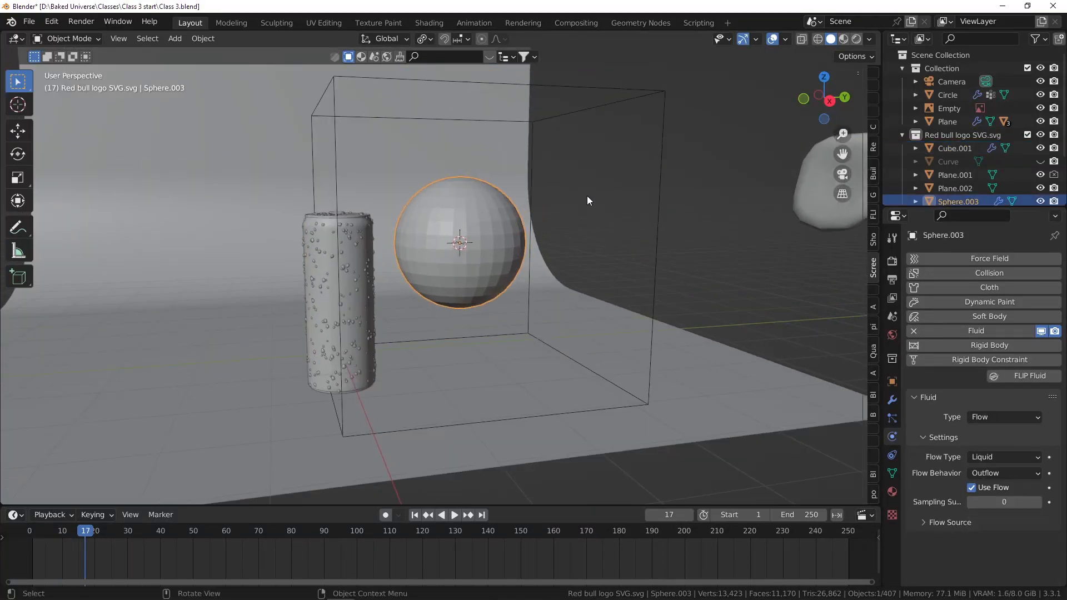
pyautogui.scroll(-4, 593, 206)
pyautogui.scroll(3, 519, 159)
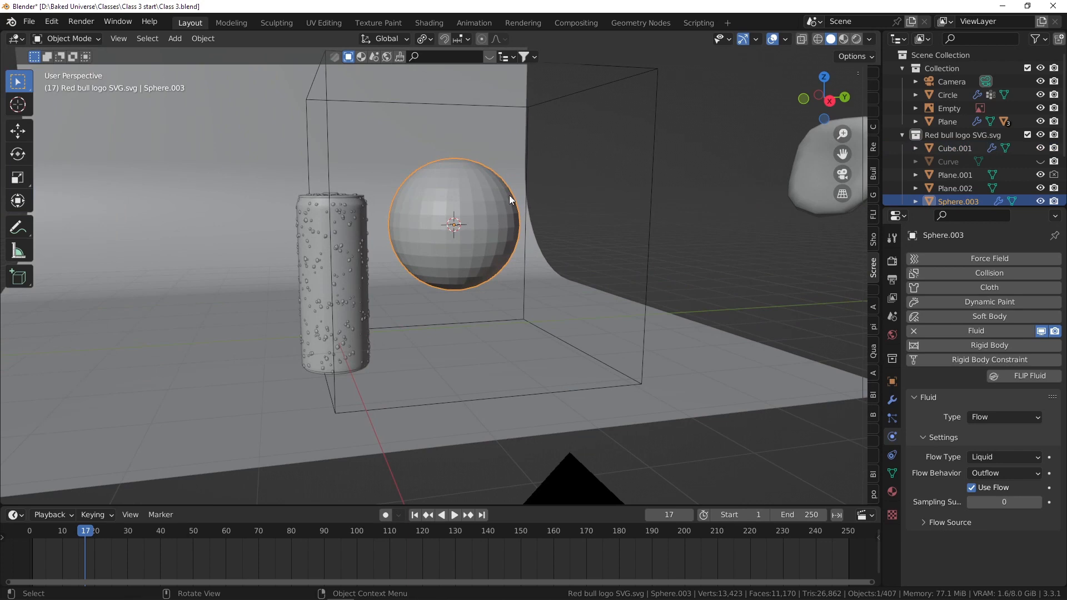
pyautogui.click(659, 69)
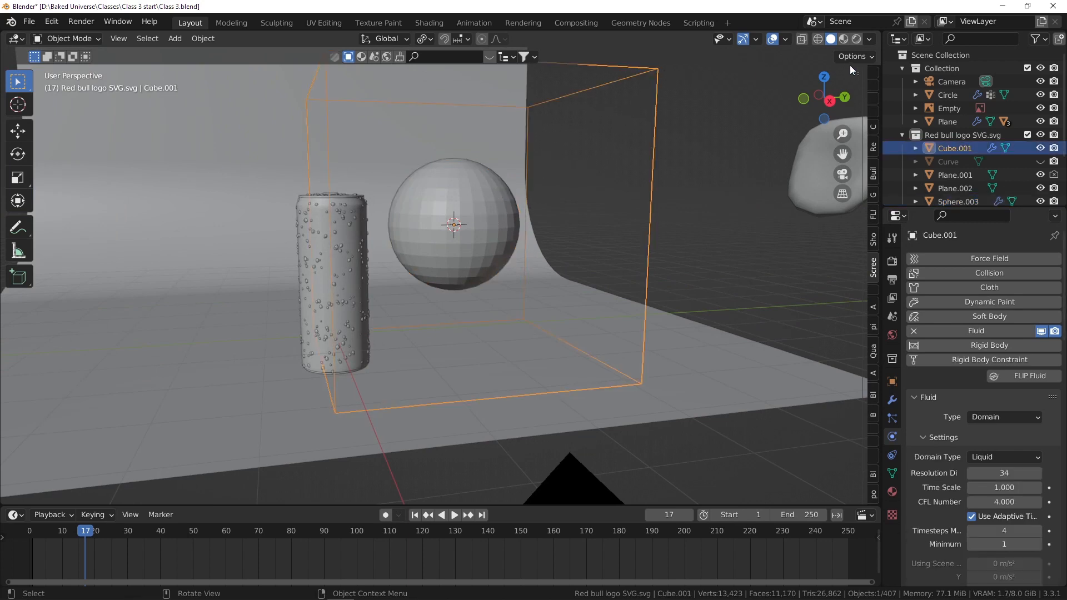
pyautogui.click(491, 177)
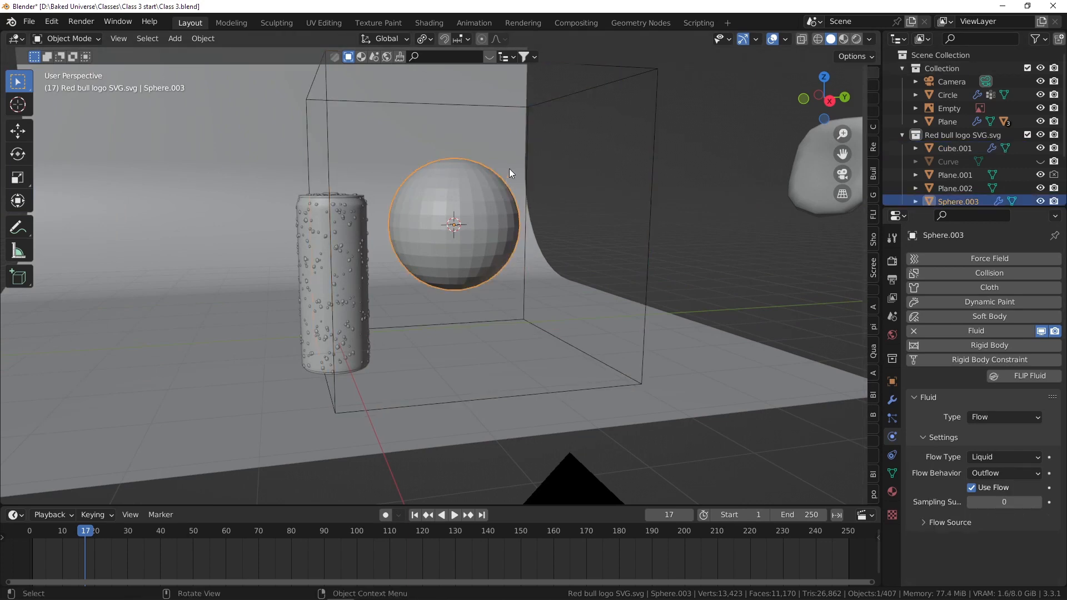
pyautogui.hotkey('ctrl', 'a')
pyautogui.click(535, 216)
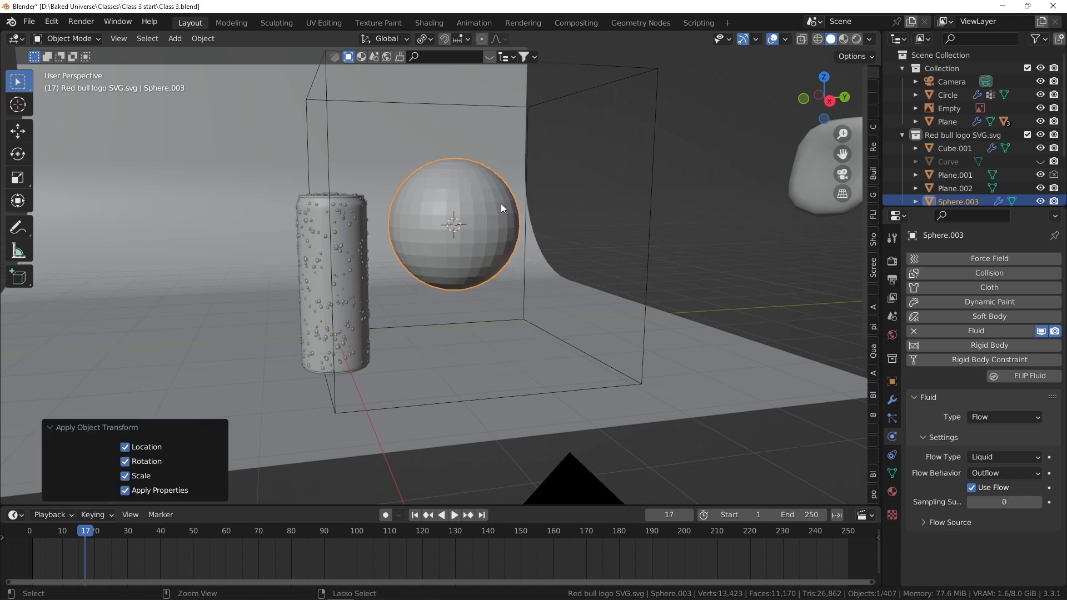
pyautogui.hotkey('ctrl', 'a')
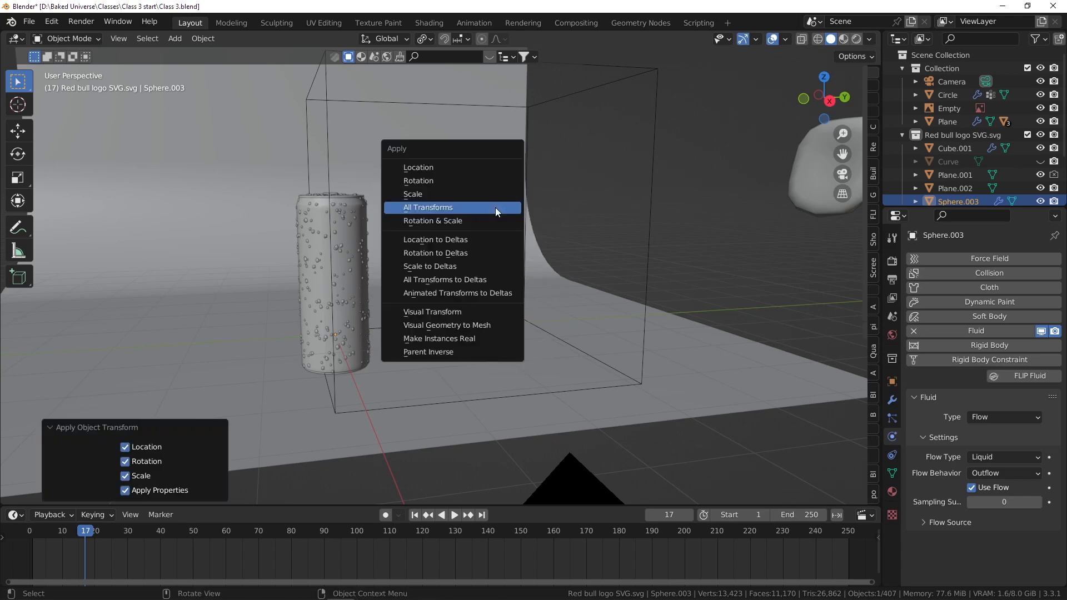
pyautogui.click(495, 208)
# - Set the sphere's origin to its geometry
pyautogui.rightClick(496, 207)
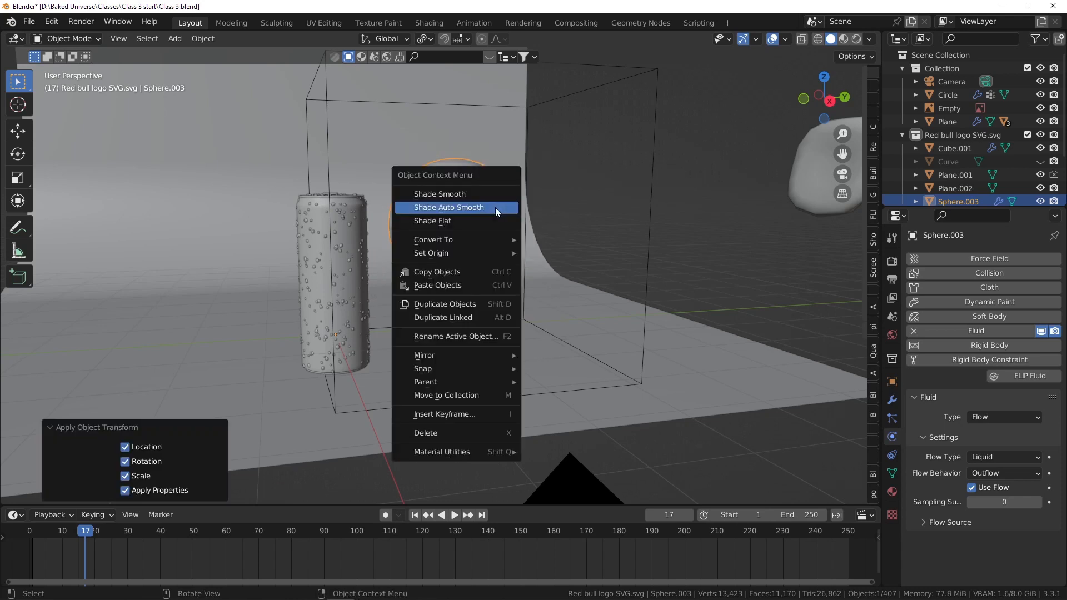
pyautogui.moveTo(481, 252)
pyautogui.click(575, 266)
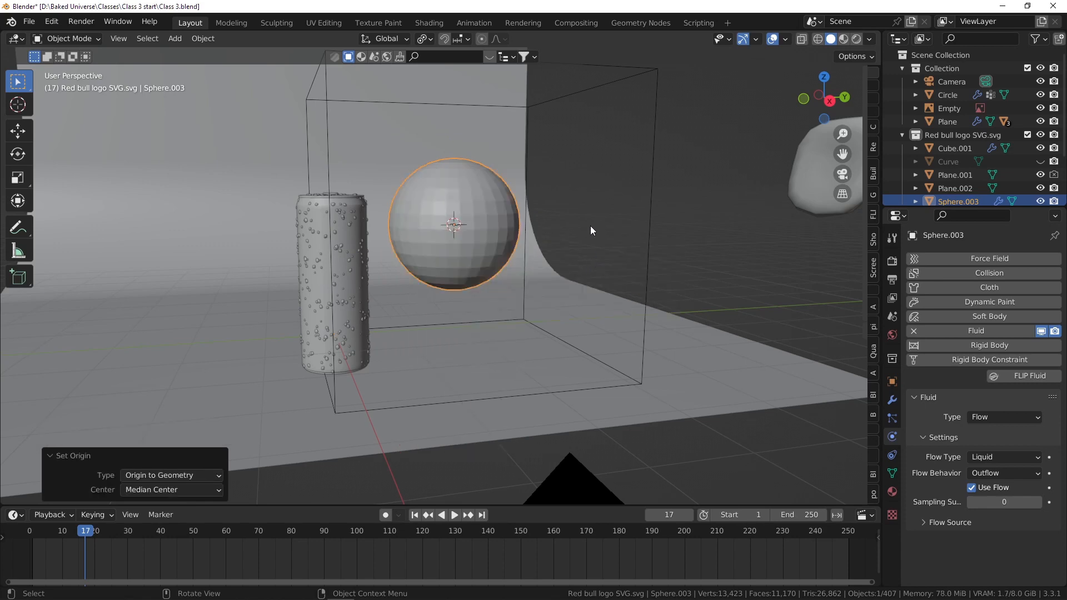
# - Apply all transforms (location, rotation and scale) to the domain cube
pyautogui.scroll(-5, 590, 227)
pyautogui.moveTo(541, 212); pyautogui.dragTo(659, 212, button='middle')
pyautogui.scroll(4, 678, 265)
pyautogui.click(693, 253)
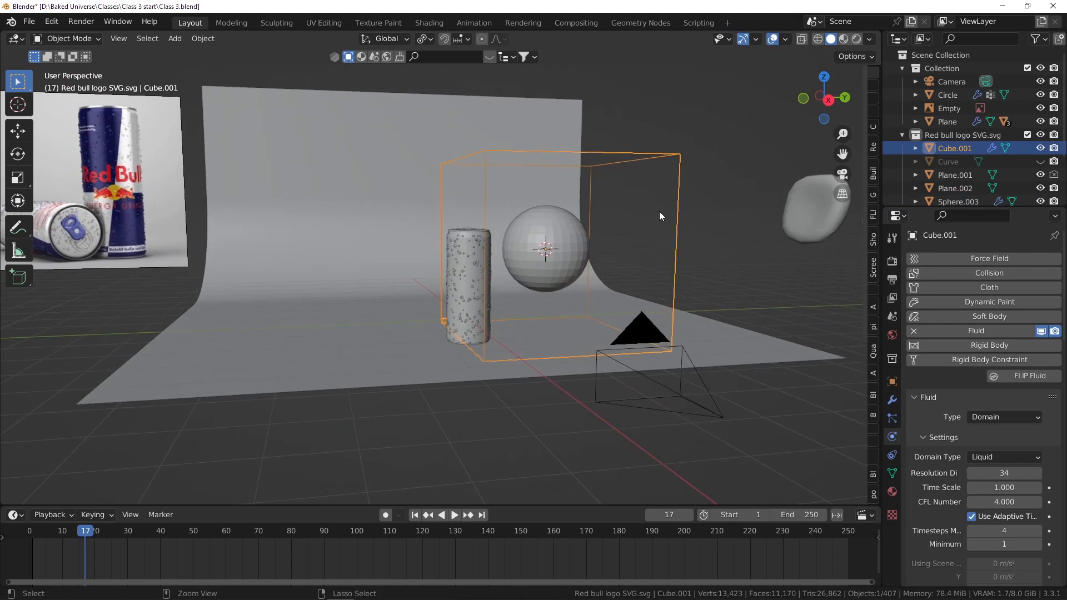
pyautogui.hotkey('ctrl', 'a')
pyautogui.click(654, 211)
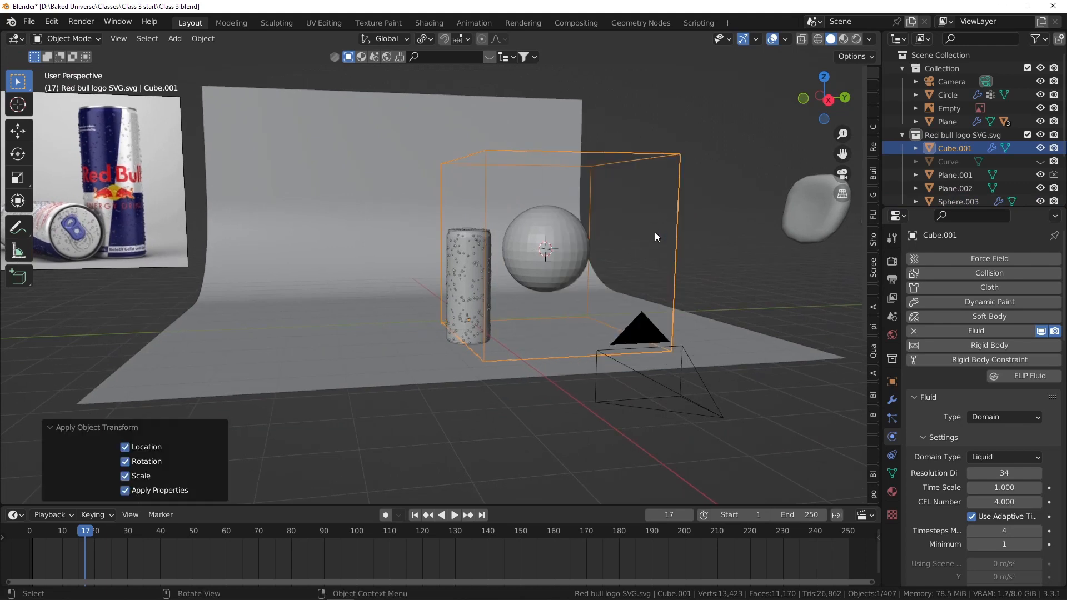
# - Set the domain cube's origin to the 3D cursor
pyautogui.rightClick(654, 232)
pyautogui.moveTo(652, 232)
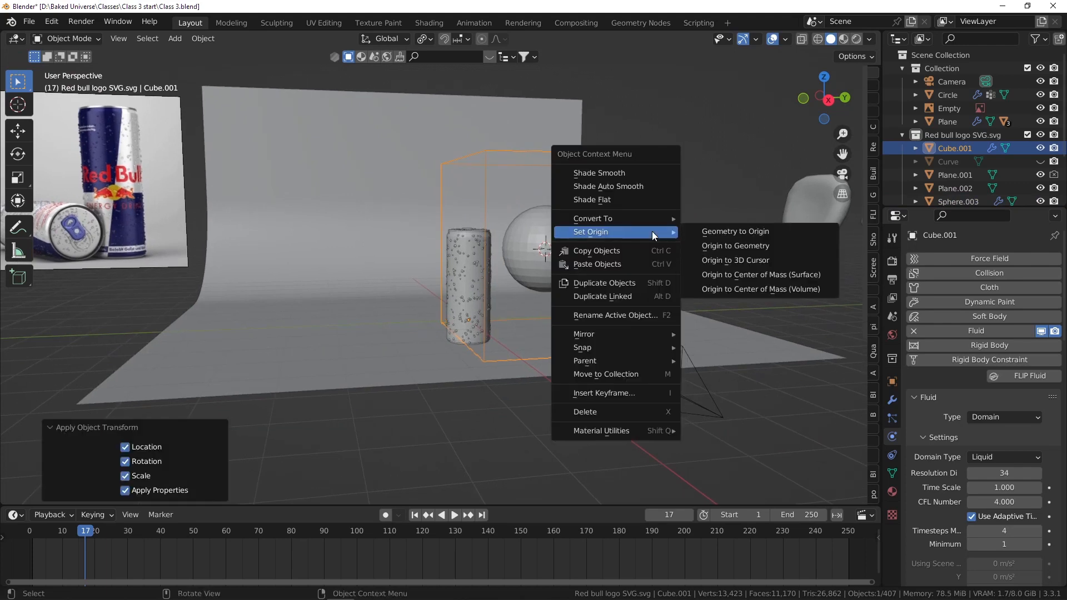
pyautogui.click(745, 261)
# - Examine the small resolution marker cube at the domain's corner against the can and sphere
pyautogui.moveTo(691, 262); pyautogui.dragTo(549, 275, button='middle')
pyautogui.scroll(10, 549, 275)
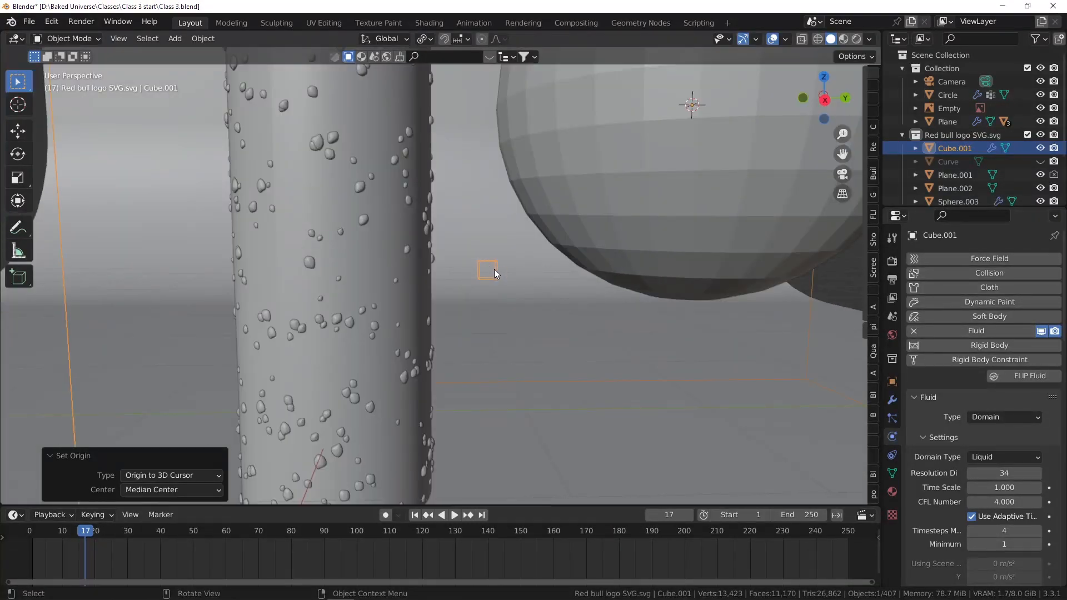
pyautogui.scroll(-8, 492, 269)
pyautogui.scroll(7, 483, 269)
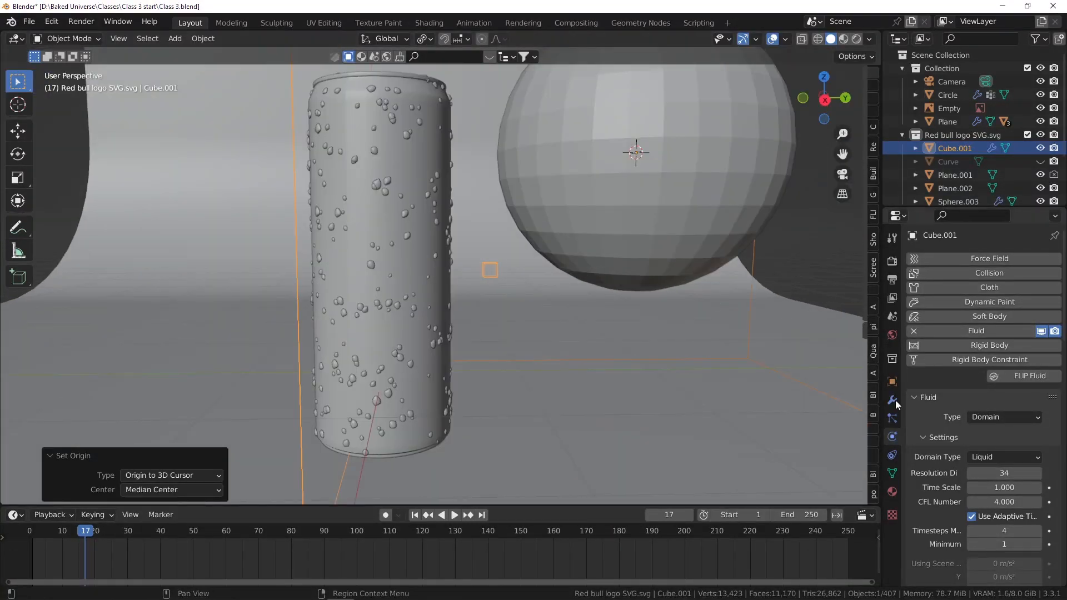
pyautogui.scroll(-1, 961, 423)
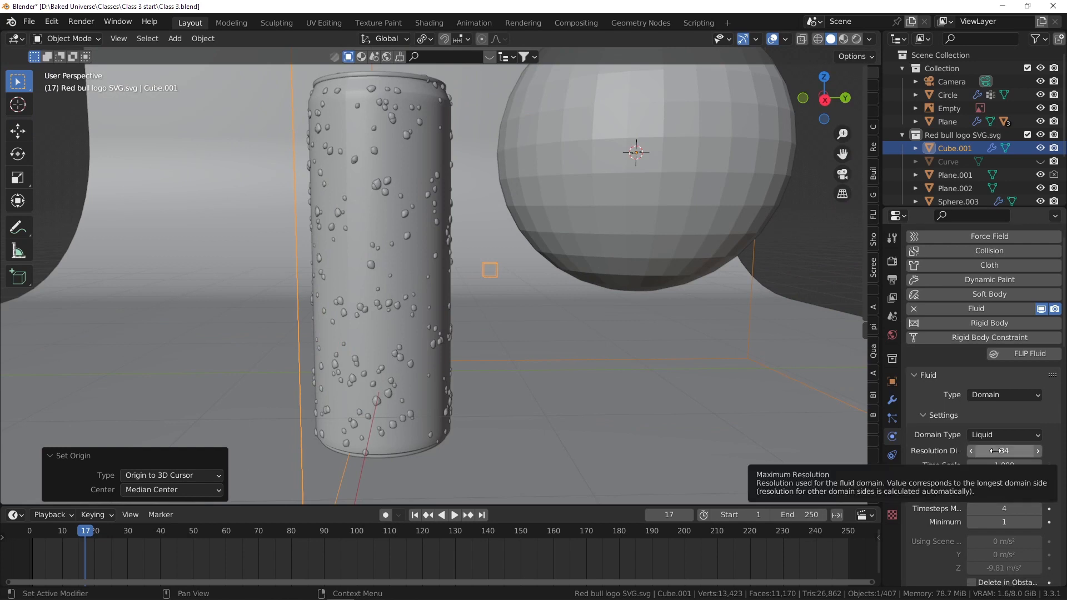
pyautogui.scroll(-6, 583, 328)
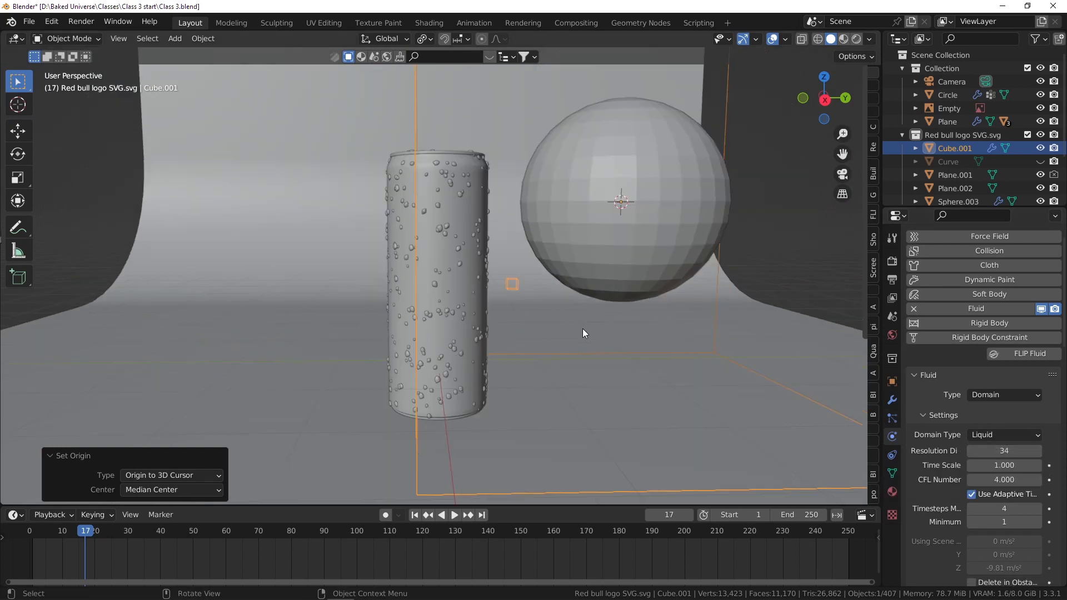
pyautogui.scroll(4, 559, 297)
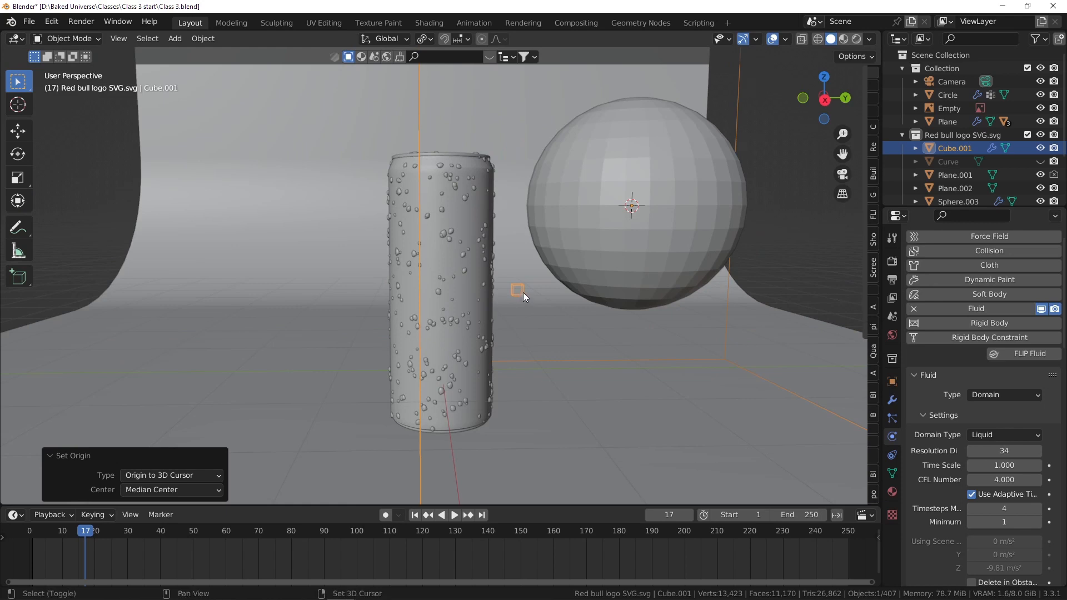
pyautogui.keyDown('shift'); pyautogui.moveTo(523, 292); pyautogui.dragTo(503, 279, button='middle'); pyautogui.keyUp('shift')
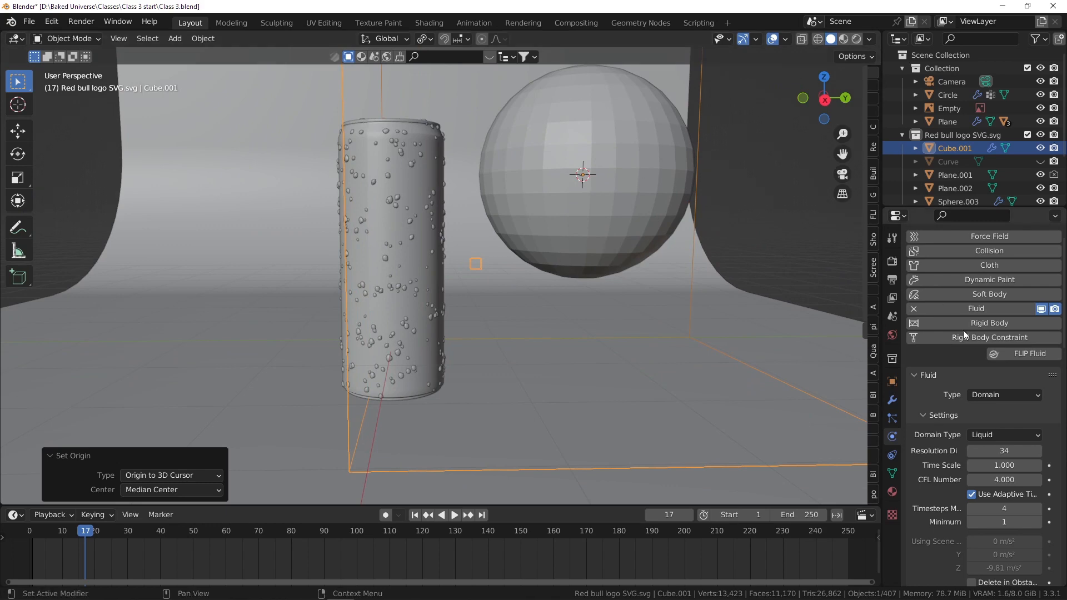
# - Set the domain's resolution divisions to 64 and check the size of the small marker cube at its corner
pyautogui.click(998, 450)
pyautogui.write('6')
pyautogui.press('Return')
pyautogui.scroll(-3, 497, 394)
pyautogui.moveTo(468, 334); pyautogui.dragTo(391, 348, button='middle')
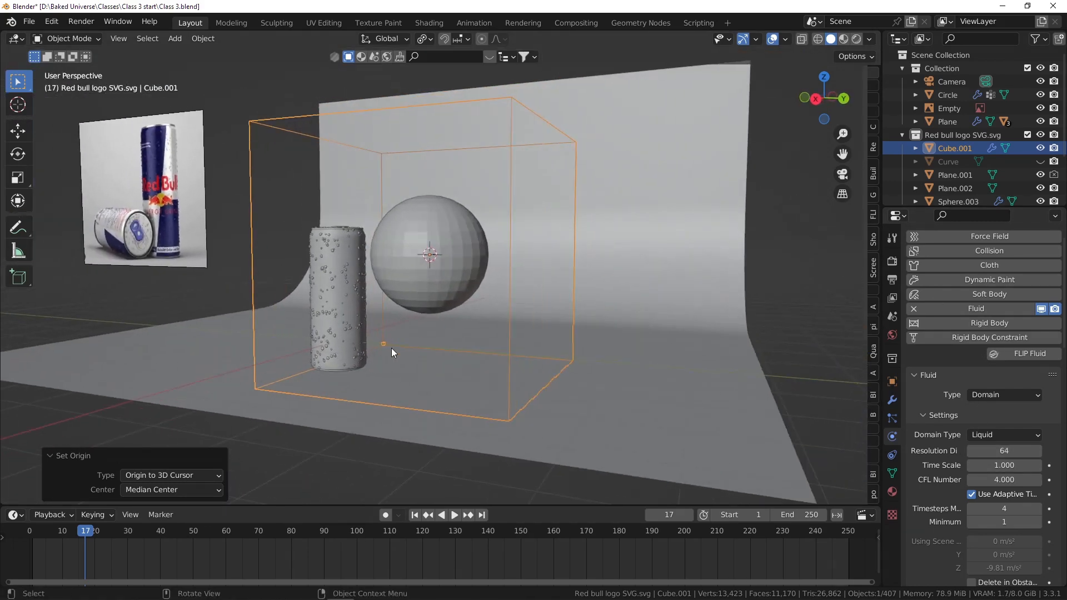
pyautogui.scroll(10, 383, 341)
pyautogui.scroll(-1, 403, 334)
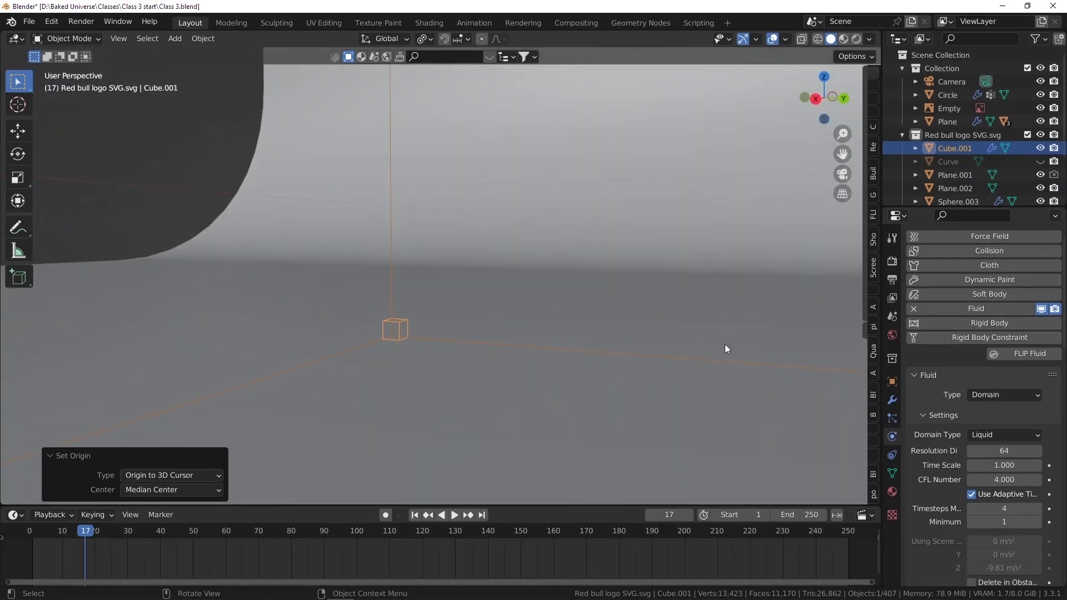
# - Set the domain's resolution divisions to 128 and check the corner marker cube's size against the can
pyautogui.click(1008, 450)
pyautogui.write('1')
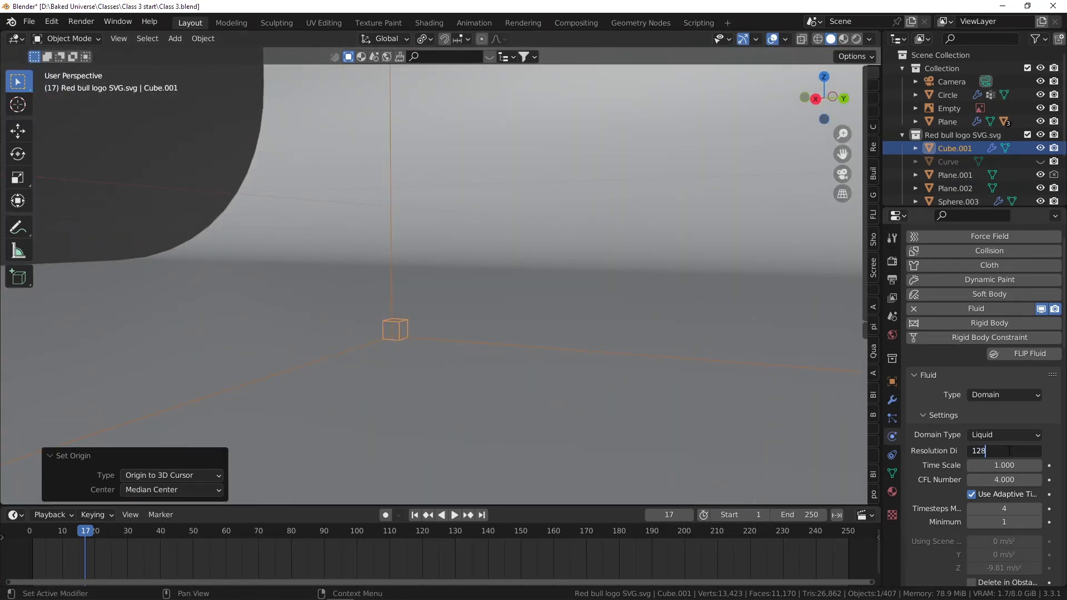
pyautogui.write('28')
pyautogui.press('Return')
pyautogui.scroll(-1, 689, 357)
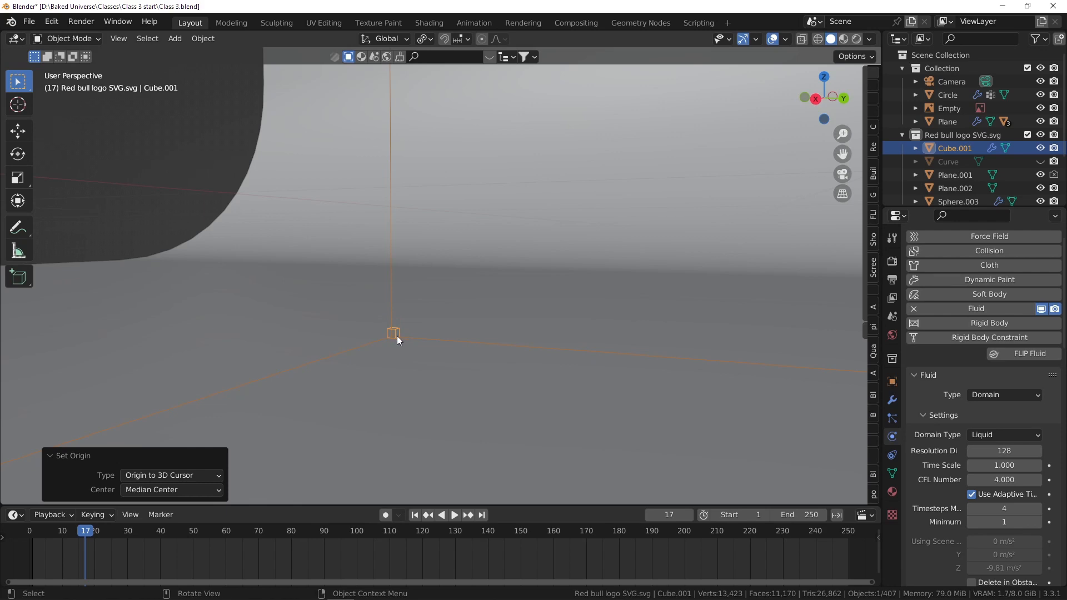
pyautogui.scroll(-5, 601, 314)
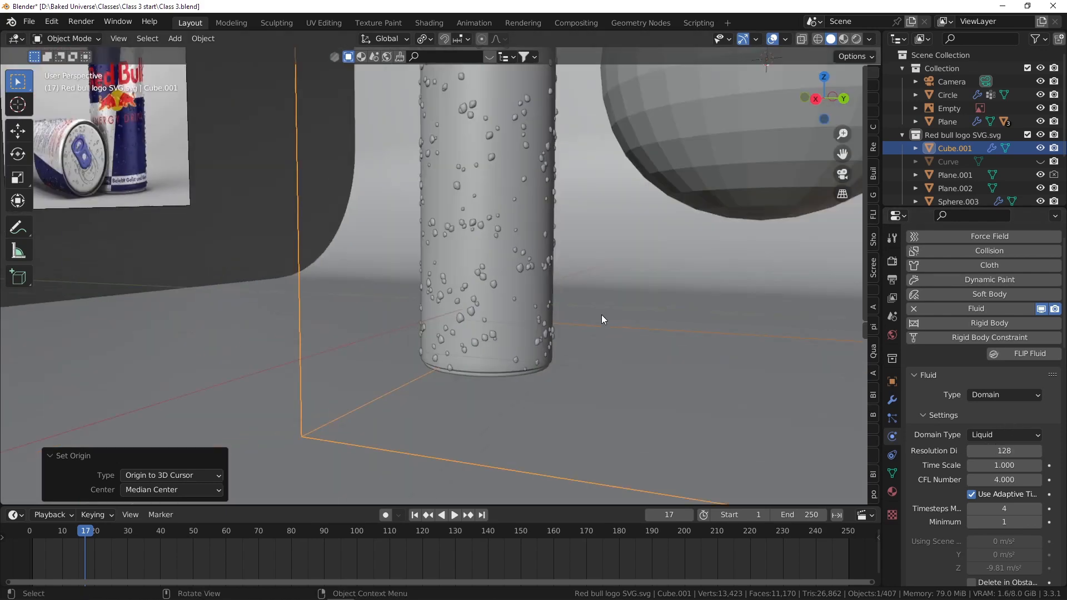
# - Set the domain cube's resolution divisions to 32
pyautogui.scroll(-5, 600, 303)
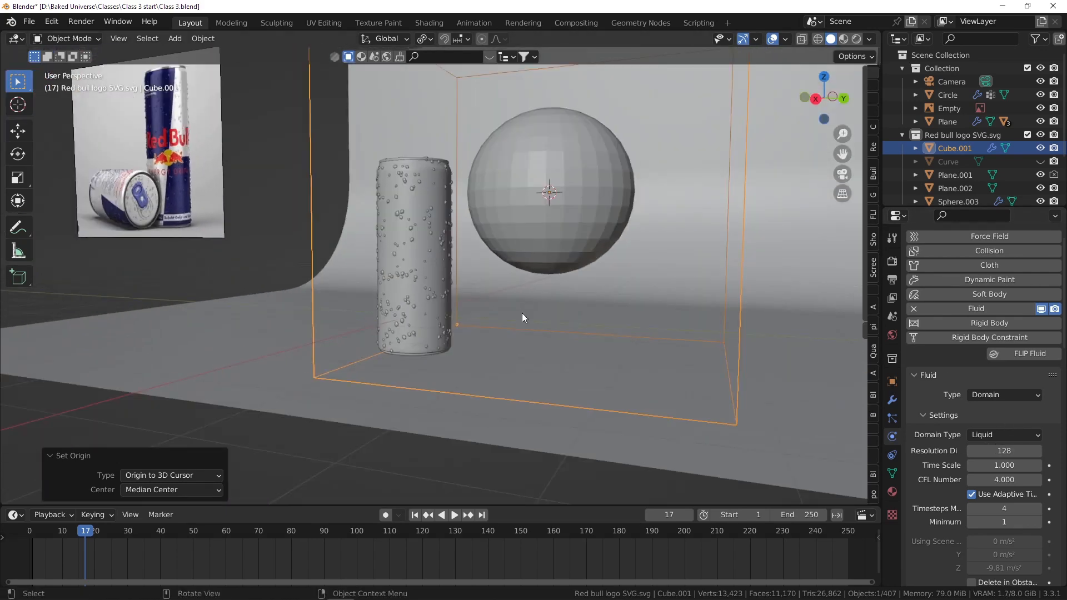
pyautogui.click(981, 451)
pyautogui.write('32')
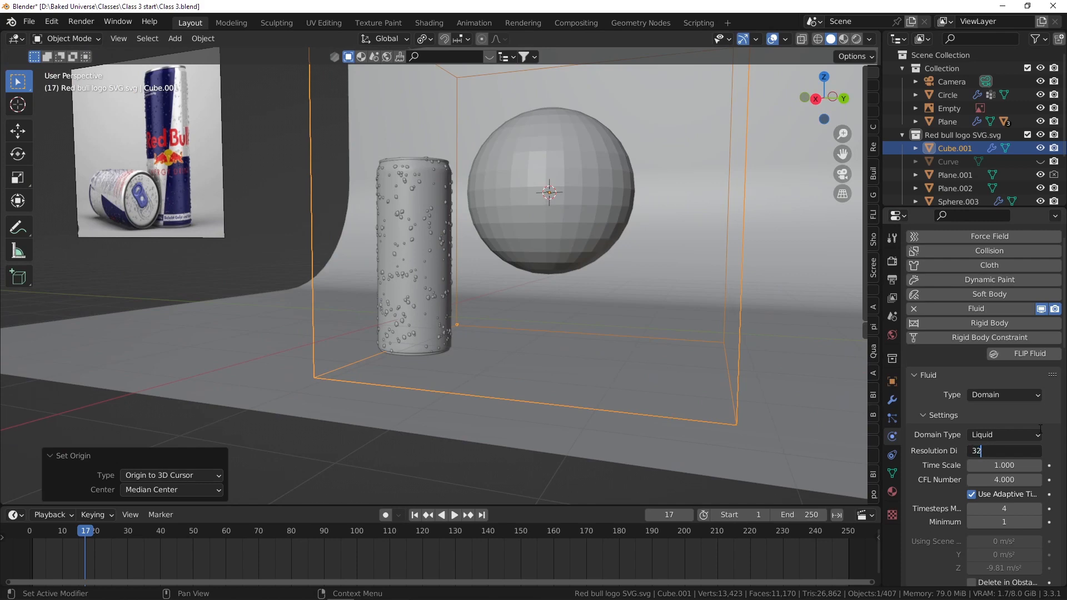
pyautogui.press('Return')
# - Play the simulation briefly with the whole domain in view, then return to frame 1
pyautogui.scroll(-3, 611, 239)
pyautogui.keyDown('shift'); pyautogui.moveTo(578, 195); pyautogui.dragTo(563, 242, button='middle'); pyautogui.keyUp('shift')
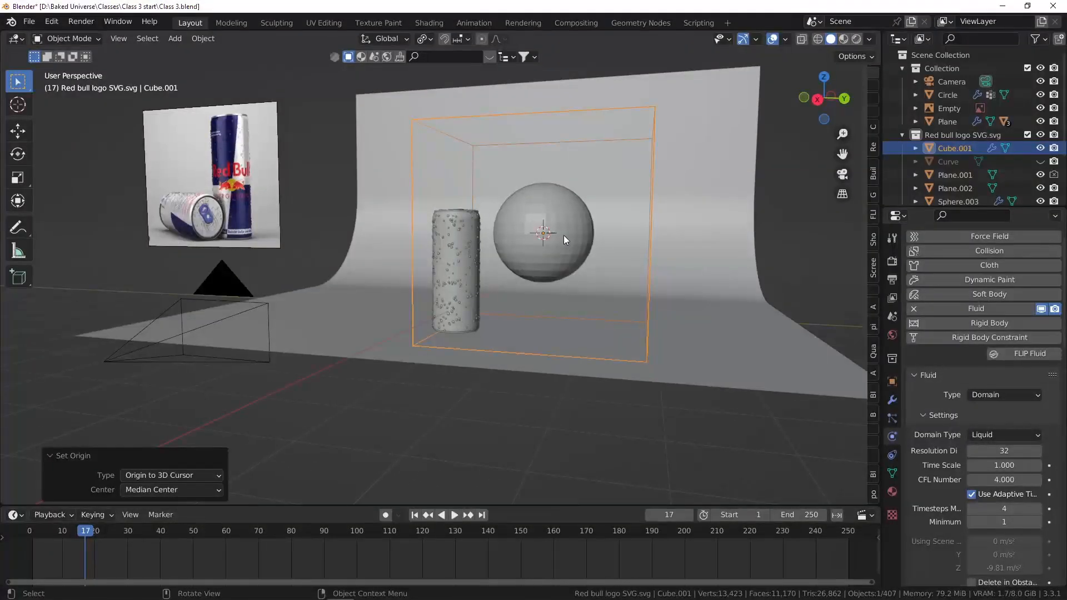
pyautogui.press('space')
pyautogui.press('space')
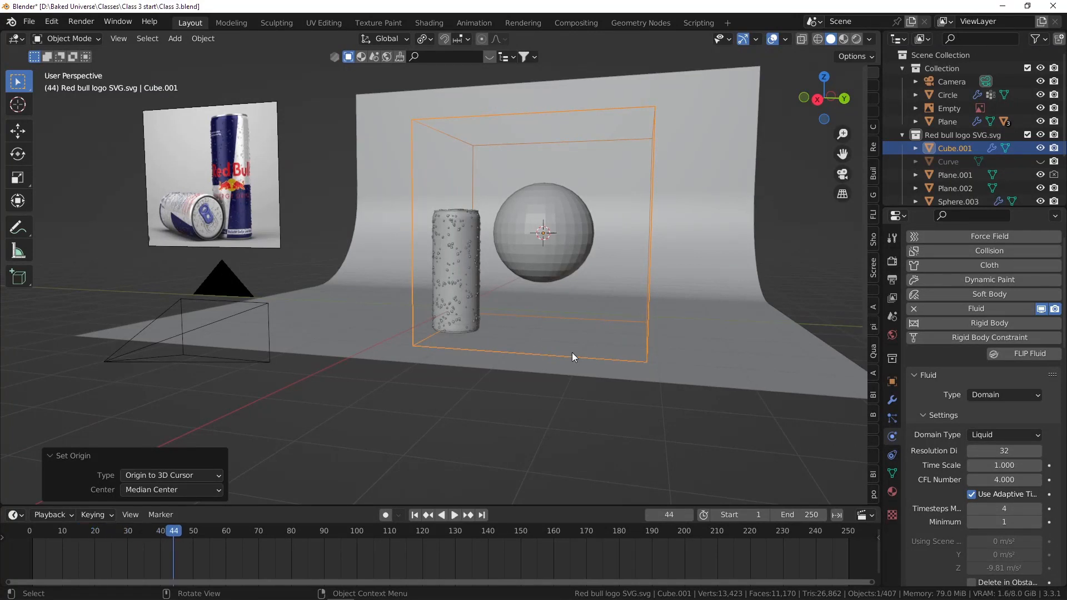
pyautogui.click(415, 515)
# - Review the fluid settings of the sphere and of the domain cube to check the flow behavior and domain type
pyautogui.click(547, 262)
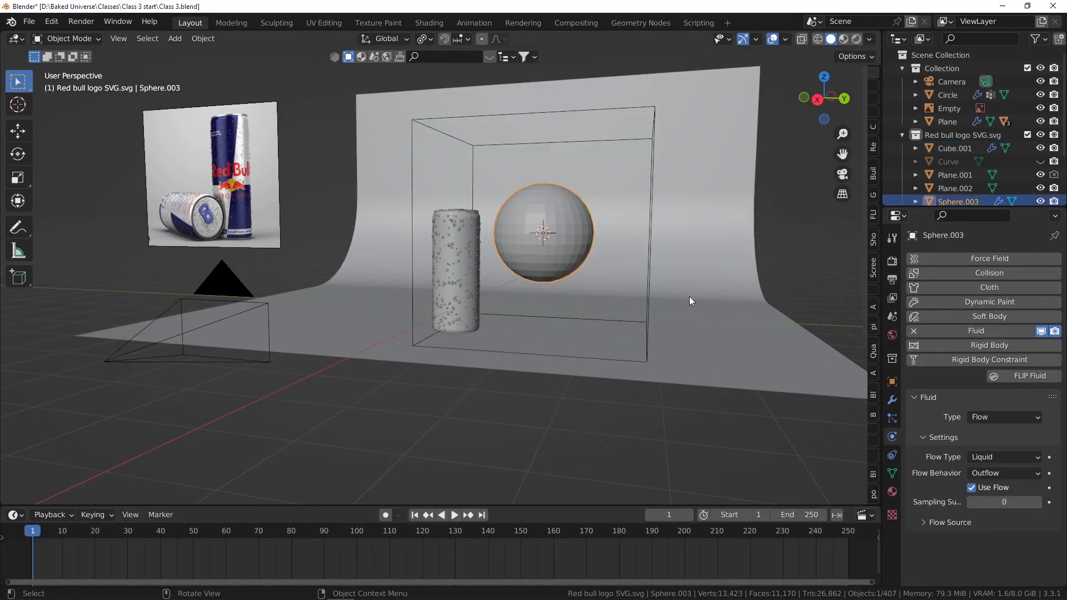
pyautogui.moveTo(665, 278); pyautogui.dragTo(669, 180, button='middle')
pyautogui.moveTo(598, 233); pyautogui.dragTo(707, 228, button='middle')
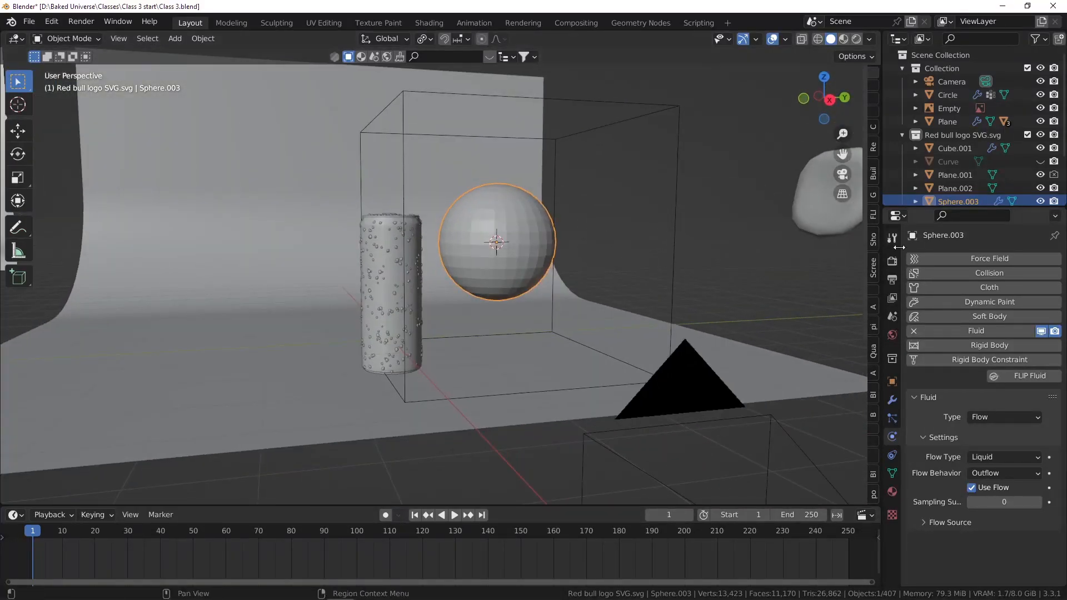
pyautogui.click(637, 110)
pyautogui.scroll(-3, 989, 344)
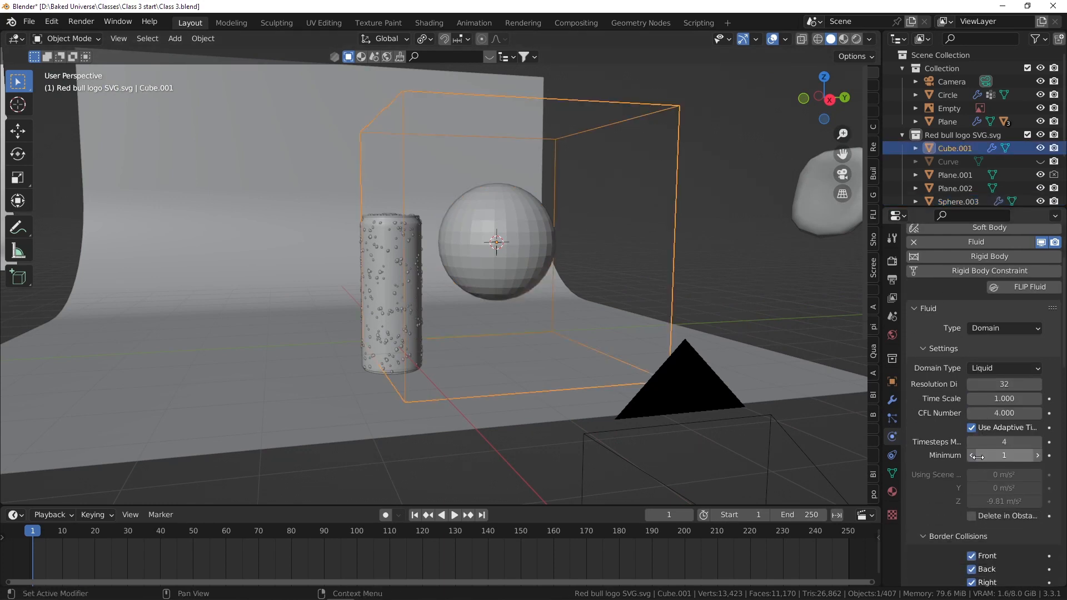
pyautogui.scroll(-1, 976, 434)
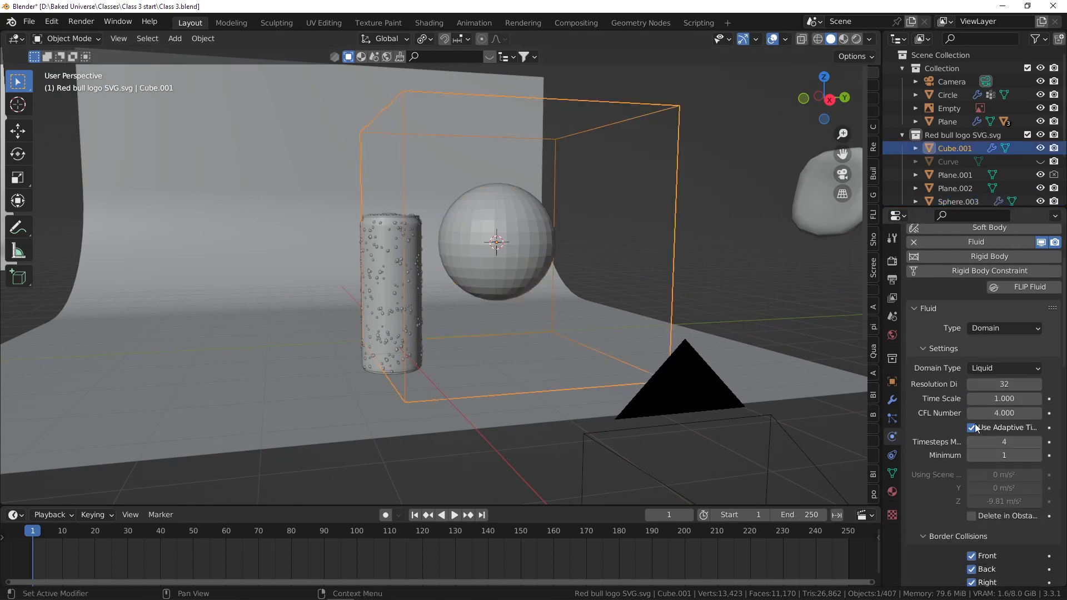
pyautogui.click(1000, 369)
# - Set the sphere's fluid flow behavior to Inflow, keeping its type as Flow
pyautogui.click(556, 233)
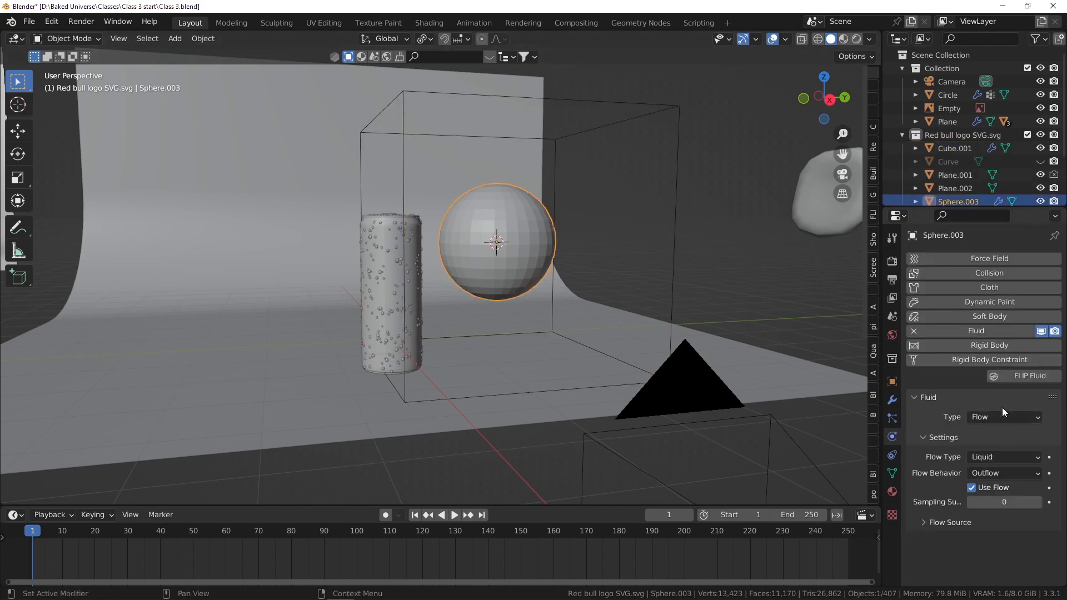
pyautogui.click(1002, 415)
pyautogui.click(988, 416)
pyautogui.click(995, 473)
pyautogui.click(993, 494)
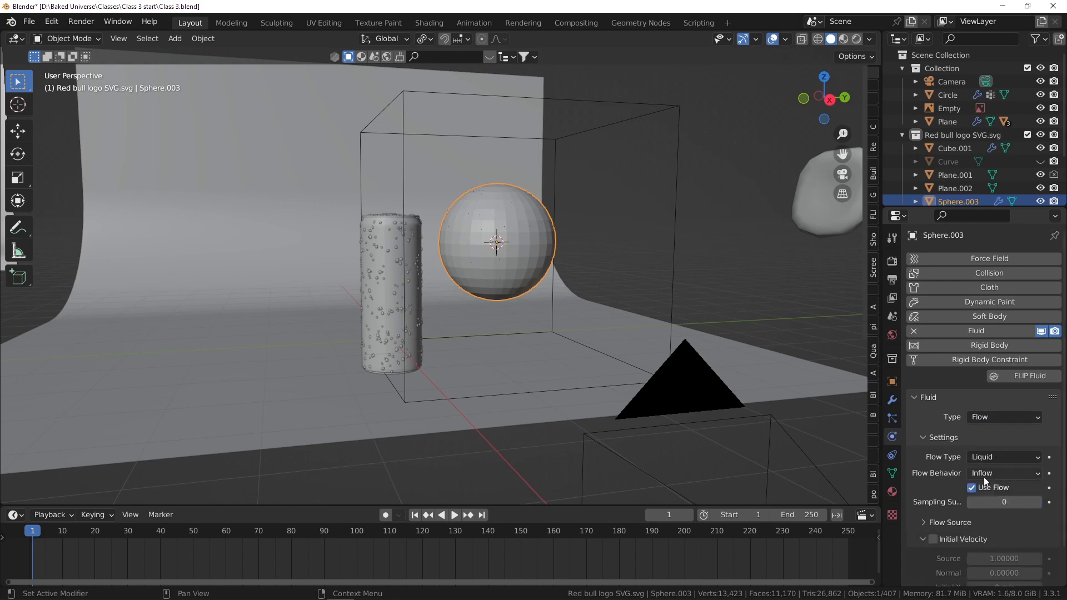
# - Preview the start of the inflow simulation twice and return to frame 1 with everything deselected
pyautogui.press('space')
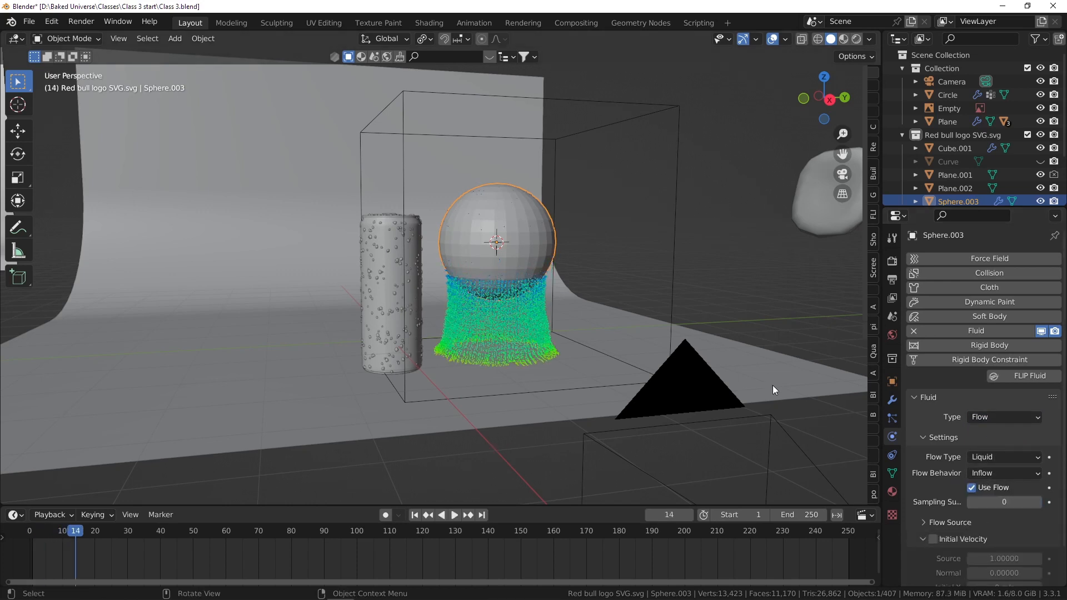
pyautogui.click(989, 473)
pyautogui.hotkey('alt', 'a')
pyautogui.click(414, 515)
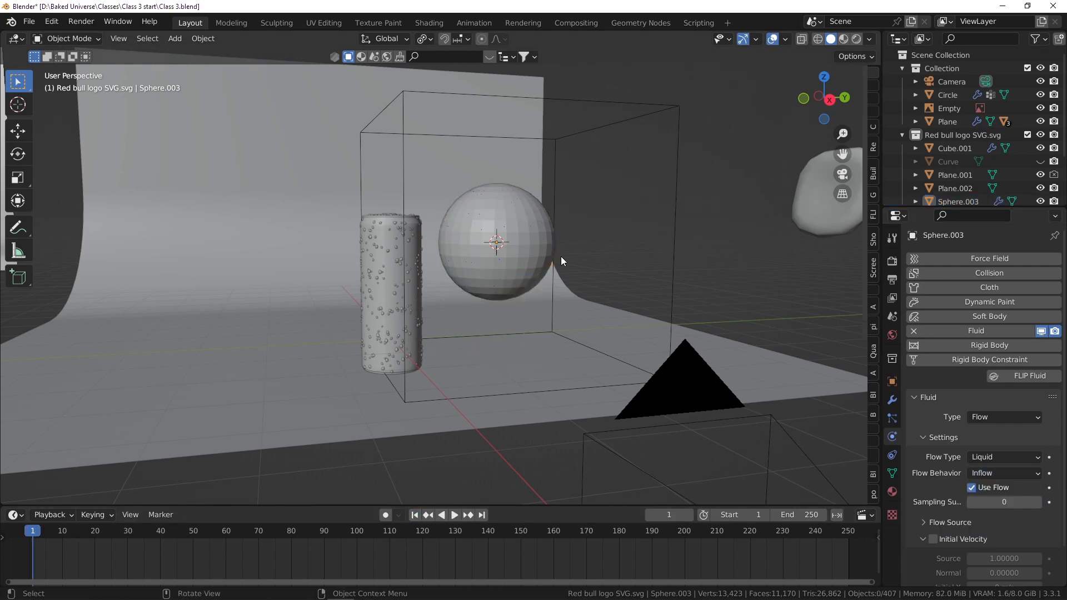
pyautogui.press('space')
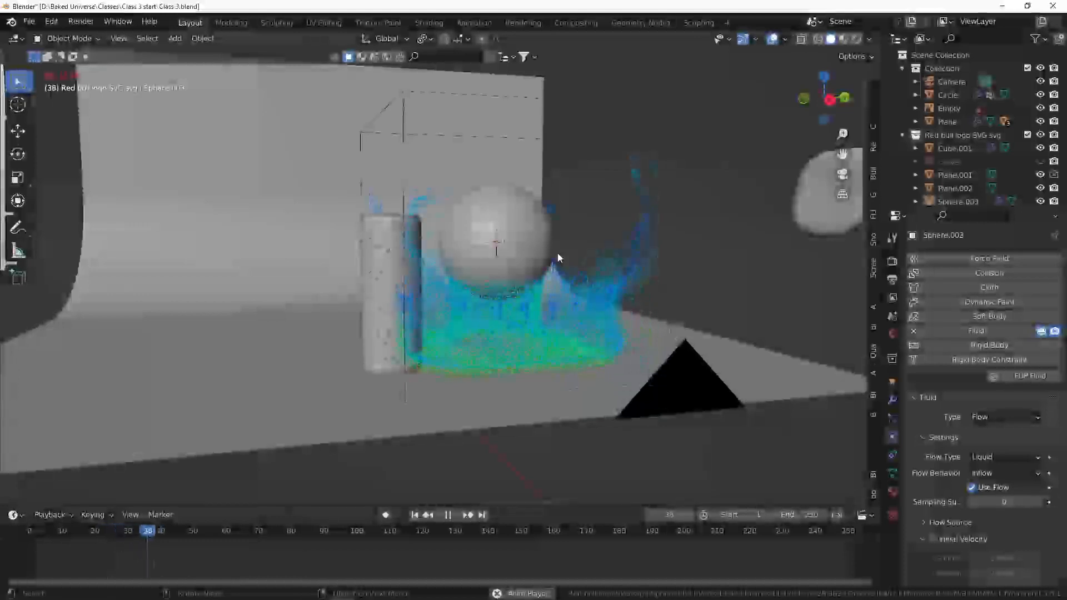
pyautogui.press('space')
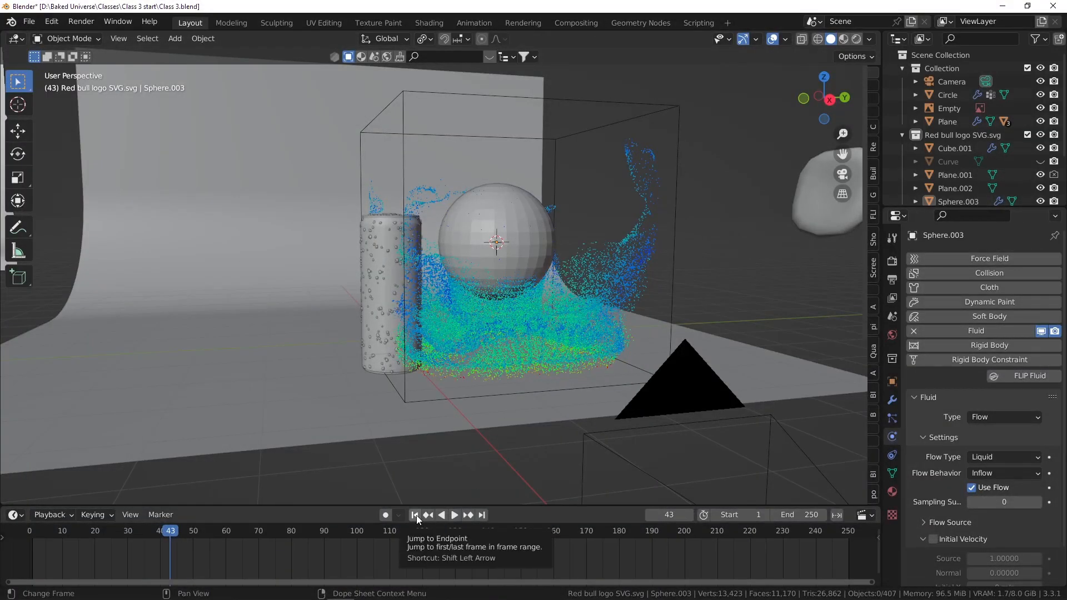
pyautogui.click(415, 516)
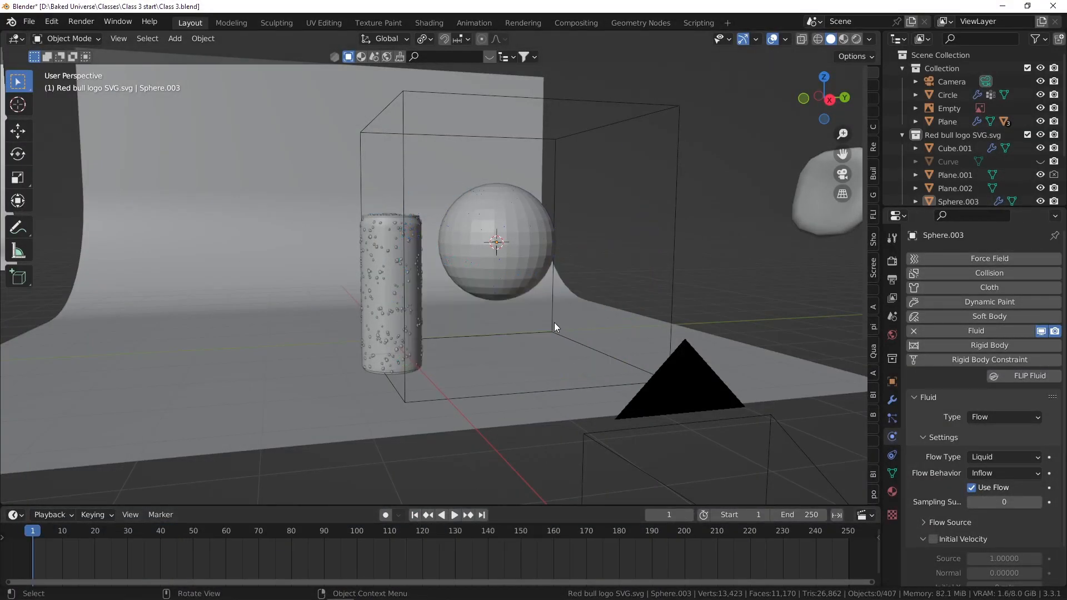
# - Play the inflow simulation through the full frame range, watching the domain from a higher angle, and return to frame 1
pyautogui.press('space')
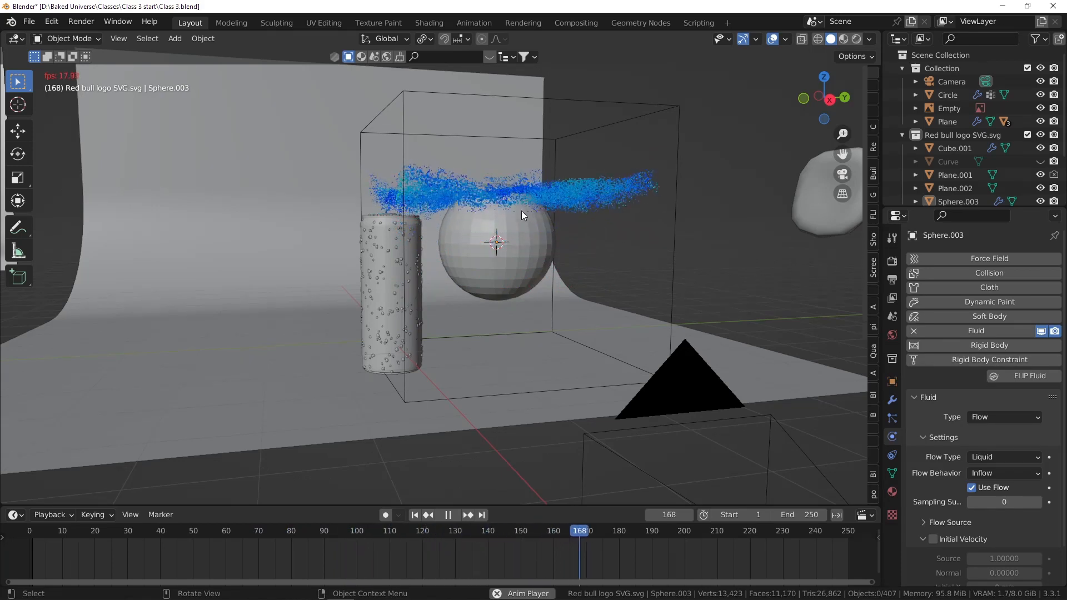
pyautogui.moveTo(521, 211); pyautogui.dragTo(554, 190, button='middle')
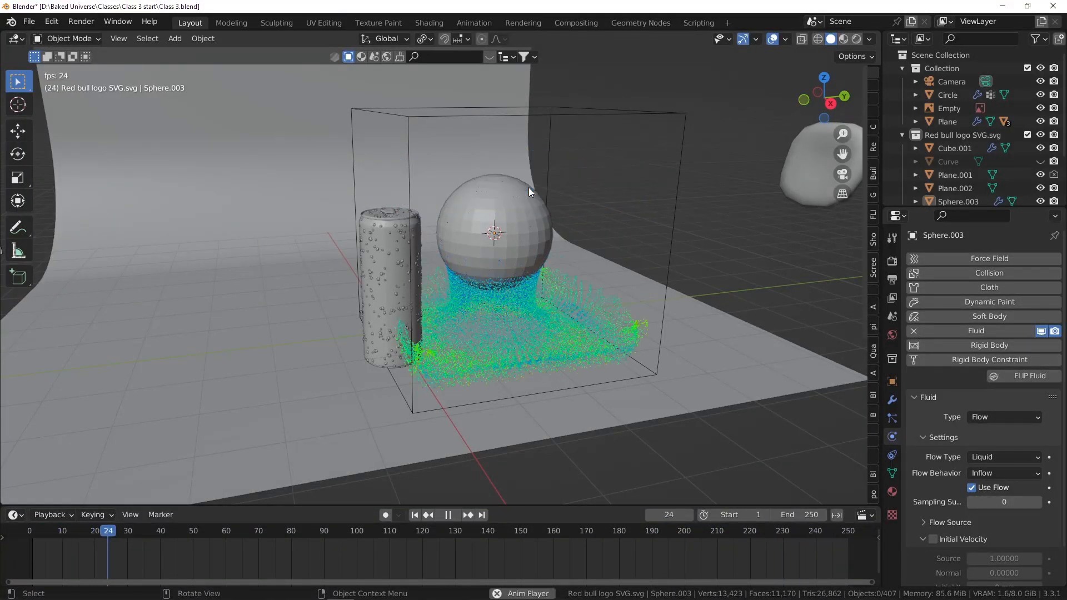
pyautogui.press('space')
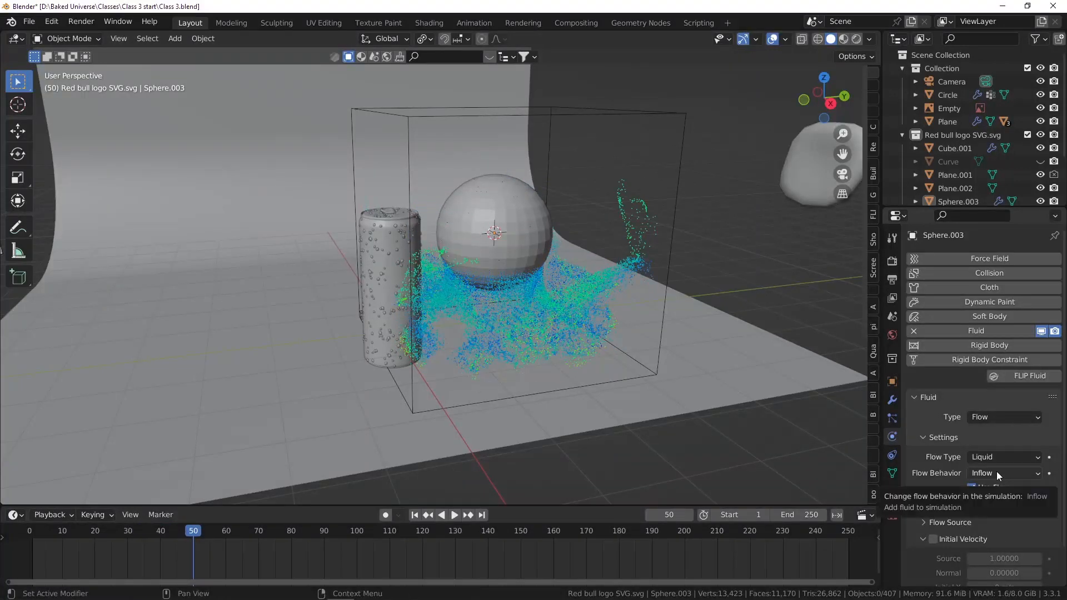
pyautogui.click(416, 518)
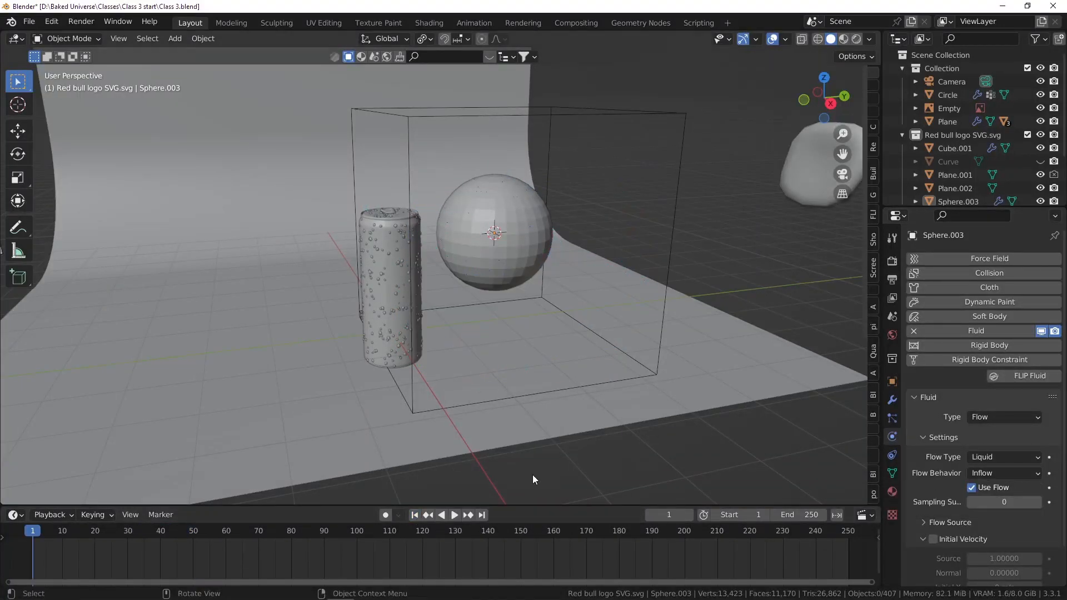
# - Keyframe Use Flow as enabled for the sphere at frame 1, and enlarge the timeline to show the selected sphere's keyframe
pyautogui.rightClick(972, 492)
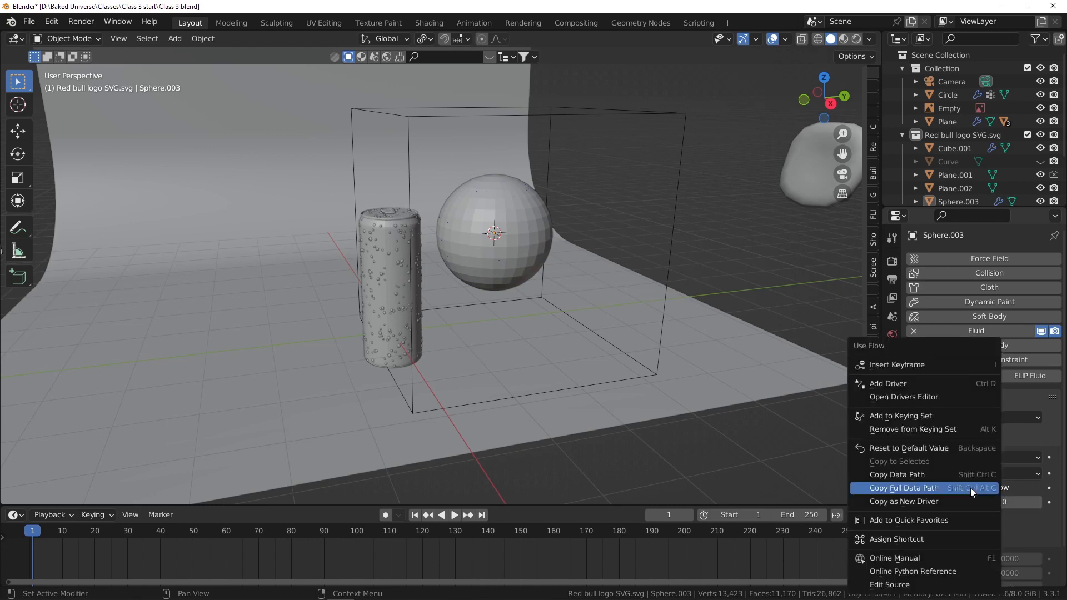
pyautogui.click(933, 368)
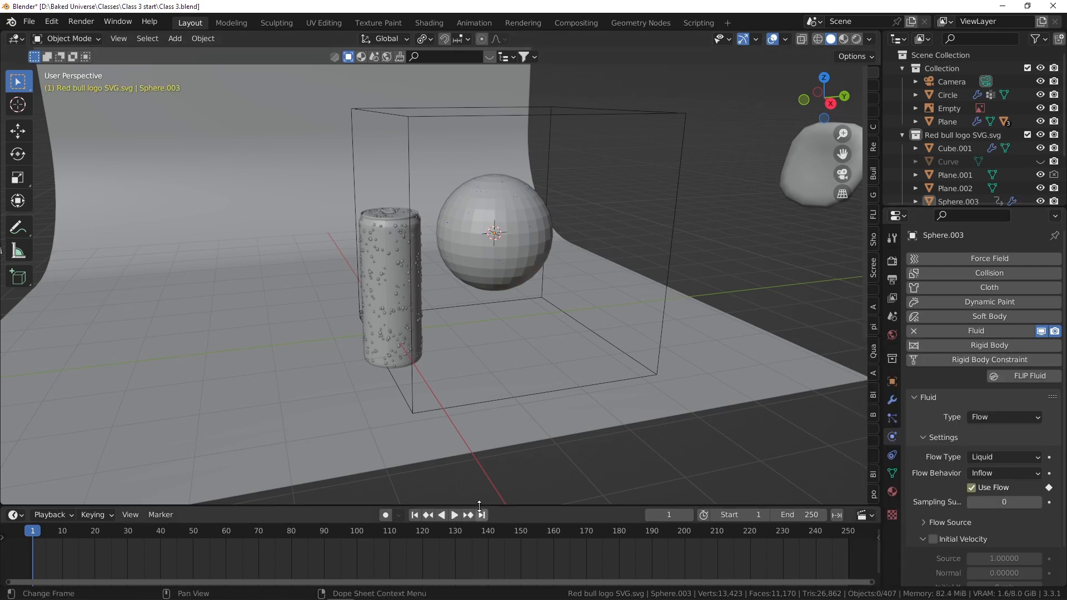
pyautogui.moveTo(483, 506); pyautogui.dragTo(519, 363)
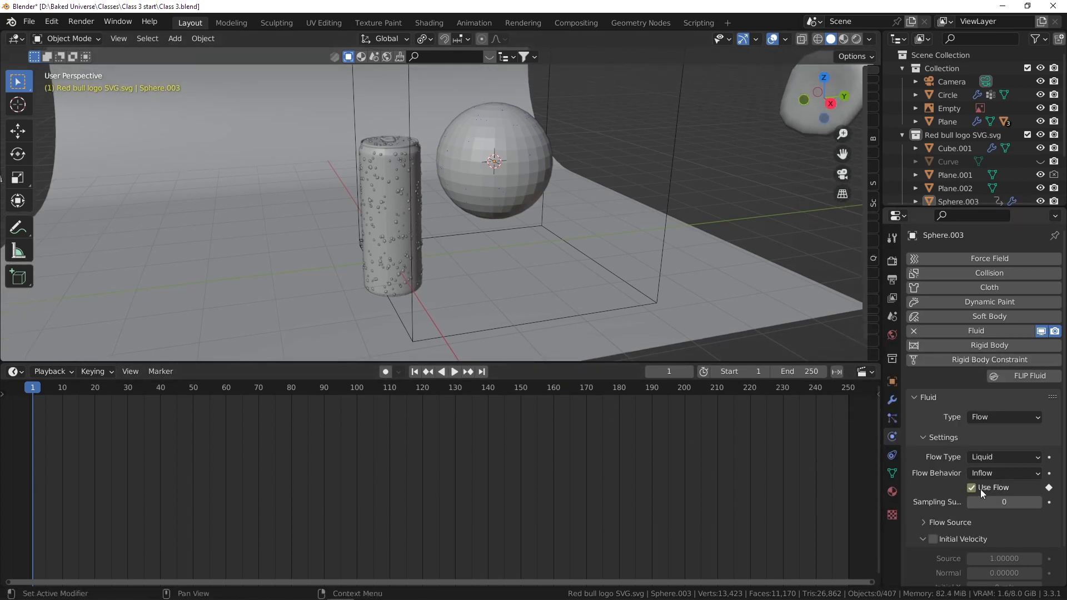
pyautogui.scroll(-5, 408, 499)
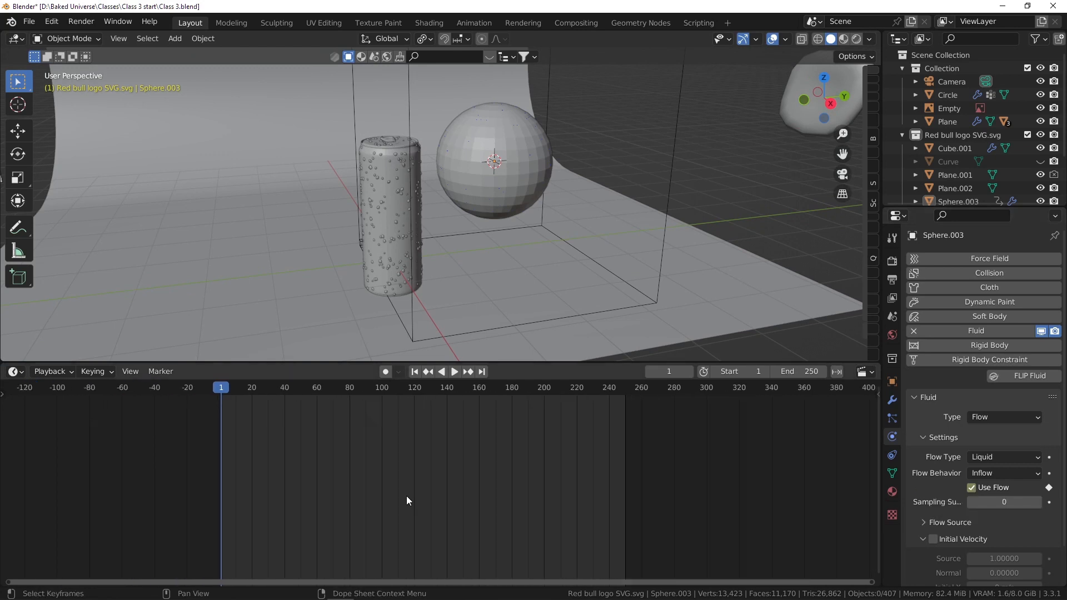
pyautogui.moveTo(346, 507); pyautogui.dragTo(326, 420, button='middle')
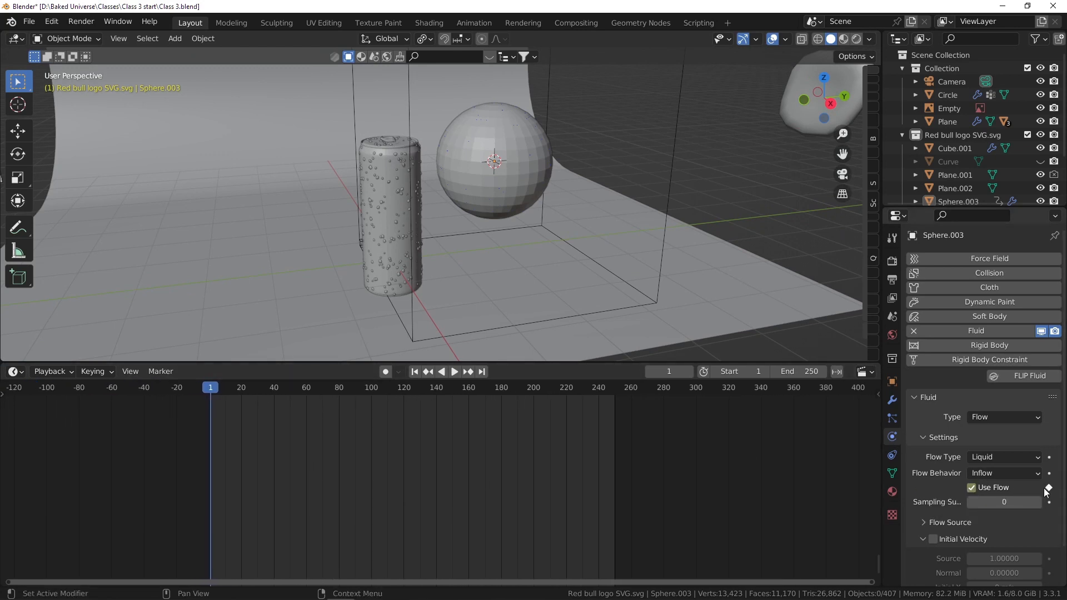
pyautogui.click(1049, 488)
pyautogui.scroll(3, 349, 476)
pyautogui.scroll(-3, 325, 482)
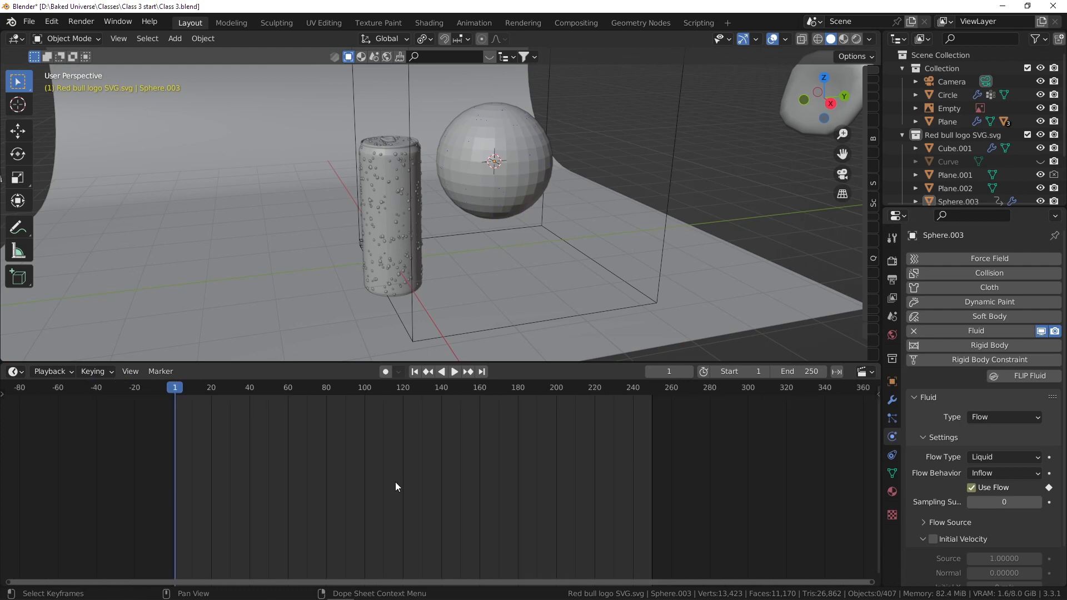
pyautogui.click(501, 175)
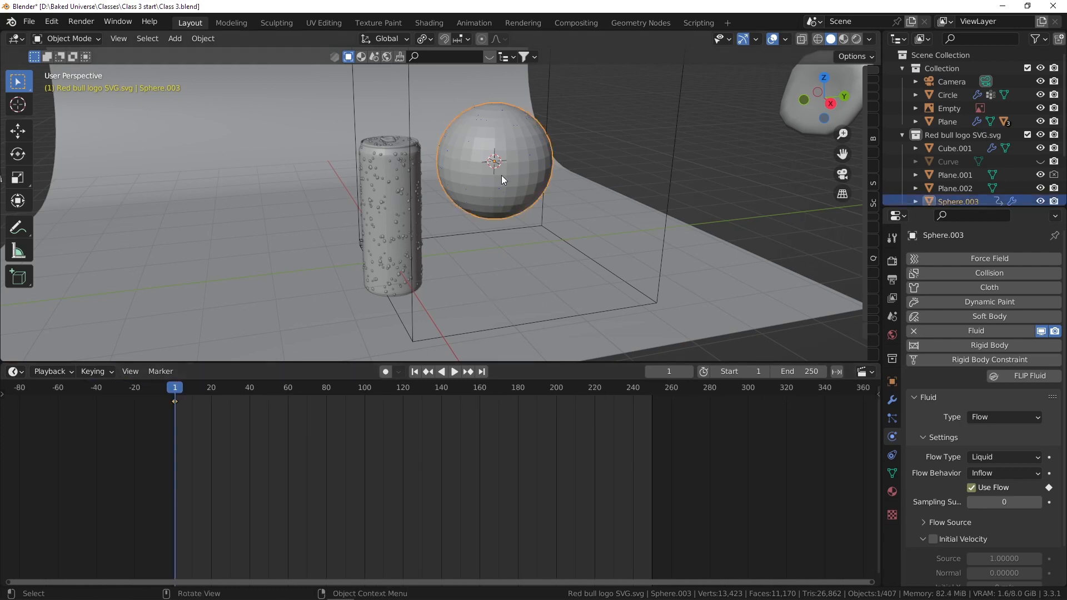
# - Play the simulation to frame 20, disable Use Flow on the sphere and keyframe it there
pyautogui.click(970, 487)
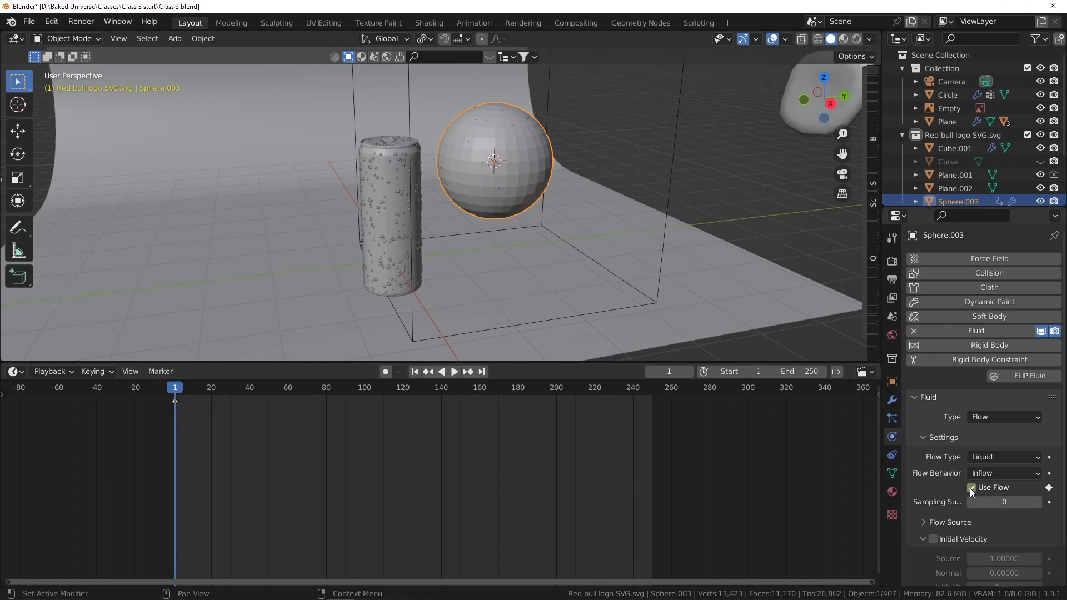
pyautogui.press('space')
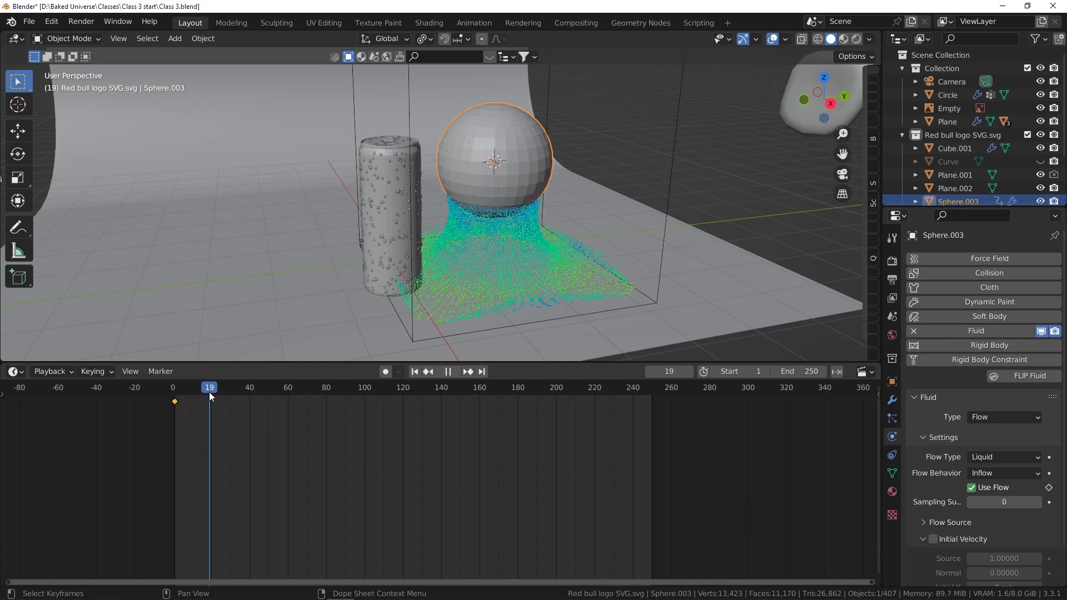
pyautogui.press('space')
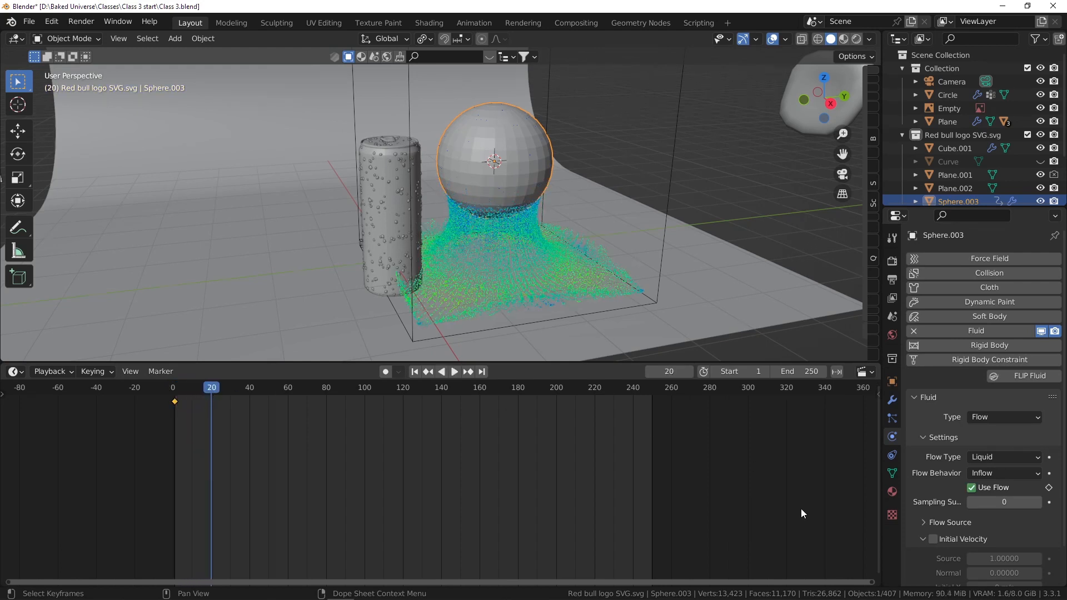
pyautogui.click(972, 488)
pyautogui.rightClick(971, 489)
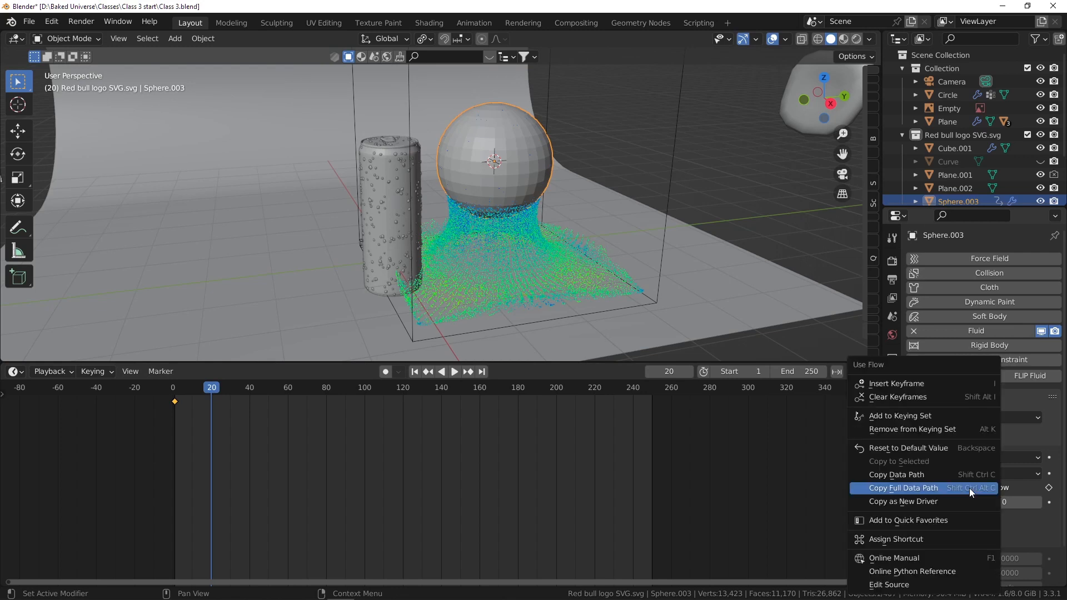
pyautogui.click(893, 383)
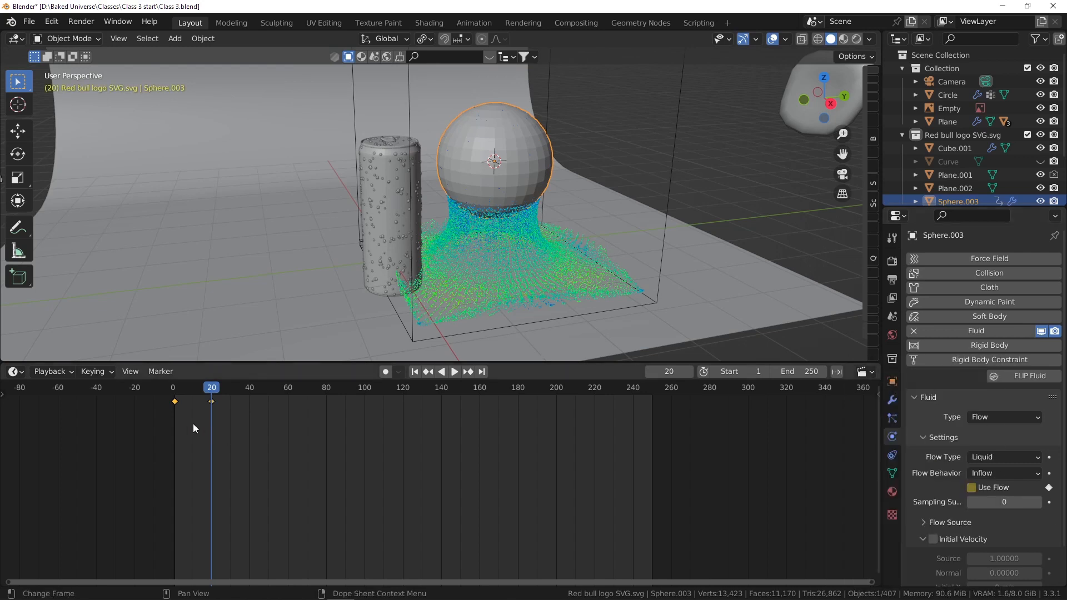
# - Reduce the timeline's height and magnify the range around the Use Flow keyframes at frames 1 and 20
pyautogui.scroll(1, 193, 423)
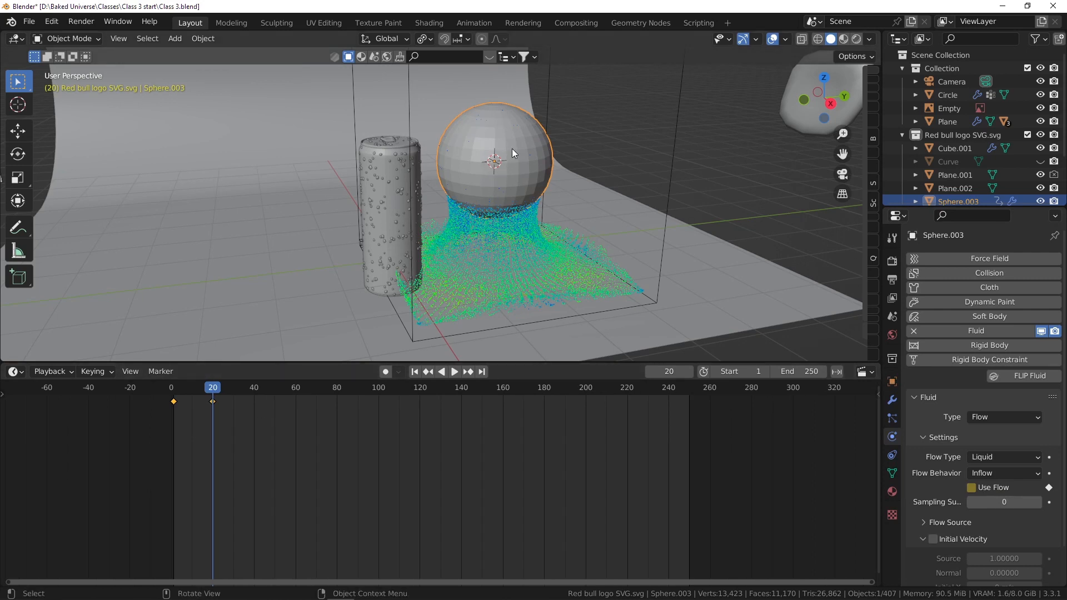
pyautogui.scroll(2, 187, 408)
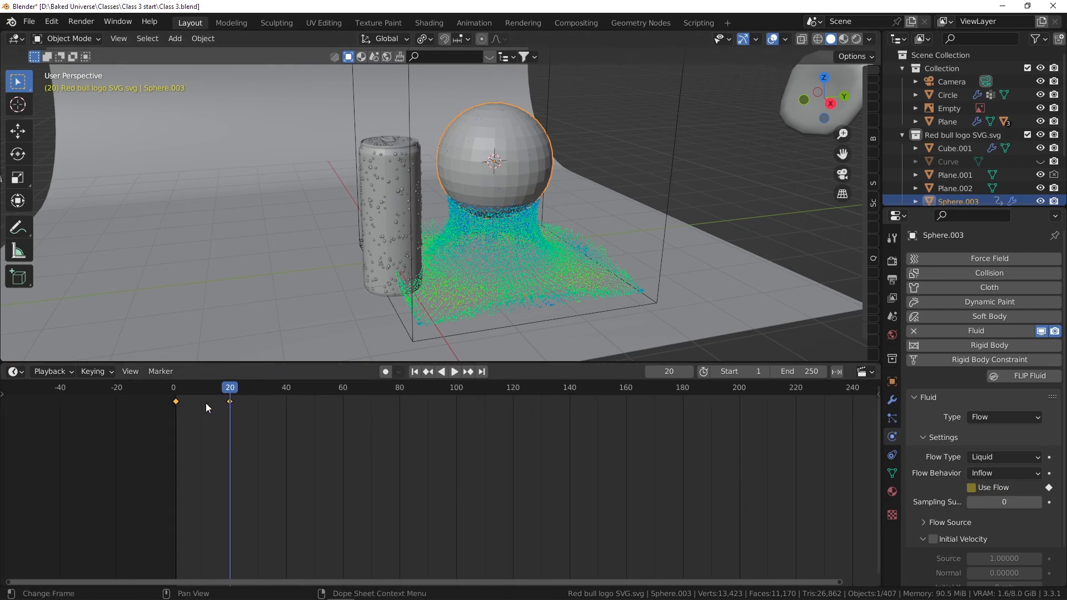
pyautogui.moveTo(239, 362); pyautogui.dragTo(325, 438)
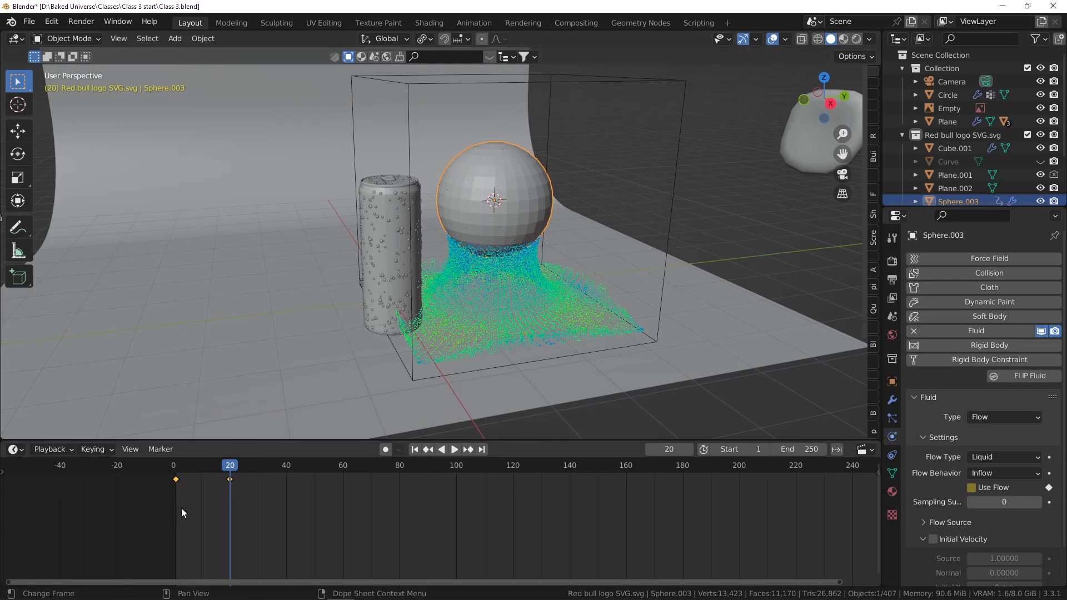
pyautogui.scroll(1, 203, 500)
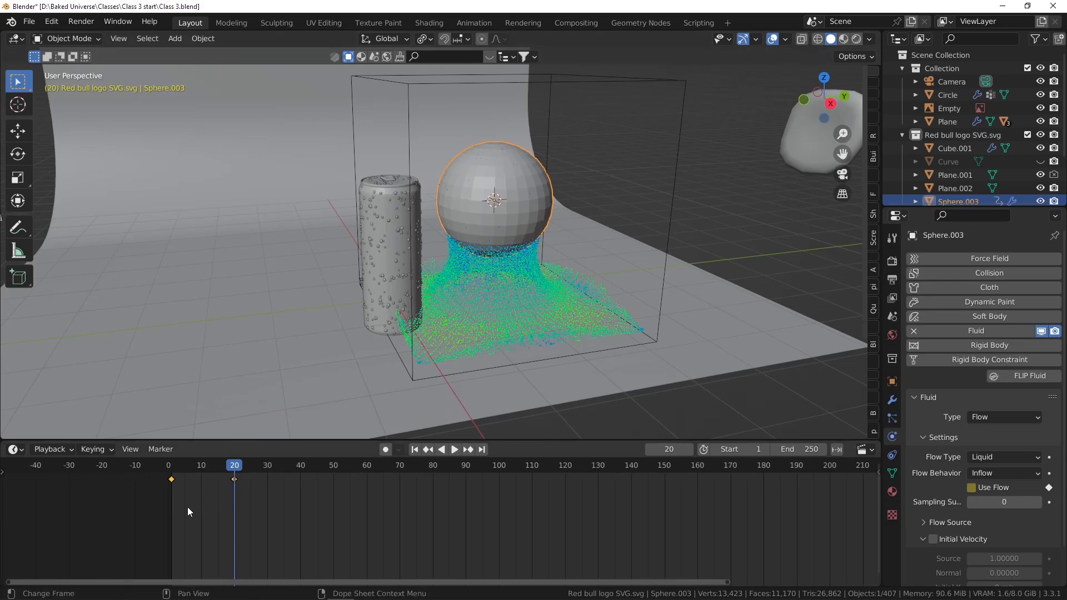
# - Return the animation to frame 1 and set the cube domain's Resolution Divisions to 34
pyautogui.press('space')
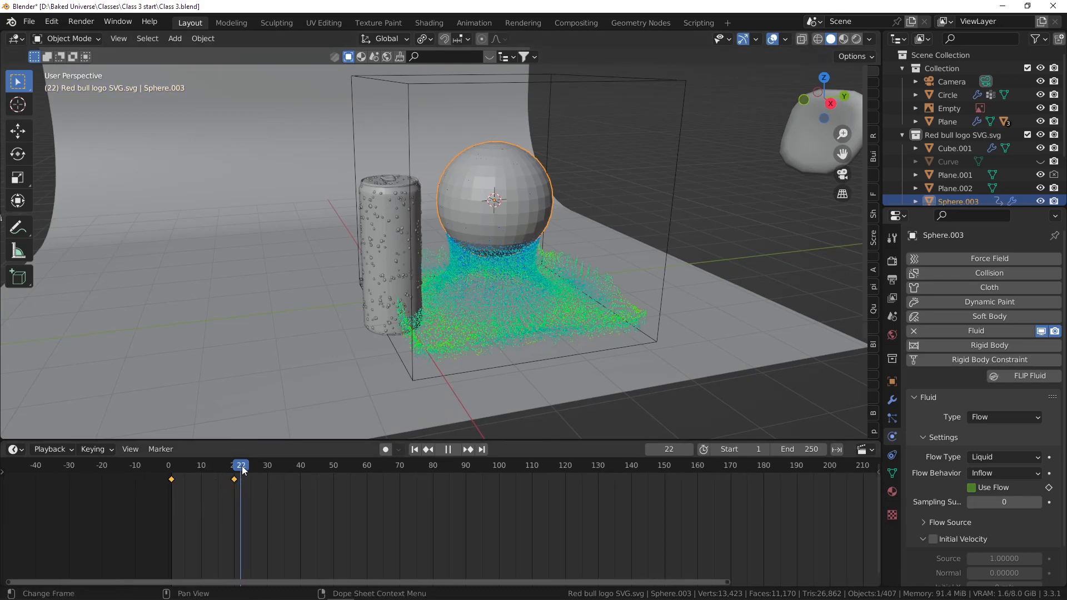
pyautogui.click(414, 450)
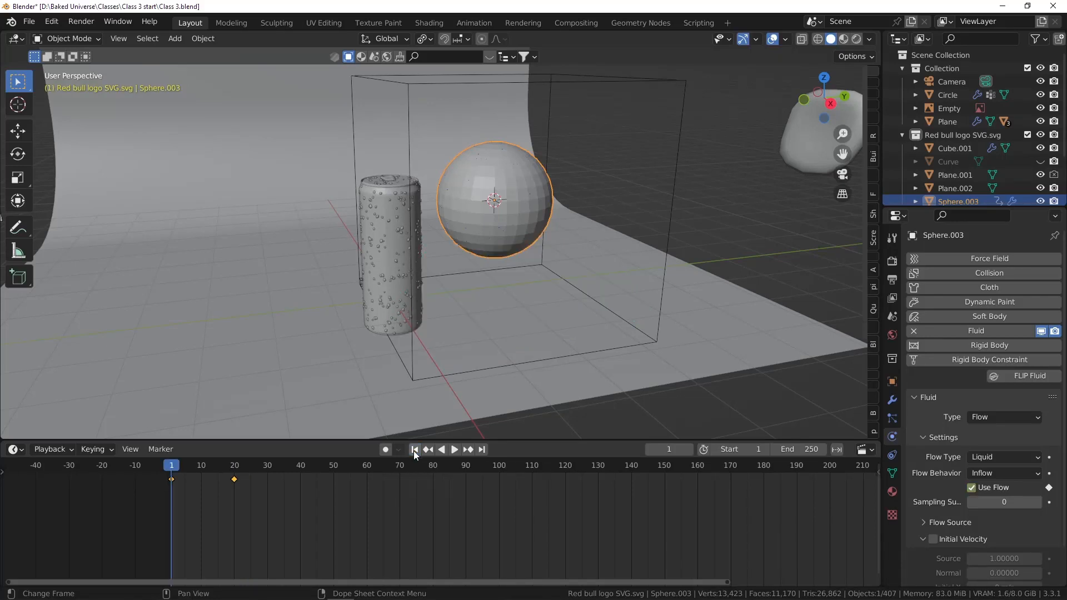
pyautogui.click(634, 342)
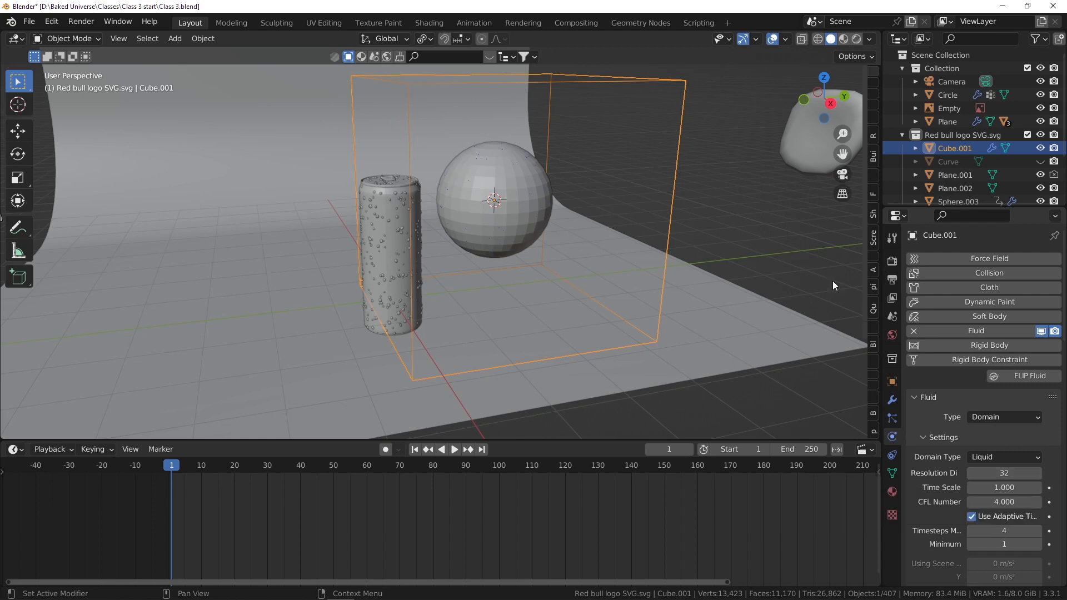
pyautogui.click(1038, 473)
pyautogui.click(1038, 473)
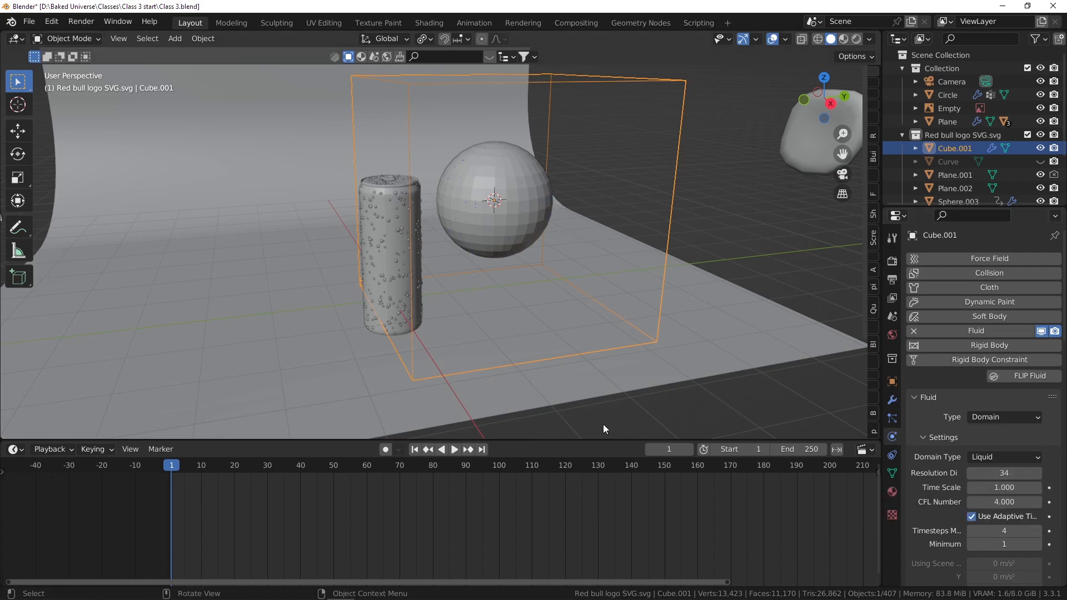
# - Play the simulation with the keyframed inflow to frame 195, viewing the liquid from lower and higher angles
pyautogui.press('space')
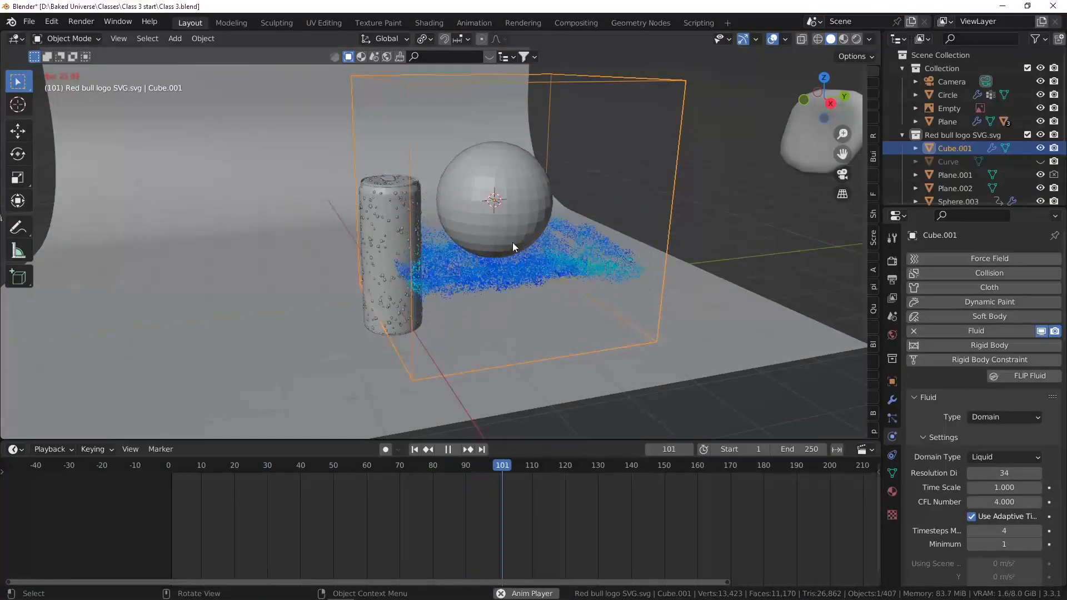
pyautogui.moveTo(512, 242)
pyautogui.mouseDown(button='middle')
pyautogui.moveTo(495, 215)
pyautogui.moveTo(503, 238)
pyautogui.mouseUp(button='middle')
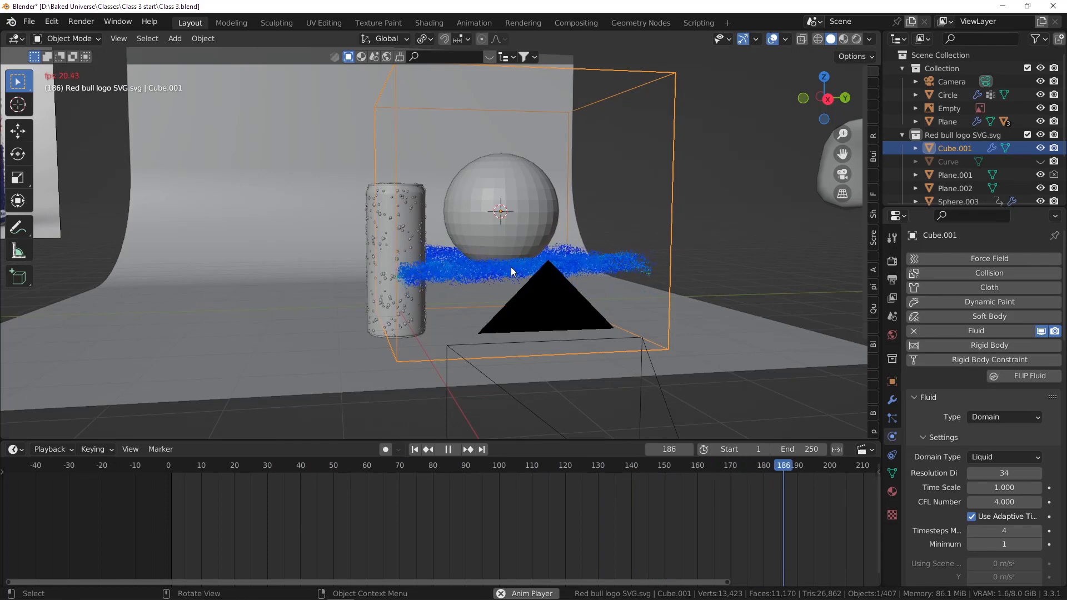
pyautogui.press('space')
pyautogui.moveTo(520, 247); pyautogui.dragTo(556, 269, button='middle')
# - Delete the cube domain and the inflow sphere beside the can
pyautogui.click(570, 274)
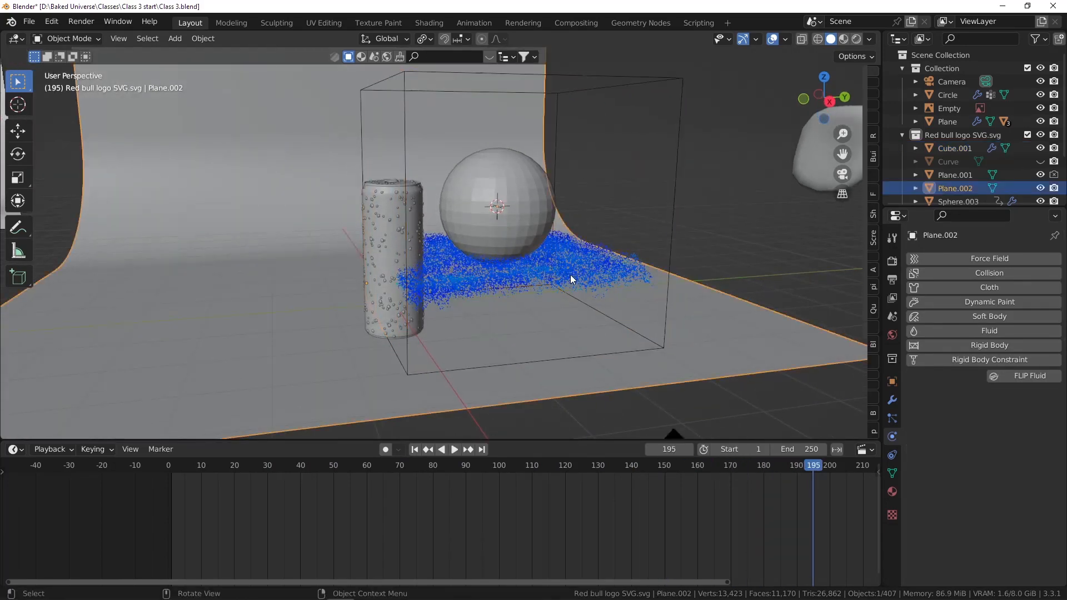
pyautogui.click(596, 252)
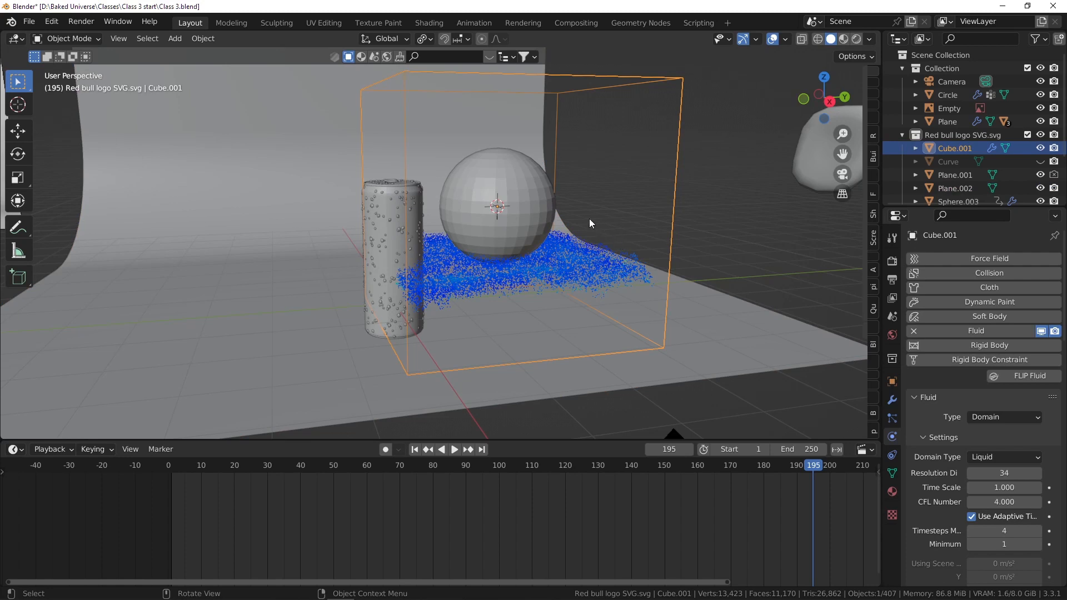
pyautogui.press('Delete')
pyautogui.click(517, 207)
pyautogui.press('Delete')
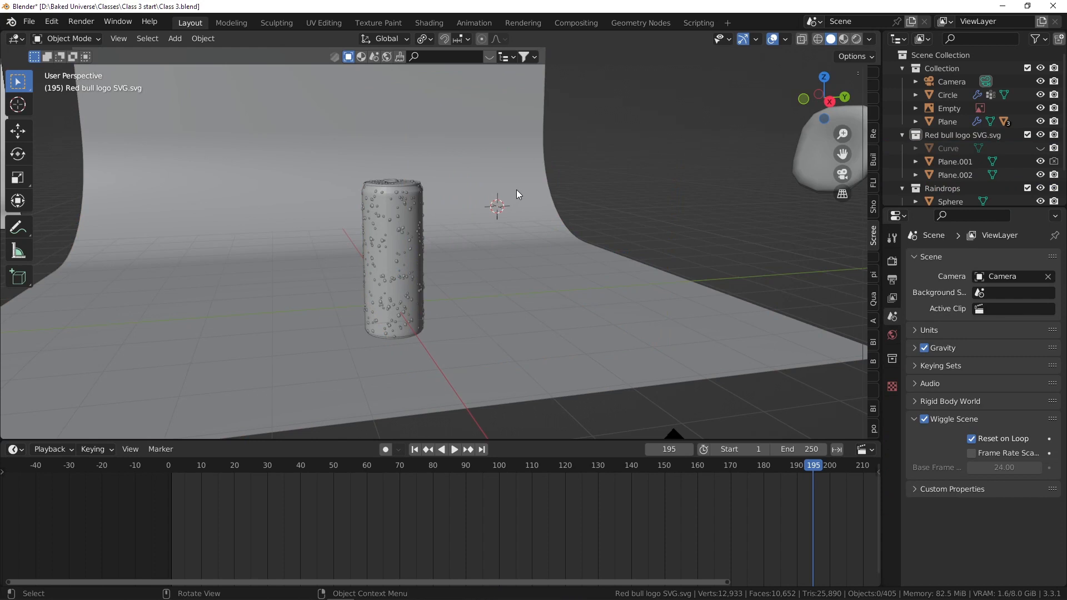
# - Add a UV sphere at the 3D cursor beside the can and scale it down to about 0.621
pyautogui.hotkey('shift', 'a')
pyautogui.moveTo(517, 190)
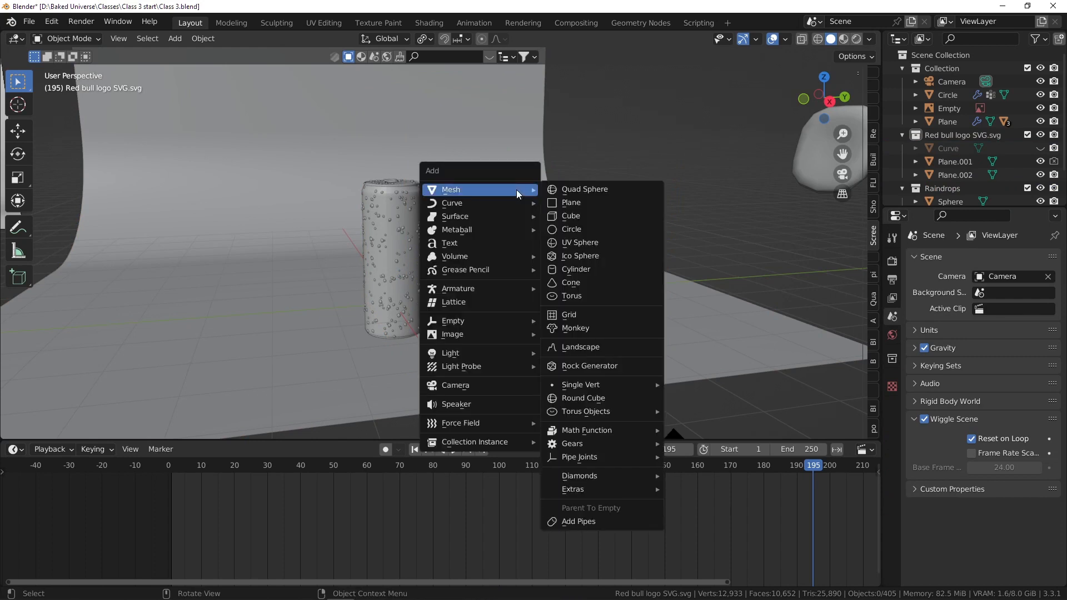
pyautogui.click(596, 242)
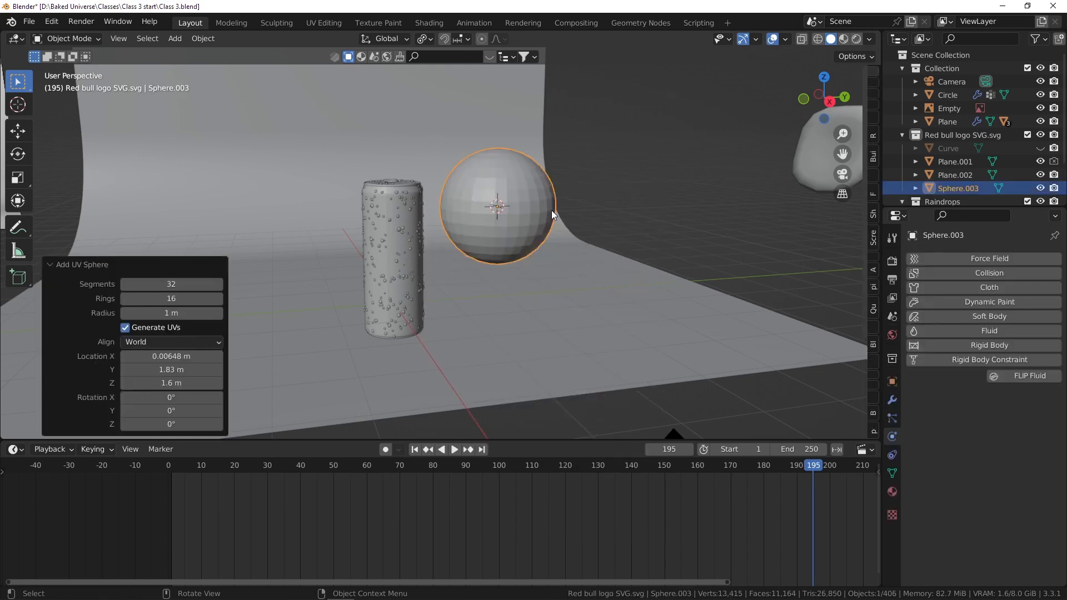
pyautogui.moveTo(506, 193)
pyautogui.mouseDown(button='middle')
pyautogui.moveTo(475, 182)
pyautogui.moveTo(479, 208)
pyautogui.moveTo(496, 208)
pyautogui.mouseUp(button='middle')
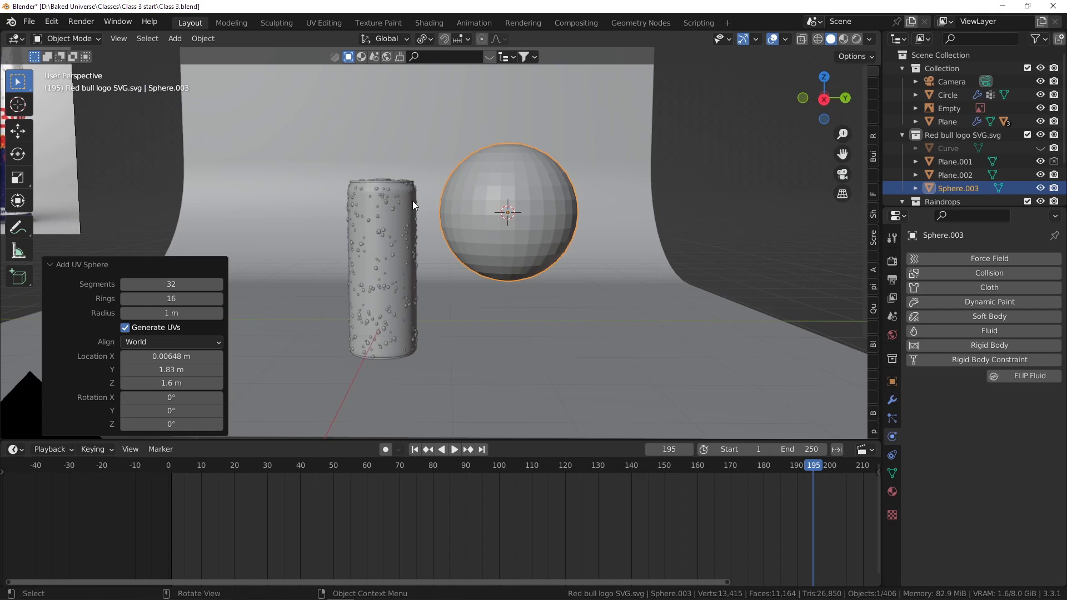
pyautogui.press('s')
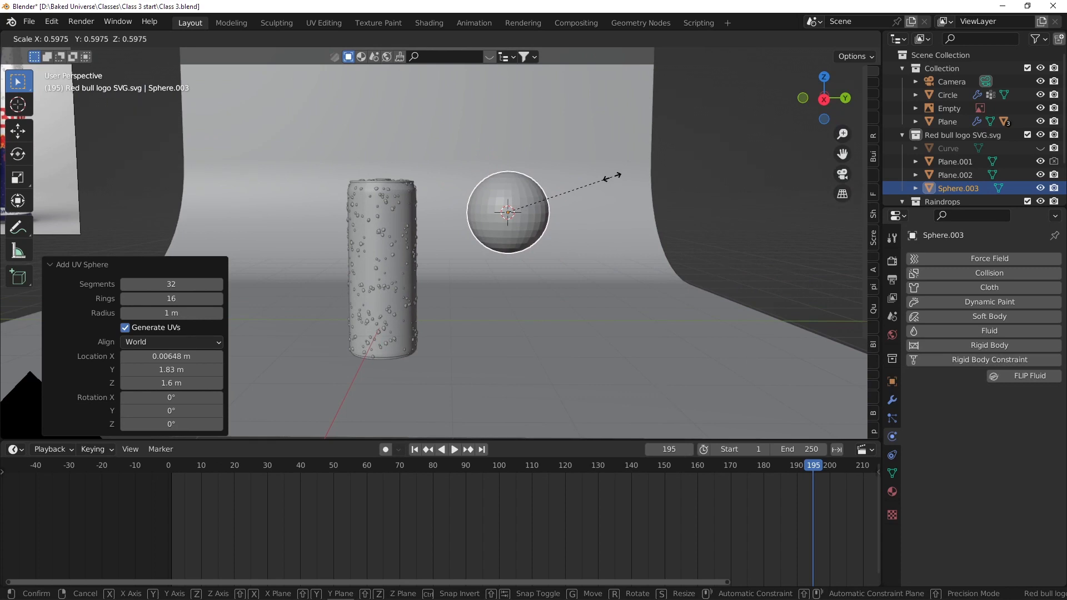
pyautogui.click(615, 177)
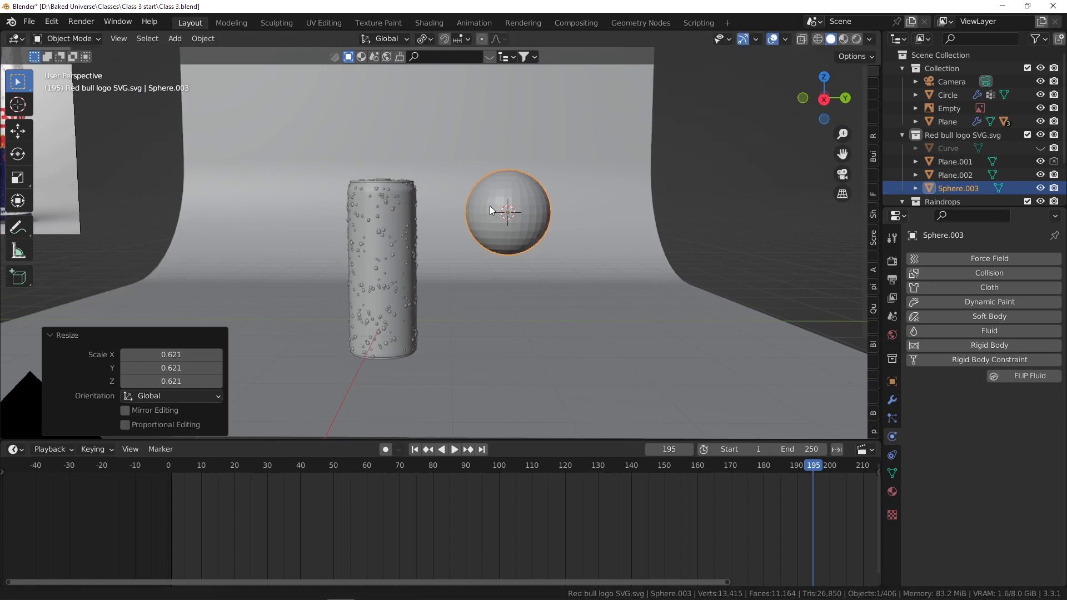
# - Apply all transforms to the sphere and set its origin to its geometry
pyautogui.scroll(2, 600, 191)
pyautogui.moveTo(565, 197); pyautogui.dragTo(519, 212, button='middle')
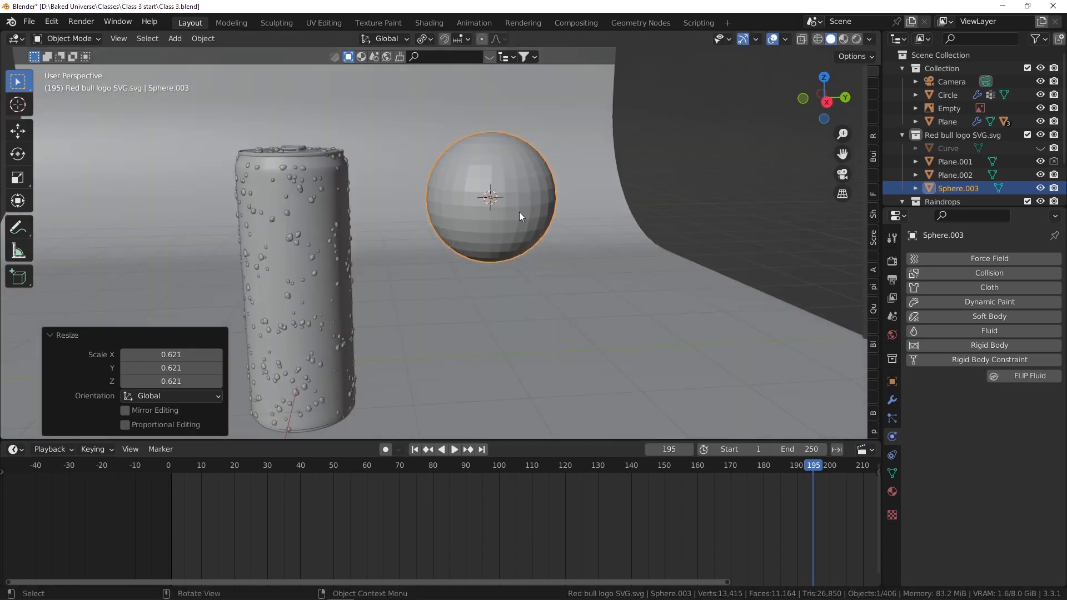
pyautogui.scroll(-2, 521, 207)
pyautogui.hotkey('ctrl', 'a')
pyautogui.click(522, 201)
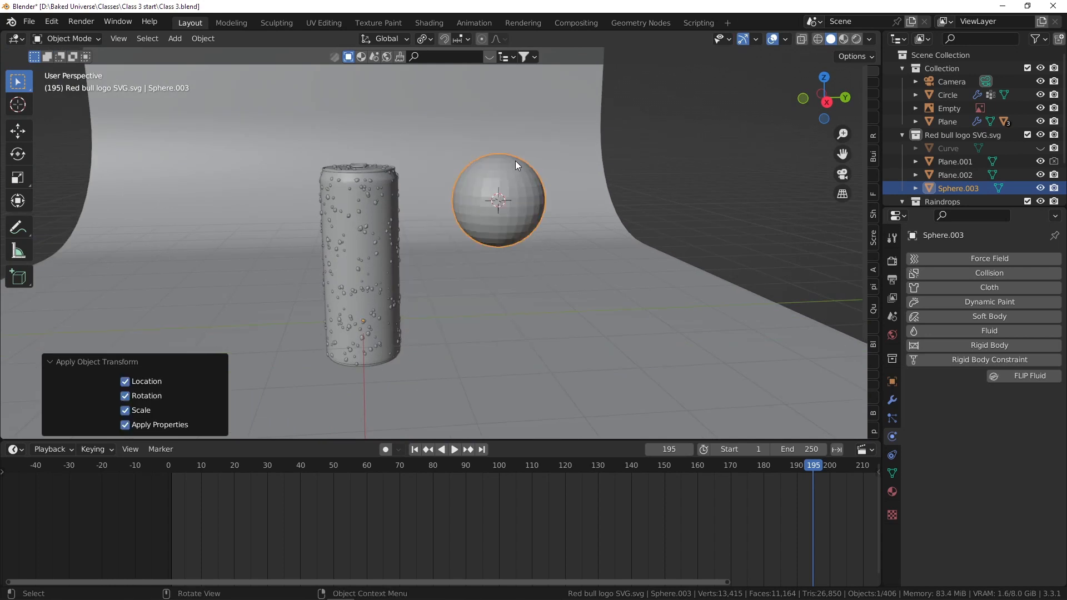
pyautogui.rightClick(531, 203)
pyautogui.moveTo(529, 205)
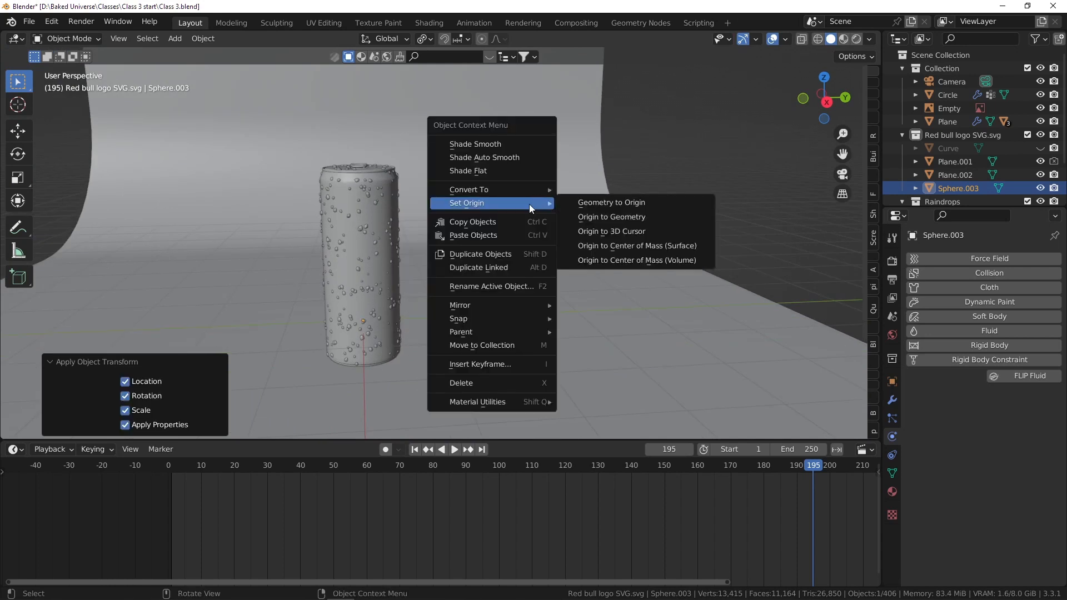
pyautogui.click(633, 222)
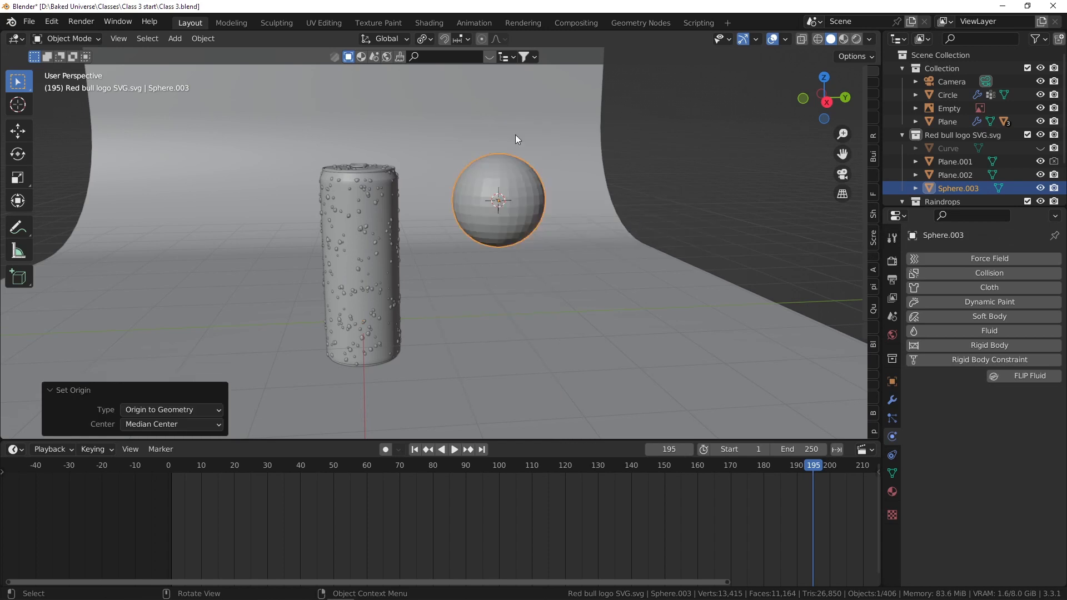
# - Apply the Quick Liquid effect to the sphere and check the fluid settings of its domain and flow object
pyautogui.scroll(-2, 418, 162)
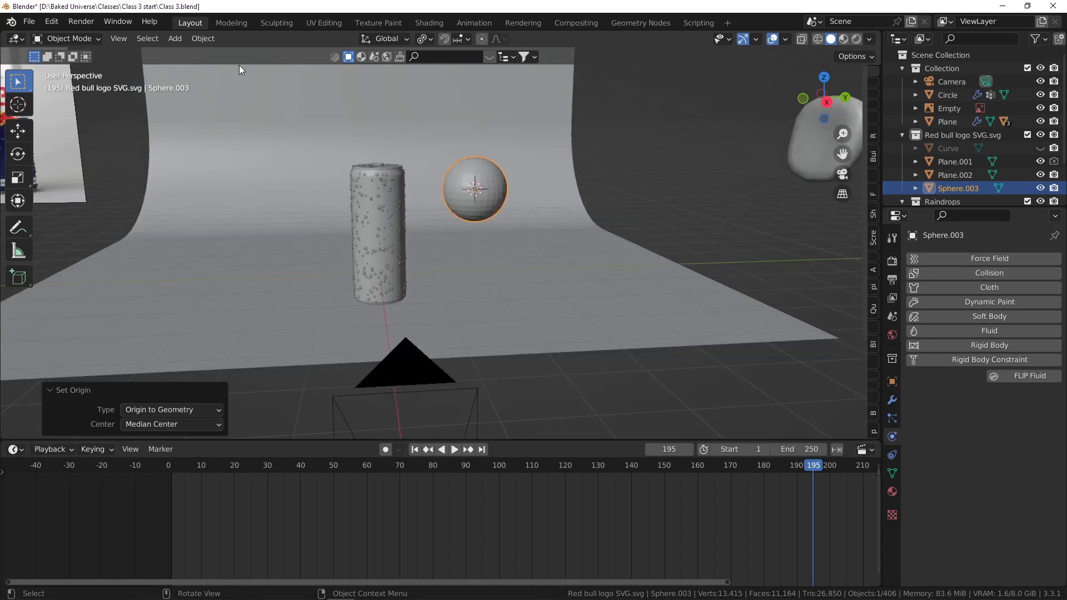
pyautogui.click(215, 41)
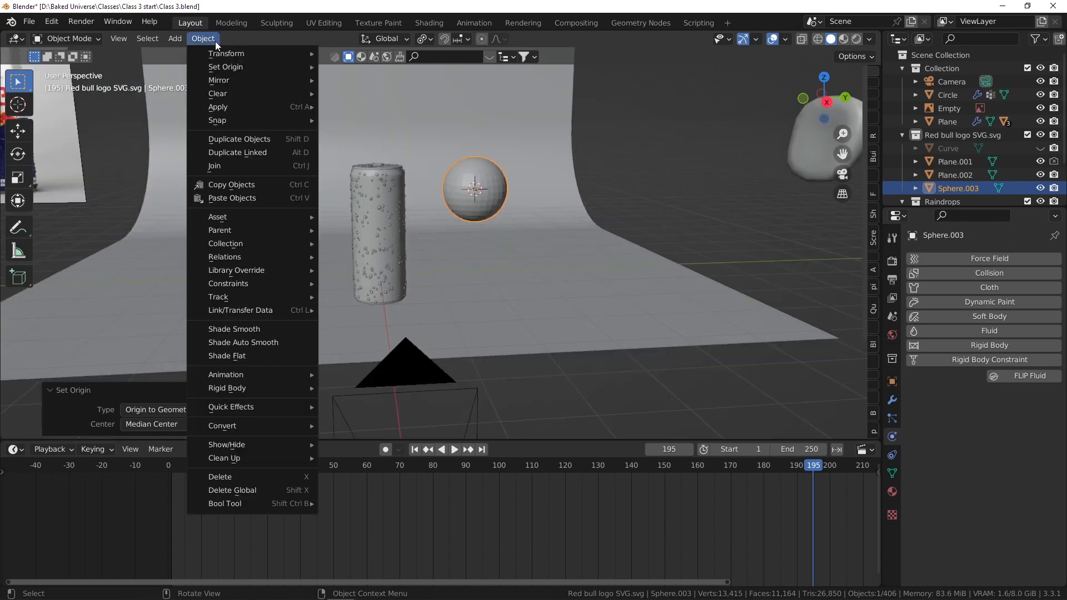
pyautogui.moveTo(308, 408)
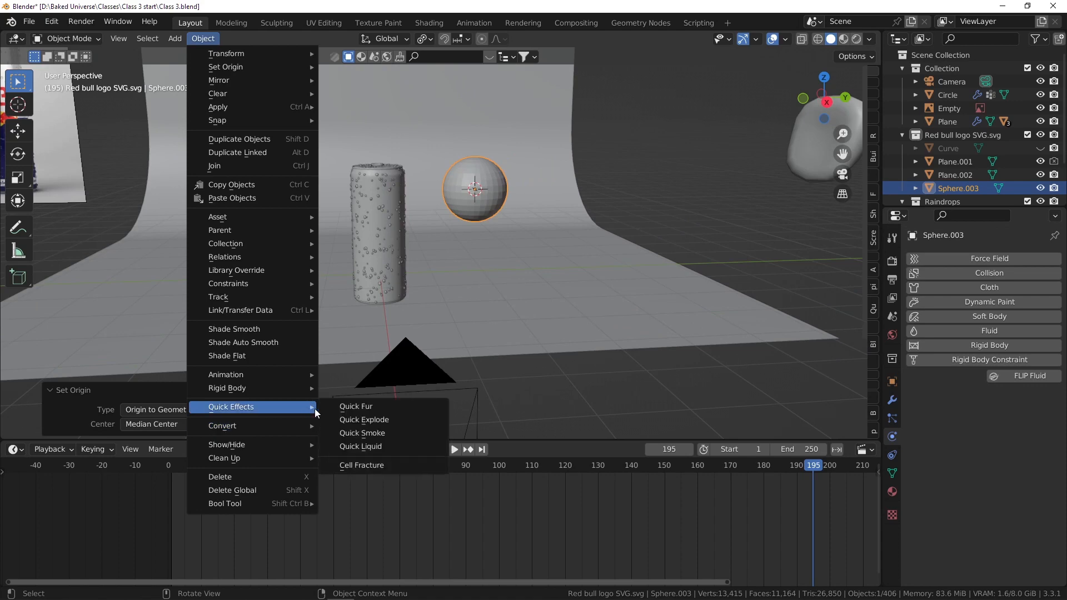
pyautogui.click(374, 449)
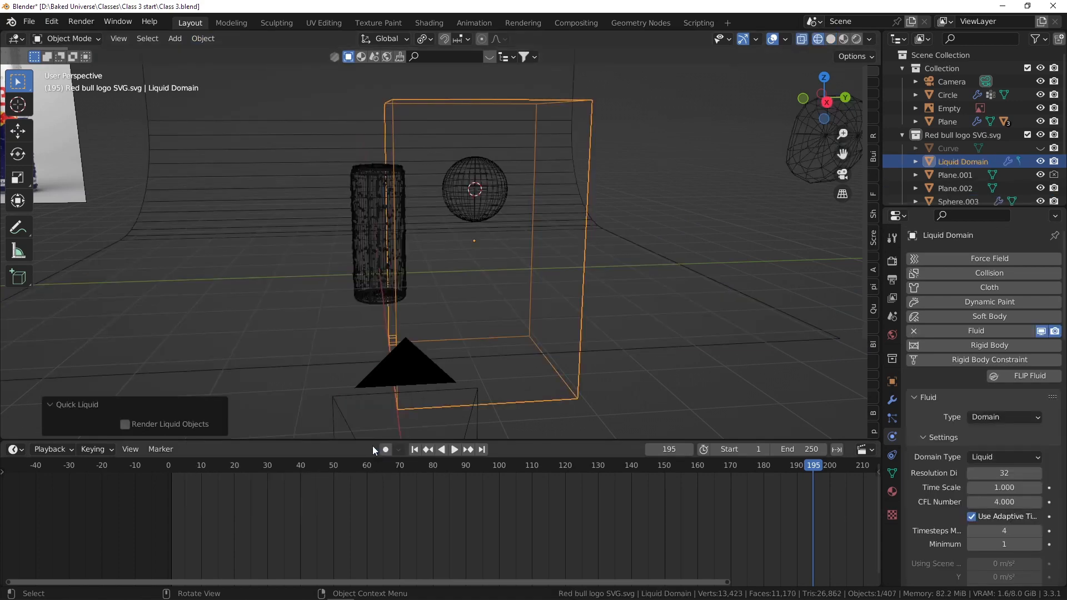
pyautogui.moveTo(471, 193); pyautogui.dragTo(498, 195, button='middle')
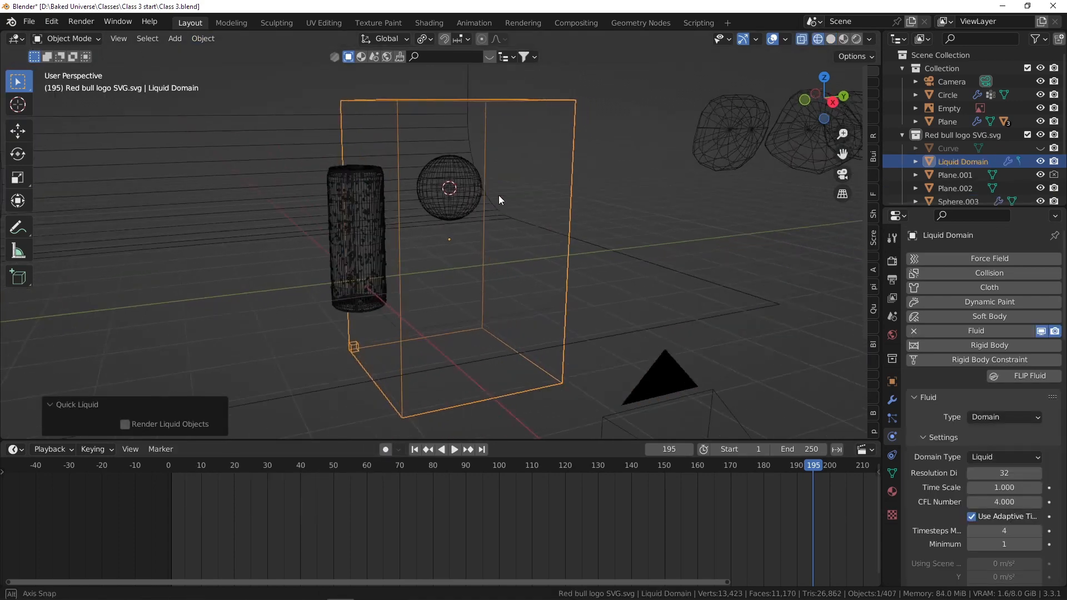
pyautogui.scroll(3, 556, 106)
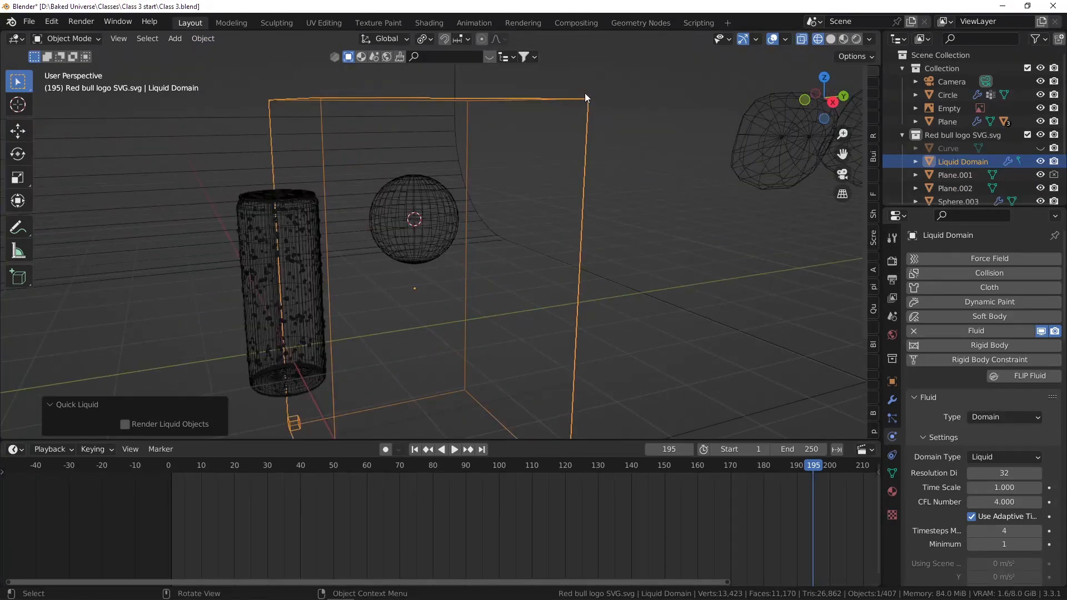
pyautogui.scroll(-1, 585, 98)
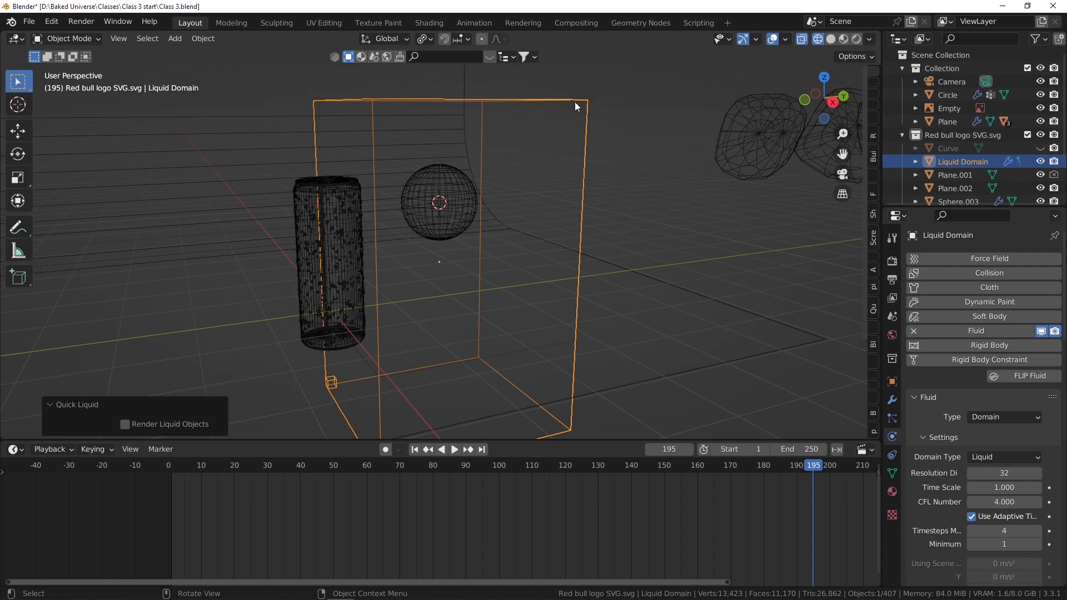
pyautogui.click(452, 183)
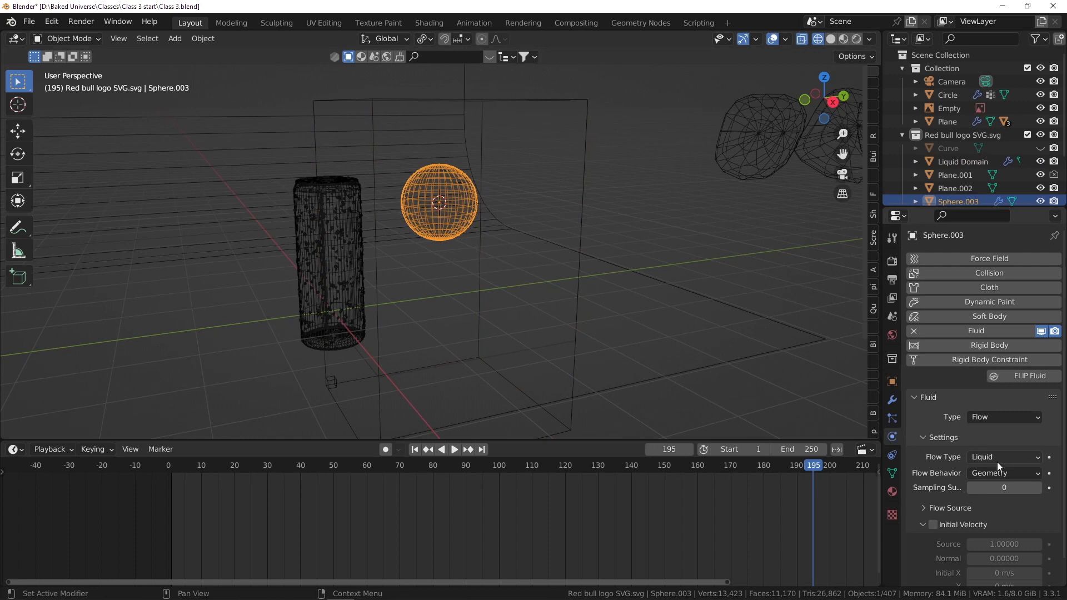
# - Switch the viewport to solid shading and set the Liquid Domain's Display As option to Wire
pyautogui.click(830, 41)
pyautogui.click(555, 122)
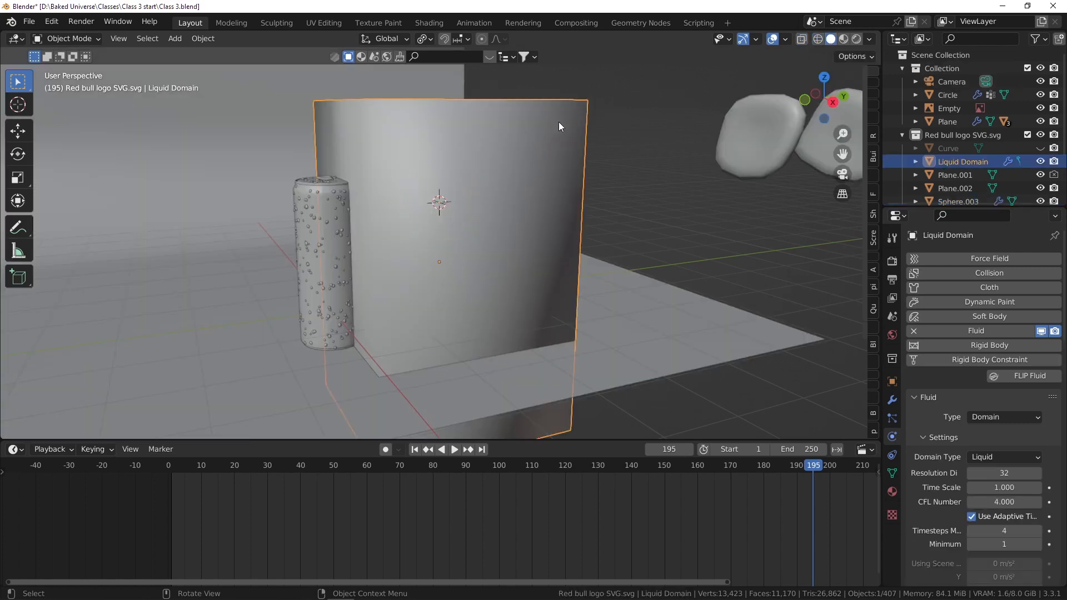
pyautogui.click(887, 382)
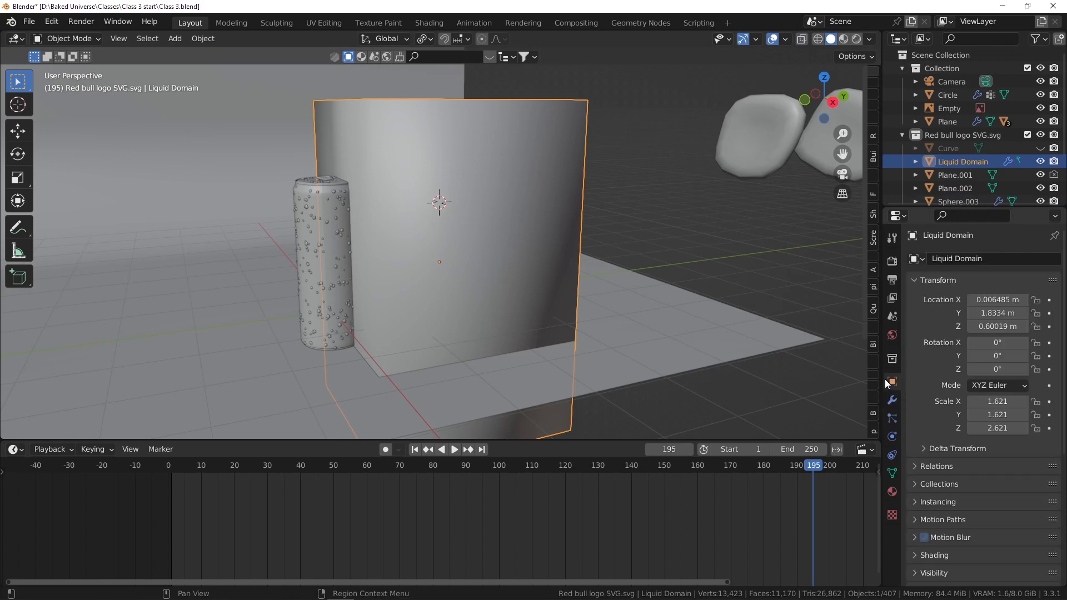
pyautogui.scroll(-5, 939, 479)
pyautogui.click(939, 479)
pyautogui.scroll(-4, 936, 489)
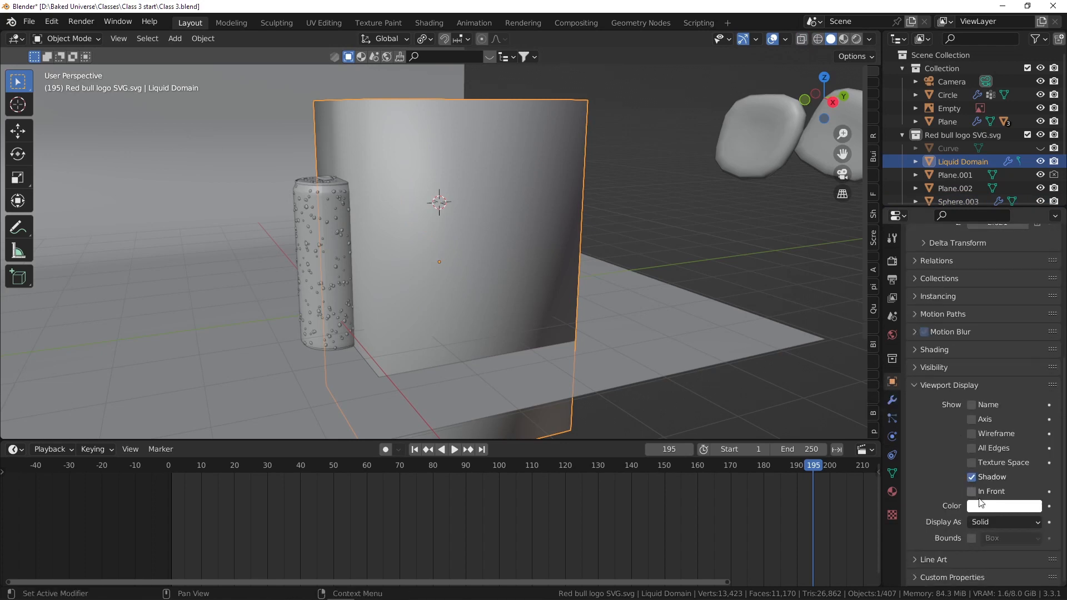
pyautogui.click(986, 526)
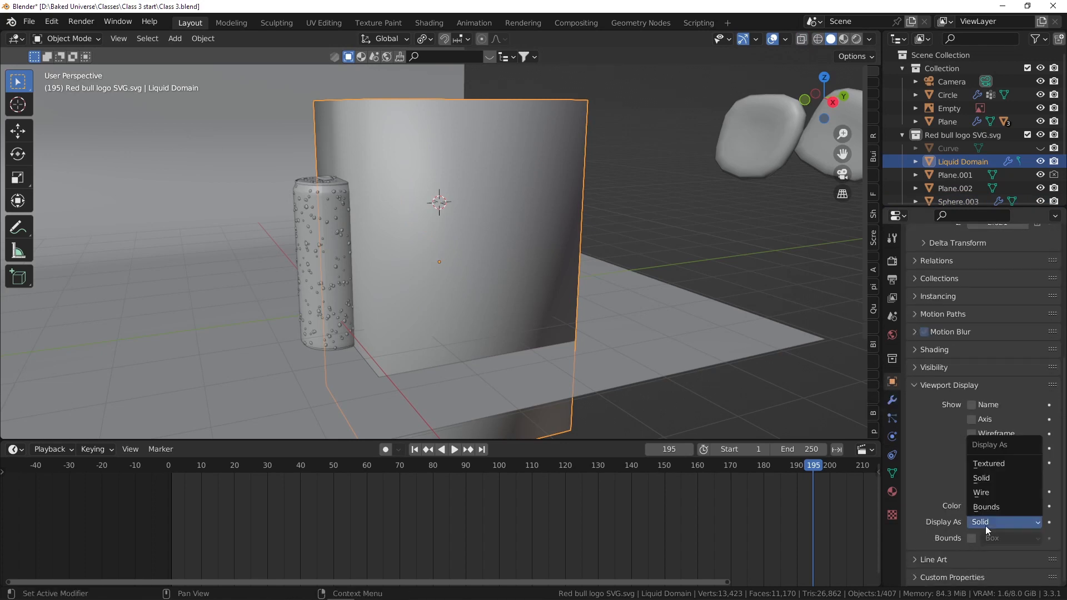
pyautogui.click(985, 494)
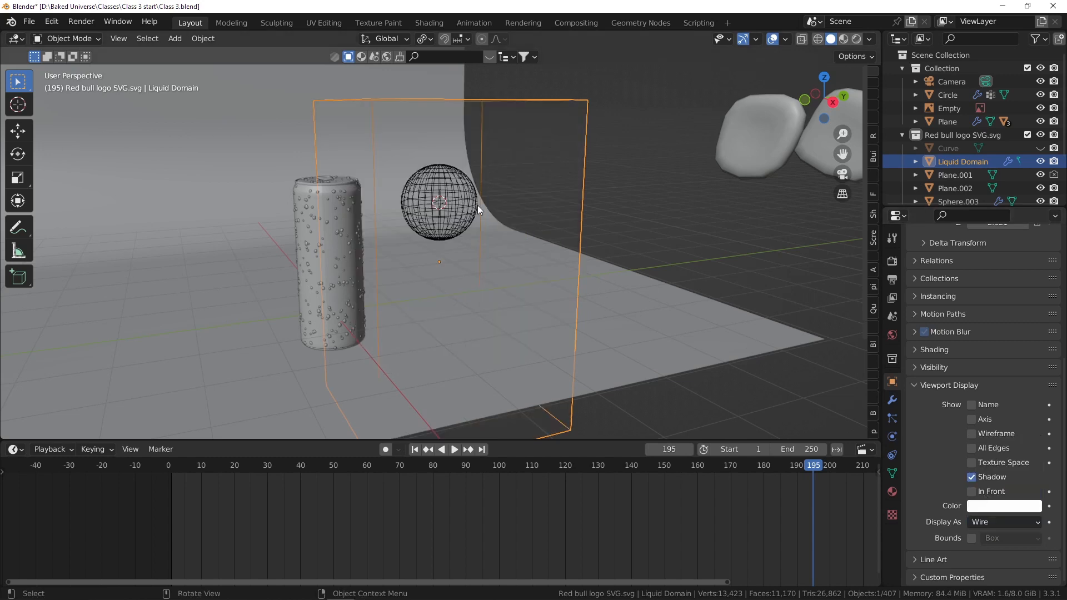
pyautogui.scroll(3, 467, 204)
pyautogui.scroll(-3, 460, 200)
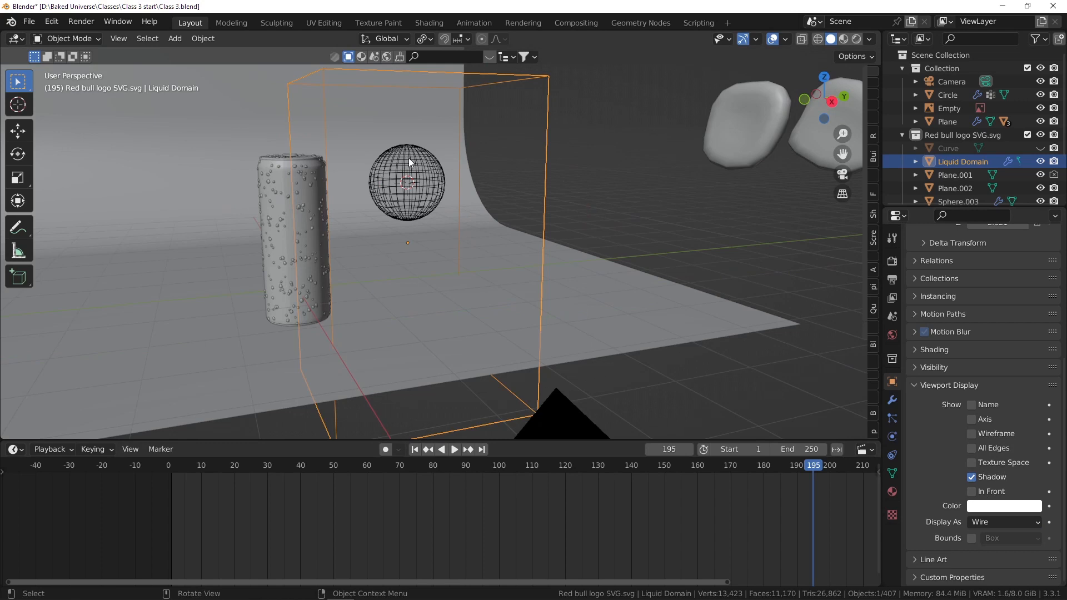
# - Return the animation to frame 1 and inspect the liquid particles inside the sphere up close
pyautogui.click(414, 450)
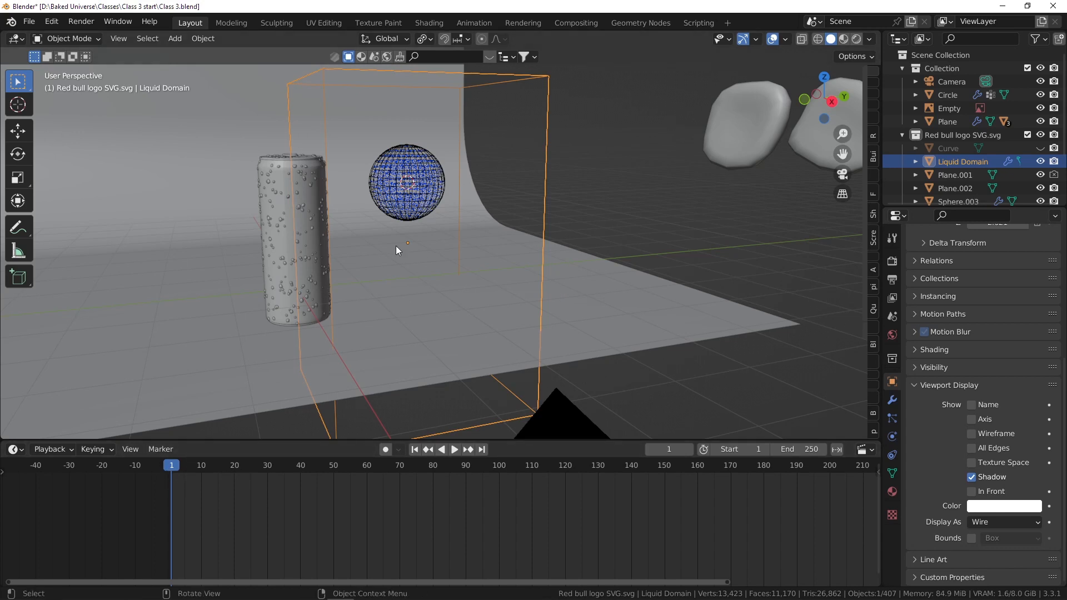
pyautogui.scroll(3, 421, 164)
pyautogui.click(410, 165)
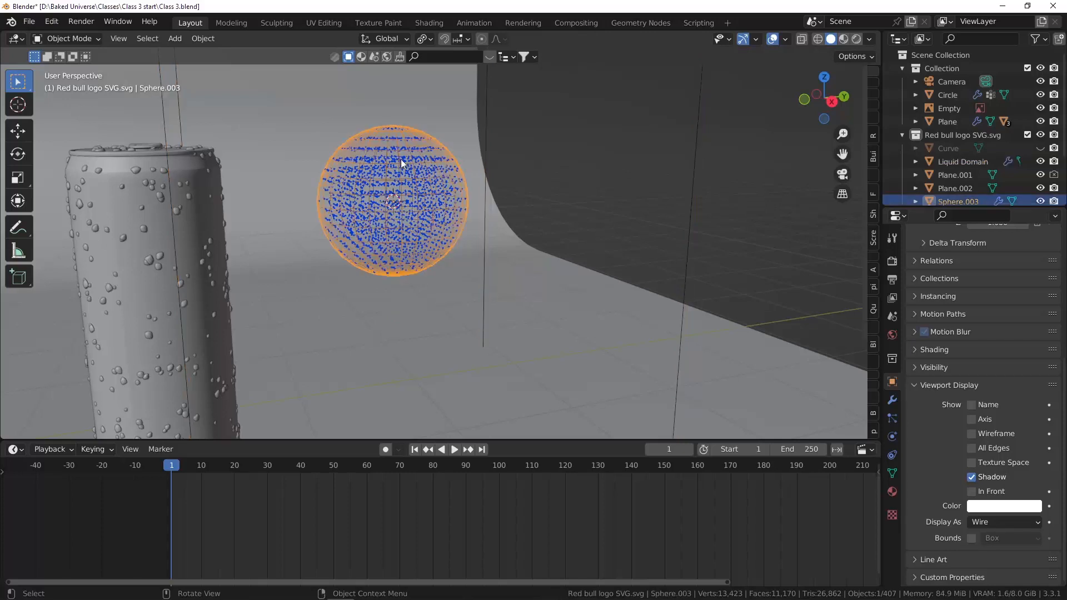
pyautogui.click(555, 149)
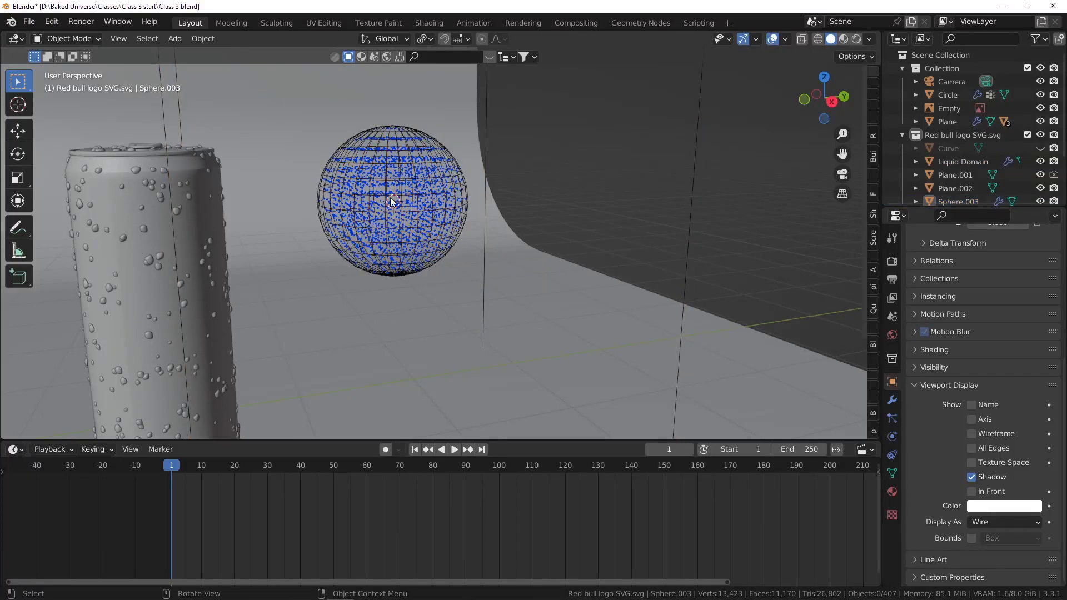
# - Play the liquid simulation from frame 1 to 34 and examine how the liquid falls inside the domain
pyautogui.scroll(-5, 404, 209)
pyautogui.press('space')
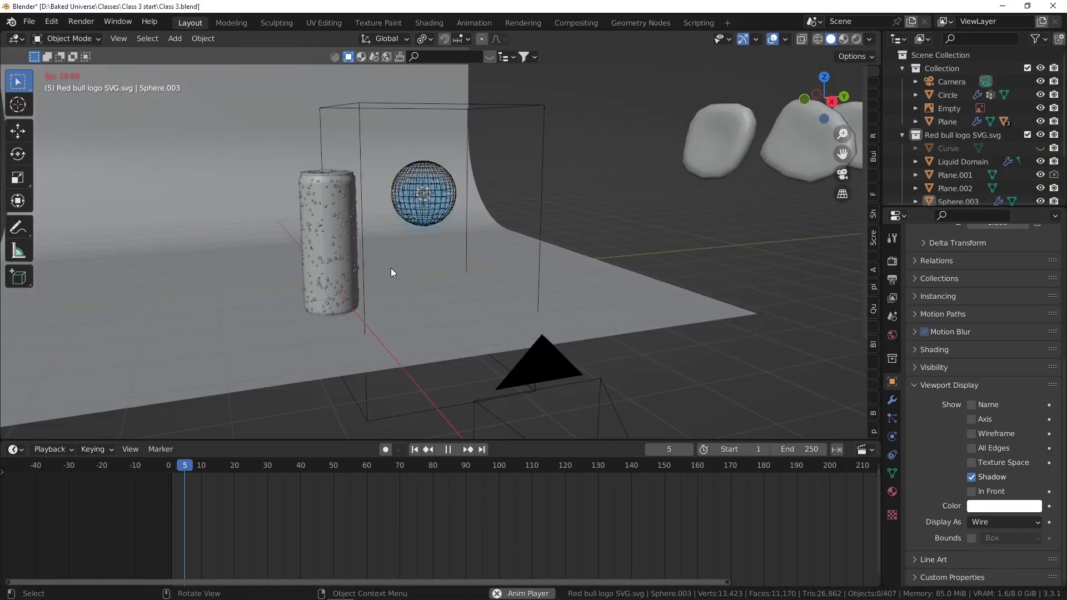
pyautogui.scroll(4, 436, 174)
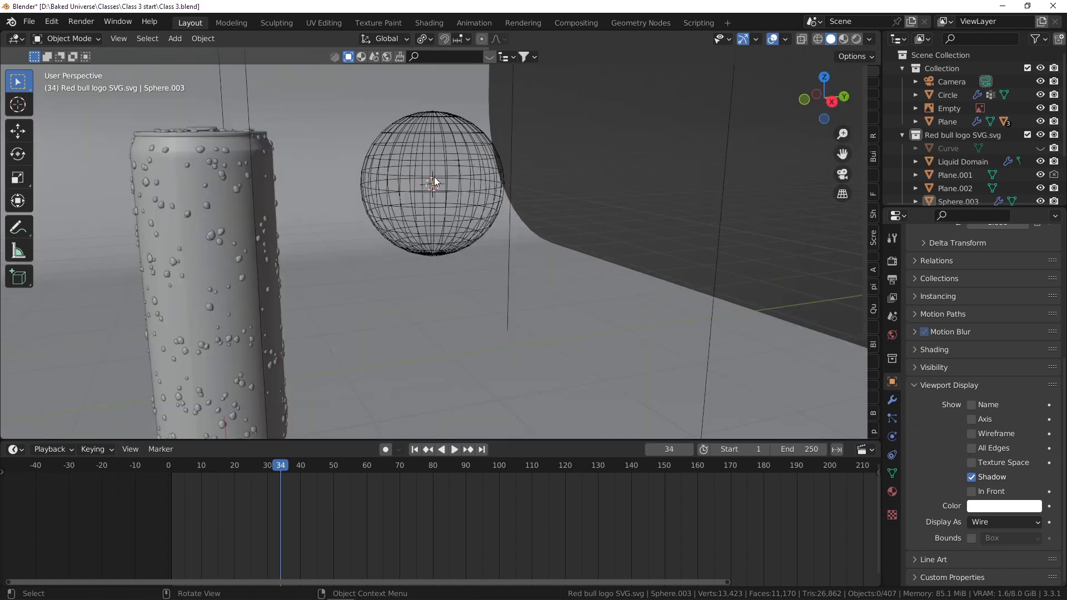
pyautogui.scroll(-3, 439, 173)
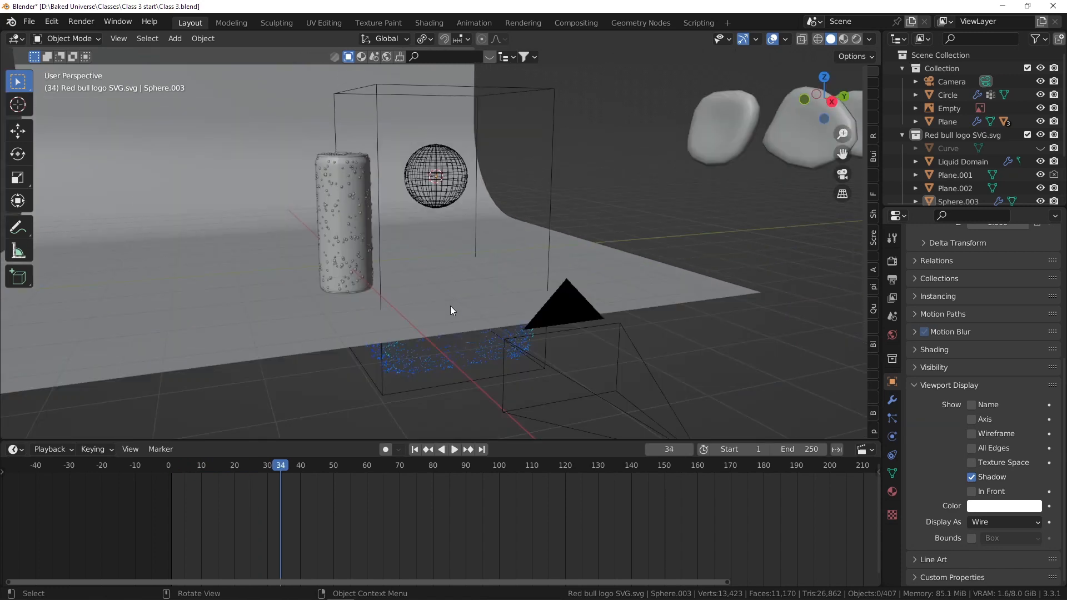
pyautogui.moveTo(450, 310); pyautogui.dragTo(443, 298, button='middle')
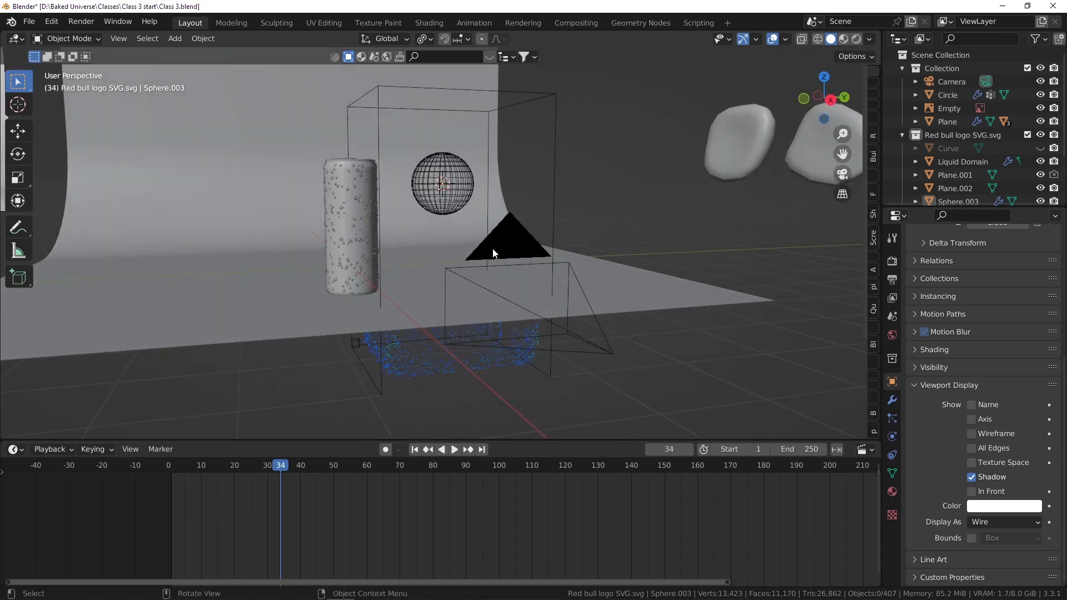
# - Select the Liquid Domain, scrub the simulation to frame 29 and examine the particles at the domain's floor from several angles
pyautogui.click(550, 97)
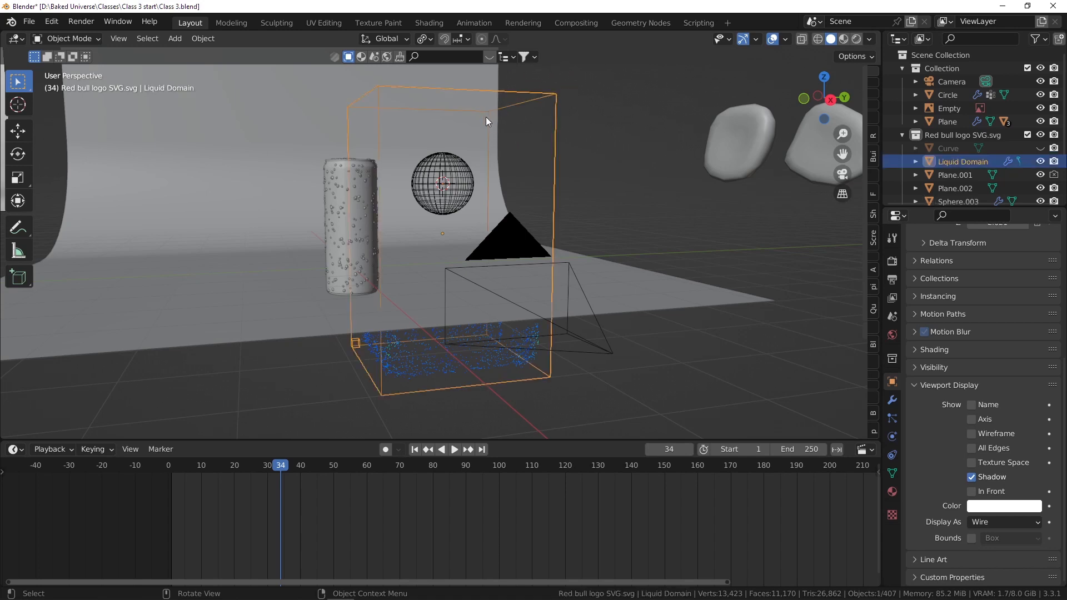
pyautogui.moveTo(486, 116)
pyautogui.mouseDown(button='middle')
pyautogui.moveTo(486, 101)
pyautogui.moveTo(479, 120)
pyautogui.mouseUp(button='middle')
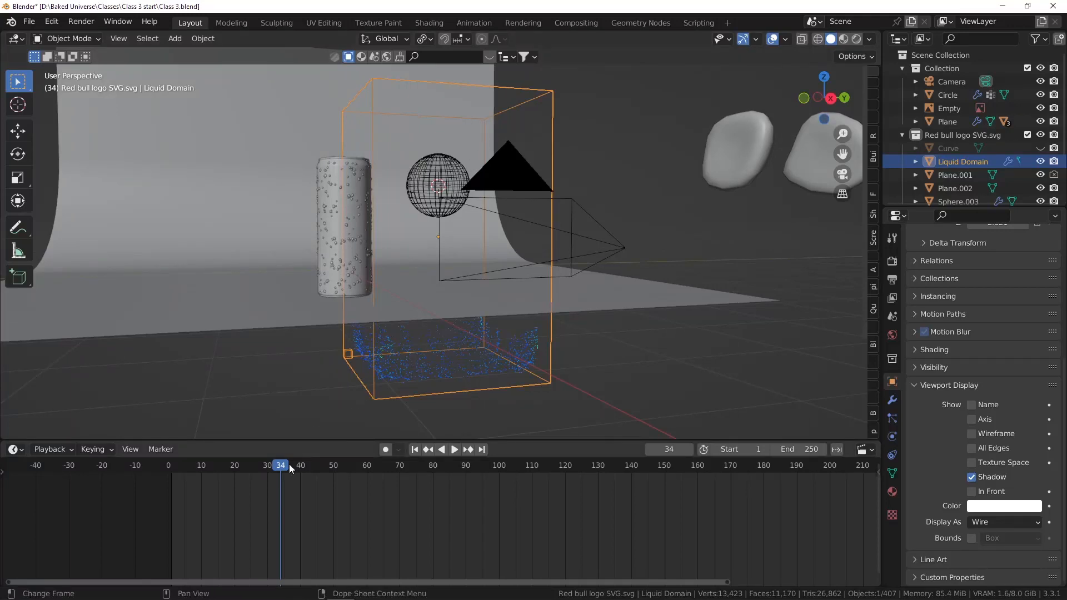
pyautogui.press('space')
pyautogui.moveTo(349, 465); pyautogui.dragTo(264, 481)
pyautogui.press('space')
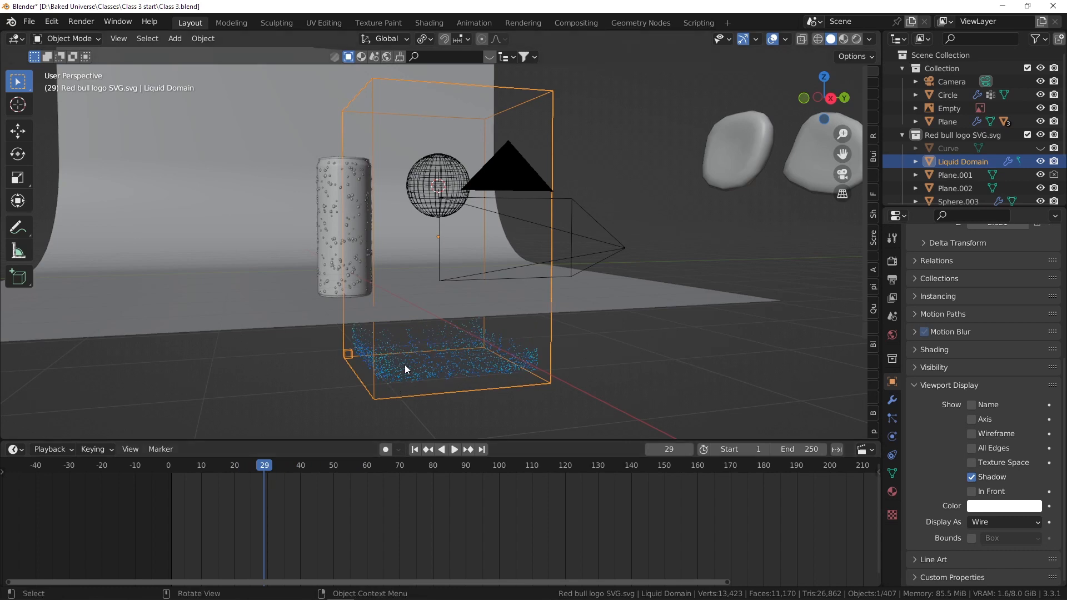
pyautogui.scroll(3, 435, 370)
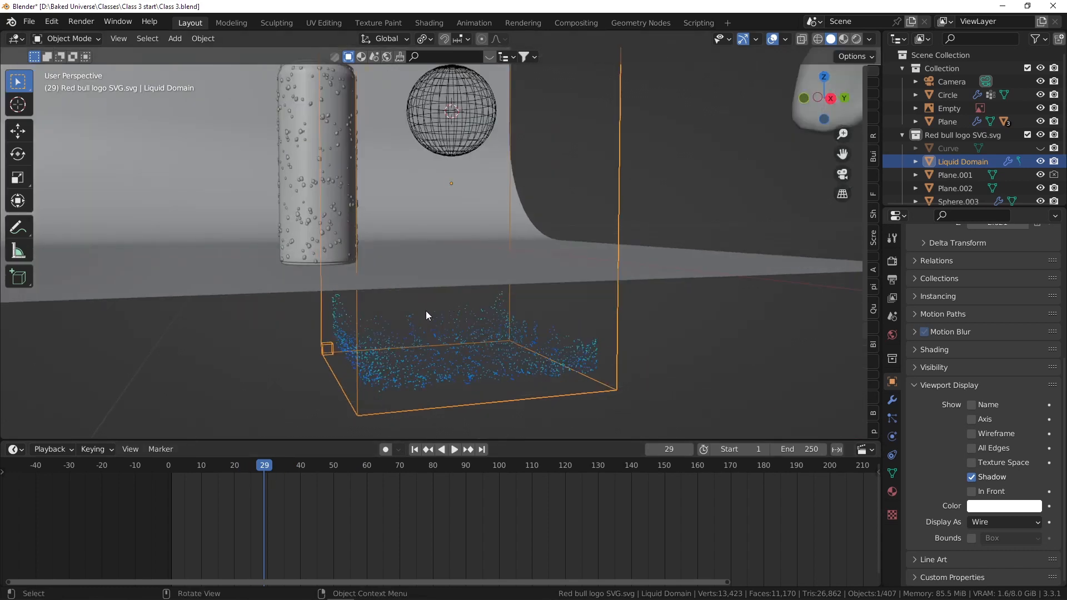
pyautogui.scroll(-4, 424, 314)
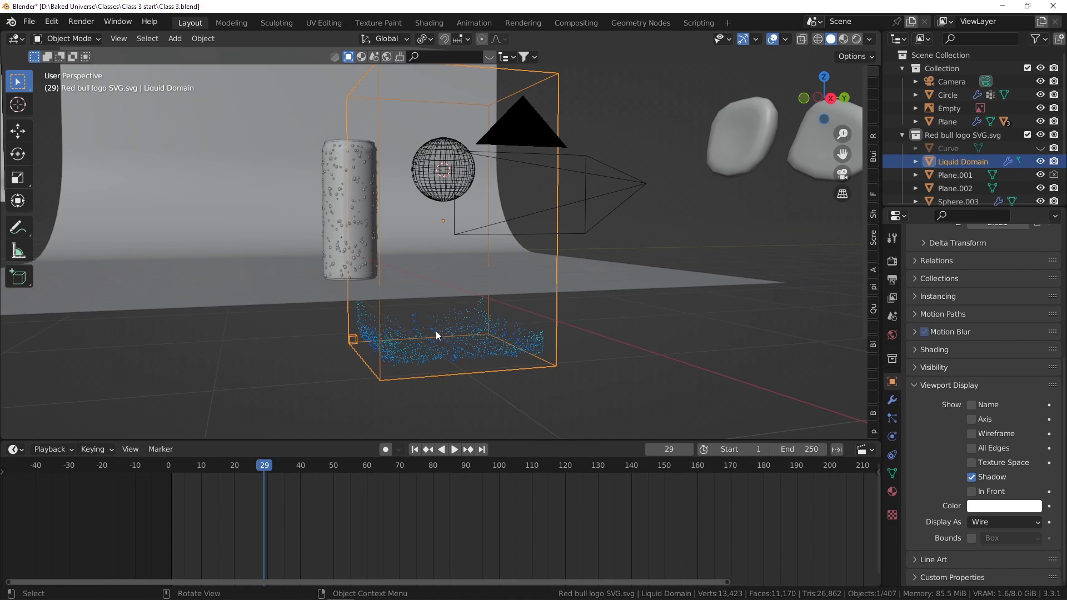
pyautogui.moveTo(436, 328)
pyautogui.mouseDown(button='middle')
pyautogui.moveTo(444, 343)
pyautogui.moveTo(428, 332)
pyautogui.mouseUp(button='middle')
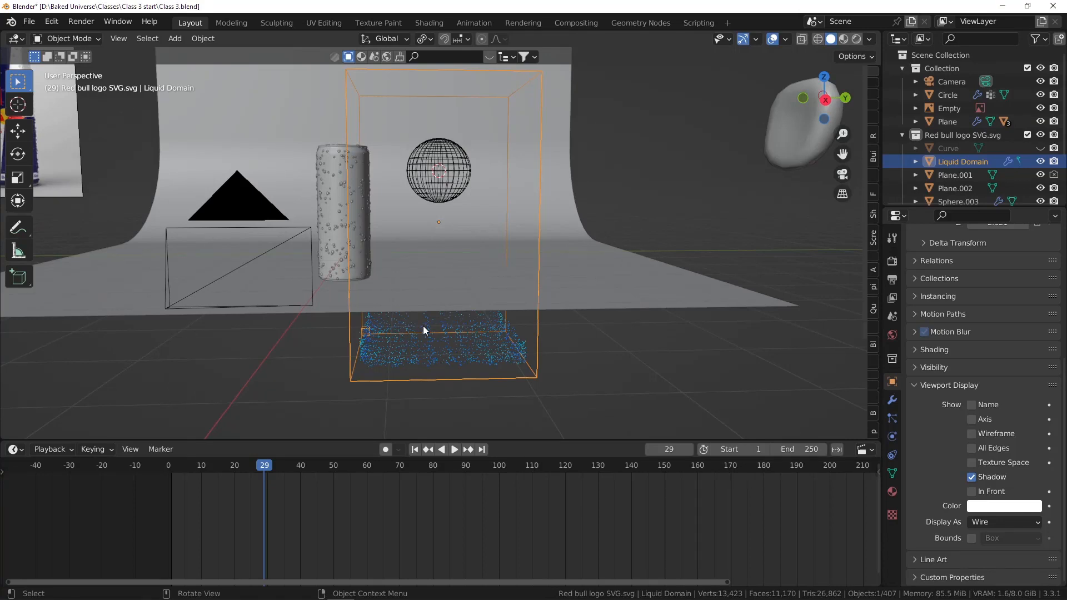
pyautogui.moveTo(384, 251); pyautogui.dragTo(389, 249, button='middle')
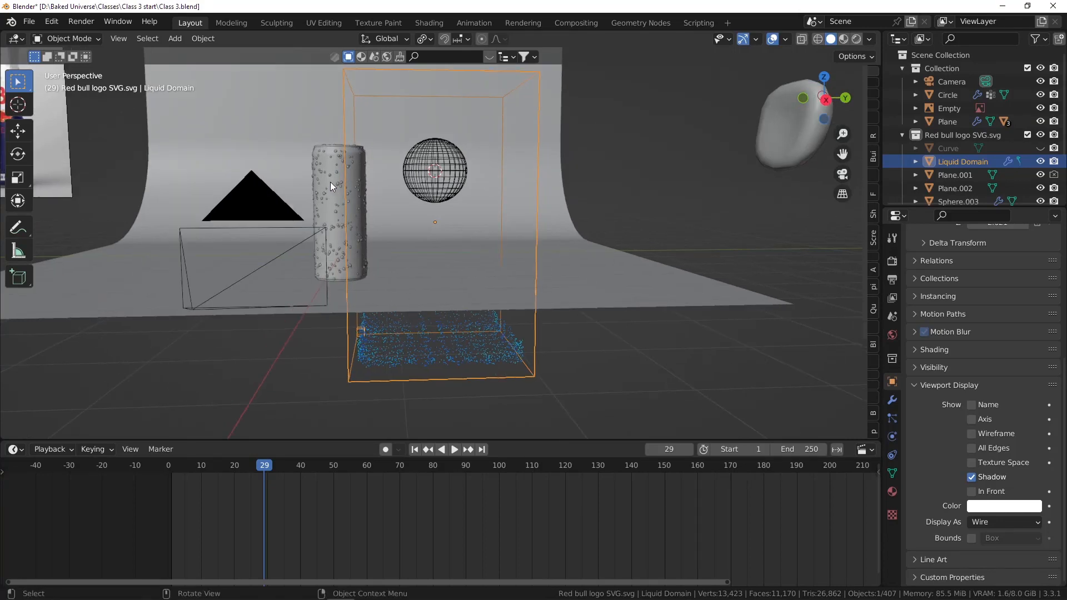
# - In the right orthographic view, move the fluid sphere above the can, about -1.83 m in Y and 1.56 m in Z
pyautogui.scroll(2, 328, 172)
pyautogui.scroll(-3, 340, 168)
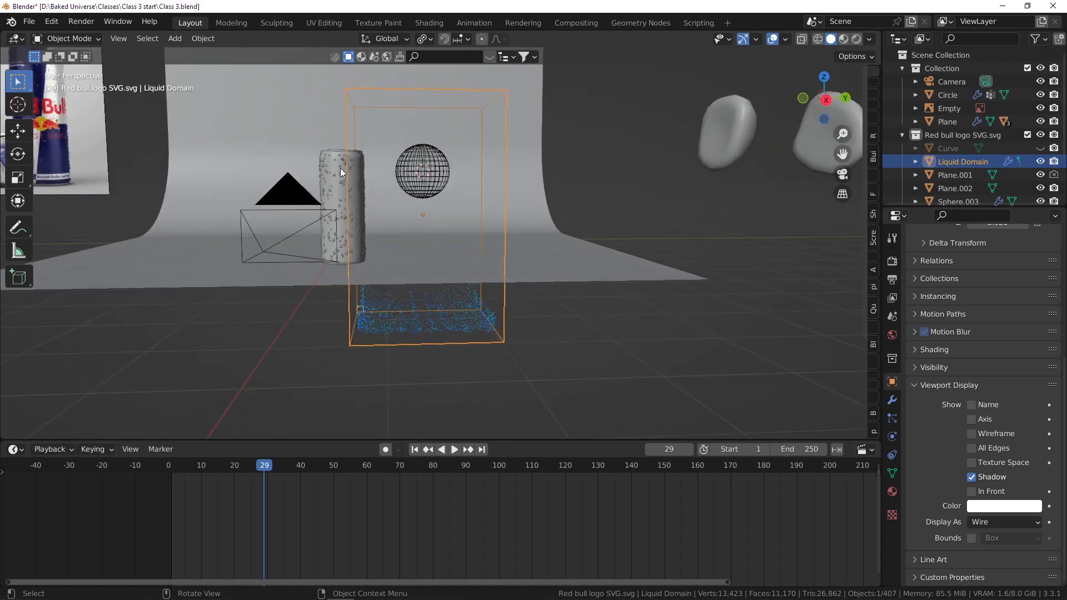
pyautogui.scroll(2, 389, 178)
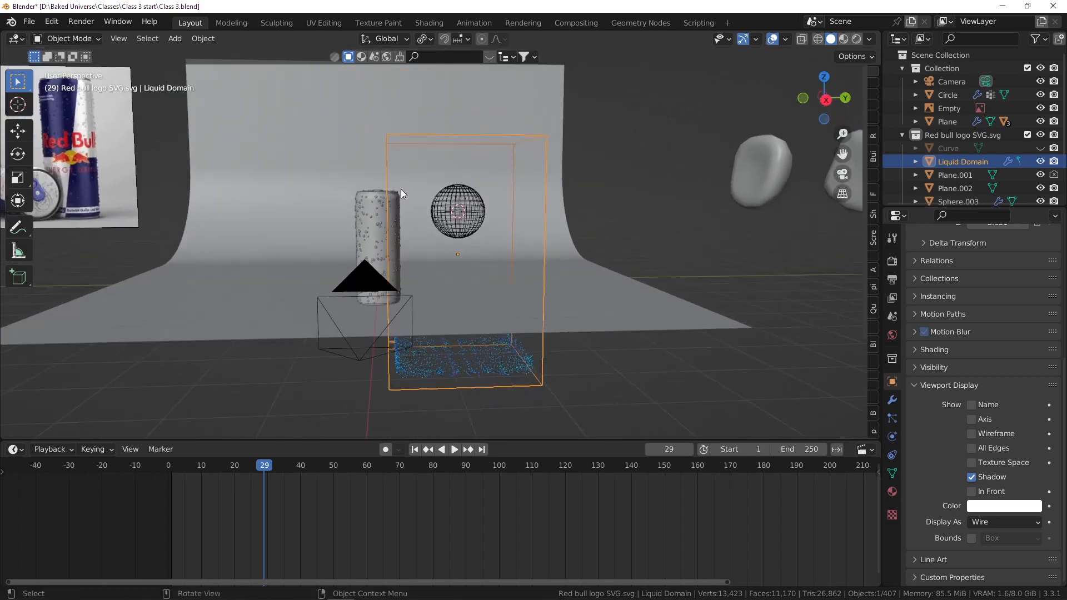
pyautogui.scroll(1, 445, 214)
pyautogui.click(455, 204)
pyautogui.scroll(-3, 451, 202)
pyautogui.scroll(3, 451, 201)
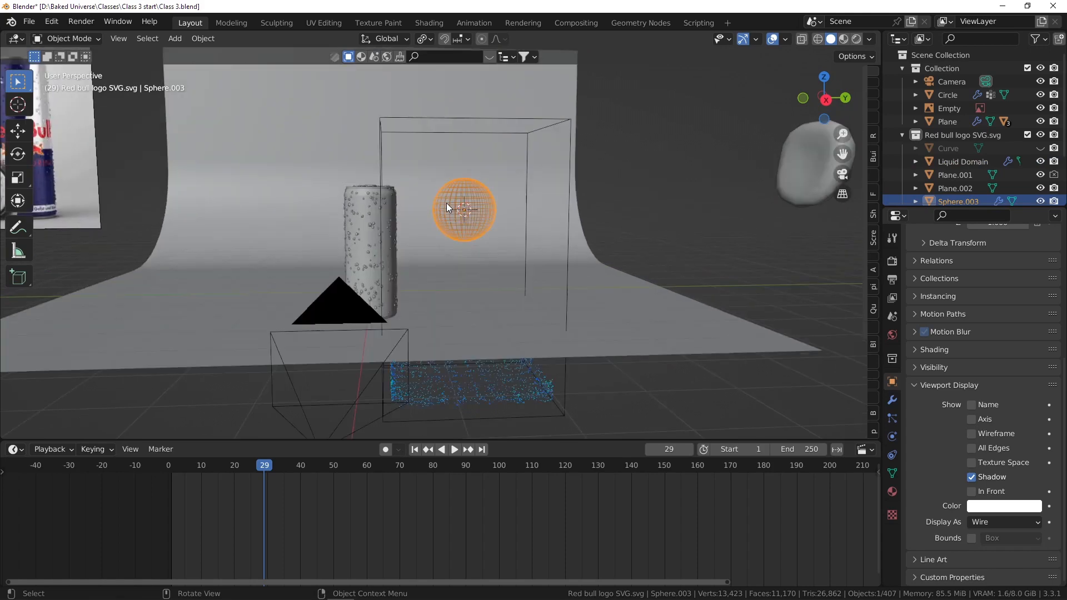
pyautogui.scroll(-4, 470, 214)
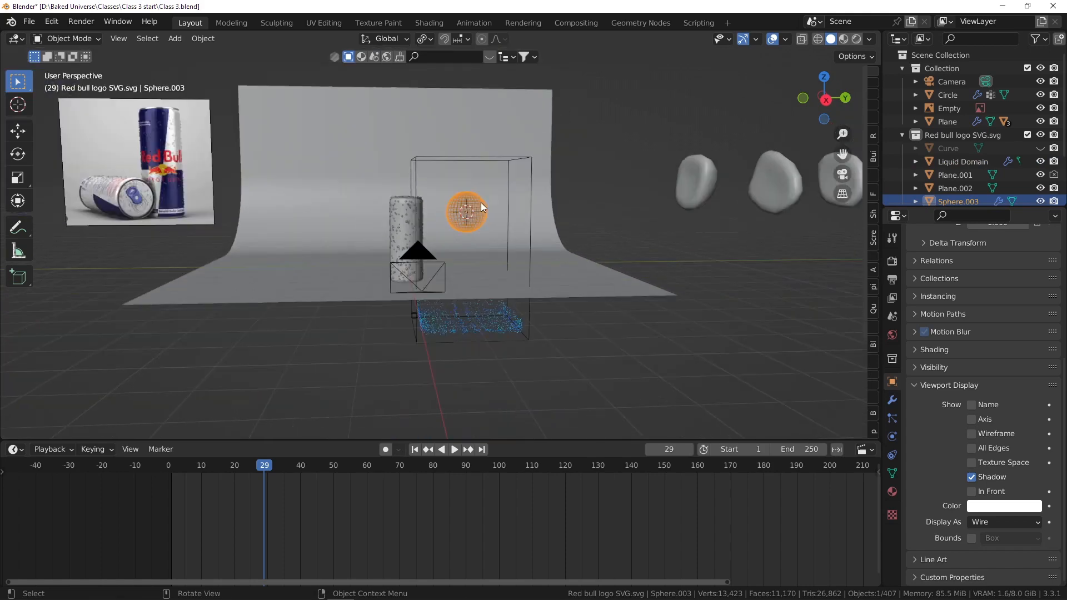
pyautogui.scroll(3, 472, 215)
pyautogui.press('KP_5')
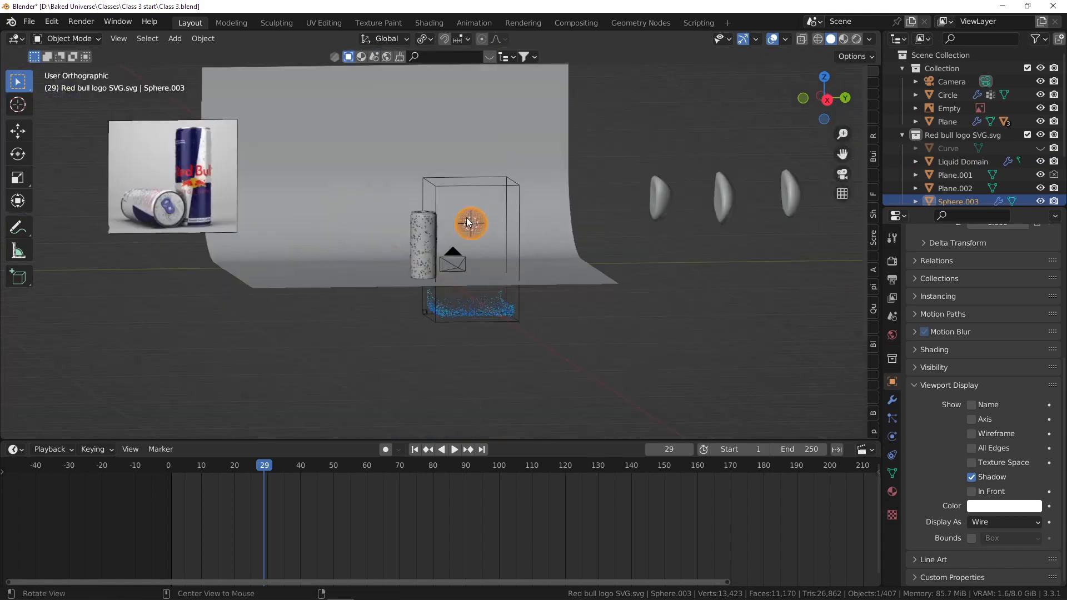
pyautogui.press('KP_3')
pyautogui.scroll(5, 461, 214)
pyautogui.scroll(-1, 471, 221)
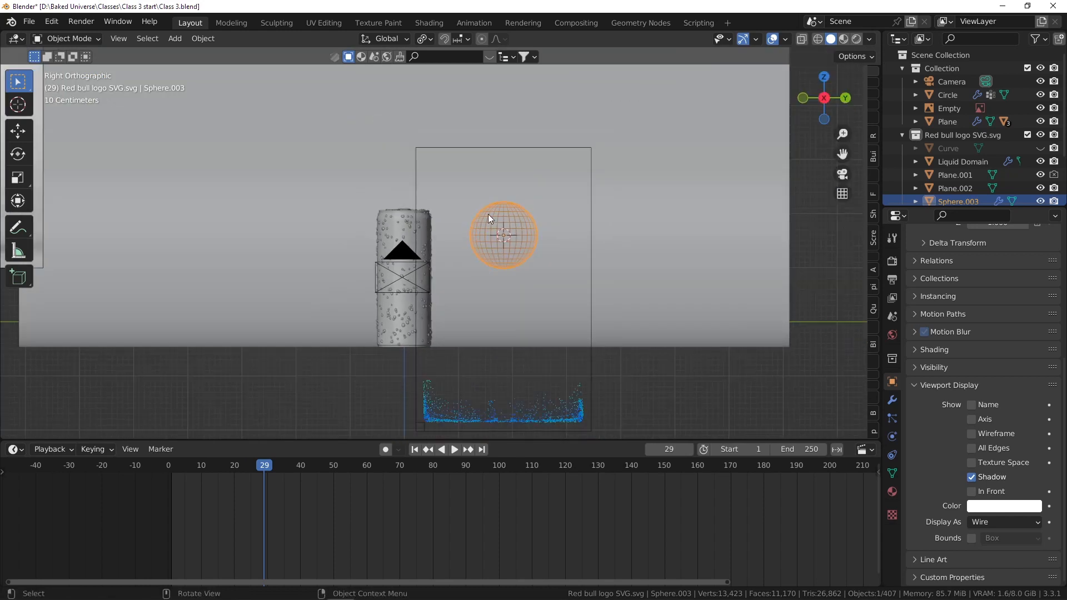
pyautogui.press('g')
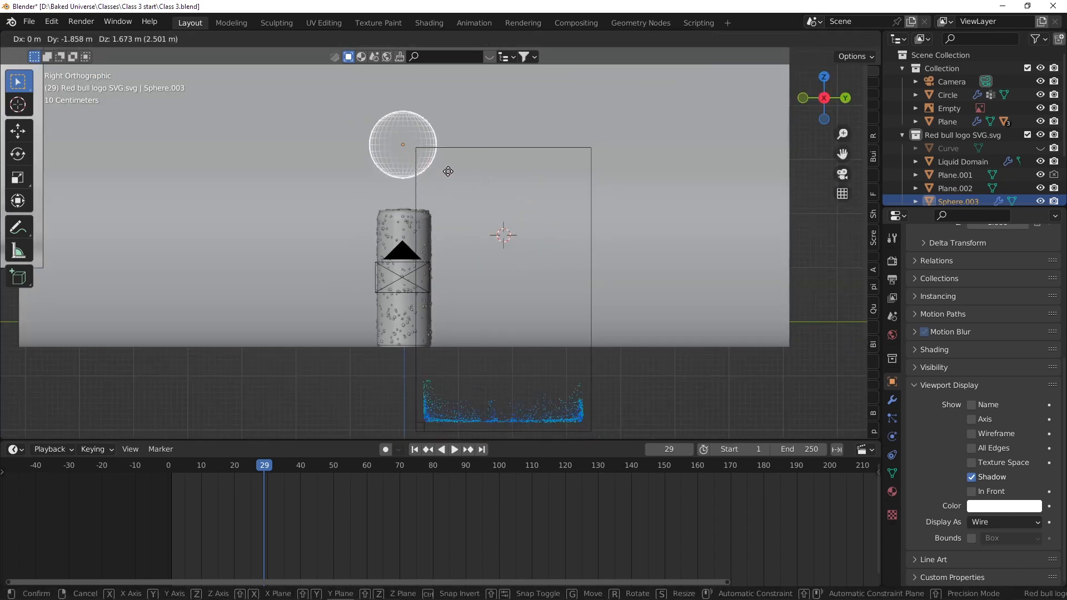
pyautogui.click(450, 167)
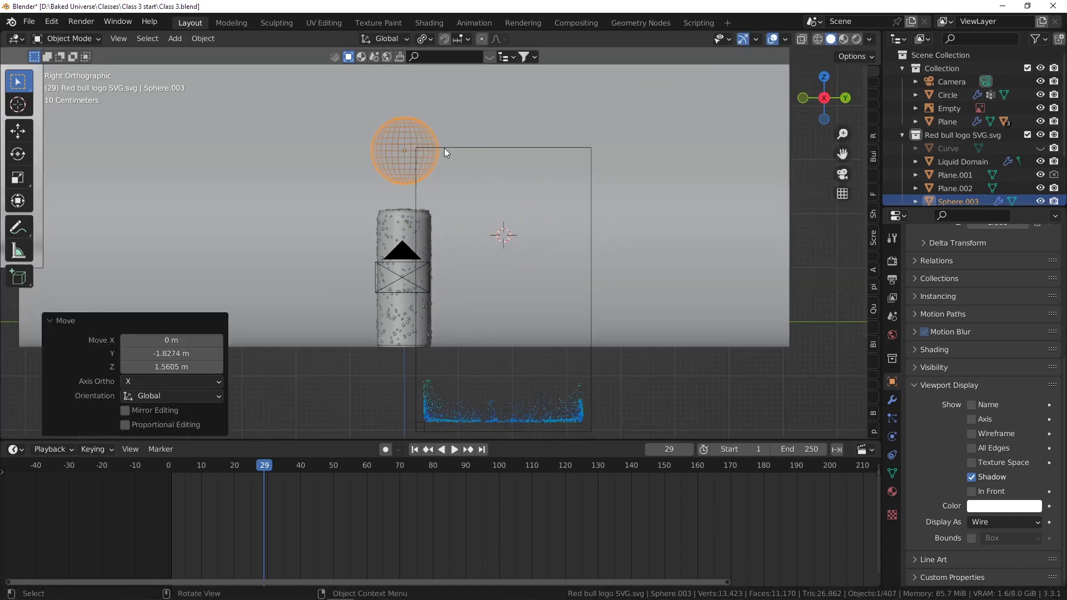
# - Move the Liquid Domain about -1.74 m along Y in the right orthographic view to centre it around the can
pyautogui.click(454, 146)
pyautogui.moveTo(454, 148); pyautogui.dragTo(536, 221, button='middle')
pyautogui.scroll(-6, 489, 200)
pyautogui.scroll(3, 554, 272)
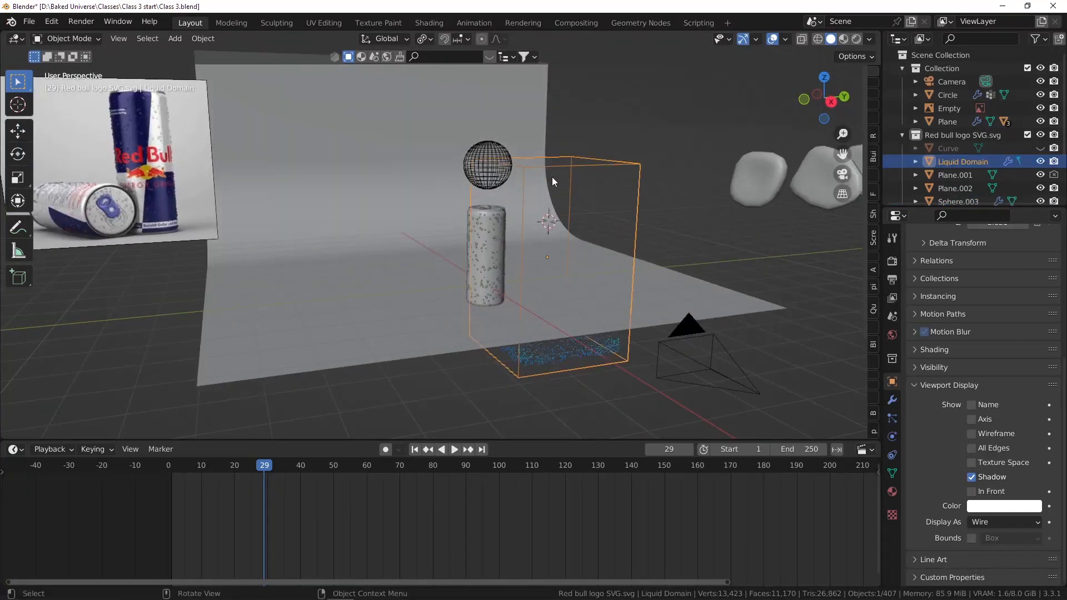
pyautogui.press('KP_3')
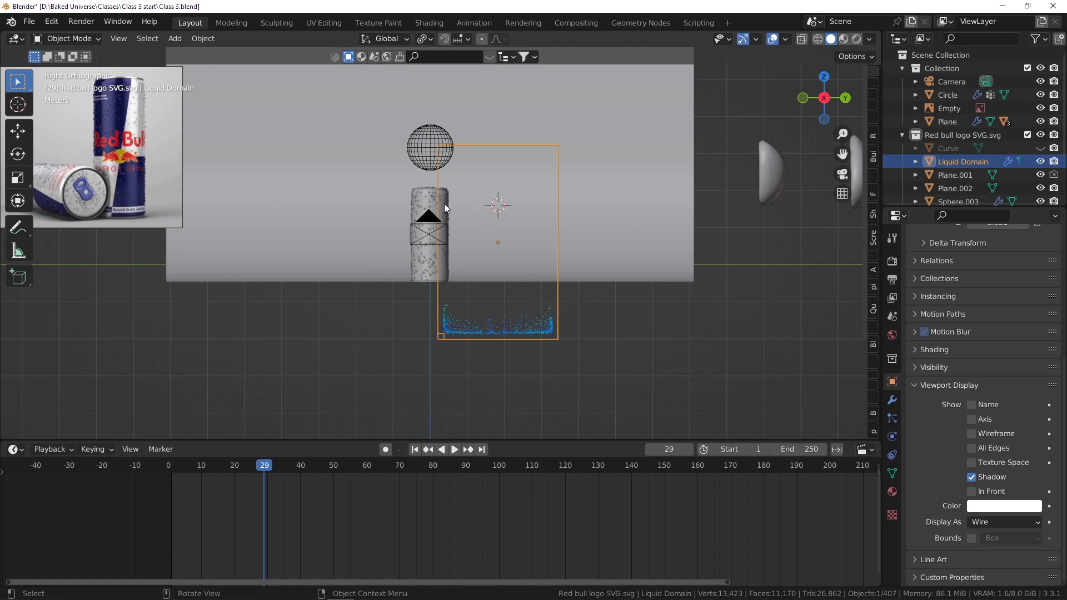
pyautogui.scroll(2, 653, 188)
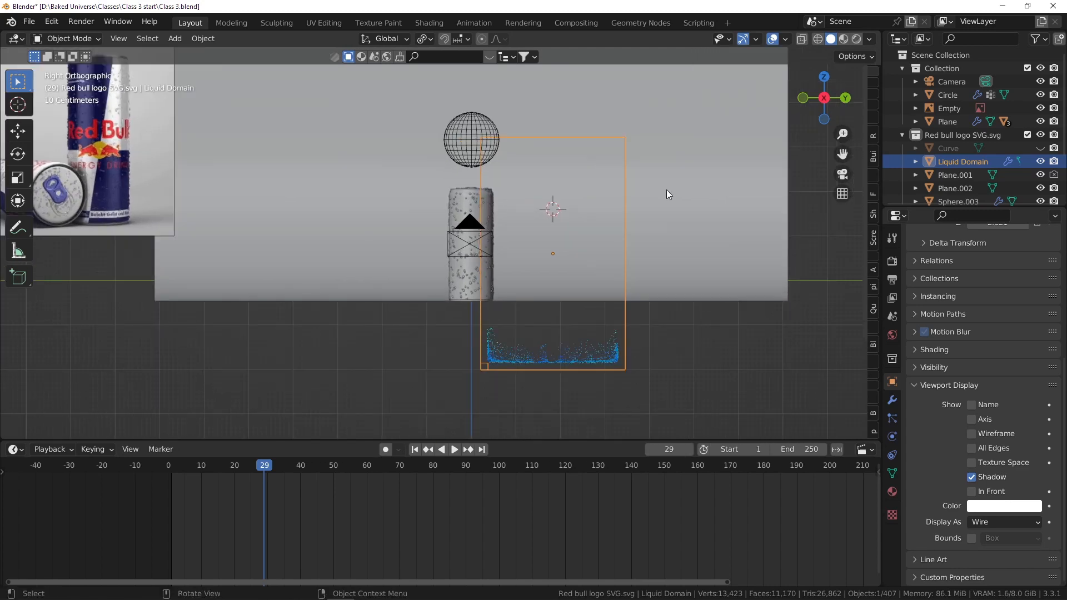
pyautogui.press('g')
pyautogui.press('y')
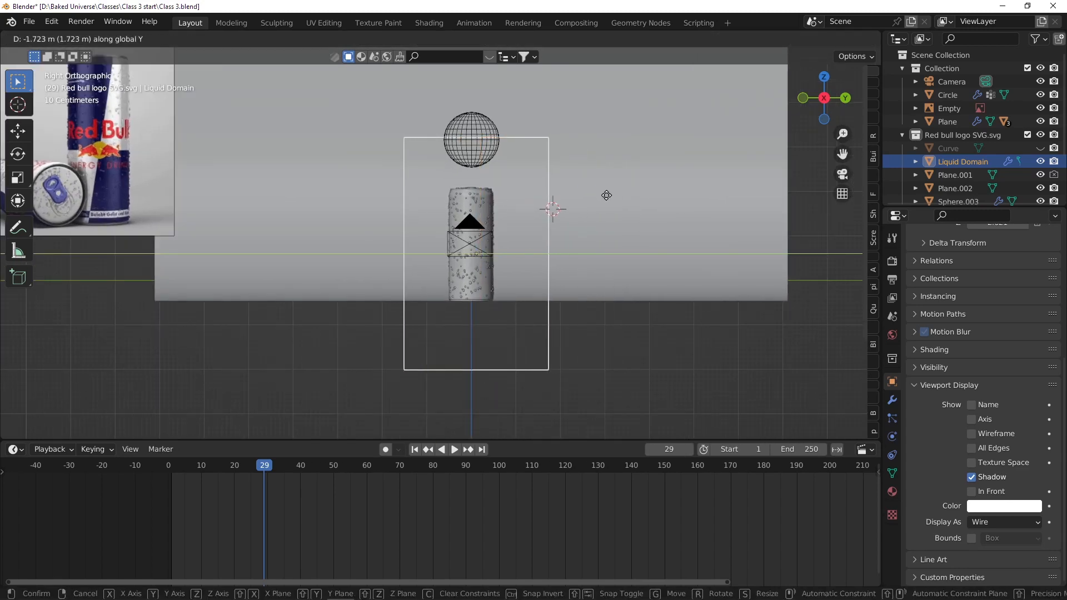
pyautogui.click(604, 194)
# - Raise the Liquid Domain about 1.39 m along Z so its liquid rests at the backdrop floor
pyautogui.press('g')
pyautogui.press('z')
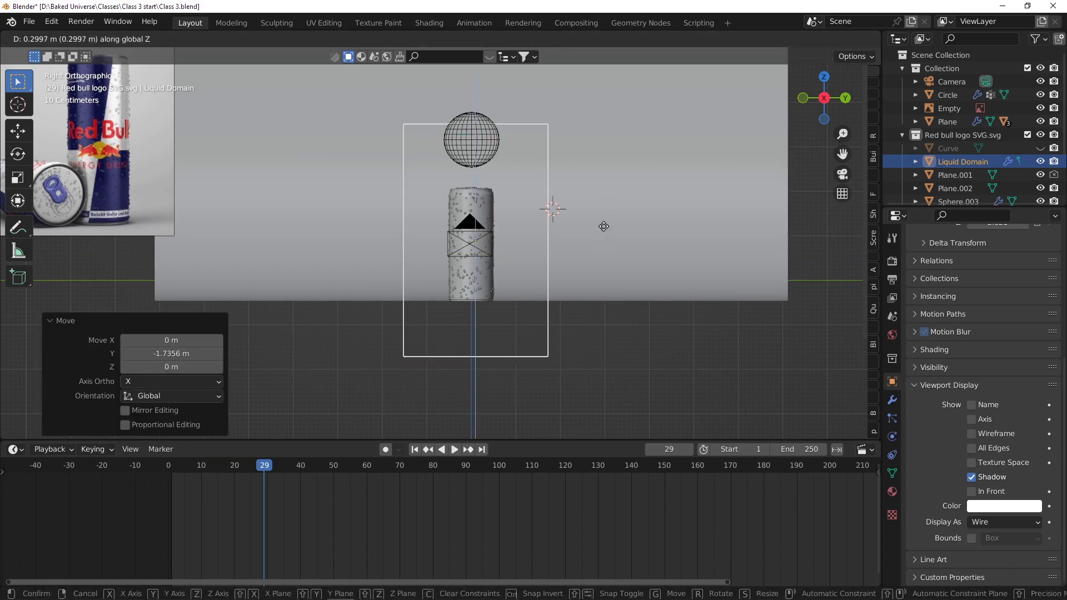
pyautogui.click(603, 179)
# - Fine-tune the Liquid Domain's height by about 0.004 m along Z to line up the liquid with the floor
pyautogui.scroll(4, 509, 275)
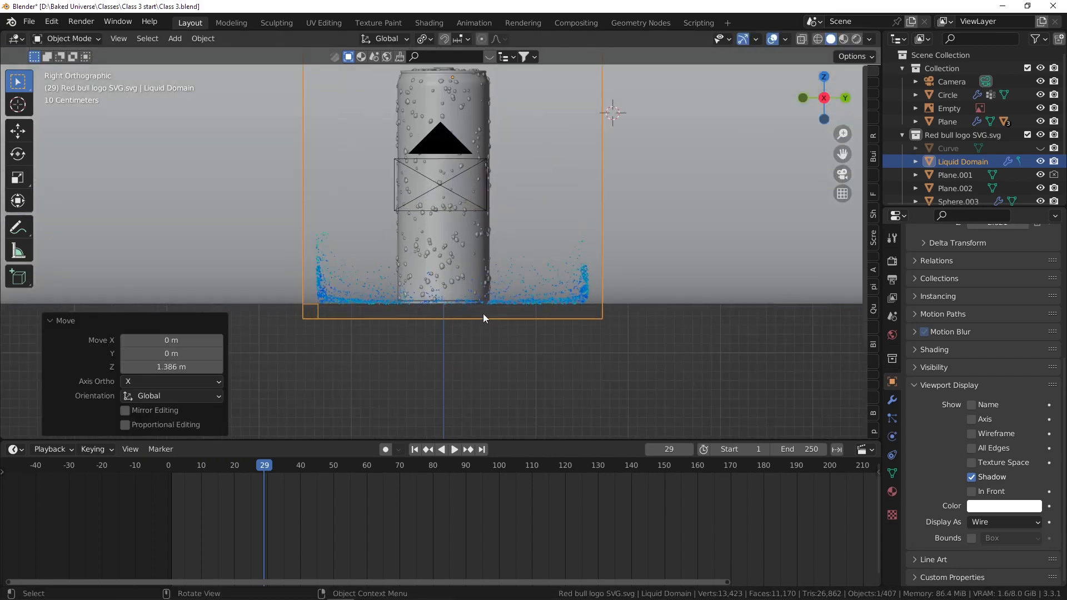
pyautogui.scroll(2, 477, 318)
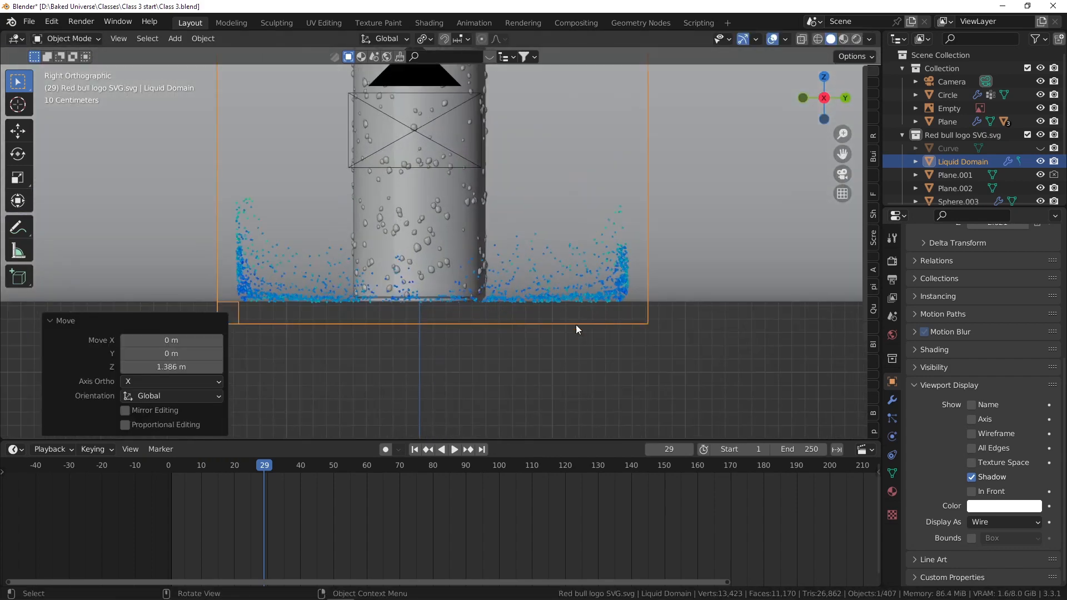
pyautogui.scroll(2, 602, 301)
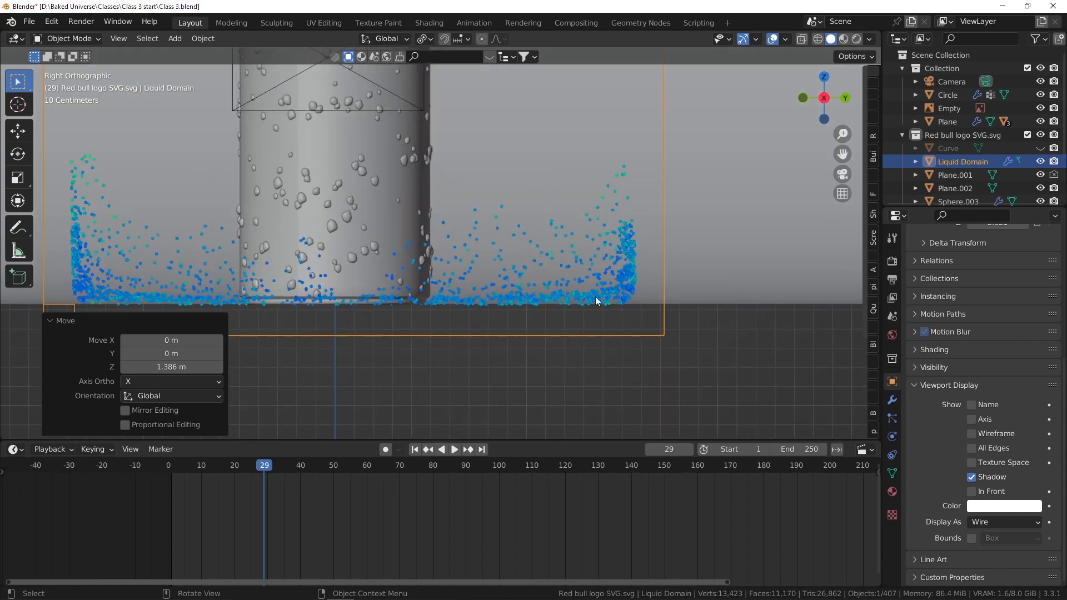
pyautogui.keyDown('shift'); pyautogui.moveTo(561, 279); pyautogui.dragTo(607, 279, button='middle'); pyautogui.keyUp('shift')
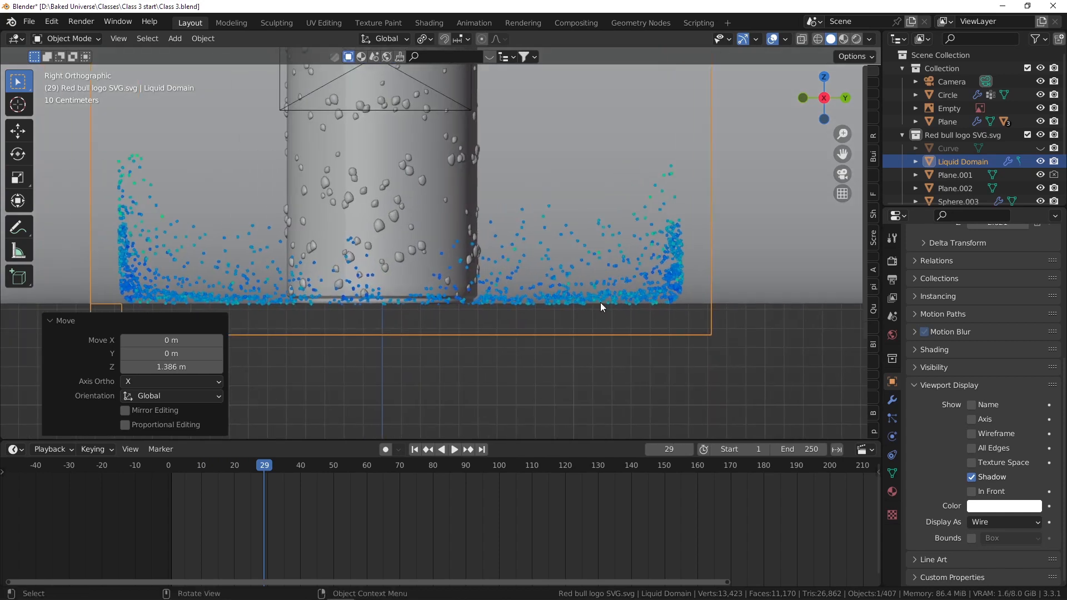
pyautogui.press('g')
pyautogui.press('z')
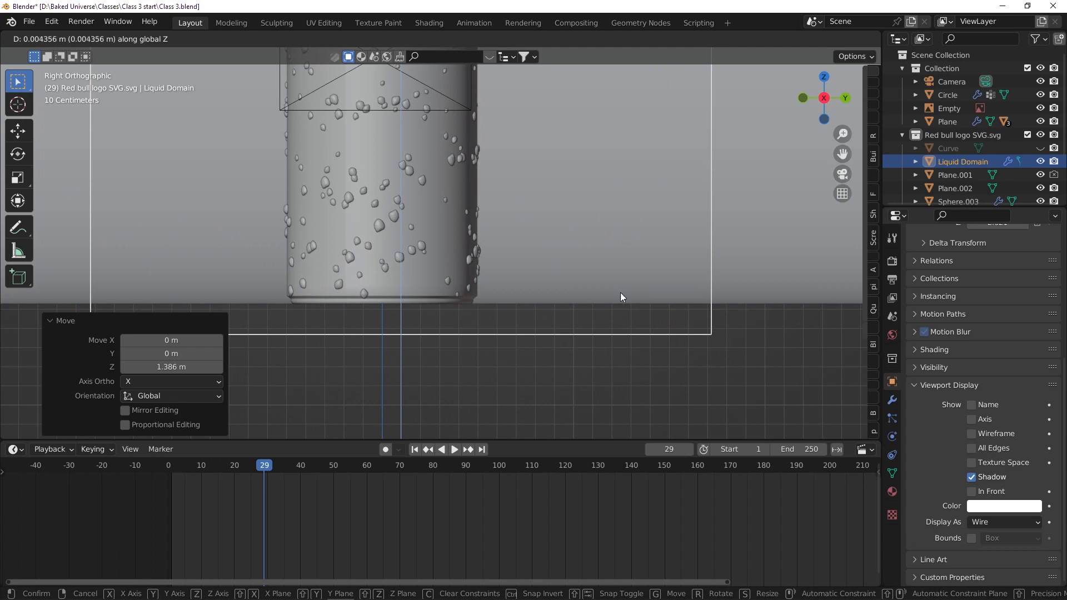
pyautogui.keyDown('shift'); pyautogui.click(622, 293); pyautogui.keyUp('shift')
pyautogui.scroll(-1, 622, 292)
pyautogui.keyDown('shift'); pyautogui.moveTo(333, 272); pyautogui.dragTo(404, 270, button='middle'); pyautogui.keyUp('shift')
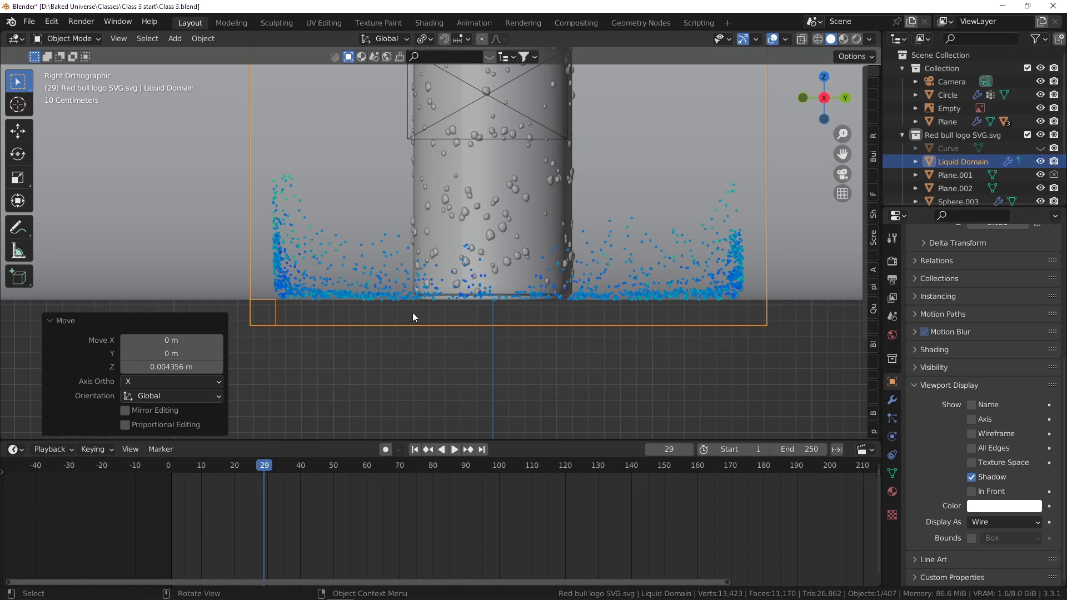
pyautogui.scroll(1, 756, 264)
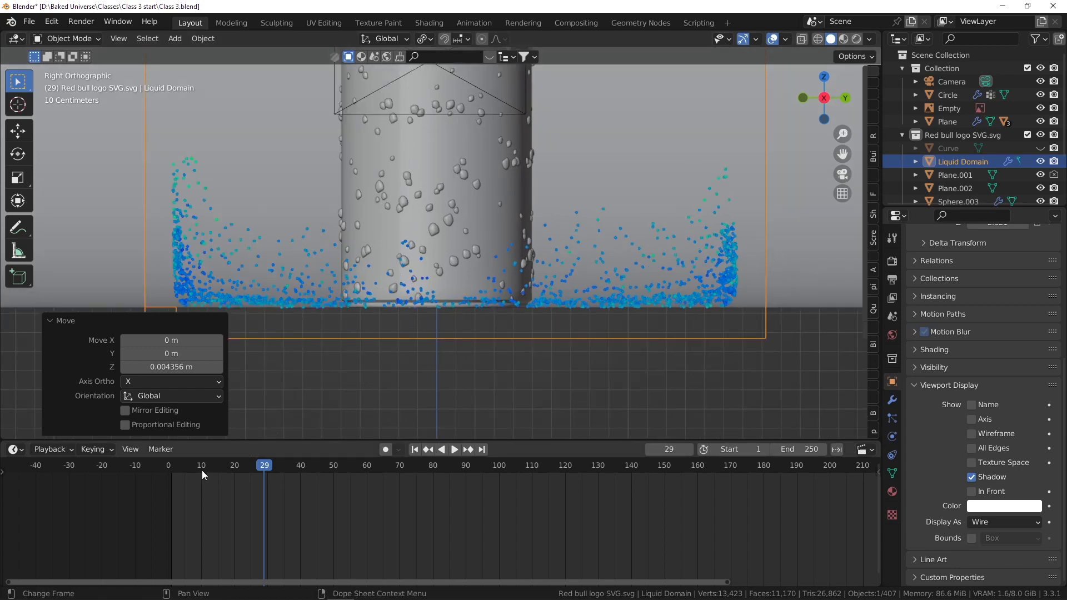
# - Scrub the simulation to frame 28, examine the particles against the backdrop floor, and select the backdrop plane
pyautogui.moveTo(188, 466); pyautogui.dragTo(241, 465)
pyautogui.press('space')
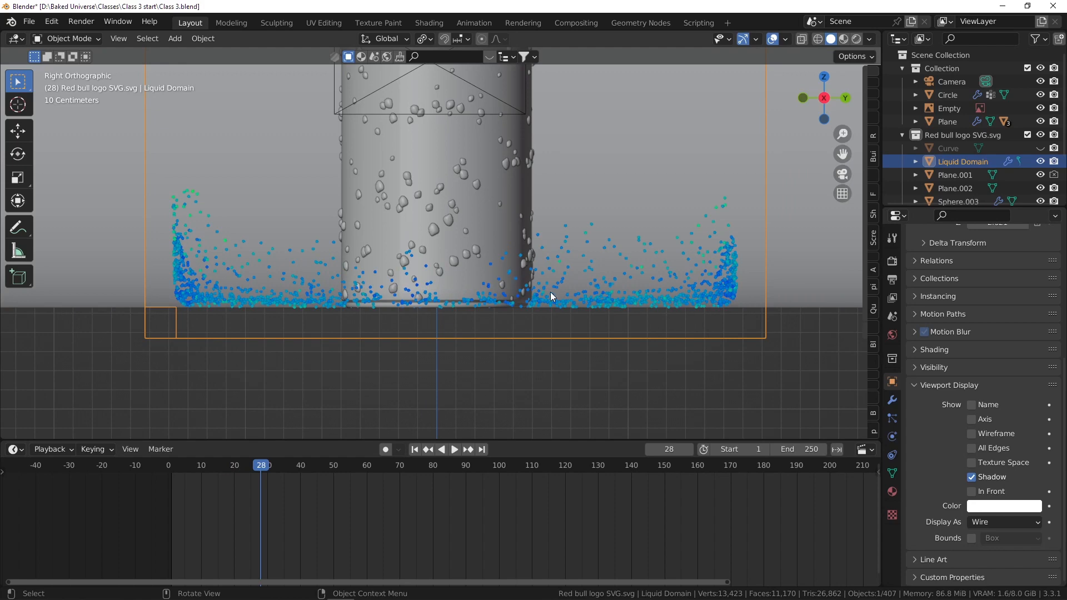
pyautogui.scroll(-4, 550, 292)
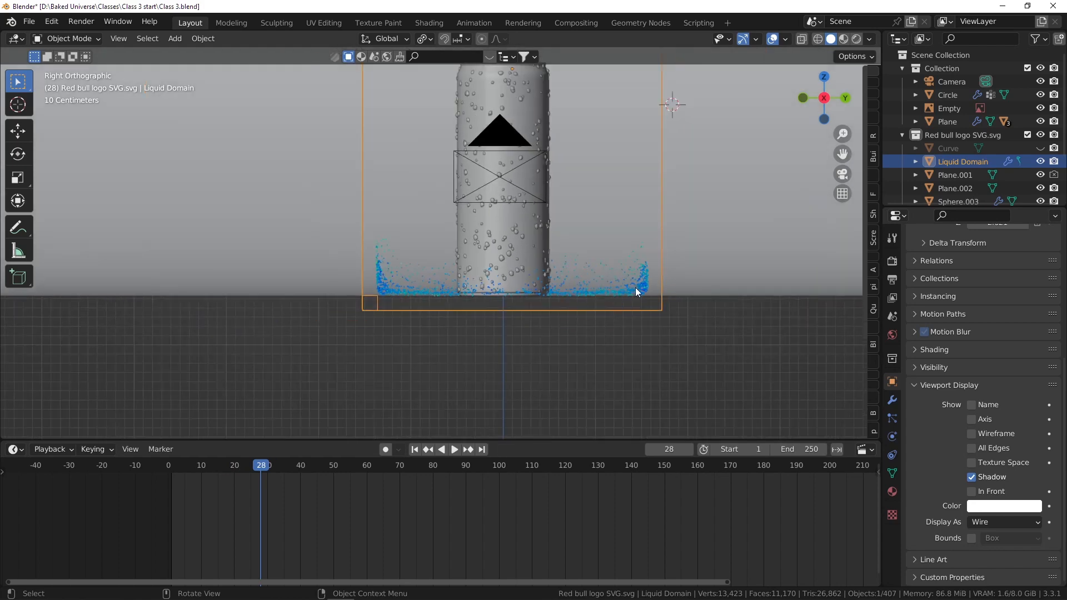
pyautogui.scroll(5, 635, 294)
pyautogui.click(737, 277)
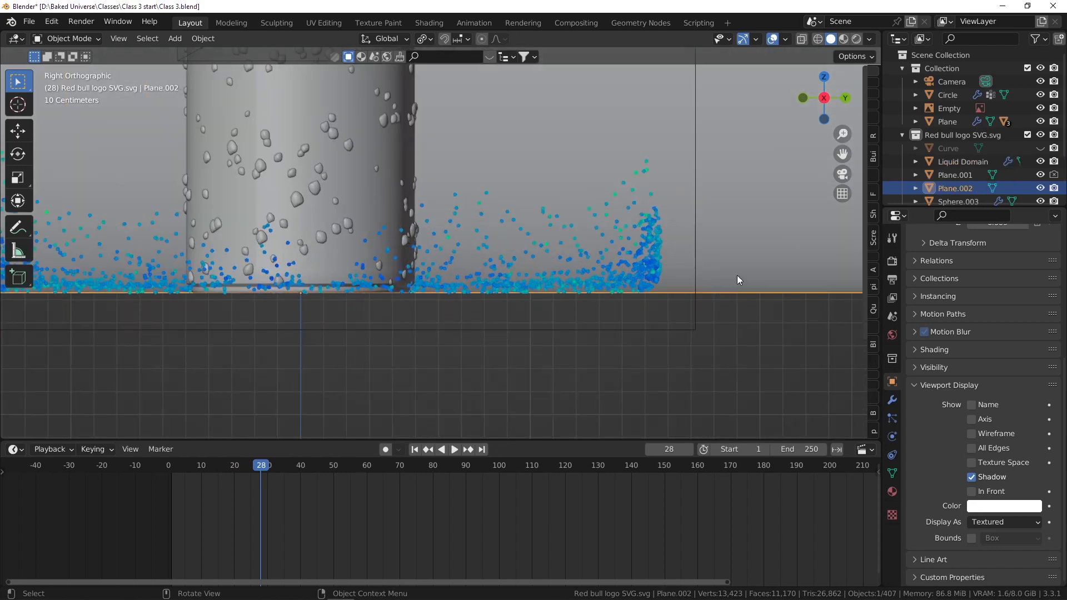
pyautogui.scroll(-4, 703, 283)
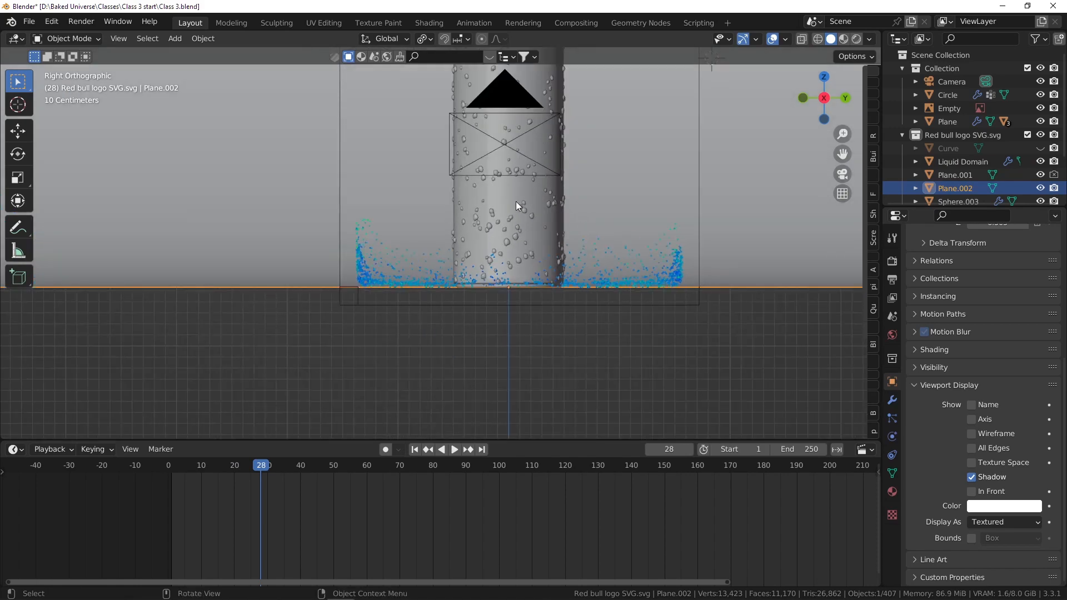
# - Replay the liquid simulation from the start to frame 41 and examine the splash around the can from several angles
pyautogui.keyDown('shift'); pyautogui.moveTo(490, 240); pyautogui.dragTo(508, 223, button='middle'); pyautogui.keyUp('shift')
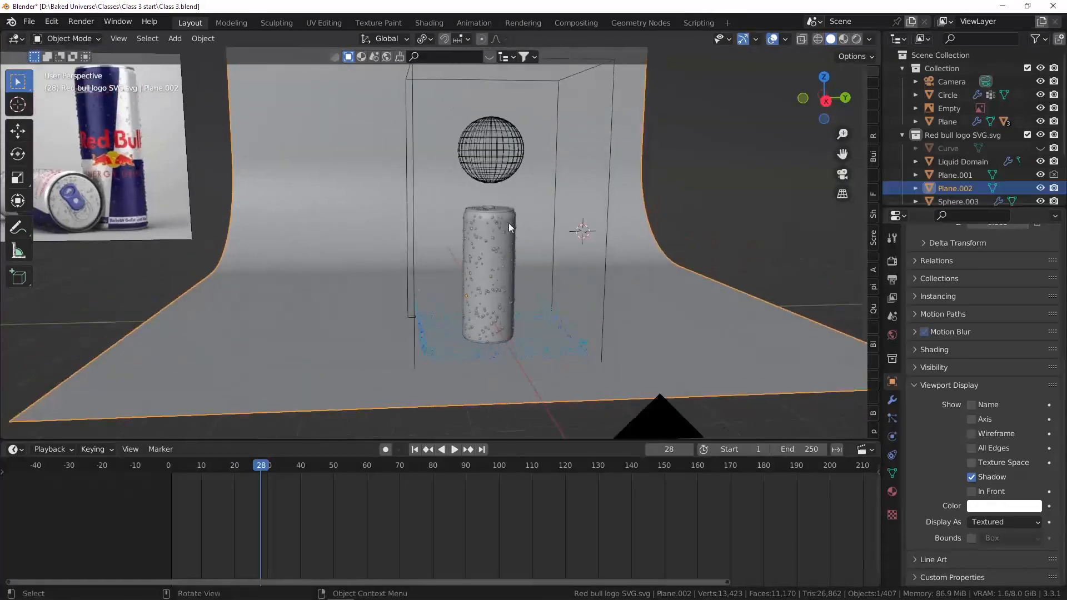
pyautogui.click(414, 449)
pyautogui.press('space')
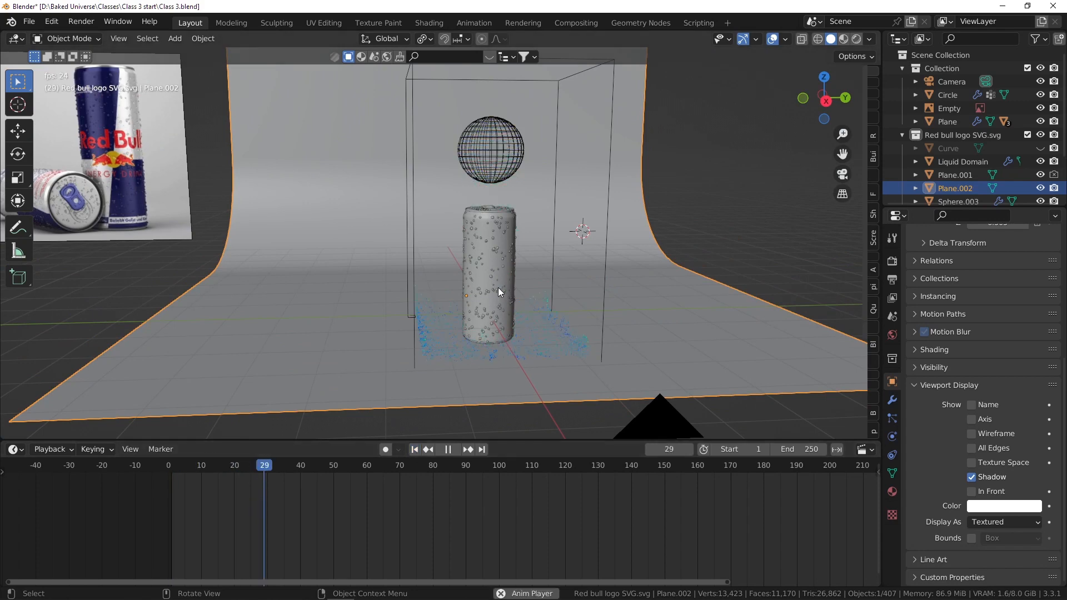
pyautogui.press('space')
pyautogui.scroll(3, 522, 325)
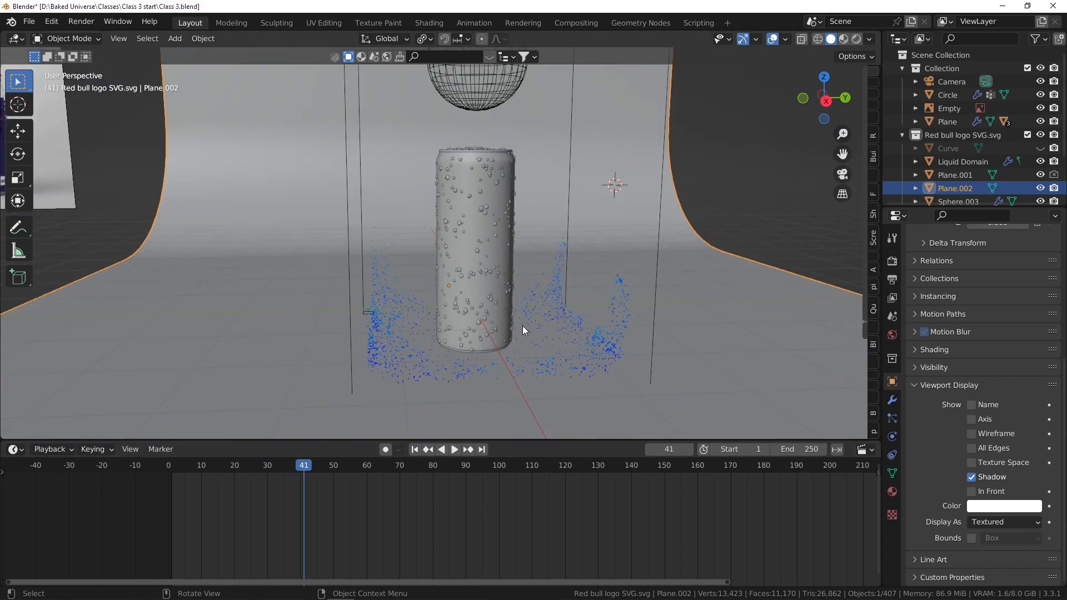
pyautogui.moveTo(637, 301); pyautogui.dragTo(610, 332, button='middle')
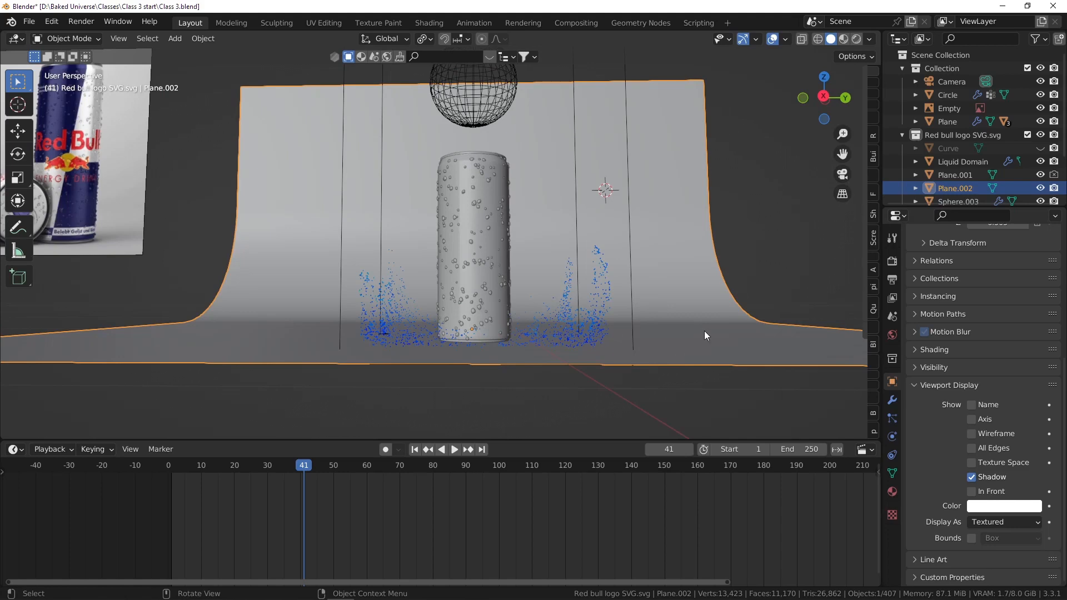
pyautogui.moveTo(600, 315); pyautogui.dragTo(534, 303, button='middle')
pyautogui.scroll(-4, 610, 325)
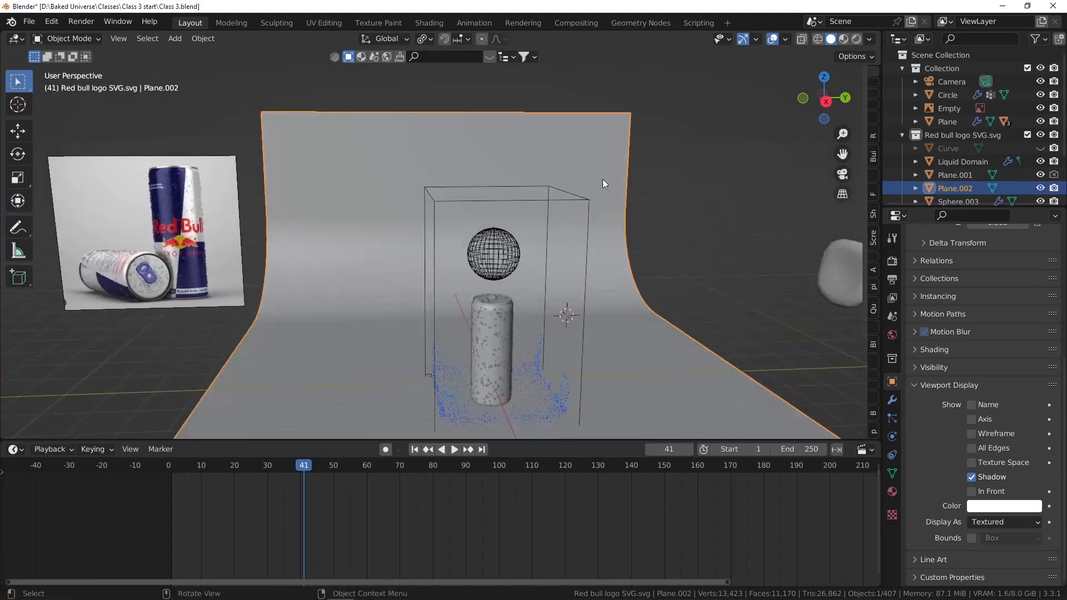
pyautogui.moveTo(572, 187); pyautogui.dragTo(561, 258, button='middle')
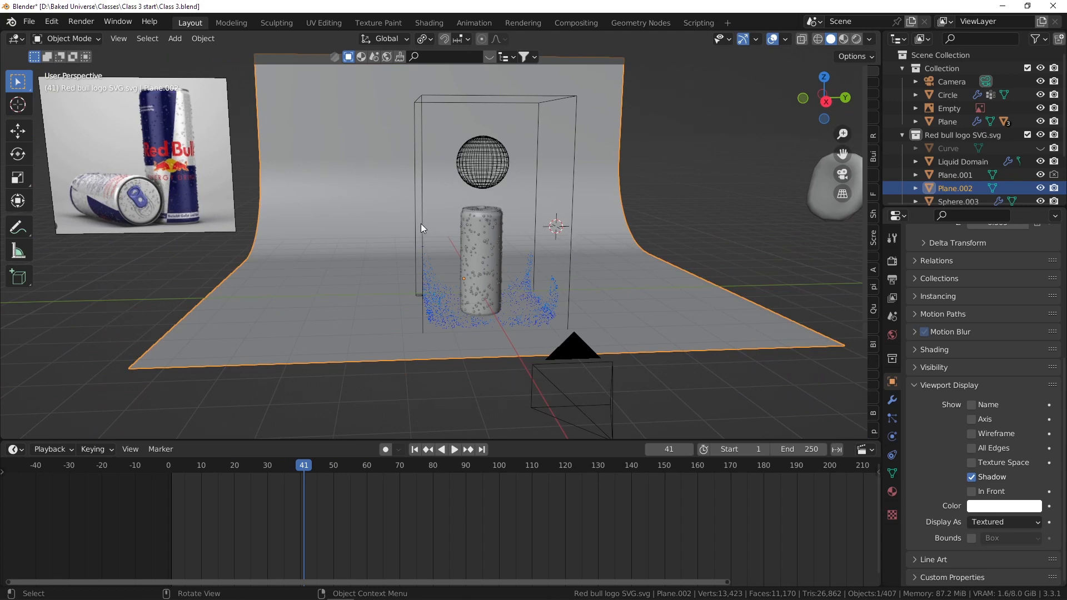
# - Lower the top face of the Liquid Domain's mesh about 0.72 m along Z, towards the top of the wireframe sphere
pyautogui.click(421, 148)
pyautogui.scroll(1, 468, 197)
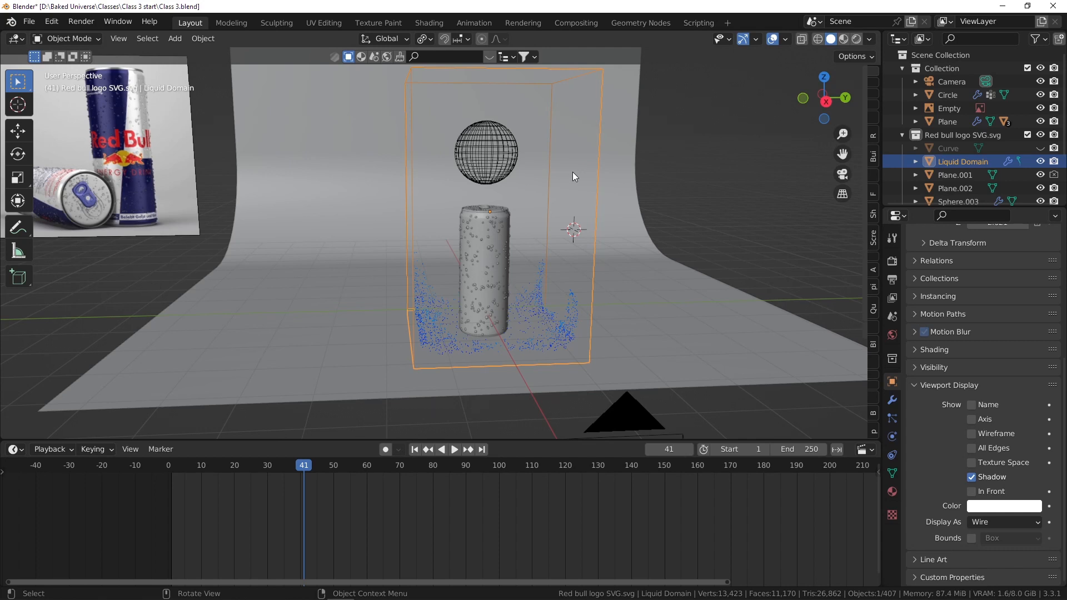
pyautogui.scroll(-3, 536, 168)
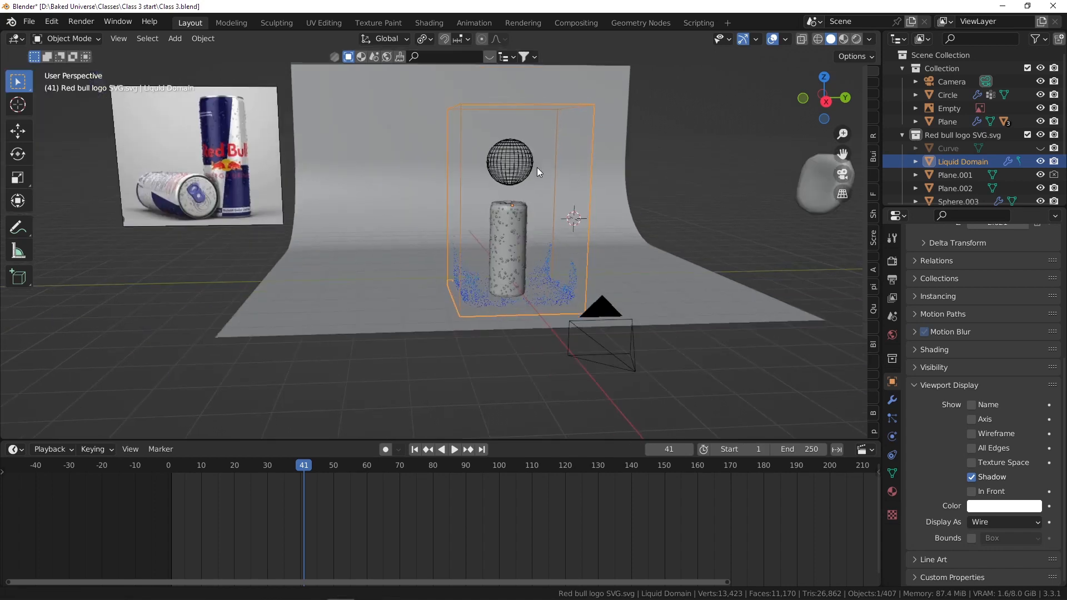
pyautogui.scroll(2, 539, 179)
pyautogui.press('Tab')
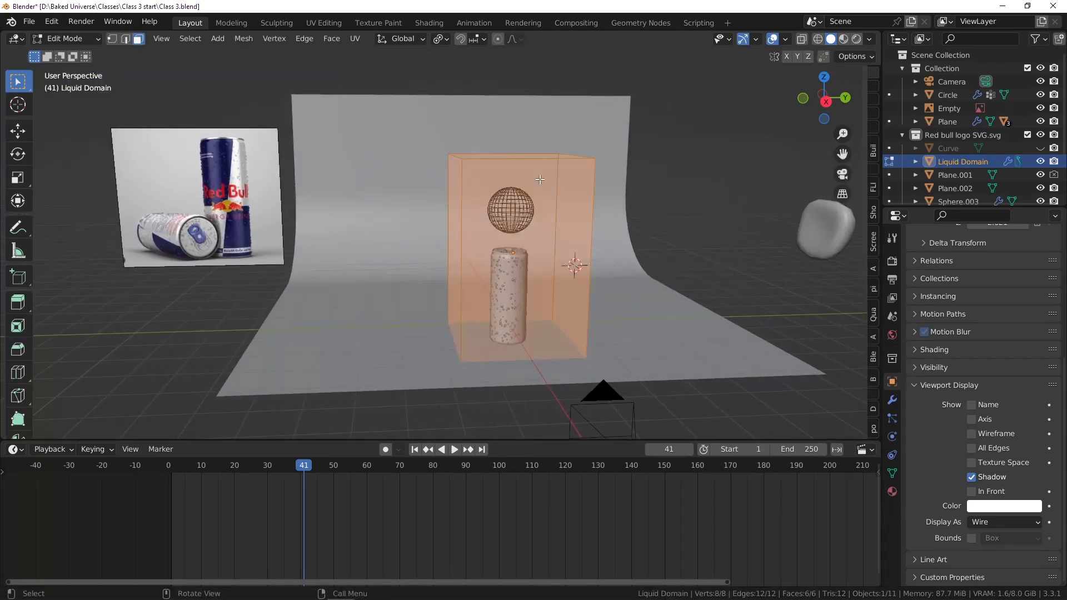
pyautogui.click(499, 155)
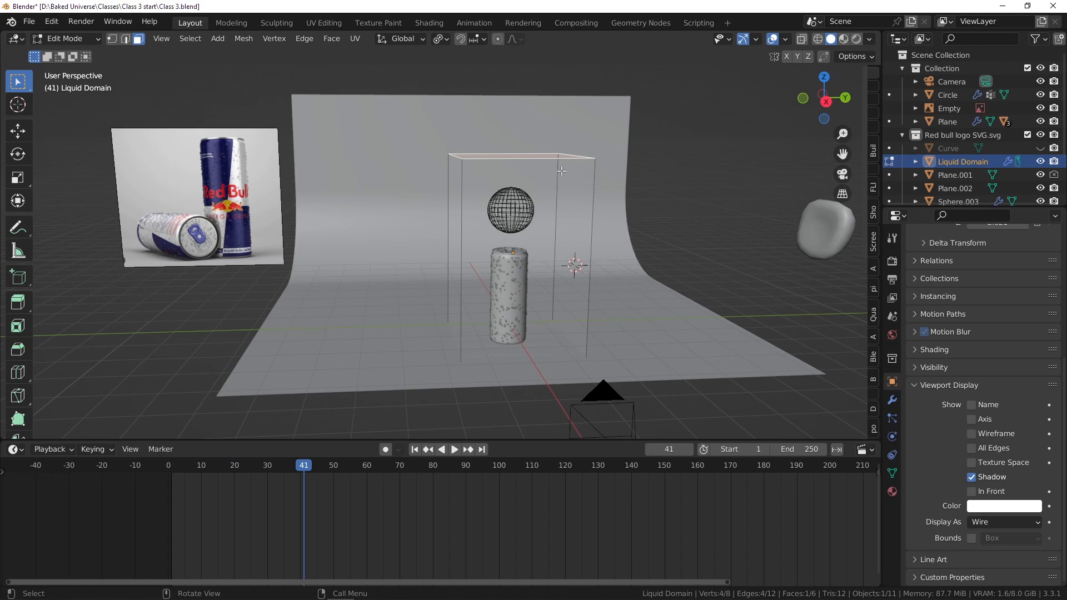
pyautogui.press('Tab')
pyautogui.press('Tab')
pyautogui.moveTo(565, 160); pyautogui.dragTo(493, 153, button='middle')
pyautogui.press('g')
pyautogui.press('z')
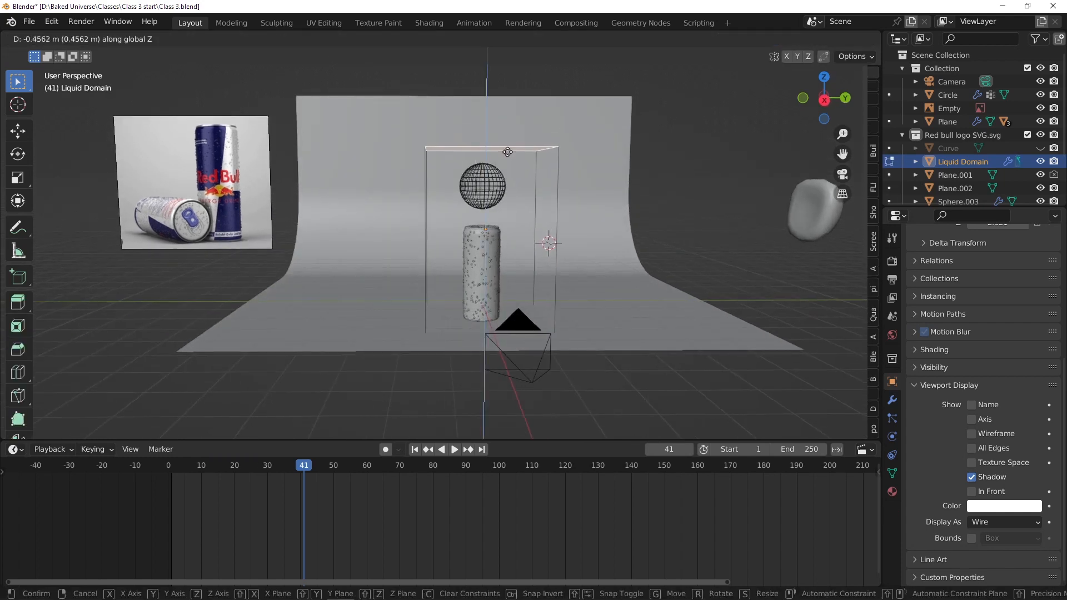
pyautogui.click(508, 162)
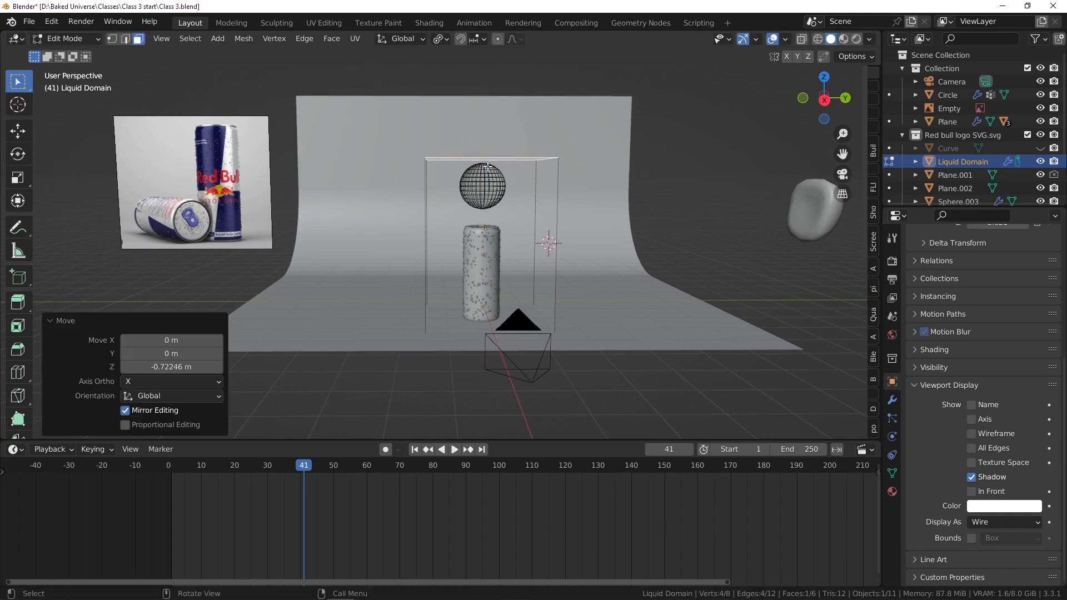
# - Raise the Liquid Domain's top face about 0.09 m along Z for slight clearance above the sphere
pyautogui.scroll(4, 505, 163)
pyautogui.press('g')
pyautogui.press('z')
pyautogui.click(493, 163)
# - Scale the Liquid Domain's entire mesh by about 1.44 in X and Y, keeping its height locked
pyautogui.scroll(-7, 493, 166)
pyautogui.scroll(6, 477, 234)
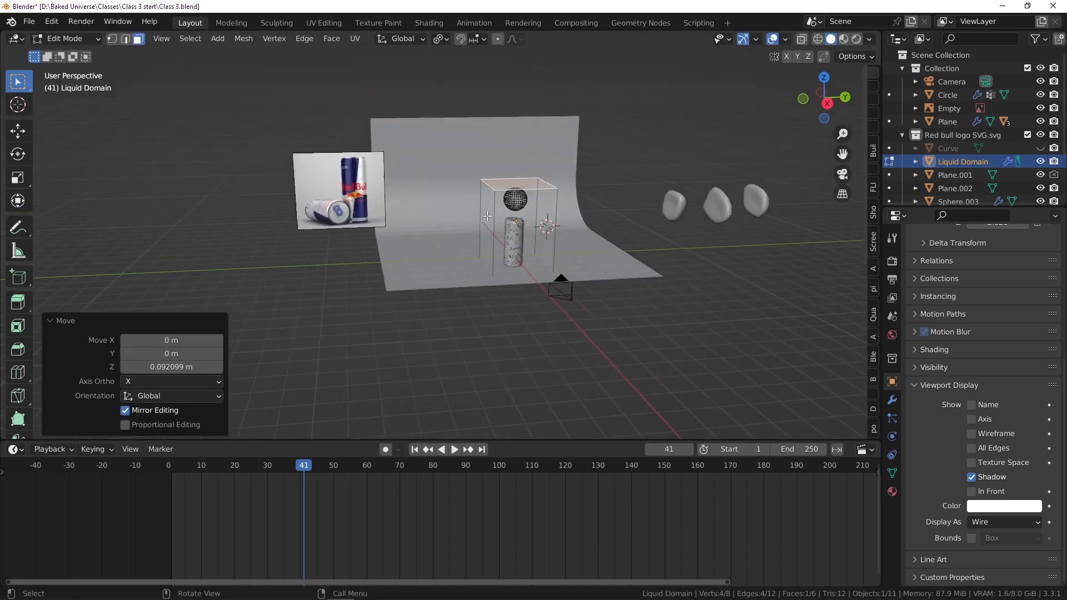
pyautogui.scroll(3, 498, 235)
pyautogui.scroll(-6, 498, 235)
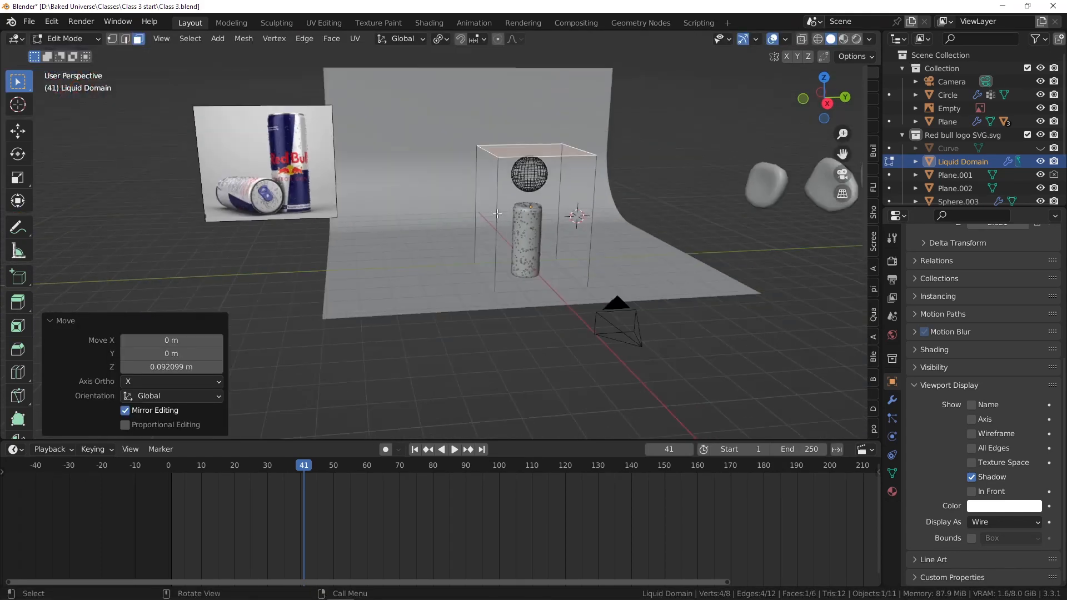
pyautogui.scroll(5, 489, 211)
pyautogui.press('a')
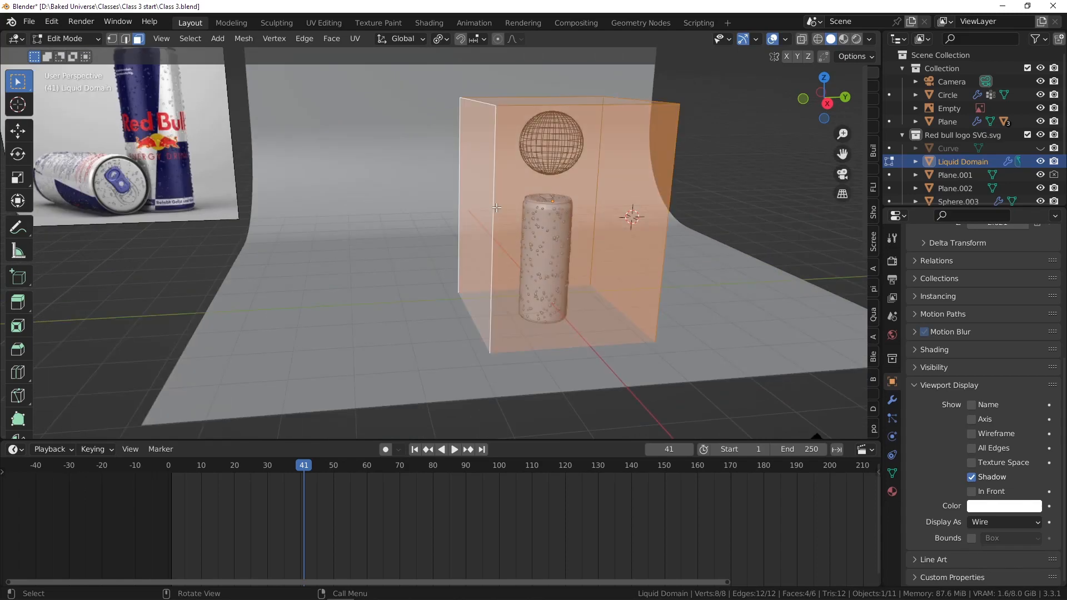
pyautogui.scroll(-4, 584, 219)
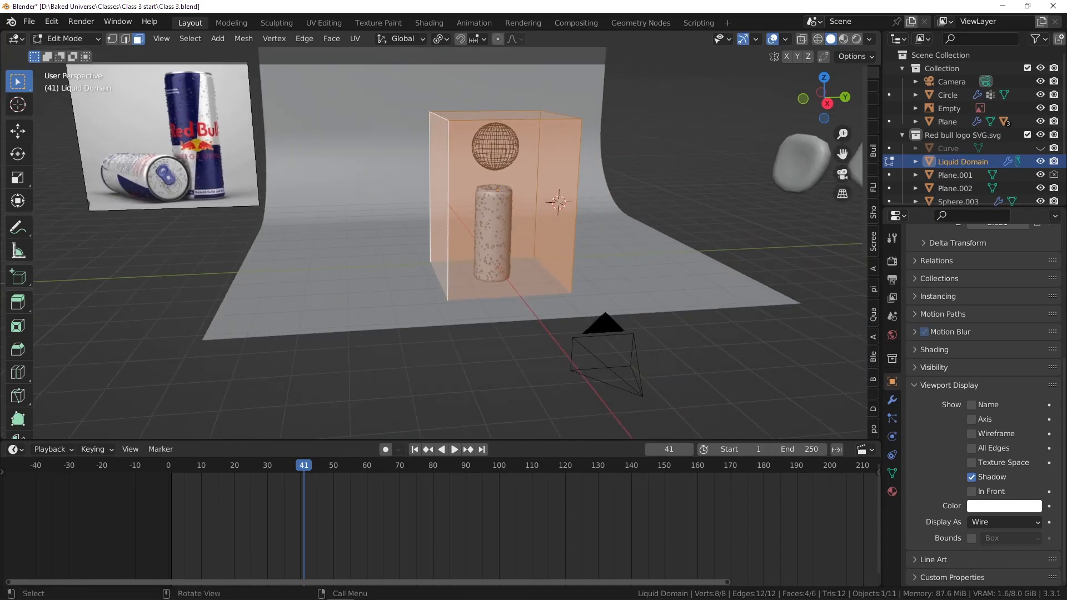
pyautogui.press('s')
pyautogui.hotkey('shift', 'z')
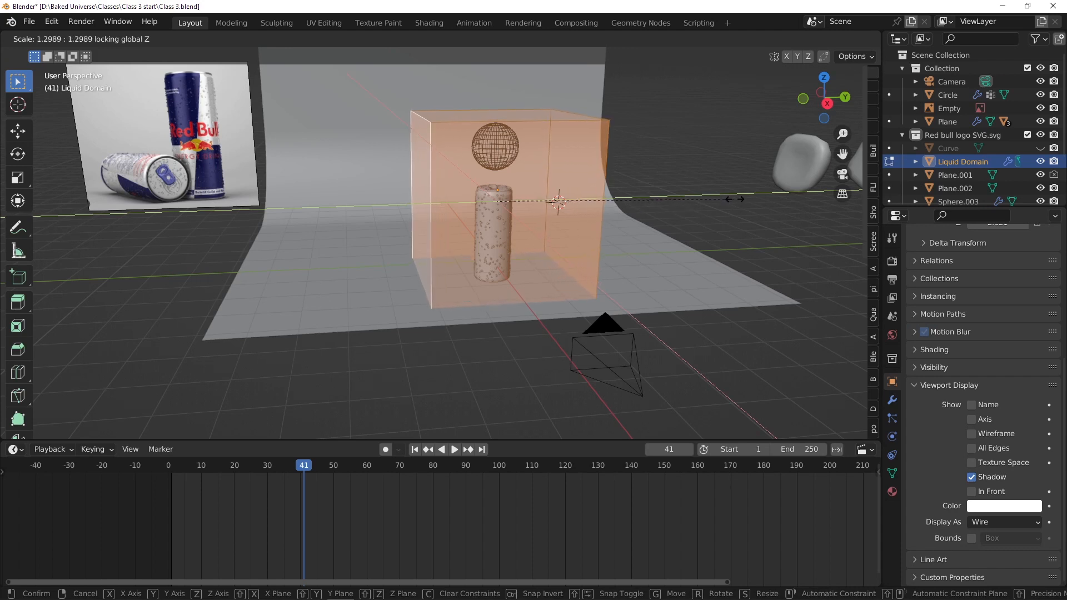
pyautogui.click(759, 196)
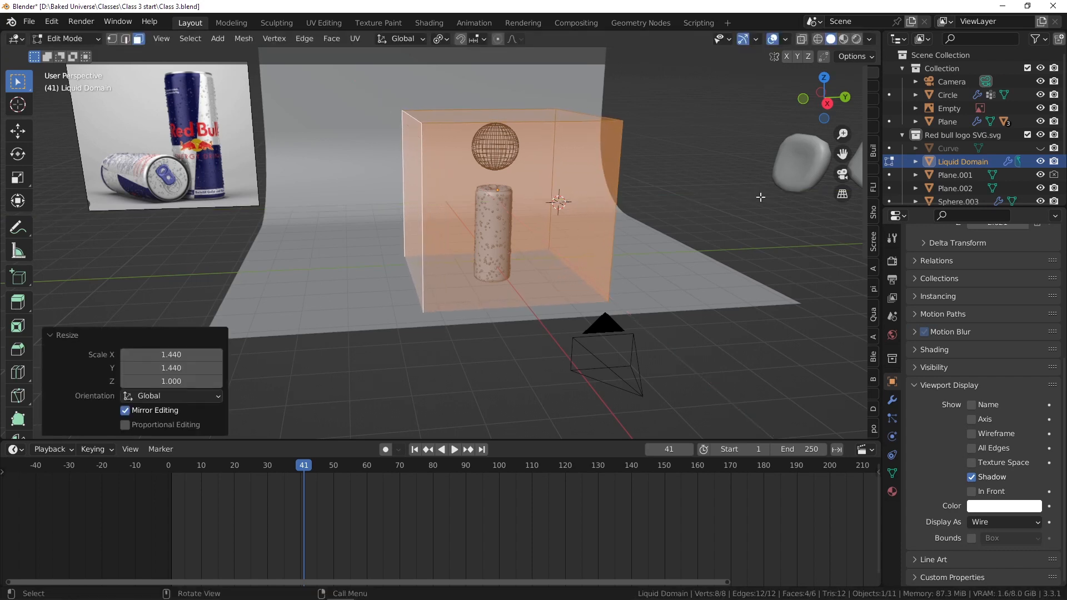
# - In camera view, widen the Liquid Domain's mesh by about 1.334 in X and Y past the camera frame, and return to Object Mode
pyautogui.press('KP_0')
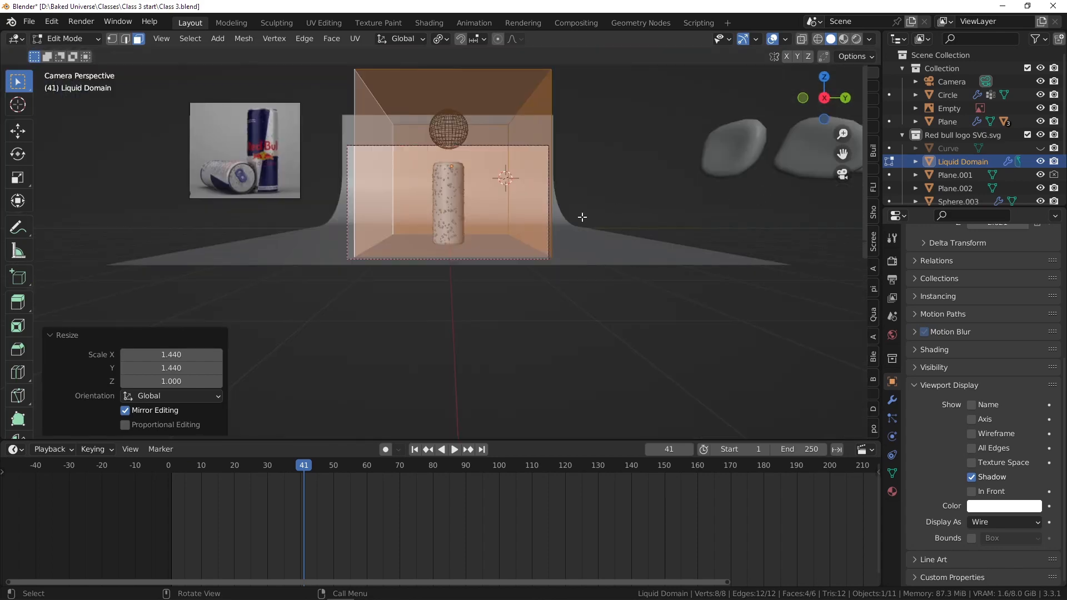
pyautogui.scroll(3, 475, 214)
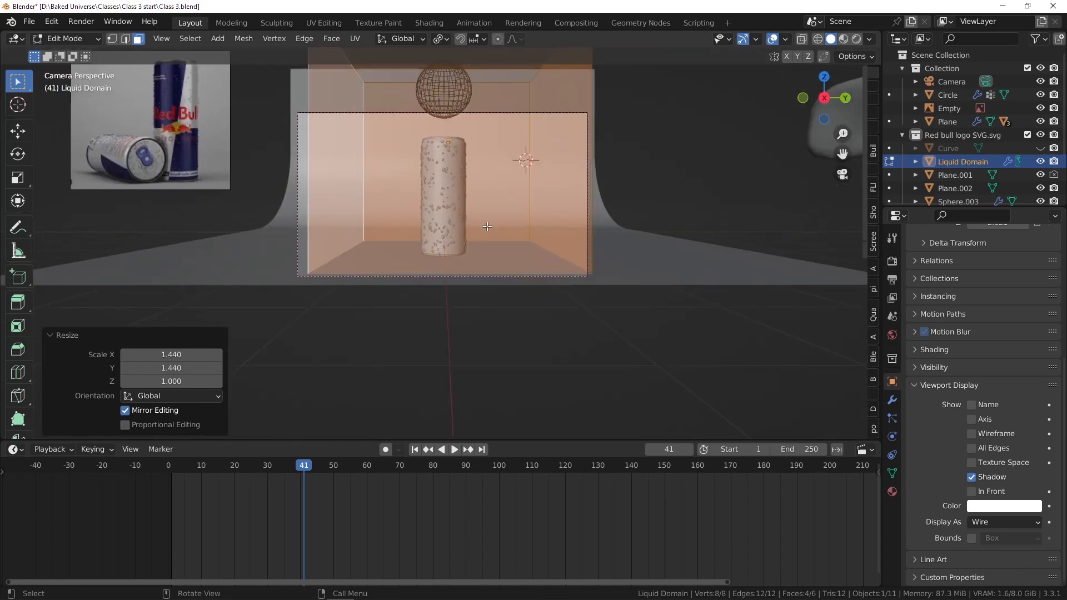
pyautogui.keyDown('shift'); pyautogui.moveTo(487, 226); pyautogui.dragTo(483, 207, button='middle'); pyautogui.keyUp('shift')
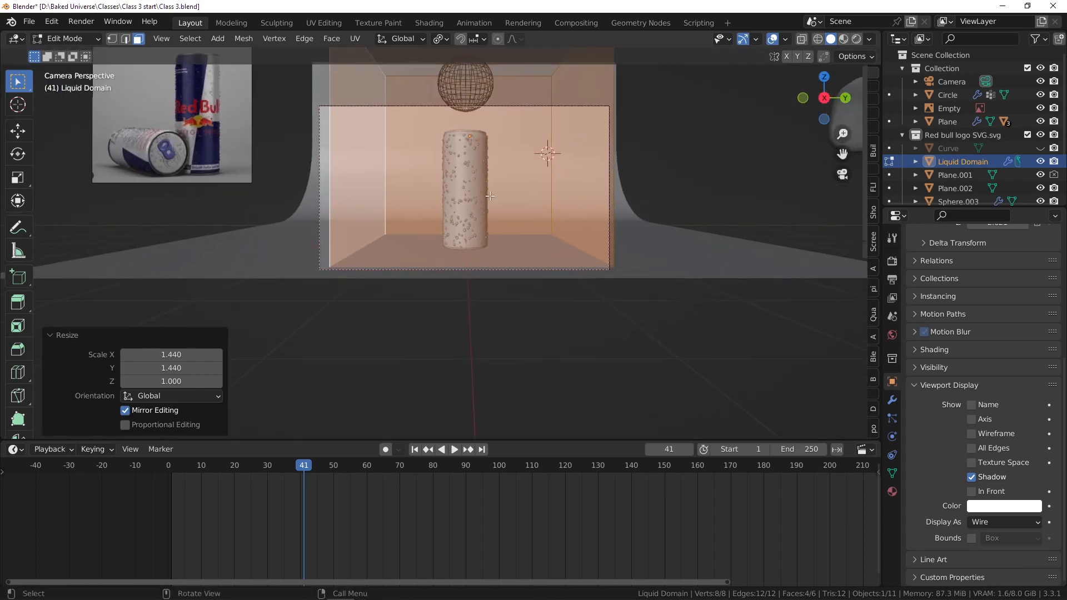
pyautogui.scroll(1, 514, 190)
pyautogui.press('s')
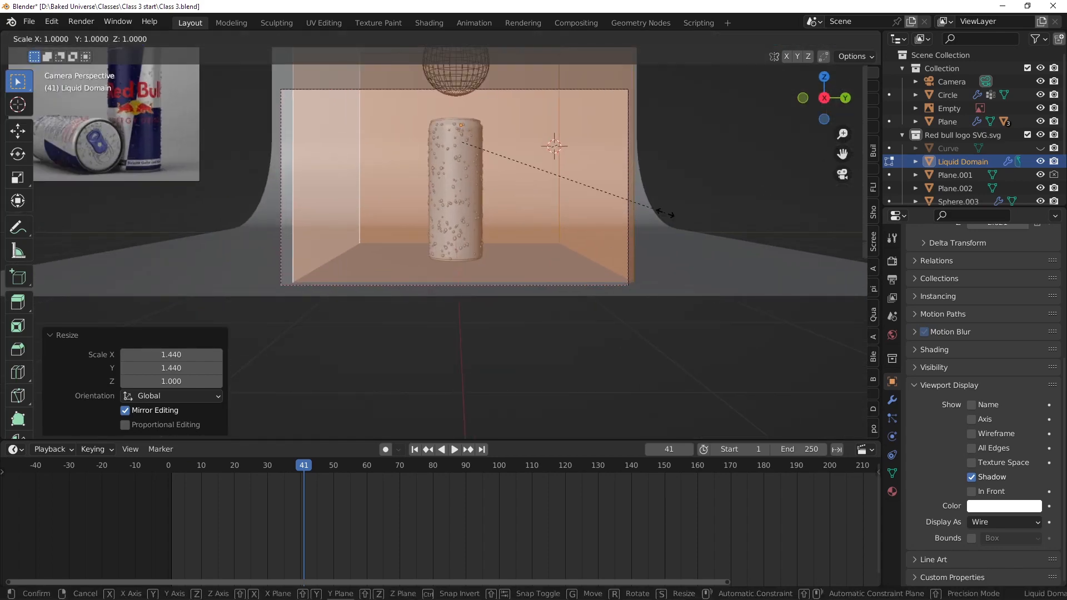
pyautogui.hotkey('shift', 'z')
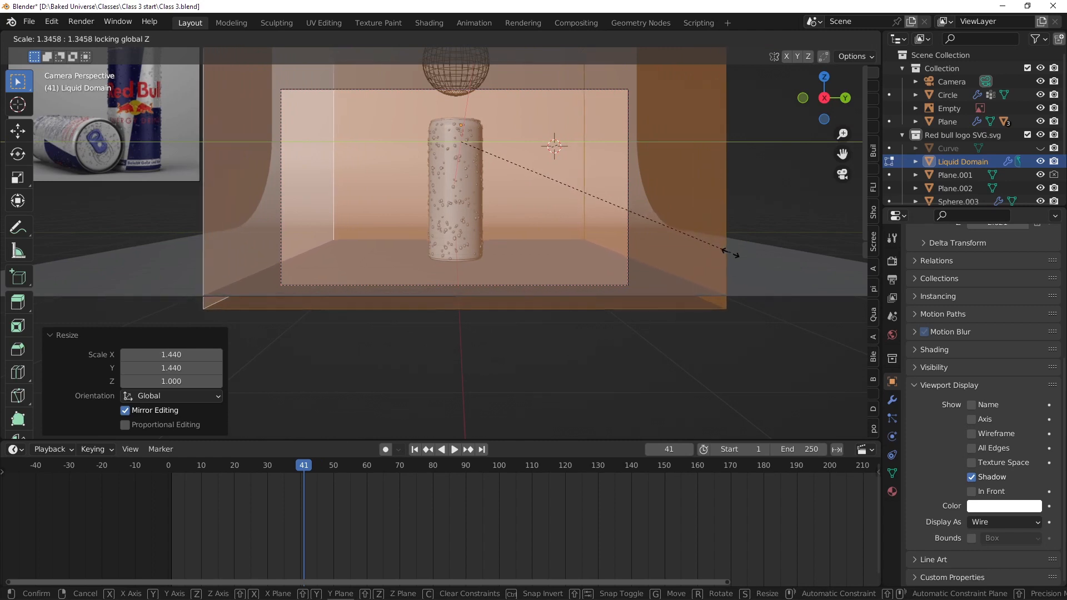
pyautogui.click(729, 248)
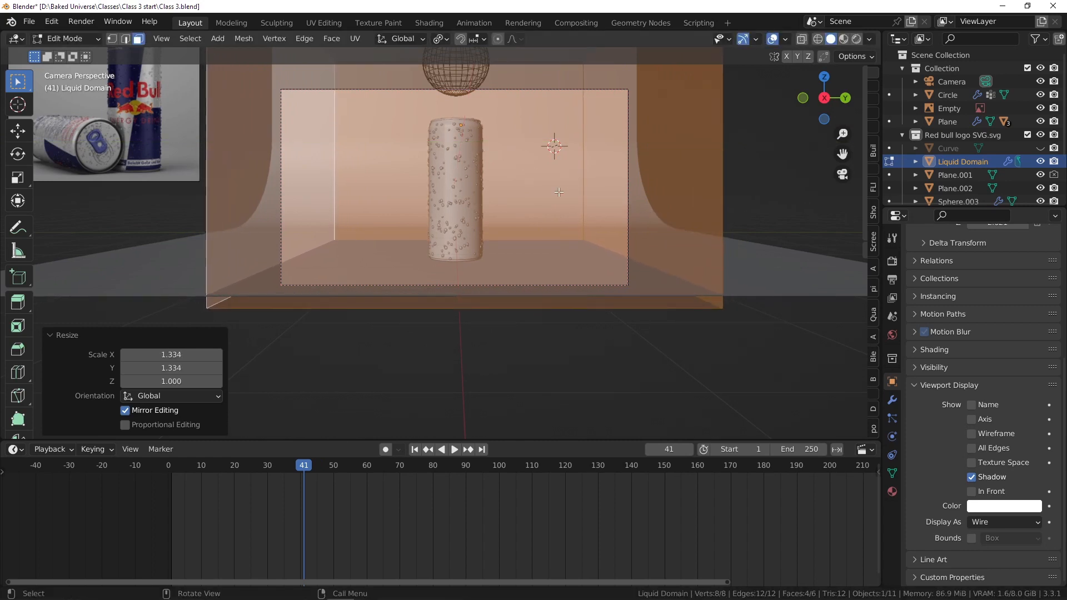
pyautogui.press('Tab')
# - Play the simulation from the start to frame 41 in camera view and check the liquid's spread against the camera frame
pyautogui.scroll(-3, 558, 192)
pyautogui.keyDown('shift'); pyautogui.moveTo(558, 193); pyautogui.dragTo(519, 240, button='middle'); pyautogui.keyUp('shift')
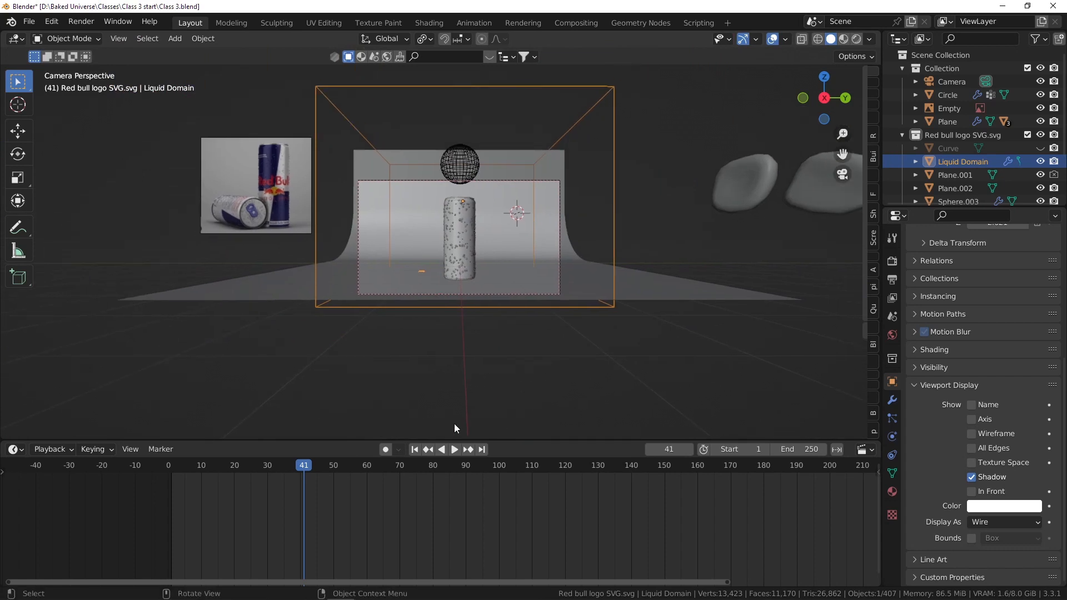
pyautogui.click(415, 449)
pyautogui.scroll(2, 459, 257)
pyautogui.press('space')
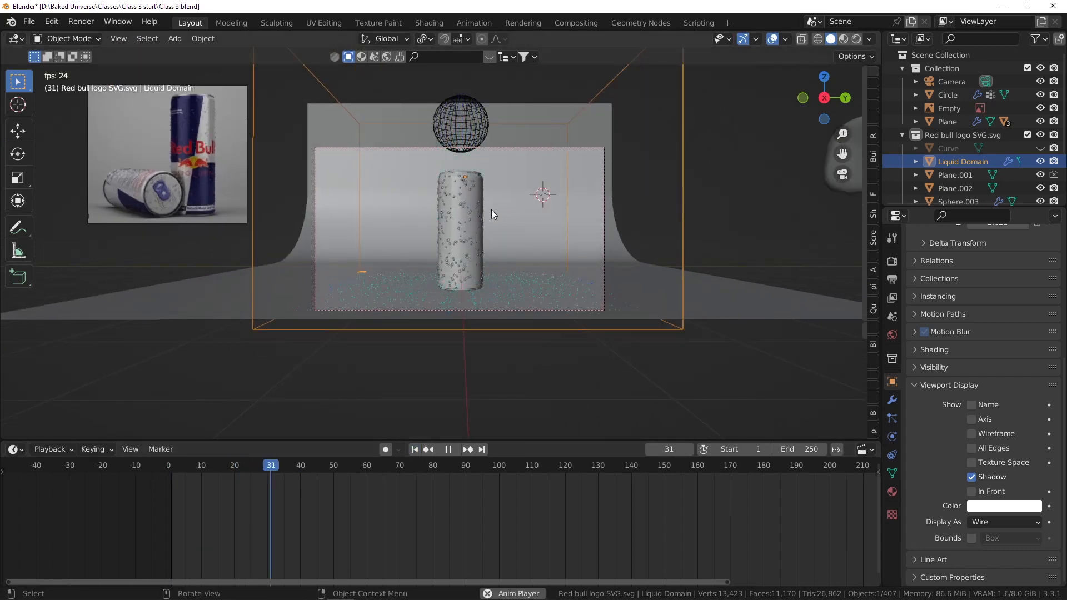
pyautogui.press('space')
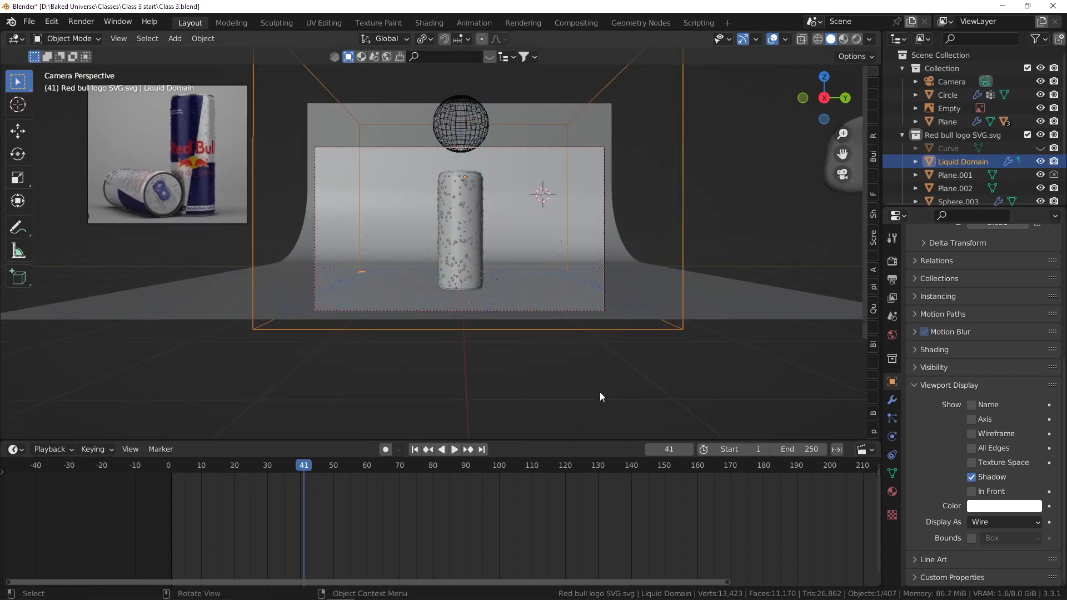
pyautogui.scroll(2, 324, 300)
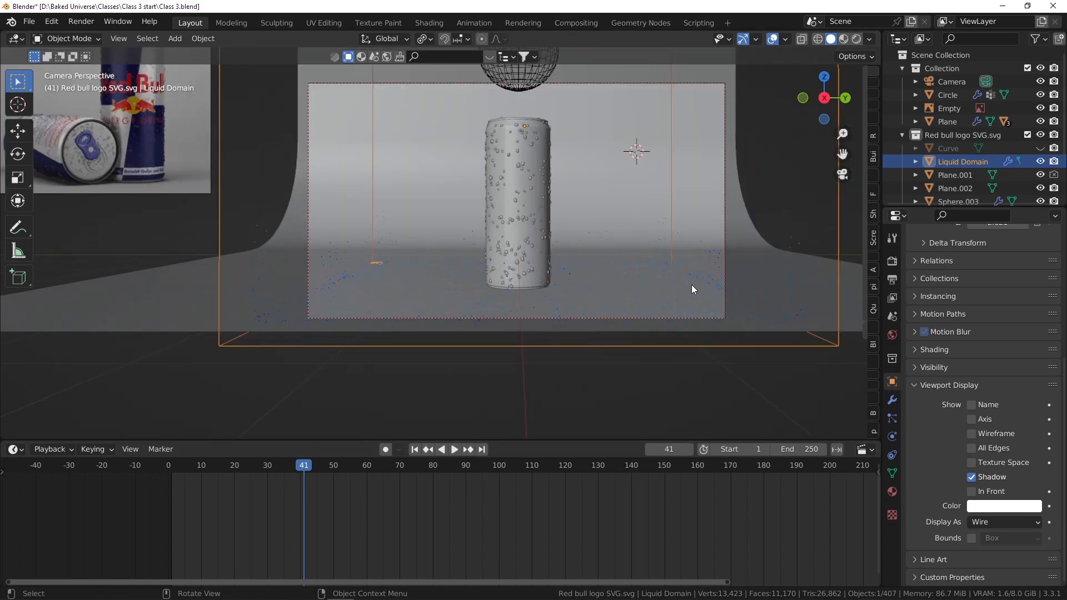
pyautogui.scroll(1, 692, 285)
pyautogui.keyDown('shift'); pyautogui.moveTo(688, 271); pyautogui.dragTo(560, 255, button='middle'); pyautogui.keyUp('shift')
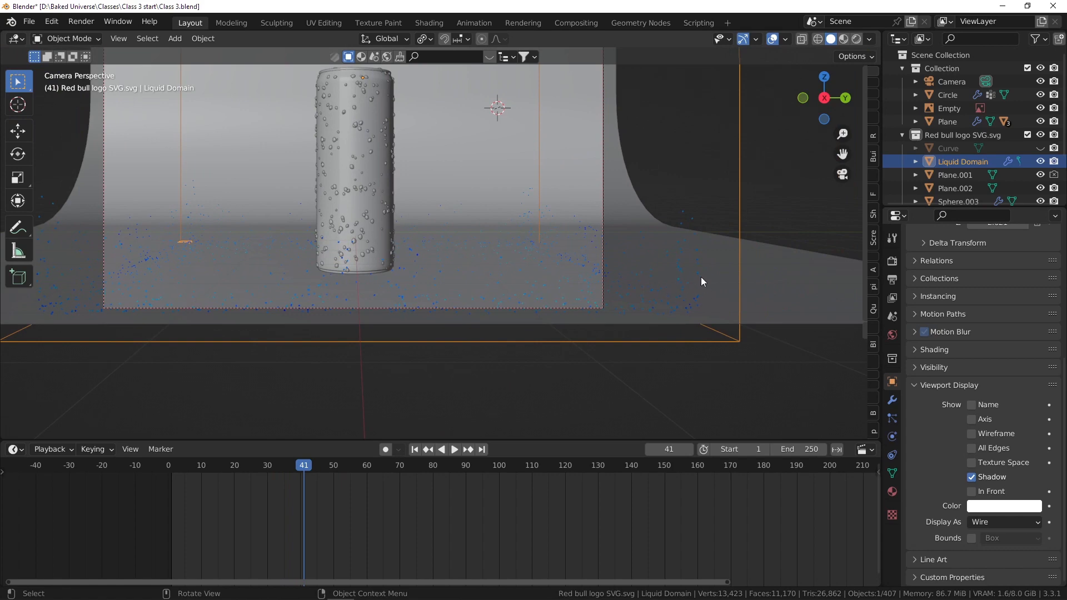
pyautogui.scroll(-2, 676, 268)
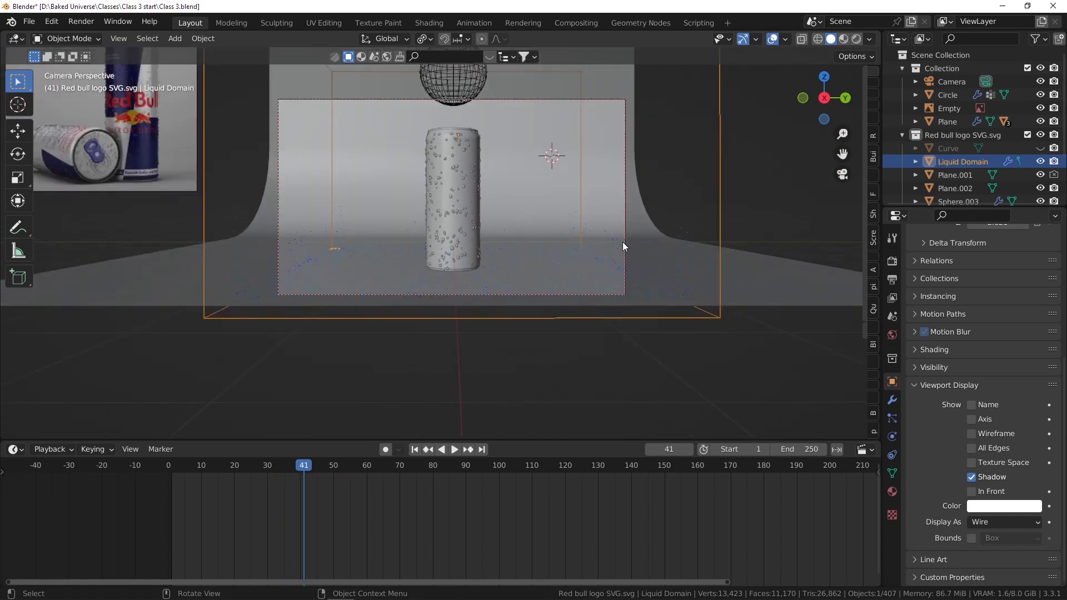
pyautogui.keyDown('shift'); pyautogui.moveTo(559, 219); pyautogui.dragTo(561, 239, button='middle'); pyautogui.keyUp('shift')
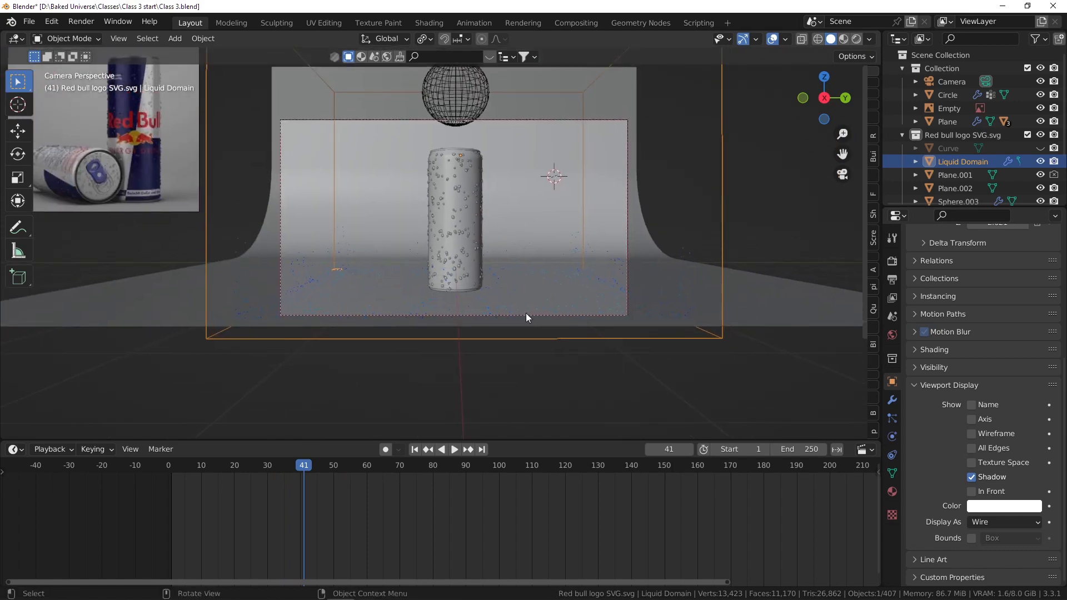
# - Replay the simulation to frame 46 from an elevated perspective and examine how the particles spread around the can
pyautogui.moveTo(458, 289); pyautogui.dragTo(454, 356, button='middle')
pyautogui.scroll(2, 454, 355)
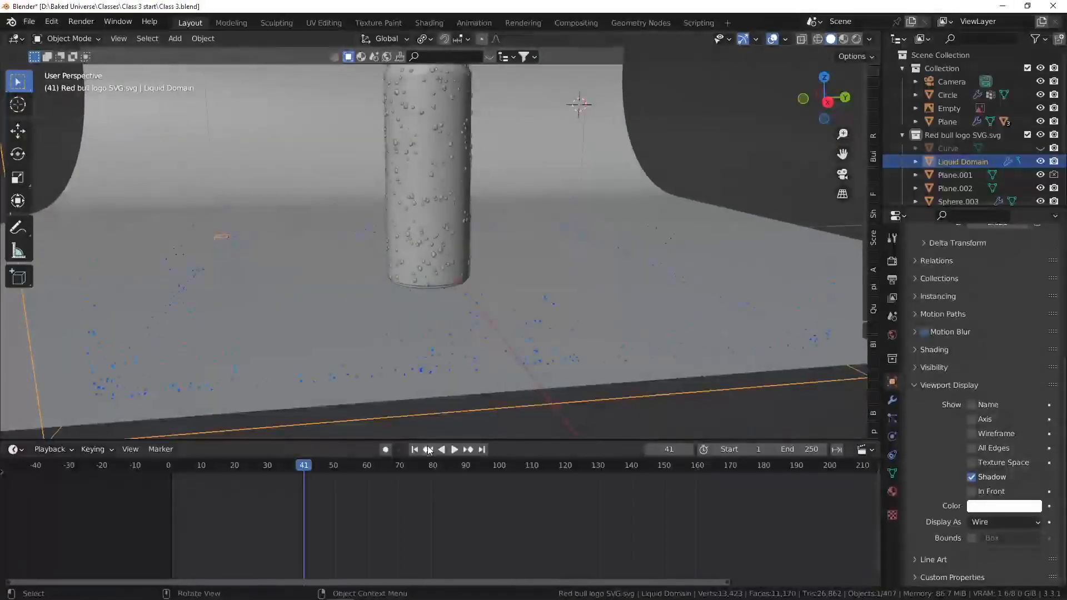
pyautogui.click(428, 449)
pyautogui.scroll(-1, 479, 283)
pyautogui.press('space')
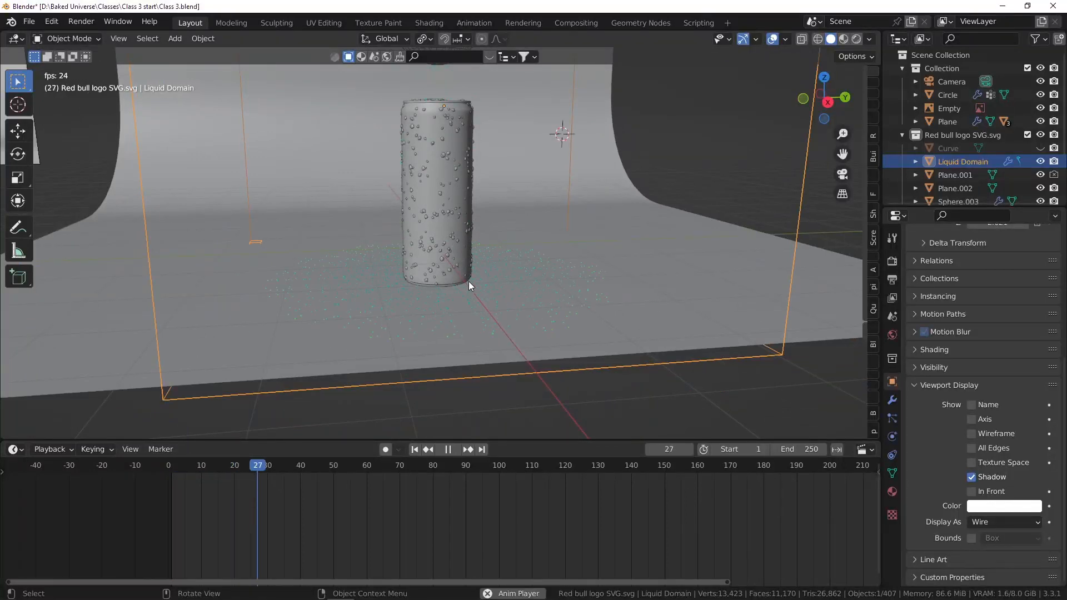
pyautogui.press('space')
pyautogui.scroll(-3, 470, 276)
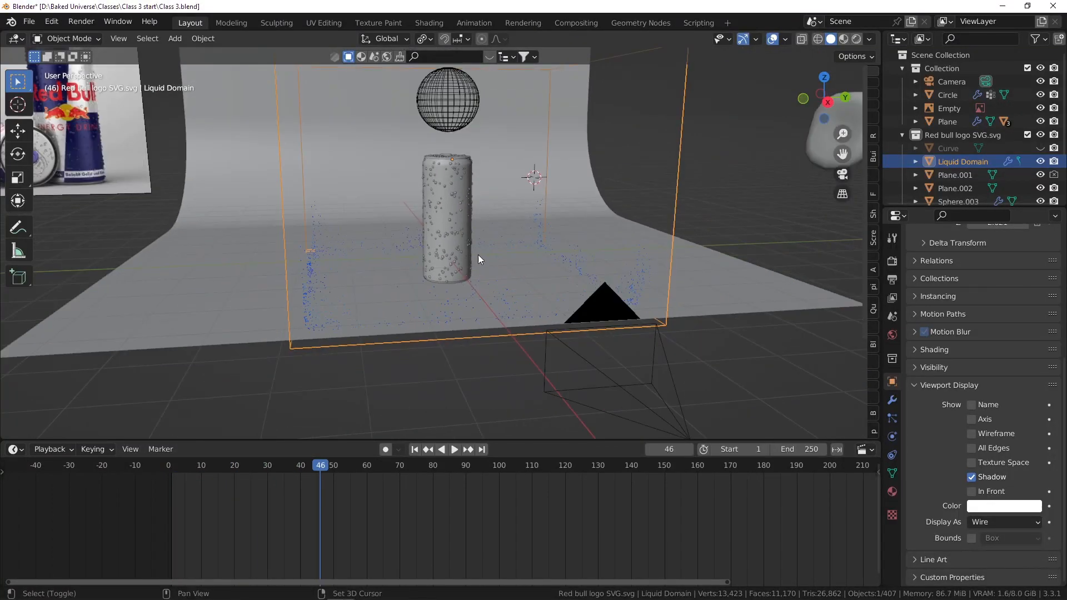
pyautogui.scroll(1, 466, 279)
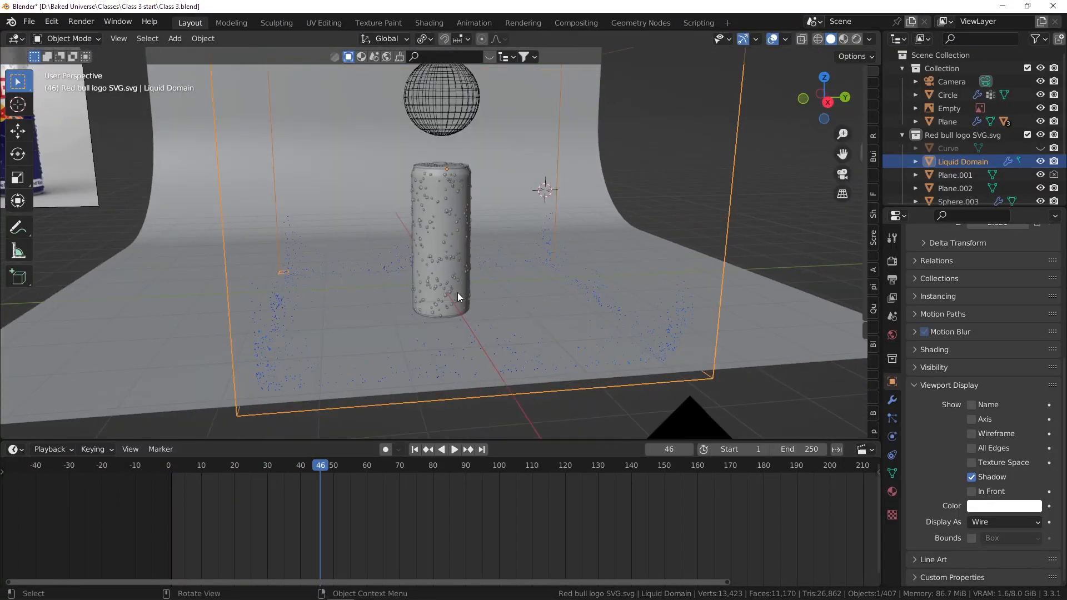
# - Select the Red Bull can and snap the 3D cursor to it
pyautogui.scroll(3, 459, 290)
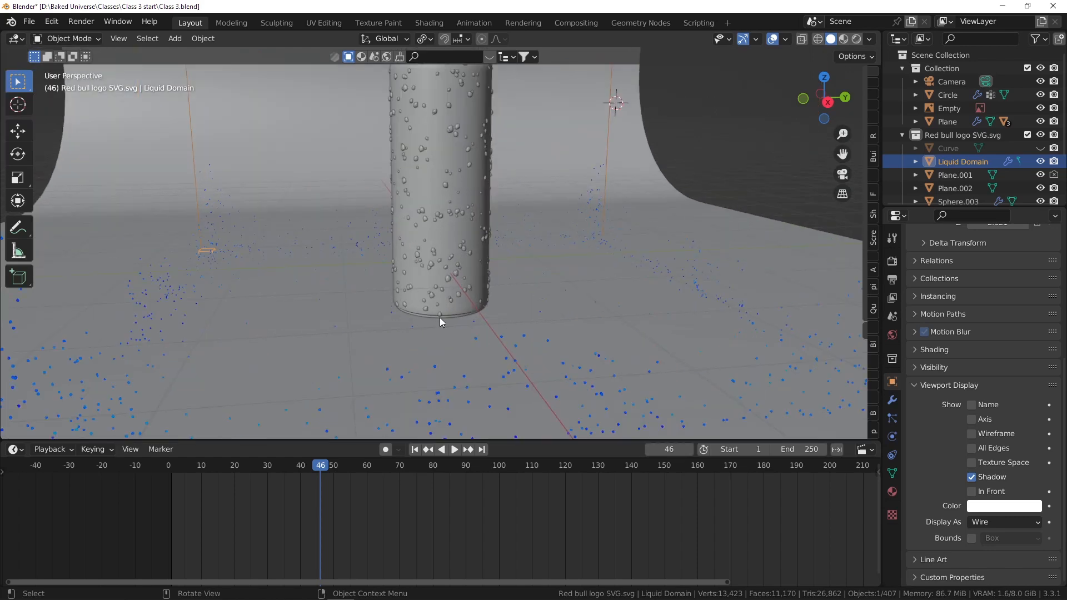
pyautogui.scroll(-4, 550, 294)
pyautogui.scroll(1, 439, 308)
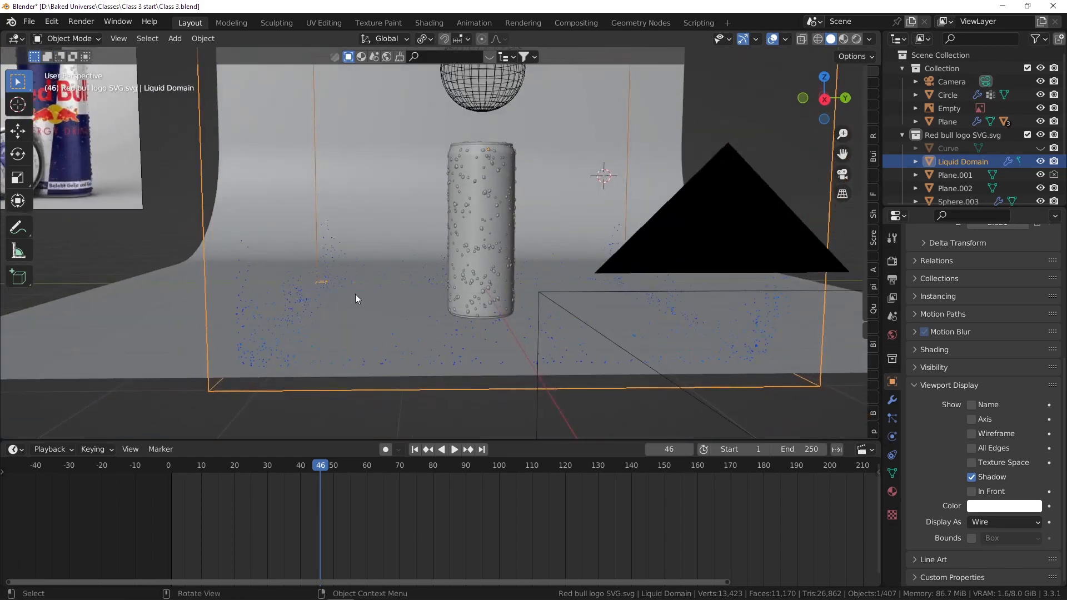
pyautogui.moveTo(501, 315); pyautogui.dragTo(462, 306, button='middle')
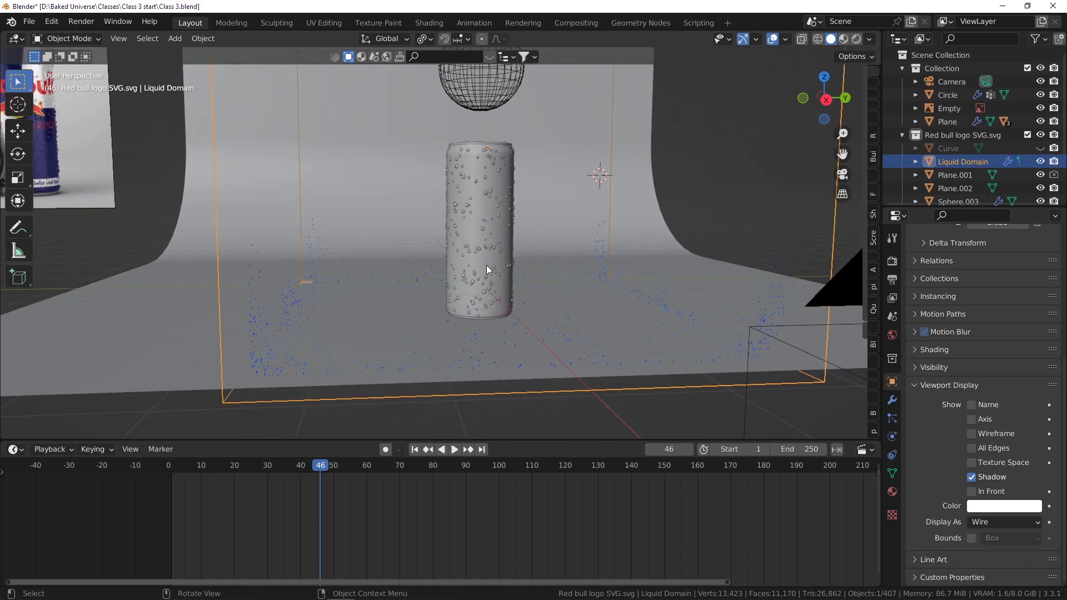
pyautogui.moveTo(486, 265)
pyautogui.mouseDown(button='middle')
pyautogui.moveTo(472, 254)
pyautogui.moveTo(469, 268)
pyautogui.mouseUp(button='middle')
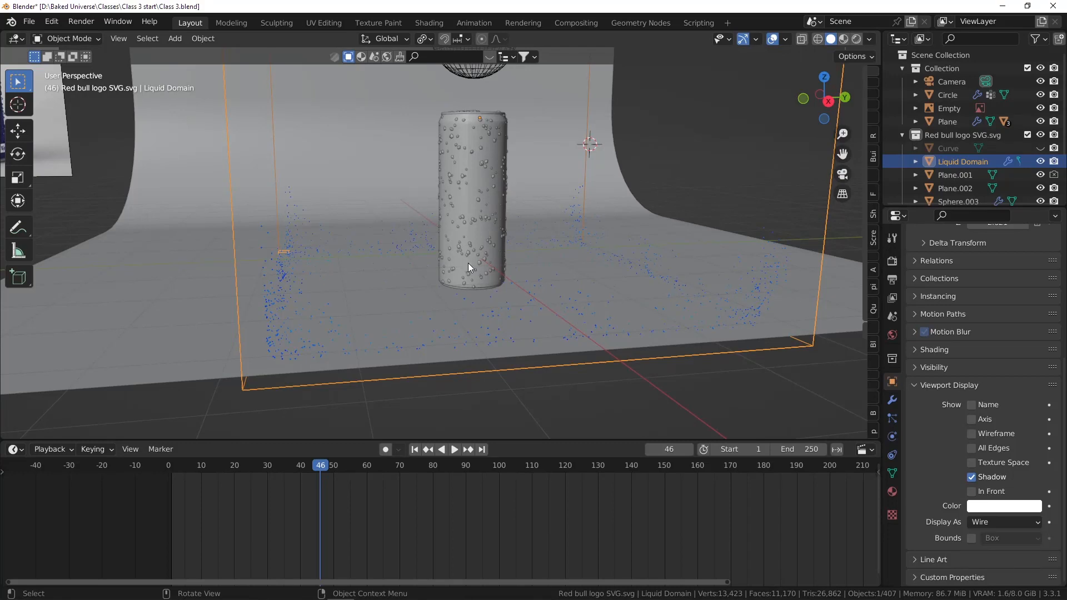
pyautogui.click(484, 268)
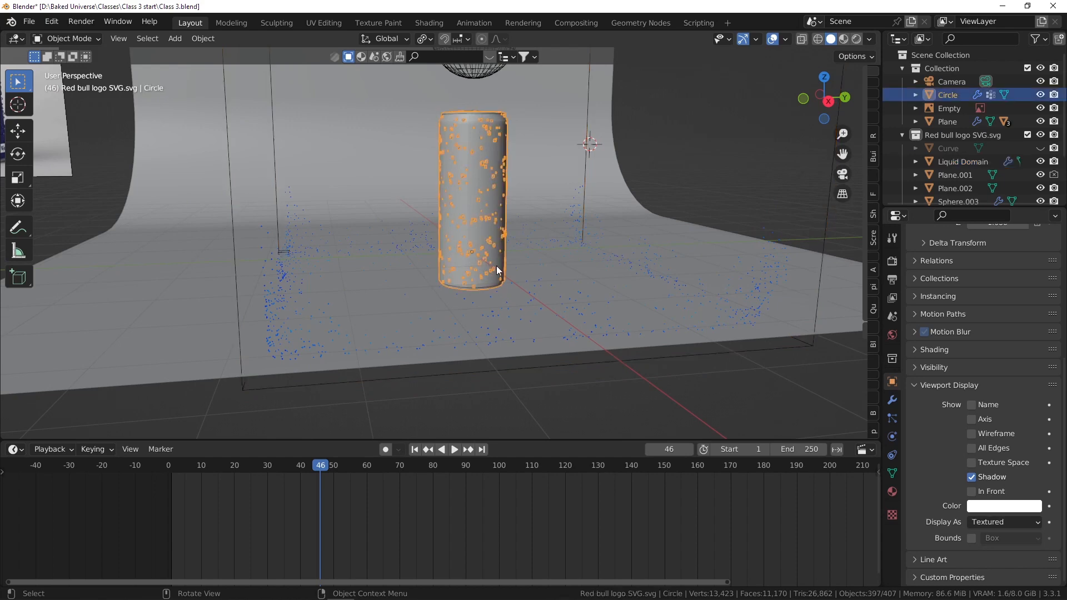
pyautogui.moveTo(498, 246); pyautogui.dragTo(494, 230, button='middle')
pyautogui.hotkey('shift', 's')
pyautogui.click(503, 281)
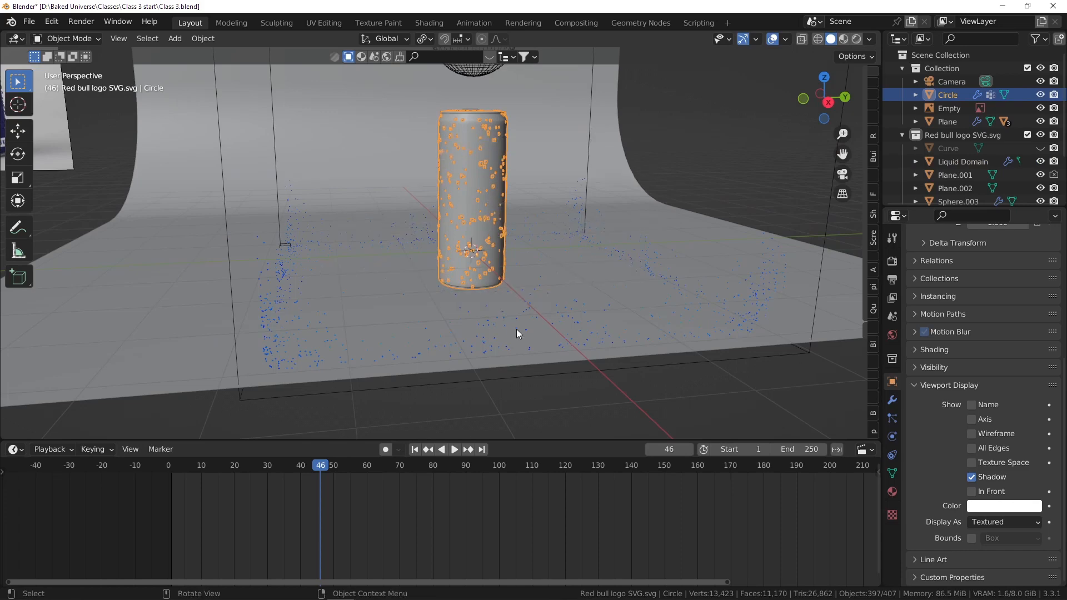
# - Add a mesh circle at the 3D cursor and scale it to about 0.513 to match the can's width
pyautogui.scroll(5, 472, 257)
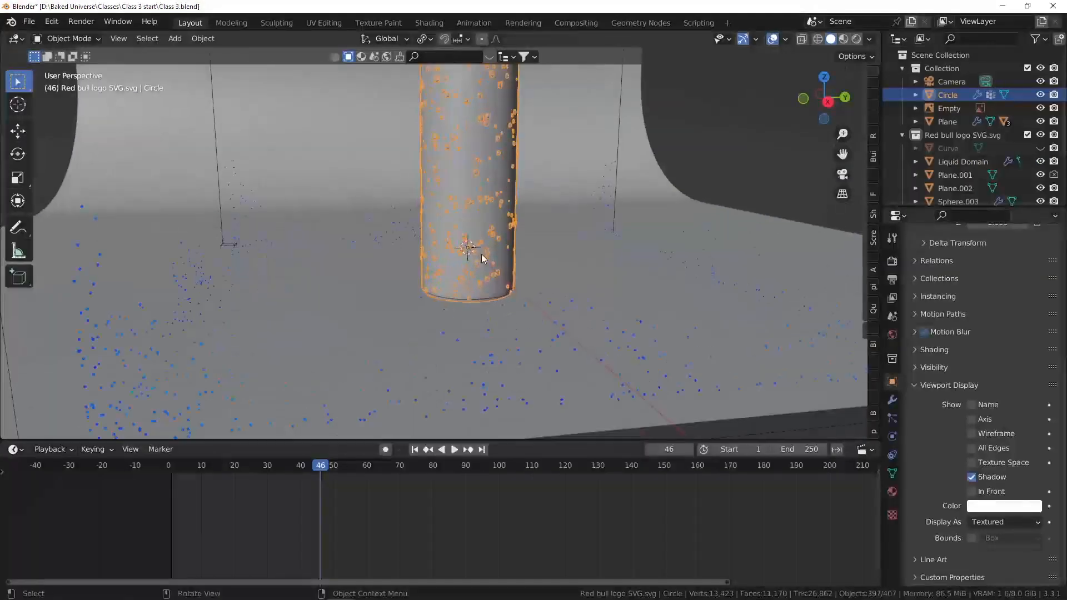
pyautogui.scroll(-3, 482, 268)
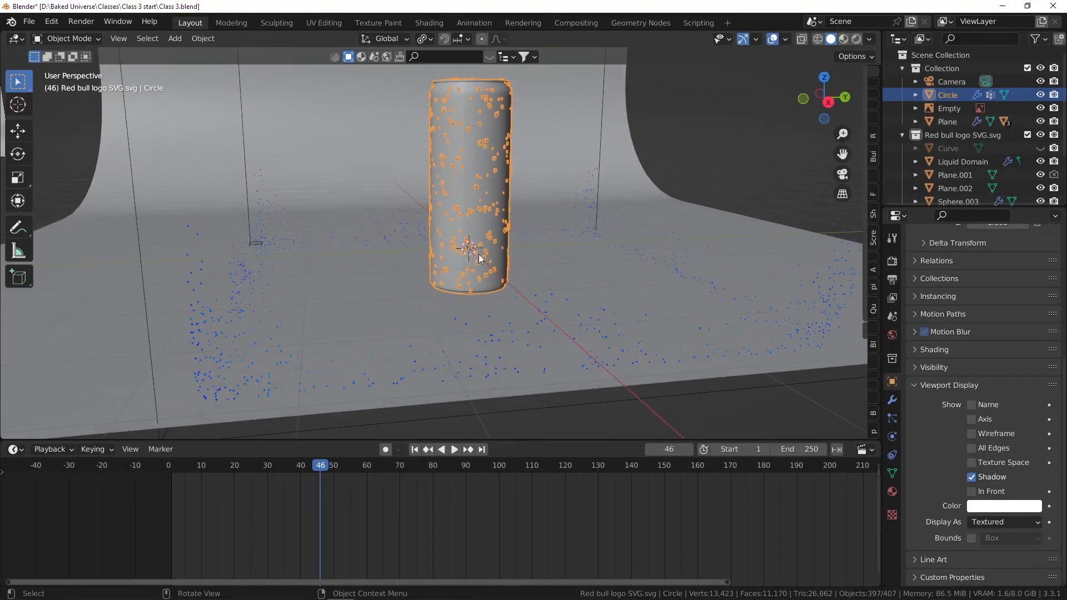
pyautogui.scroll(-2, 498, 225)
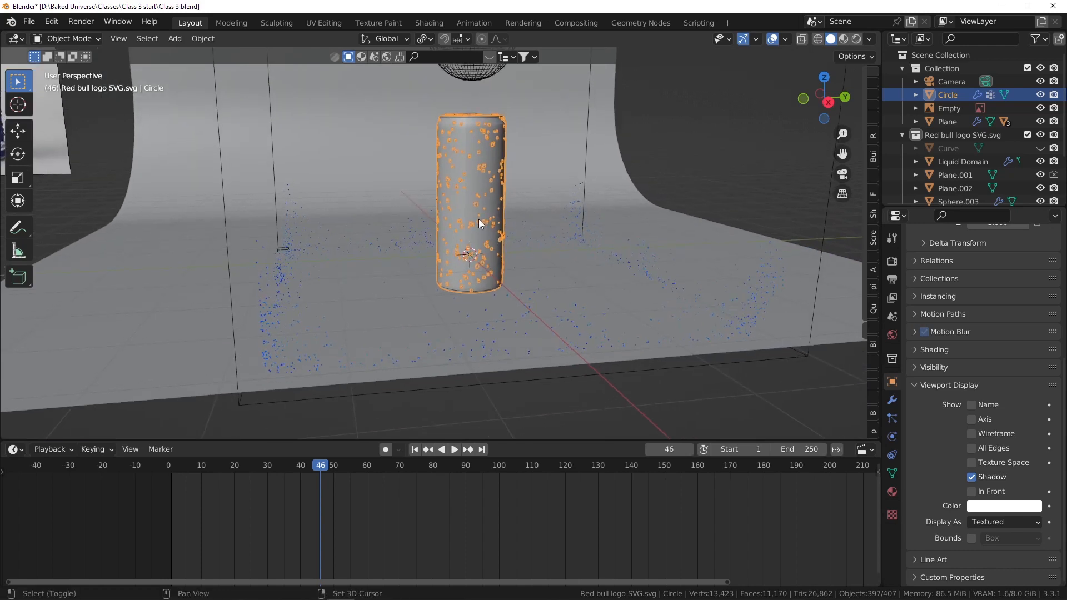
pyautogui.hotkey('shift', 'a')
pyautogui.moveTo(479, 218)
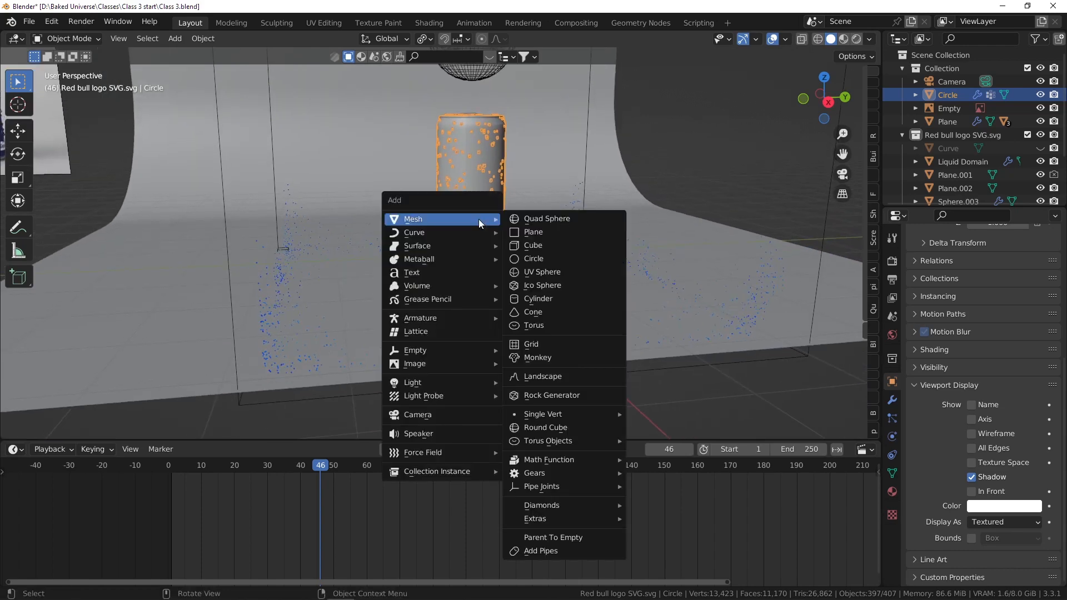
pyautogui.click(538, 257)
pyautogui.press('s')
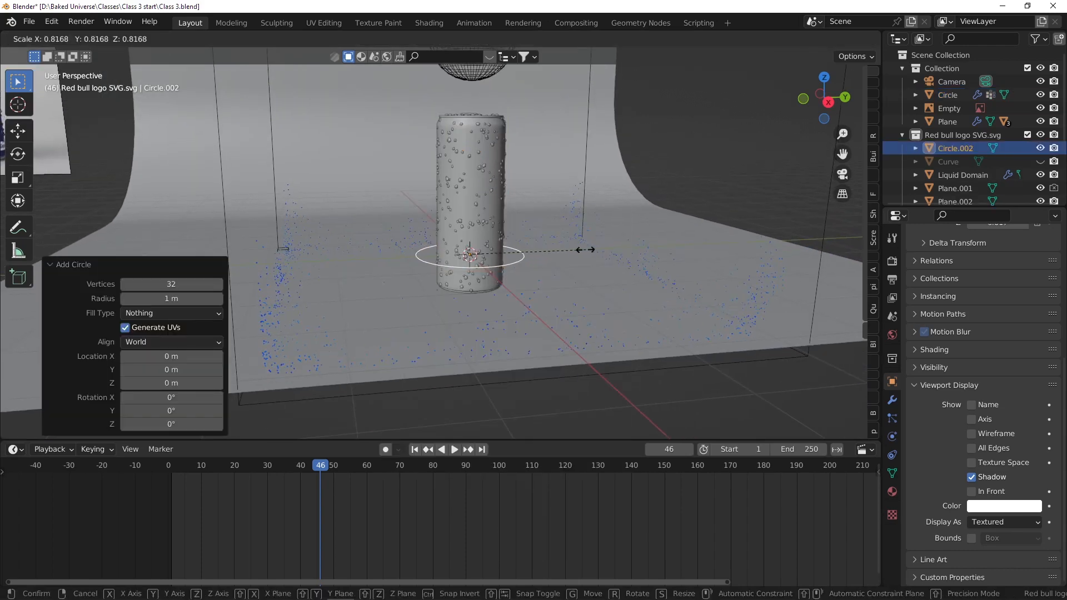
pyautogui.click(542, 248)
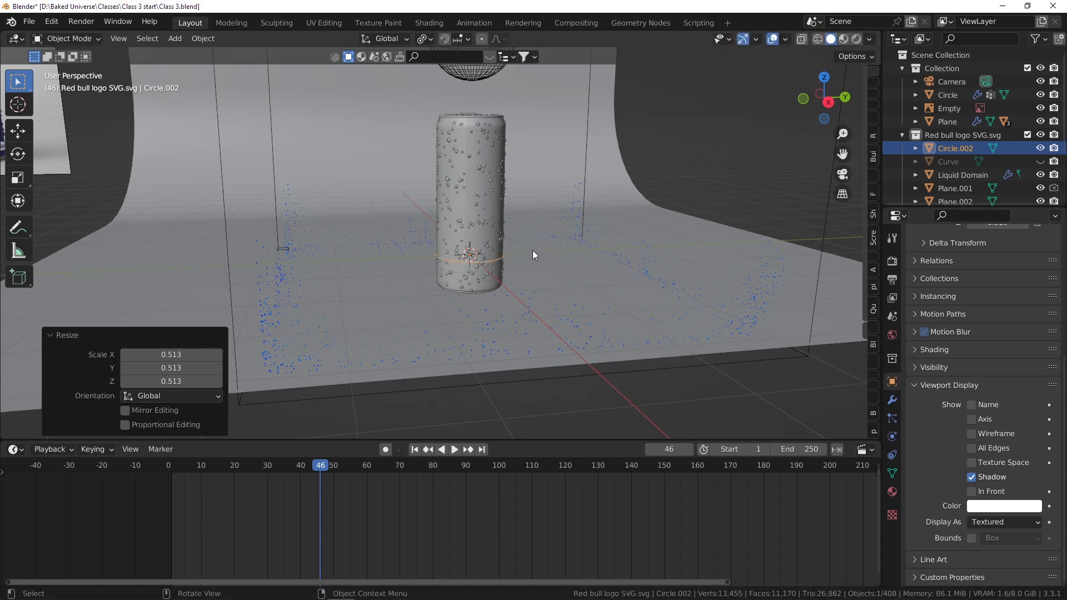
# - Lower the circle about 0.386 m along Z to the base of the can
pyautogui.scroll(5, 533, 251)
pyautogui.scroll(-6, 612, 222)
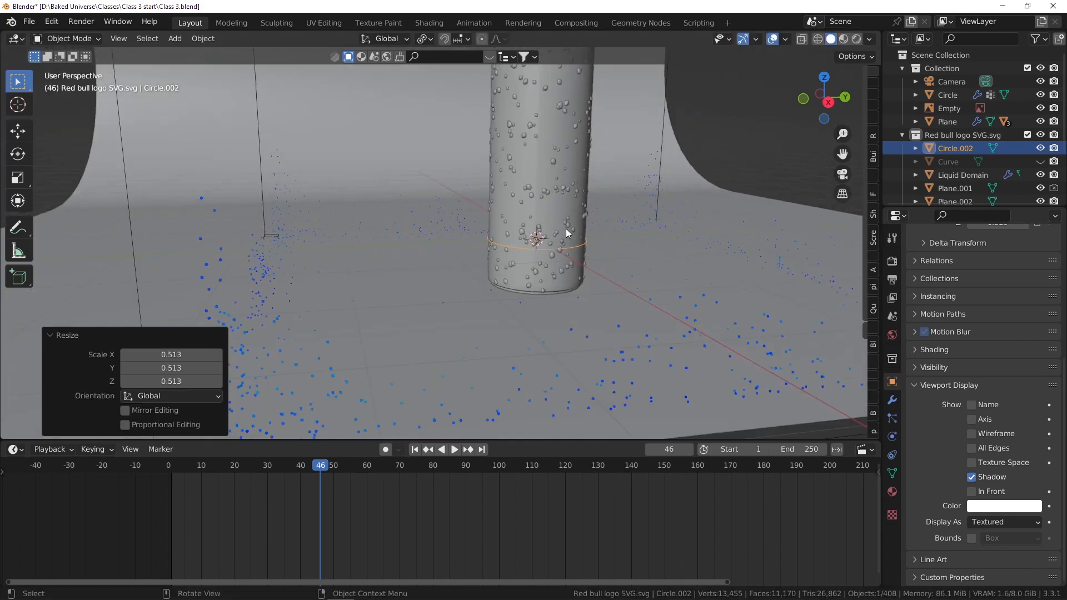
pyautogui.scroll(3, 563, 211)
pyautogui.moveTo(569, 251); pyautogui.dragTo(575, 214, button='middle')
pyautogui.press('g')
pyautogui.press('z')
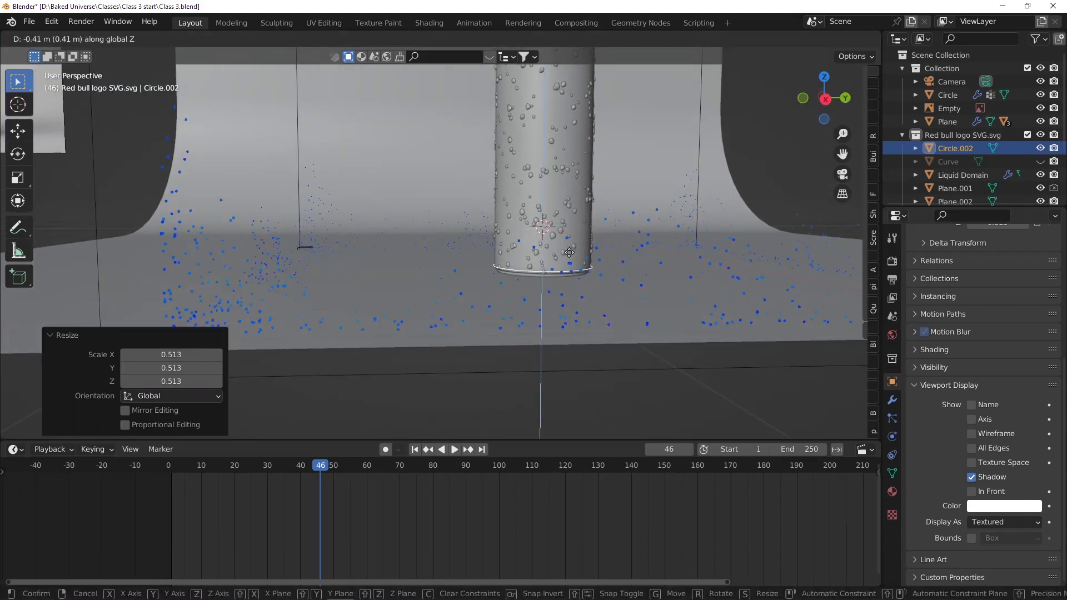
pyautogui.click(571, 255)
# - Examine the circle's fit around the can's base and the surrounding liquid particles from several angles
pyautogui.scroll(-2, 554, 265)
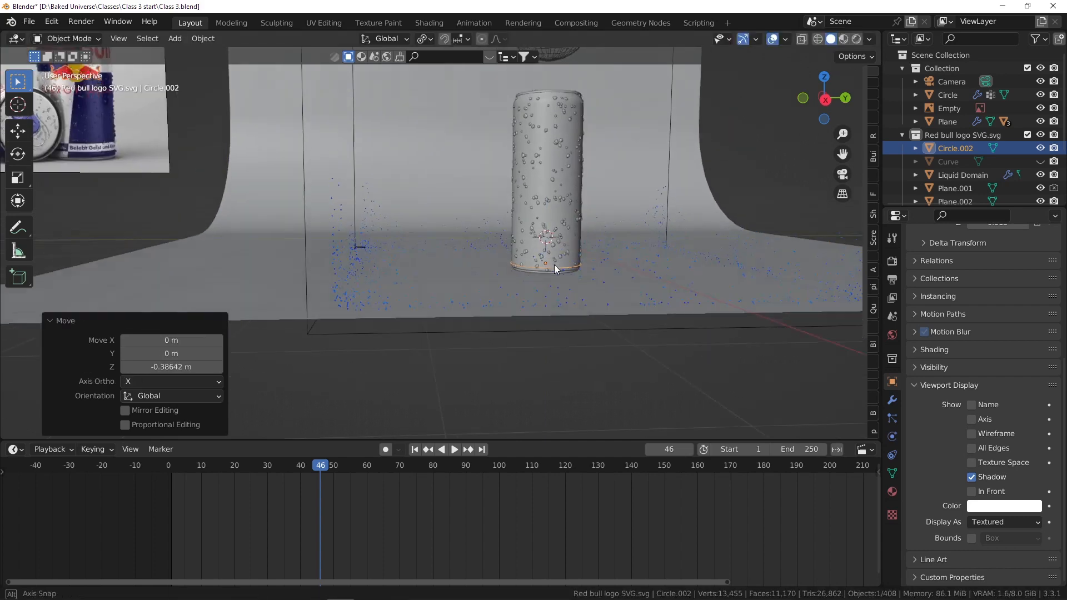
pyautogui.moveTo(555, 264); pyautogui.dragTo(522, 244, button='middle')
pyautogui.scroll(2, 557, 267)
pyautogui.scroll(-1, 558, 232)
pyautogui.scroll(1, 516, 255)
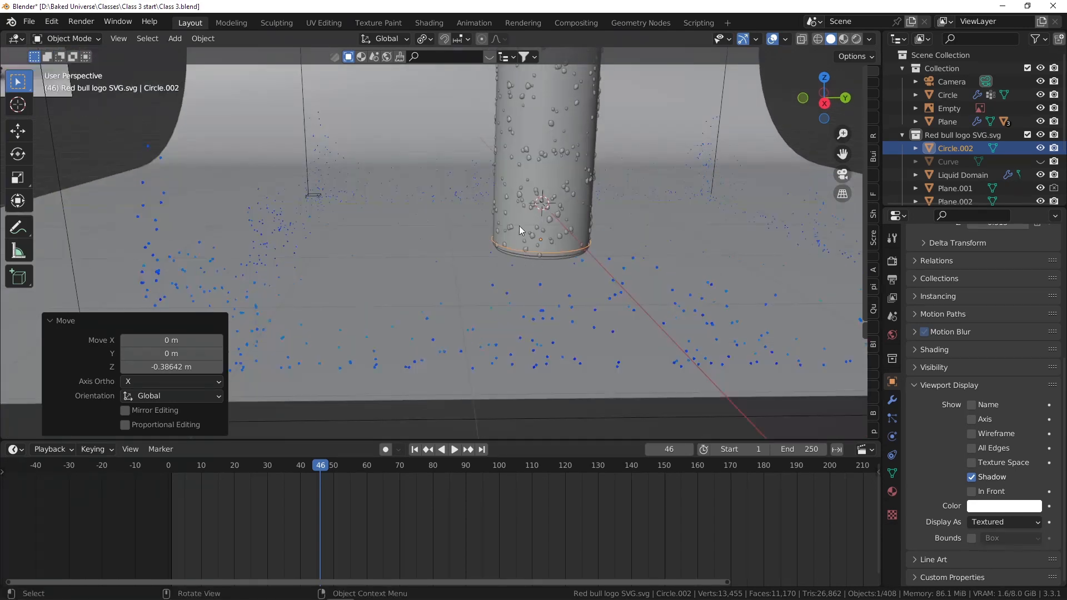
pyautogui.scroll(-1, 514, 223)
pyautogui.scroll(1, 531, 220)
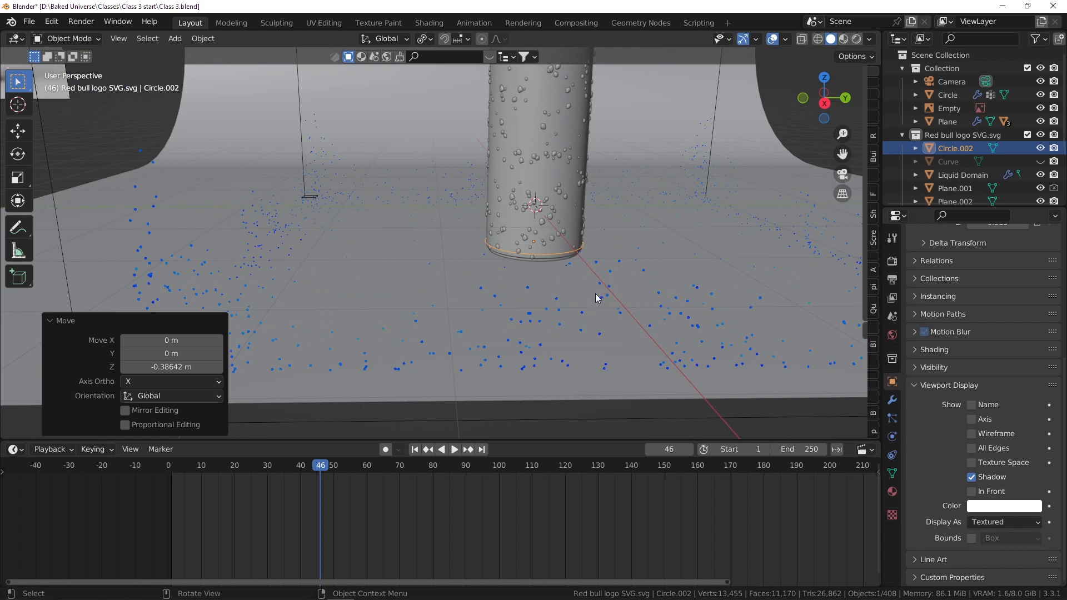
pyautogui.scroll(-1, 545, 234)
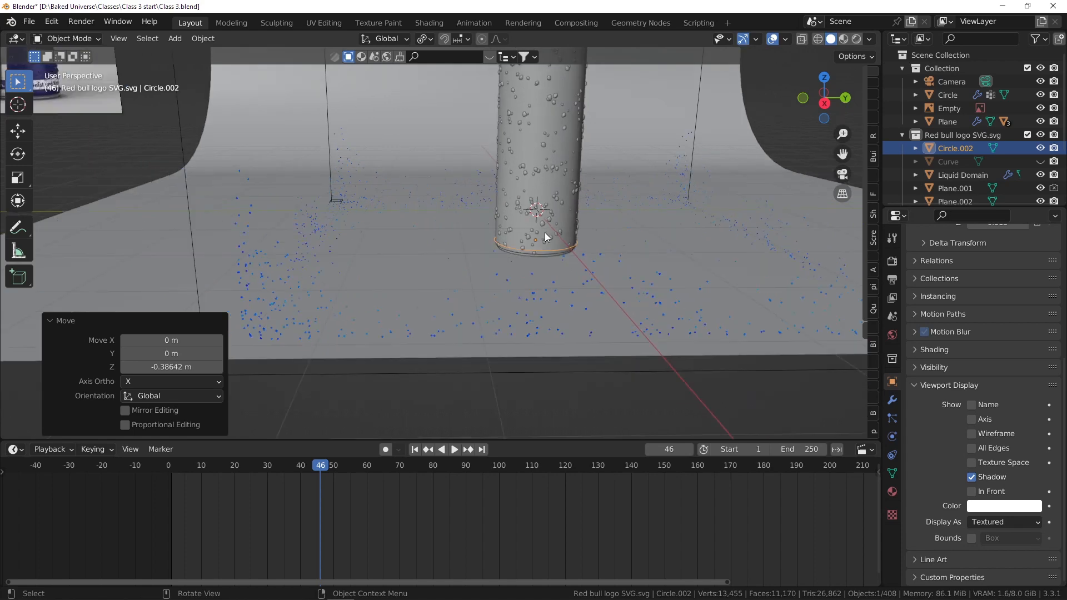
pyautogui.keyDown('shift'); pyautogui.moveTo(542, 222); pyautogui.dragTo(541, 182, button='middle'); pyautogui.keyUp('shift')
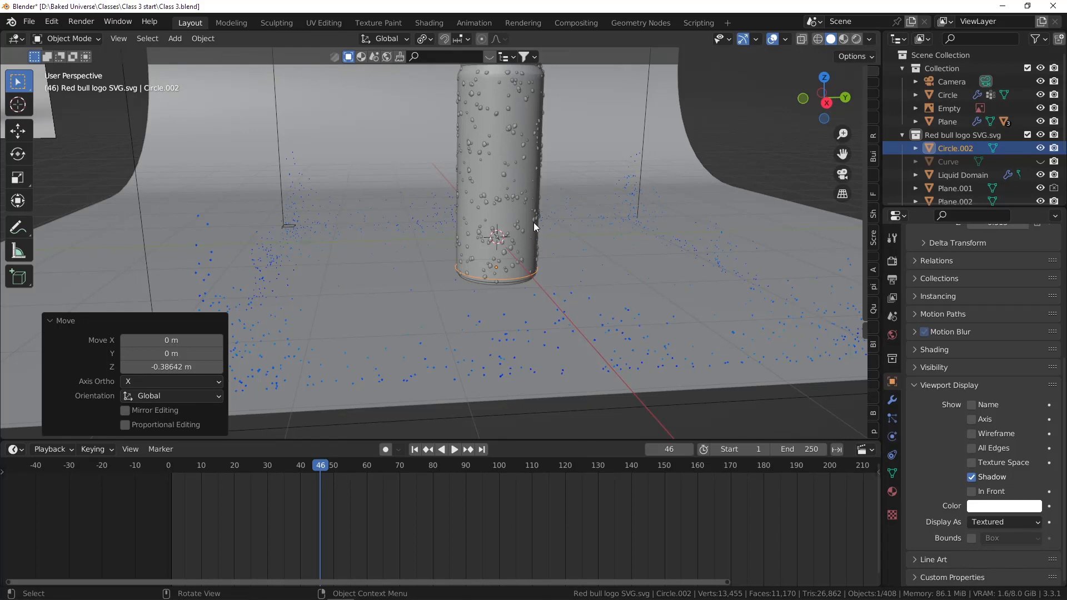
pyautogui.moveTo(503, 246)
pyautogui.mouseDown(button='middle')
pyautogui.moveTo(478, 268)
pyautogui.moveTo(487, 268)
pyautogui.moveTo(480, 259)
pyautogui.moveTo(498, 266)
pyautogui.moveTo(492, 251)
pyautogui.mouseUp(button='middle')
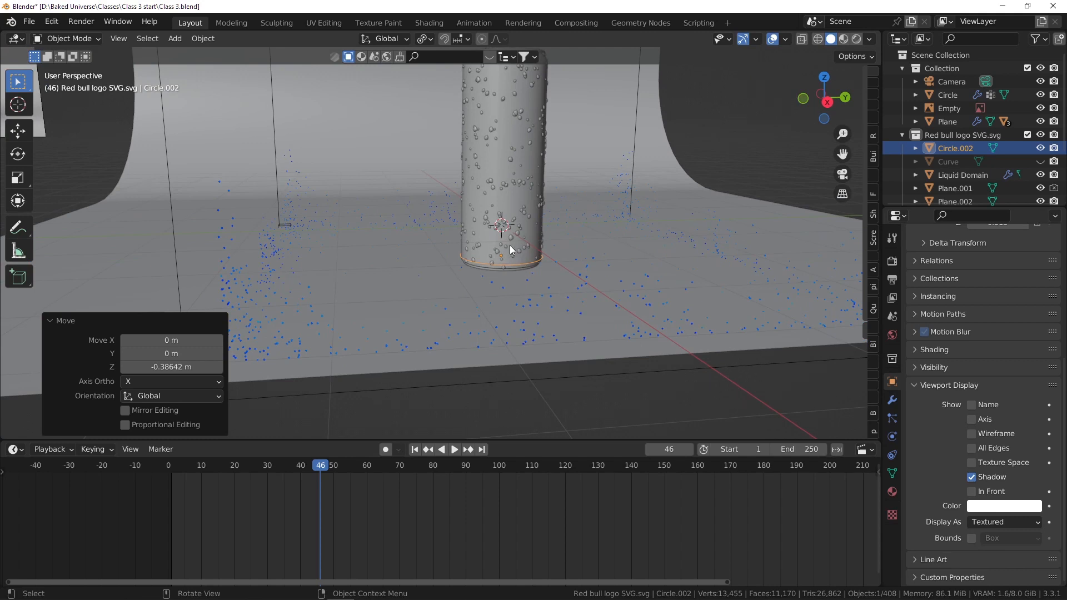
# - In Edit Mode, extrude the circle's edges outward by a scale of about 2.18 to form a flat ring around the can
pyautogui.scroll(2, 507, 238)
pyautogui.press('Tab')
pyautogui.scroll(3, 508, 261)
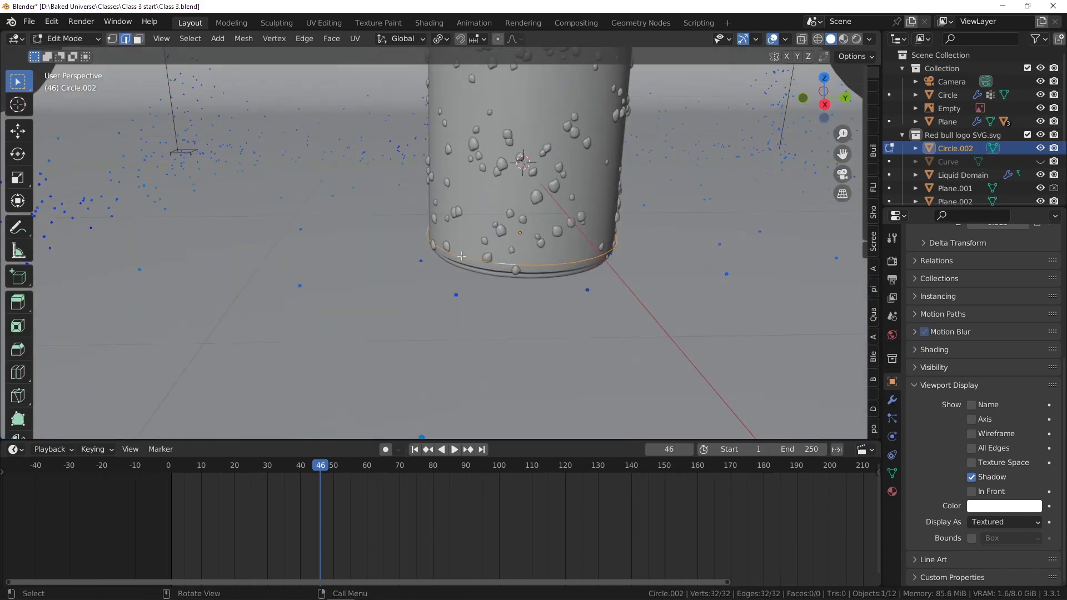
pyautogui.scroll(1, 461, 256)
pyautogui.scroll(-8, 461, 255)
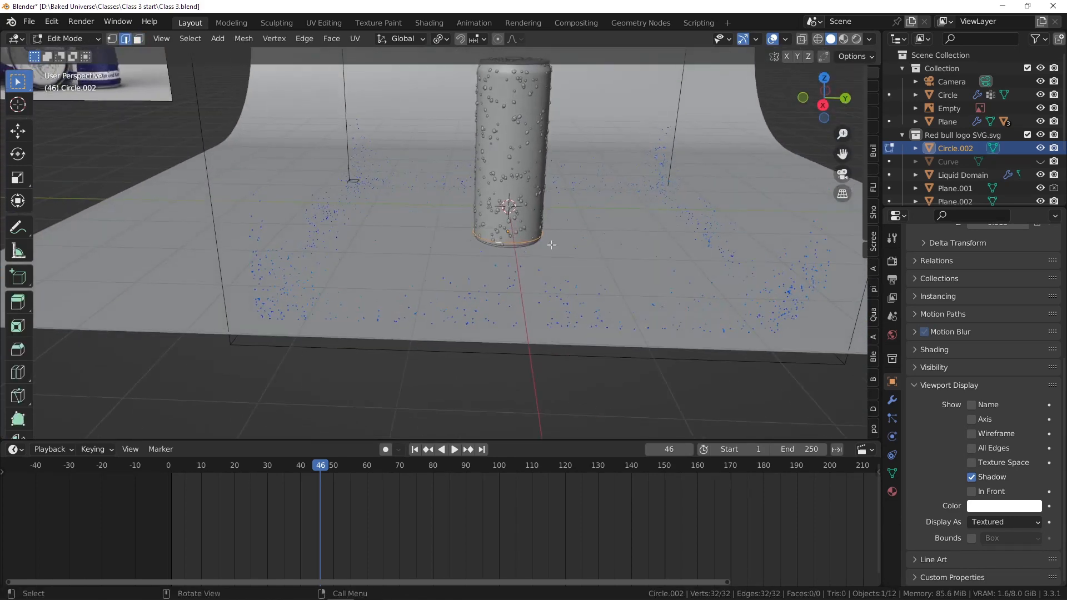
pyautogui.press('e')
pyautogui.press('s')
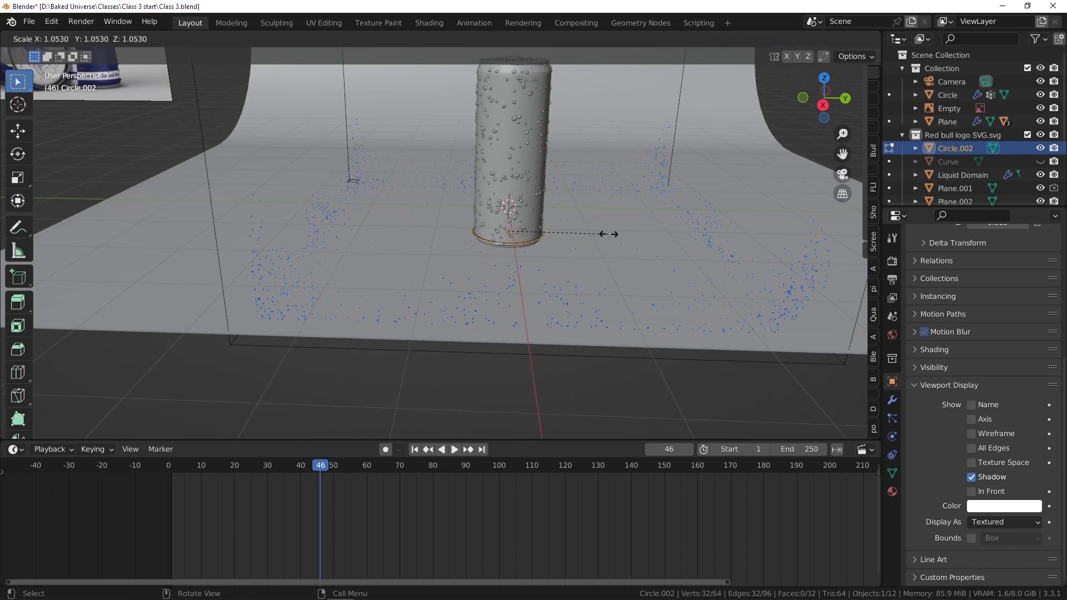
pyautogui.click(708, 281)
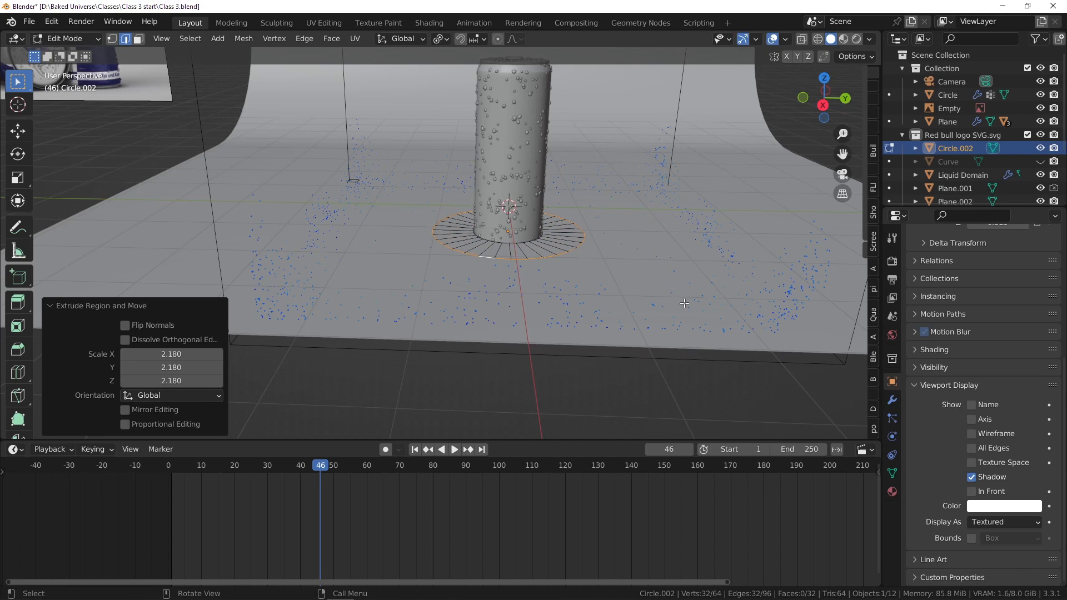
# - Extrude the ring's outer edge up about 0.53 m along Z and flare the rim by scaling it about 1.391
pyautogui.press('e')
pyautogui.press('z')
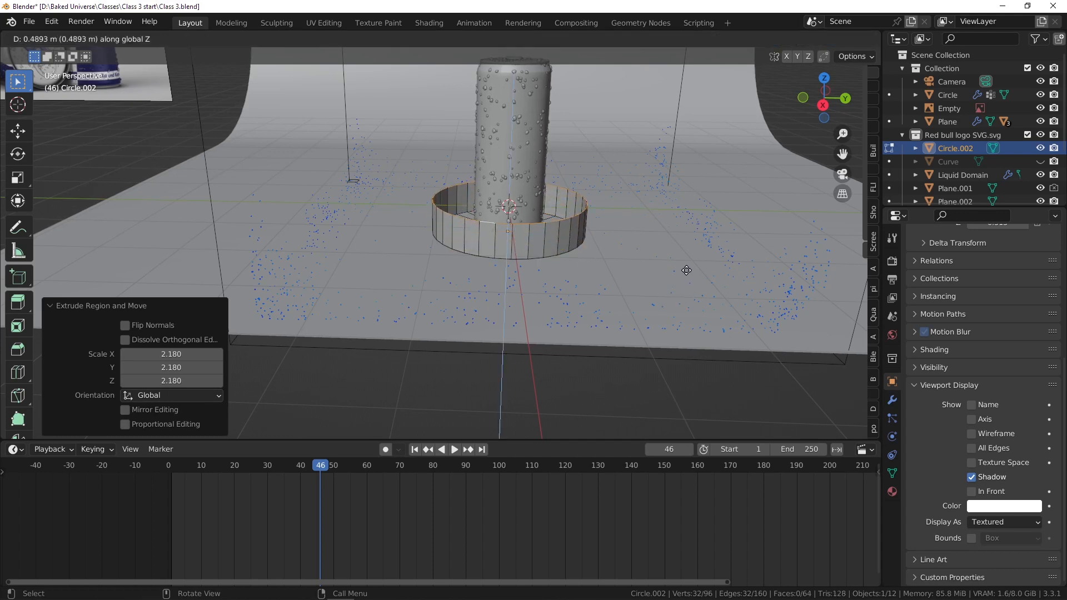
pyautogui.click(687, 270)
pyautogui.press('s')
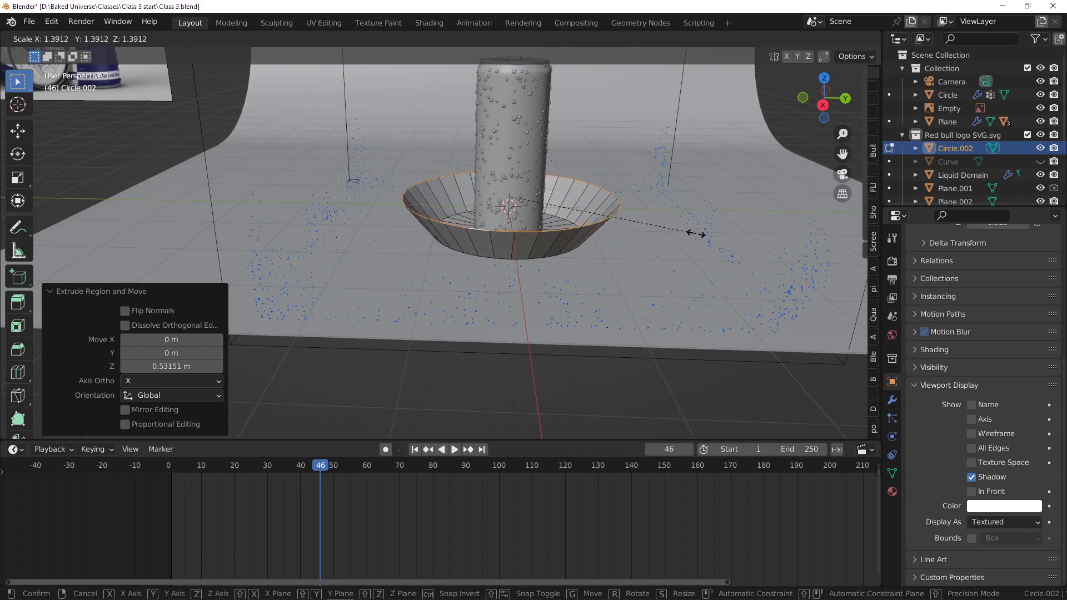
pyautogui.click(696, 234)
# - Bevel the edge loop between the bowl's floor and wall with a width of about 0.734 m and 6 segments
pyautogui.scroll(6, 564, 223)
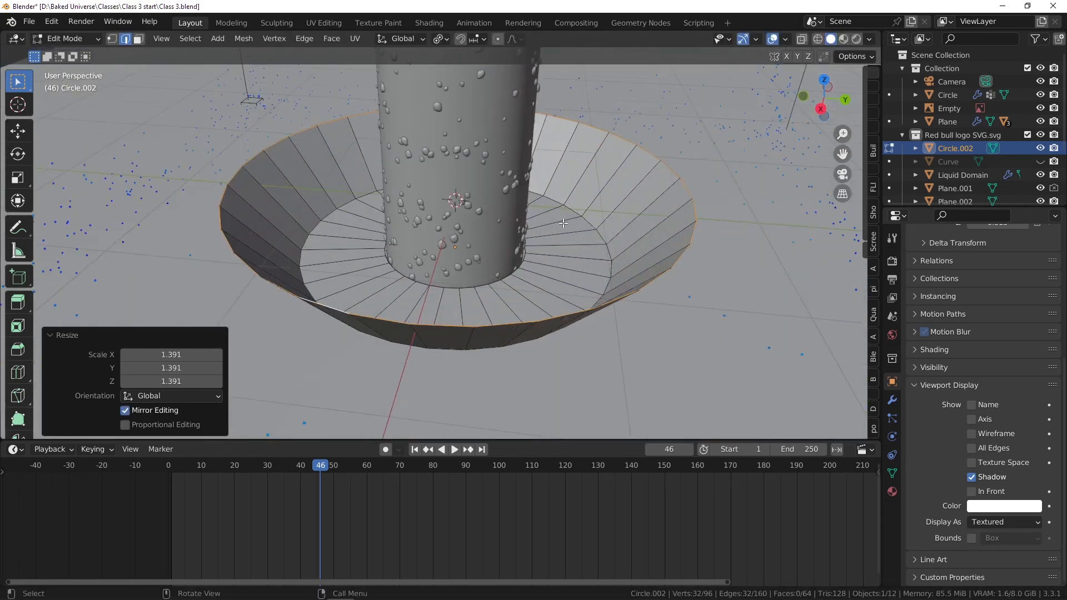
pyautogui.scroll(1, 570, 207)
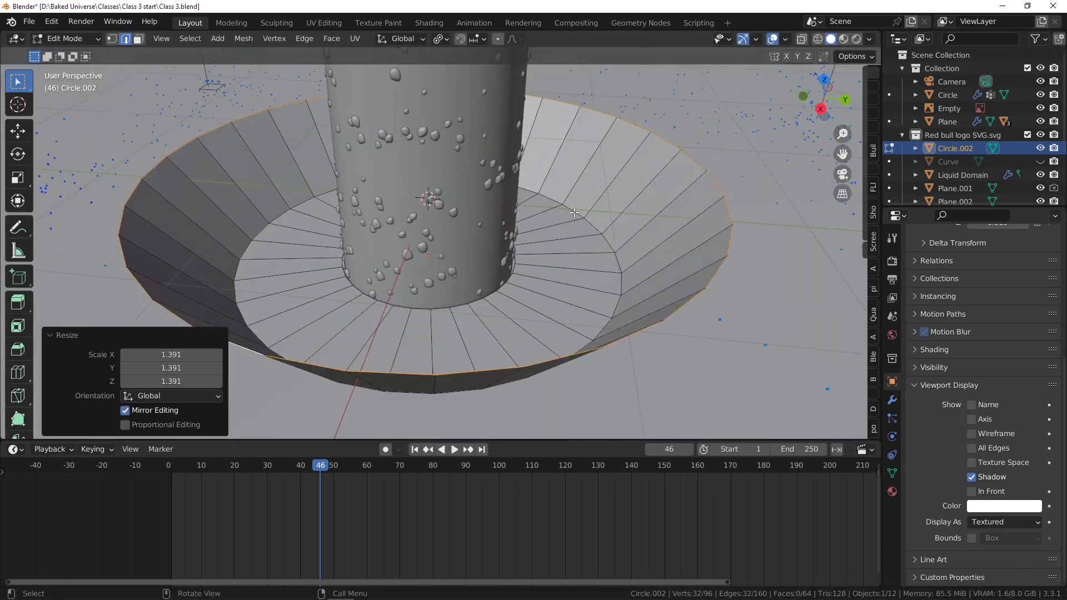
pyautogui.keyDown('alt'); pyautogui.click(578, 208); pyautogui.keyUp('alt')
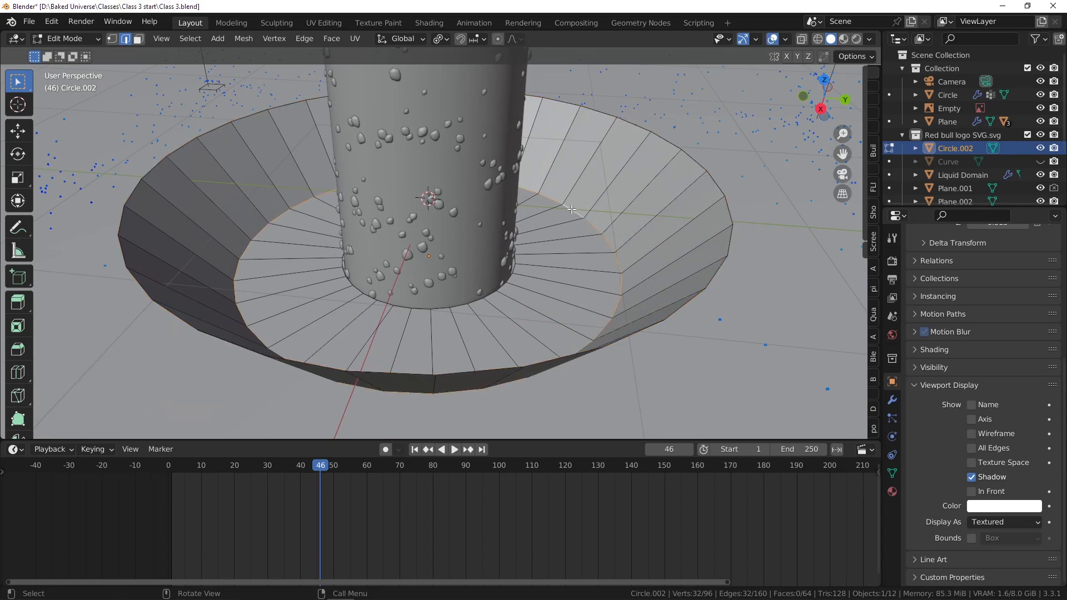
pyautogui.scroll(-1, 581, 212)
pyautogui.hotkey('ctrl', 'b')
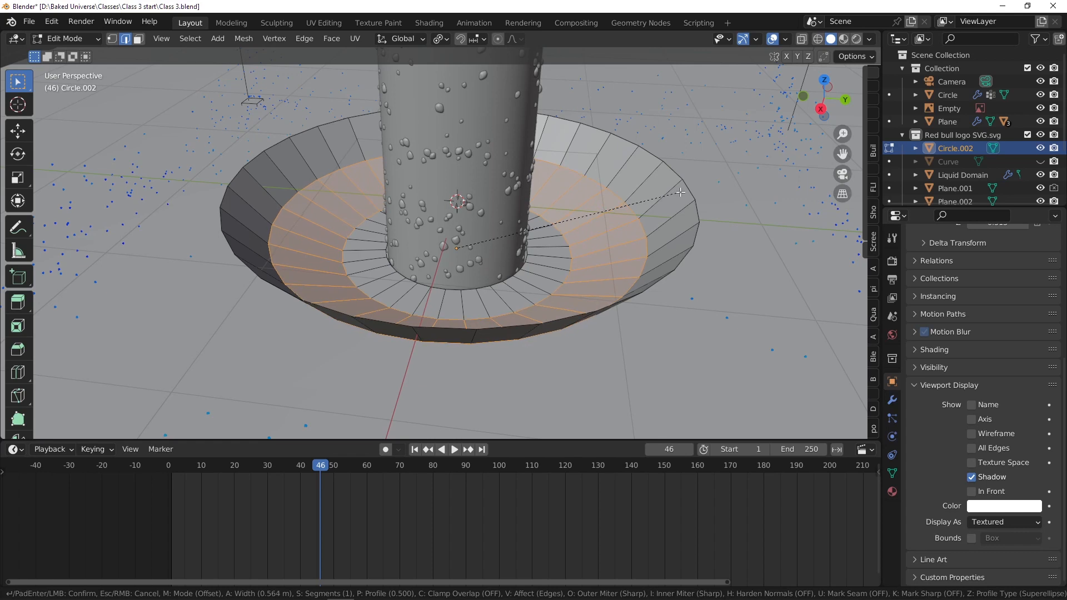
pyautogui.scroll(4, 680, 192)
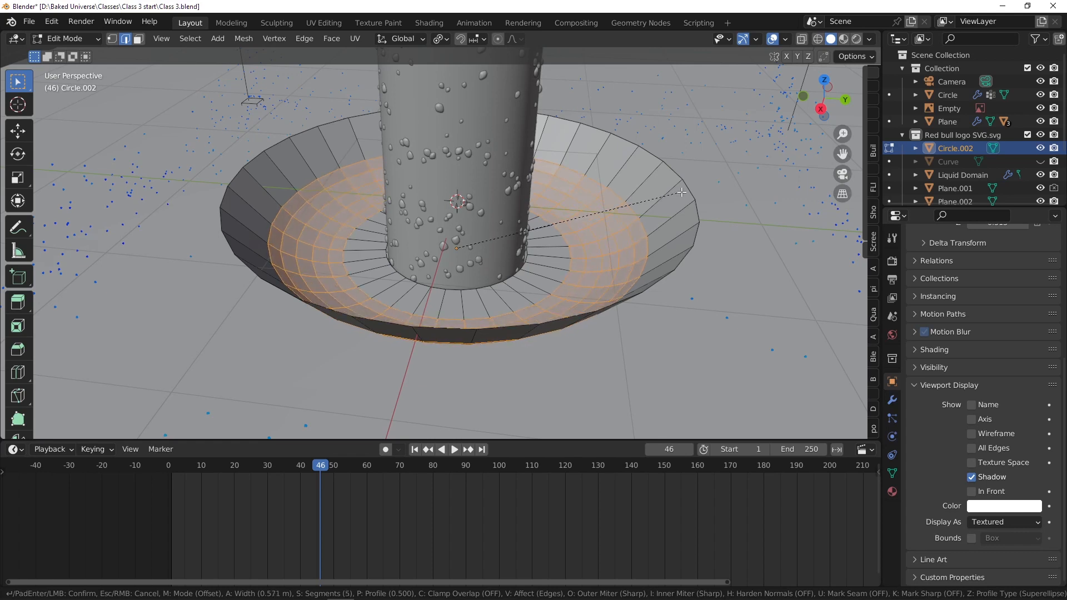
pyautogui.scroll(1, 687, 192)
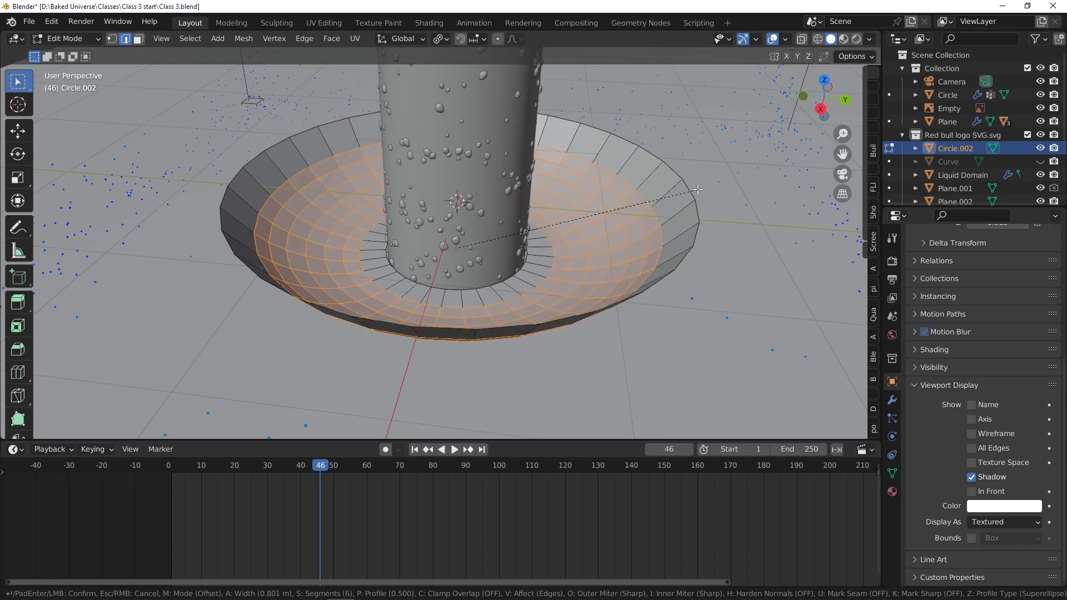
pyautogui.click(692, 190)
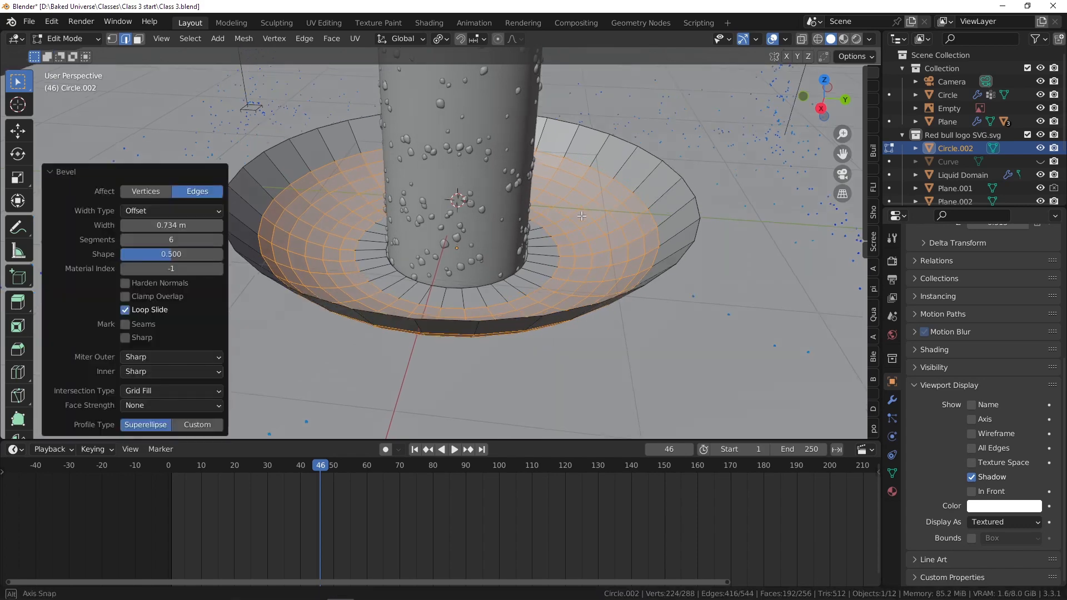
# - Return to Object Mode and apply Shade Auto Smooth to the bowl around the can
pyautogui.scroll(-2, 588, 212)
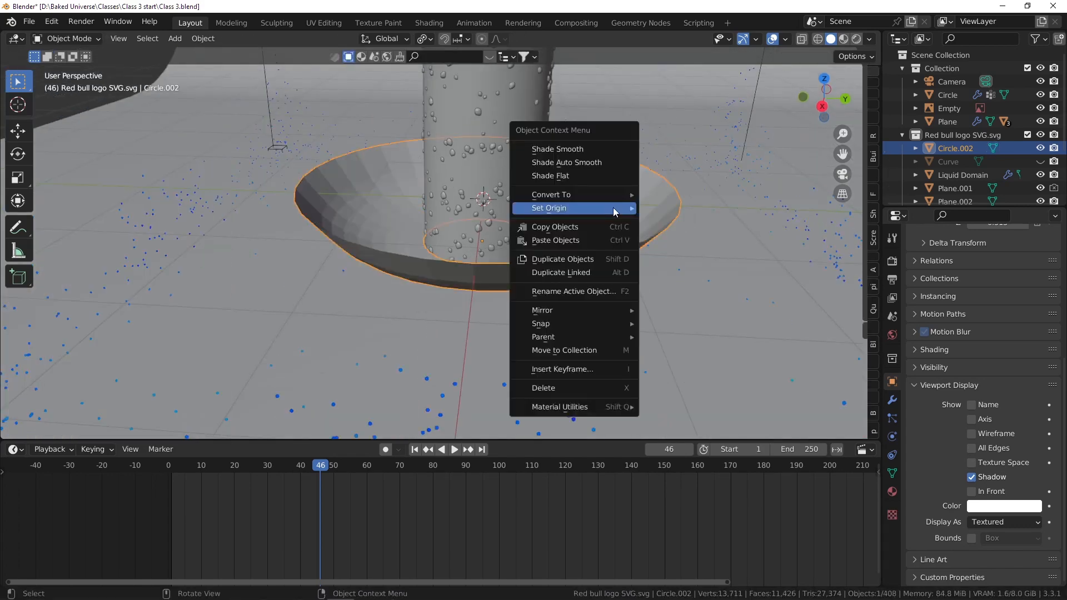
pyautogui.click(578, 163)
pyautogui.moveTo(589, 189); pyautogui.dragTo(549, 228, button='middle')
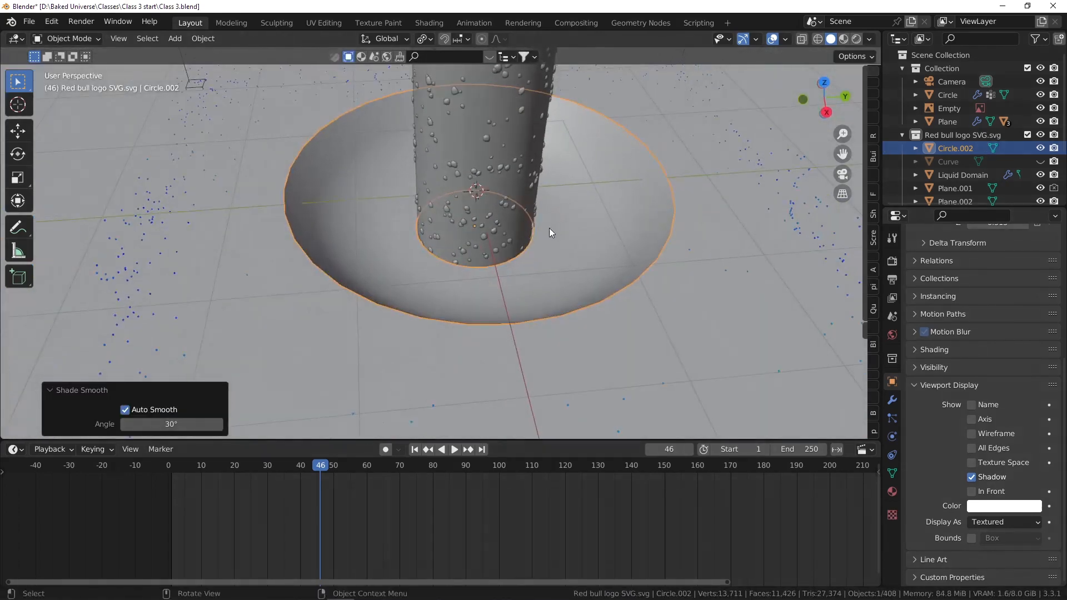
# - In Edit Mode, fill the bowl's inner edge loop at the can's base with a face, then return to Object Mode
pyautogui.moveTo(431, 245); pyautogui.dragTo(423, 233, button='middle')
pyautogui.scroll(2, 431, 236)
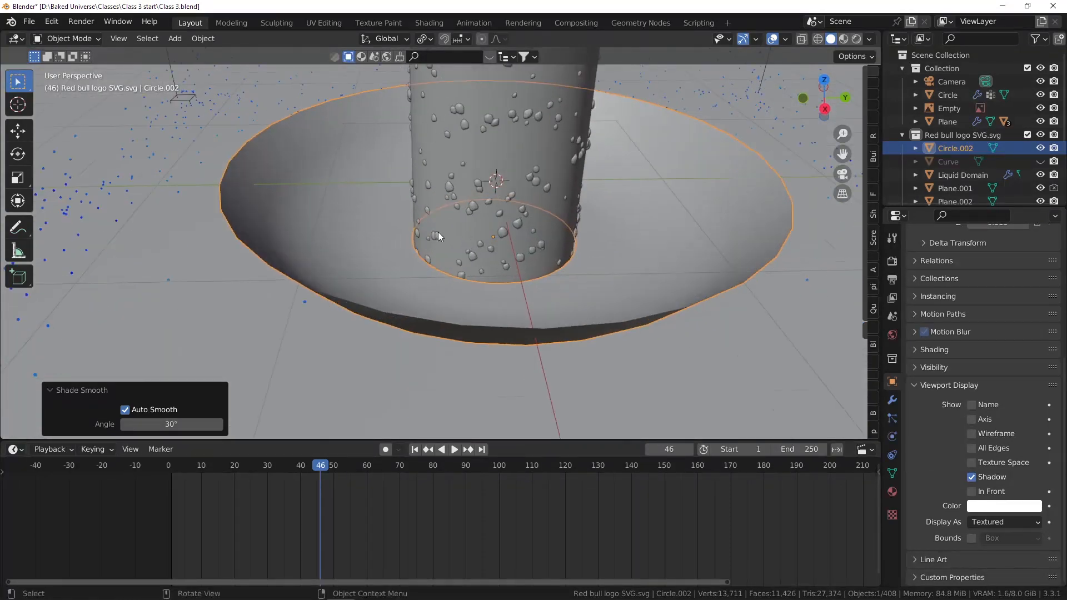
pyautogui.scroll(-4, 445, 239)
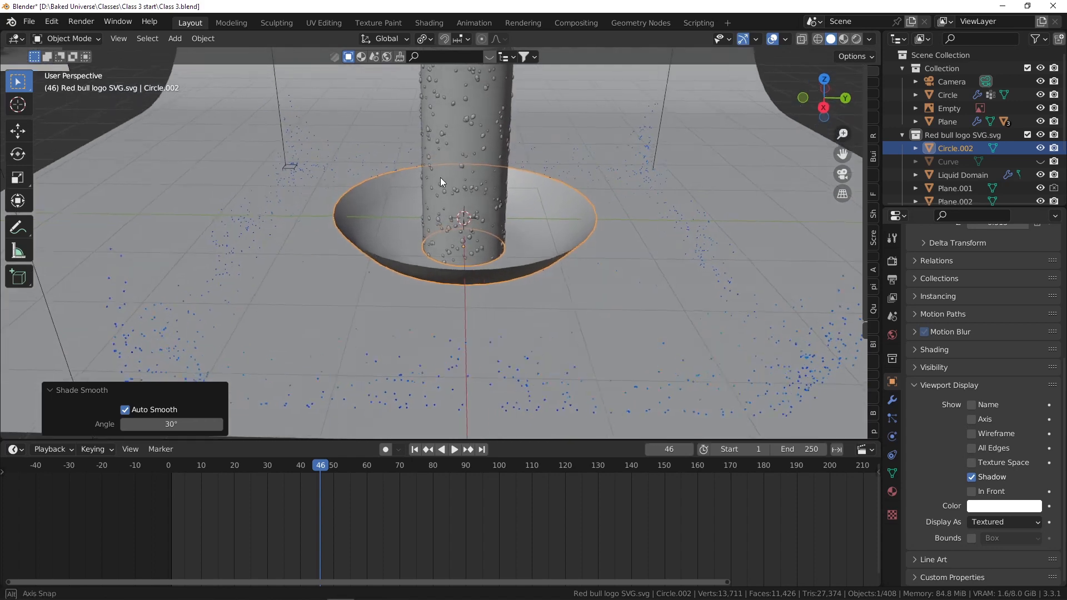
pyautogui.press('Tab')
pyautogui.scroll(5, 439, 258)
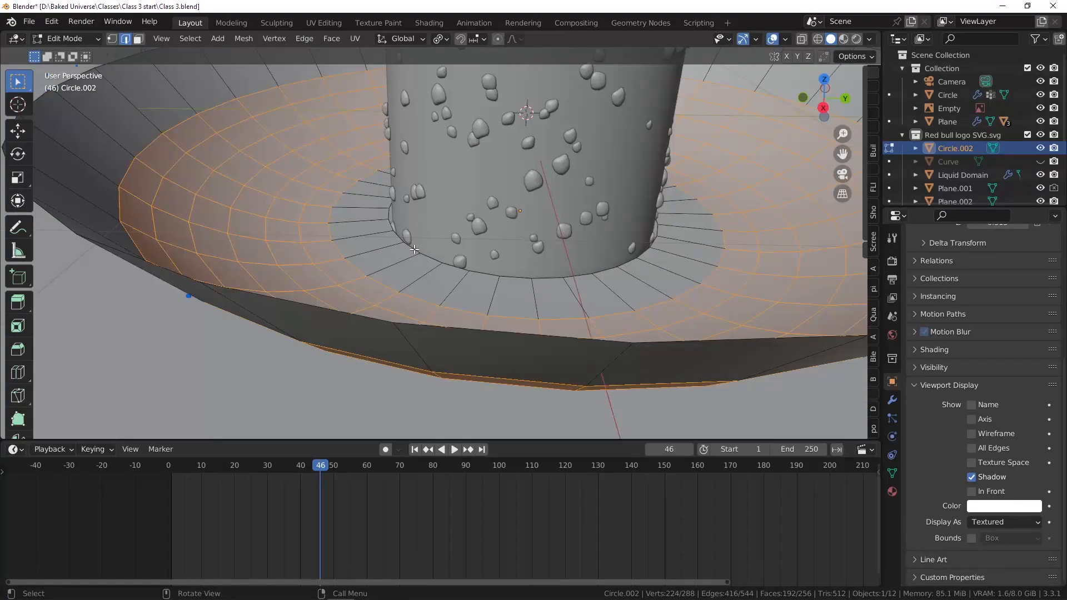
pyautogui.keyDown('alt'); pyautogui.click(415, 251); pyautogui.keyUp('alt')
pyautogui.press('f')
pyautogui.press('Tab')
pyautogui.scroll(-5, 455, 239)
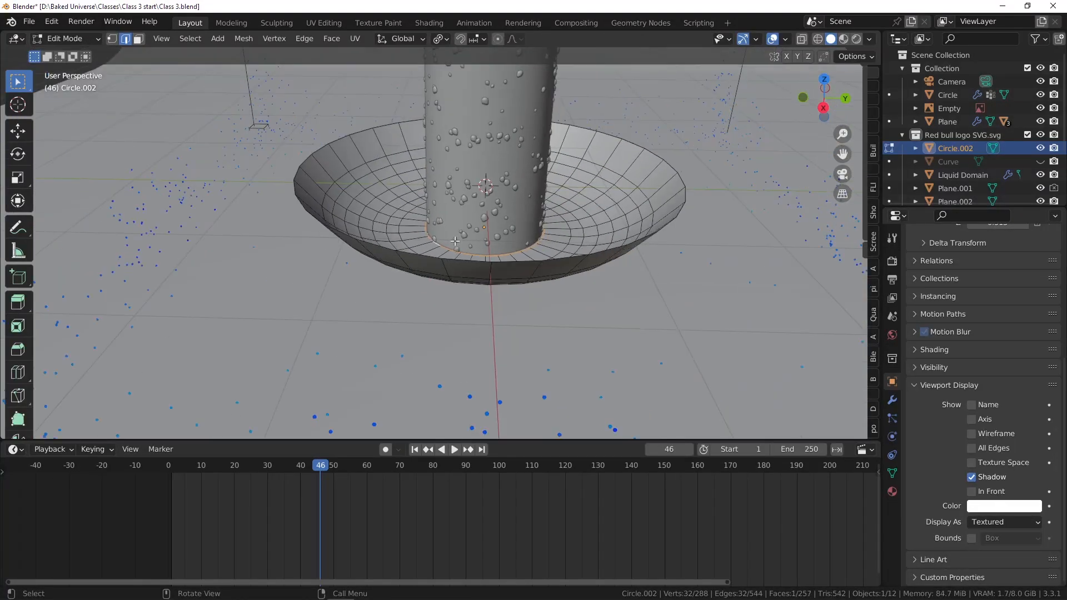
pyautogui.moveTo(481, 244); pyautogui.dragTo(479, 237, button='middle')
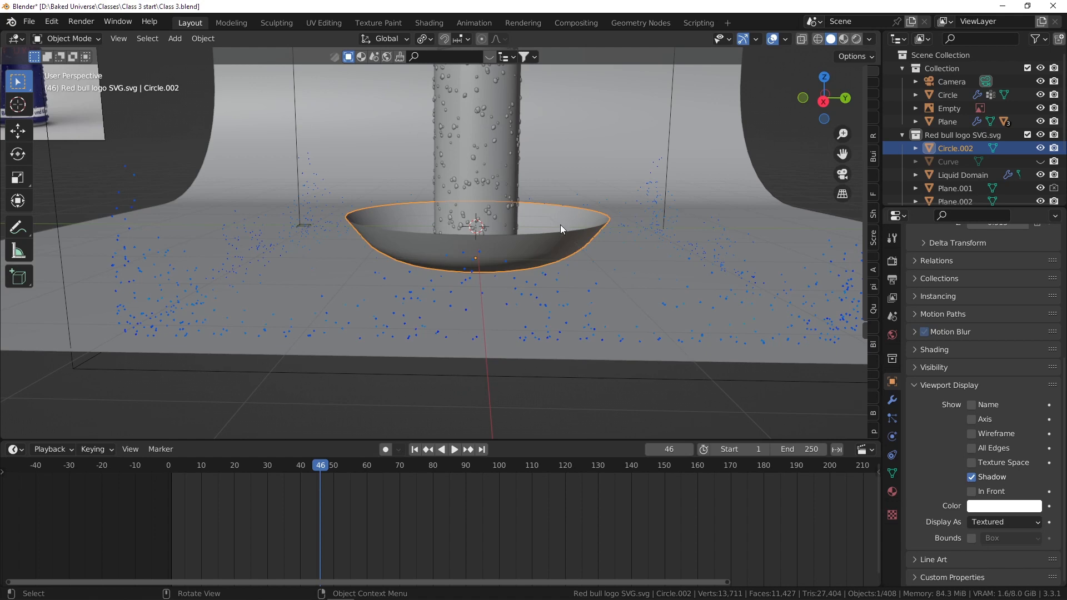
# - In Edit Mode, select the whole bowl mesh and extrude it downward about 0.77 m to give it thickness
pyautogui.press('Tab')
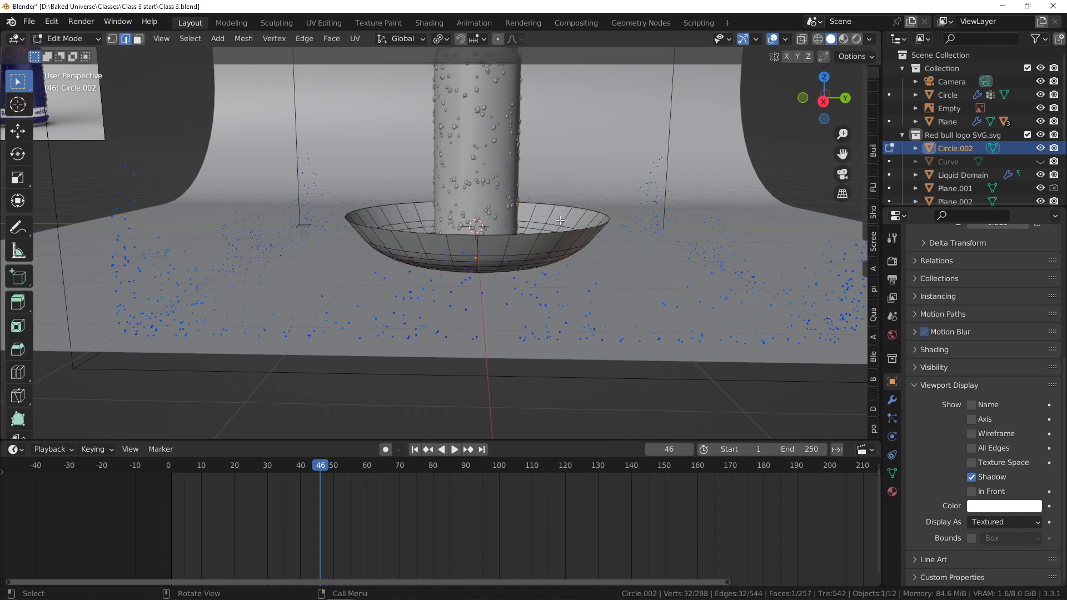
pyautogui.press('a')
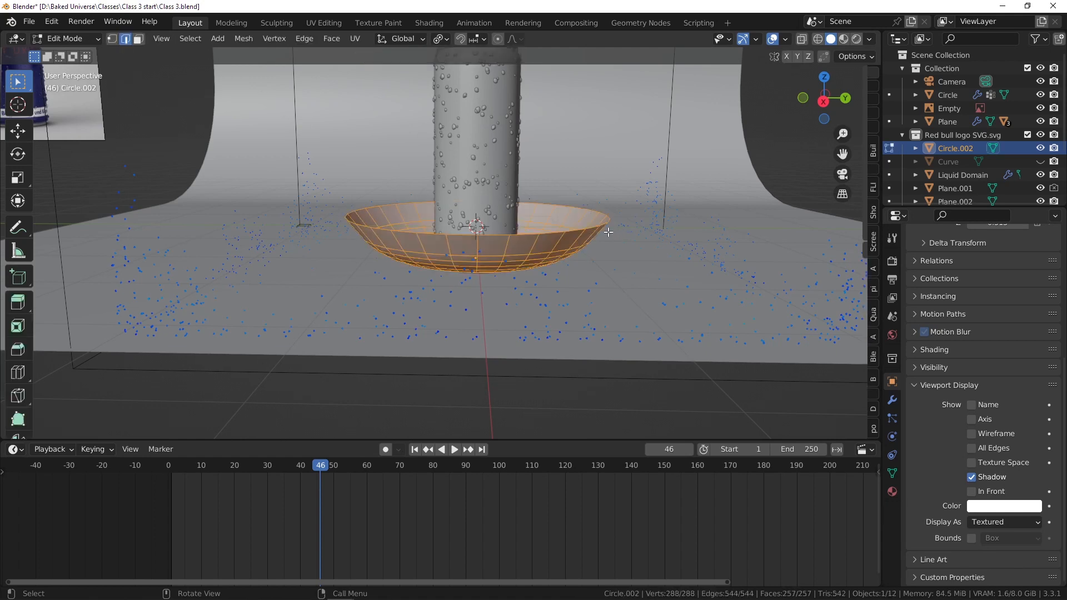
pyautogui.press('e')
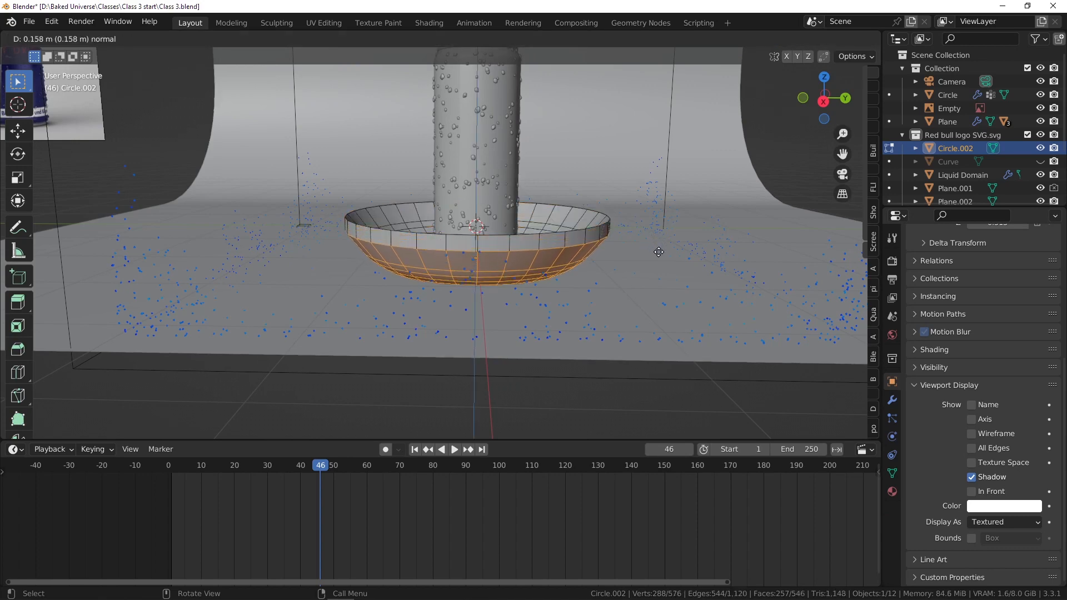
pyautogui.click(665, 300)
pyautogui.moveTo(664, 300); pyautogui.dragTo(746, 250, button='middle')
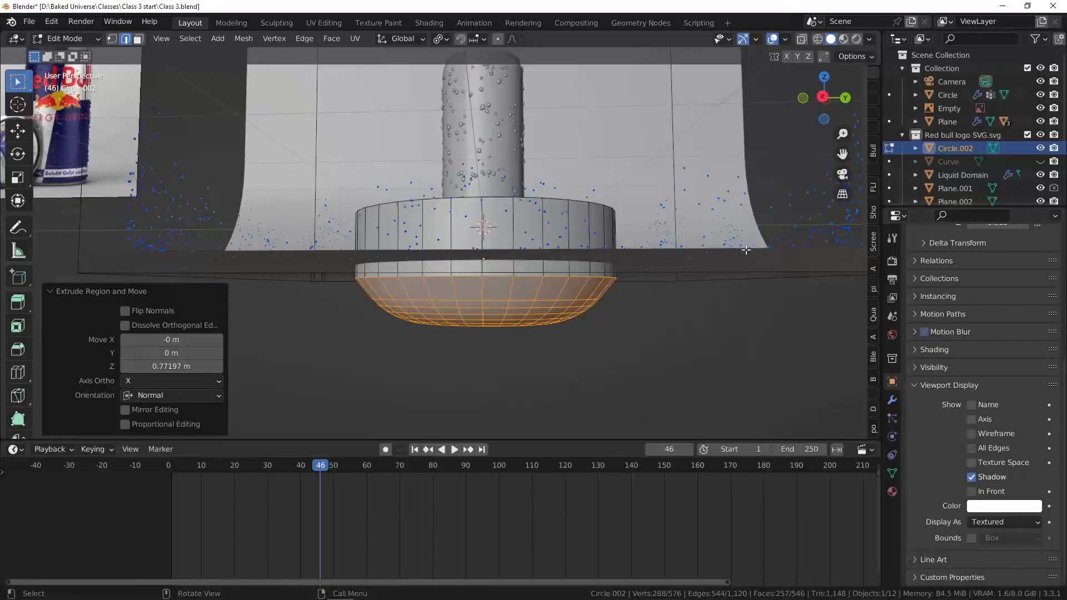
# - Flatten the extruded underside of the bowl by scaling it to 0 along Z
pyautogui.press('s')
pyautogui.press('z')
pyautogui.press('0')
pyautogui.press('Return')
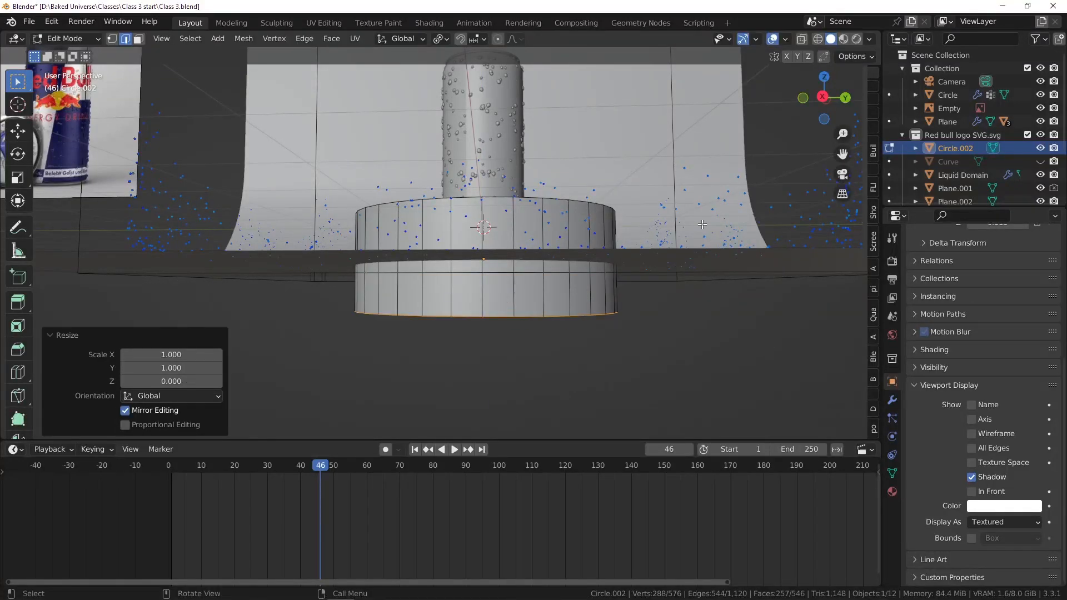
# - Raise the flat underside along Z by about 0.56 m to make the bowl shallower, then return to Object Mode
pyautogui.moveTo(610, 285); pyautogui.dragTo(587, 292, button='middle')
pyautogui.press('g')
pyautogui.press('z')
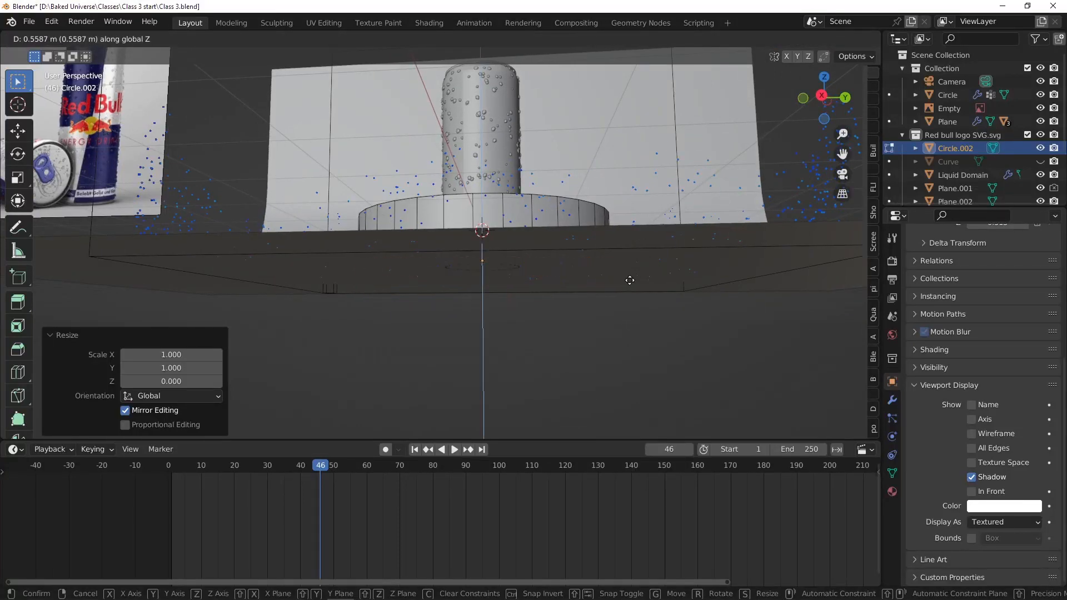
pyautogui.click(631, 281)
pyautogui.moveTo(630, 280); pyautogui.dragTo(516, 243, button='middle')
pyautogui.press('Tab')
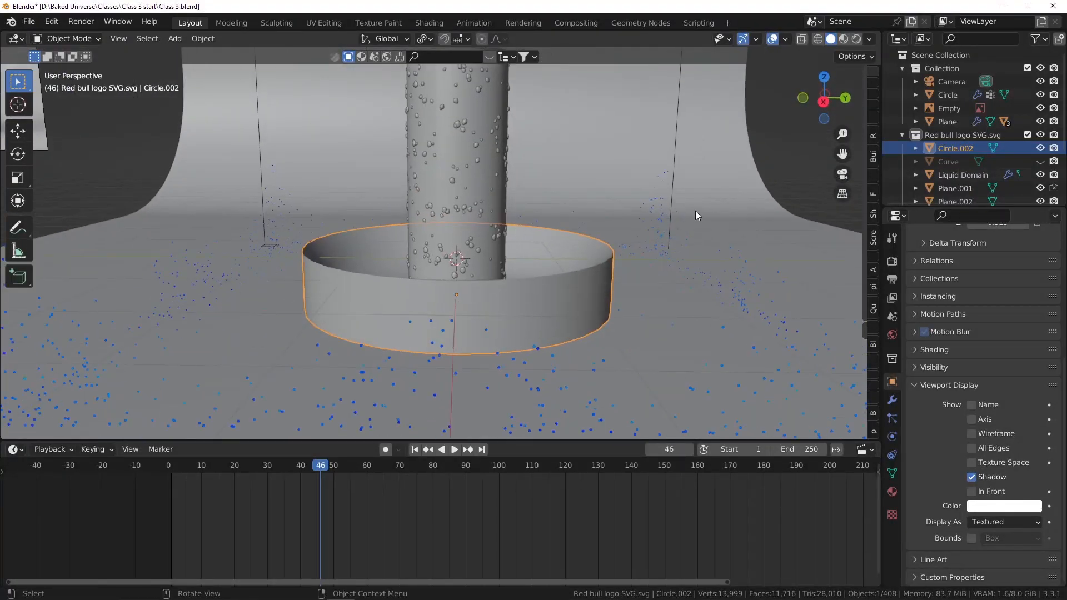
pyautogui.scroll(-5, 653, 204)
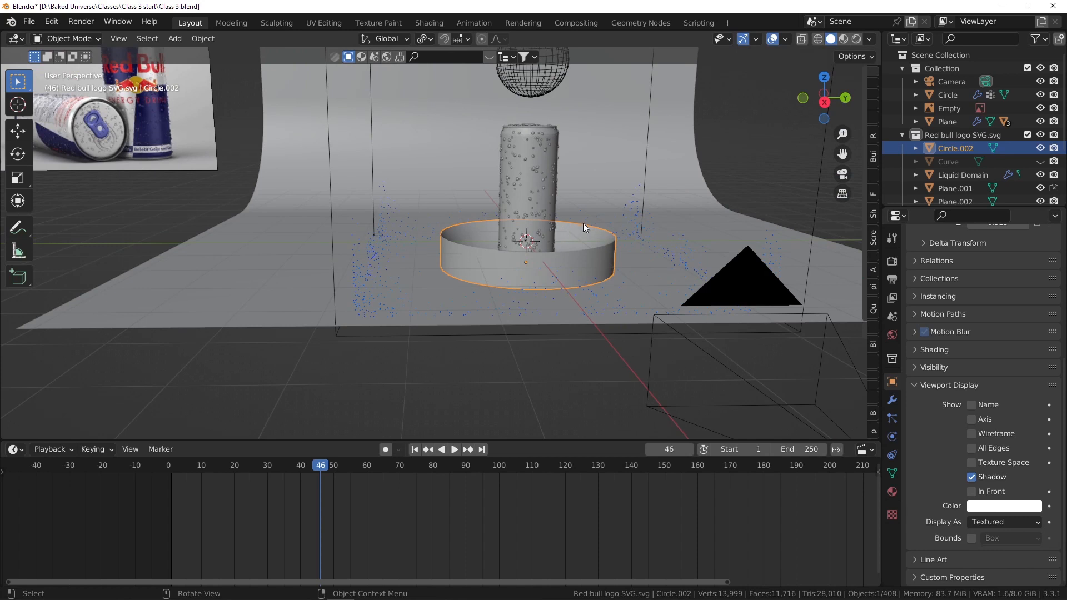
pyautogui.scroll(2, 583, 222)
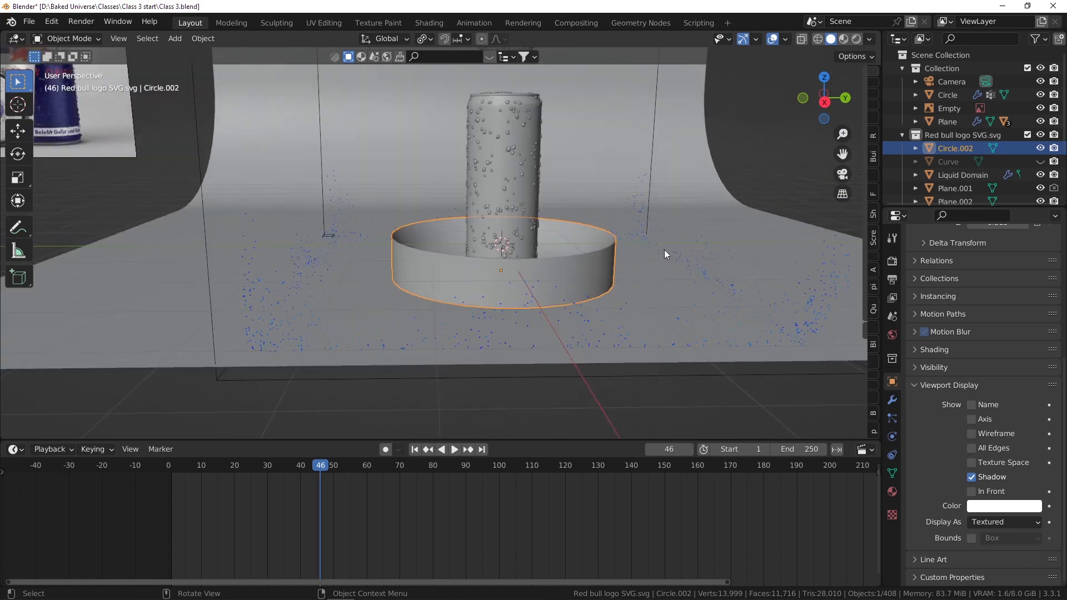
# - Add Fluid physics to the bowl and set its type to Effector, keeping the Collision effector type
pyautogui.click(893, 436)
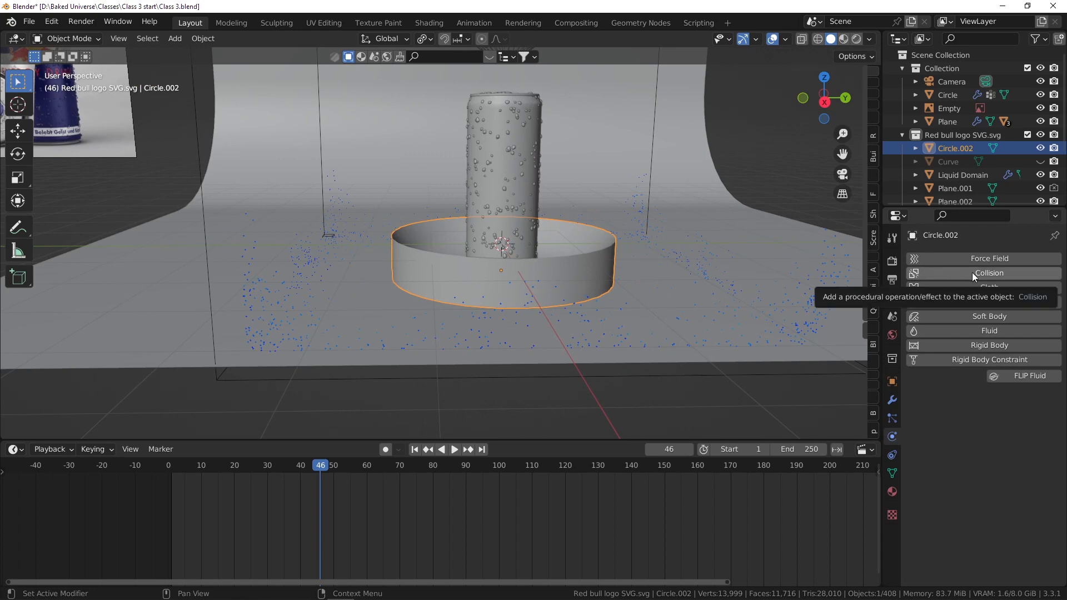
pyautogui.click(960, 333)
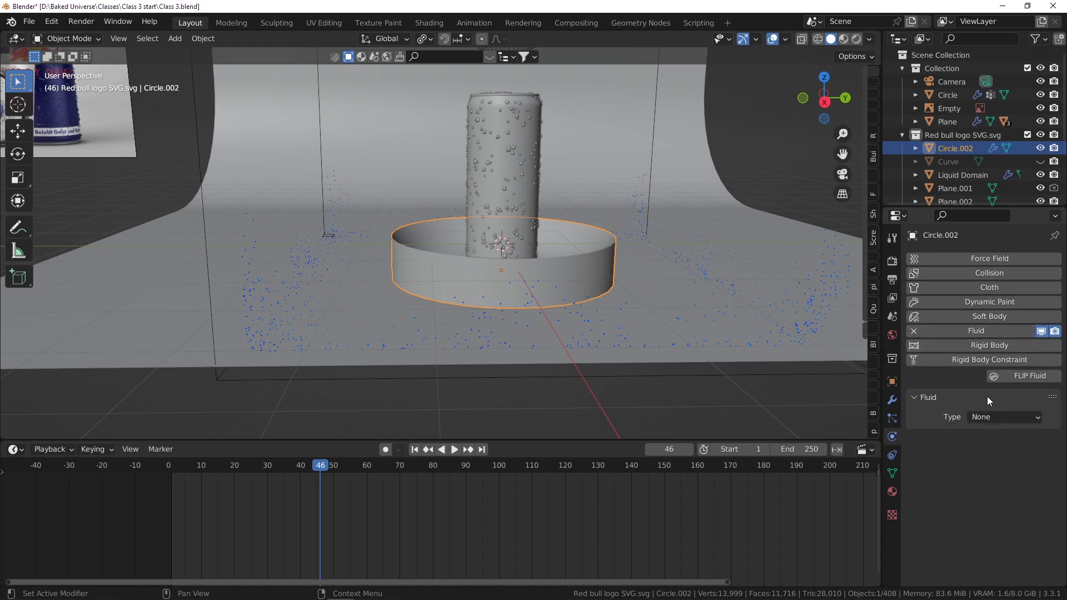
pyautogui.click(993, 418)
pyautogui.click(1000, 473)
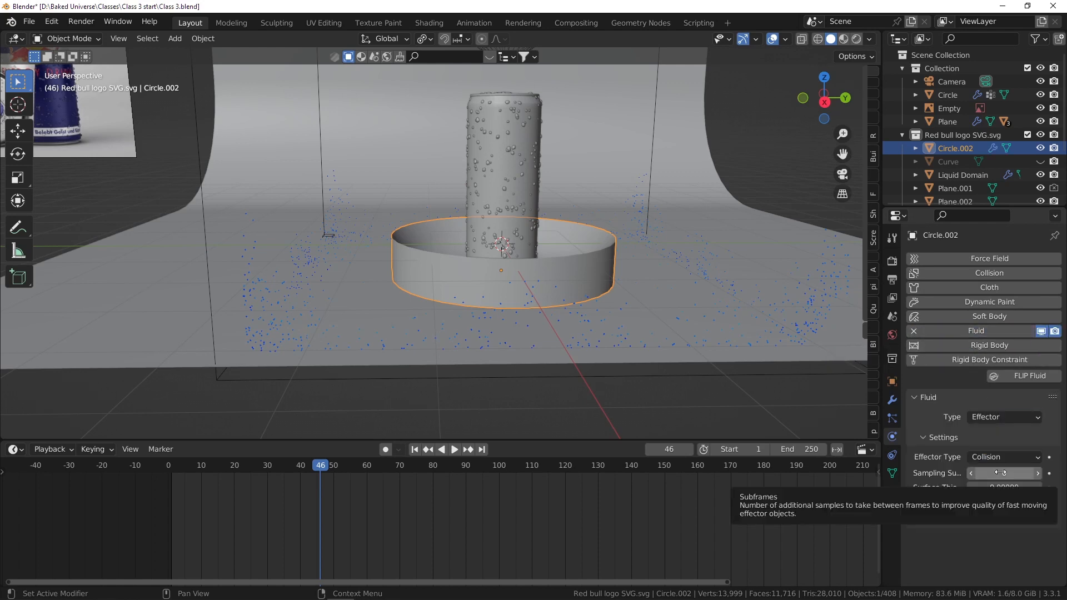
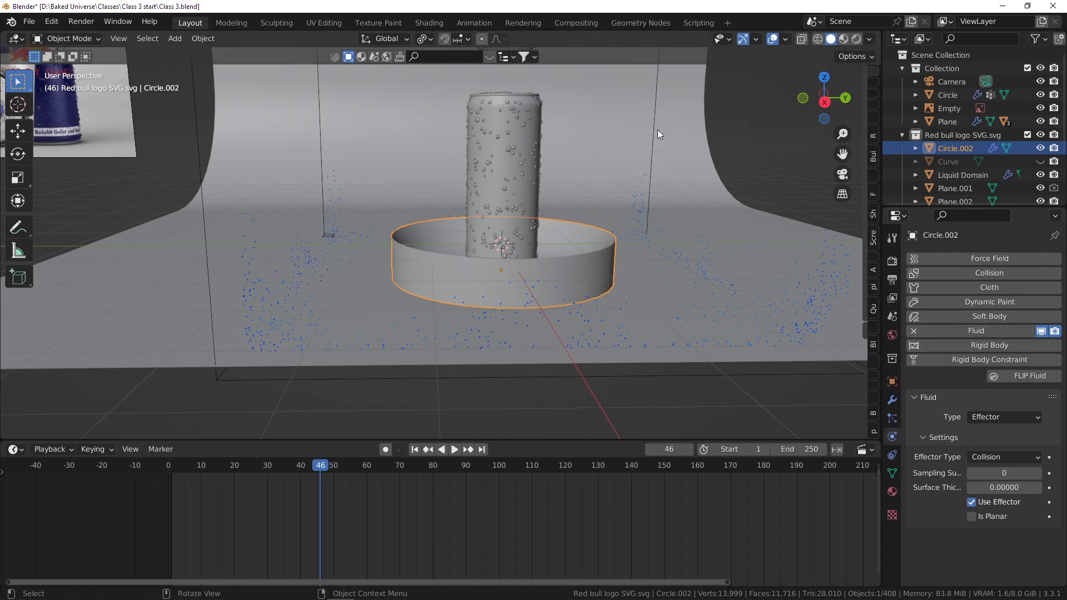
pyautogui.click(988, 458)
# - Play the liquid simulation from frame 1 to check how the particles fall over the can into the bowl
pyautogui.scroll(2, 656, 285)
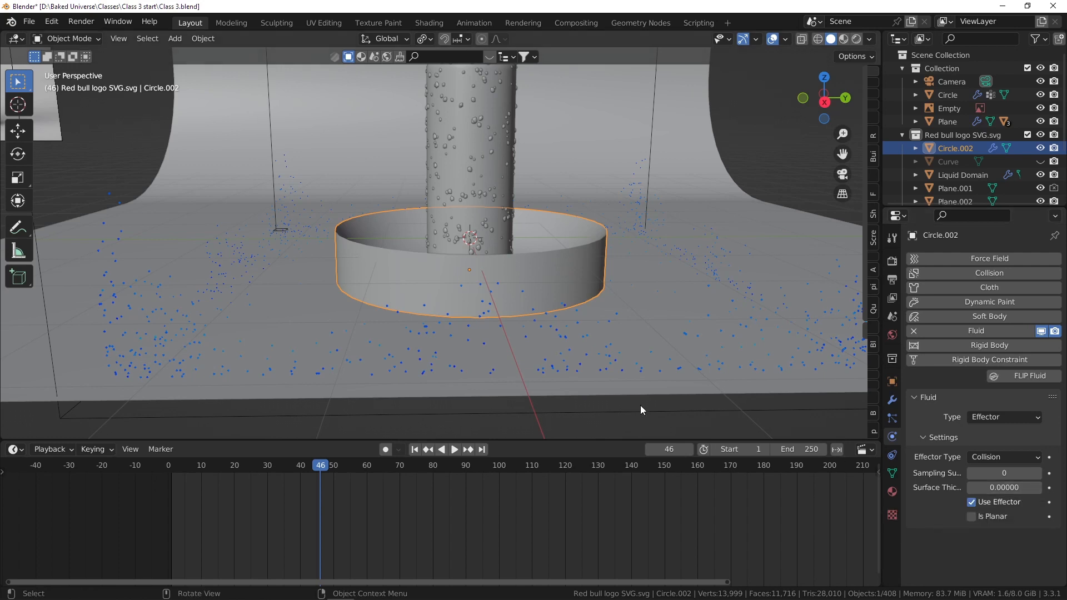
pyautogui.scroll(-1, 635, 373)
pyautogui.scroll(1, 579, 289)
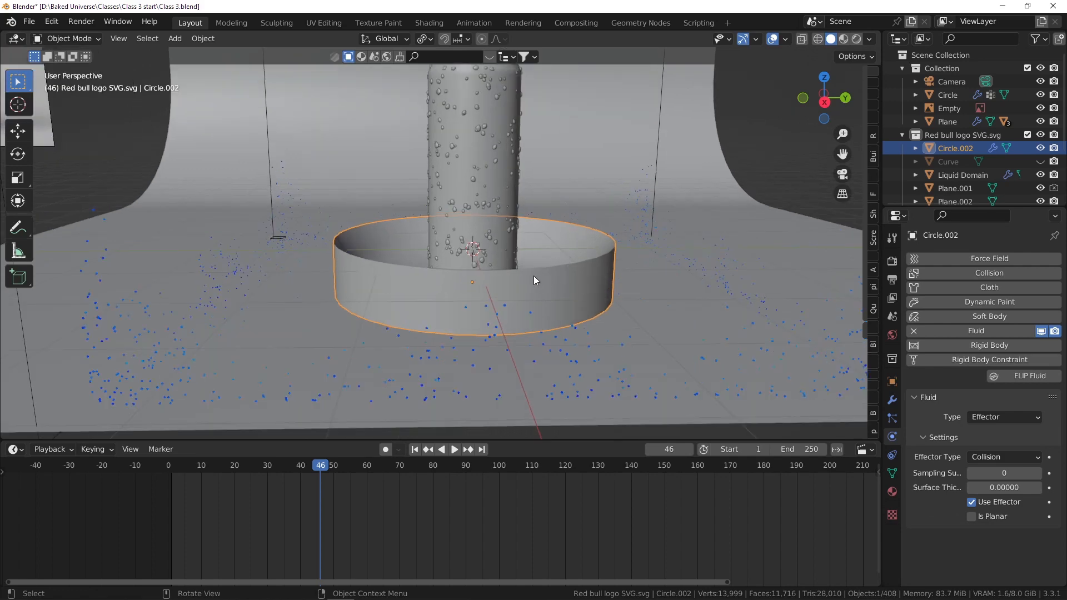
pyautogui.moveTo(534, 276); pyautogui.dragTo(547, 279, button='middle')
pyautogui.scroll(-2, 547, 279)
pyautogui.scroll(1, 535, 256)
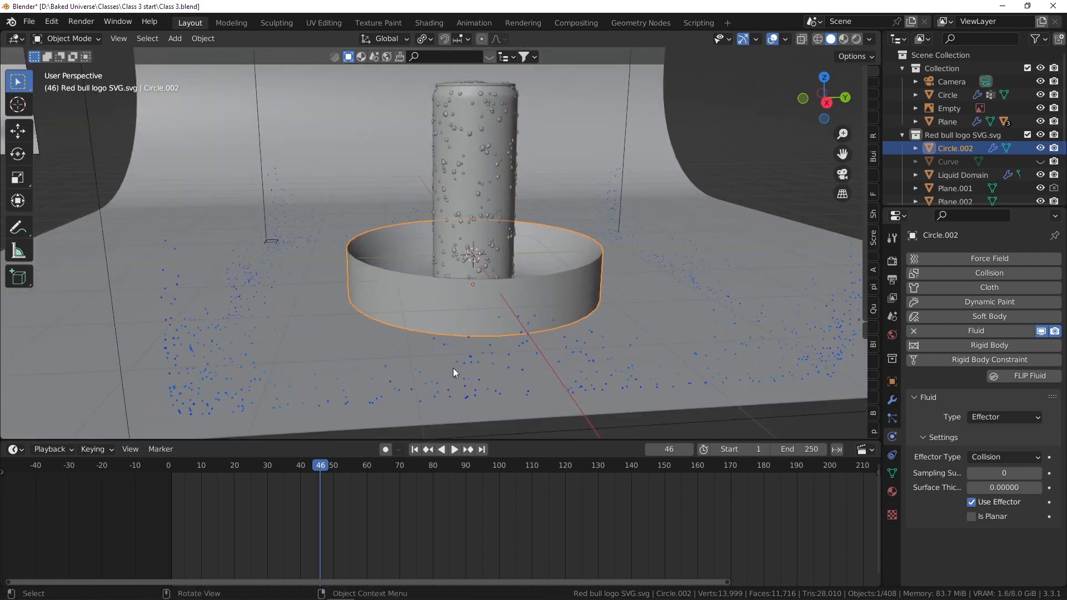
pyautogui.click(414, 449)
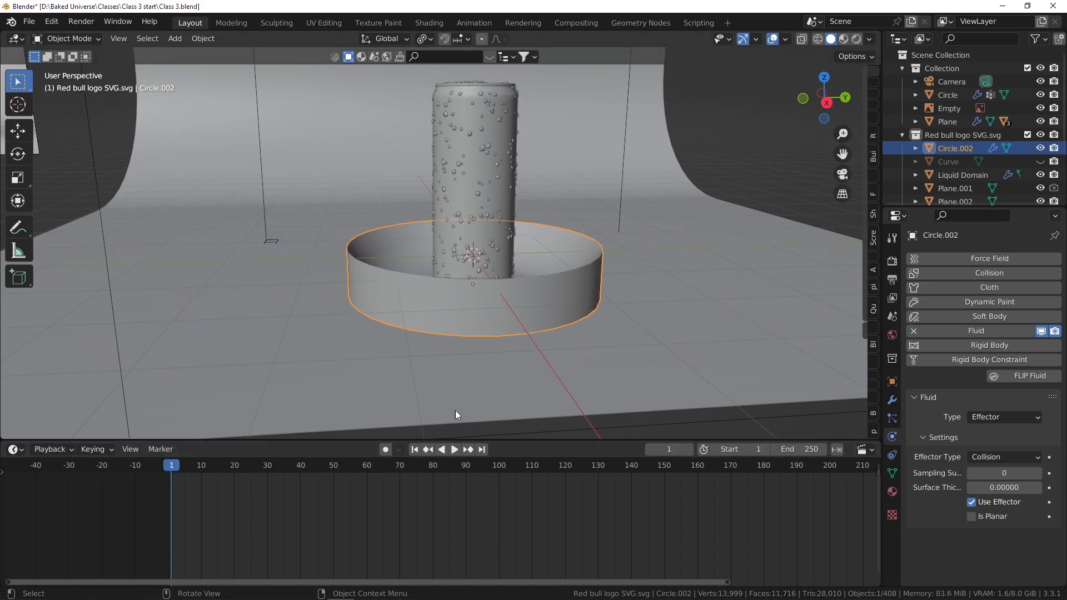
pyautogui.scroll(-3, 522, 284)
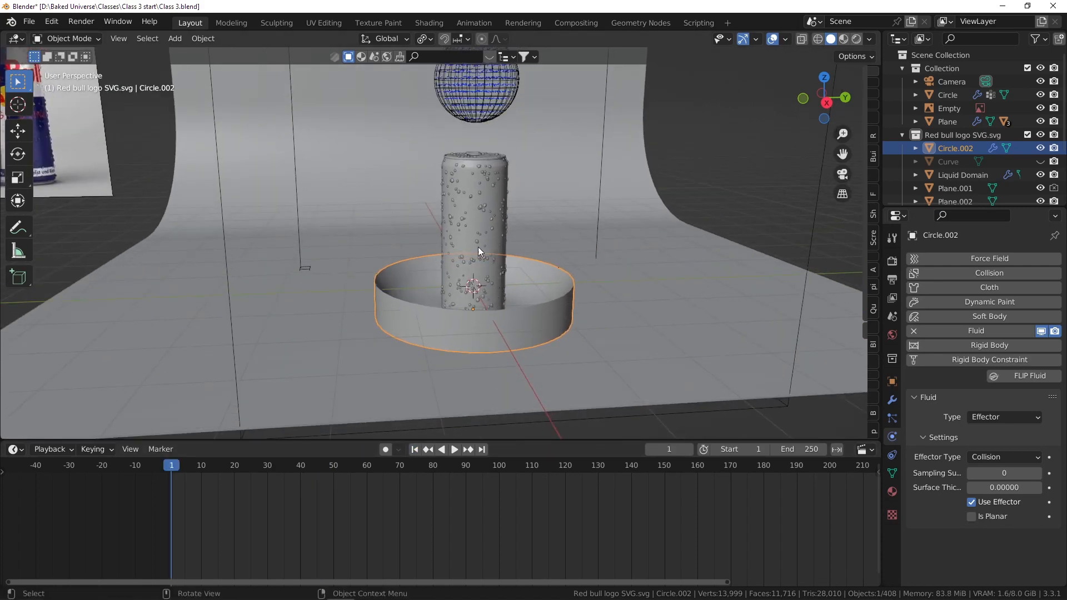
pyautogui.scroll(1, 495, 274)
pyautogui.scroll(-1, 470, 249)
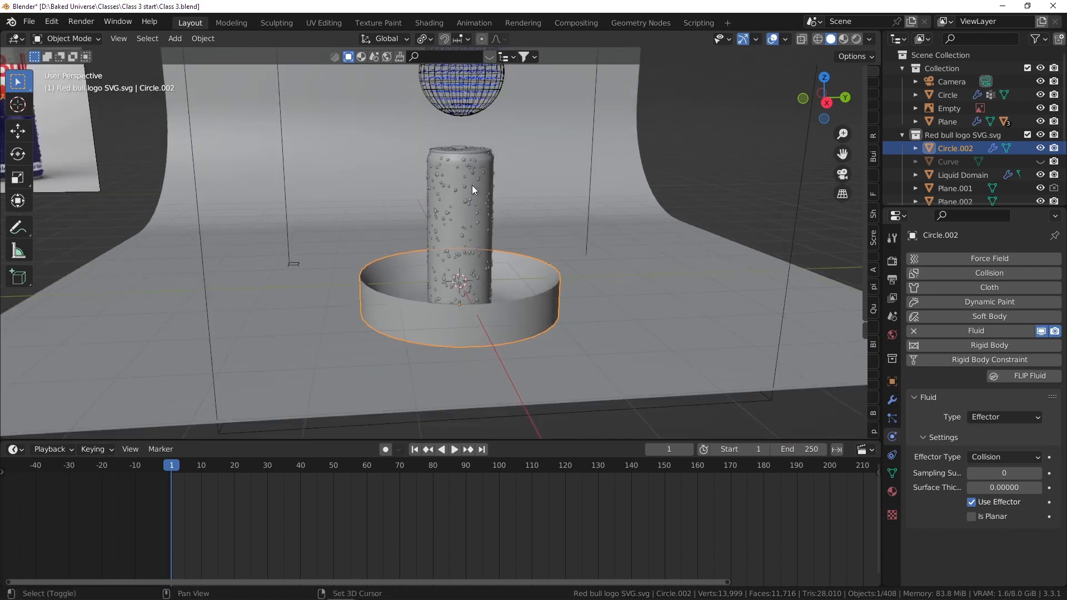
pyautogui.keyDown('shift'); pyautogui.moveTo(471, 186); pyautogui.dragTo(431, 205, button='middle'); pyautogui.keyUp('shift')
pyautogui.press('space')
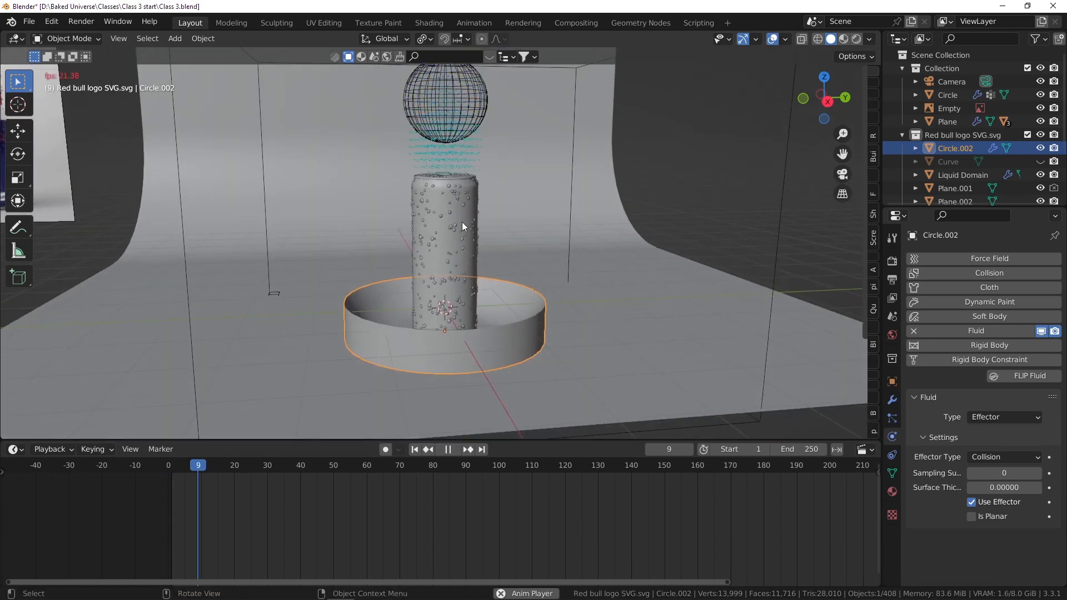
pyautogui.press('space')
pyautogui.scroll(2, 477, 313)
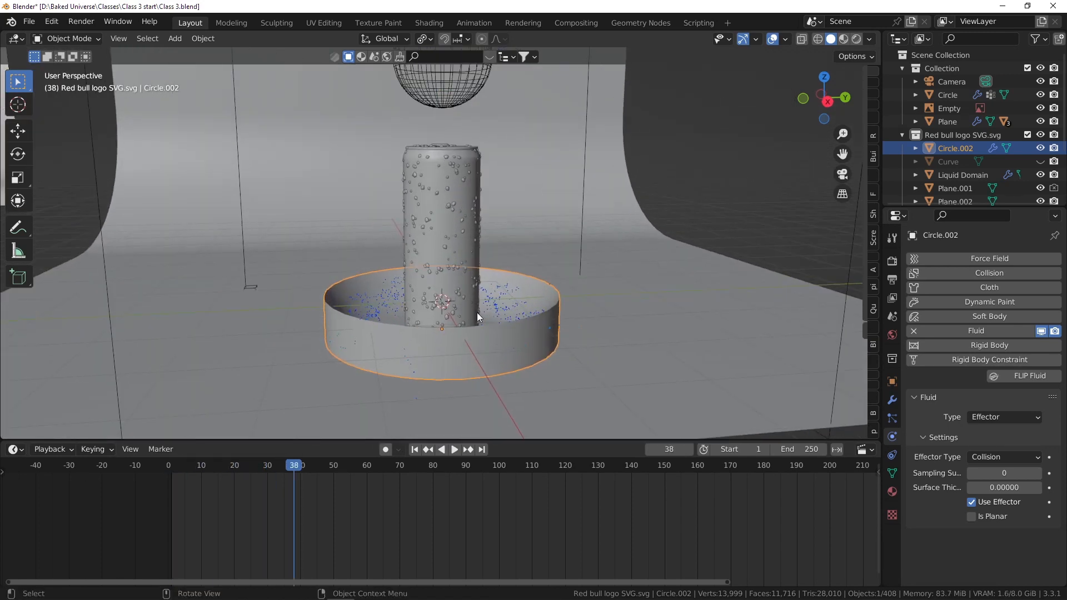
# - Replay the simulation close to the bowl and scrub back through the splash to examine how the particles leave its wall
pyautogui.moveTo(476, 312); pyautogui.dragTo(511, 288, button='middle')
pyautogui.scroll(4, 517, 311)
pyautogui.scroll(-3, 494, 312)
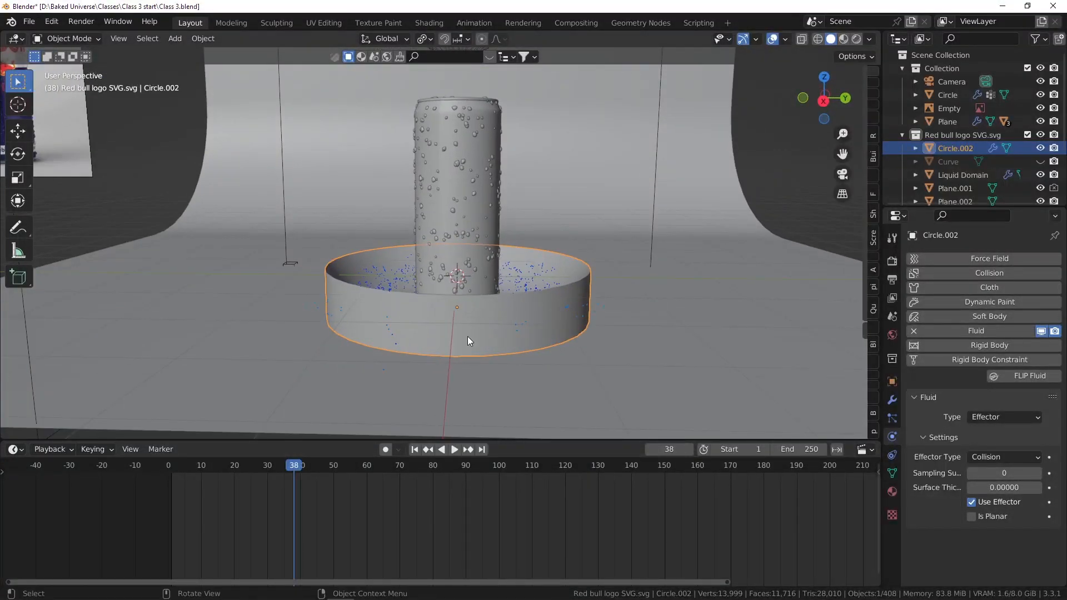
pyautogui.scroll(2, 468, 336)
pyautogui.click(418, 451)
pyautogui.press('space')
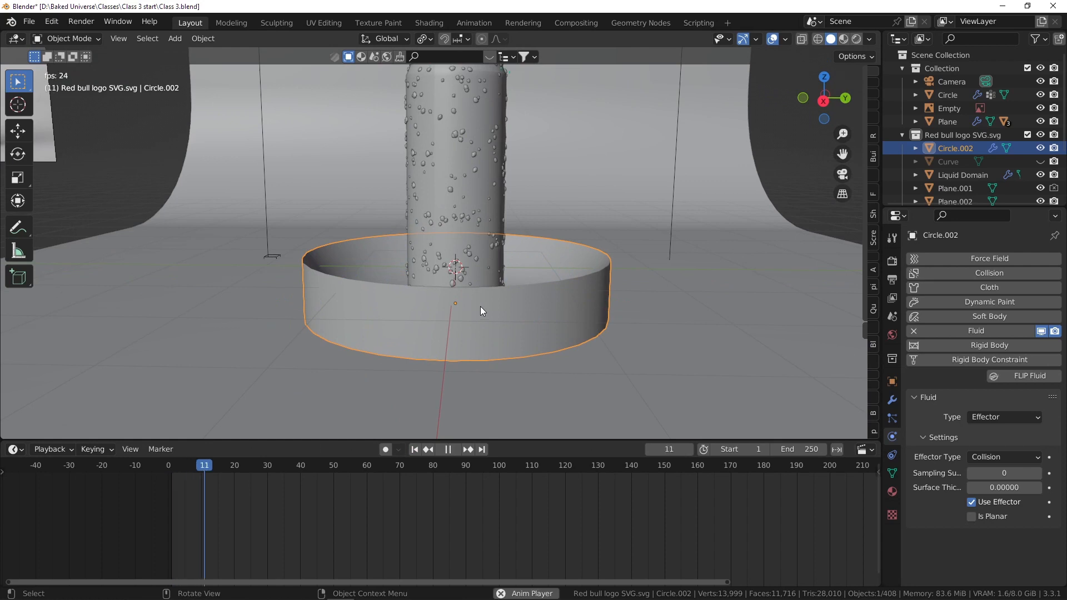
pyautogui.press('space')
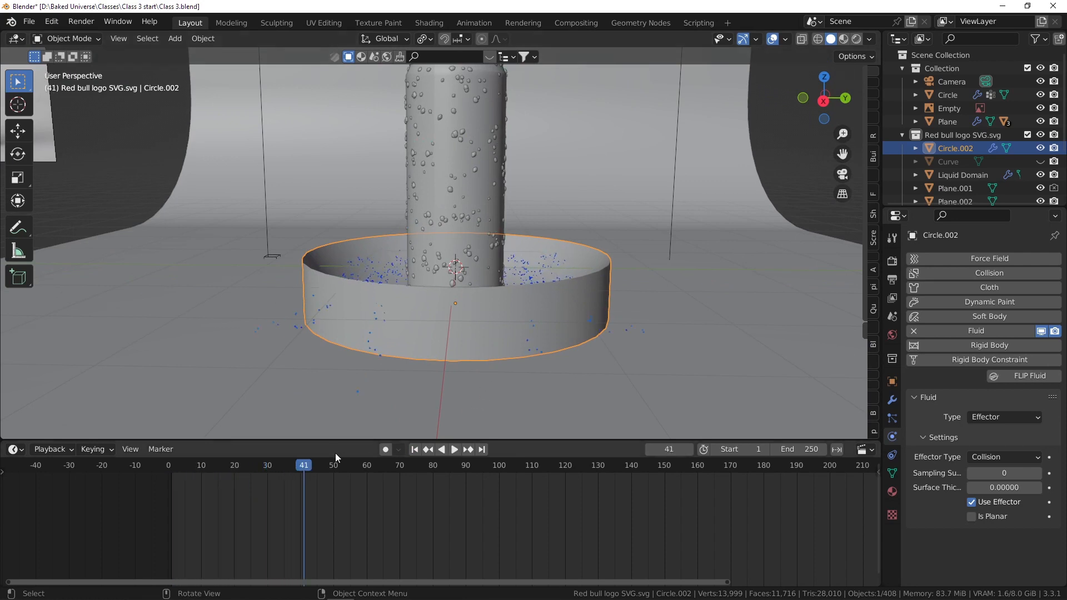
pyautogui.moveTo(333, 465); pyautogui.dragTo(216, 465)
pyautogui.press('space')
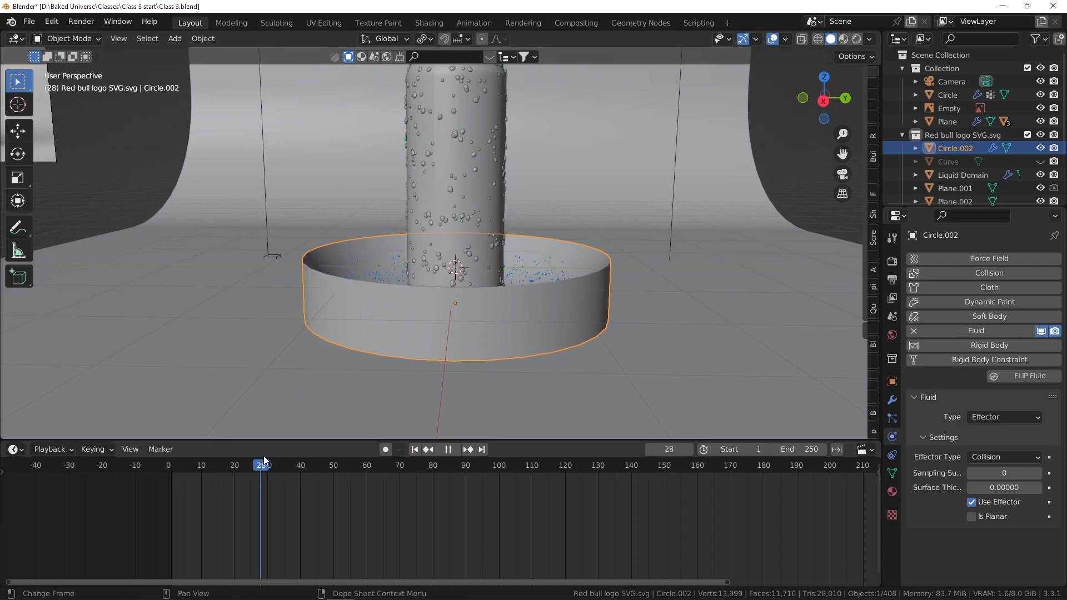
pyautogui.press('space')
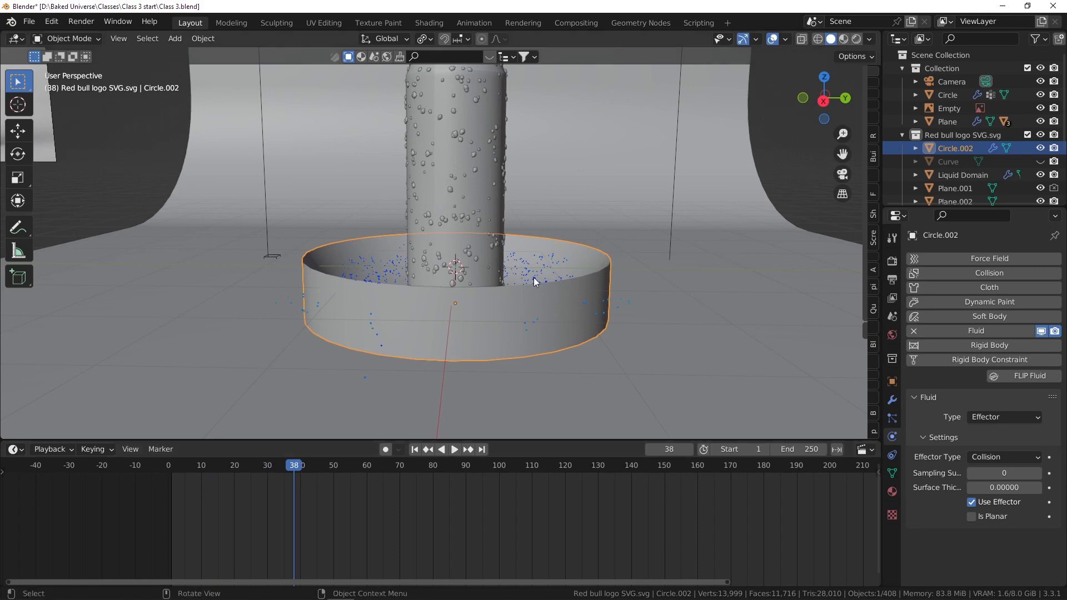
pyautogui.scroll(5, 534, 278)
pyautogui.scroll(-4, 515, 265)
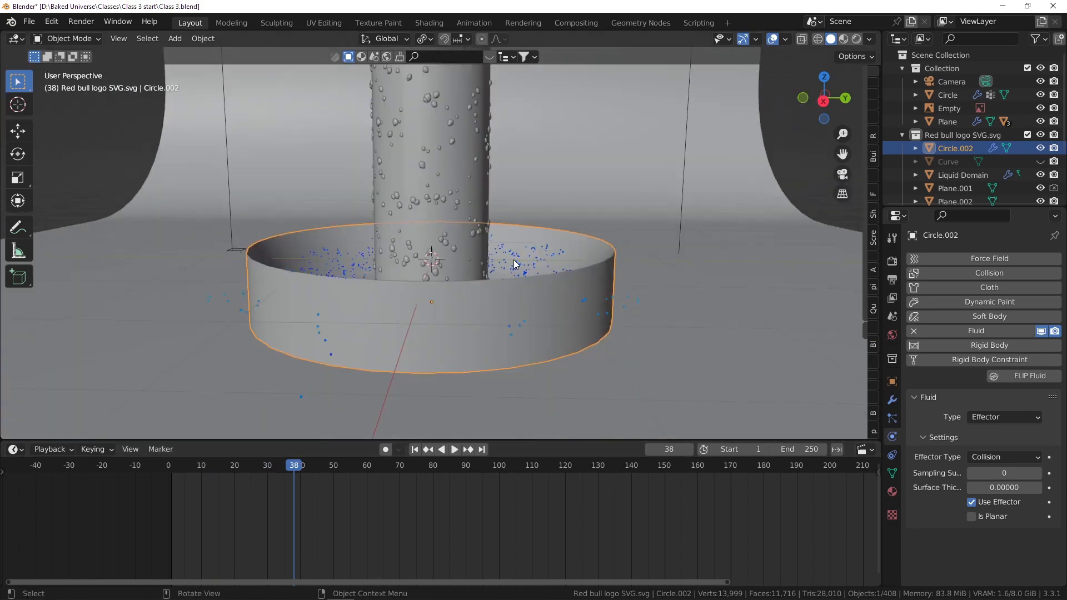
pyautogui.scroll(3, 474, 273)
pyautogui.scroll(-1, 451, 287)
pyautogui.scroll(-4, 451, 286)
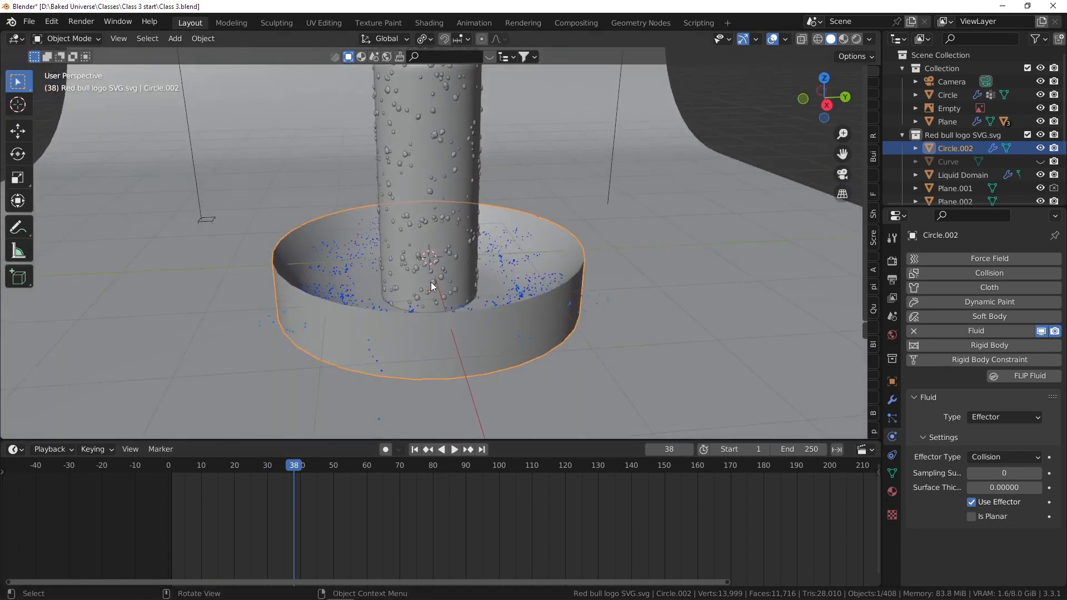
# - Enable Initial Velocity on the liquid flow sphere above the can and set its Z velocity to -20 m/s
pyautogui.moveTo(439, 270)
pyautogui.mouseDown(button='middle')
pyautogui.moveTo(429, 282)
pyautogui.moveTo(432, 255)
pyautogui.mouseUp(button='middle')
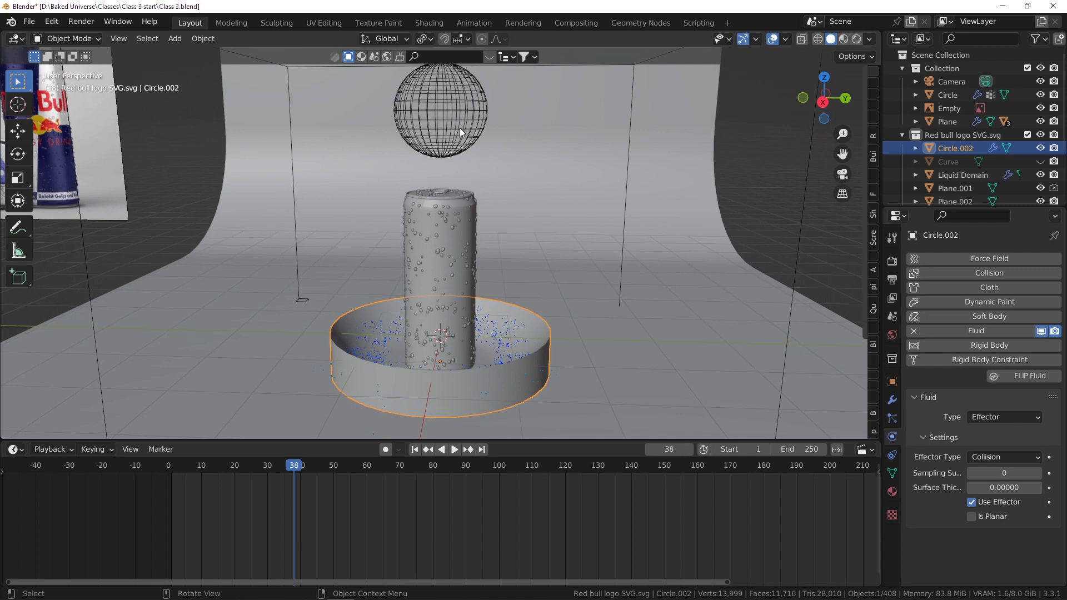
pyautogui.click(445, 125)
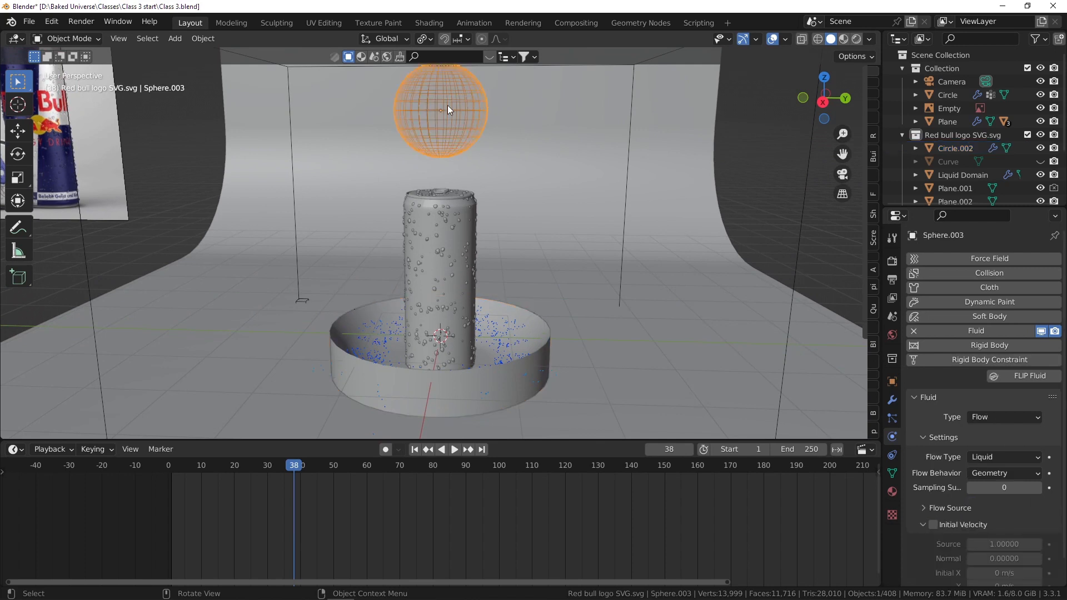
pyautogui.scroll(-1, 965, 372)
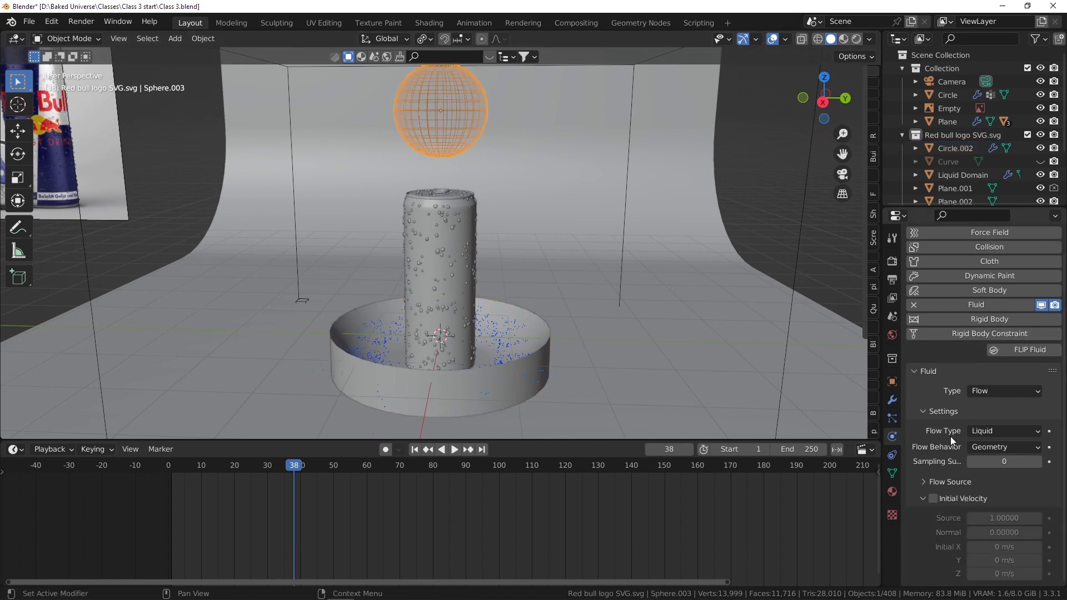
pyautogui.click(935, 501)
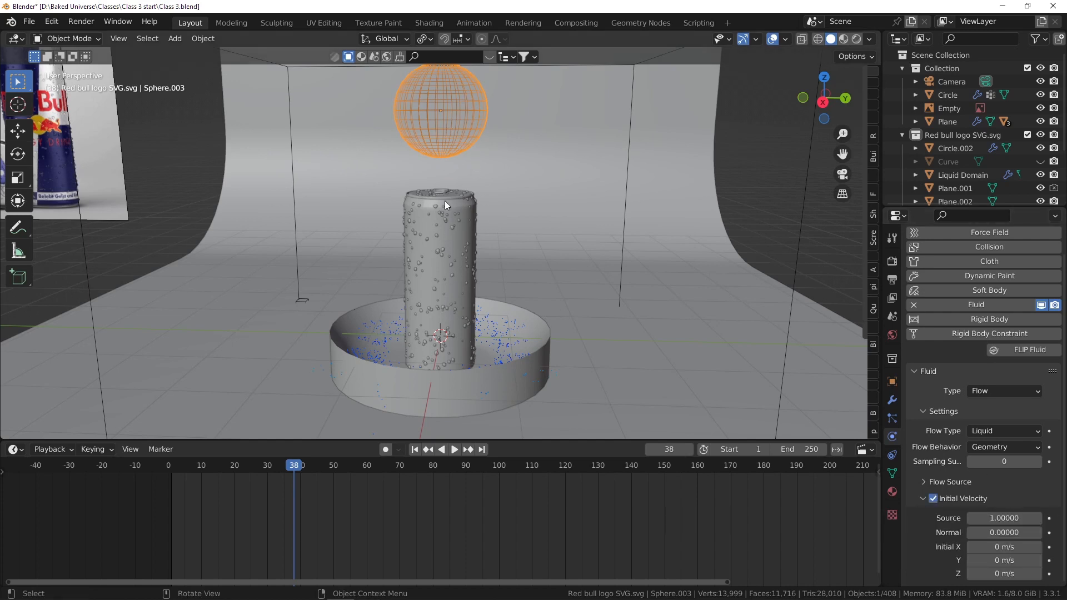
pyautogui.click(997, 572)
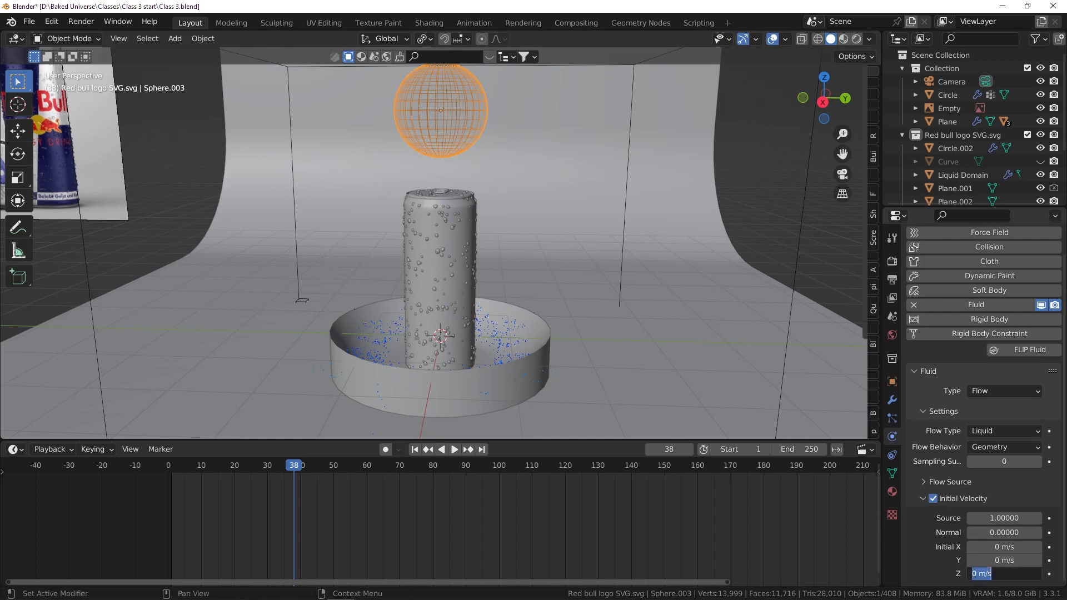
pyautogui.write('-20')
pyautogui.press('Return')
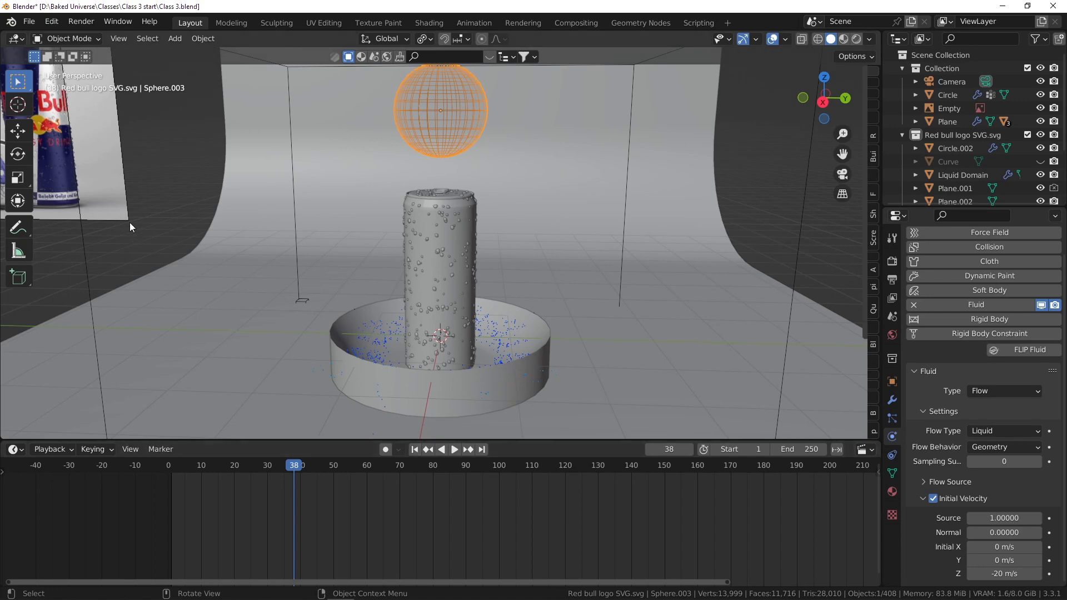
# - Return to frame 1 and raise the liquid domain's Resolution Divisions to 34
pyautogui.moveTo(522, 329); pyautogui.dragTo(499, 332, button='middle')
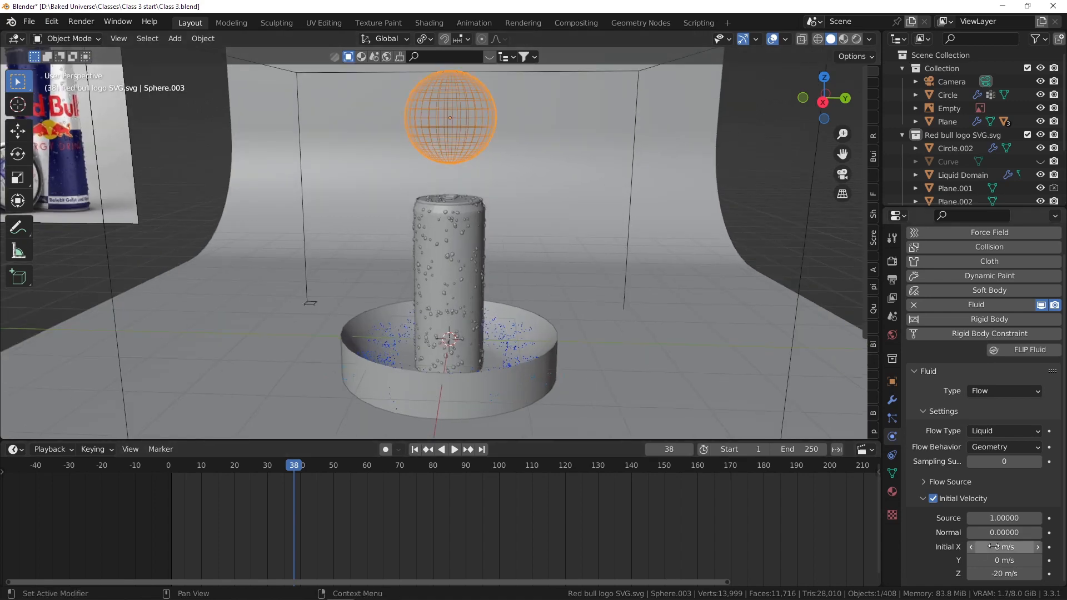
pyautogui.moveTo(578, 401); pyautogui.dragTo(441, 386, button='middle')
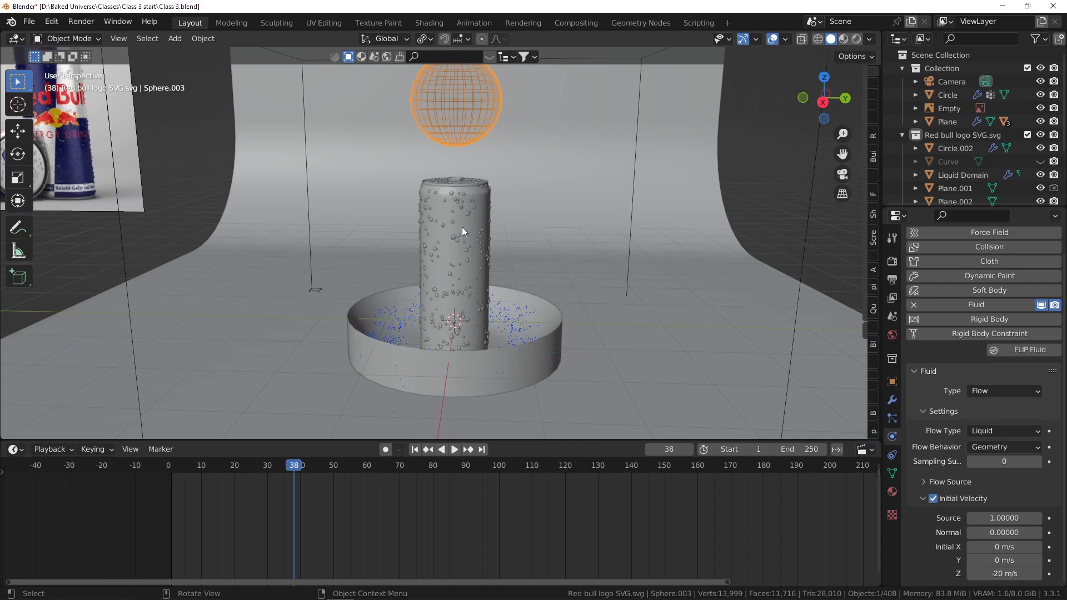
pyautogui.scroll(-3, 484, 115)
pyautogui.scroll(2, 481, 179)
pyautogui.scroll(-2, 516, 238)
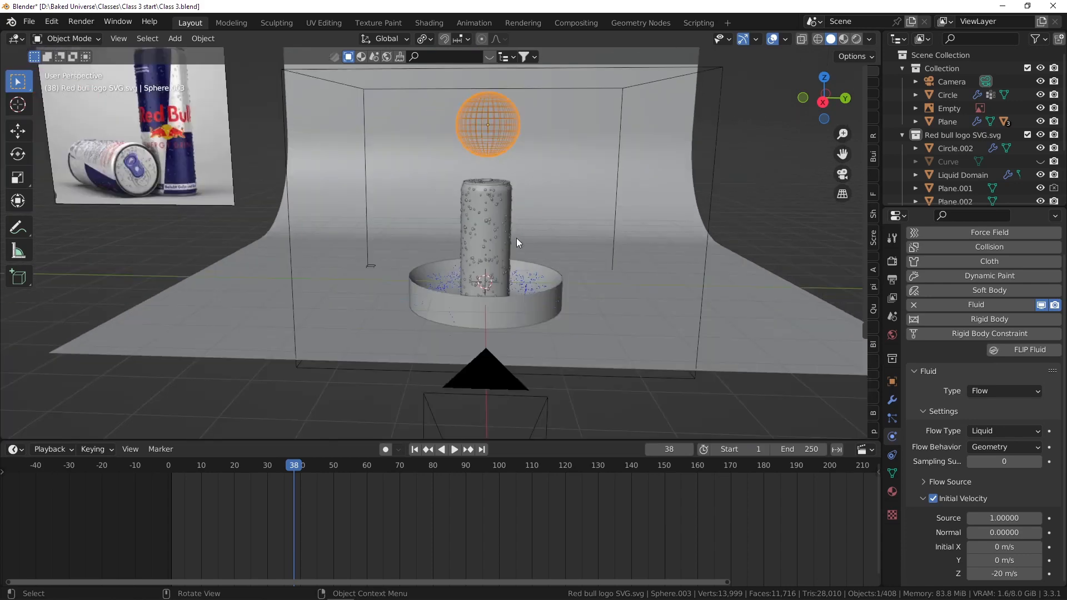
pyautogui.click(417, 445)
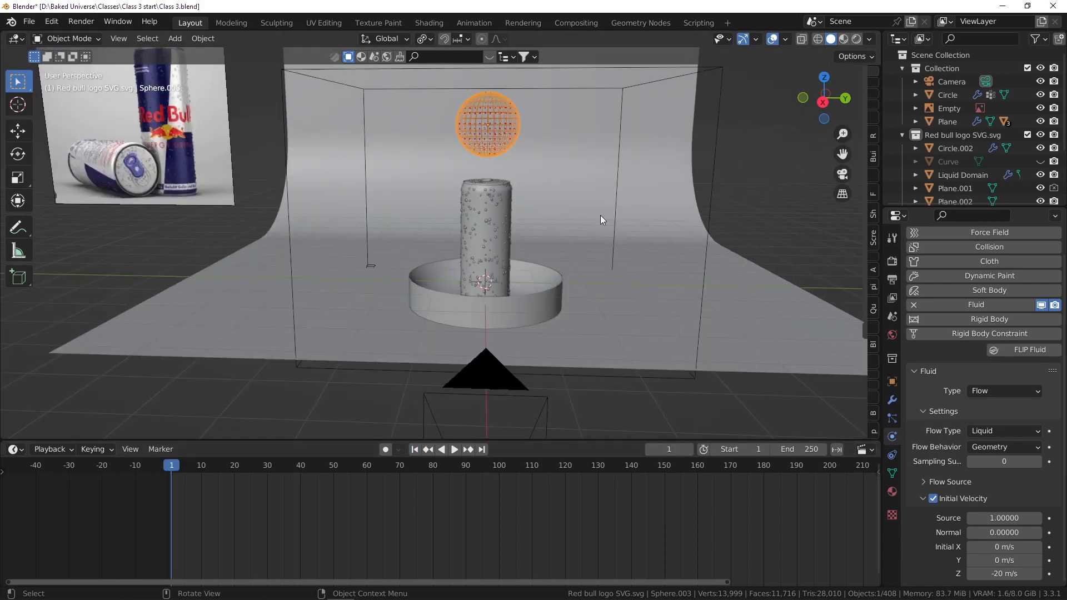
pyautogui.click(697, 74)
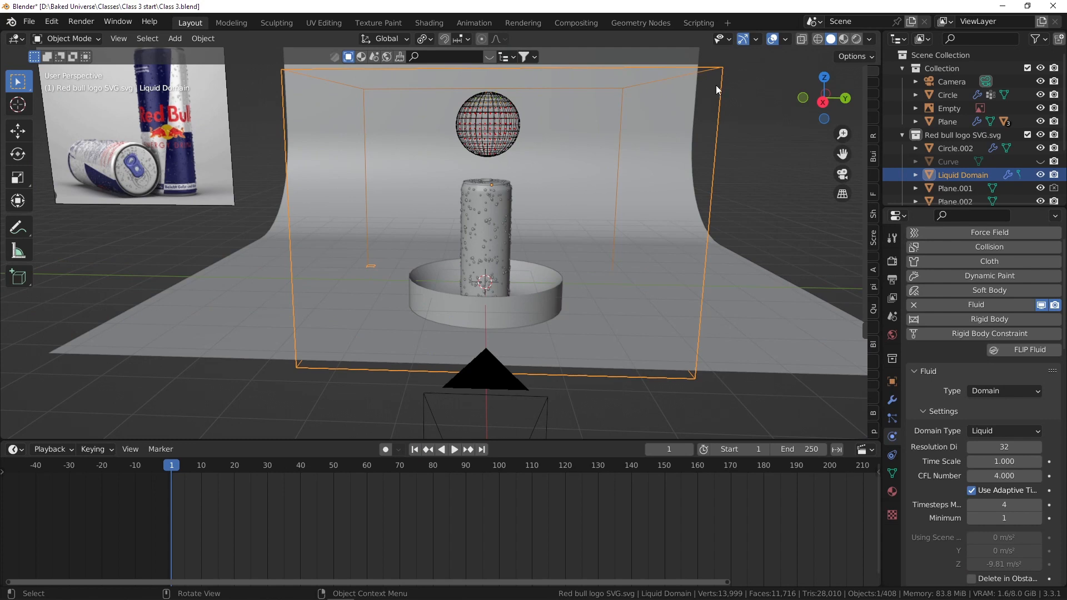
pyautogui.click(1038, 447)
pyautogui.click(1037, 448)
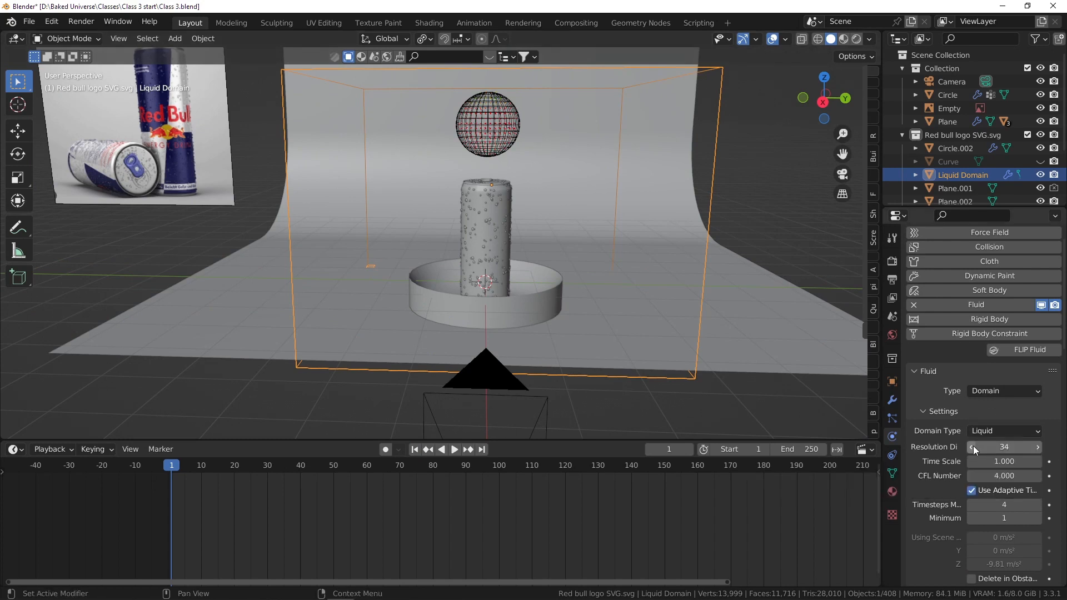
# - Examine the particles inside the sphere, play the simulation to check their path past the can, and return to frame 1
pyautogui.scroll(3, 467, 180)
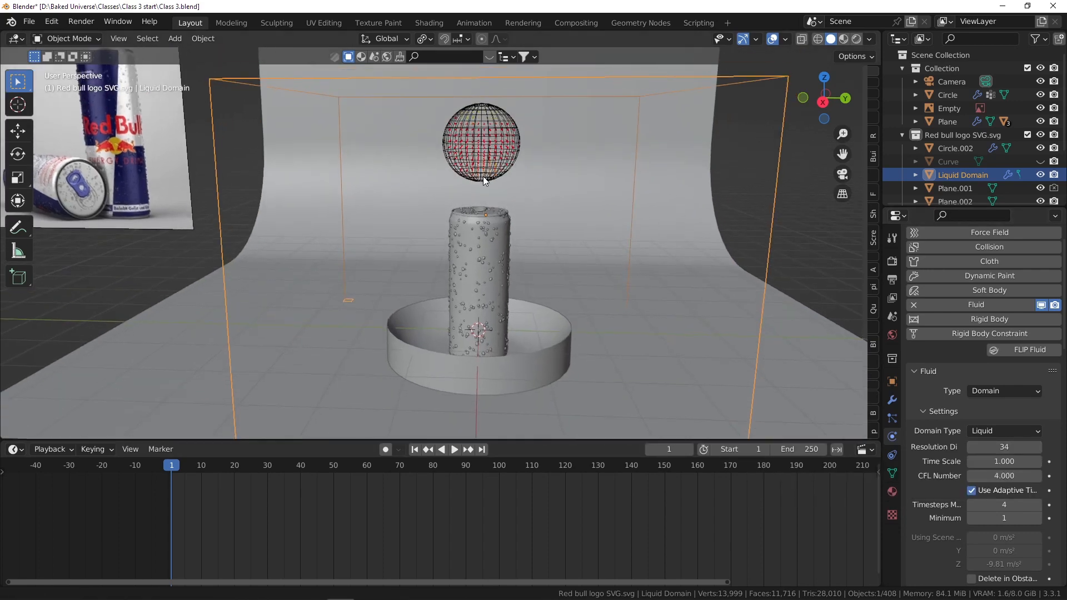
pyautogui.scroll(5, 471, 134)
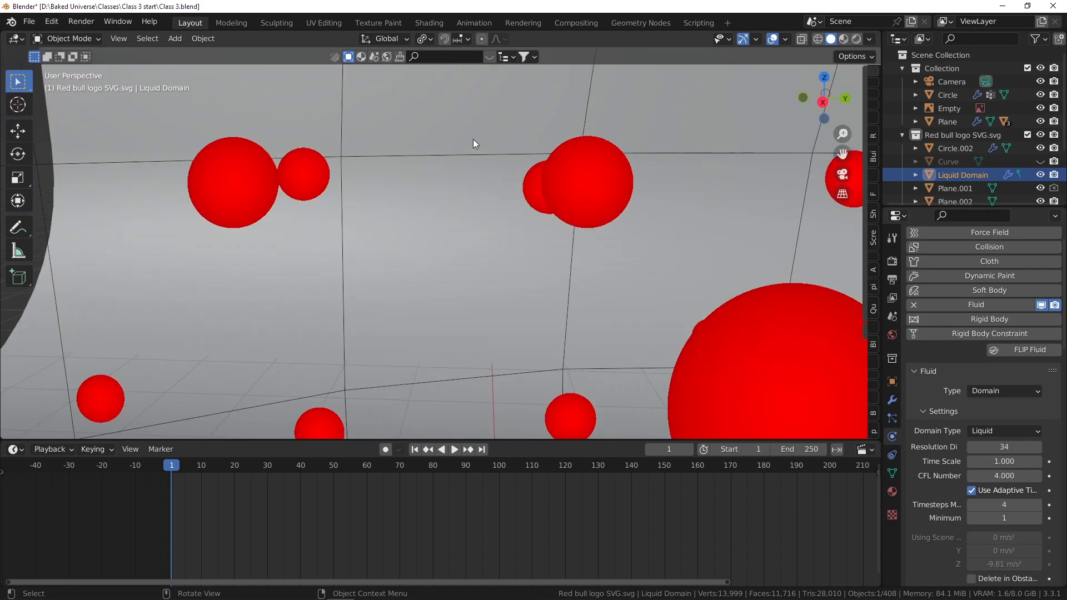
pyautogui.scroll(-3, 485, 134)
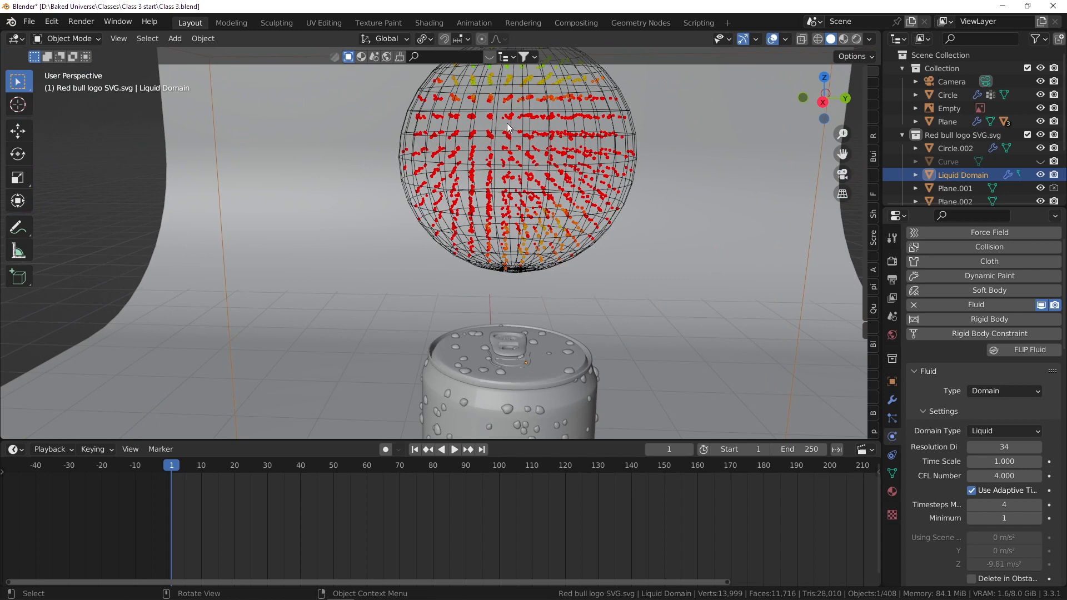
pyautogui.scroll(-6, 489, 129)
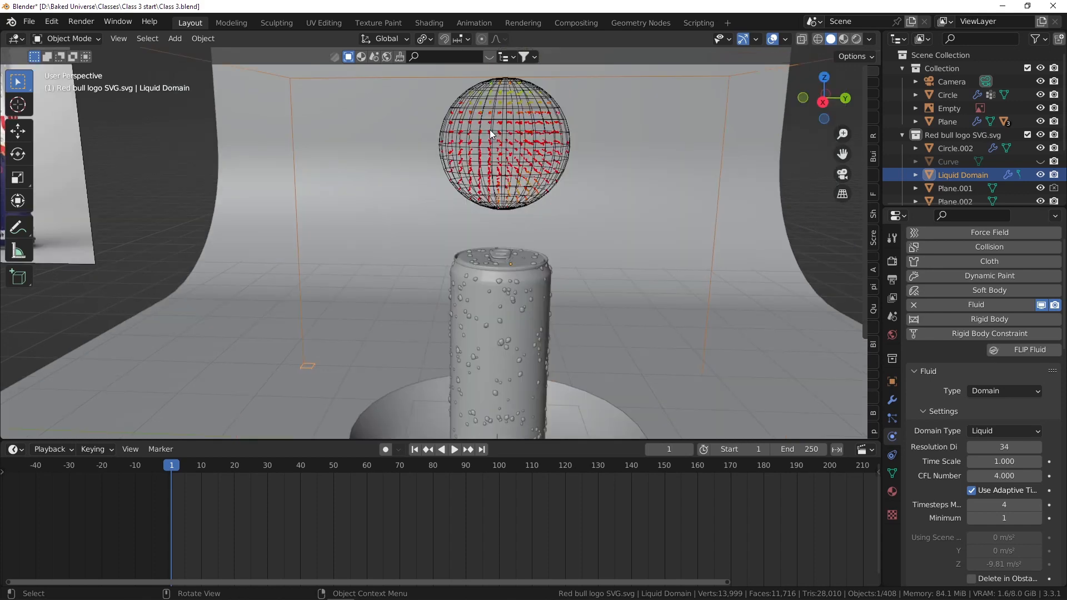
pyautogui.click(461, 449)
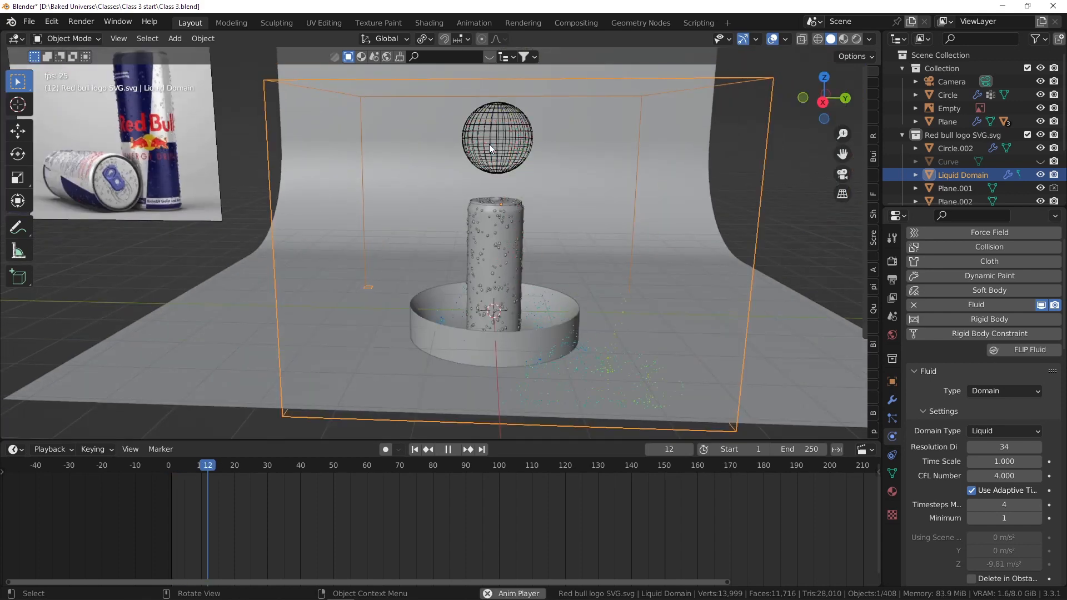
pyautogui.click(414, 449)
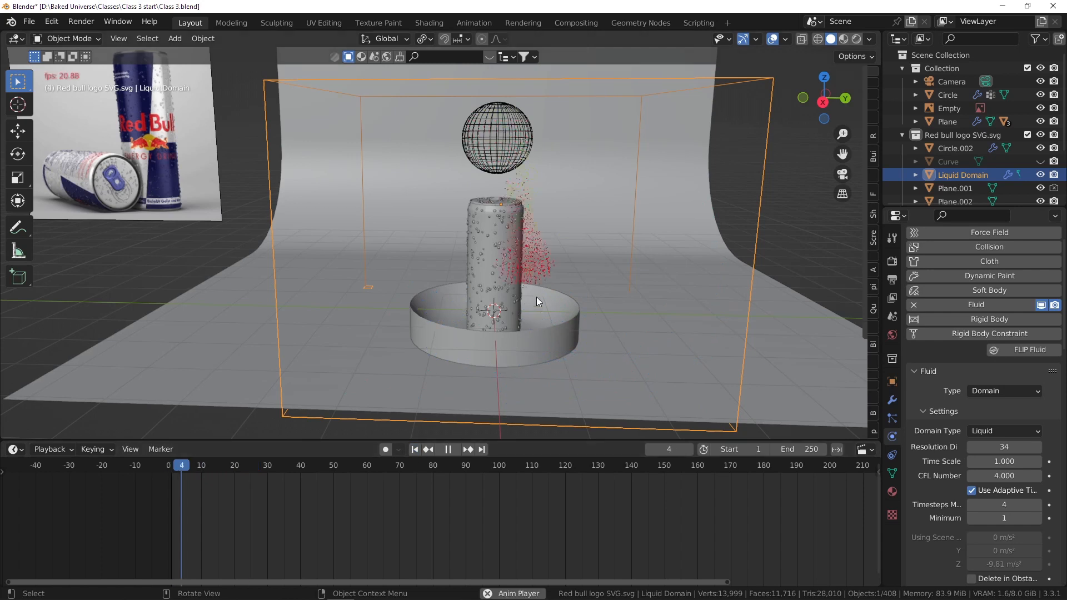
pyautogui.click(414, 449)
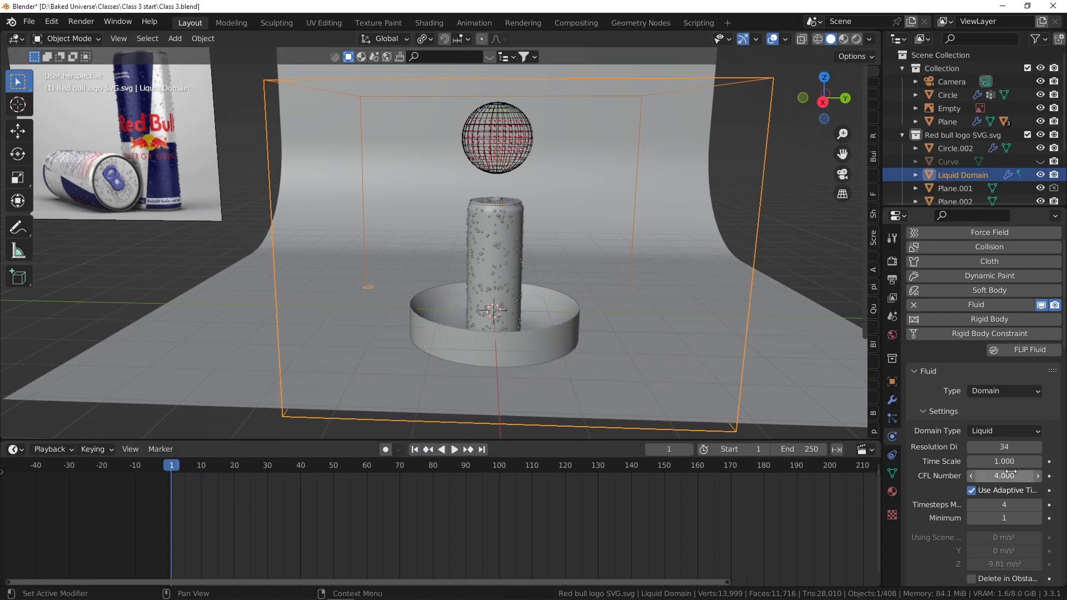
# - Set the flow sphere's Initial Velocity Source to 0 and play the simulation from frame 1
pyautogui.scroll(-5, 984, 473)
pyautogui.scroll(-4, 983, 472)
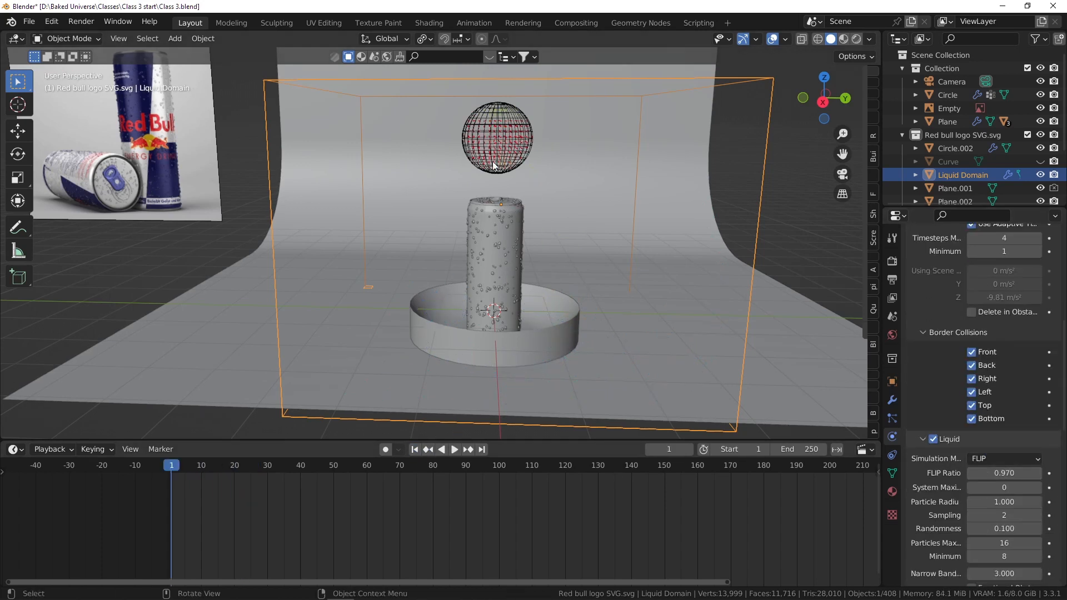
pyautogui.click(489, 134)
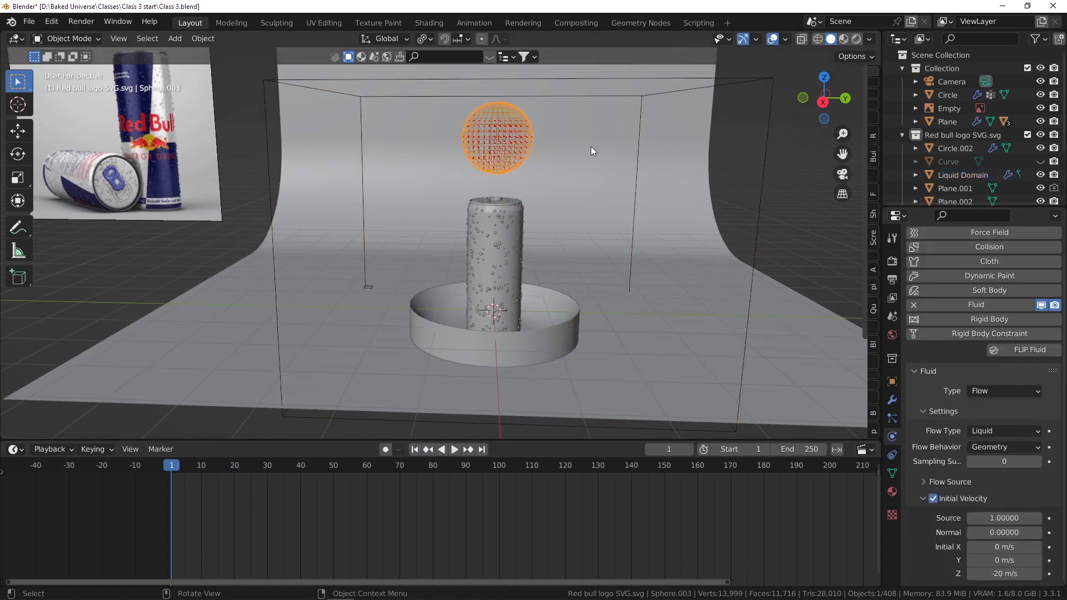
pyautogui.click(996, 517)
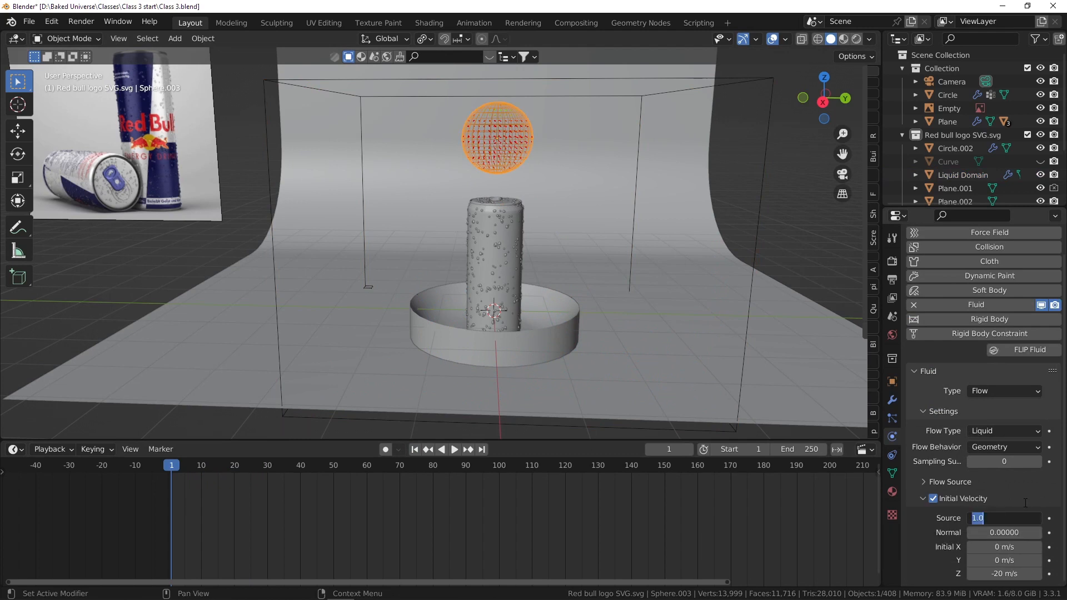
pyautogui.write('0')
pyautogui.press('Return')
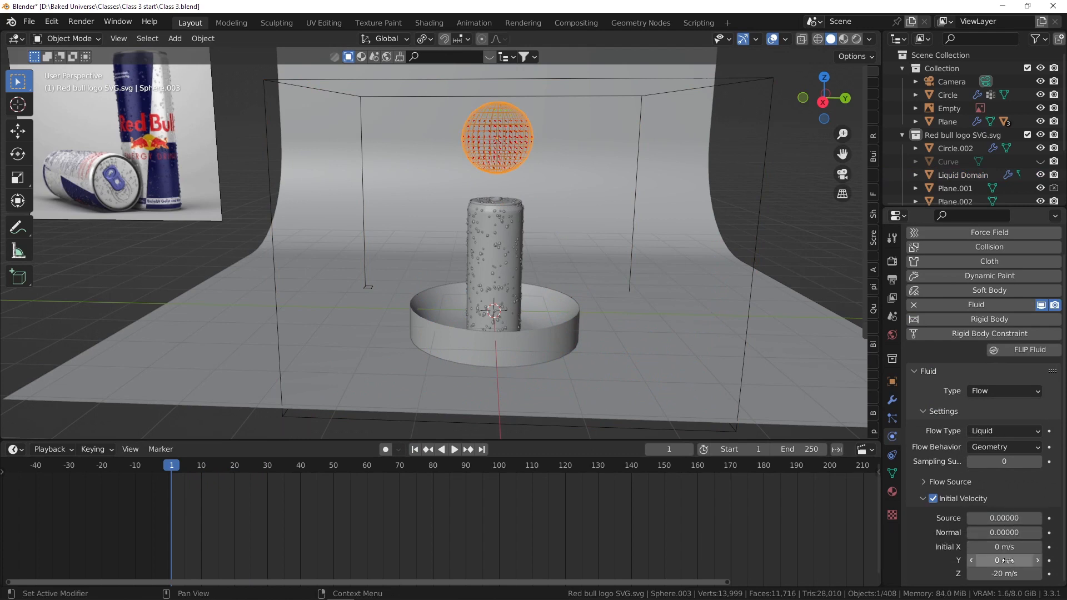
pyautogui.press('space')
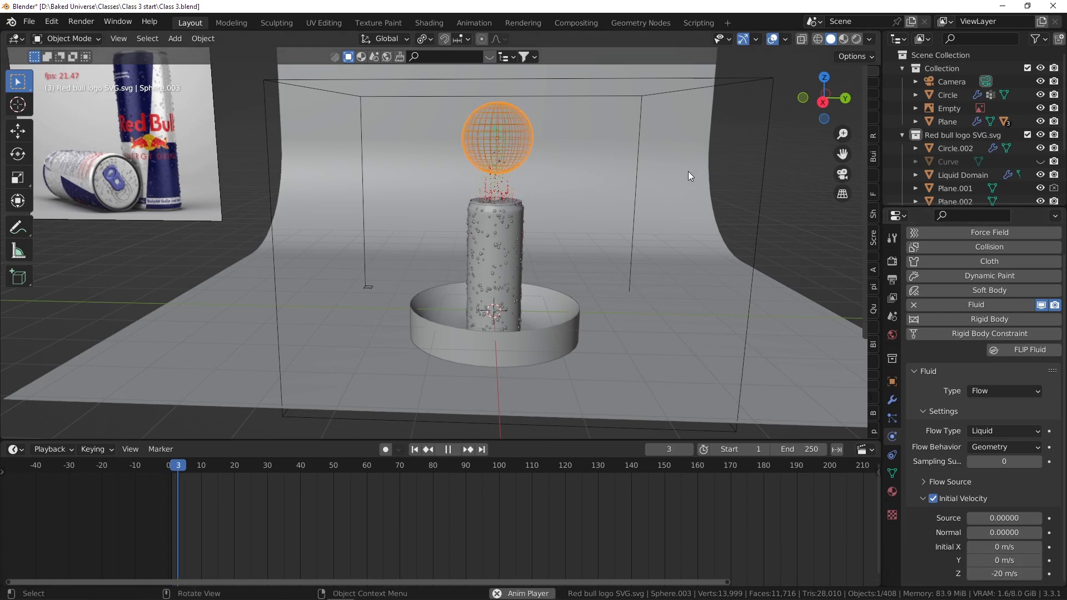
# - Set the sphere's initial velocity Source to 1 and replay the fluid simulation from the first frame
pyautogui.press('space')
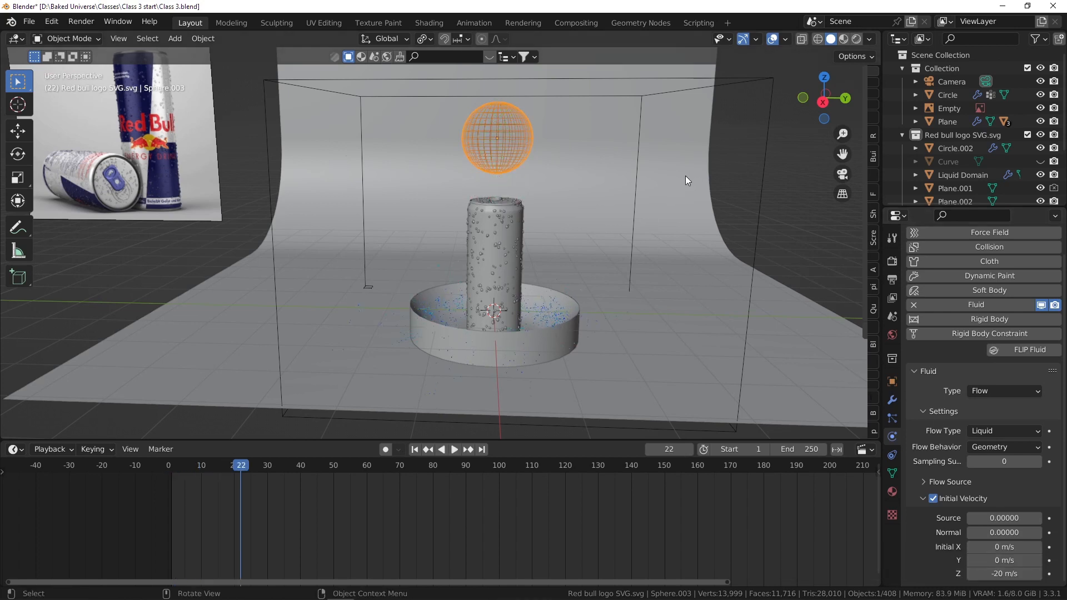
pyautogui.click(1009, 519)
pyautogui.write('1')
pyautogui.press('Return')
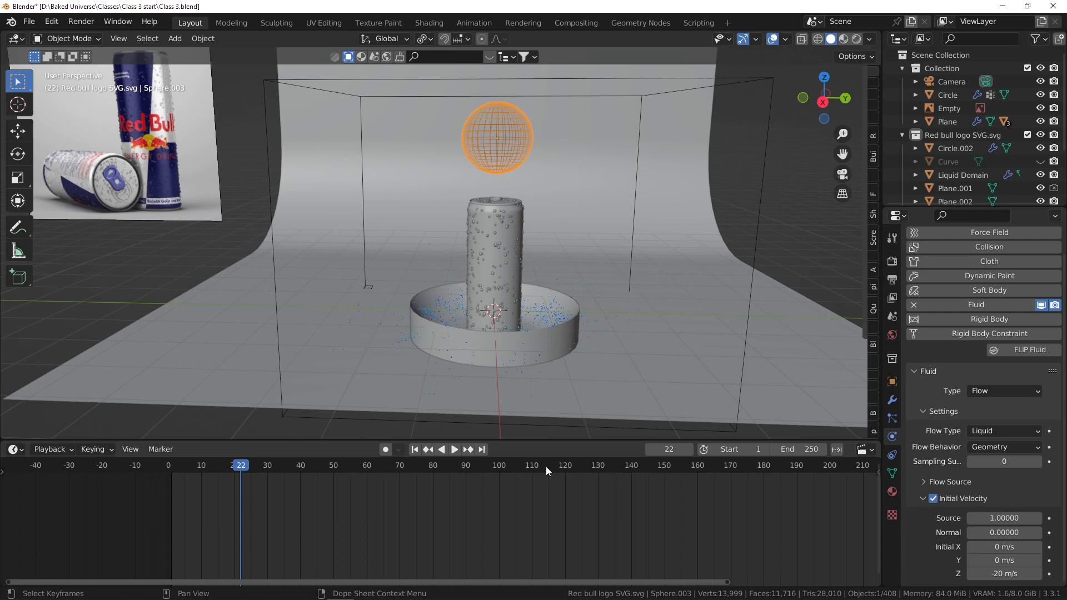
pyautogui.click(414, 450)
pyautogui.press('space')
pyautogui.press('space')
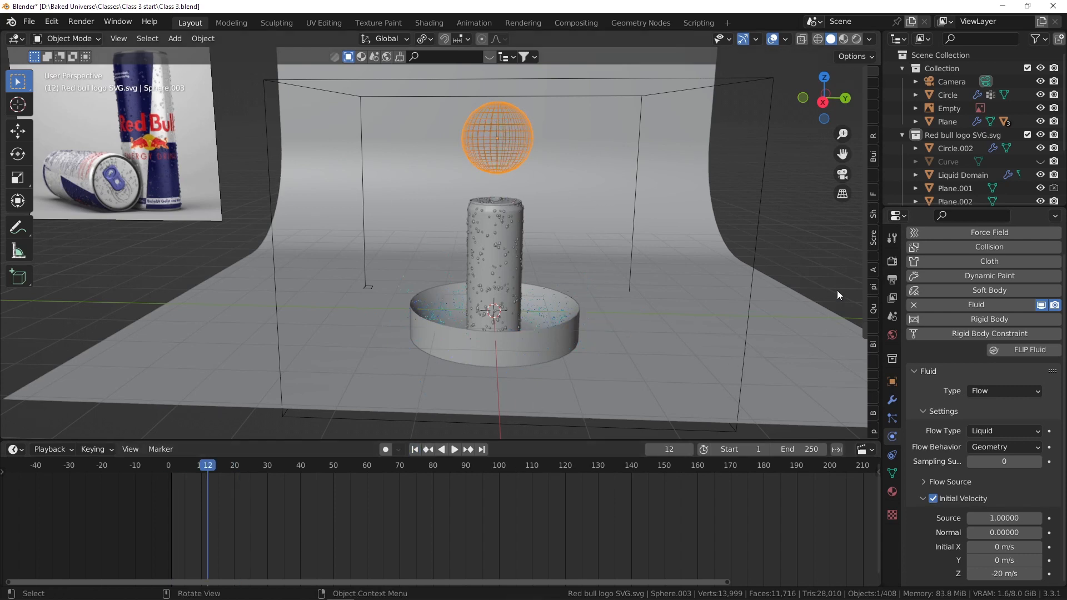
# - Select the liquid domain and replay its simulation from the start to frame 27
pyautogui.click(757, 234)
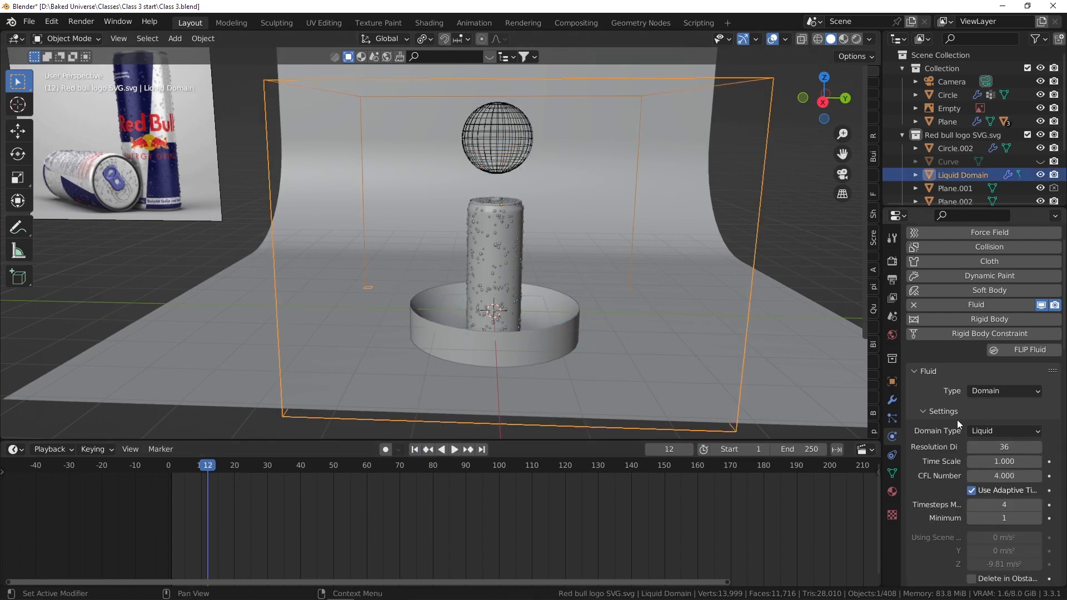
pyautogui.click(414, 449)
pyautogui.press('space')
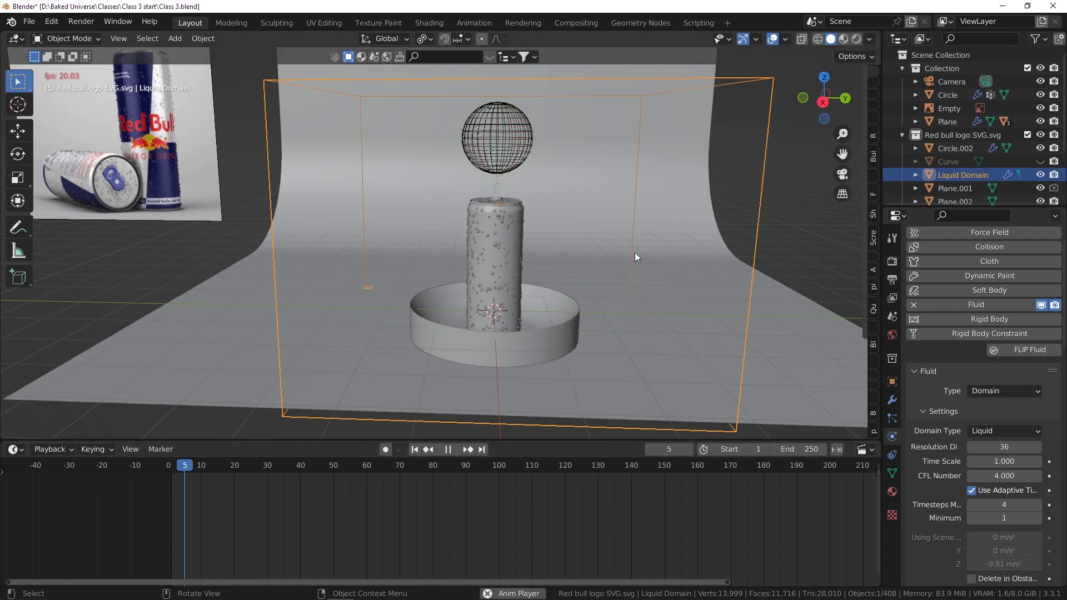
pyautogui.press('space')
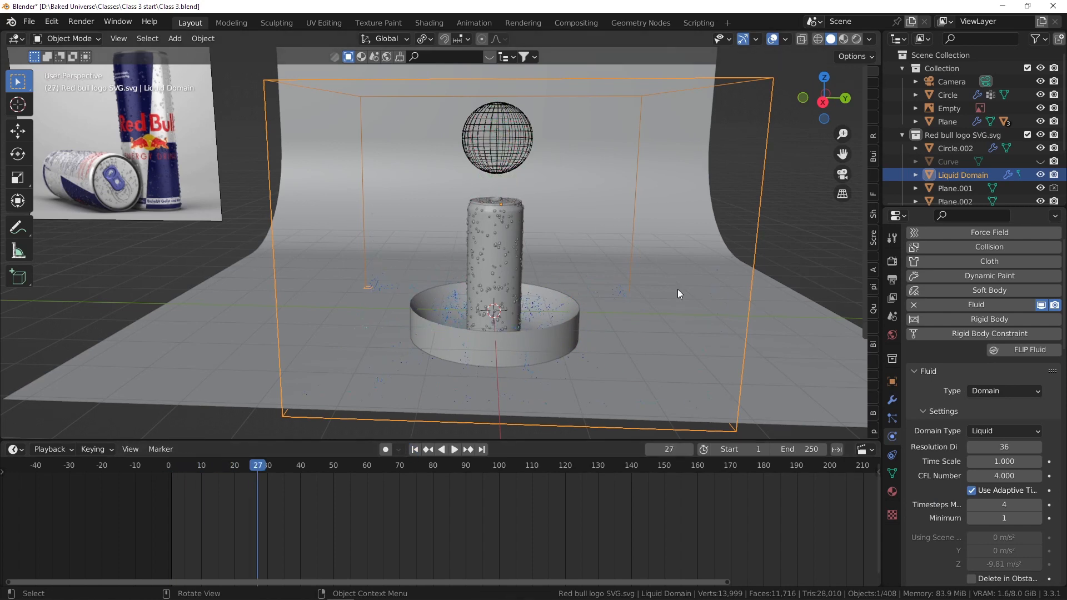
# - Replay the simulation with the flow sphere selected and stop at frame 13 to examine the splash particles around the can
pyautogui.click(518, 145)
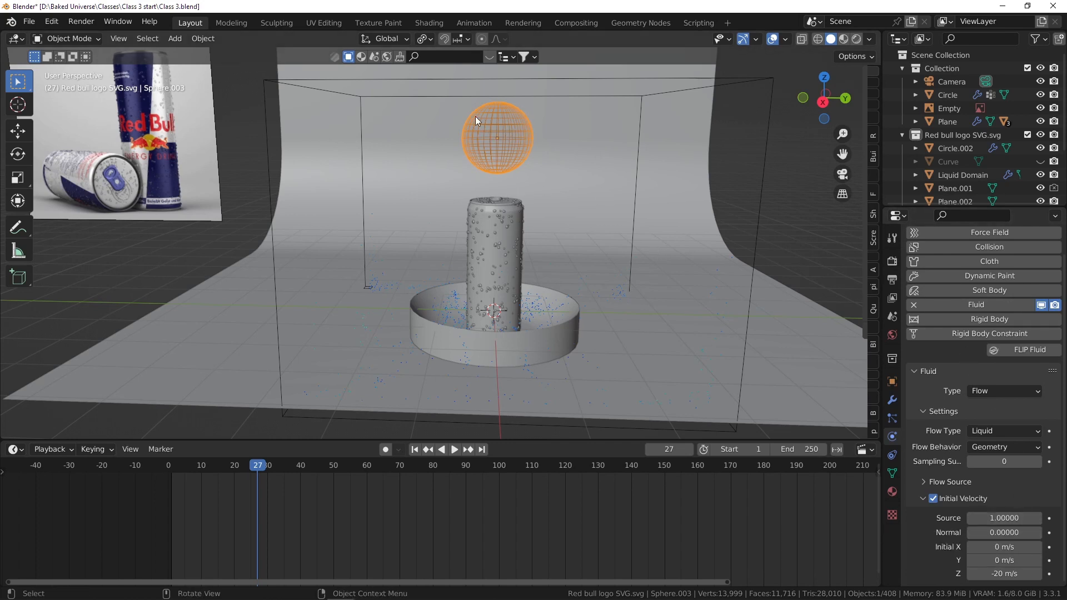
pyautogui.scroll(2, 508, 138)
pyautogui.scroll(-5, 518, 136)
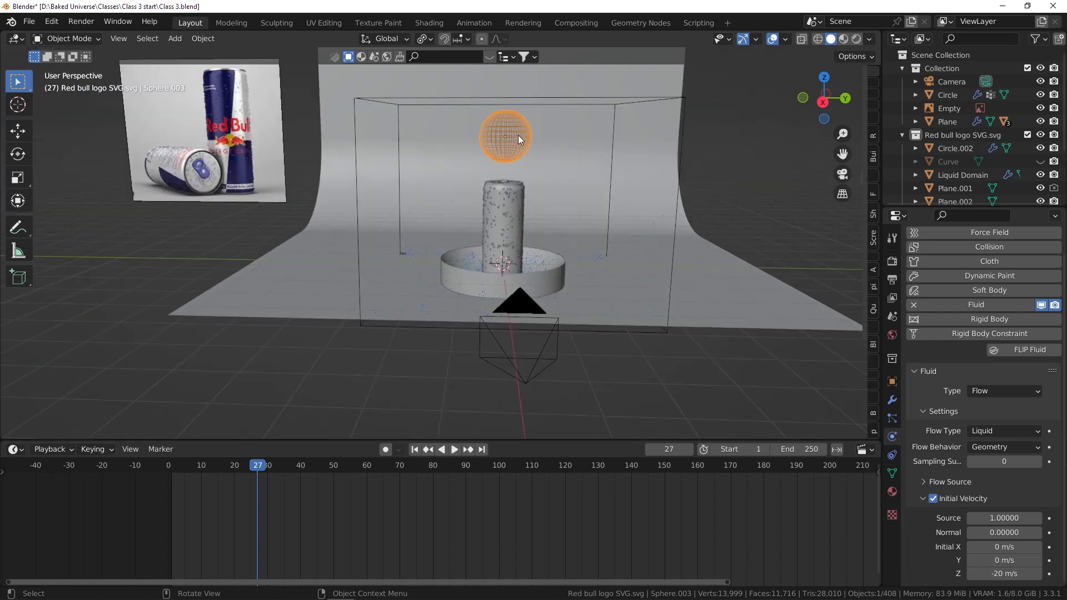
pyautogui.click(414, 449)
pyautogui.scroll(2, 561, 207)
pyautogui.press('space')
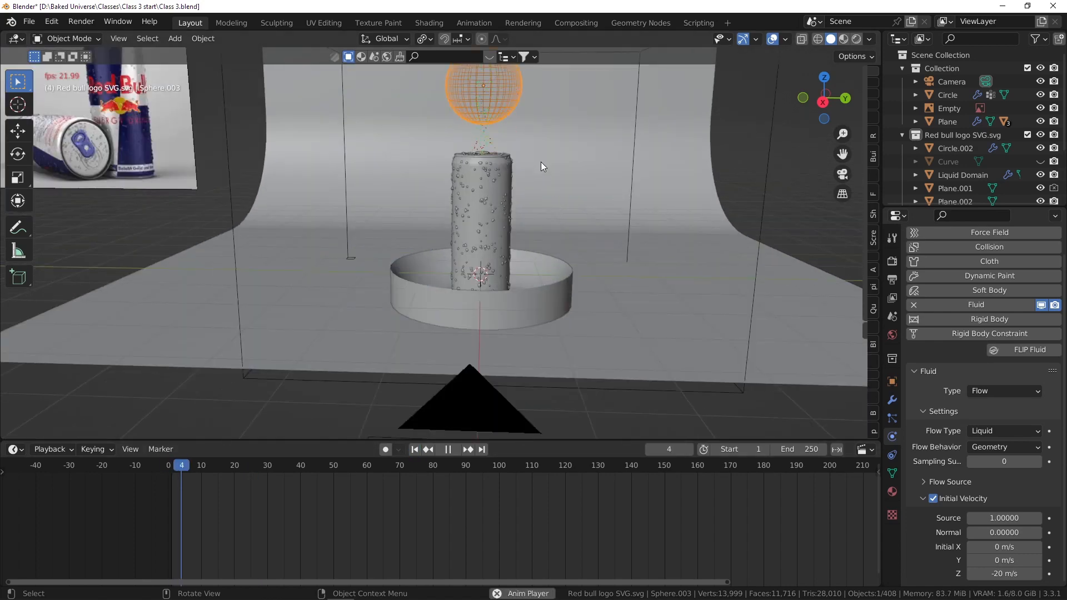
pyautogui.press('space')
pyautogui.moveTo(231, 465); pyautogui.dragTo(211, 467)
pyautogui.scroll(3, 443, 283)
pyautogui.scroll(2, 439, 280)
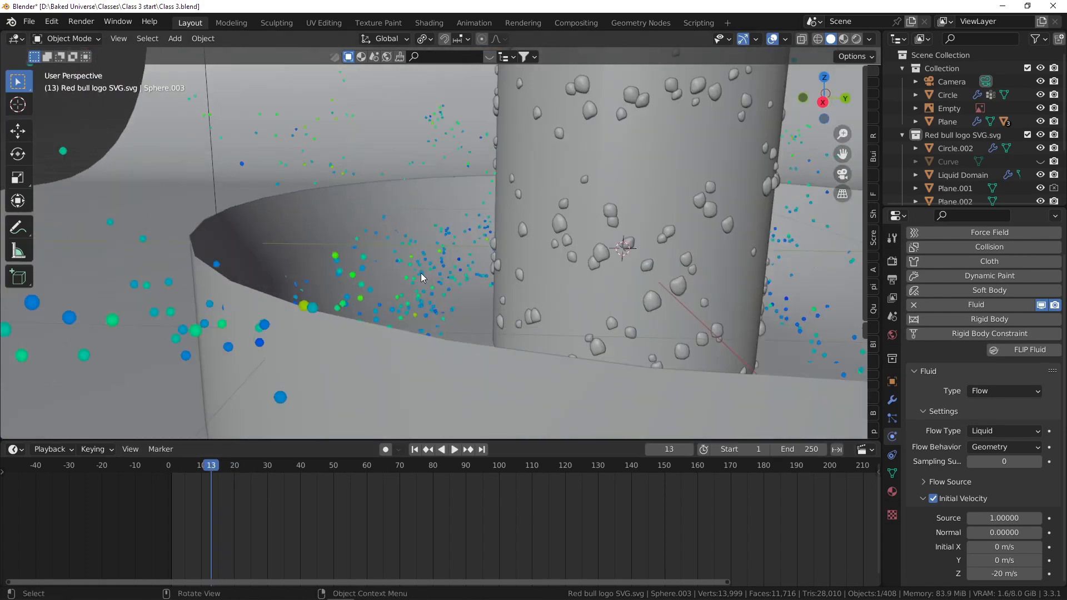
pyautogui.scroll(-5, 428, 275)
pyautogui.scroll(2, 533, 278)
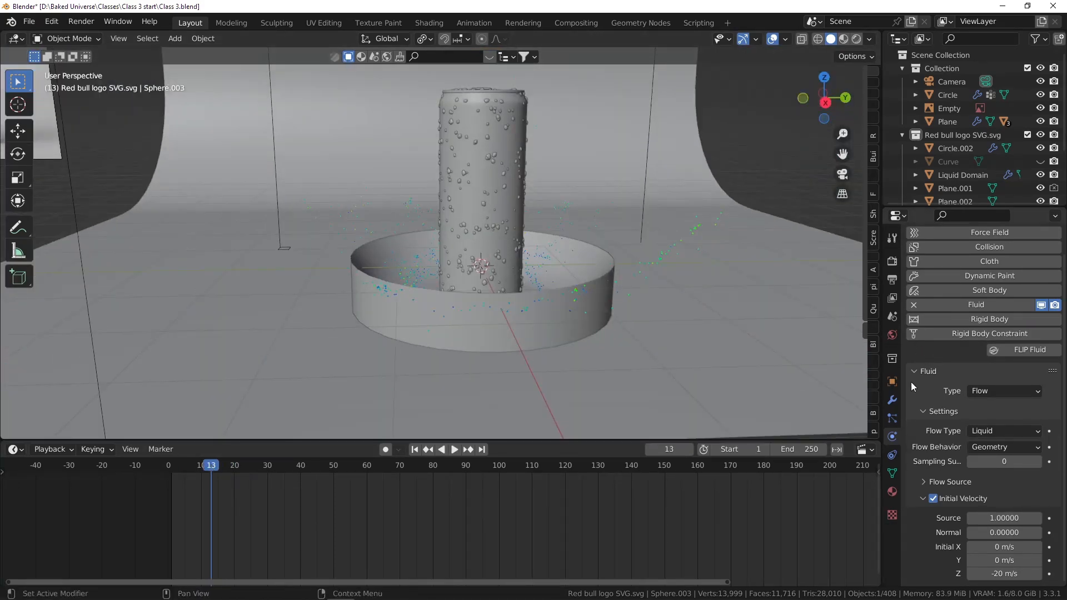
pyautogui.scroll(-4, 639, 261)
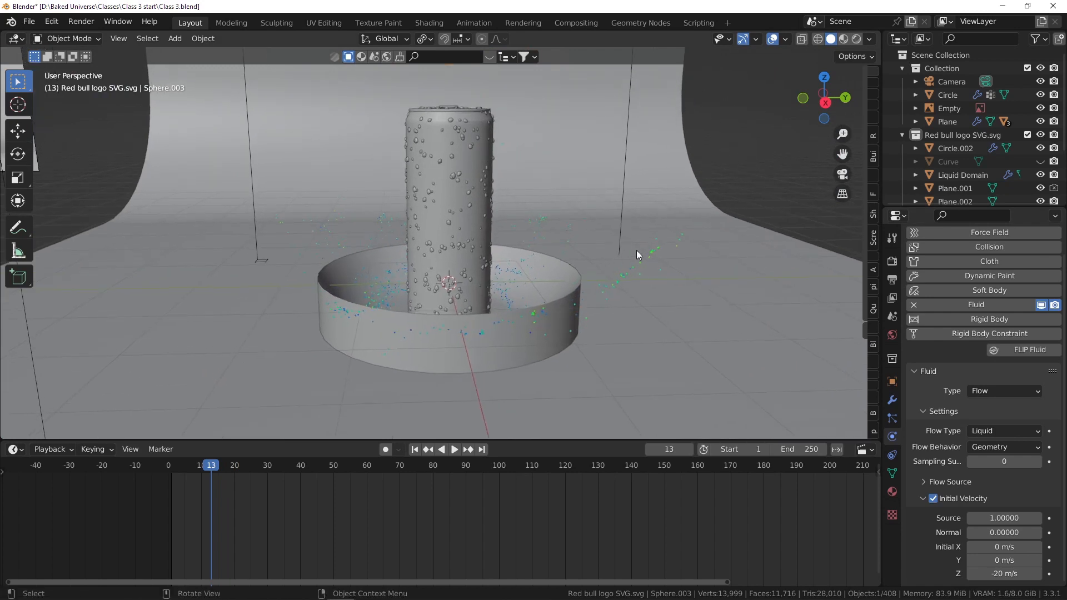
# - Enable Mesh generation in the liquid settings of the liquid domain
pyautogui.click(835, 235)
pyautogui.scroll(-6, 961, 344)
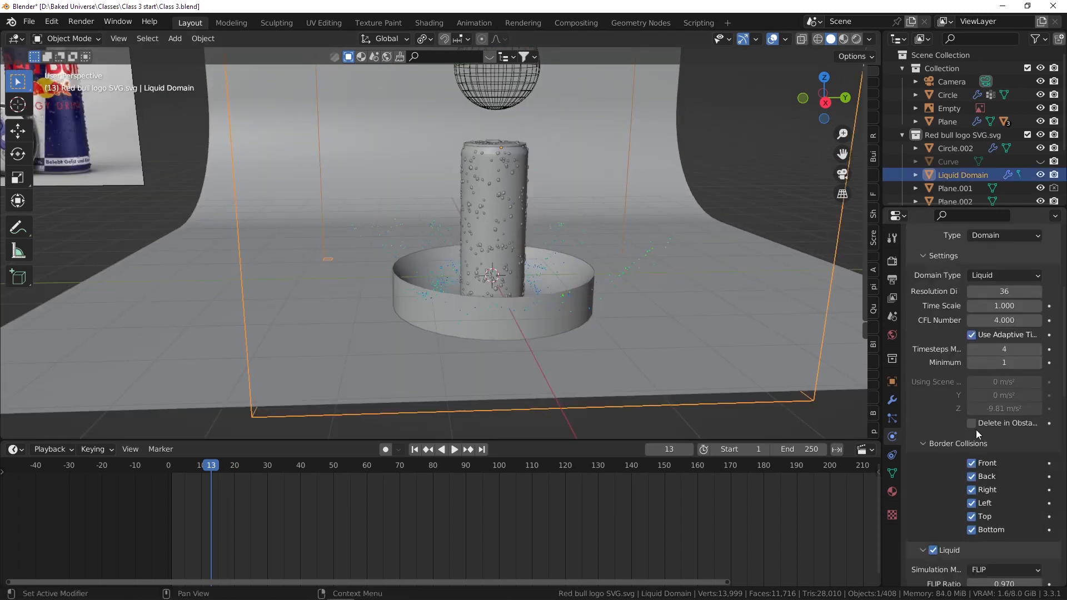
pyautogui.scroll(-10, 966, 424)
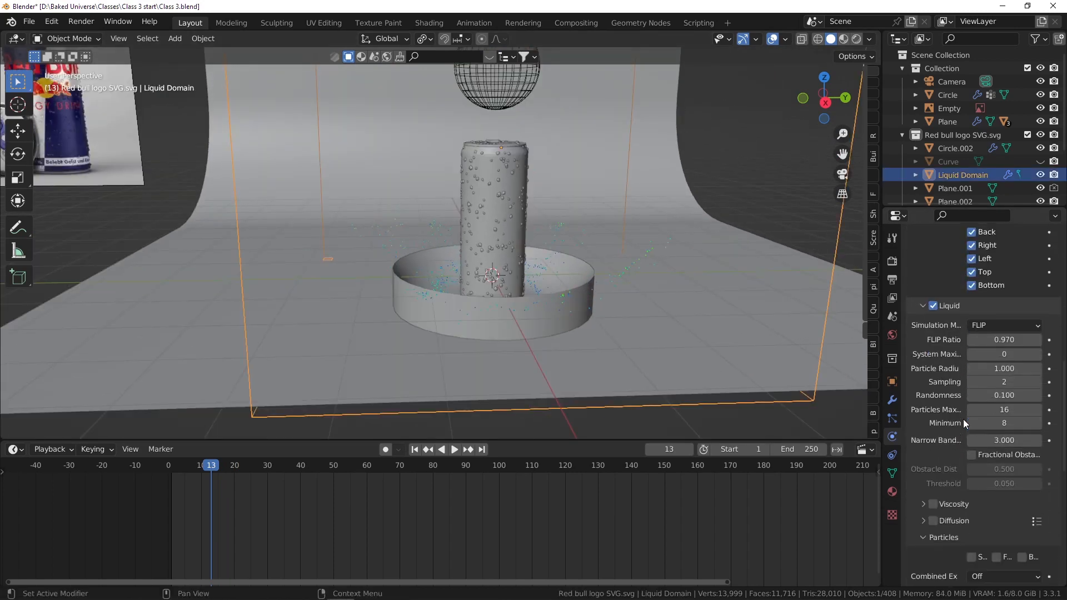
pyautogui.scroll(8, 962, 418)
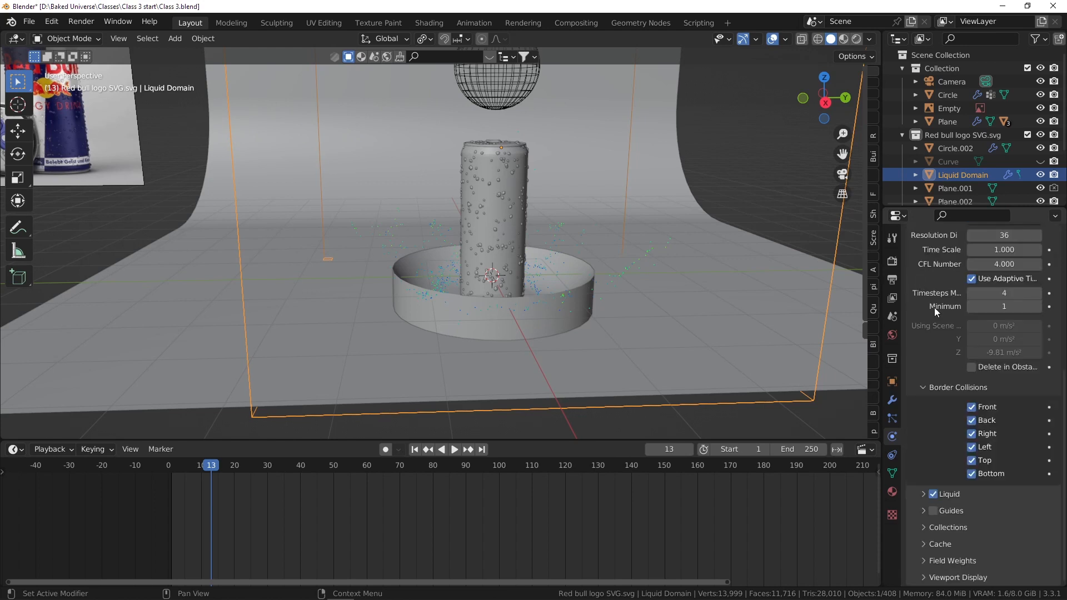
pyautogui.scroll(2, 938, 343)
pyautogui.click(928, 295)
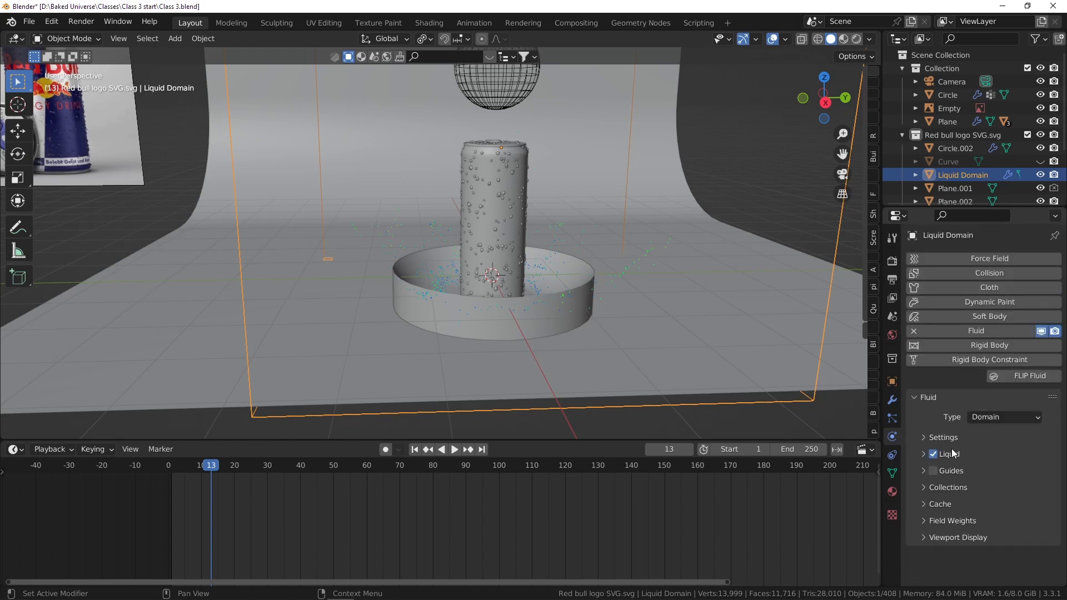
pyautogui.click(927, 455)
pyautogui.scroll(-8, 974, 448)
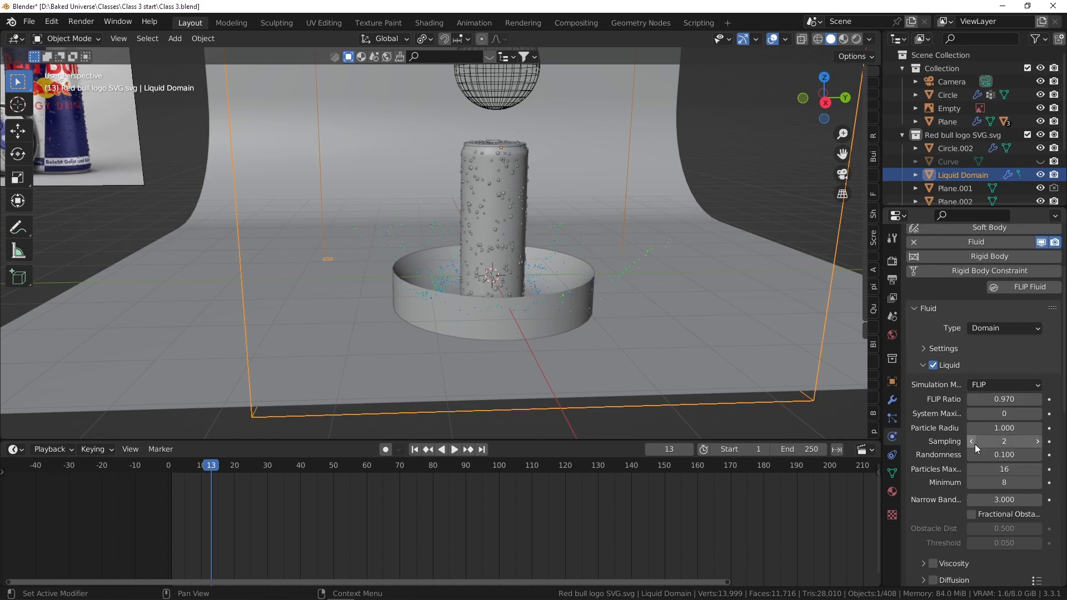
pyautogui.scroll(-15, 973, 441)
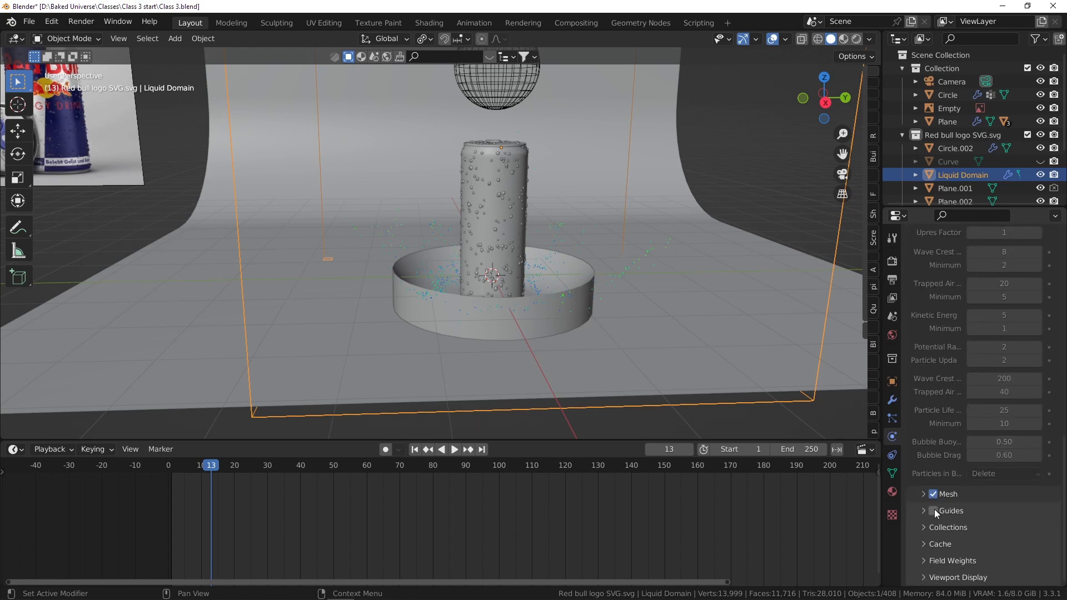
# - Replay the meshed liquid simulation from the first frame and stop it at frame 16
pyautogui.click(414, 449)
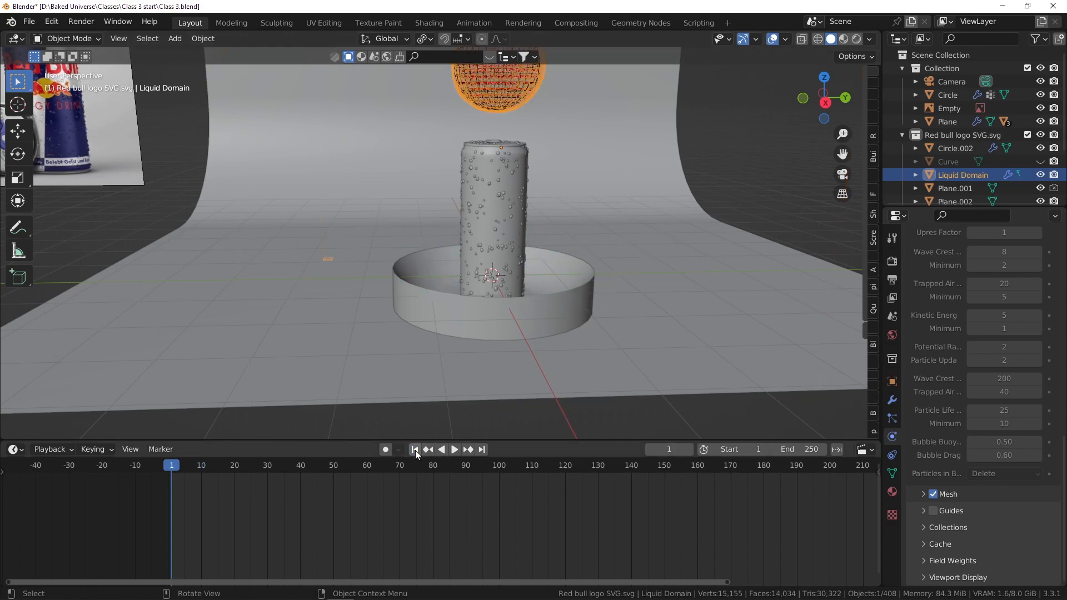
pyautogui.scroll(2, 552, 200)
pyautogui.keyDown('shift'); pyautogui.moveTo(526, 198); pyautogui.dragTo(457, 271, button='middle'); pyautogui.keyUp('shift')
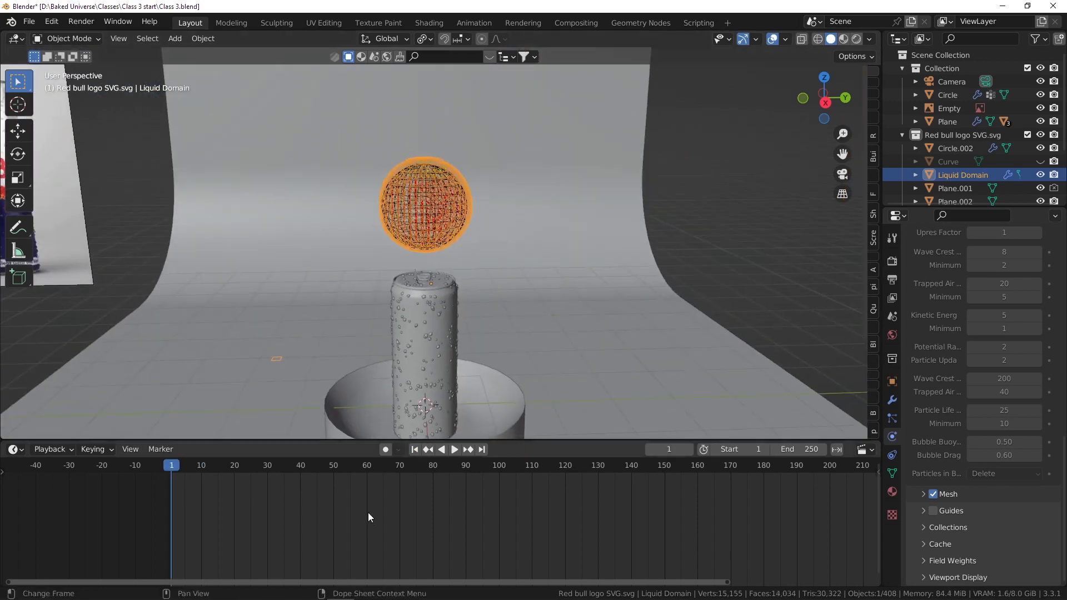
pyautogui.scroll(-3, 487, 289)
pyautogui.press('space')
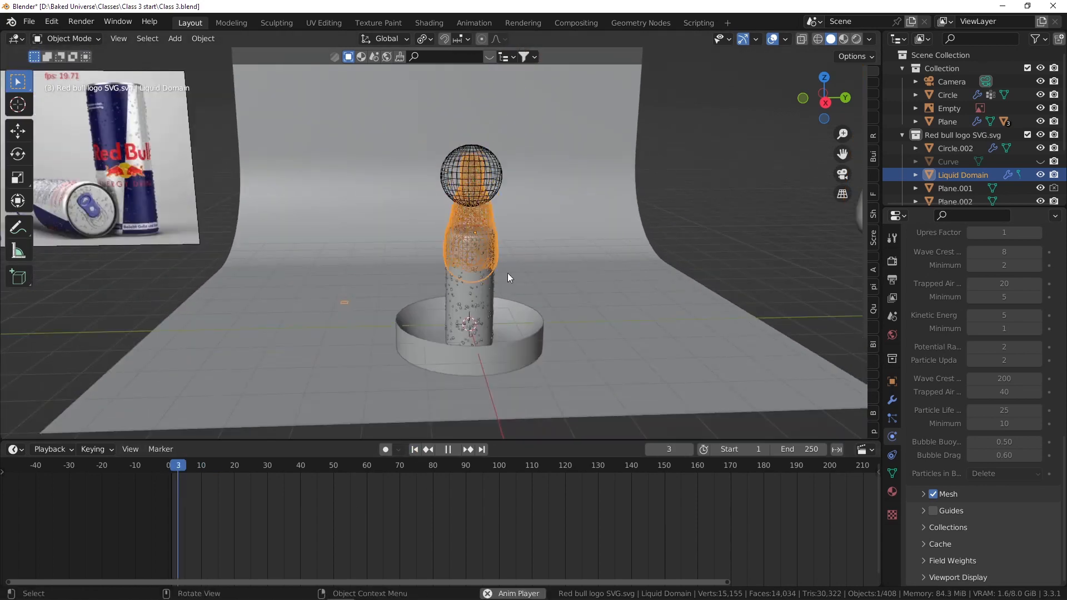
pyautogui.press('space')
pyautogui.scroll(1, 481, 362)
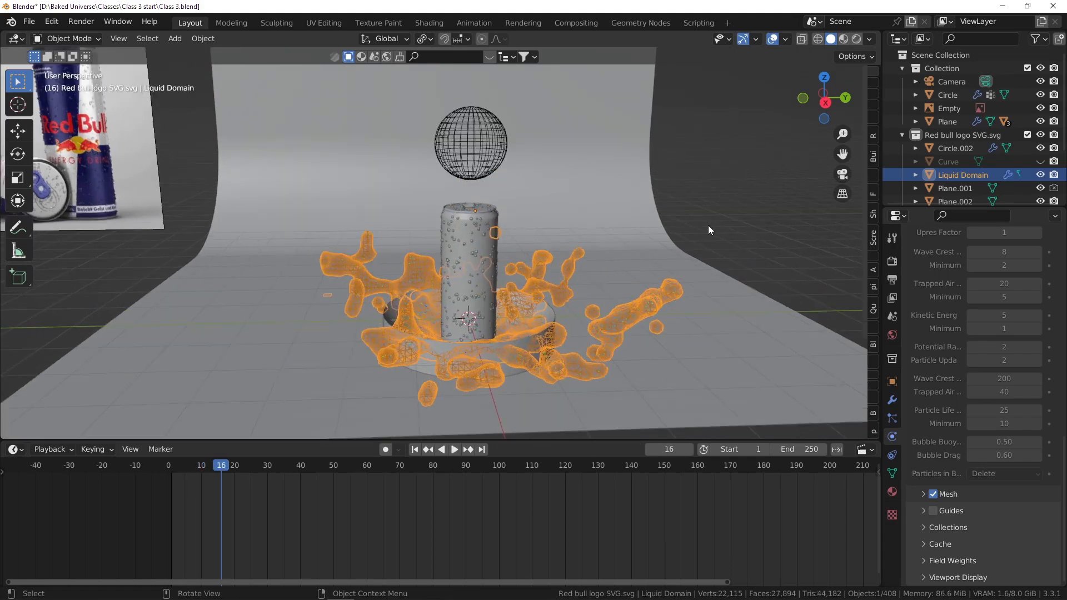
# - Deselect everything and examine the wireframe liquid mesh and its particles around the can up close
pyautogui.hotkey('alt', 'a')
pyautogui.scroll(5, 572, 279)
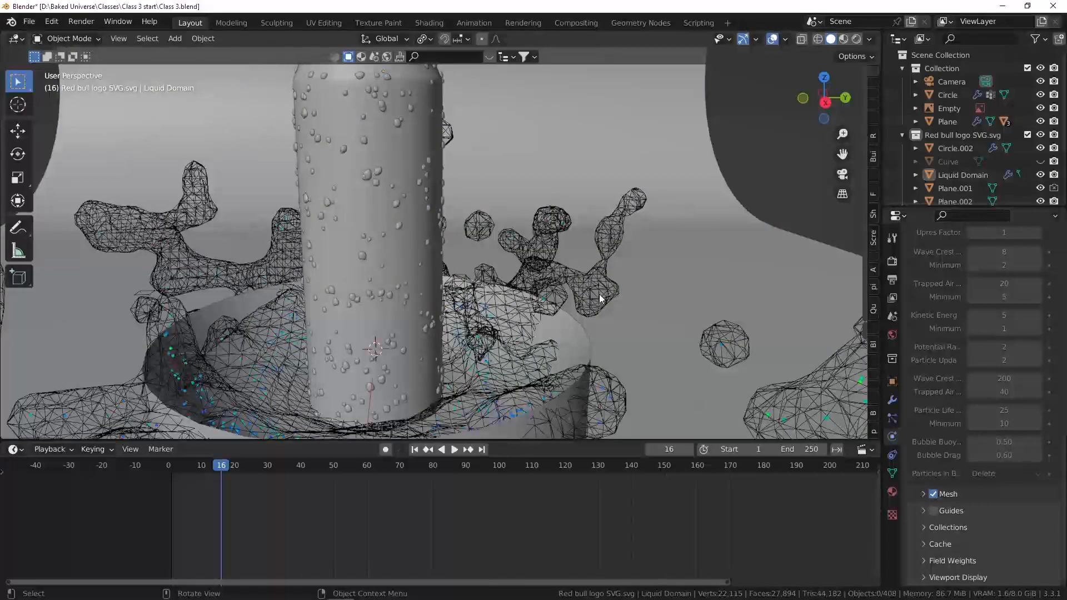
pyautogui.scroll(5, 611, 230)
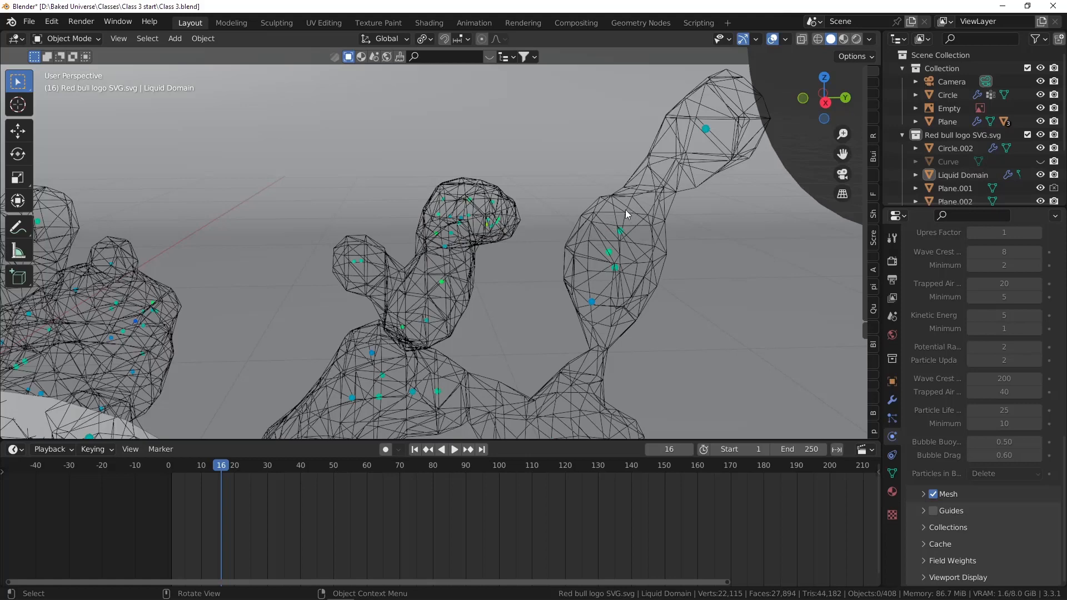
pyautogui.scroll(-8, 677, 178)
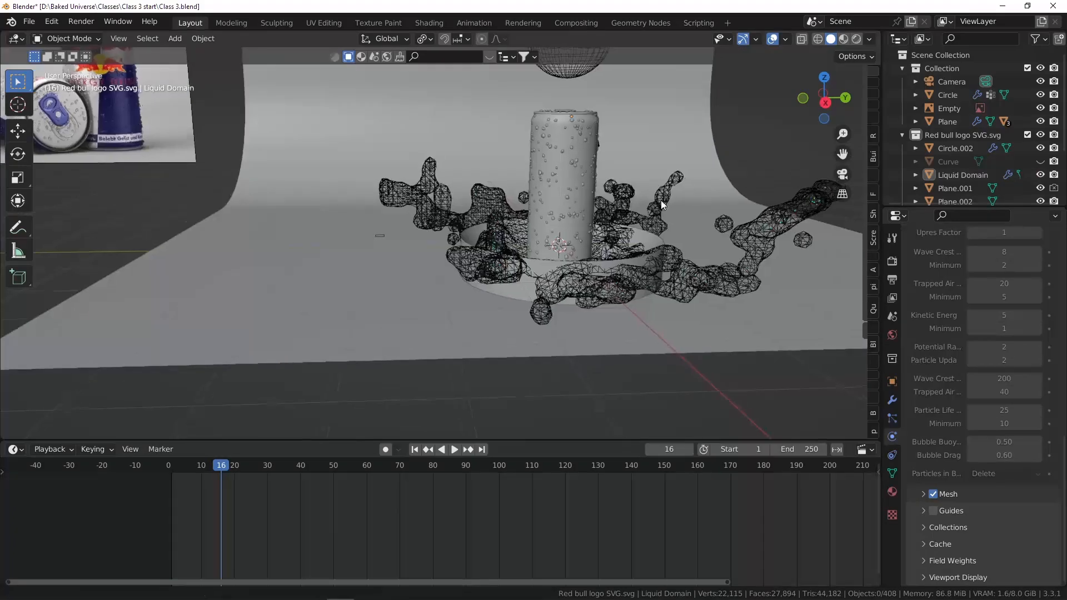
pyautogui.keyDown('shift'); pyautogui.moveTo(661, 200); pyautogui.dragTo(608, 213, button='middle'); pyautogui.keyUp('shift')
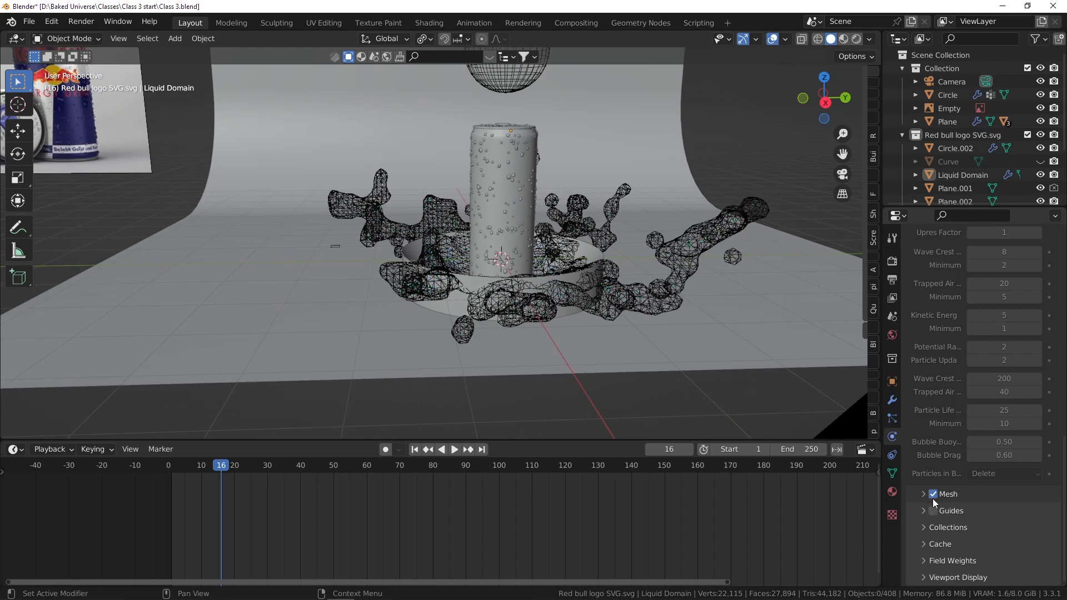
# - Set the liquid domain's viewport display to Solid and deselect it to view the splash
pyautogui.click(753, 240)
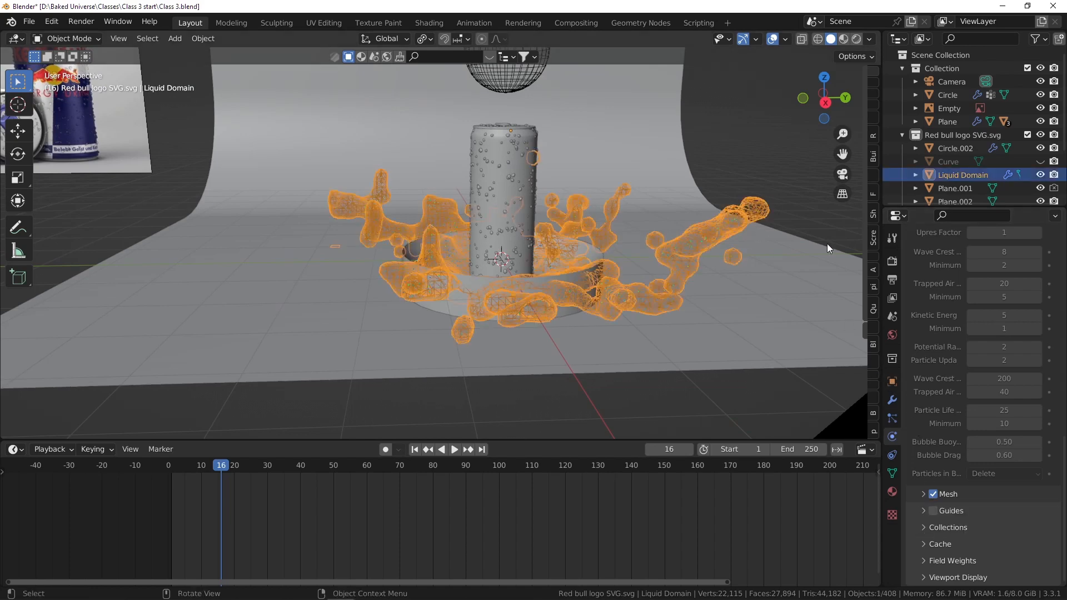
pyautogui.click(892, 381)
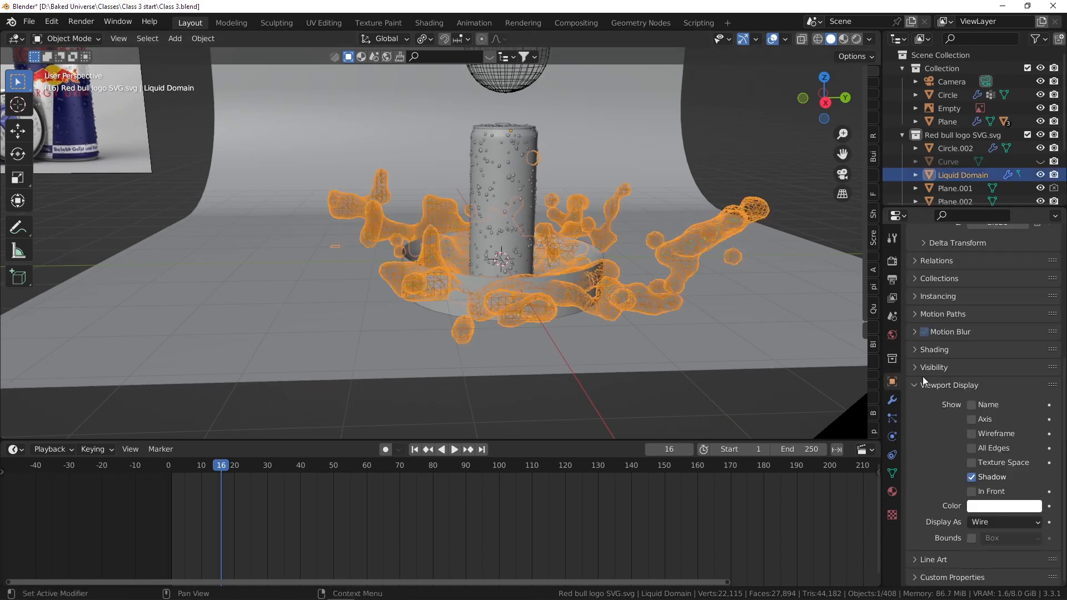
pyautogui.click(988, 520)
pyautogui.click(990, 477)
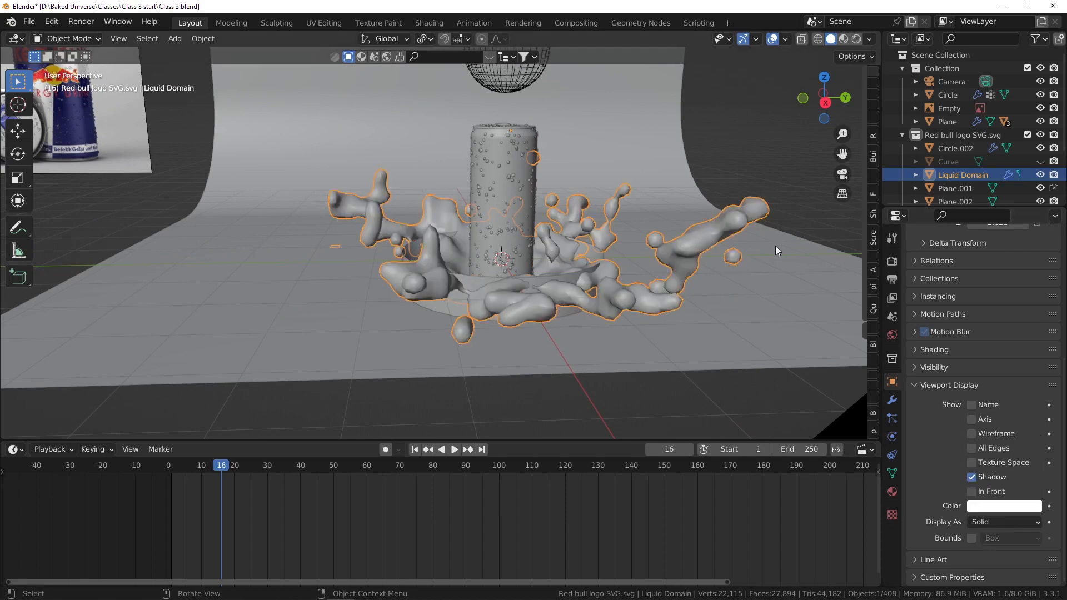
pyautogui.click(766, 147)
pyautogui.scroll(2, 558, 245)
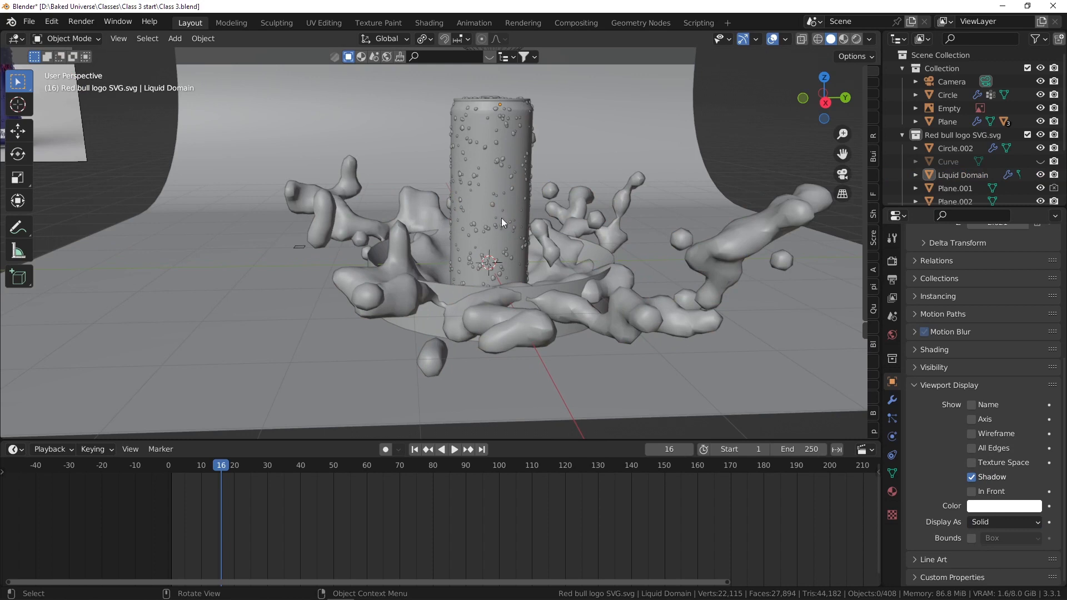
# - Inspect the solid splash around the can, then select the liquid mesh and show its fluid physics settings
pyautogui.click(579, 219)
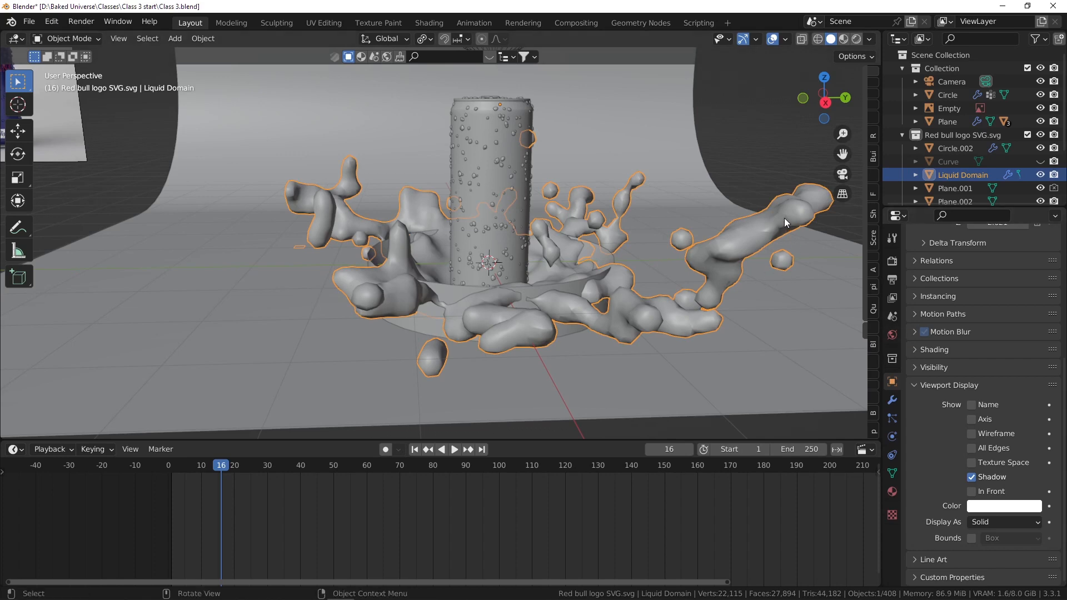
pyautogui.scroll(-2, 784, 218)
pyautogui.scroll(1, 773, 207)
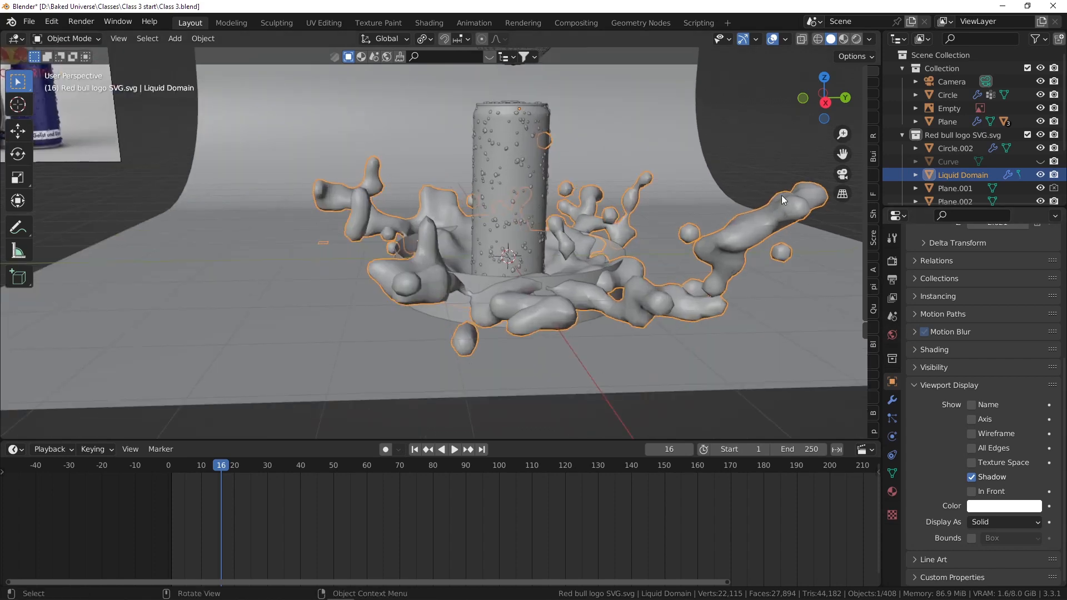
pyautogui.click(782, 185)
pyautogui.click(785, 204)
pyautogui.click(891, 437)
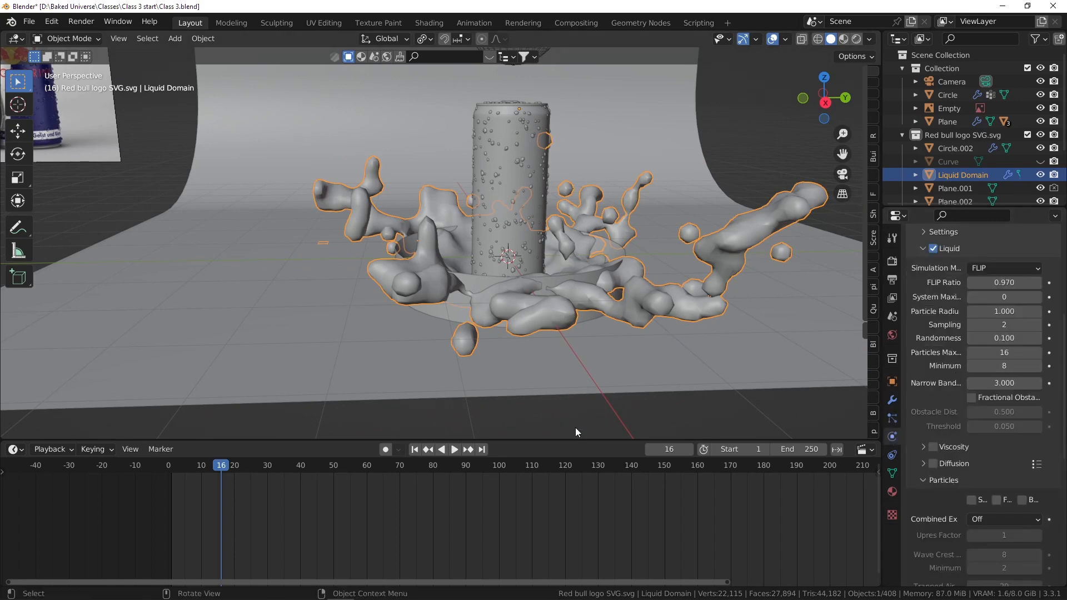
# - Return to the first frame and select the liquid ball above the can
pyautogui.click(415, 450)
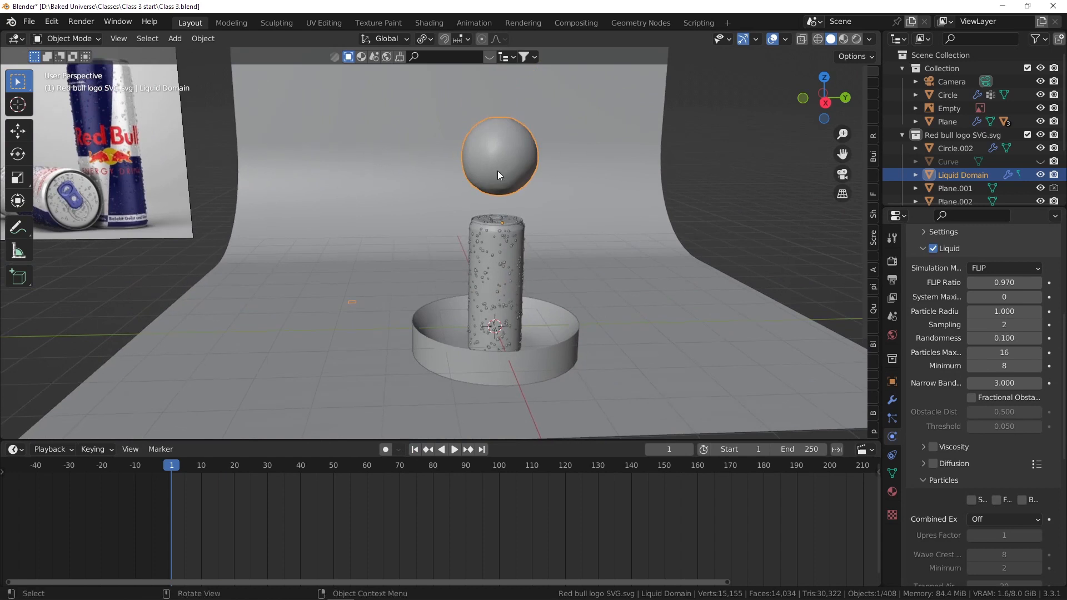
pyautogui.scroll(1, 498, 171)
pyautogui.click(531, 93)
pyautogui.click(506, 126)
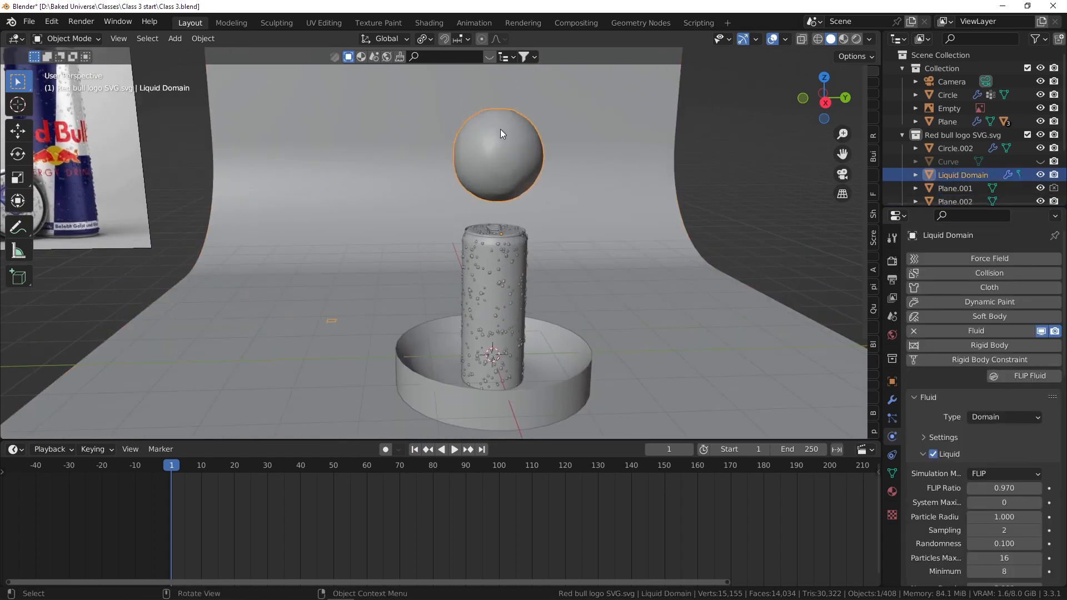
# - Expand the liquid domain's fluid settings and set its resolution divisions to 64
pyautogui.scroll(-7, 957, 381)
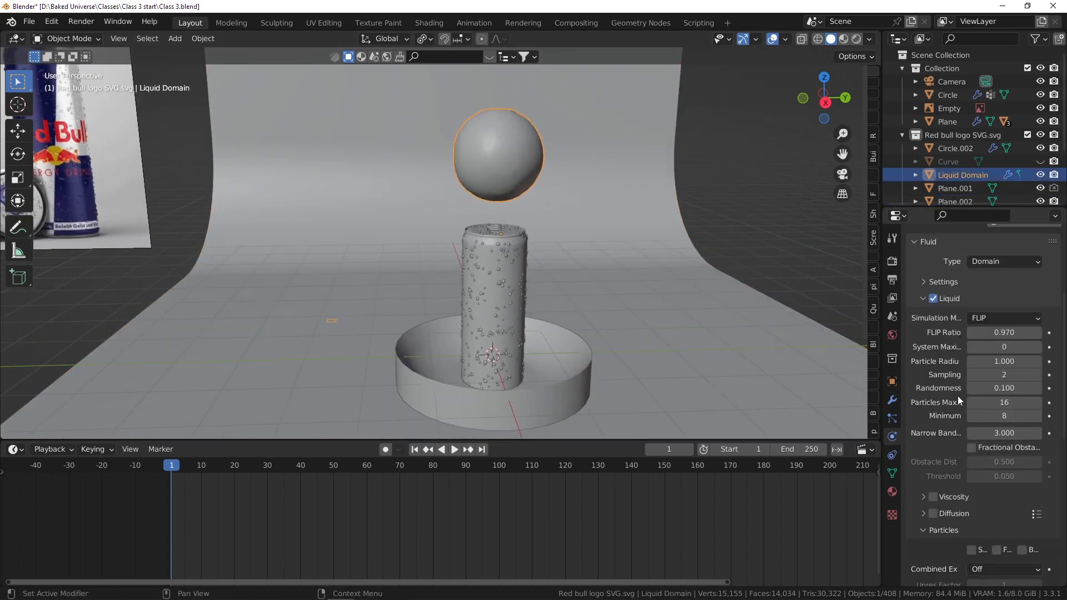
pyautogui.scroll(-5, 958, 396)
pyautogui.scroll(10, 948, 405)
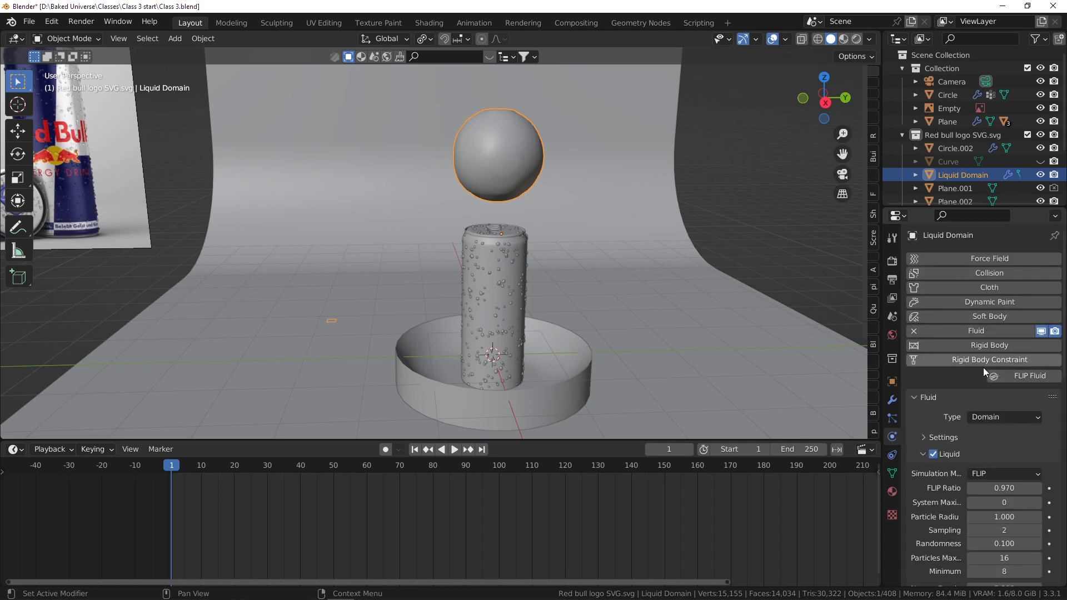
pyautogui.scroll(-2, 978, 375)
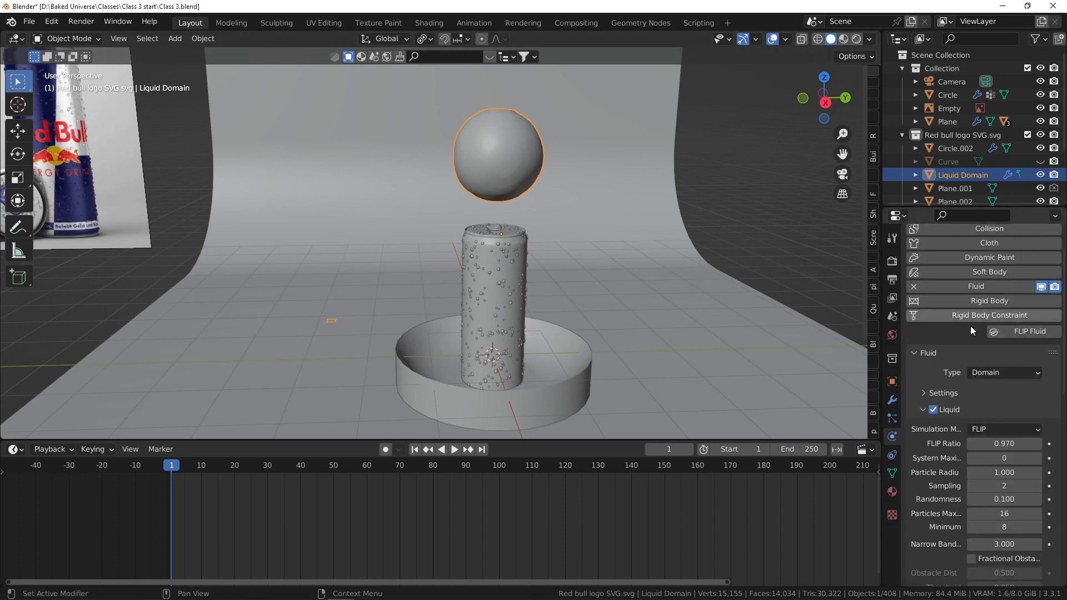
pyautogui.scroll(-1, 972, 367)
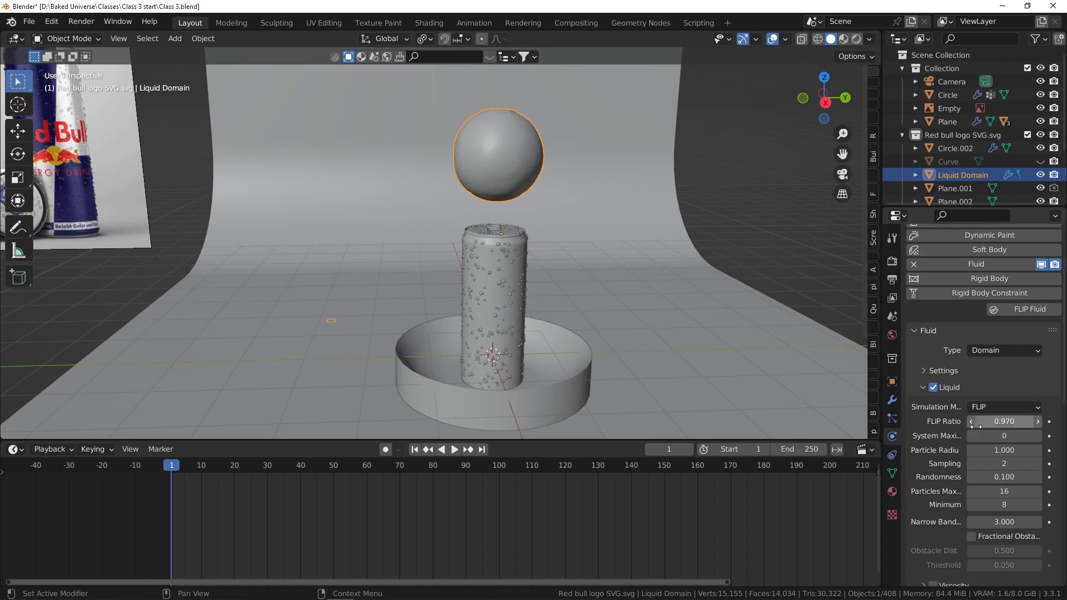
pyautogui.click(923, 370)
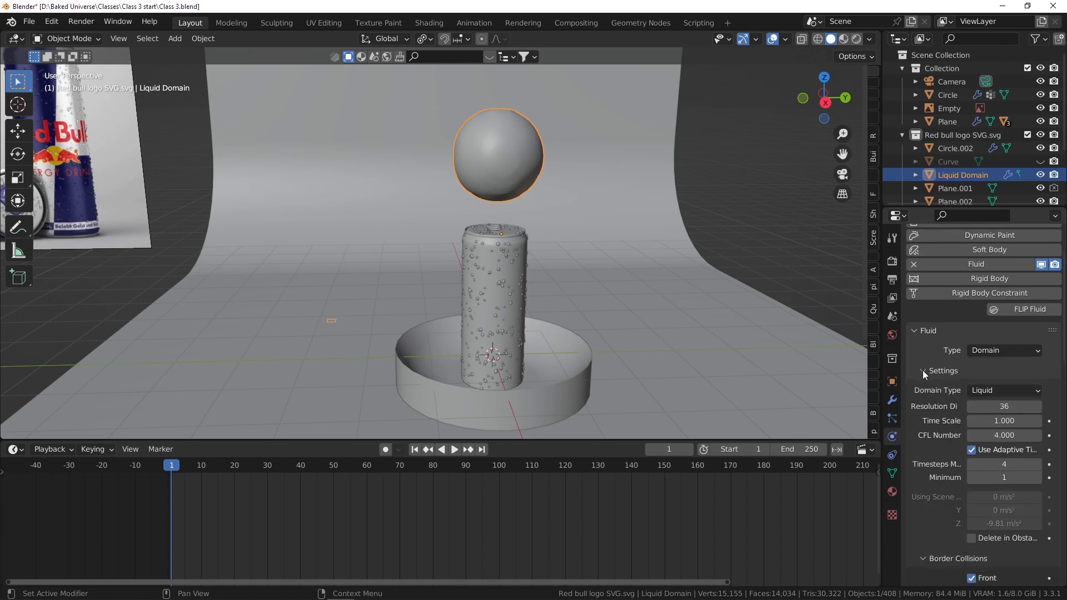
pyautogui.click(1006, 405)
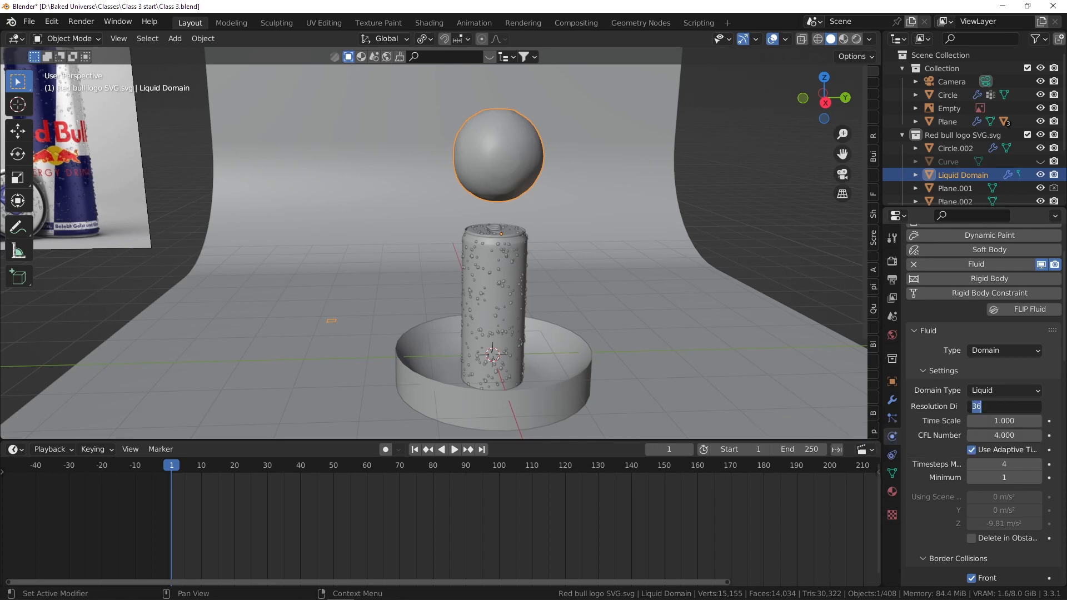
pyautogui.write('64')
pyautogui.press('Return')
pyautogui.scroll(-1, 566, 374)
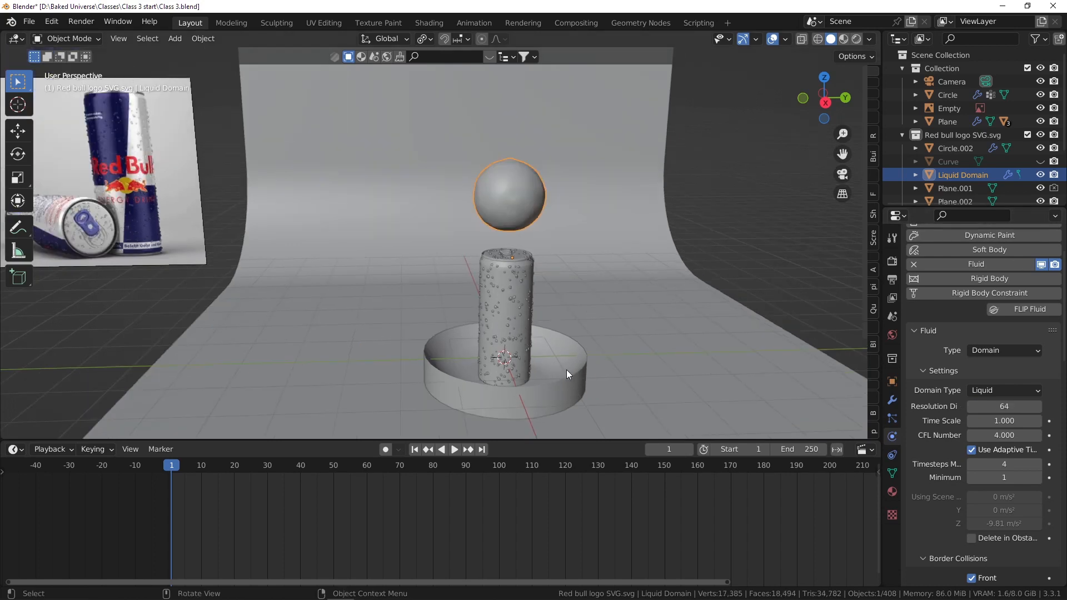
# - Play the first frames of the liquid simulation to check it, and return to frame 1
pyautogui.keyDown('shift'); pyautogui.moveTo(566, 369); pyautogui.dragTo(544, 329, button='middle'); pyautogui.keyUp('shift')
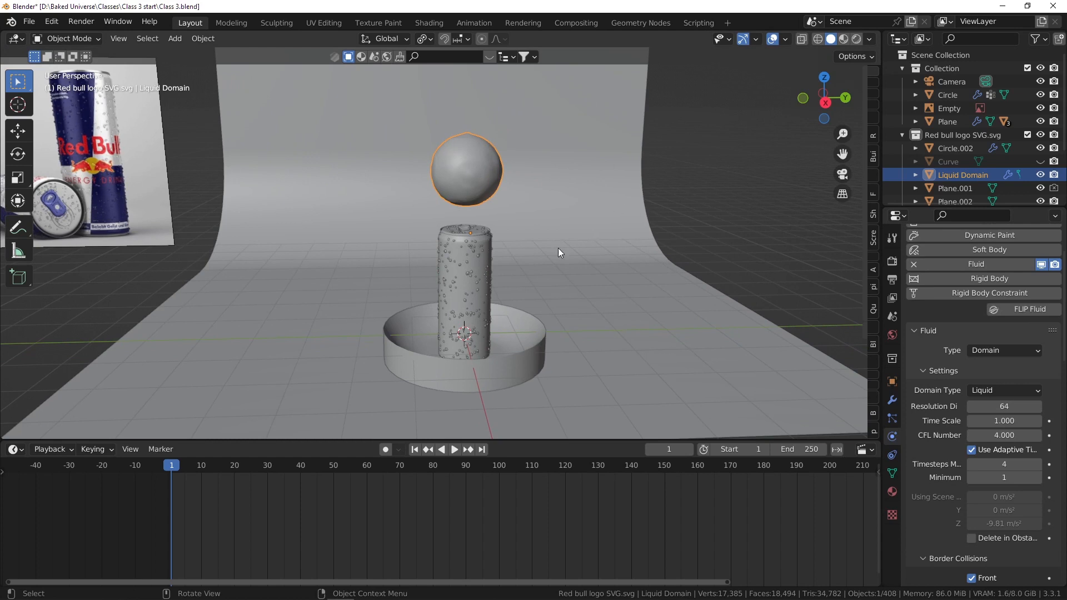
pyautogui.keyDown('shift'); pyautogui.moveTo(543, 257); pyautogui.dragTo(500, 239, button='middle'); pyautogui.keyUp('shift')
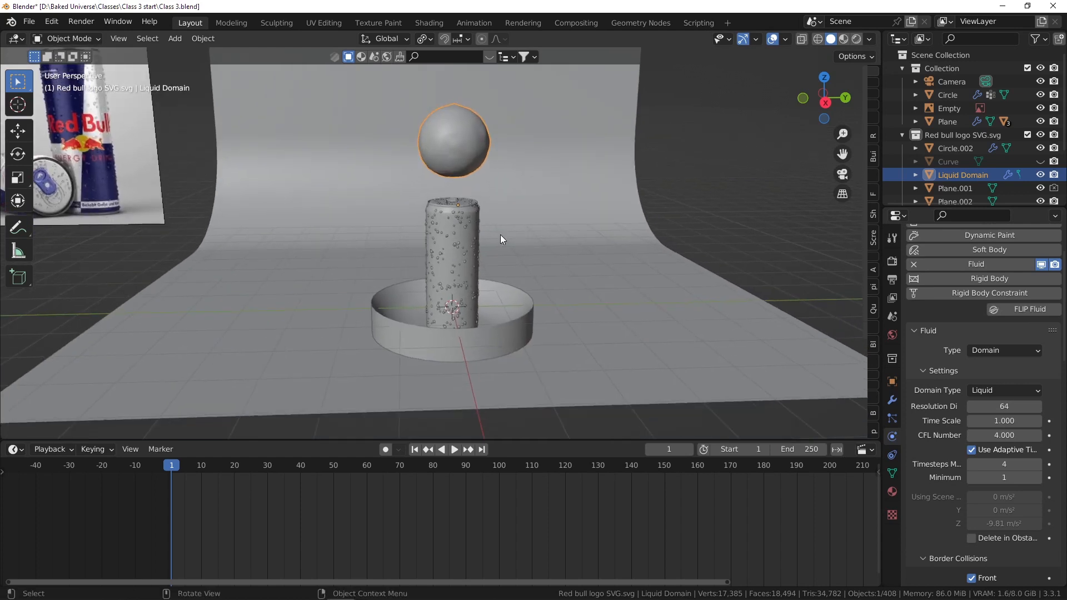
pyautogui.press('space')
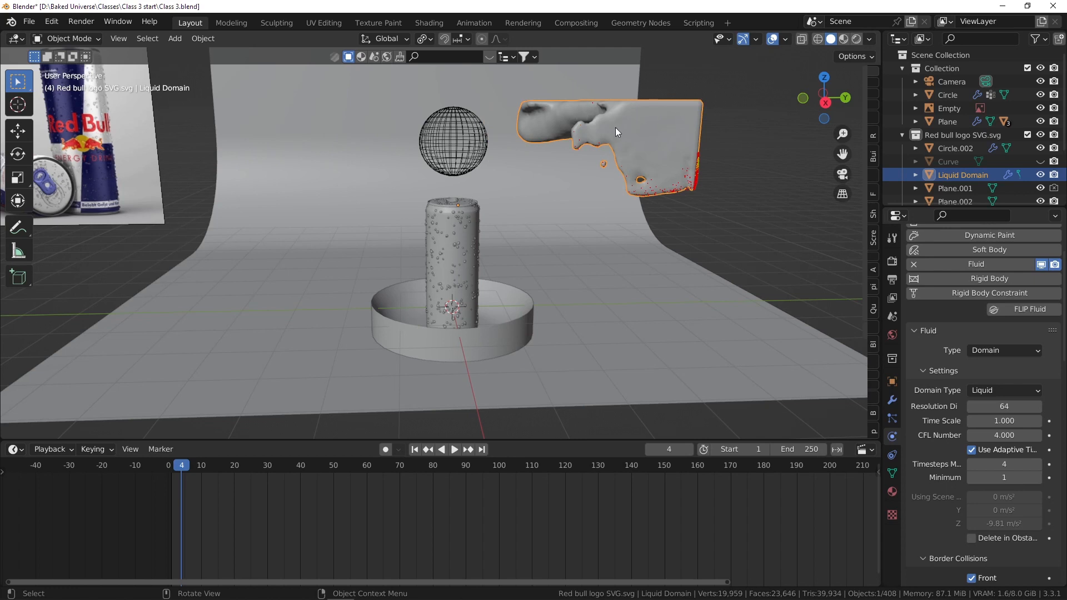
pyautogui.click(416, 449)
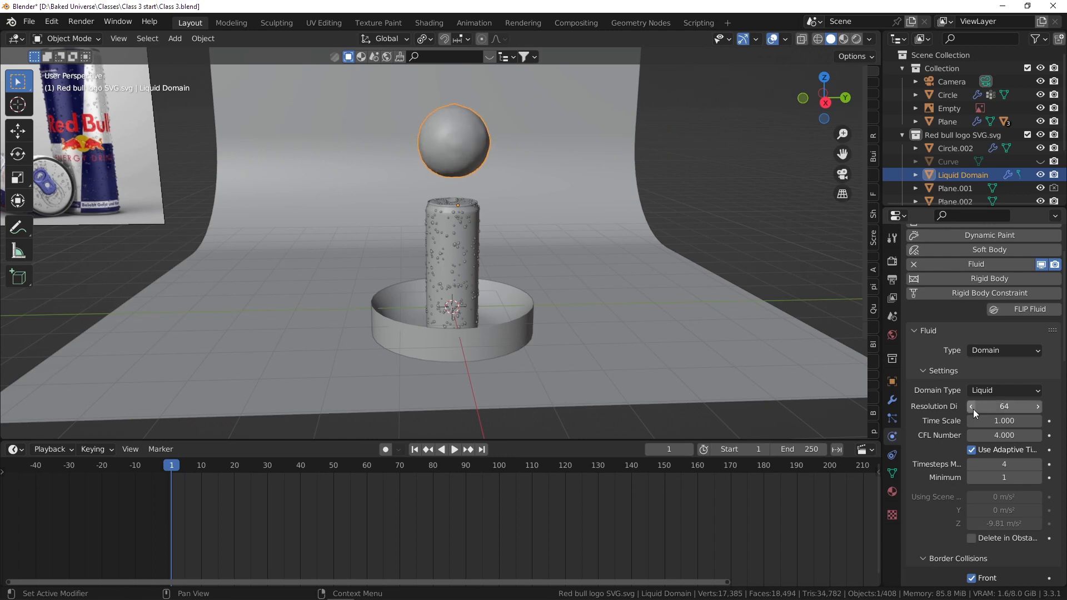
# - Reset the simulation by raising the domain's resolution divisions two steps and bringing them back to 64
pyautogui.click(1038, 406)
pyautogui.click(1038, 406)
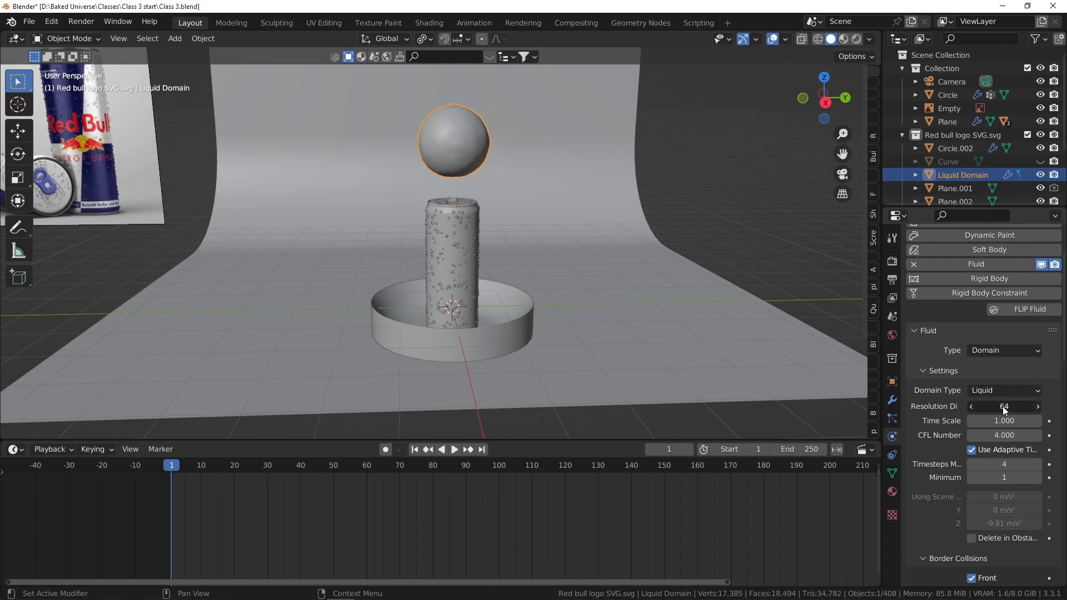
pyautogui.click(971, 406)
pyautogui.click(971, 407)
# - Replay the liquid simulation from the first frame up to frame 10 and view the splash around the can
pyautogui.press('space')
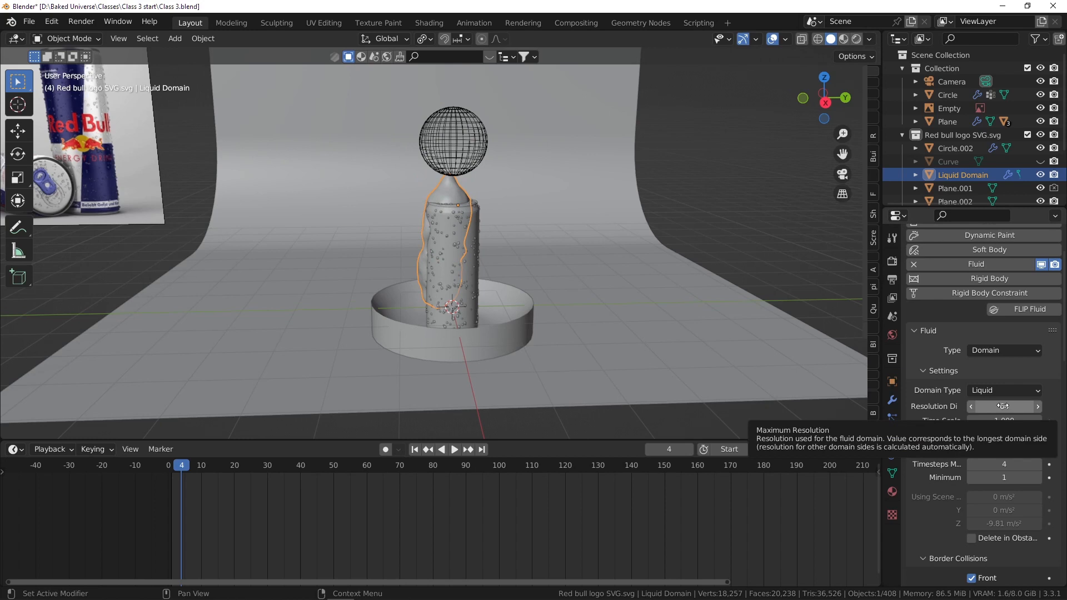
pyautogui.click(455, 450)
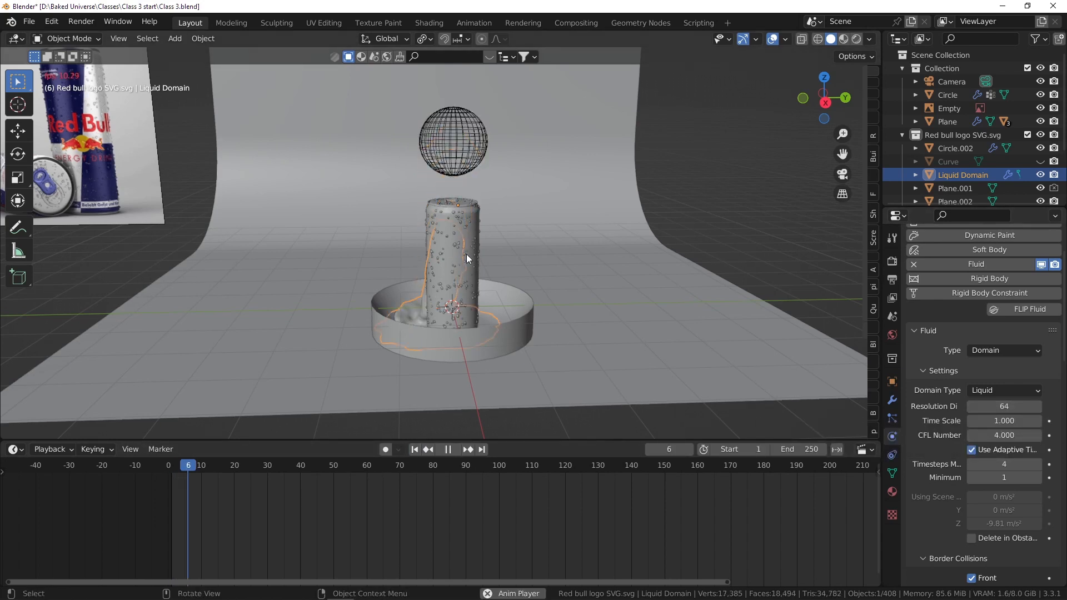
pyautogui.press('space')
pyautogui.click(414, 450)
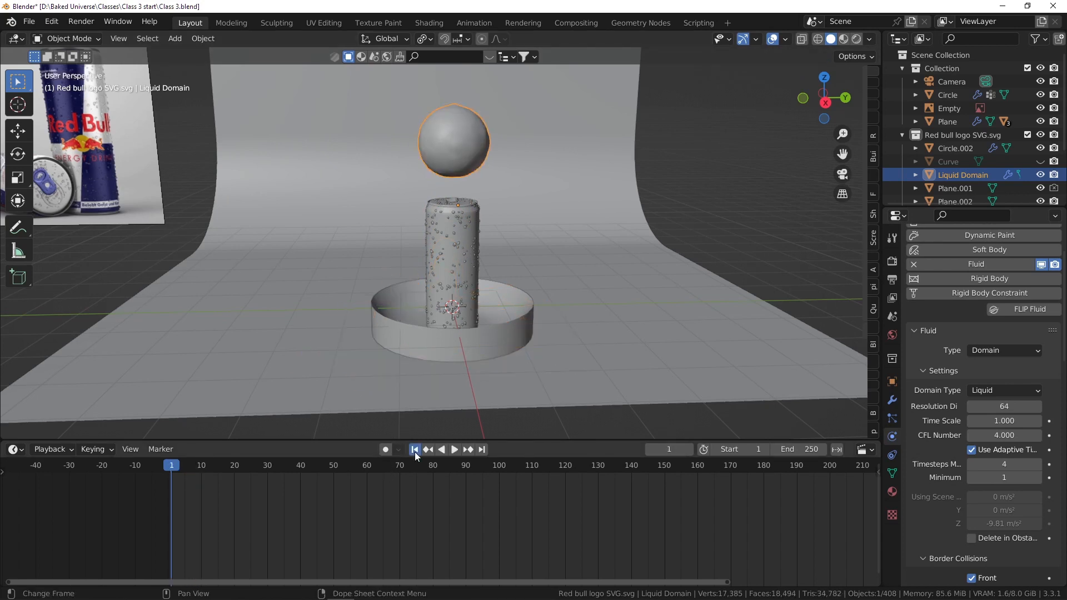
pyautogui.press('space')
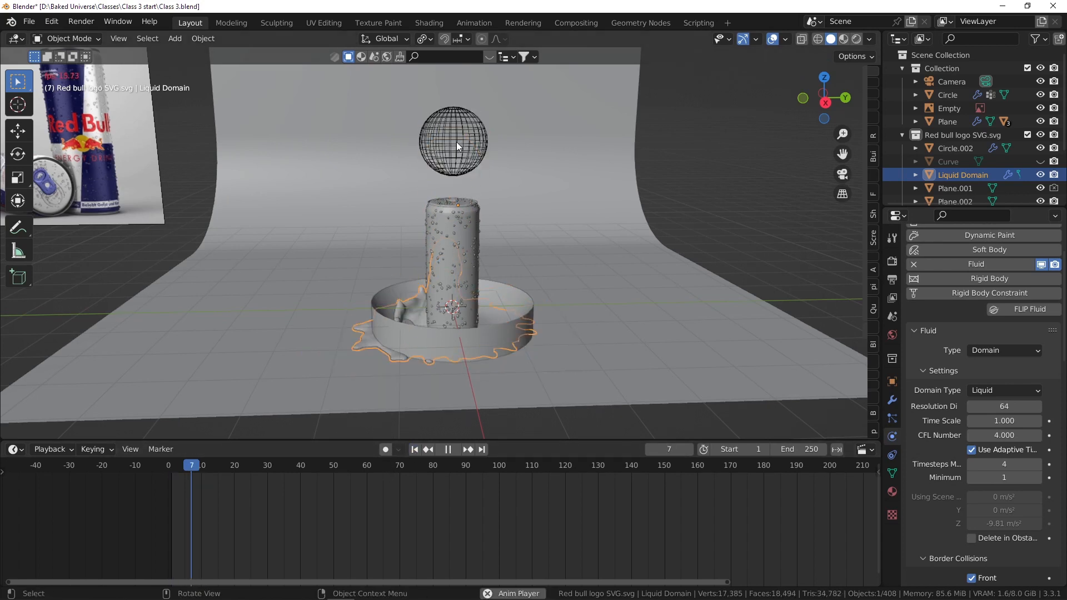
pyautogui.press('space')
pyautogui.scroll(2, 496, 315)
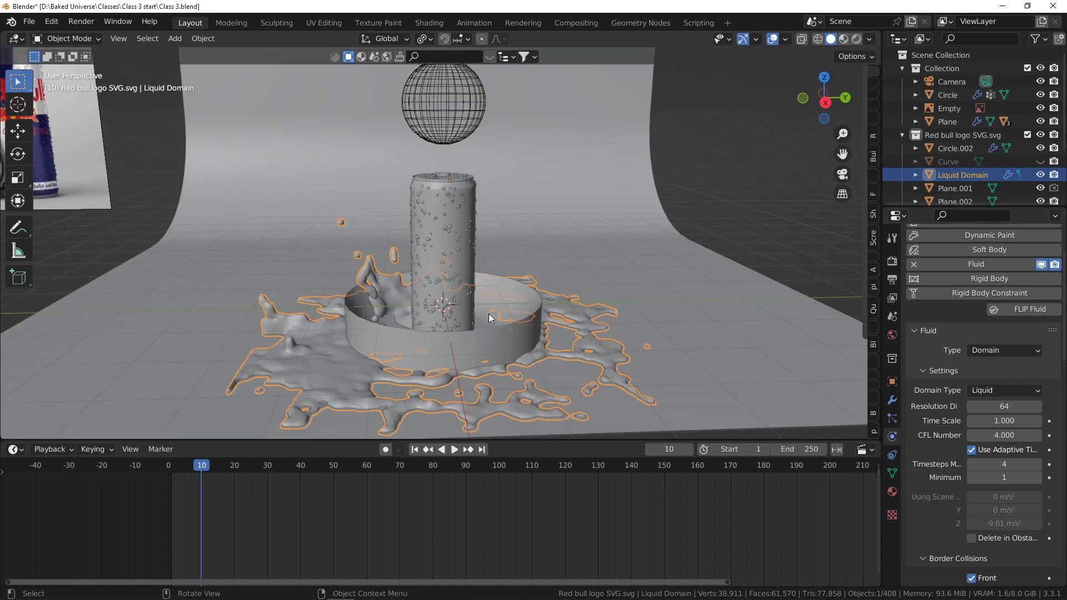
# - Select the ring-shaped container around the can and enable Is Planar for its fluid effector
pyautogui.click(504, 291)
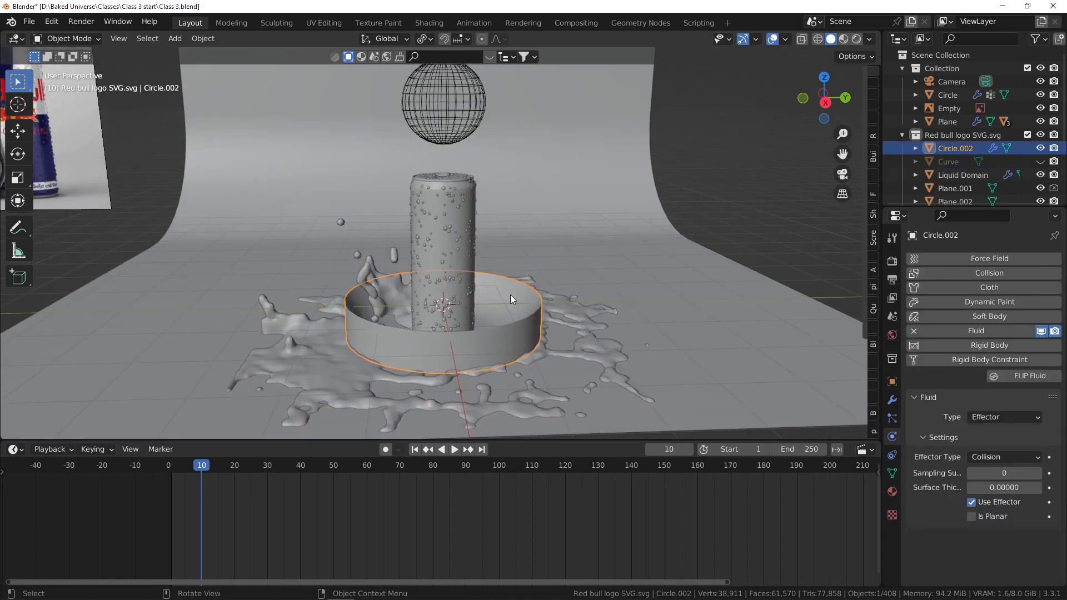
pyautogui.scroll(-2, 529, 279)
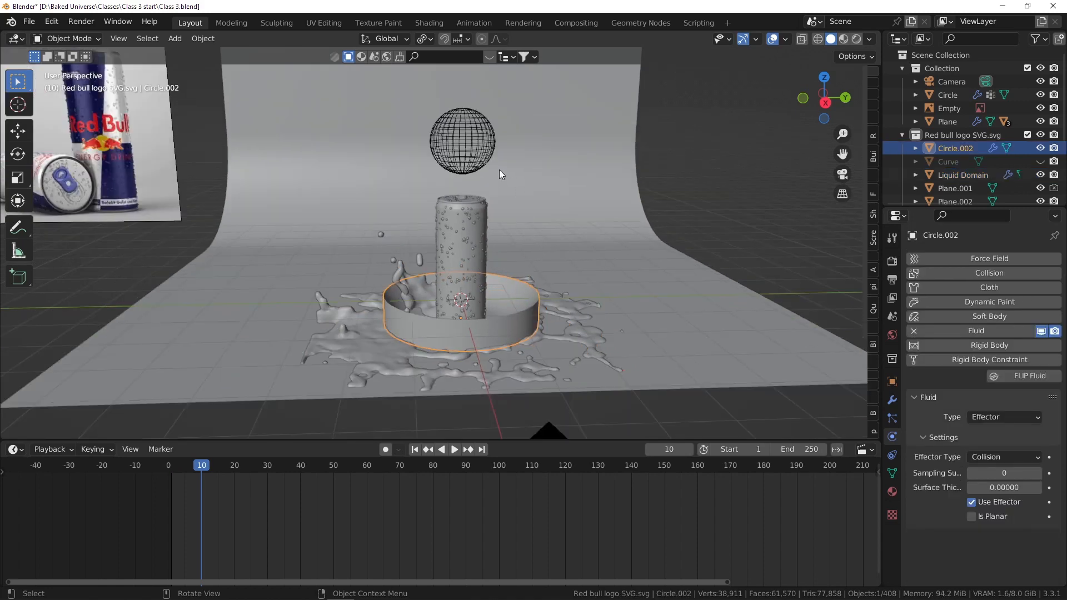
pyautogui.scroll(2, 479, 267)
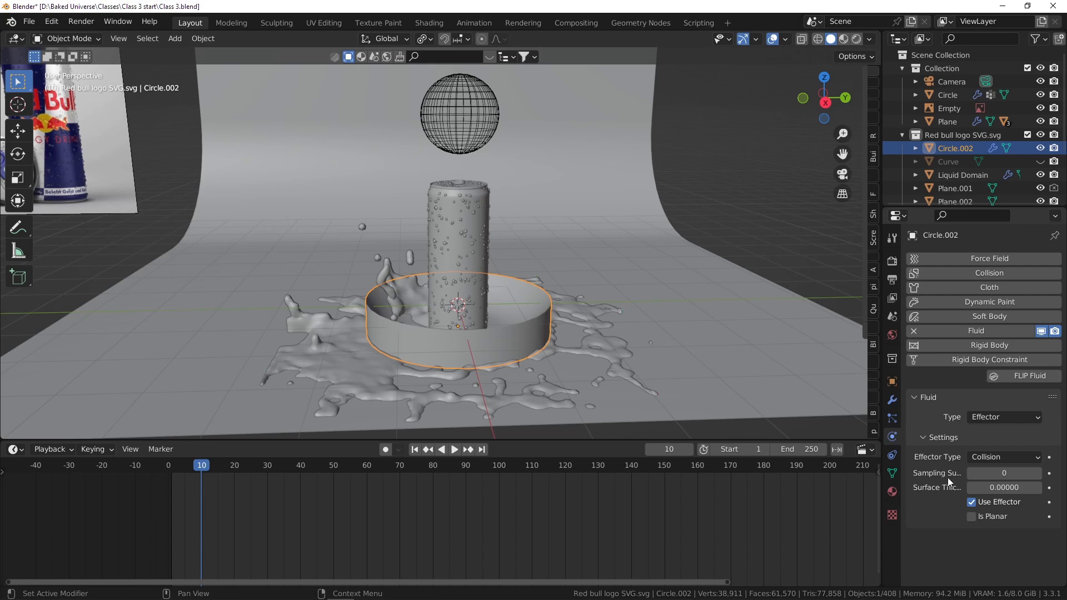
pyautogui.click(976, 516)
# - Select the liquid domain and raise its resolution divisions to 66
pyautogui.click(593, 315)
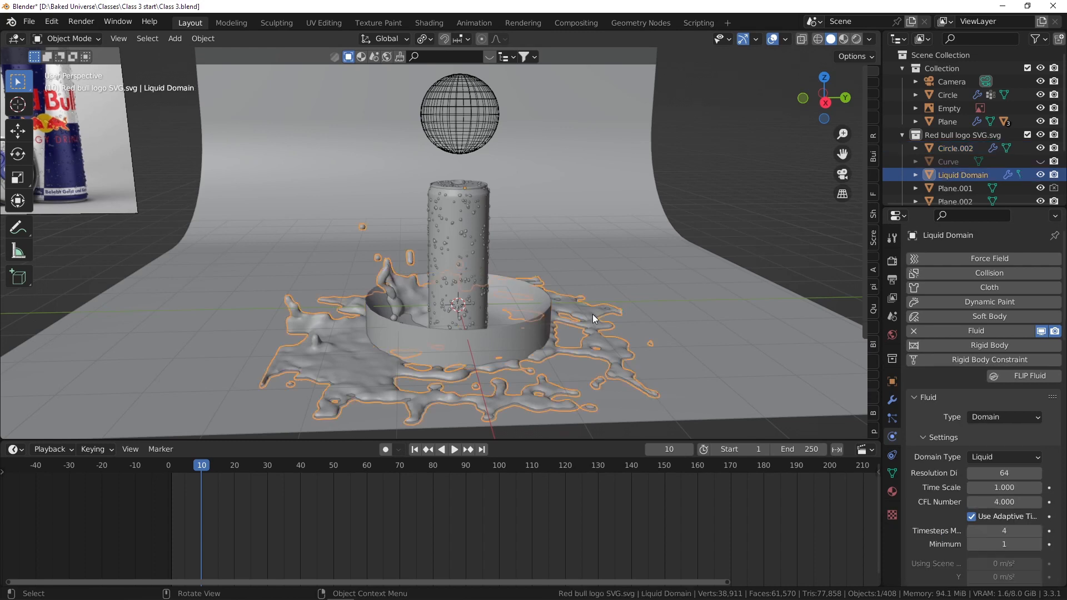
pyautogui.click(1038, 473)
pyautogui.click(1038, 473)
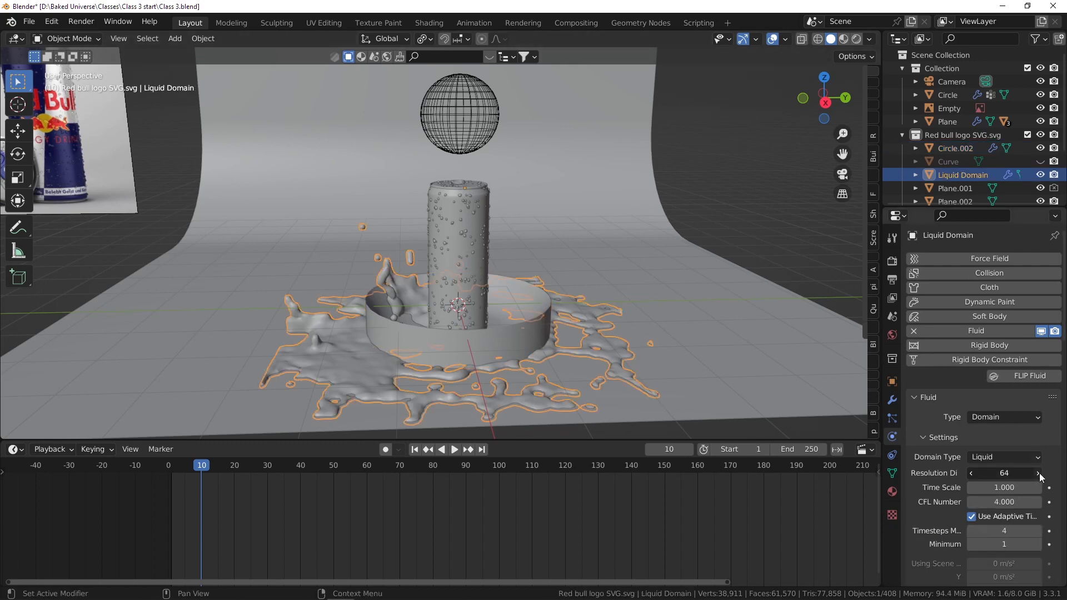
# - Replay the simulation from the first frame to frame 15, deselect the liquid and examine the splash shape
pyautogui.click(414, 450)
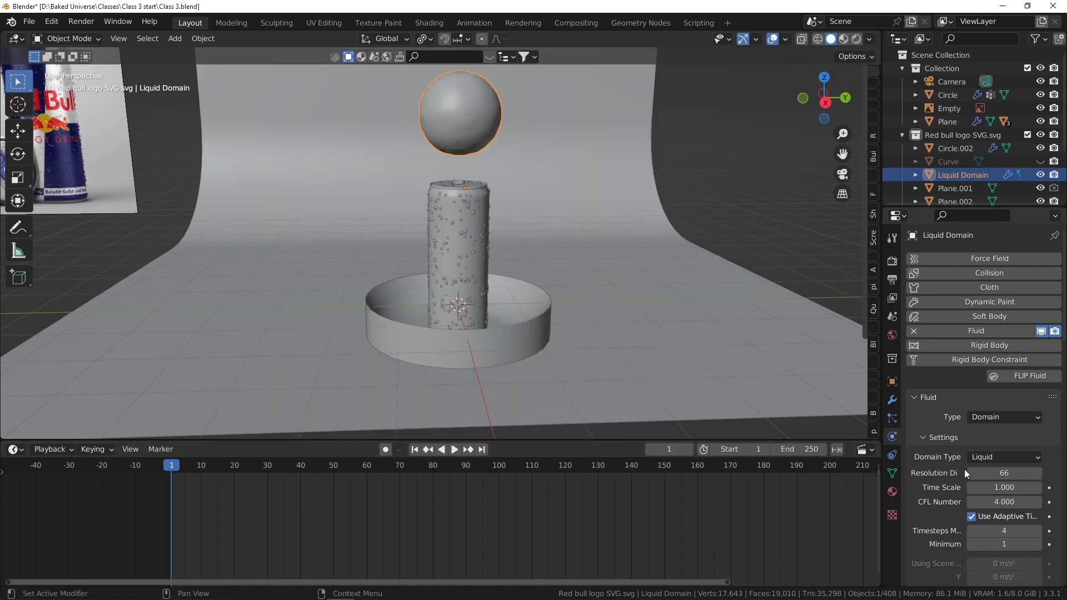
pyautogui.press('space')
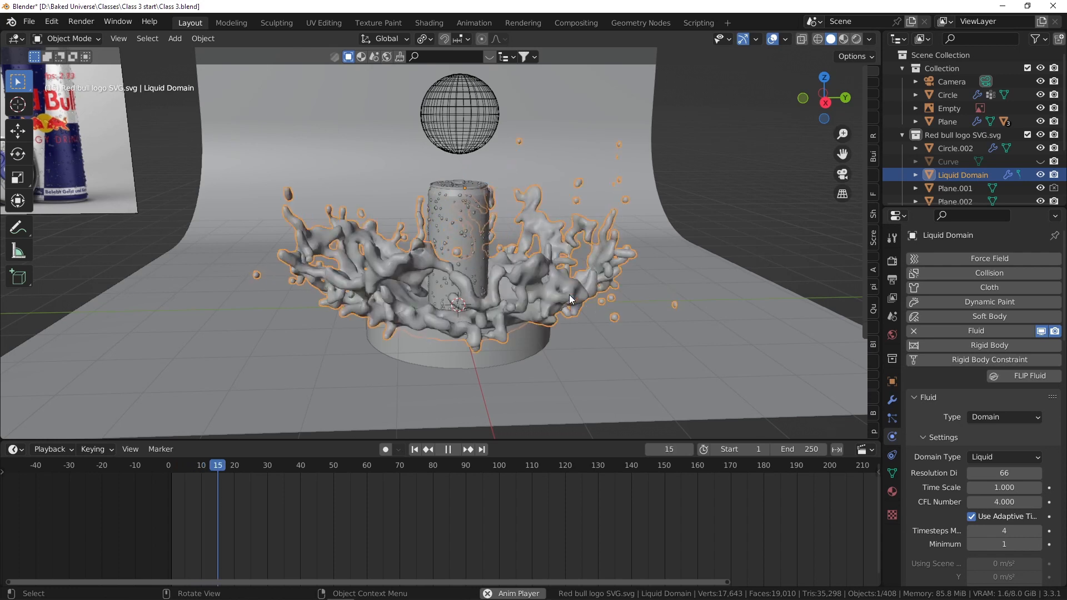
pyautogui.press('space')
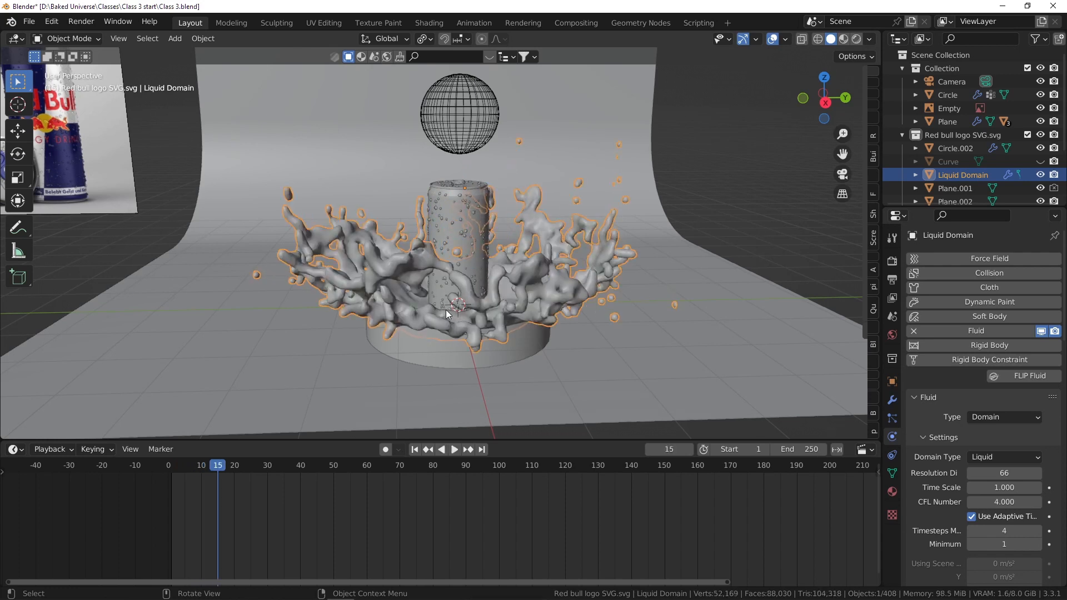
pyautogui.scroll(1, 462, 282)
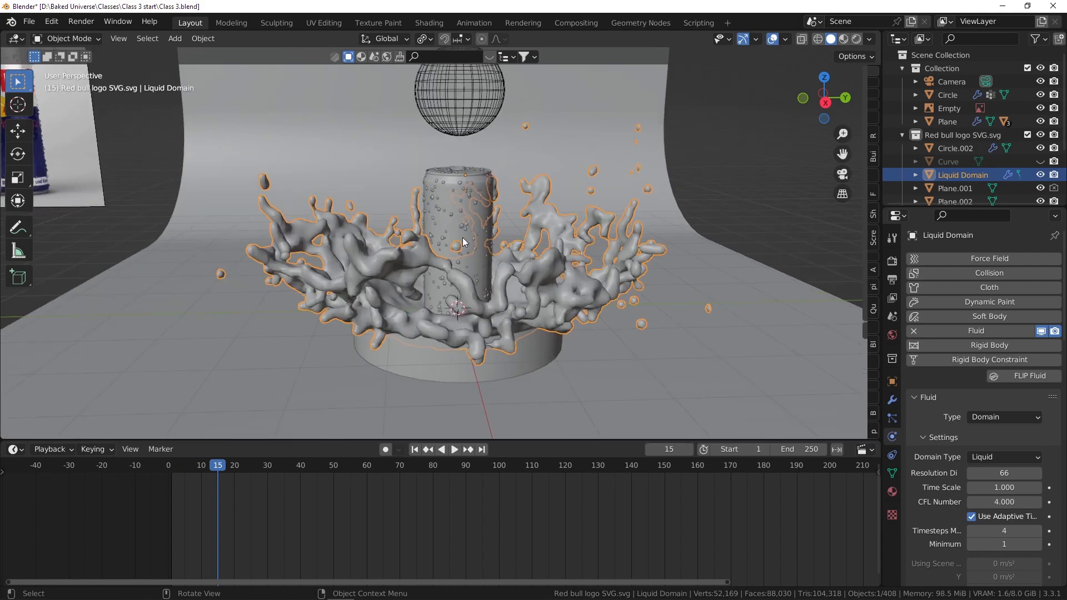
pyautogui.click(723, 166)
pyautogui.moveTo(500, 256)
pyautogui.mouseDown(button='middle')
pyautogui.moveTo(483, 265)
pyautogui.moveTo(505, 284)
pyautogui.moveTo(511, 319)
pyautogui.moveTo(499, 274)
pyautogui.moveTo(511, 249)
pyautogui.mouseUp(button='middle')
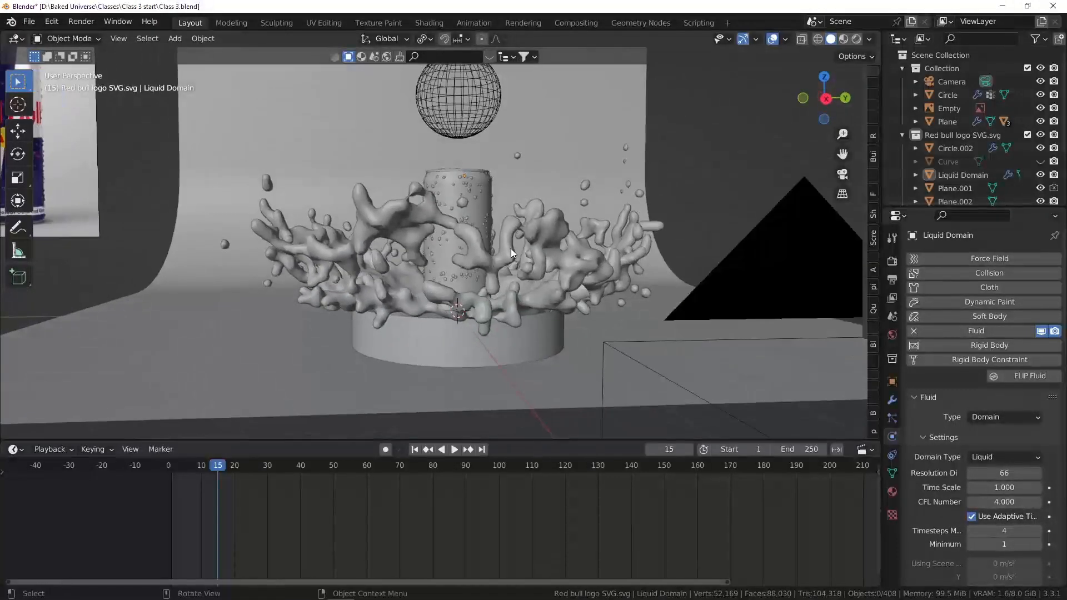
# - Look through the camera, play the splash on to frame 24 and set the current frame to 12
pyautogui.press('KP_0')
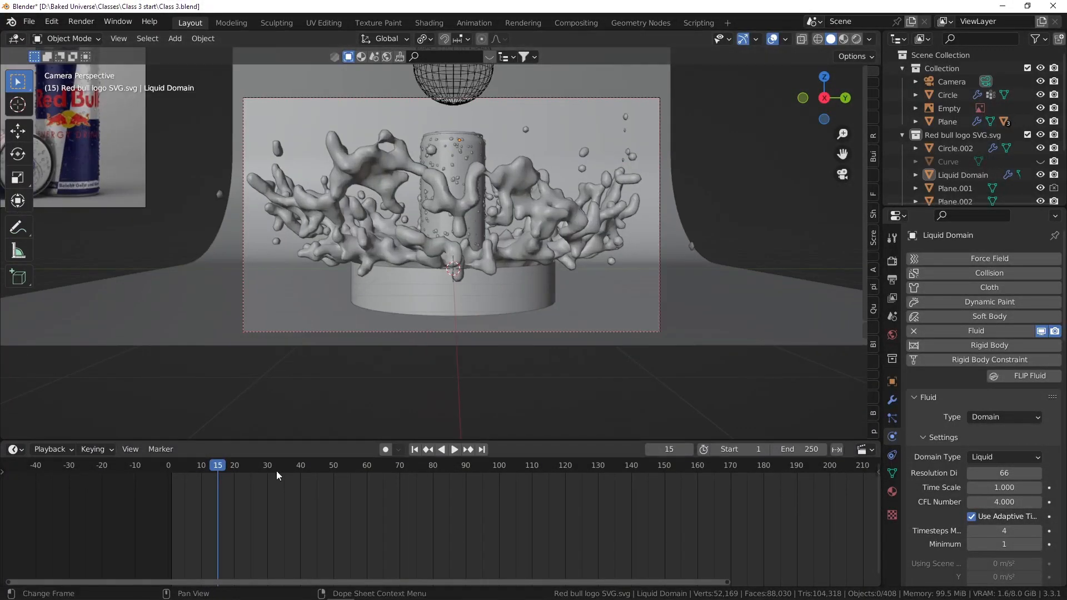
pyautogui.press('space')
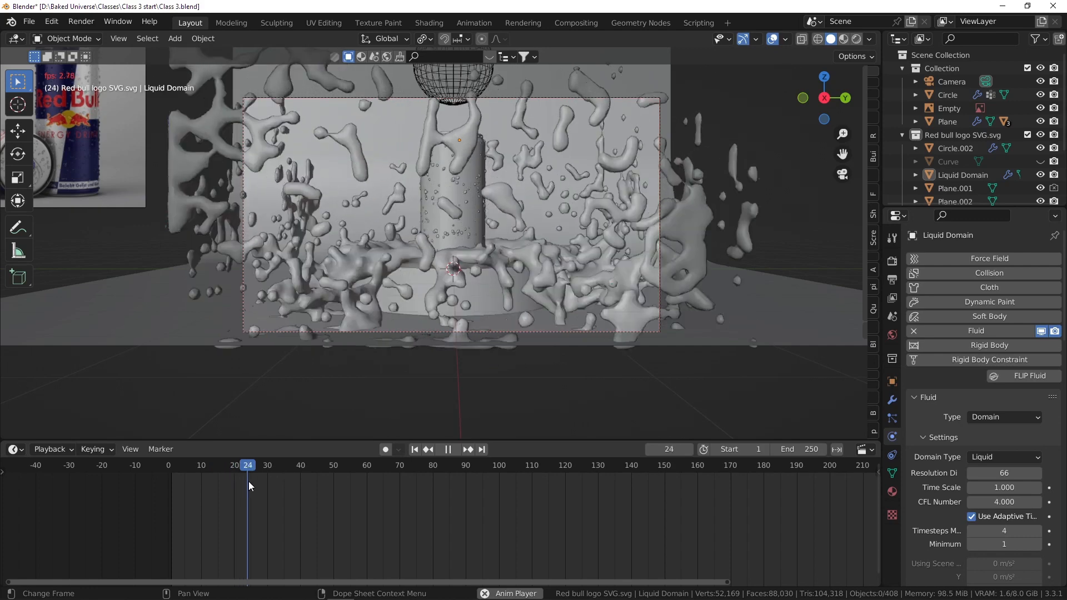
pyautogui.press('space')
pyautogui.moveTo(243, 465); pyautogui.dragTo(208, 456)
pyautogui.scroll(3, 348, 272)
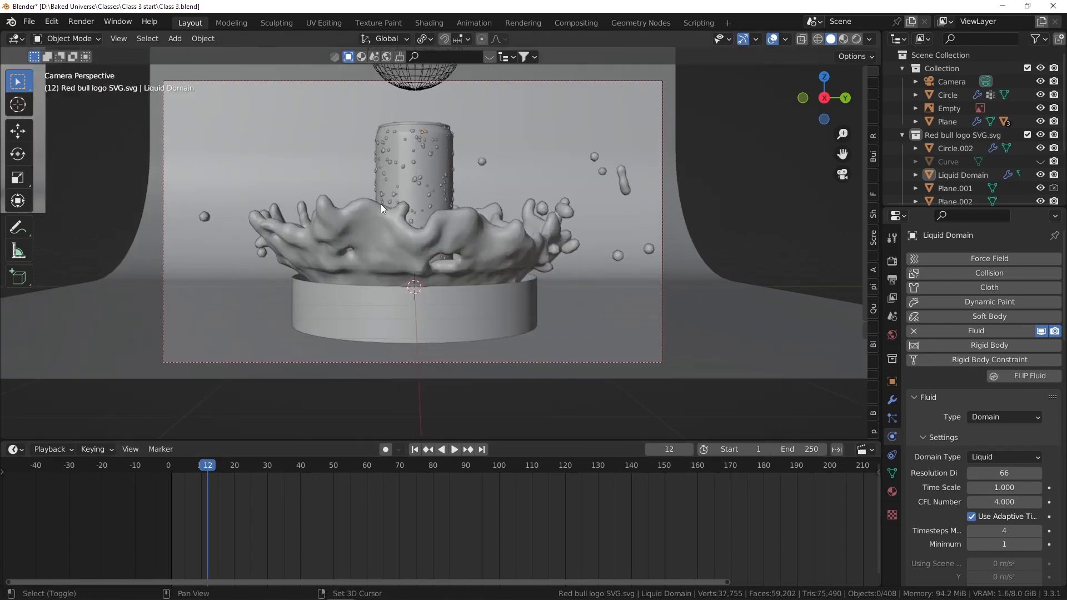
pyautogui.moveTo(217, 468); pyautogui.dragTo(208, 469)
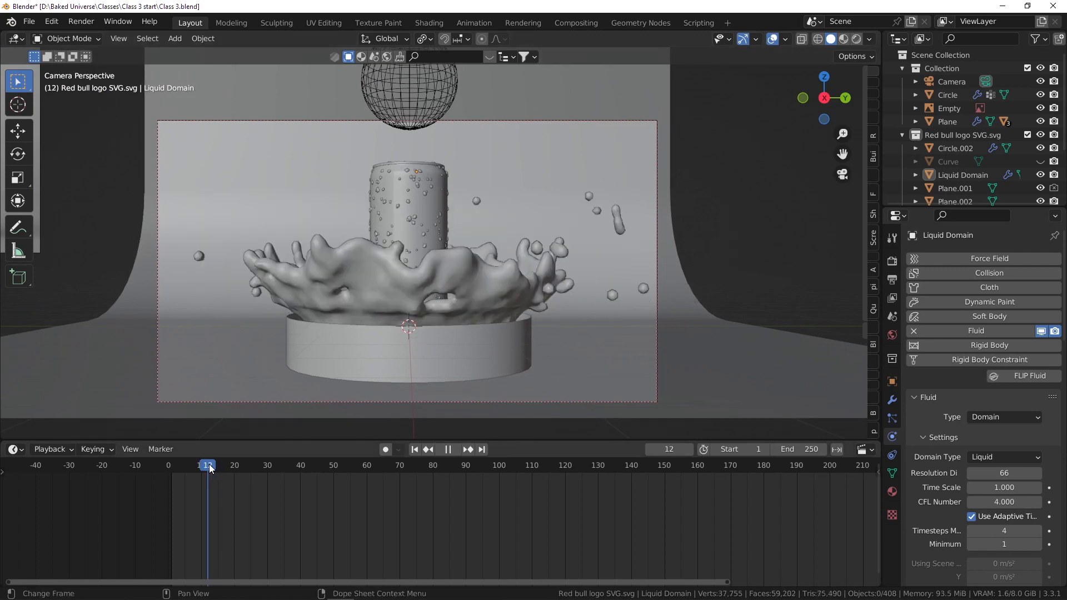
# - Switch the viewport to rendered shading and hide the ring-shaped container around the can in both the viewport and renders
pyautogui.click(855, 40)
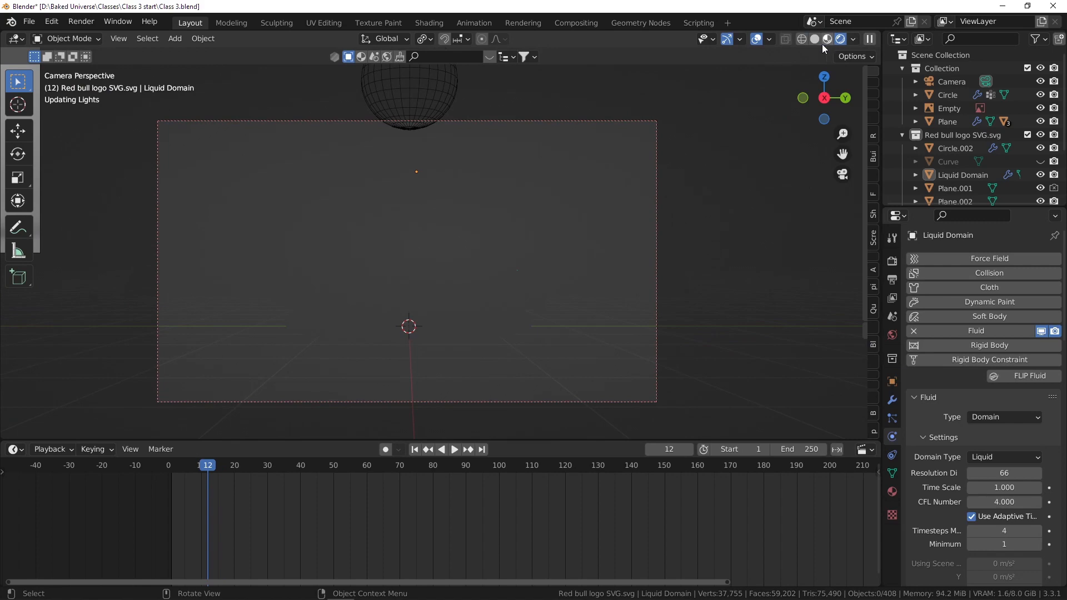
pyautogui.click(200, 38)
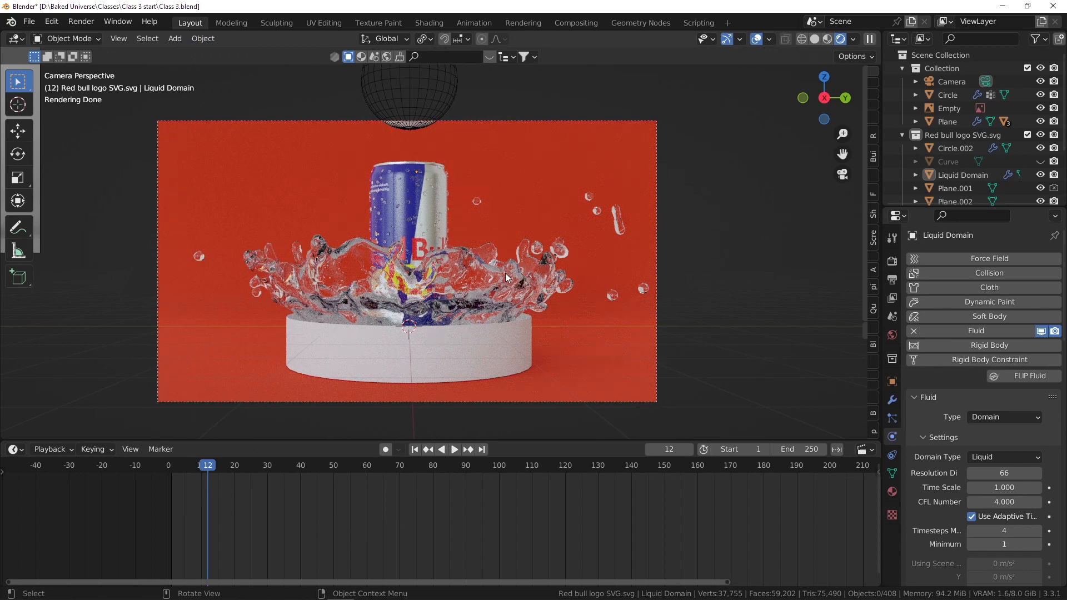
pyautogui.click(525, 332)
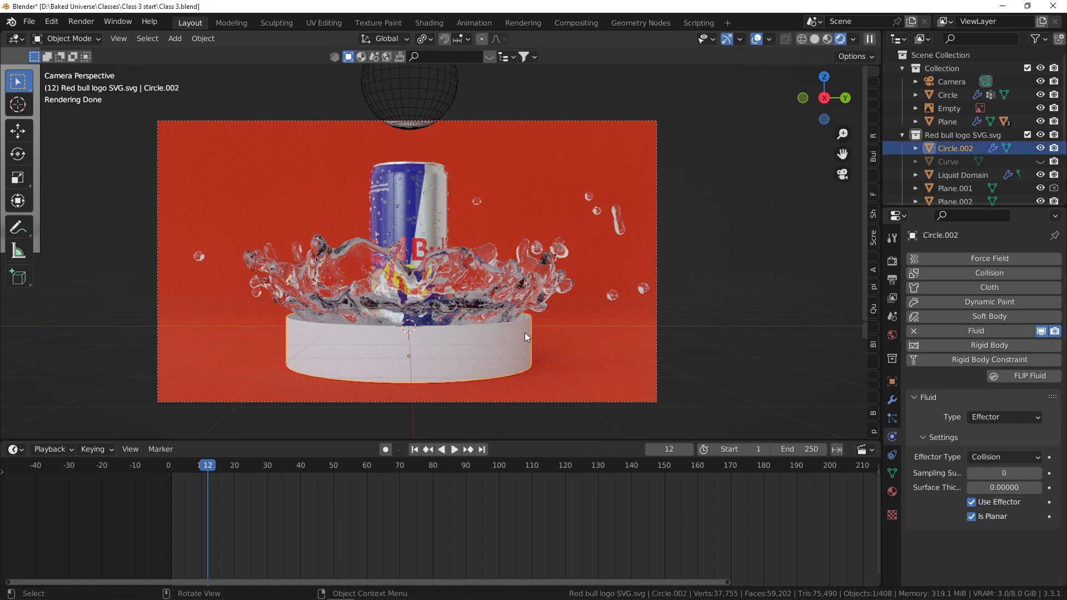
pyautogui.click(1041, 148)
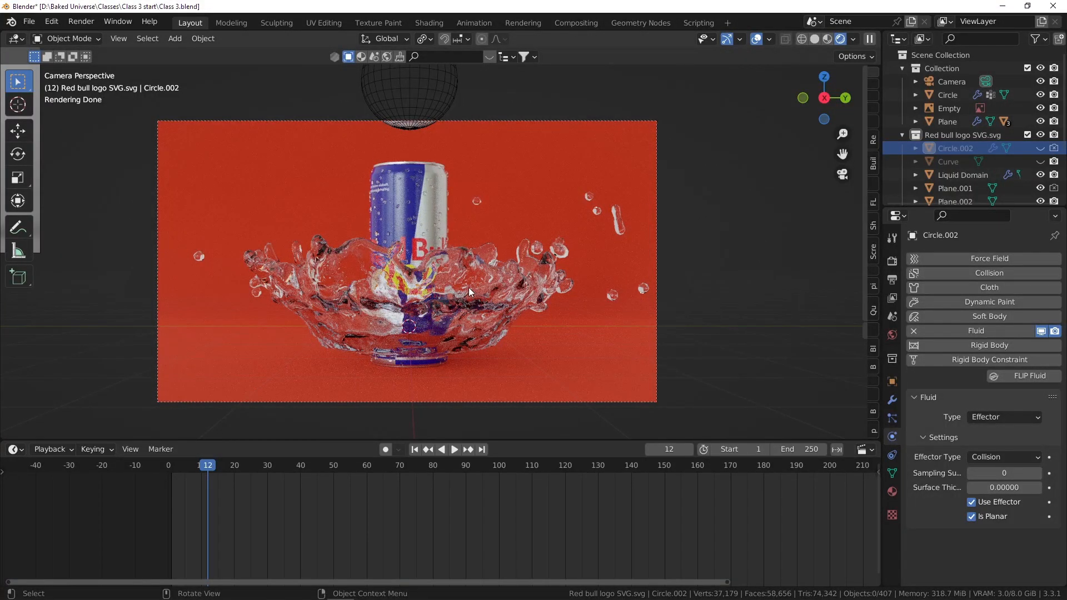
# - Select the liquid in the rendered camera view and examine the splash where it meets the can's base
pyautogui.scroll(2, 423, 358)
pyautogui.scroll(-2, 430, 297)
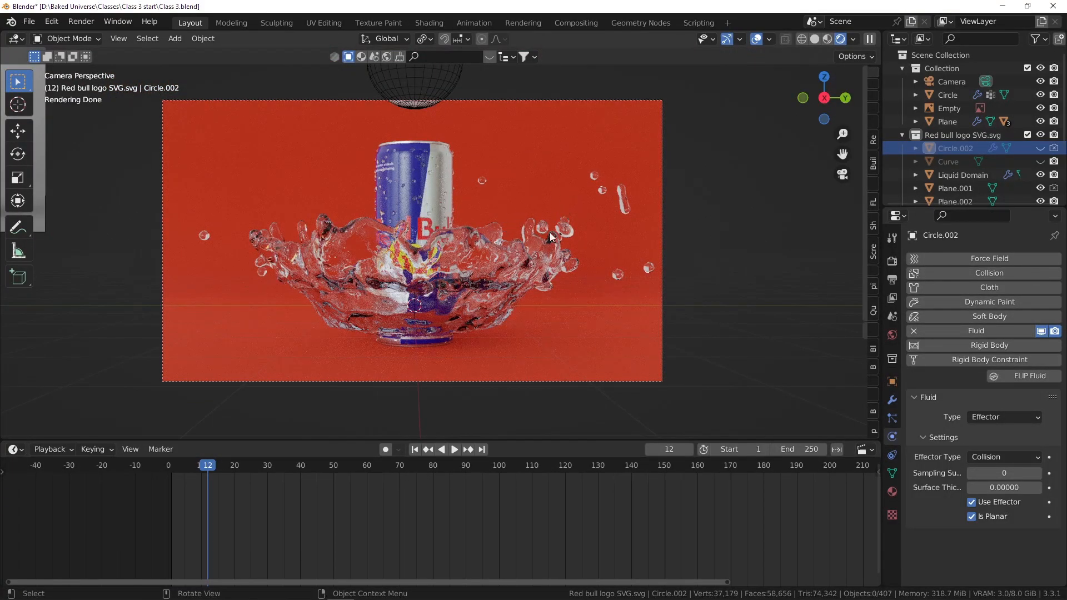
pyautogui.click(518, 282)
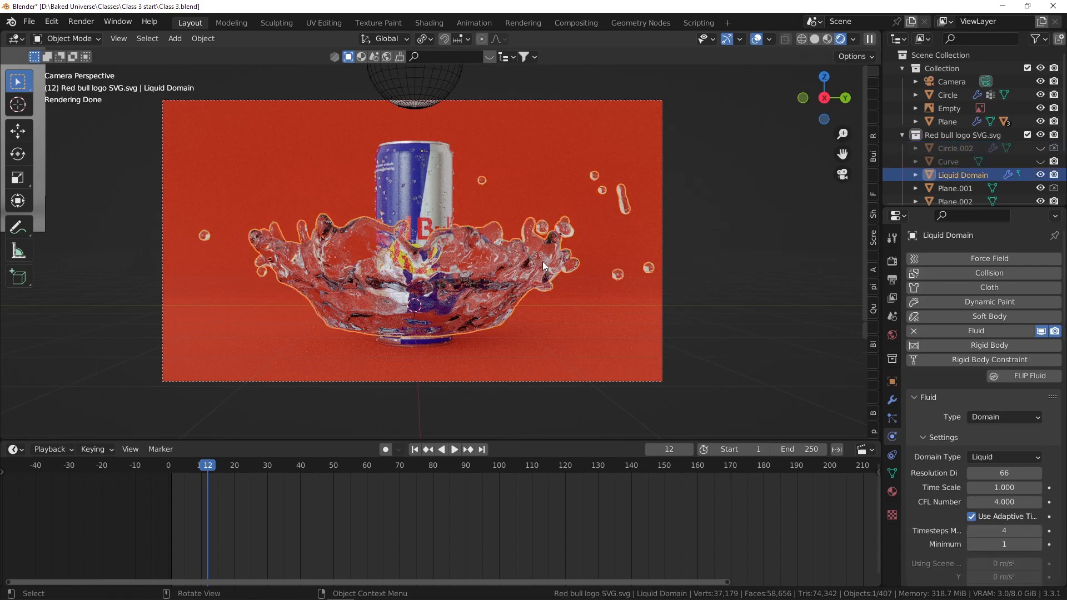
pyautogui.scroll(6, 389, 320)
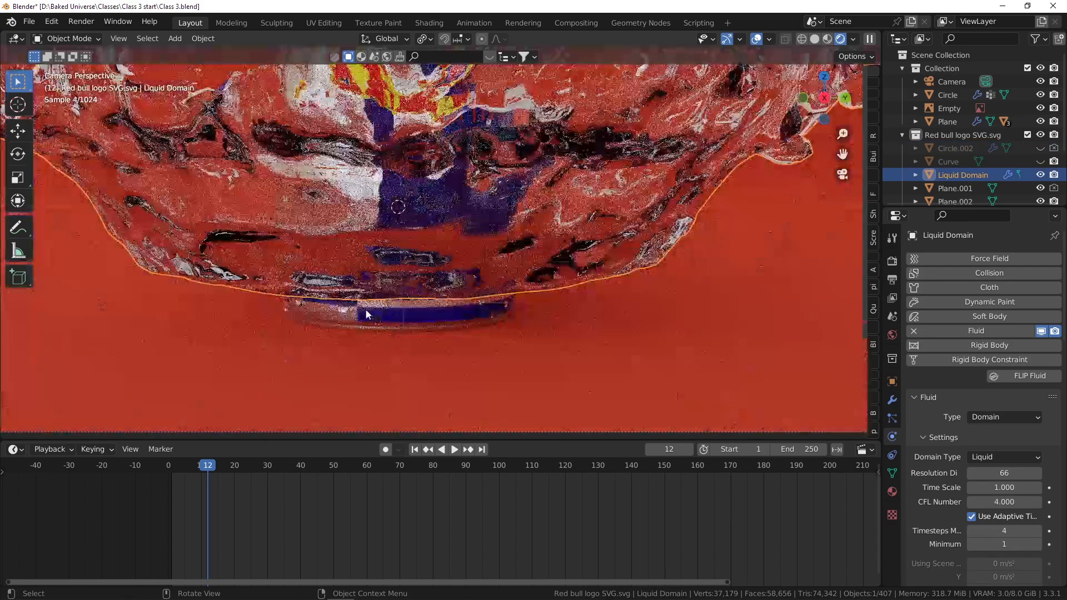
pyautogui.scroll(-3, 342, 318)
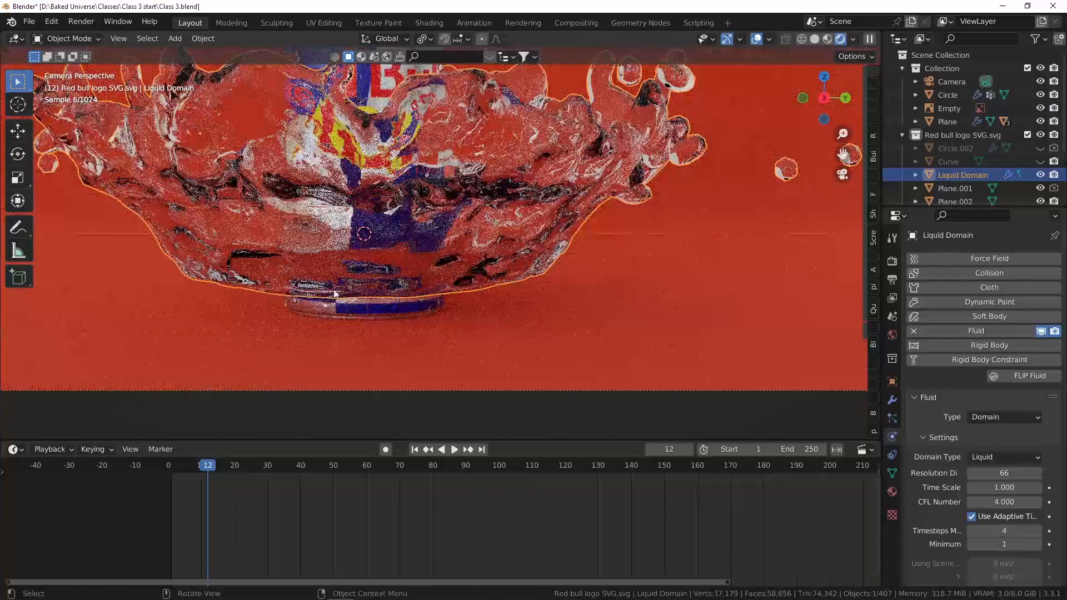
pyautogui.scroll(-4, 358, 300)
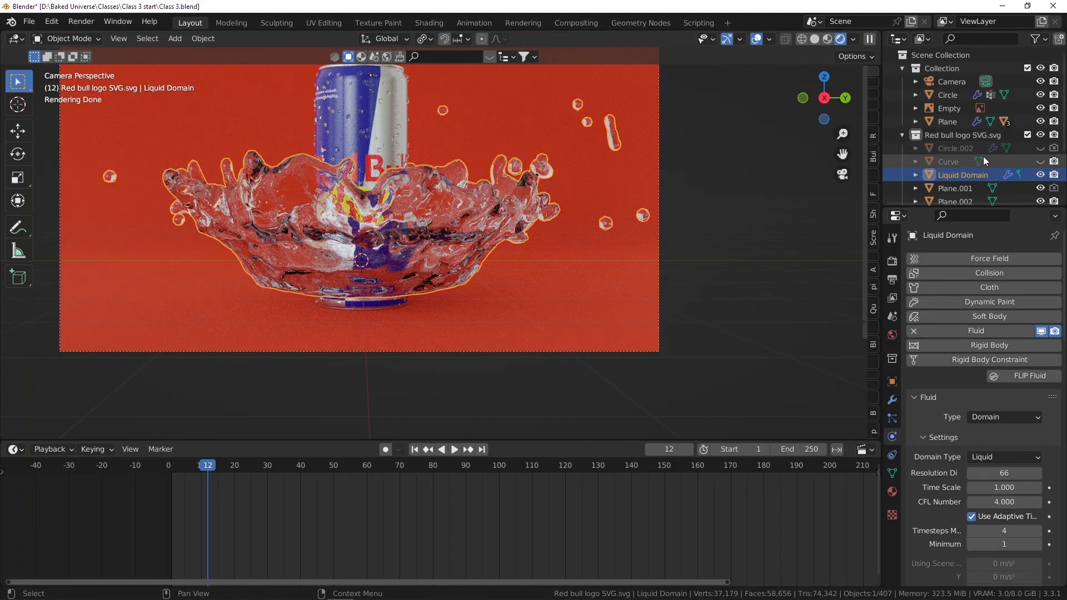
# - Show the ring-shaped container in the viewport again, select it and switch the viewport to solid shading
pyautogui.click(1039, 148)
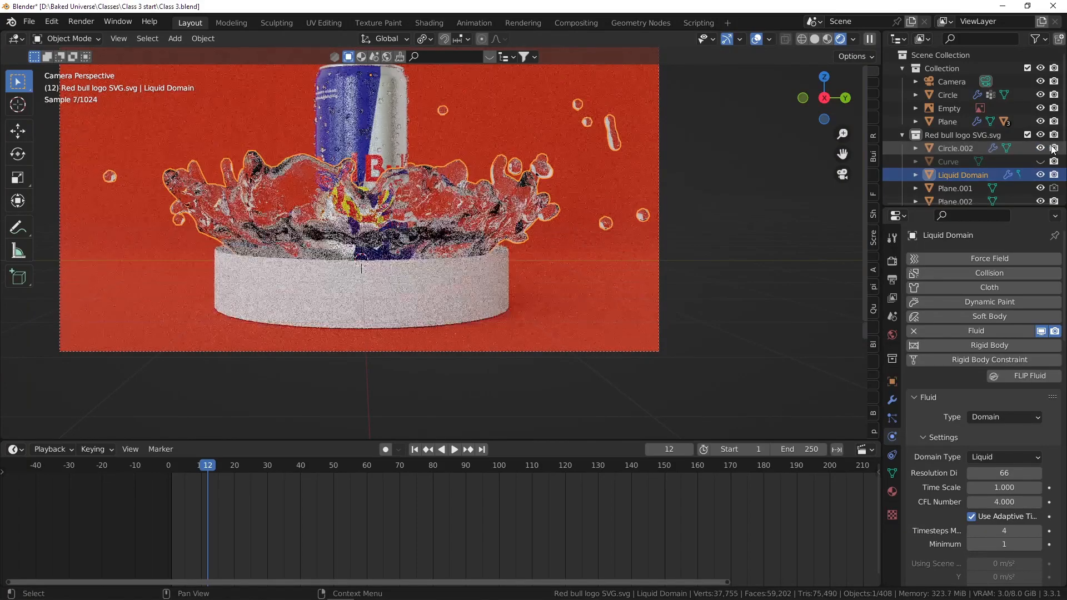
pyautogui.click(491, 271)
pyautogui.scroll(2, 487, 283)
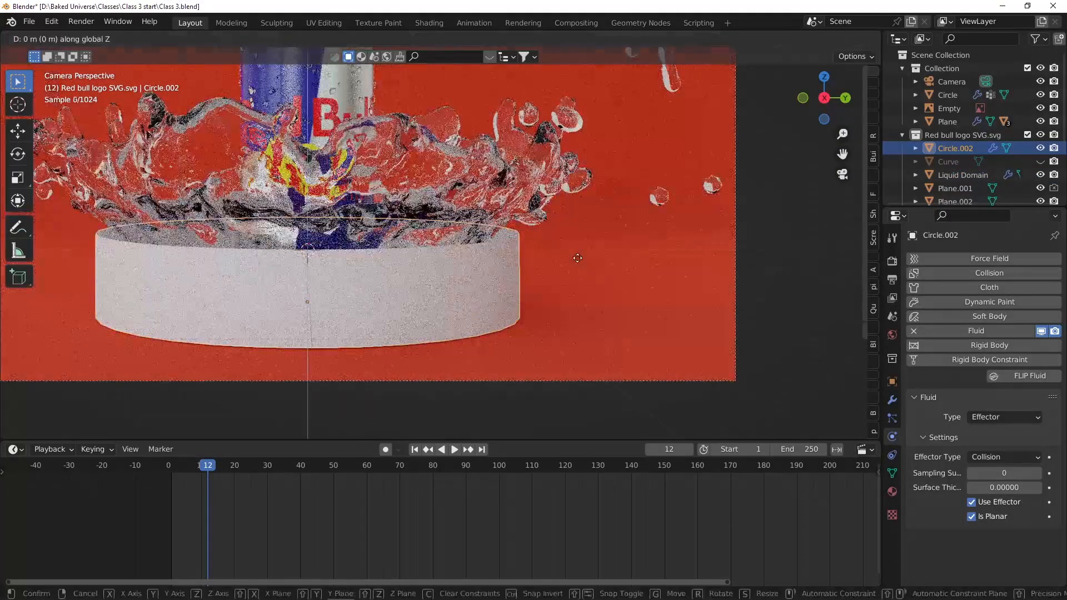
pyautogui.press('g')
pyautogui.press('z')
pyautogui.click(578, 259)
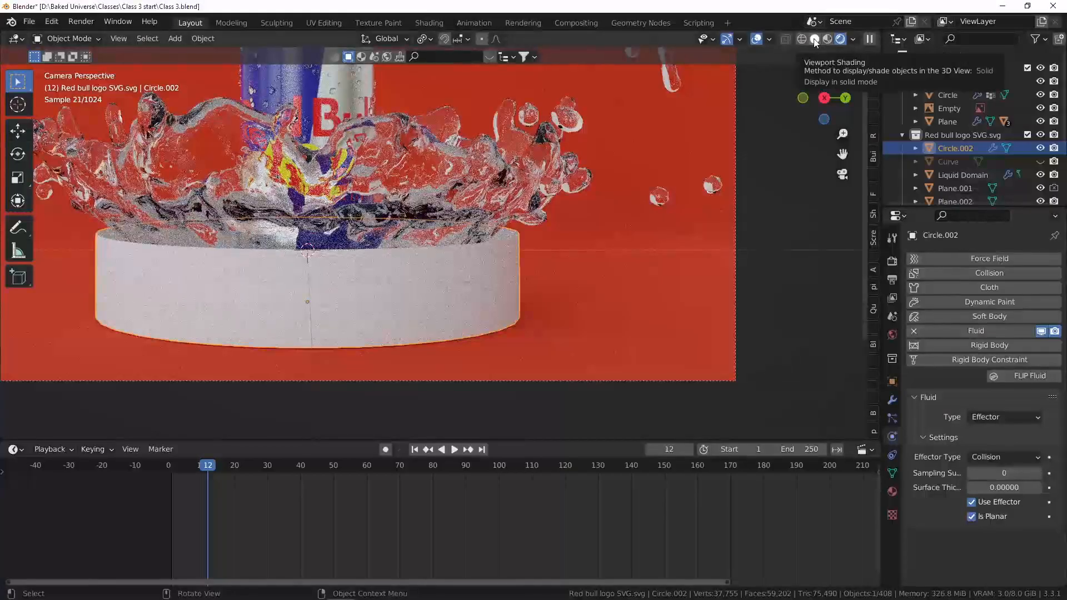
pyautogui.click(815, 40)
pyautogui.scroll(-1, 612, 185)
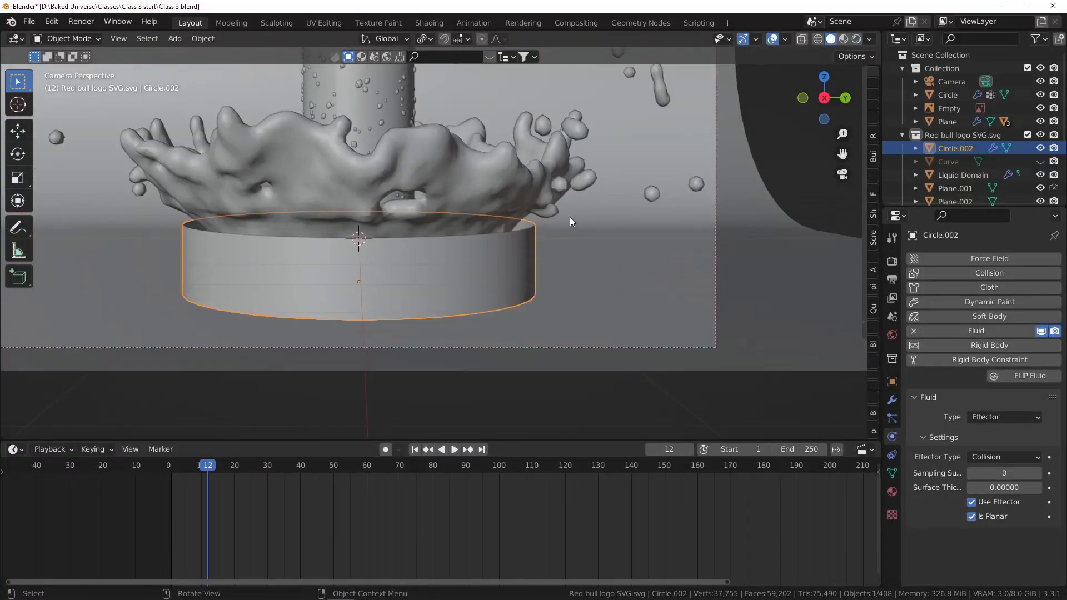
# - Lower the ring-shaped container by about 0.075 m along the global Z axis
pyautogui.press('g')
pyautogui.press('z')
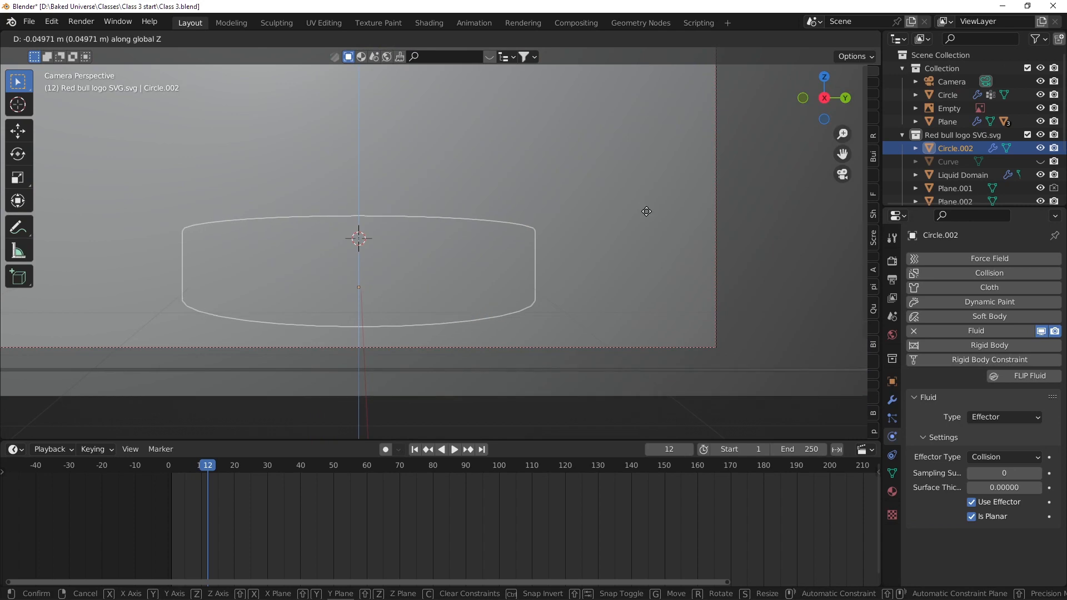
pyautogui.click(646, 214)
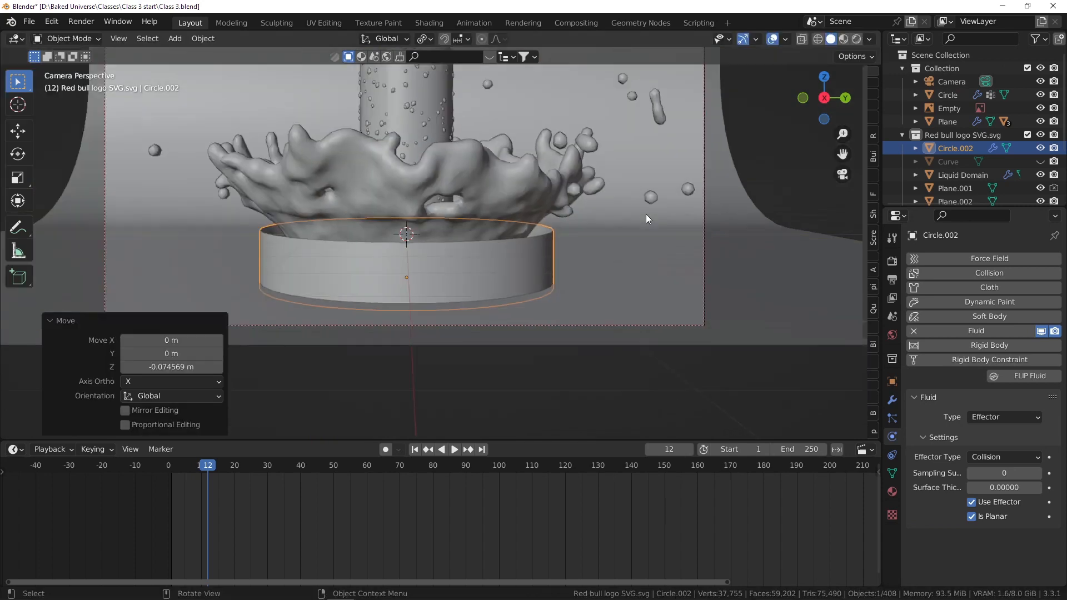
pyautogui.scroll(-3, 625, 183)
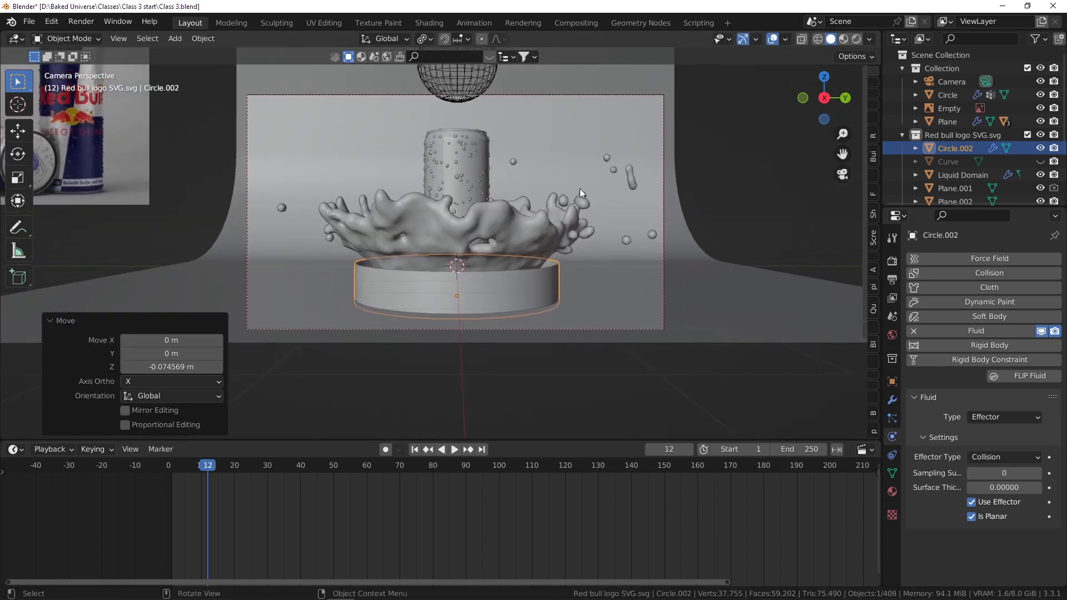
pyautogui.scroll(4, 570, 172)
pyautogui.scroll(-2, 501, 220)
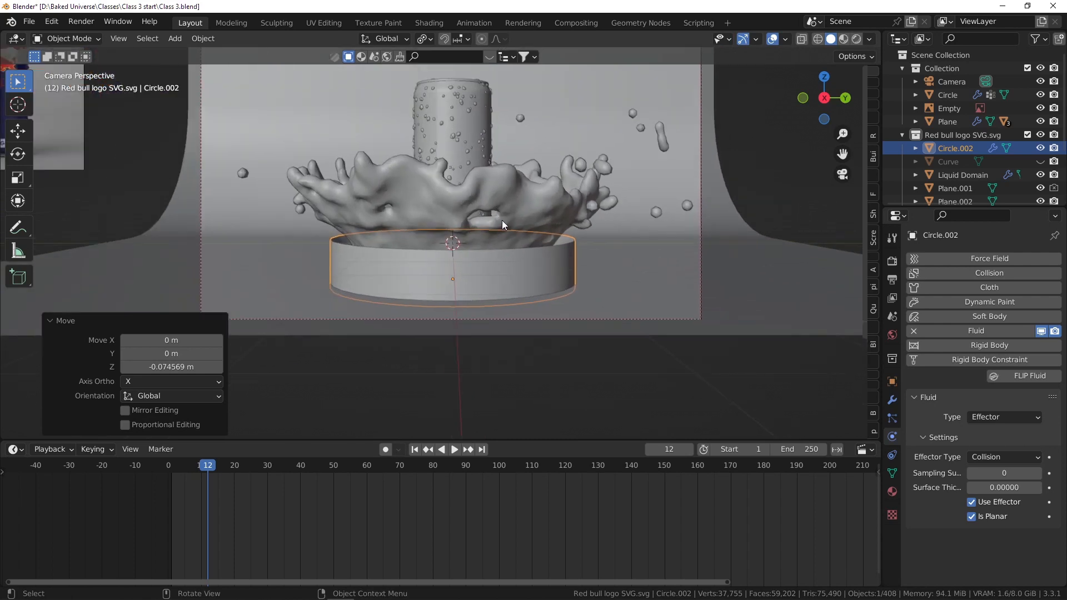
pyautogui.keyDown('shift'); pyautogui.moveTo(501, 220); pyautogui.dragTo(539, 218, button='middle'); pyautogui.keyUp('shift')
pyautogui.scroll(1, 545, 264)
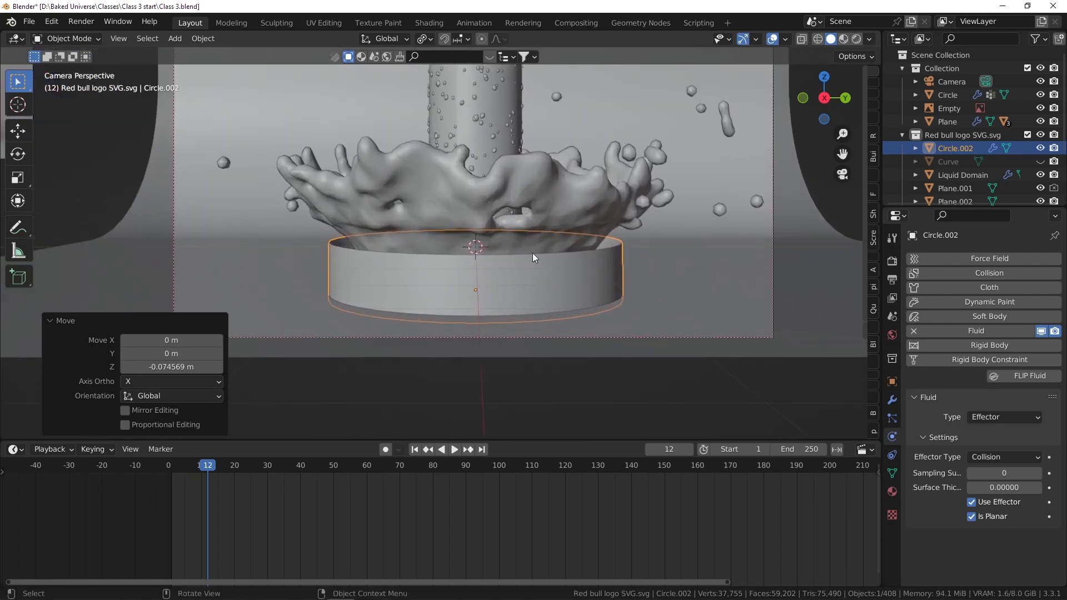
# - Return to the first frame, select the liquid domain and lower its resolution divisions to 64
pyautogui.click(417, 451)
pyautogui.scroll(-2, 503, 214)
pyautogui.keyDown('shift'); pyautogui.moveTo(507, 171); pyautogui.dragTo(489, 285, button='middle'); pyautogui.keyUp('shift')
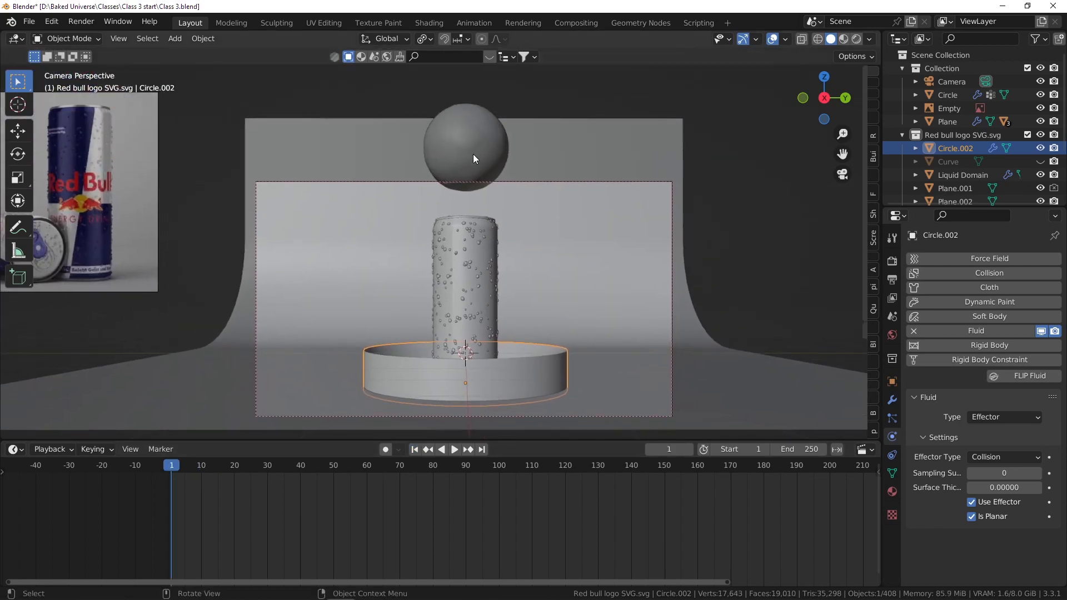
pyautogui.click(470, 145)
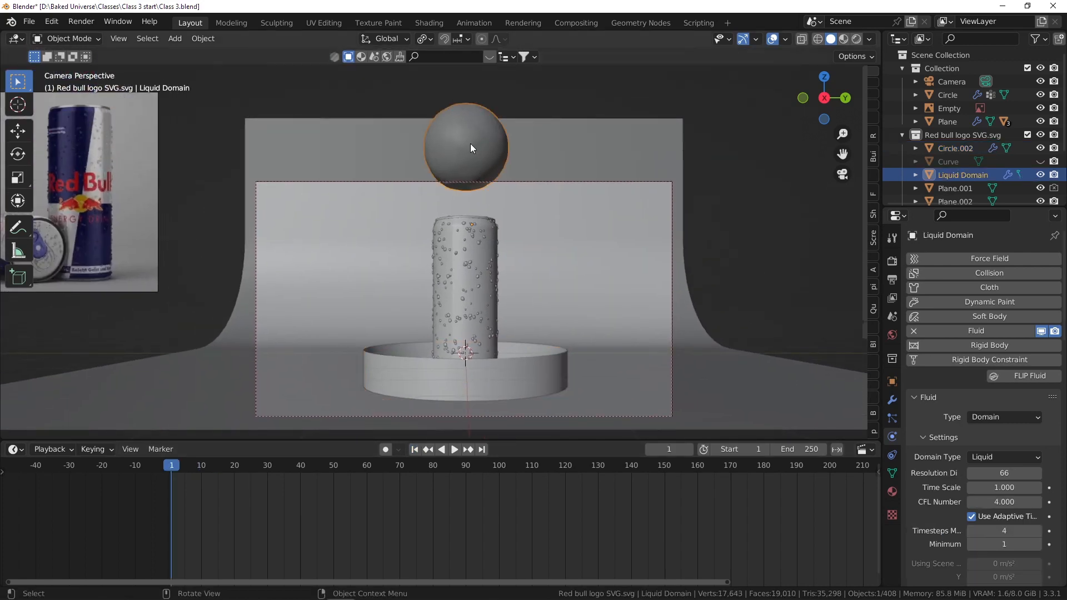
pyautogui.click(973, 473)
pyautogui.click(973, 474)
pyautogui.scroll(-3, 975, 475)
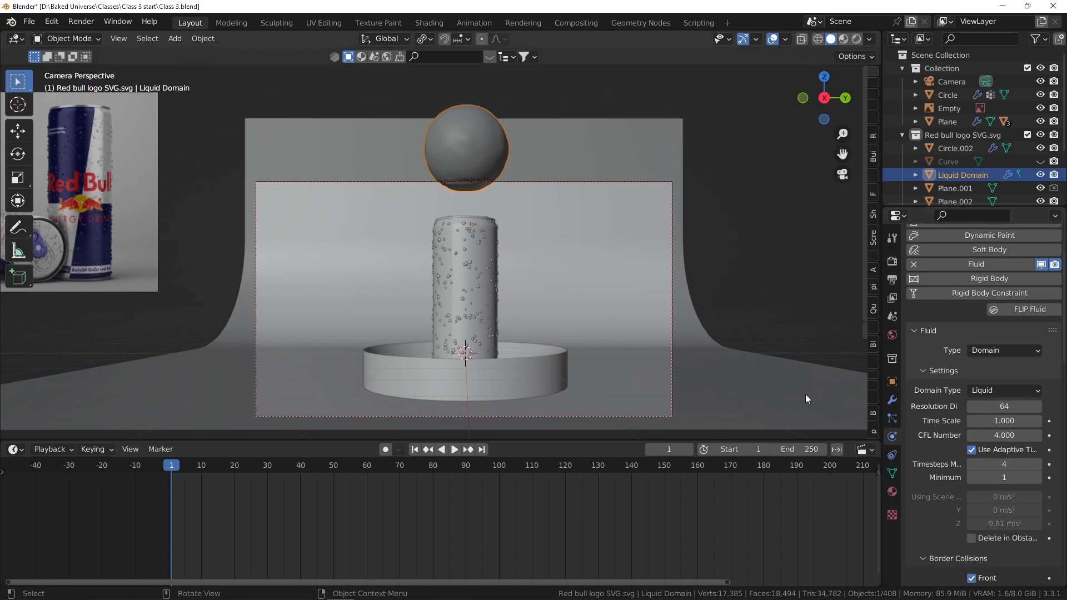
# - Play the simulation to frame 12, temporarily hide the ring-shaped container to examine the splash's underside, and undo the hiding
pyautogui.press('space')
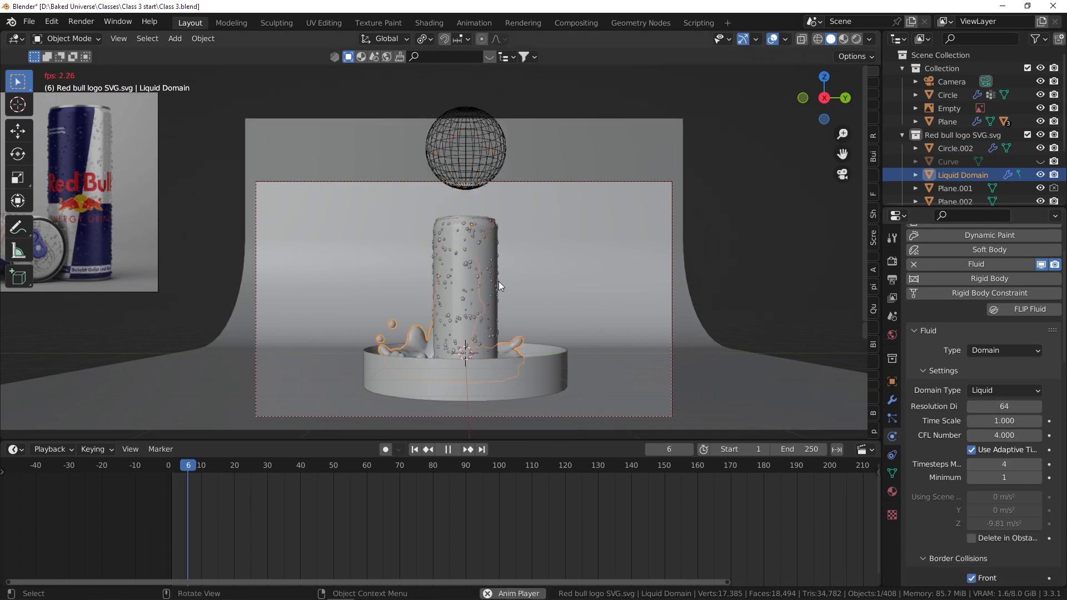
pyautogui.press('space')
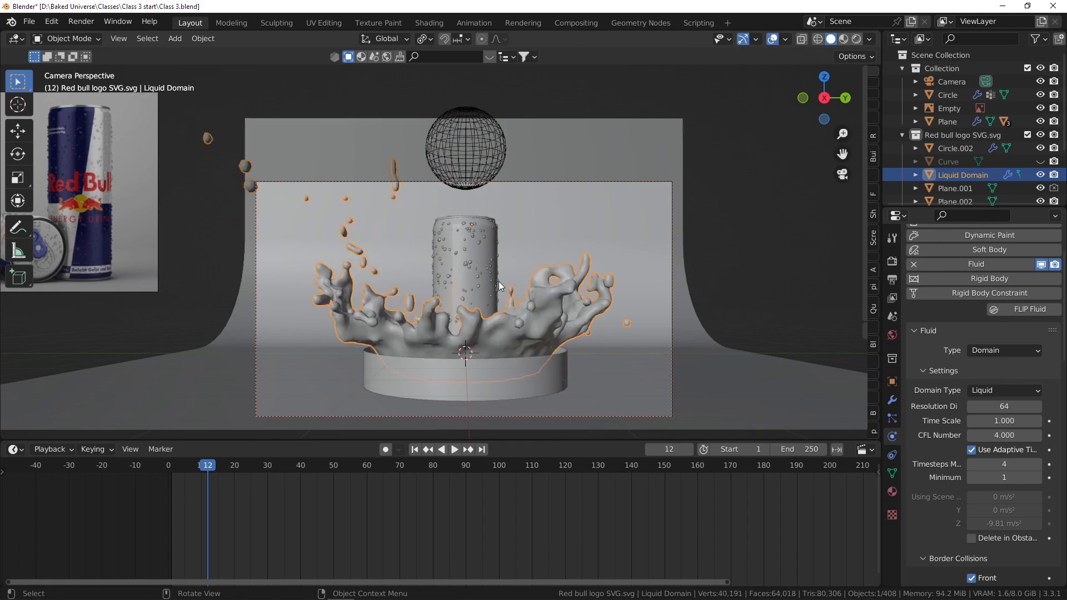
pyautogui.click(526, 365)
pyautogui.moveTo(494, 377); pyautogui.dragTo(449, 332, button='middle')
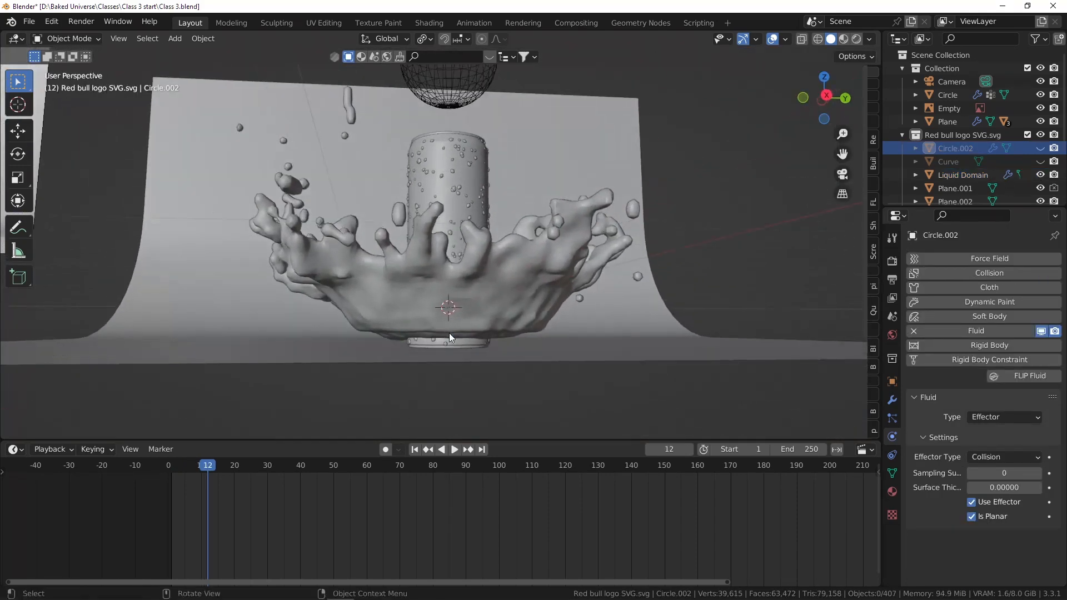
pyautogui.hotkey('ctrl', 'z')
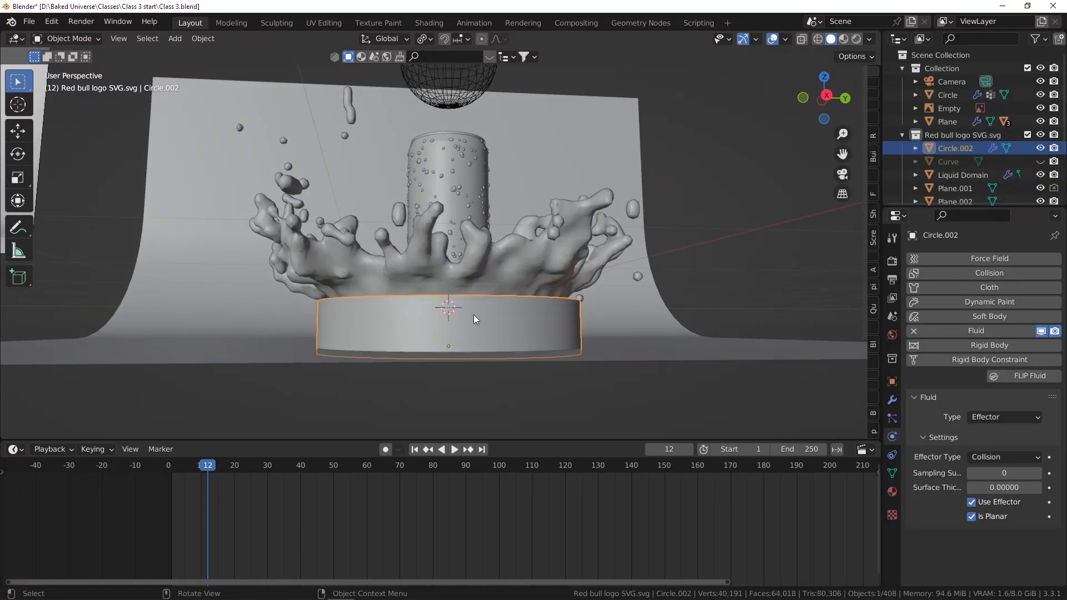
pyautogui.scroll(-2, 473, 314)
pyautogui.moveTo(474, 314); pyautogui.dragTo(459, 333, button='middle')
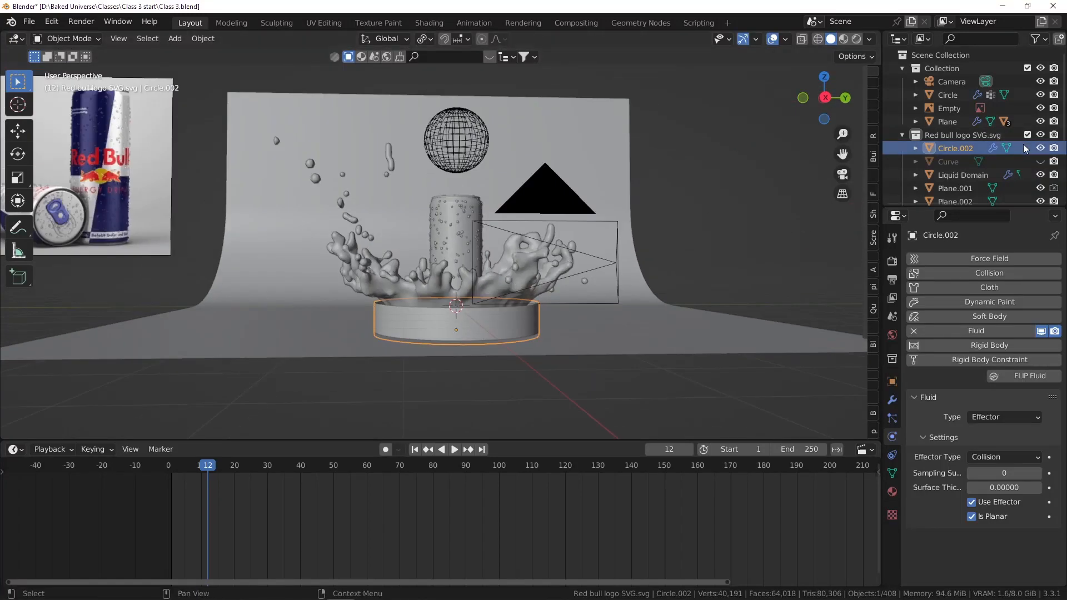
# - Return to the first frame and, in Edit Mode from the right view, lower the whole liquid domain box about 0.05 m along Z
pyautogui.click(521, 267)
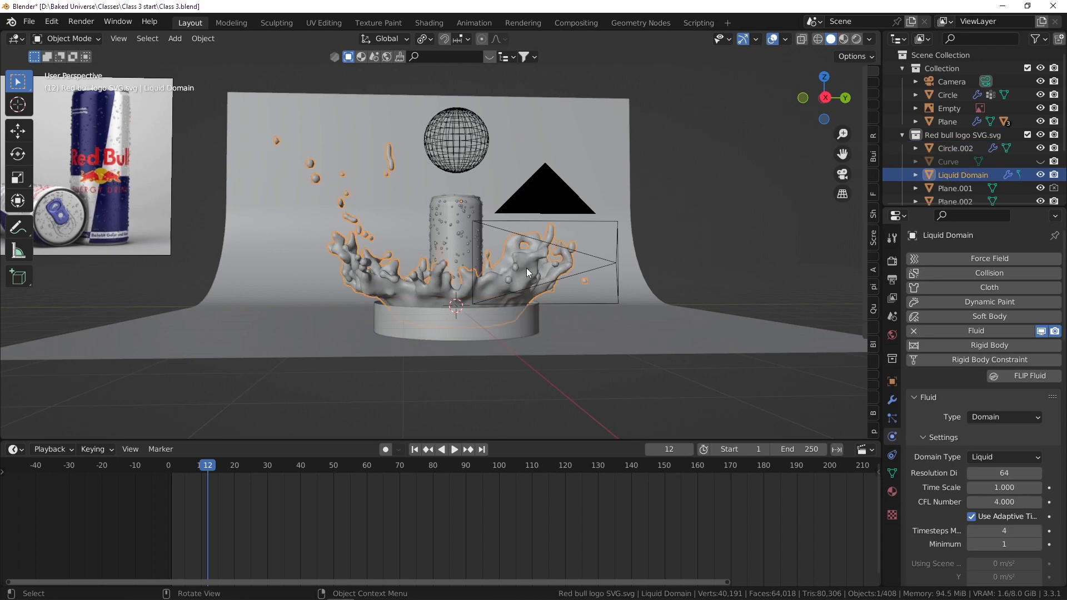
pyautogui.click(418, 449)
pyautogui.press('KP_1')
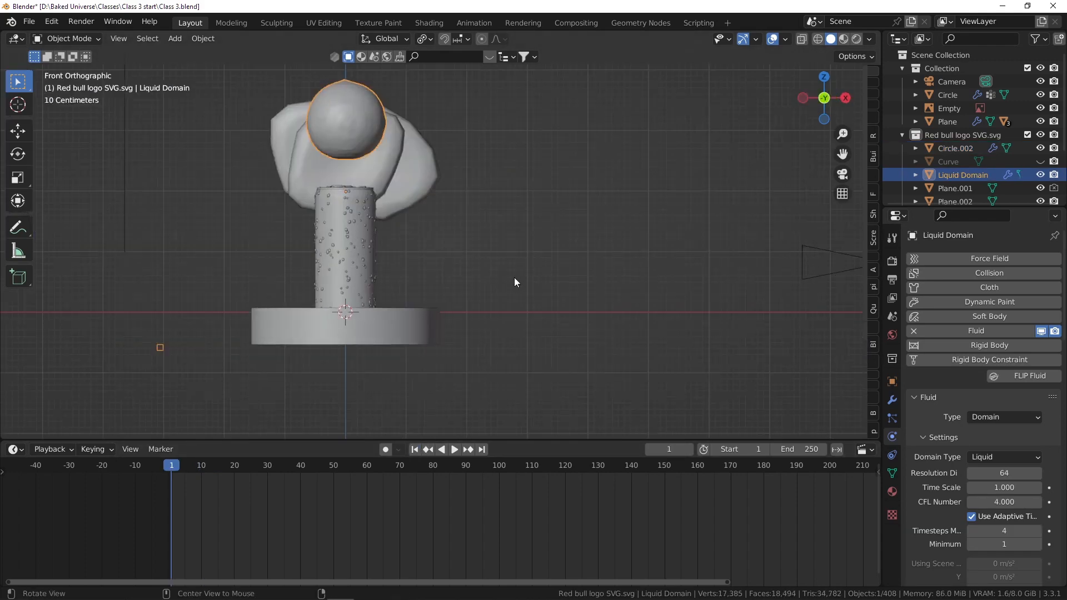
pyautogui.press('KP_3')
pyautogui.press('Tab')
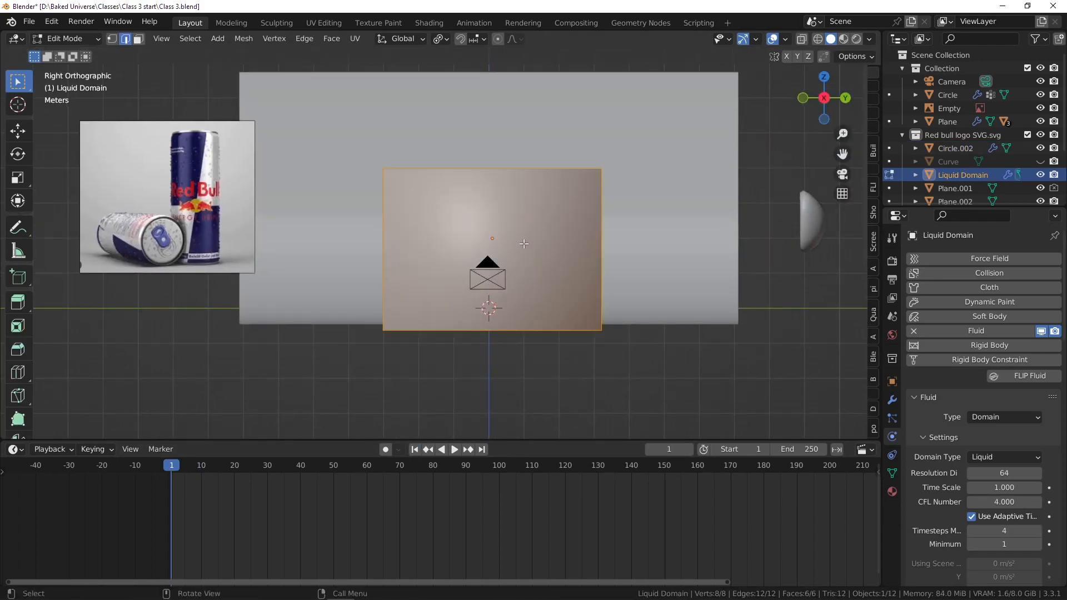
pyautogui.scroll(4, 503, 196)
pyautogui.scroll(-1, 525, 230)
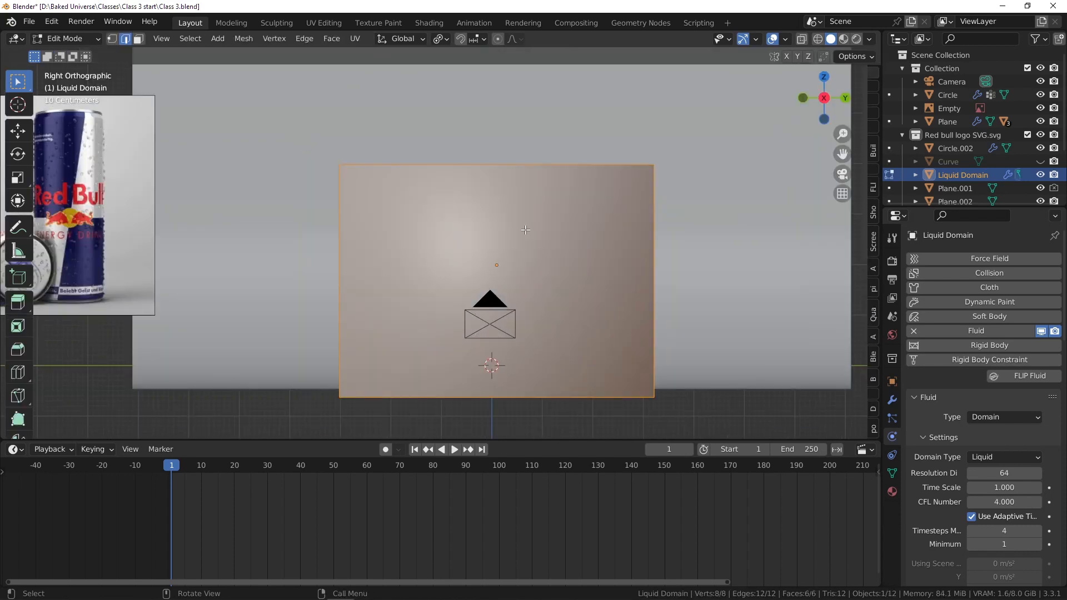
pyautogui.keyDown('shift'); pyautogui.moveTo(556, 273); pyautogui.dragTo(543, 205, button='middle'); pyautogui.keyUp('shift')
pyautogui.scroll(1, 544, 311)
pyautogui.keyDown('shift'); pyautogui.moveTo(588, 251); pyautogui.dragTo(608, 237, button='middle'); pyautogui.keyUp('shift')
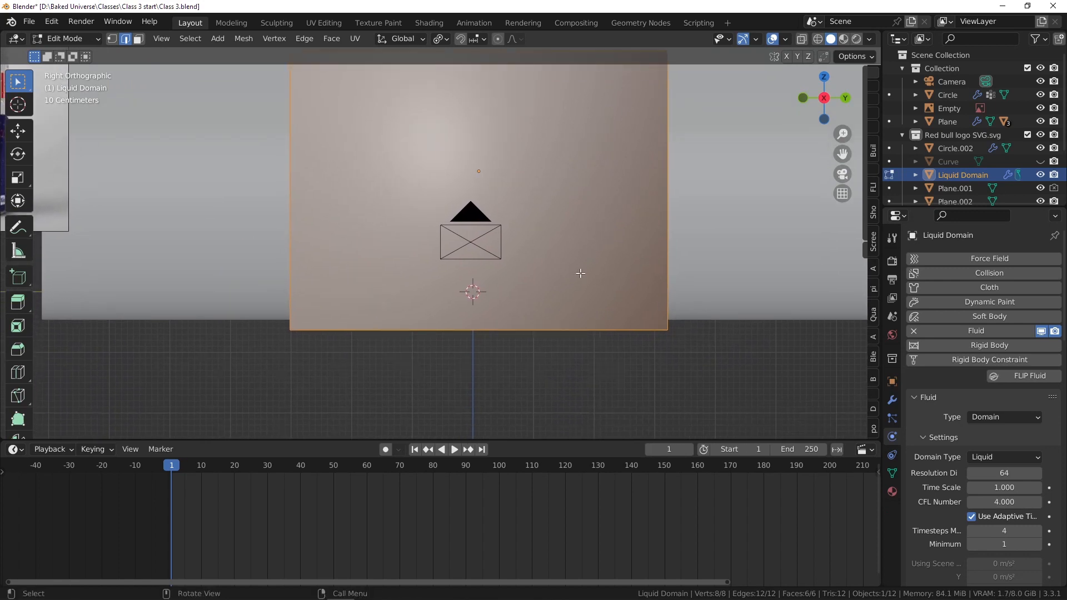
pyautogui.scroll(1, 579, 274)
pyautogui.press('g')
pyautogui.press('z')
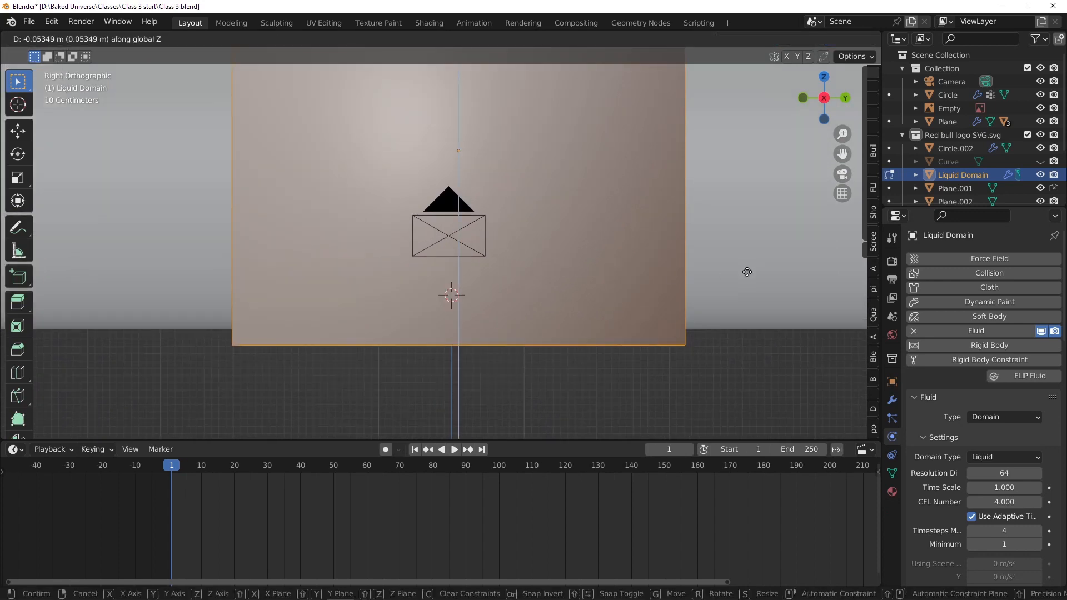
pyautogui.click(747, 274)
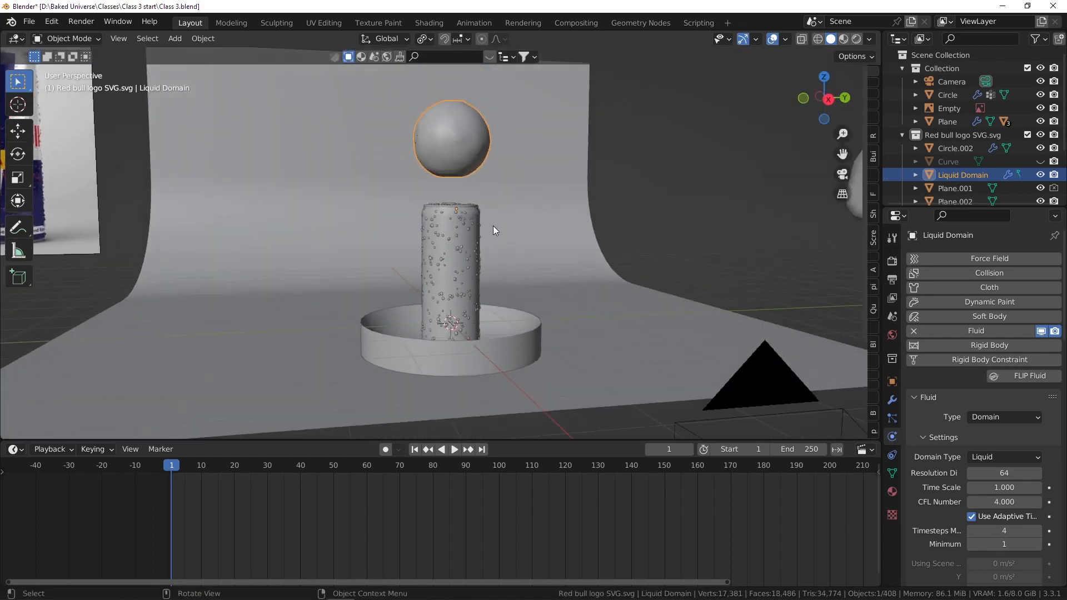
# - Inspect the ring-shaped container's mesh in Edit Mode, and lower the container about 0.105 m along Z in Object Mode
pyautogui.click(515, 338)
pyautogui.moveTo(515, 338); pyautogui.dragTo(482, 358, button='middle')
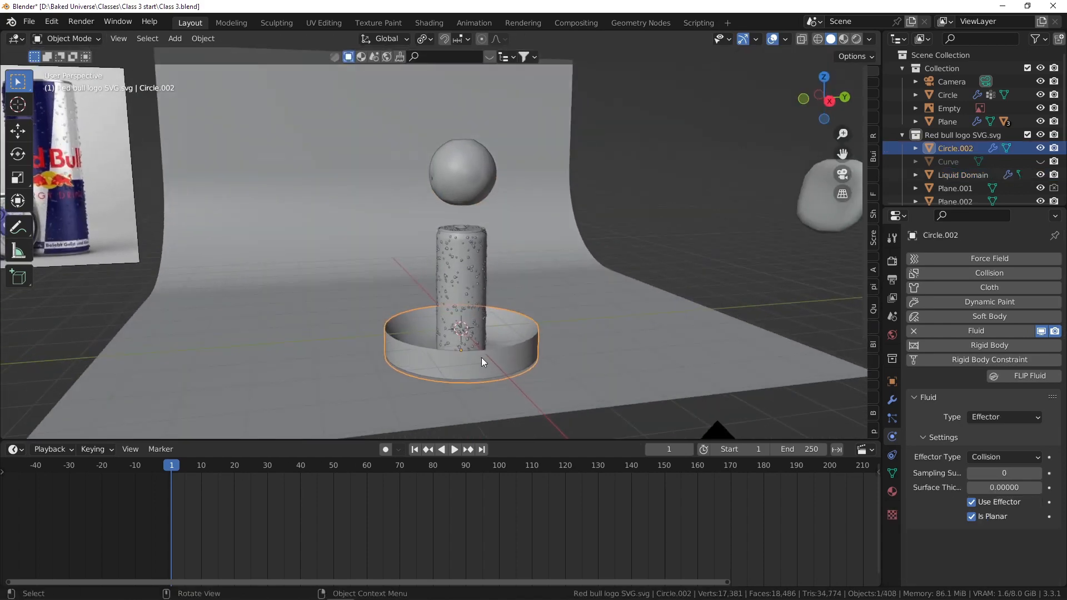
pyautogui.scroll(3, 492, 357)
pyautogui.press('Tab')
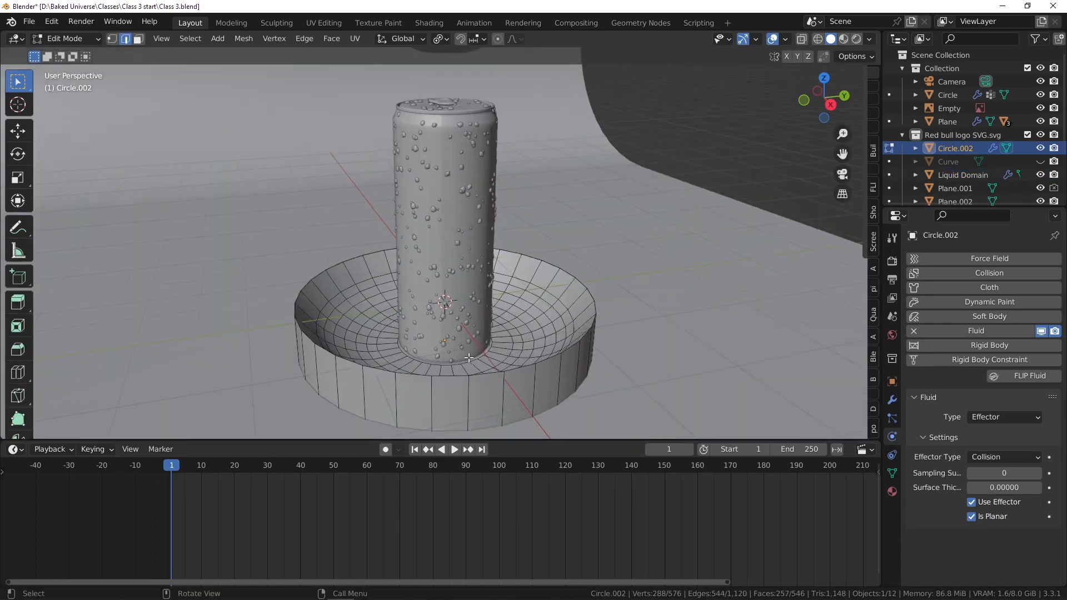
pyautogui.scroll(4, 472, 356)
pyautogui.press('Tab')
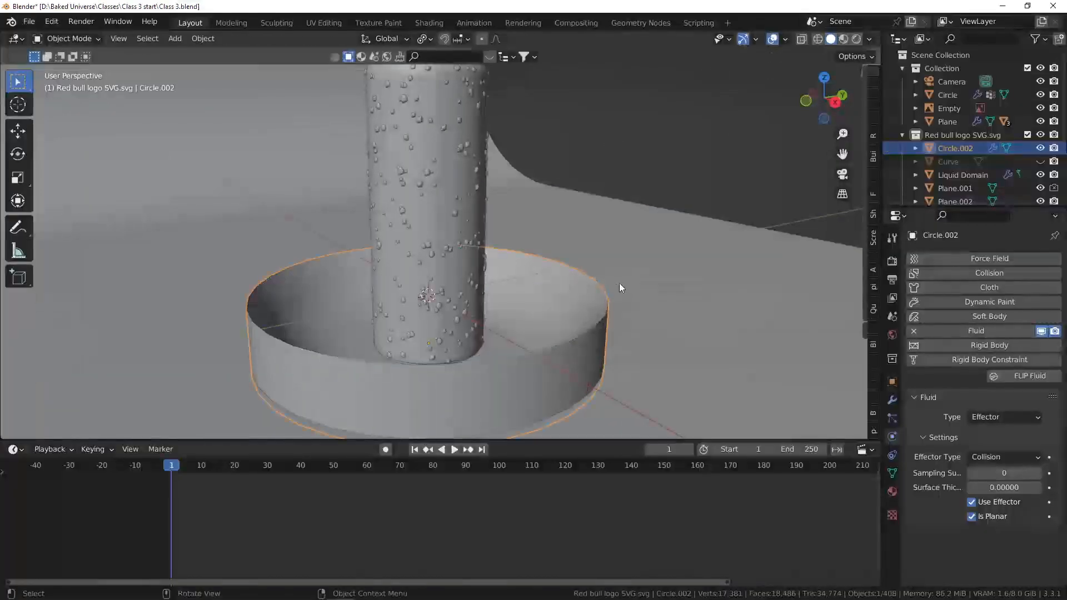
pyautogui.press('g')
pyautogui.press('z')
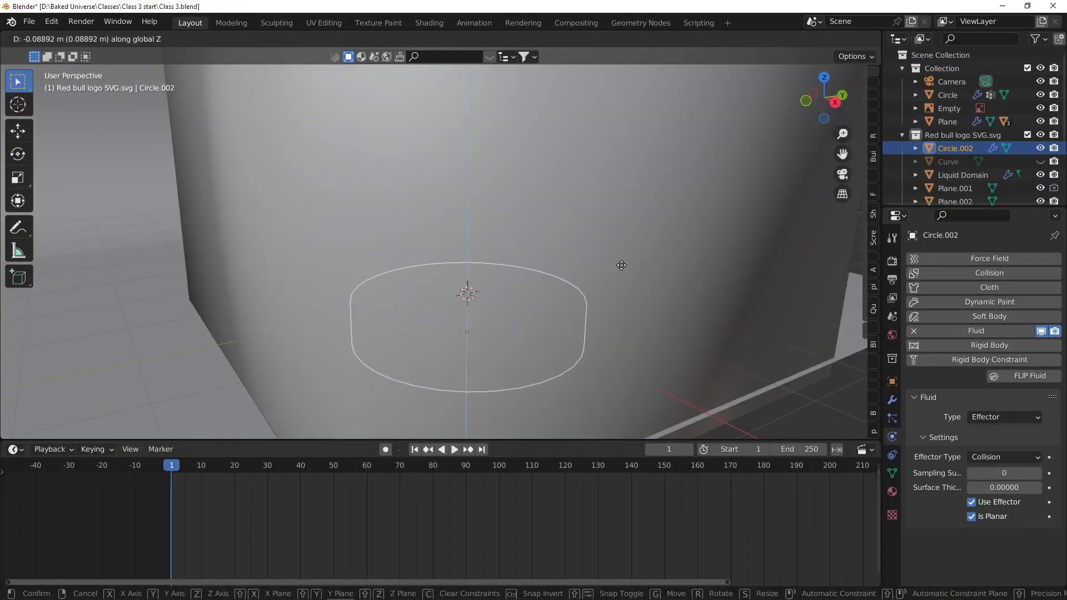
pyautogui.click(624, 266)
pyautogui.scroll(-4, 624, 265)
pyautogui.keyDown('shift'); pyautogui.moveTo(584, 277); pyautogui.dragTo(511, 270, button='middle'); pyautogui.keyUp('shift')
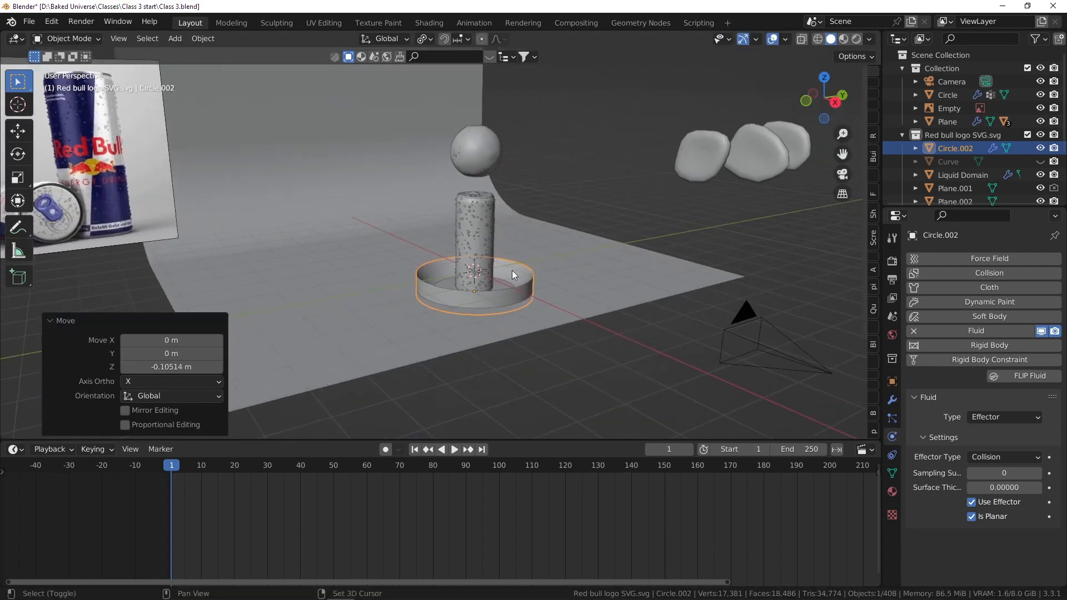
# - Select the liquid domain and raise its resolution divisions to 128
pyautogui.click(491, 159)
pyautogui.click(1005, 473)
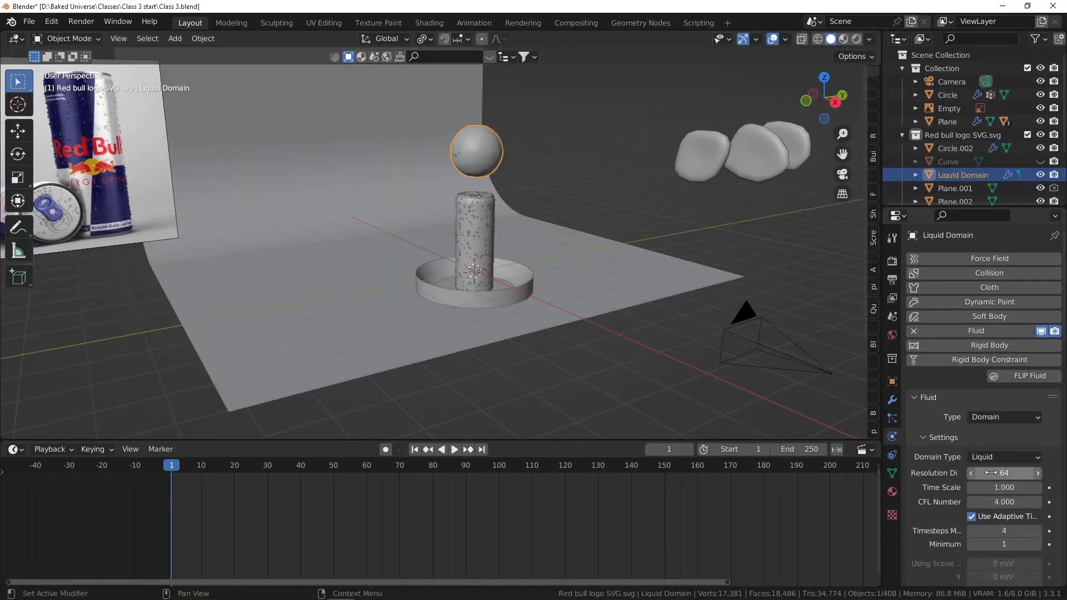
pyautogui.write('128')
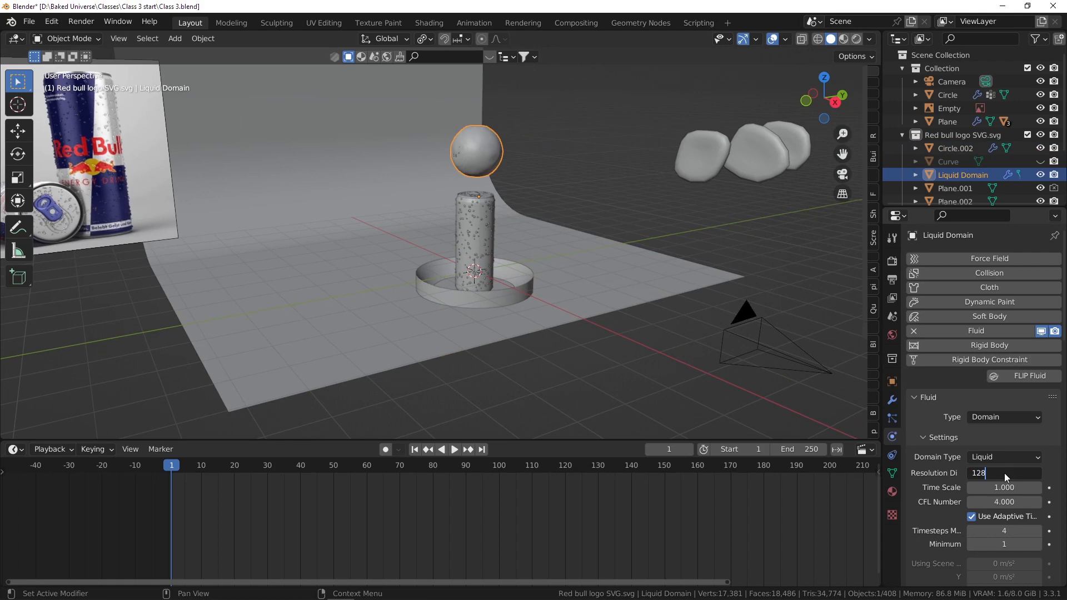
pyautogui.press('Return')
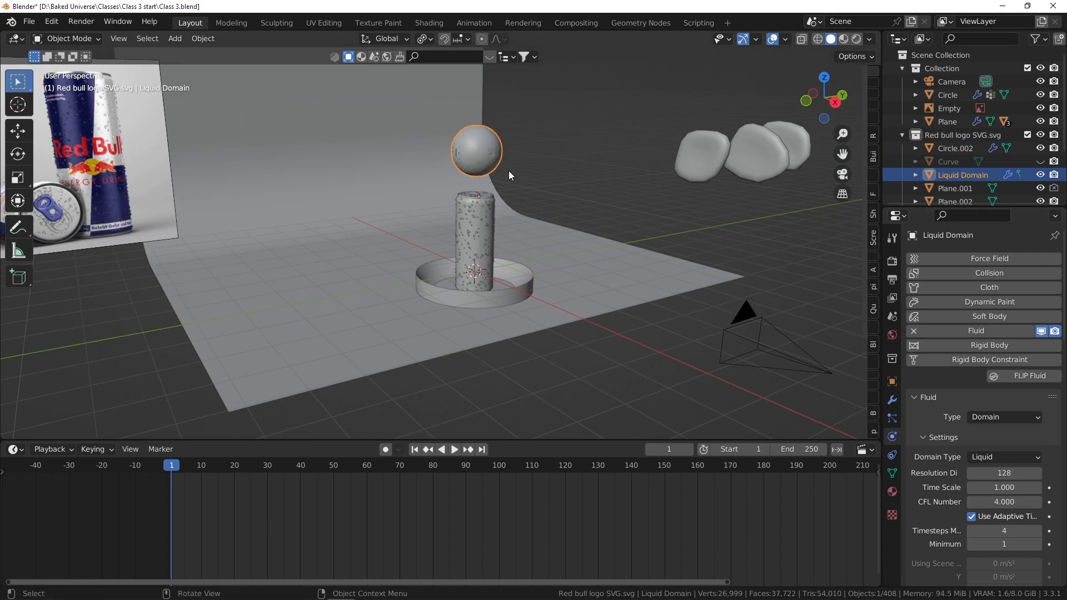
# - Play the liquid simulation from the first frame and stop at frame 14
pyautogui.moveTo(508, 171); pyautogui.dragTo(476, 251, button='middle')
pyautogui.keyDown('shift'); pyautogui.moveTo(485, 296); pyautogui.dragTo(464, 286, button='middle'); pyautogui.keyUp('shift')
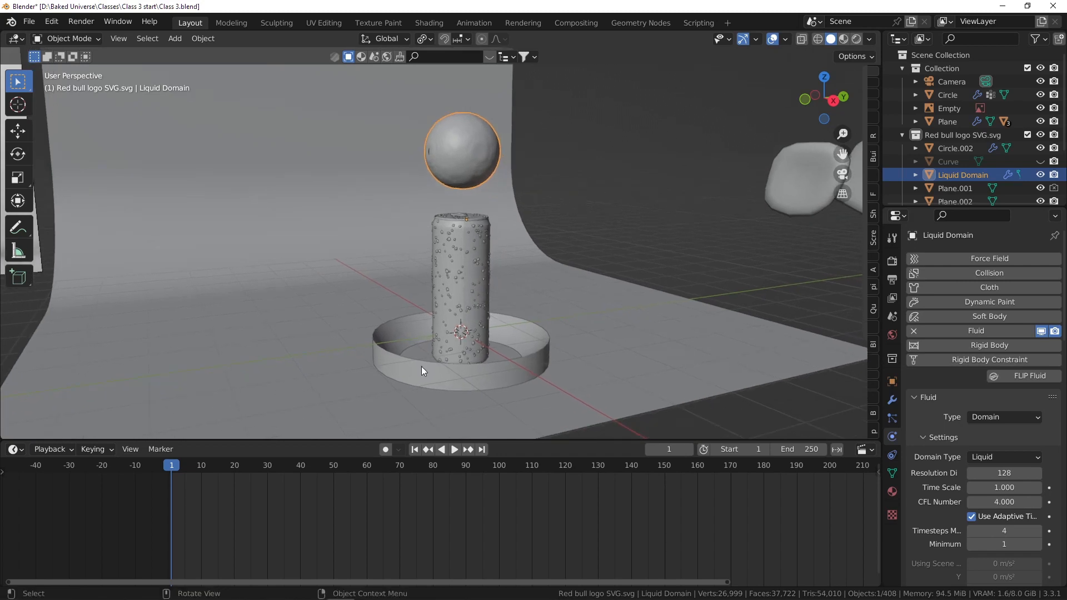
pyautogui.scroll(1, 463, 222)
pyautogui.keyDown('shift'); pyautogui.moveTo(462, 221); pyautogui.dragTo(437, 234, button='middle'); pyautogui.keyUp('shift')
pyautogui.scroll(-1, 439, 220)
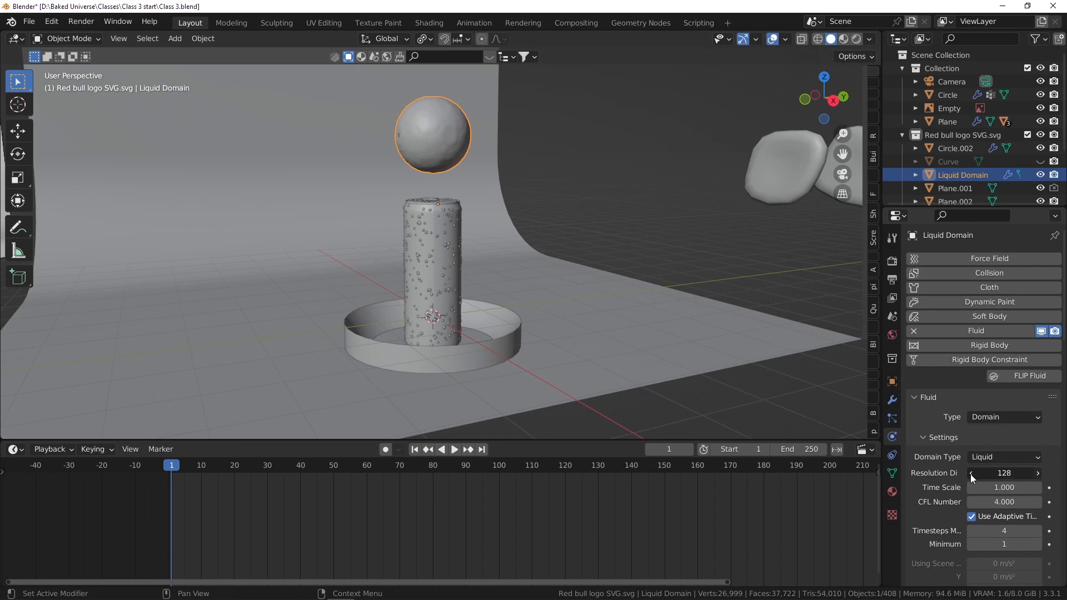
pyautogui.moveTo(972, 472); pyautogui.dragTo(974, 471)
pyautogui.hotkey('ctrl', 'z')
pyautogui.press('space')
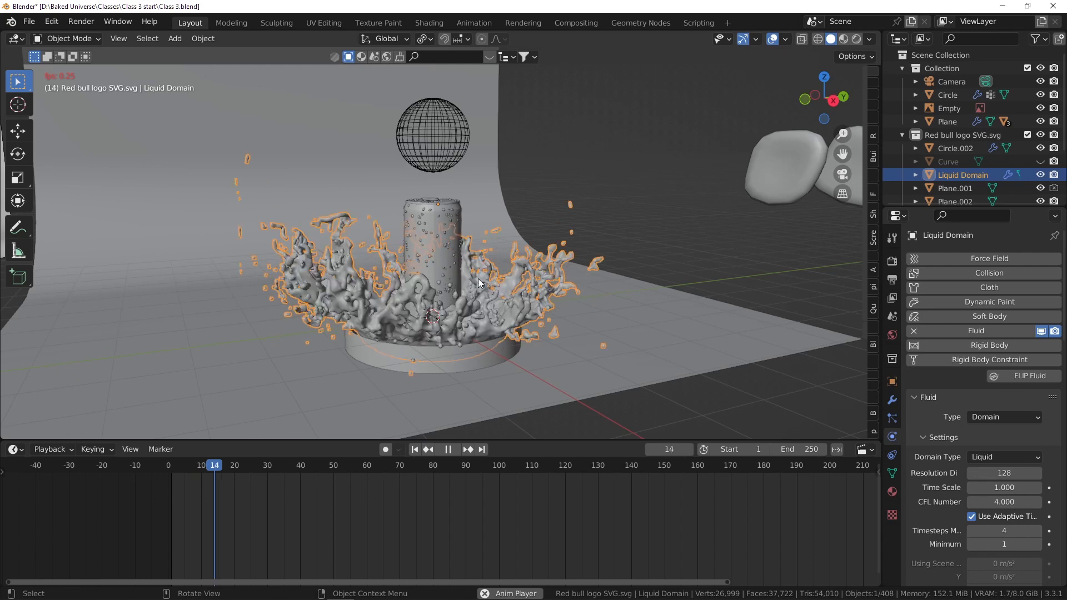
pyautogui.press('space')
# - View the splash through the camera and step back to frame 13
pyautogui.scroll(-1, 477, 279)
pyautogui.moveTo(476, 279); pyautogui.dragTo(426, 263, button='middle')
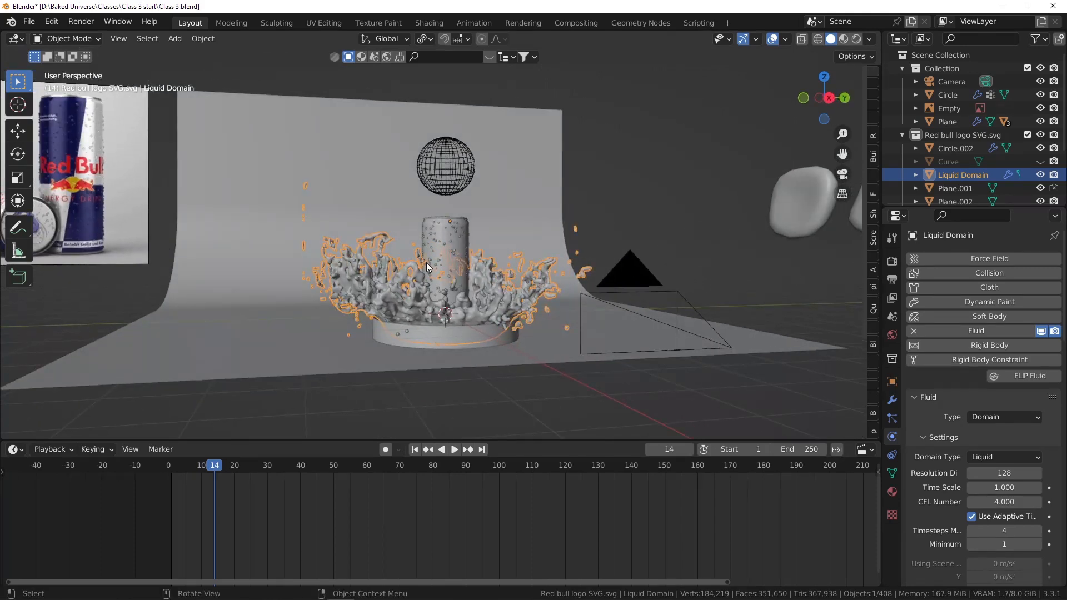
pyautogui.press('KP_0')
pyautogui.scroll(-3, 420, 224)
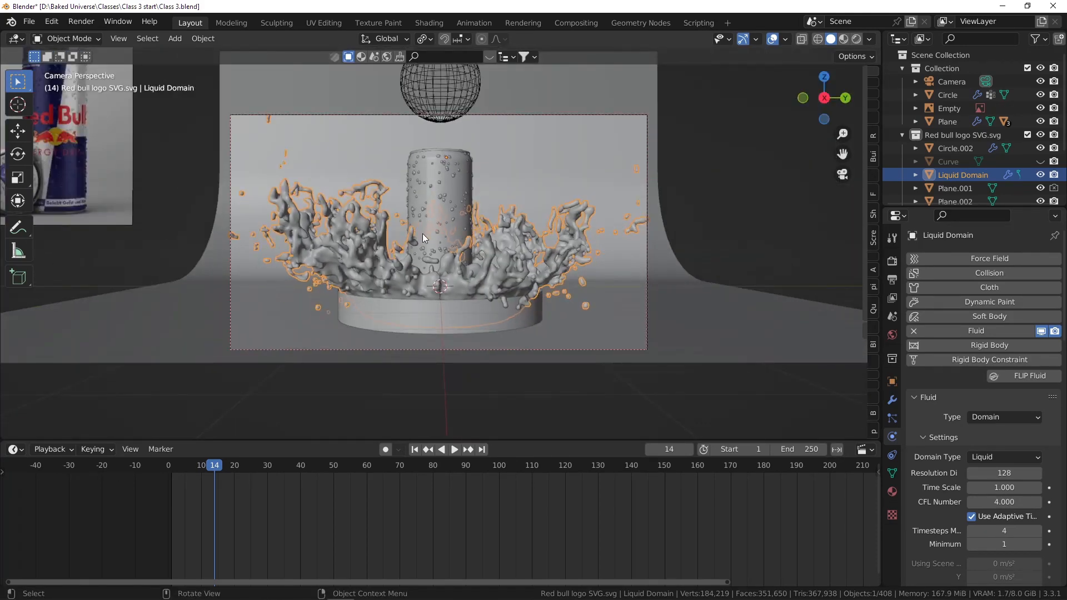
pyautogui.scroll(1, 427, 225)
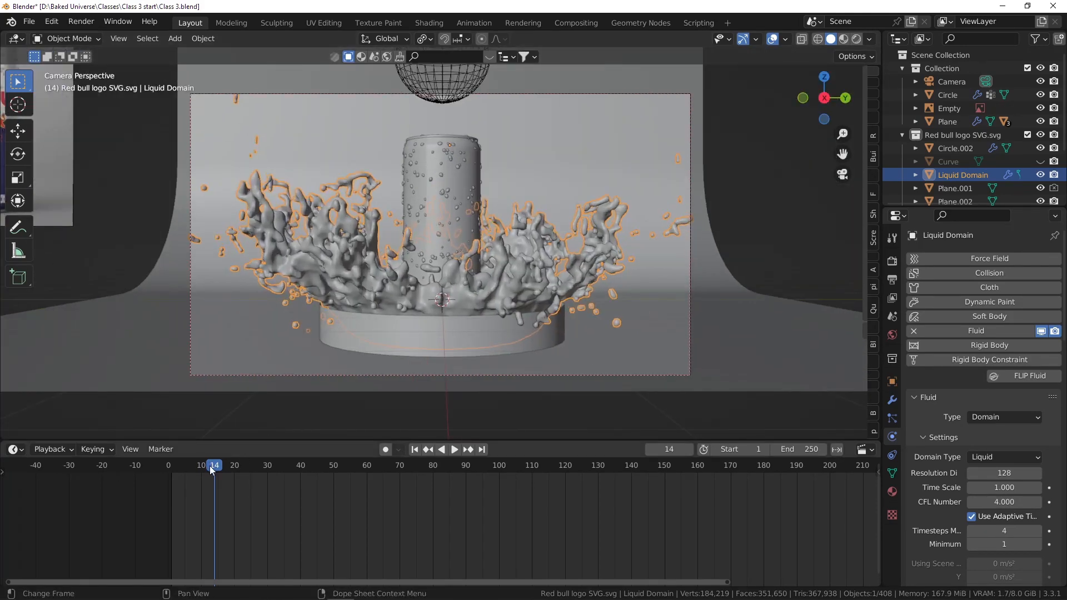
pyautogui.hotkey('shift', 'ctrl', 'space')
pyautogui.moveTo(208, 468); pyautogui.dragTo(211, 467)
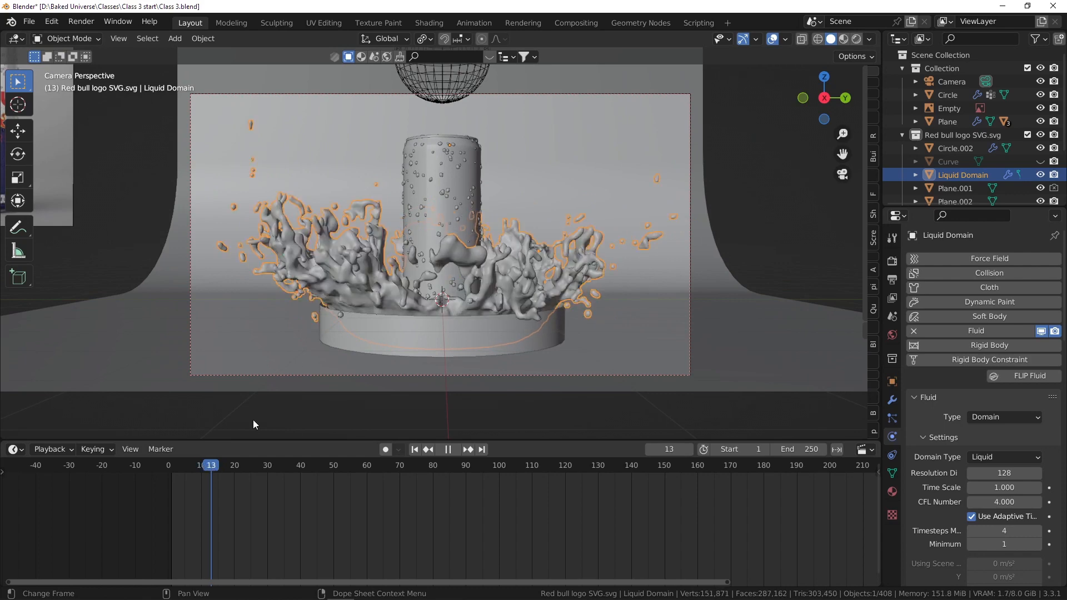
# - Preview the camera shot in Rendered shading and move back to frame 10 to compare the splash
pyautogui.click(860, 40)
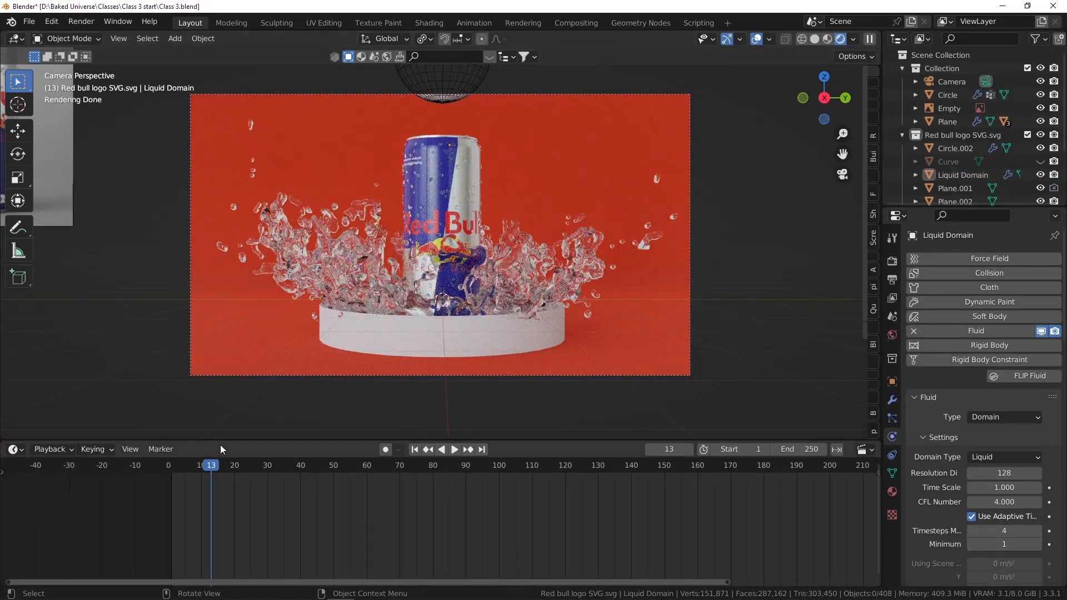
pyautogui.moveTo(206, 465); pyautogui.dragTo(204, 465)
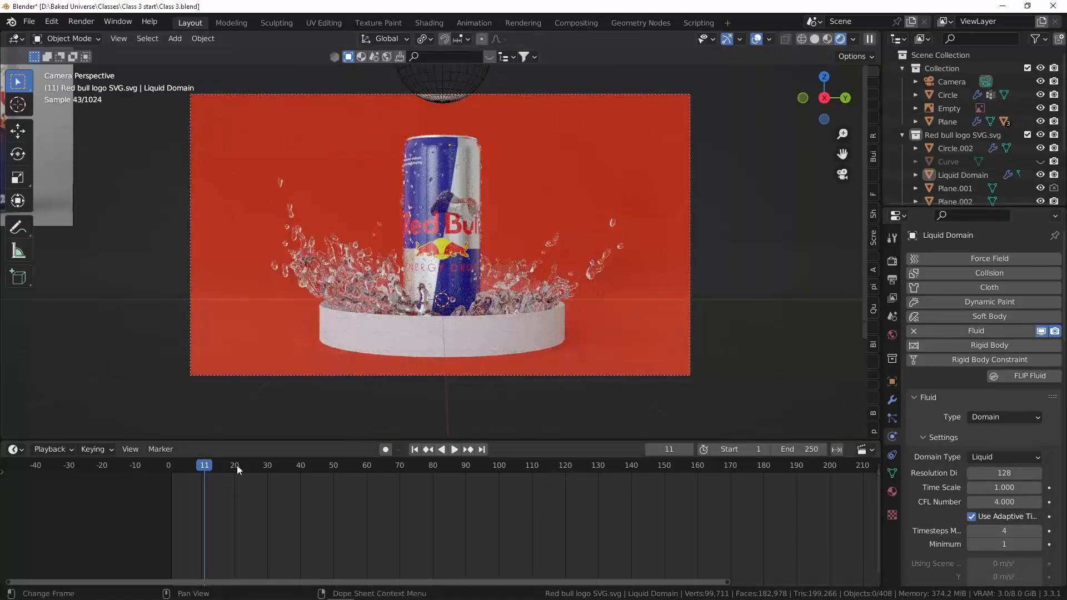
pyautogui.click(203, 467)
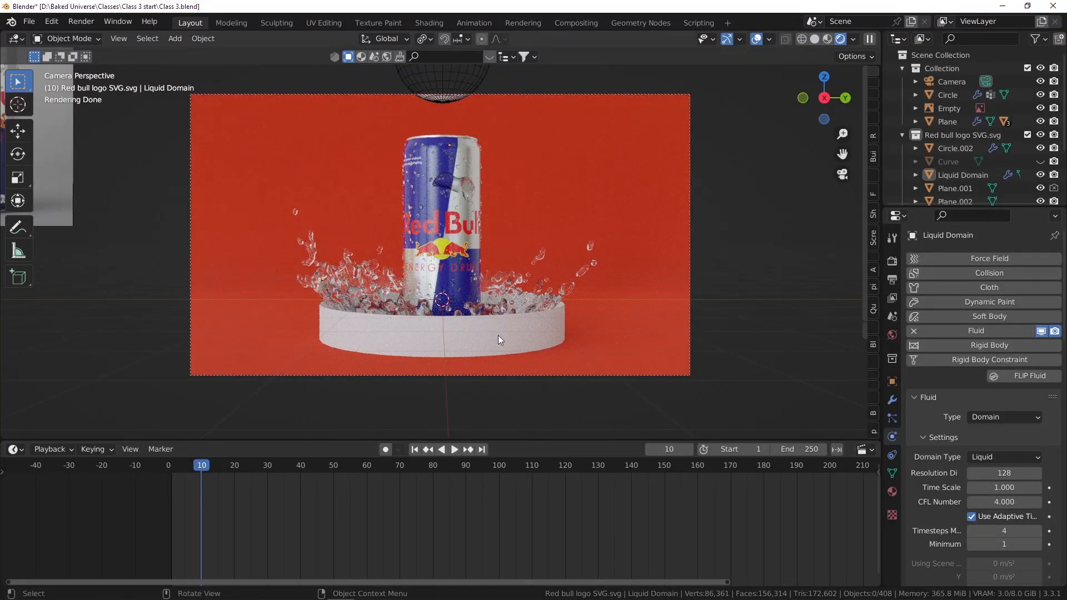
# - Select the ring-shaped container and hide it in both the viewport and renders
pyautogui.click(955, 149)
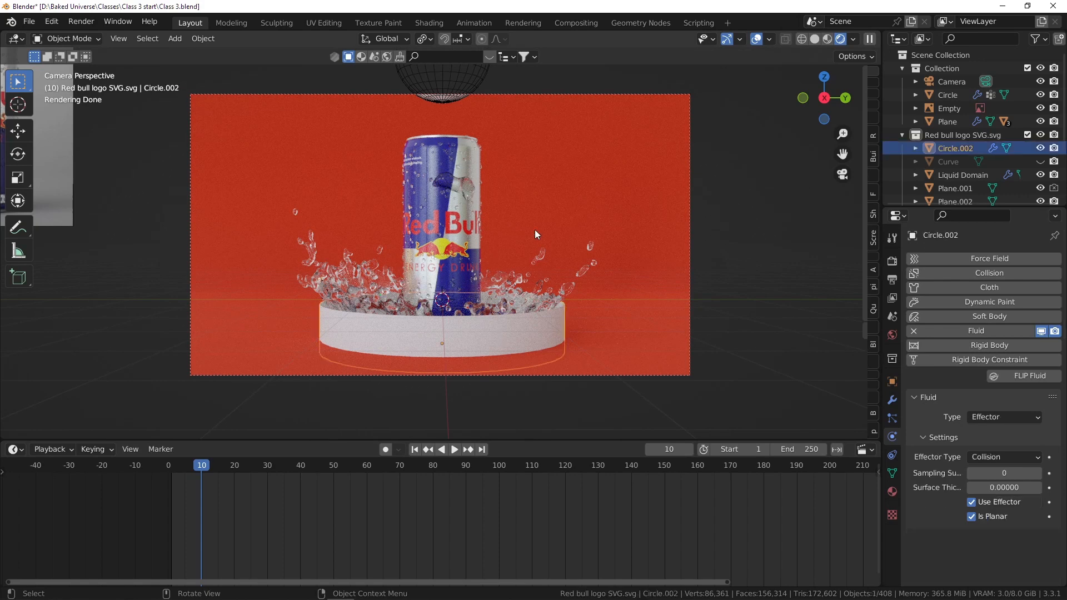
pyautogui.click(1041, 148)
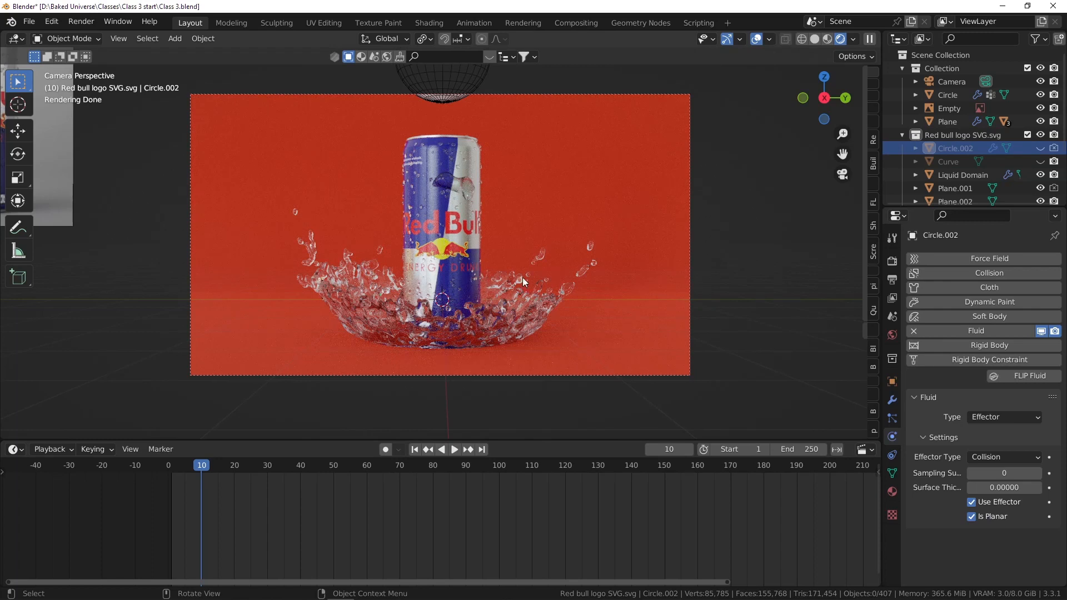
# - Select the liquid domain, return to Solid shading, and widen the properties editor at the domain's Particles settings
pyautogui.click(530, 301)
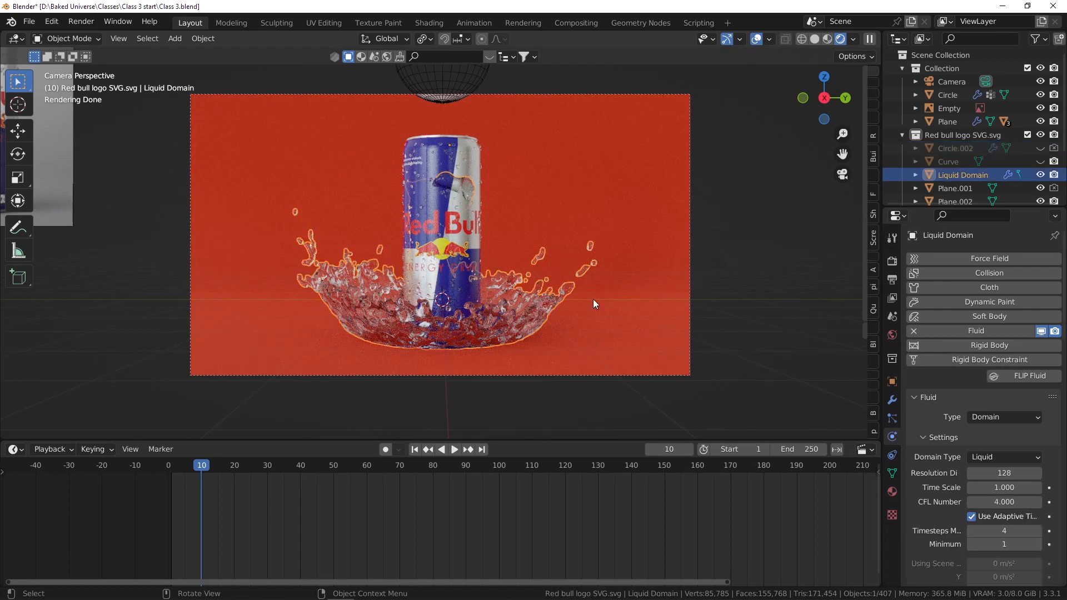
pyautogui.scroll(-10, 949, 397)
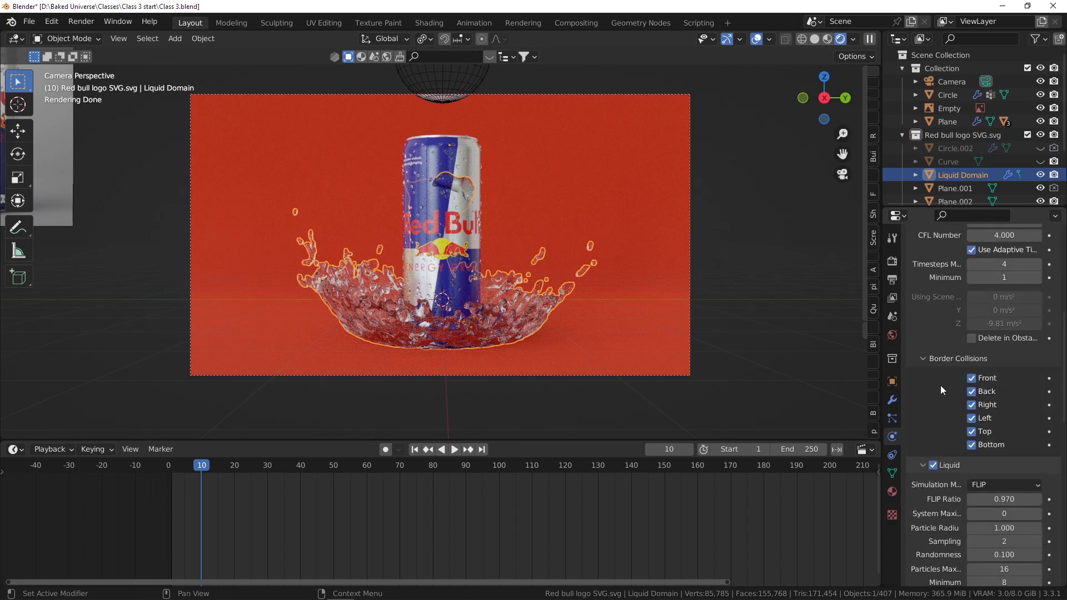
pyautogui.scroll(-7, 940, 385)
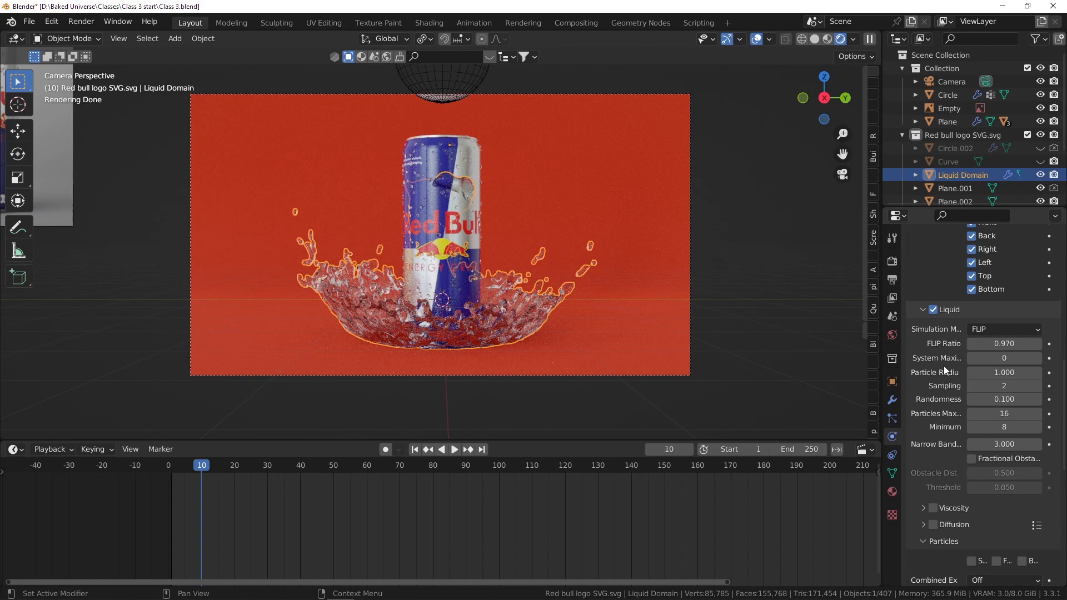
pyautogui.click(816, 38)
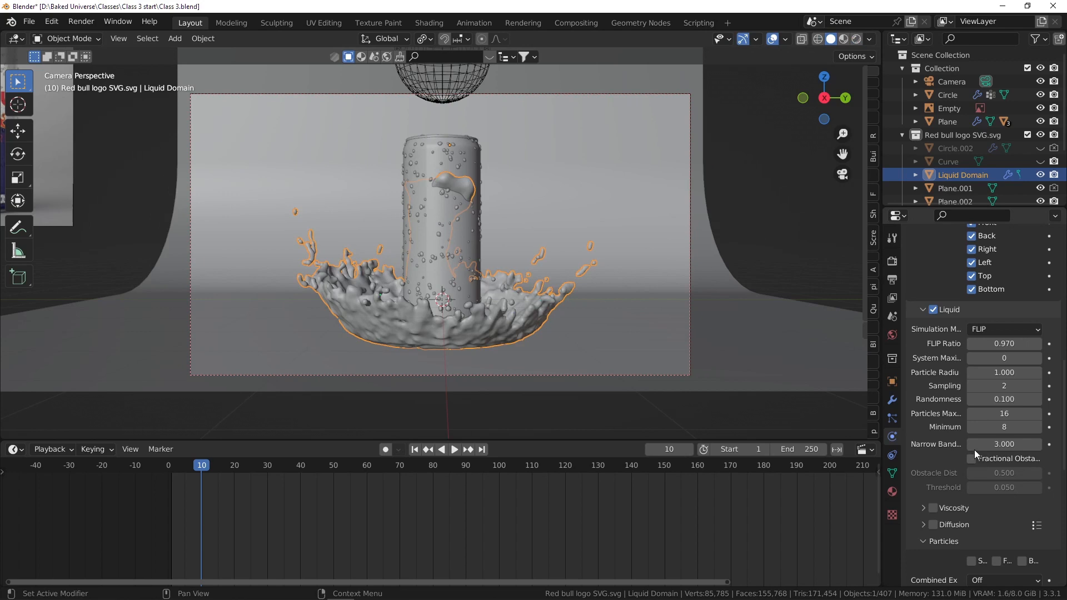
pyautogui.scroll(-14, 951, 385)
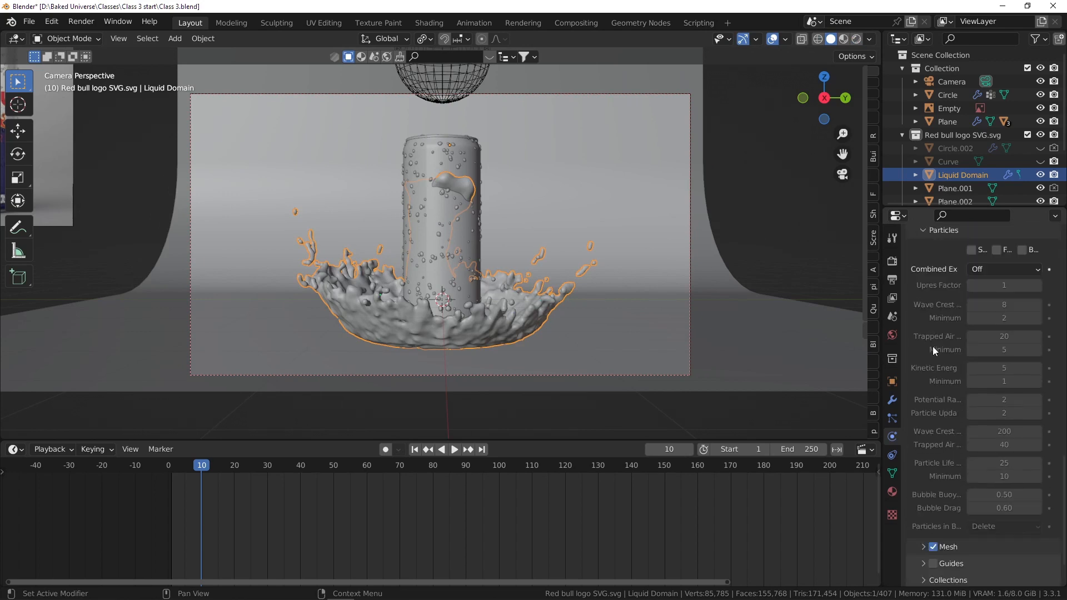
pyautogui.scroll(6, 933, 347)
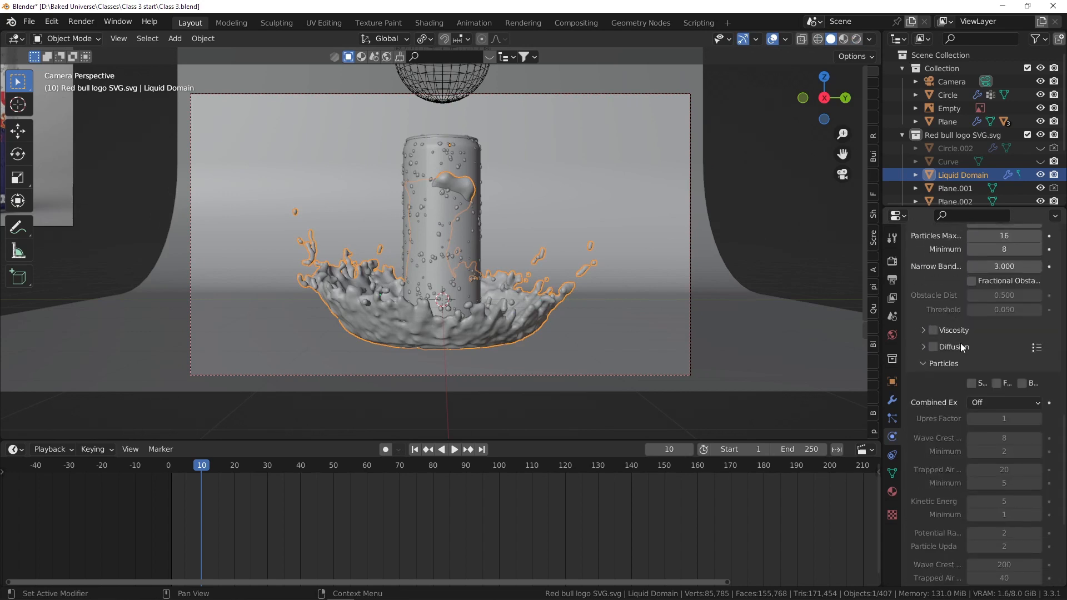
pyautogui.scroll(-1, 938, 364)
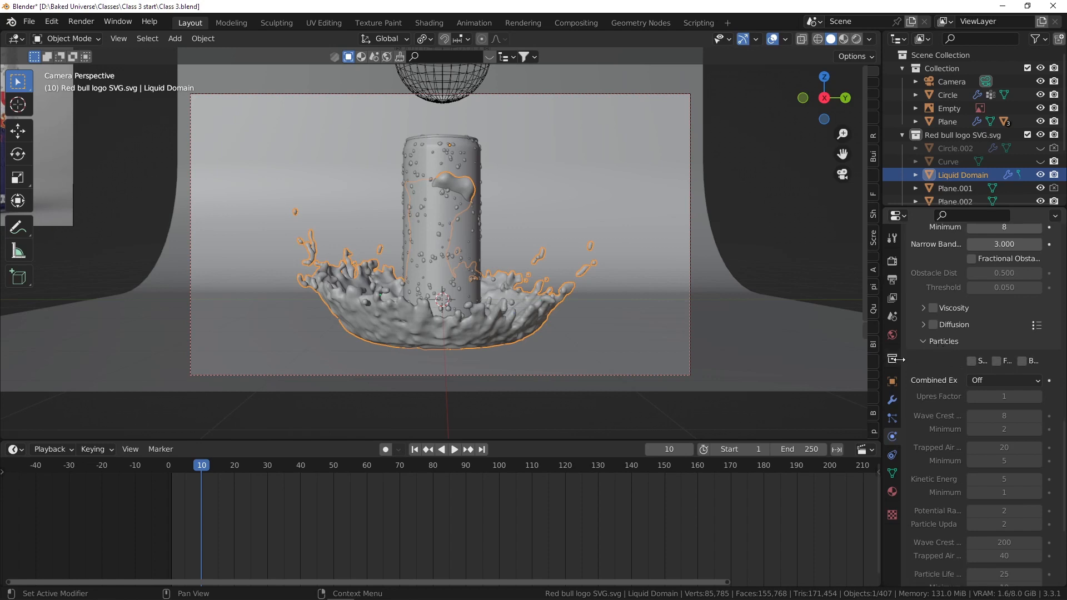
pyautogui.moveTo(899, 360); pyautogui.dragTo(800, 366)
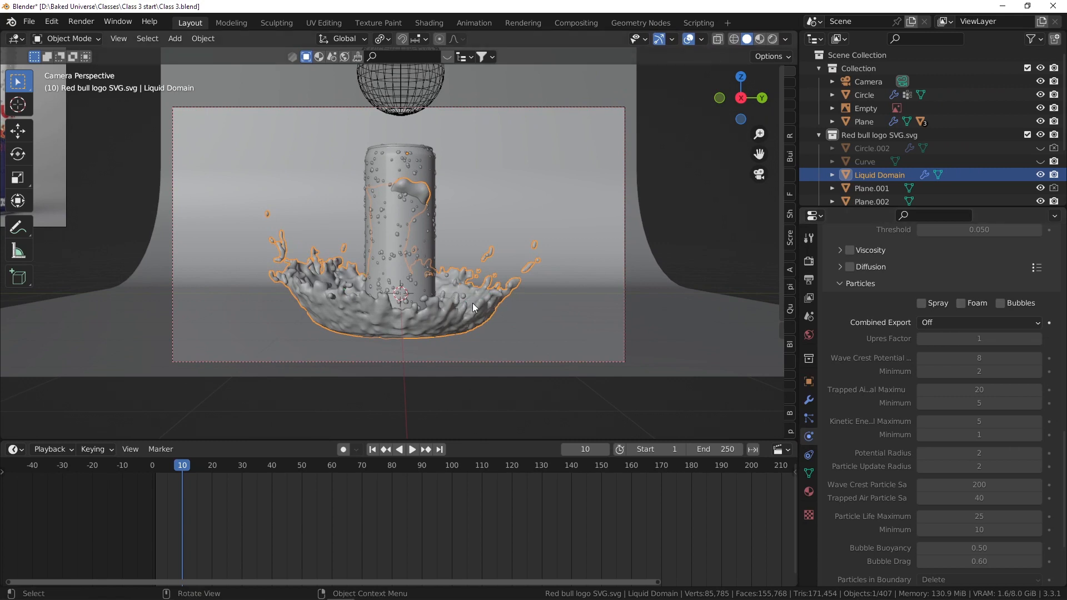
# - Enable Spray and Foam particles for the liquid domain
pyautogui.click(924, 303)
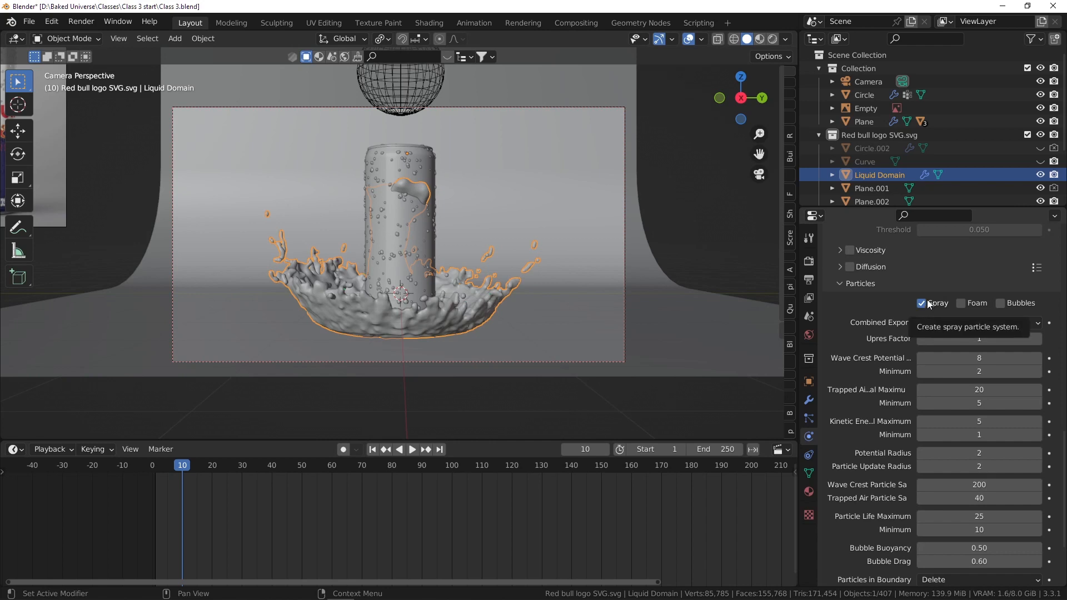
pyautogui.scroll(5, 917, 369)
pyautogui.scroll(2, 918, 368)
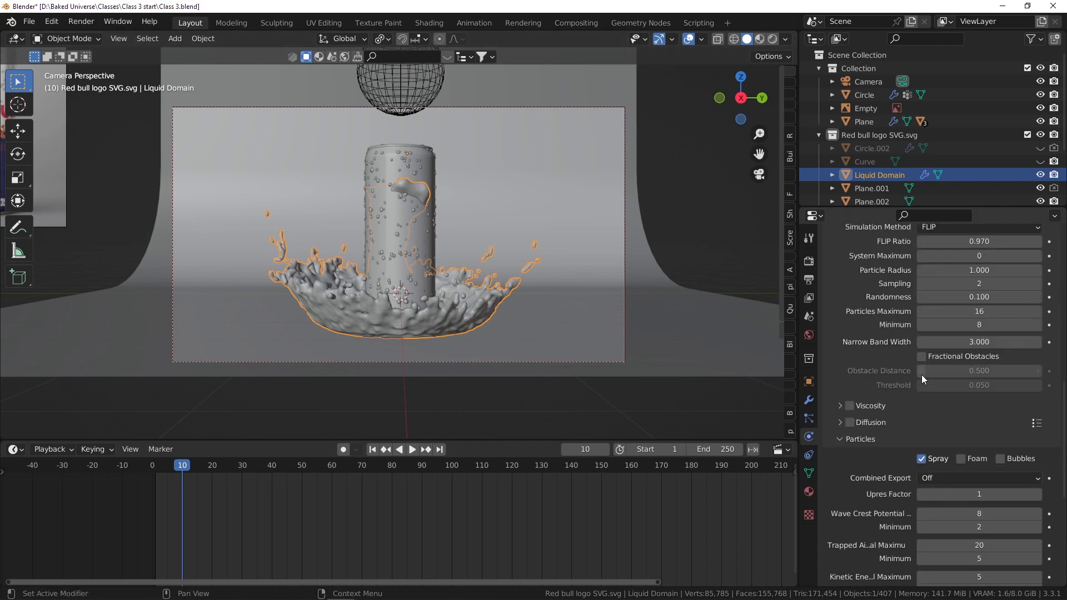
pyautogui.click(967, 460)
# - Lower the liquid domain's resolution divisions to 64
pyautogui.scroll(5, 958, 407)
pyautogui.scroll(15, 961, 405)
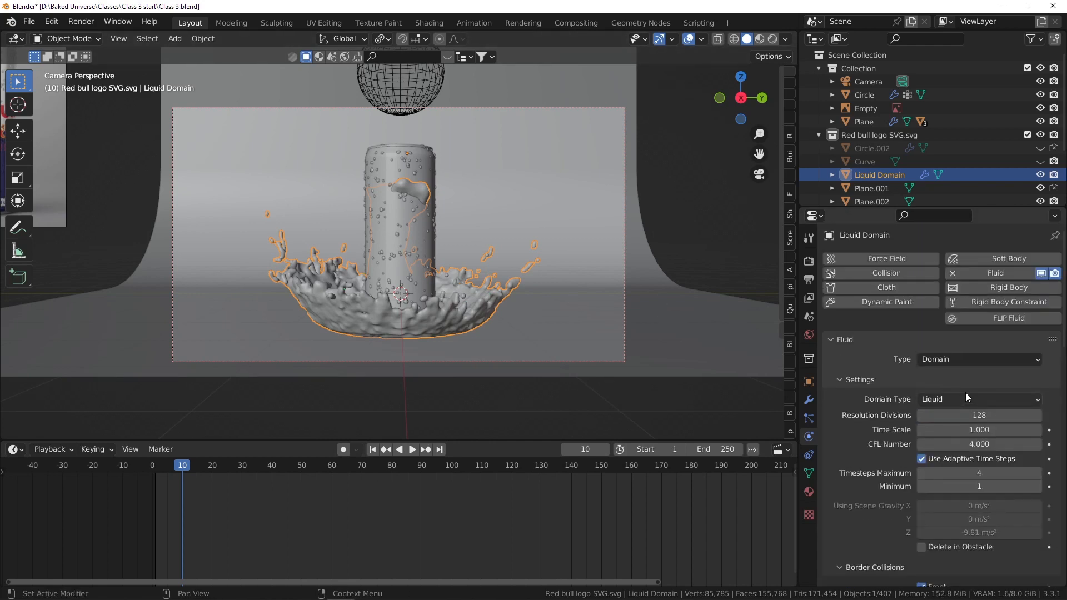
pyautogui.doubleClick(972, 415)
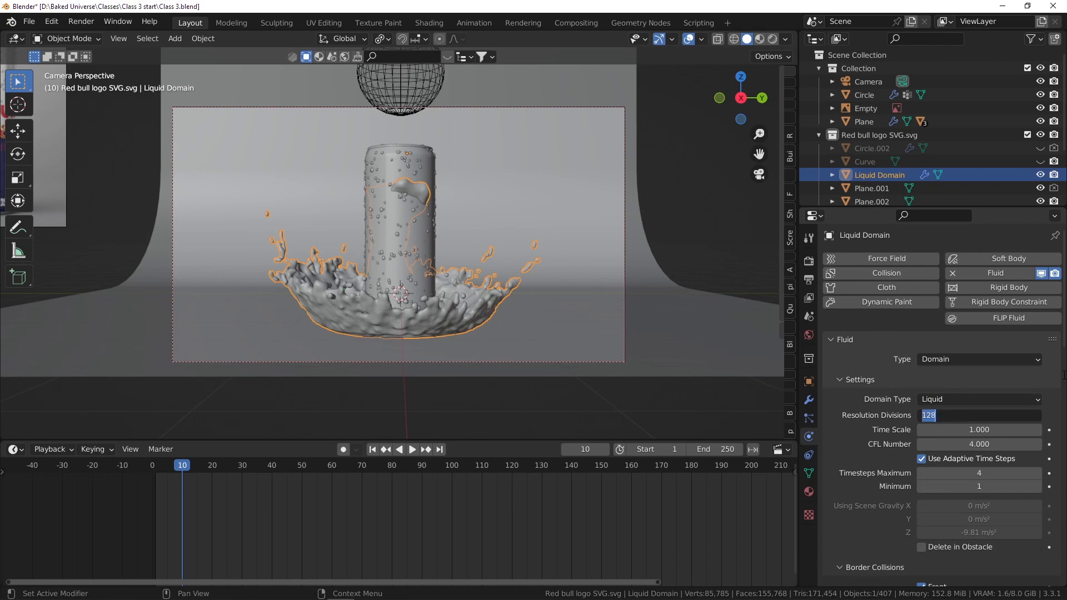
pyautogui.write('64')
pyautogui.press('Return')
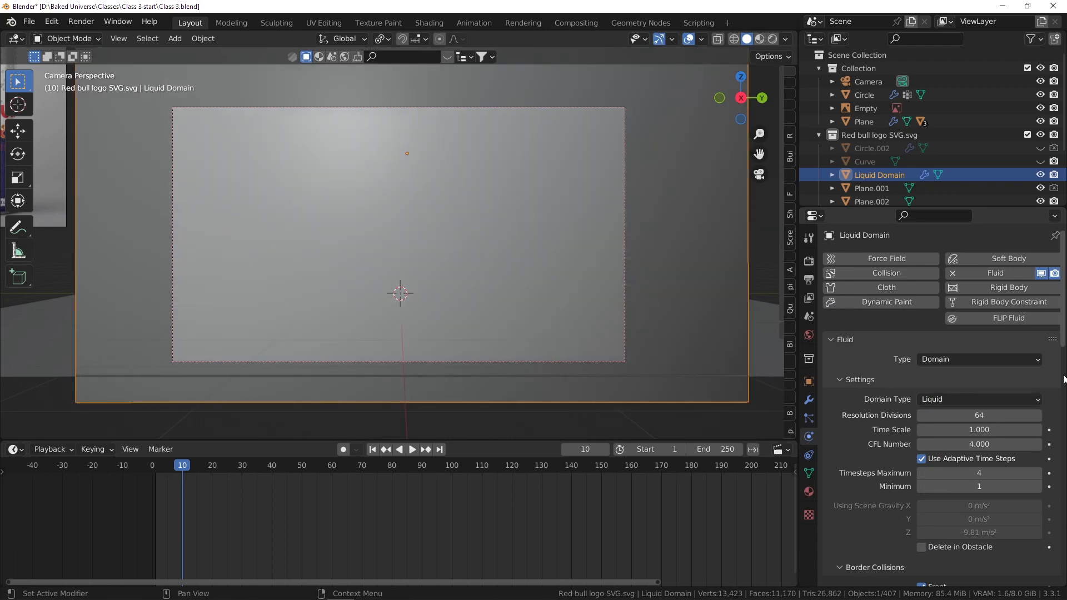
# - Return to the first frame and play the simulation with particles, stopping at frame 12
pyautogui.click(372, 449)
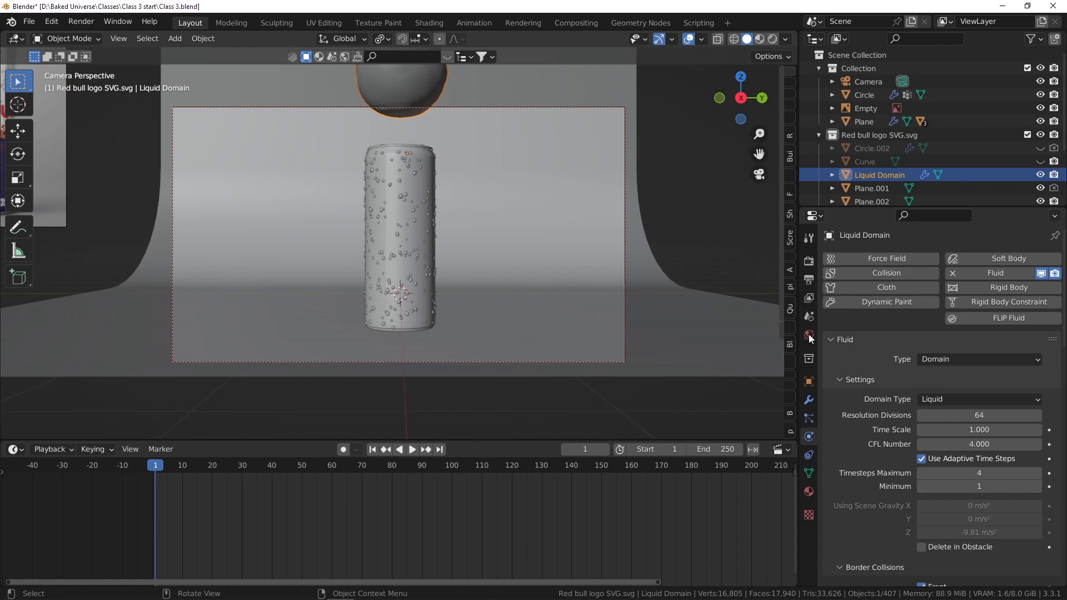
pyautogui.press('space')
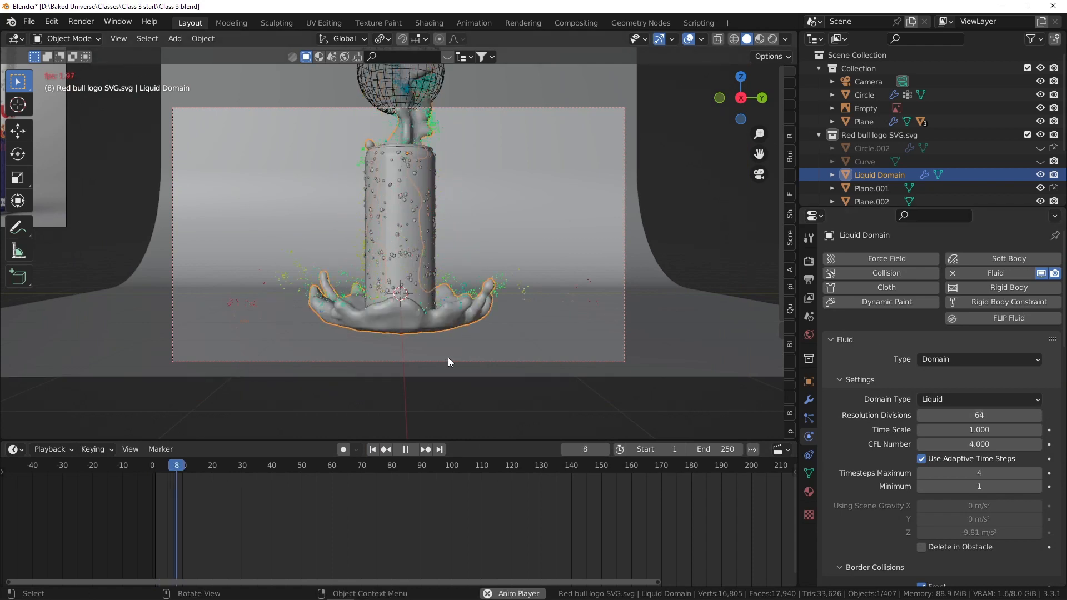
pyautogui.press('space')
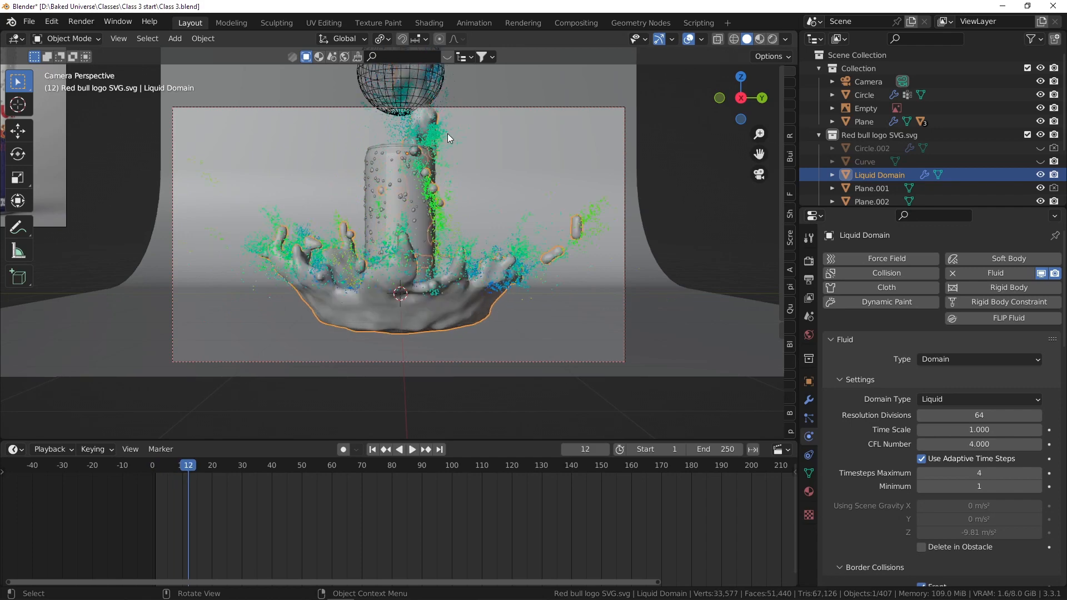
# - Examine the spray and foam particles around the can and splash crown from the camera view
pyautogui.scroll(2, 427, 141)
pyautogui.keyDown('shift'); pyautogui.moveTo(427, 111); pyautogui.dragTo(443, 173, button='middle'); pyautogui.keyUp('shift')
pyautogui.scroll(-2, 443, 172)
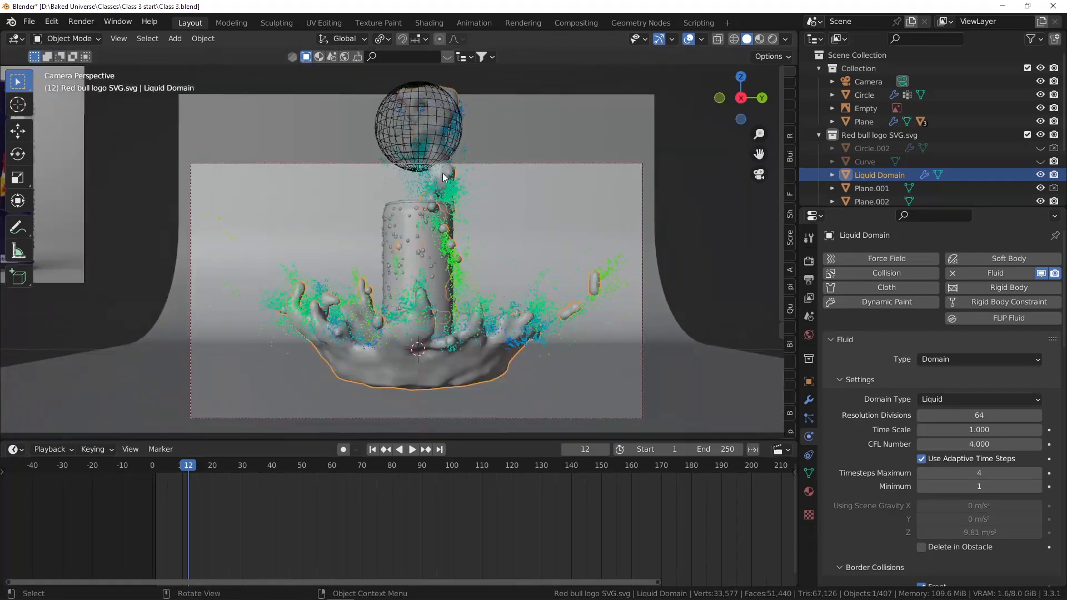
pyautogui.scroll(1, 444, 173)
pyautogui.keyDown('shift'); pyautogui.moveTo(499, 320); pyautogui.dragTo(513, 285, button='middle'); pyautogui.keyUp('shift')
pyautogui.scroll(2, 489, 295)
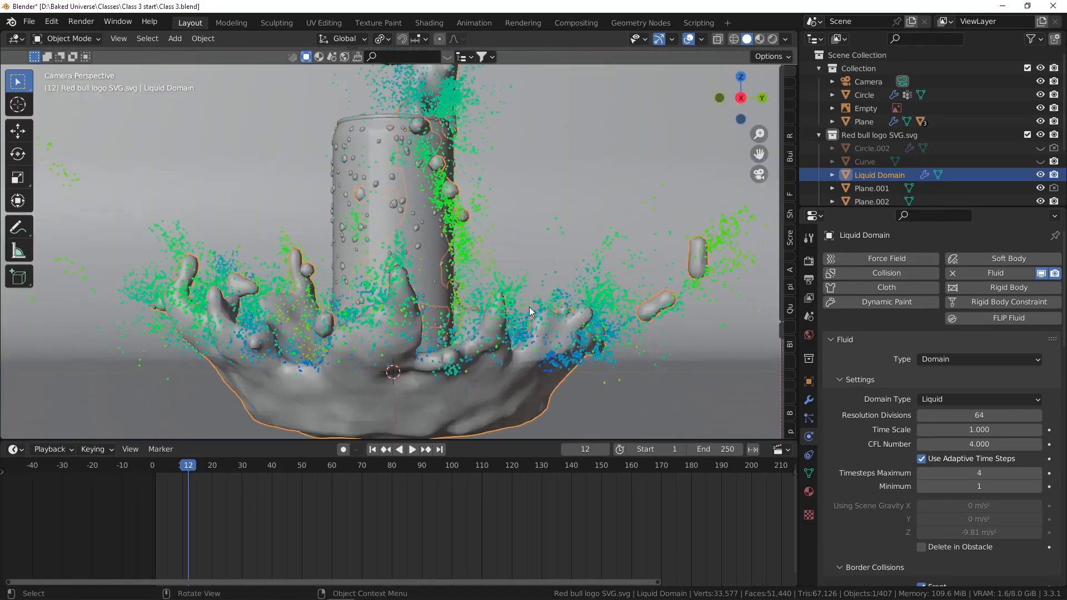
pyautogui.scroll(-1, 530, 307)
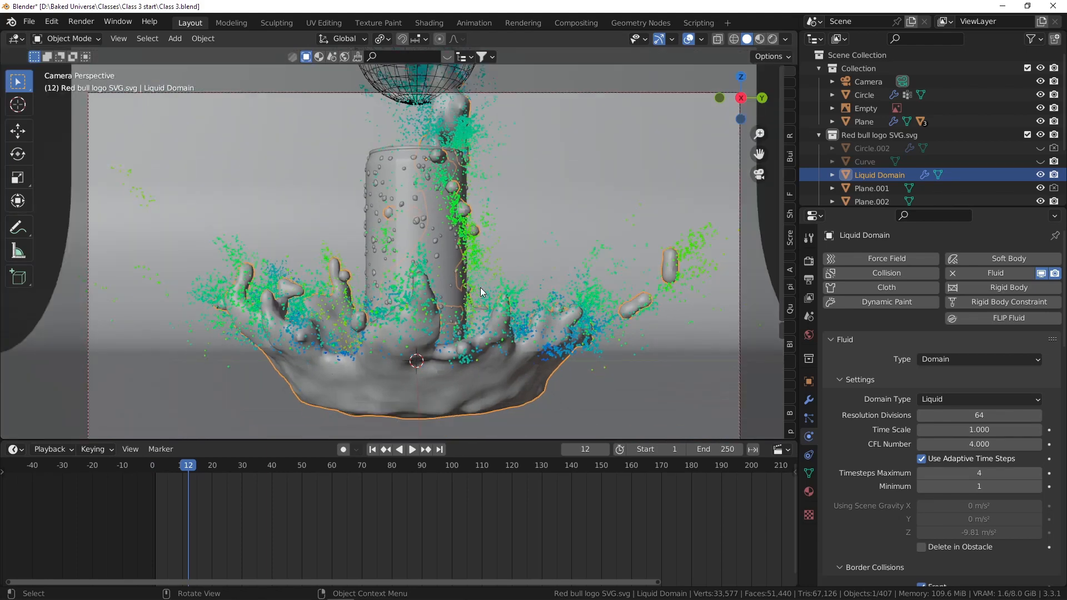
pyautogui.scroll(-1, 480, 288)
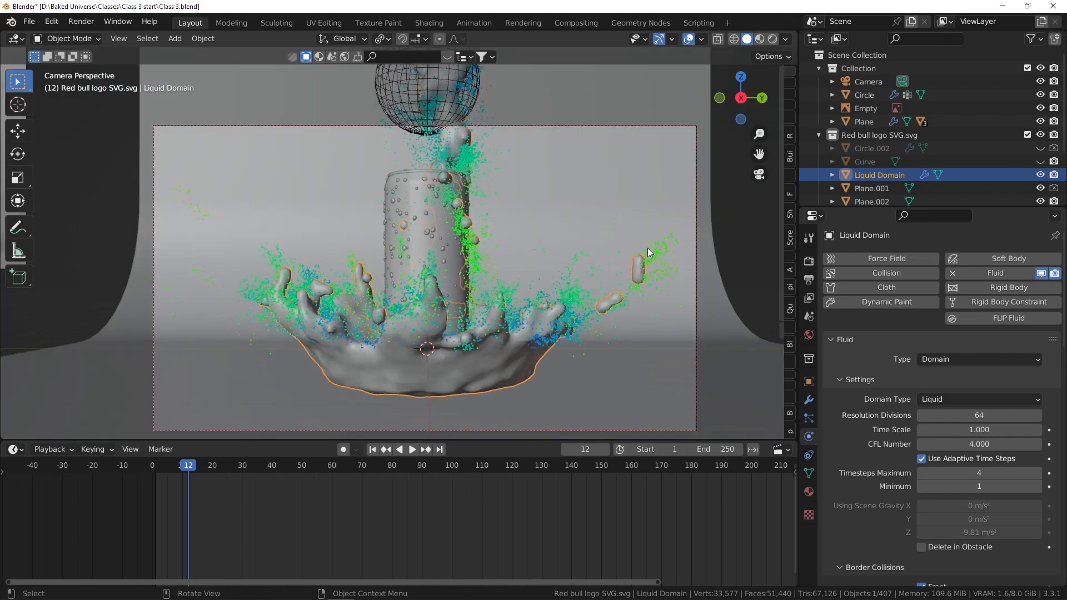
# - Play the simulation onward from frame 12, go back to frame 16 and inspect the splash and the flow sphere
pyautogui.press('space')
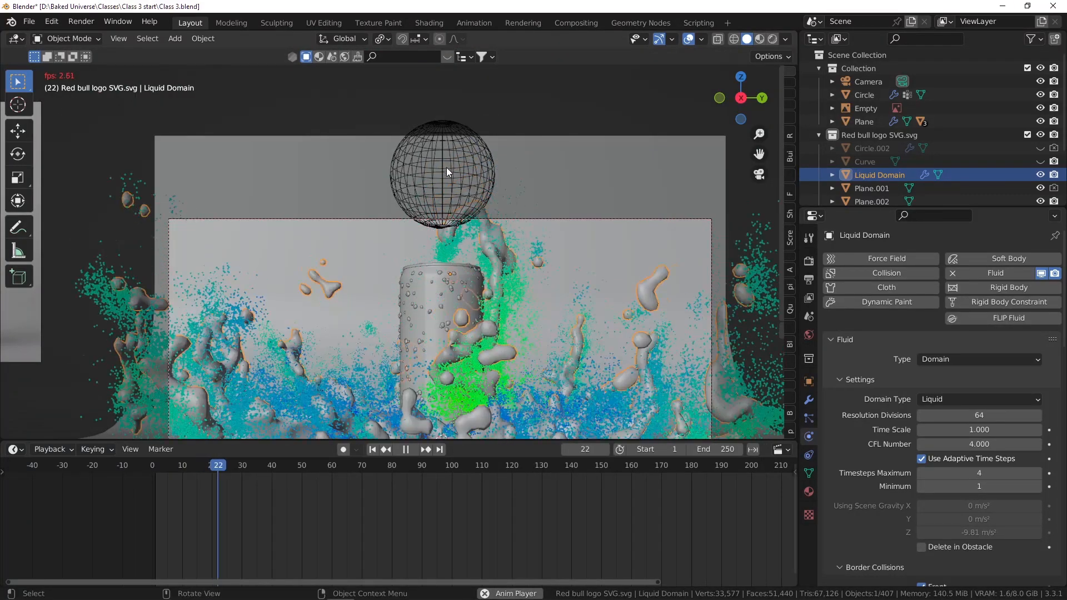
pyautogui.moveTo(214, 465); pyautogui.dragTo(195, 467)
pyautogui.press('space')
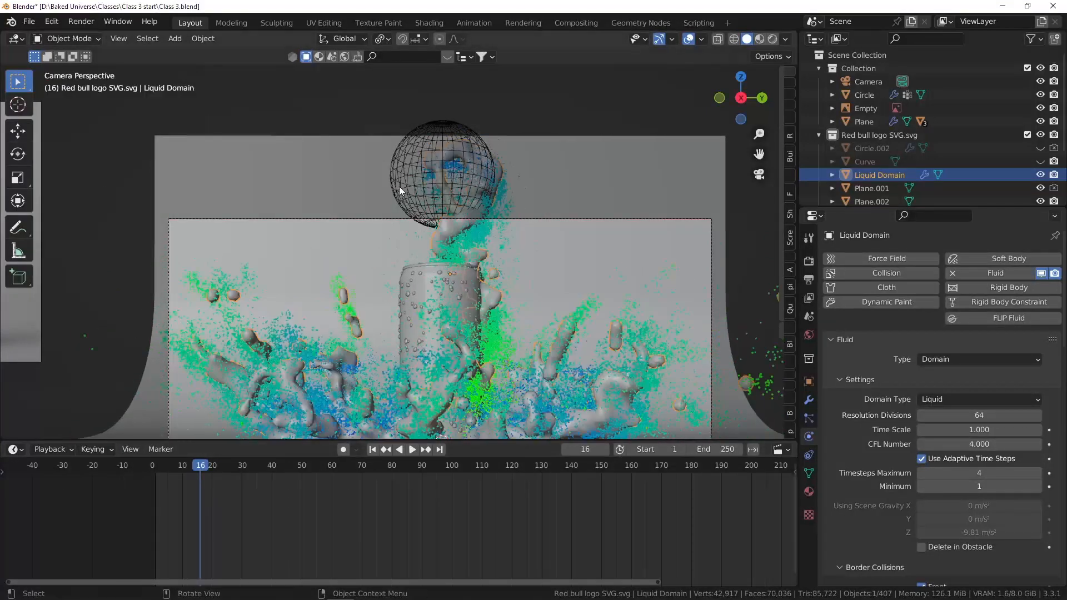
pyautogui.click(441, 166)
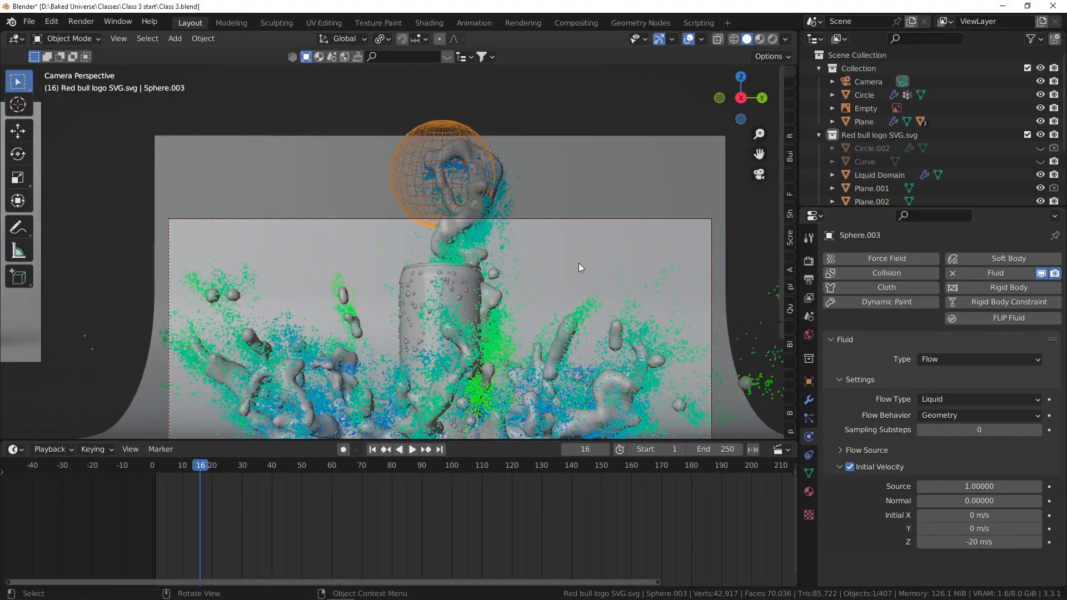
pyautogui.scroll(-1, 520, 269)
# - Set the liquid domain's resolution divisions to 66
pyautogui.click(623, 365)
pyautogui.click(1038, 415)
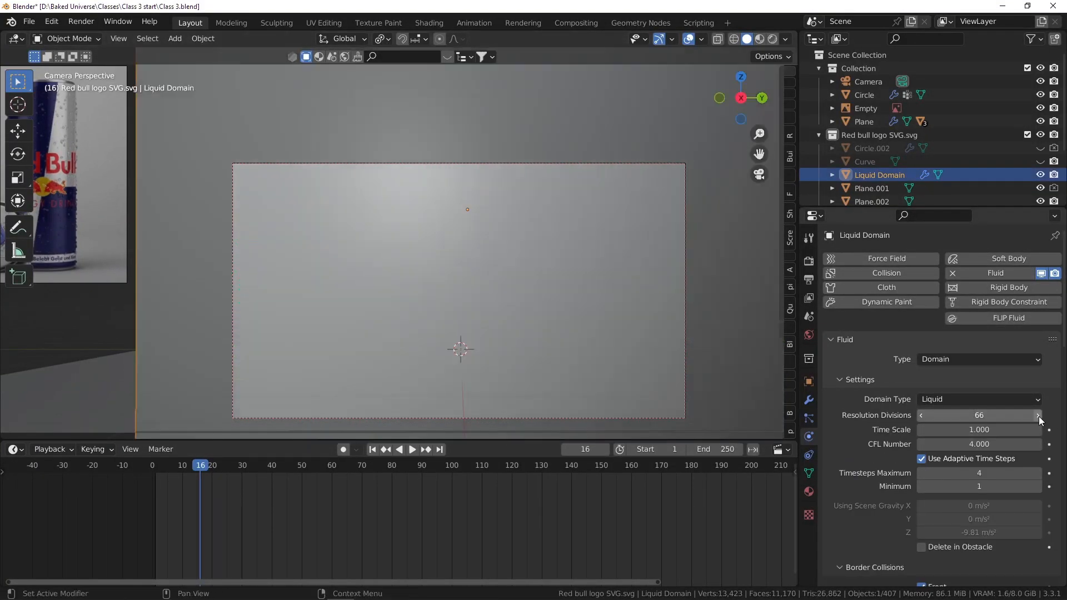
pyautogui.click(1038, 415)
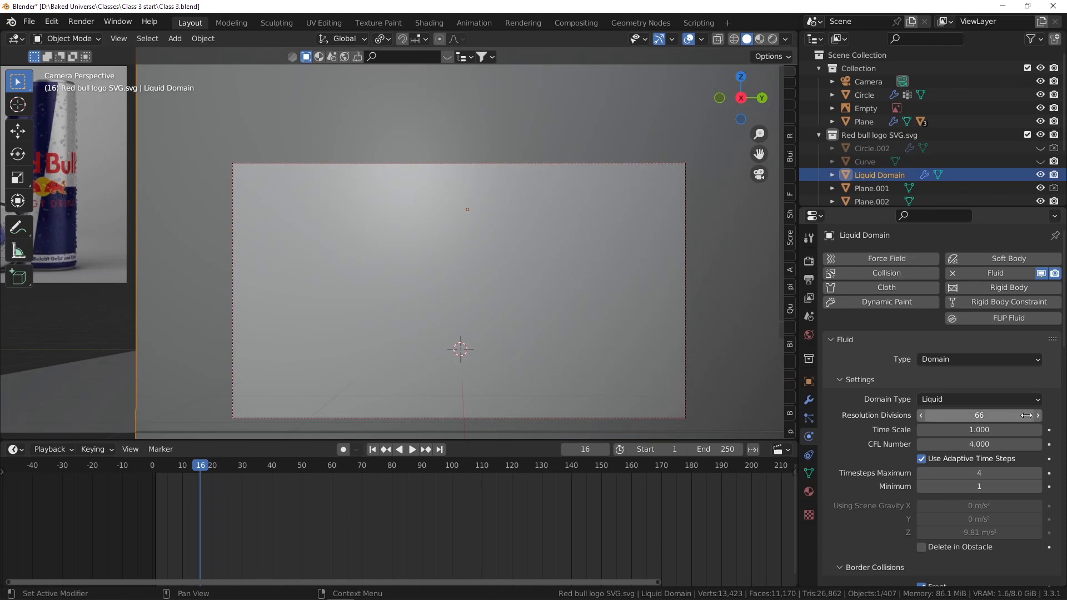
# - Return to the first frame and replay the liquid simulation, stopping at frame 14
pyautogui.click(372, 449)
pyautogui.keyDown('shift'); pyautogui.moveTo(535, 345); pyautogui.dragTo(518, 300, button='middle'); pyautogui.keyUp('shift')
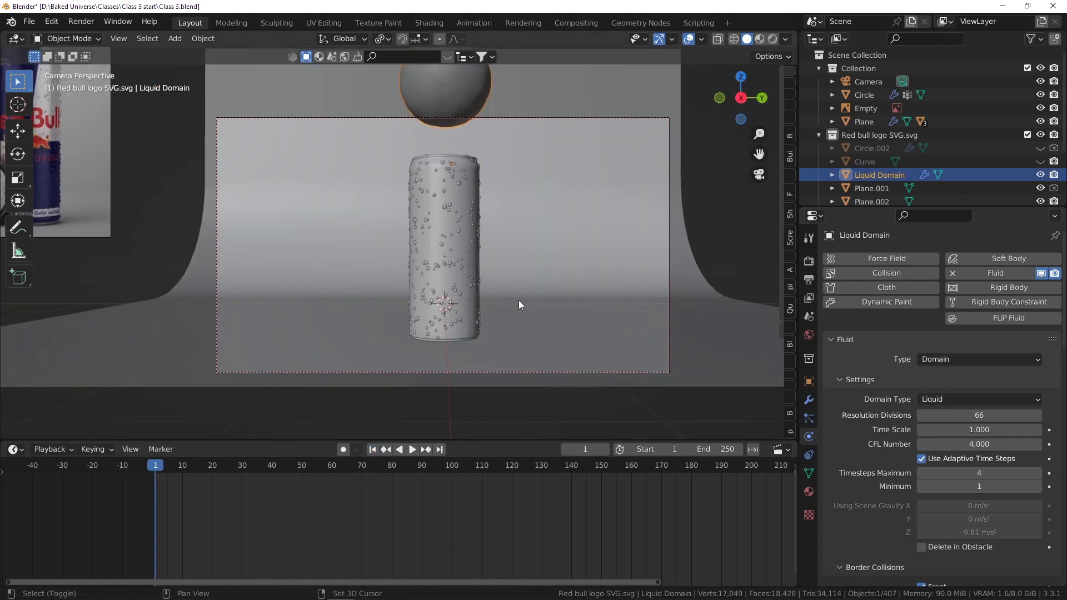
pyautogui.press('space')
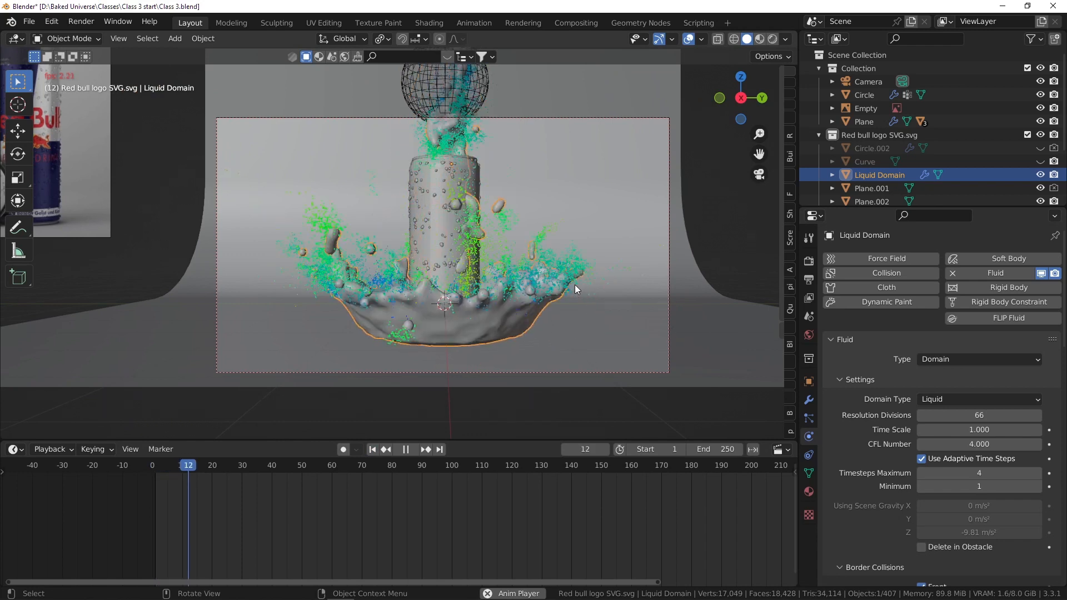
pyautogui.press('space')
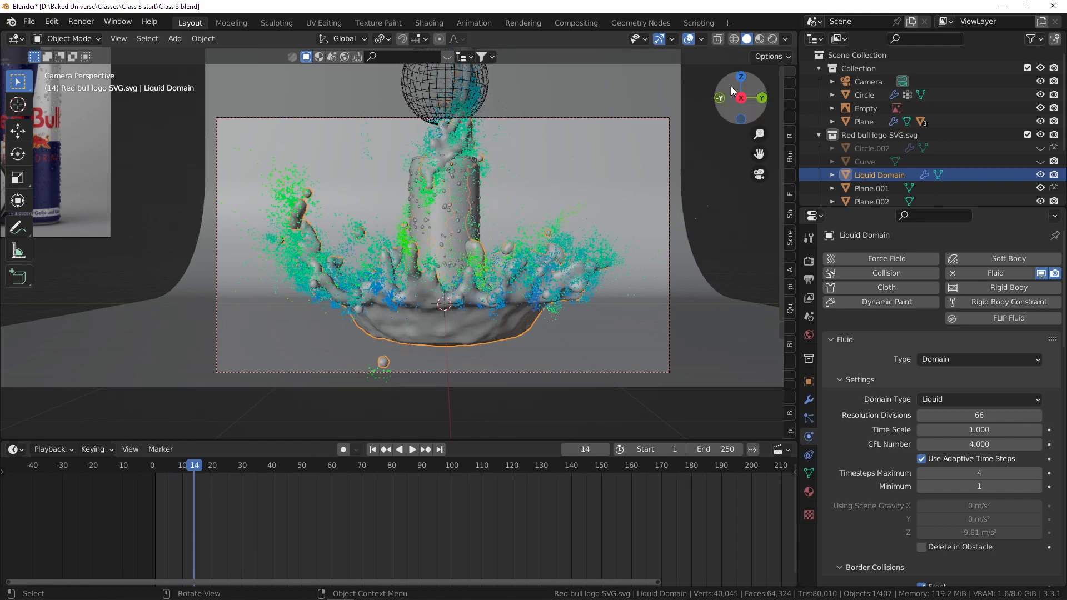
# - Preview frame 14 with rendered shading and look through the liquid domain's fluid particle settings
pyautogui.click(772, 38)
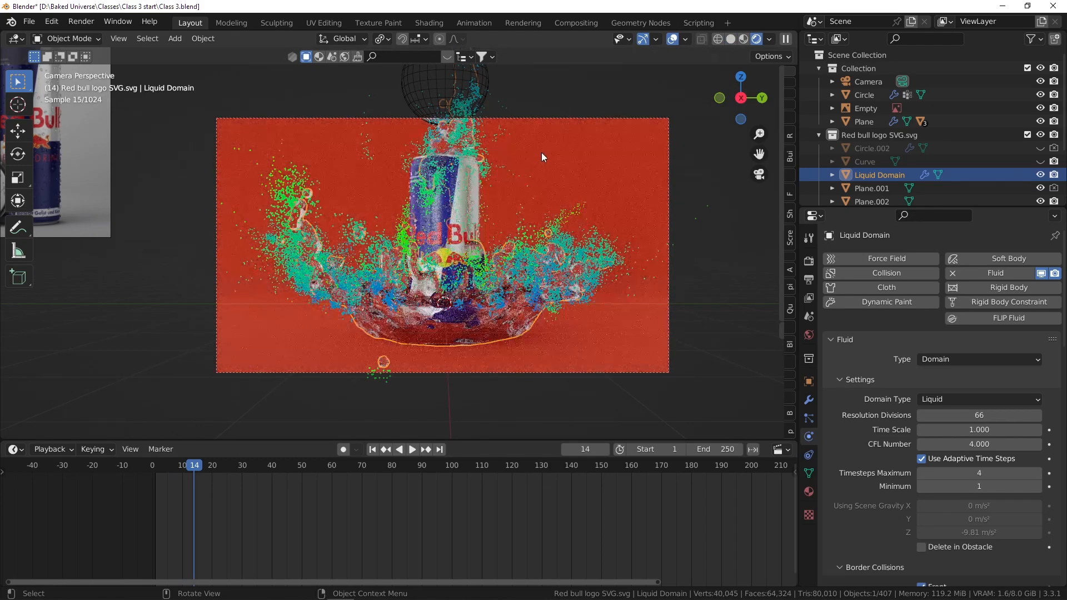
pyautogui.click(541, 153)
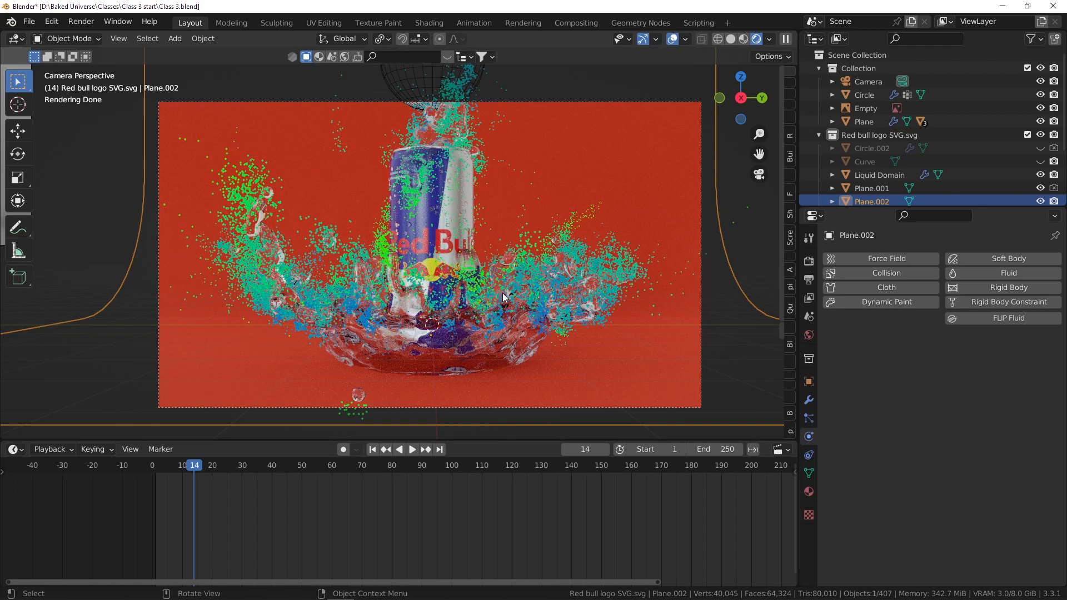
pyautogui.click(522, 302)
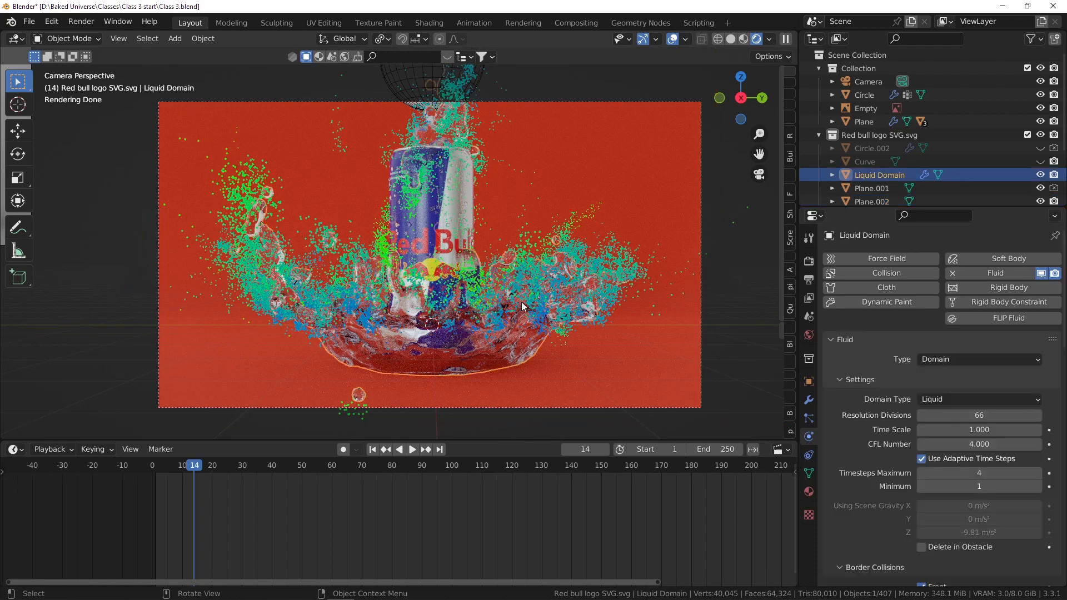
pyautogui.scroll(-12, 889, 402)
pyautogui.scroll(-15, 895, 393)
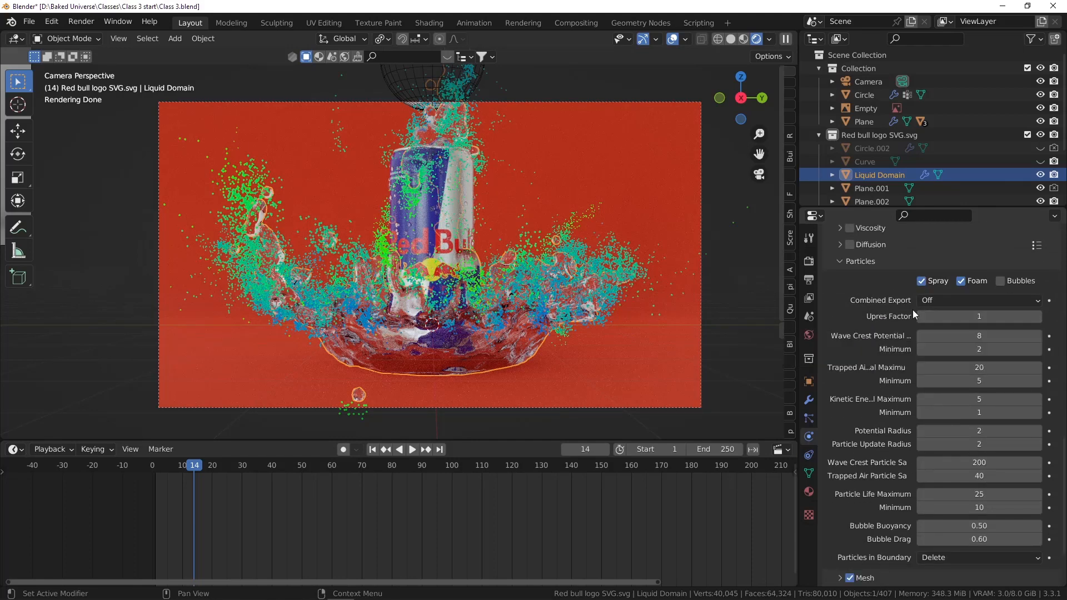
# - Check the liquid domain's Liquid, Spray and Foam particle systems, select Spray and inspect its particles in the rendered preview
pyautogui.click(810, 421)
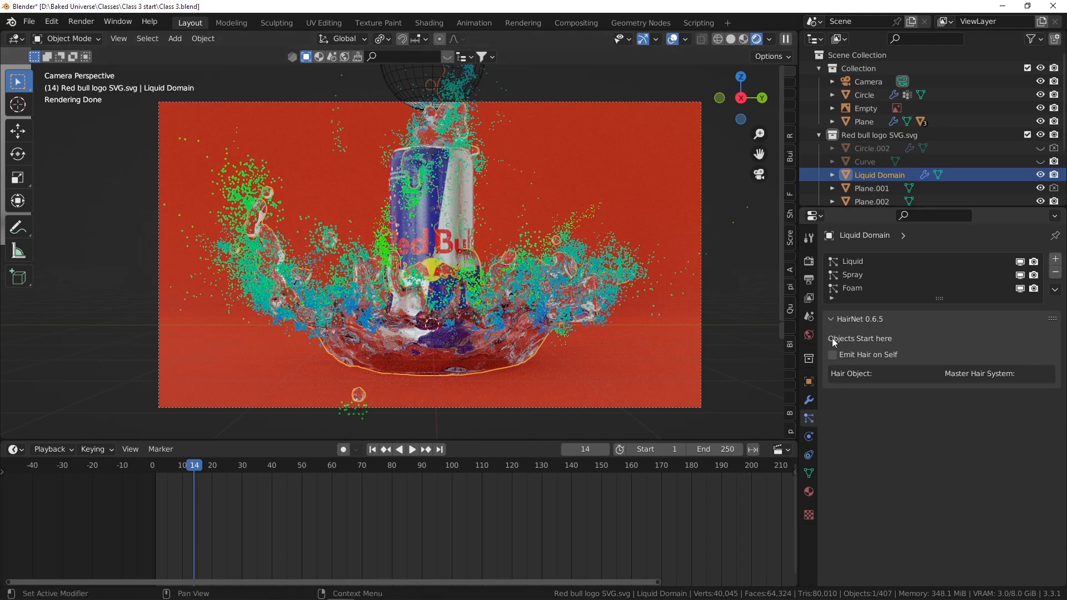
pyautogui.click(861, 261)
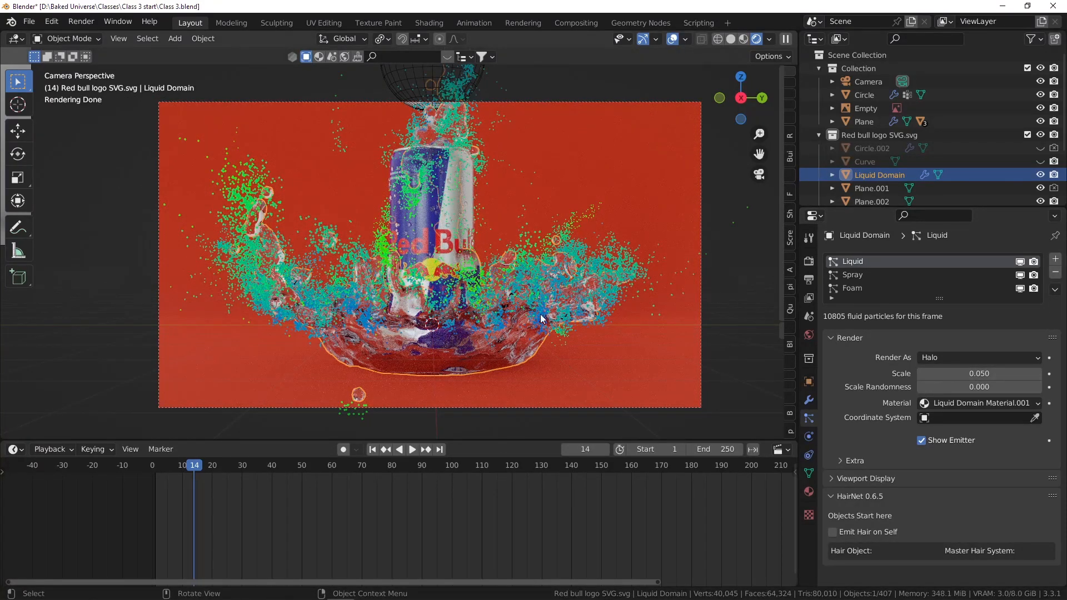
pyautogui.click(859, 274)
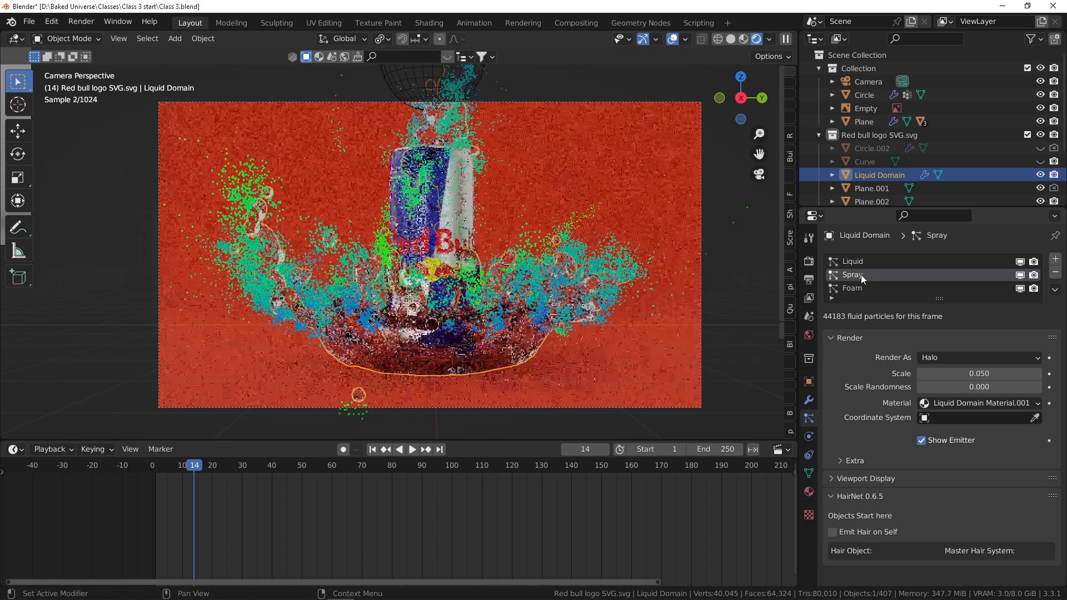
pyautogui.click(854, 288)
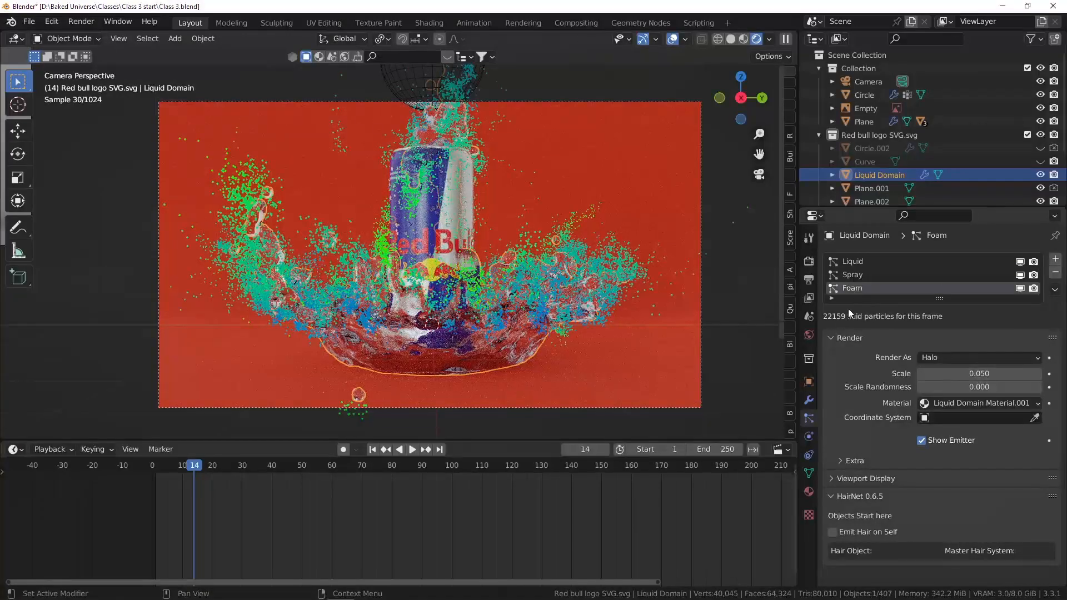
pyautogui.click(863, 277)
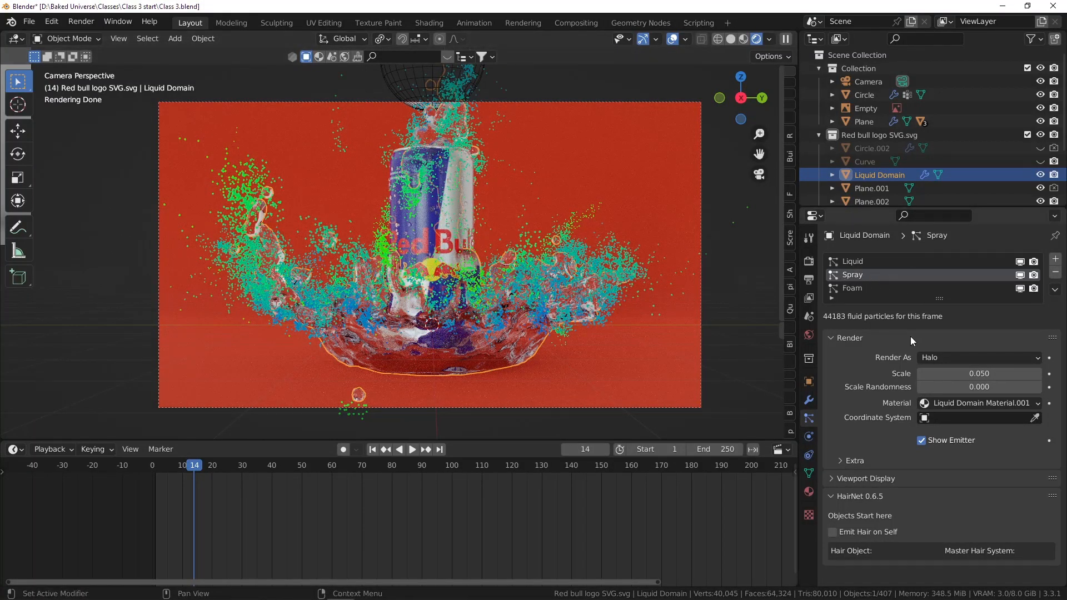
pyautogui.scroll(-1, 673, 223)
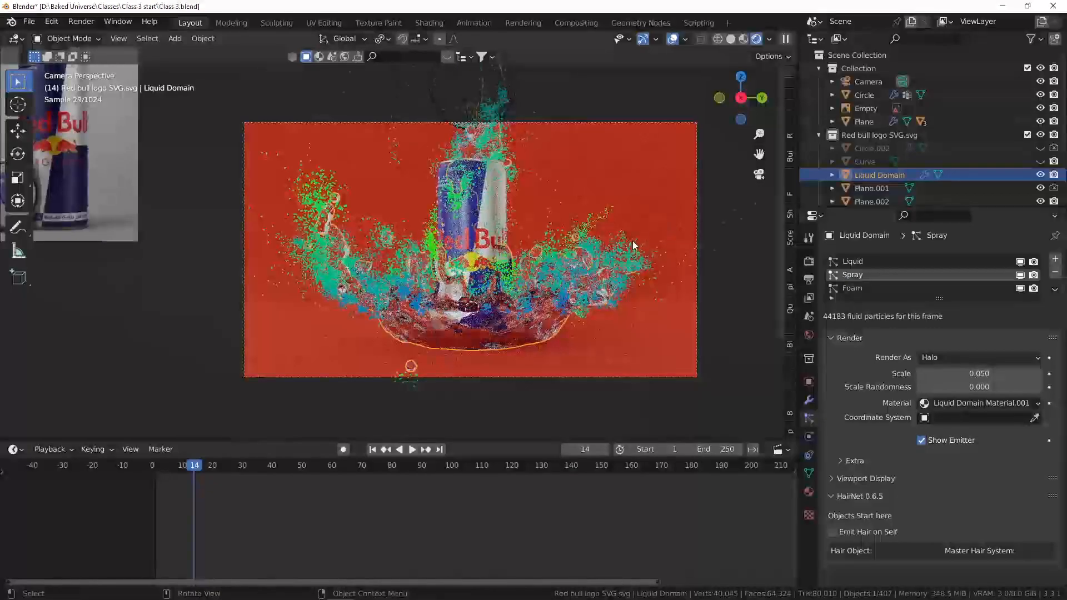
pyautogui.scroll(1, 634, 245)
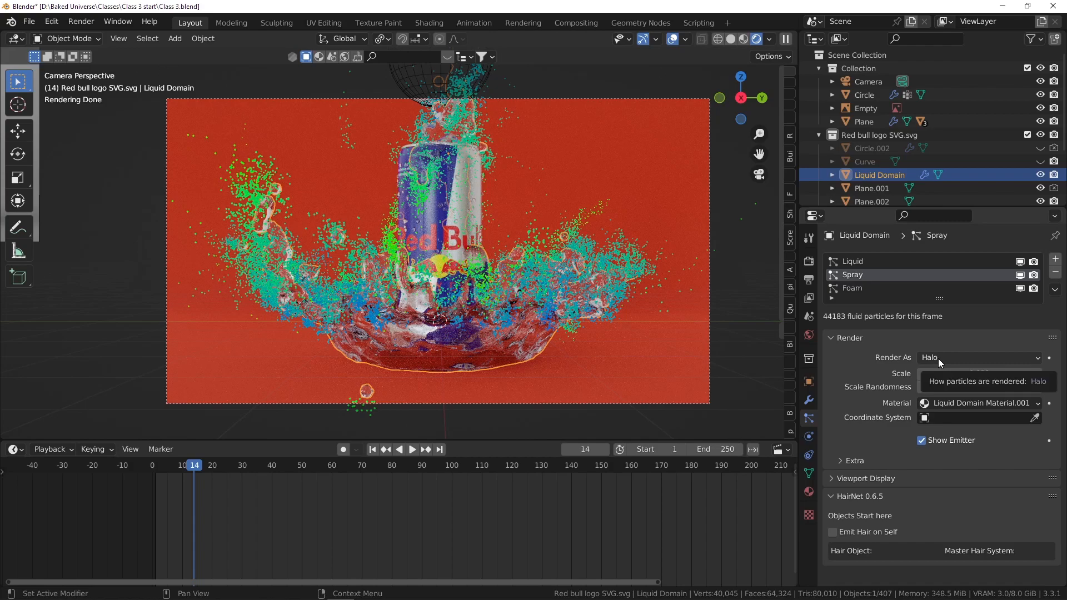
pyautogui.scroll(4, 589, 256)
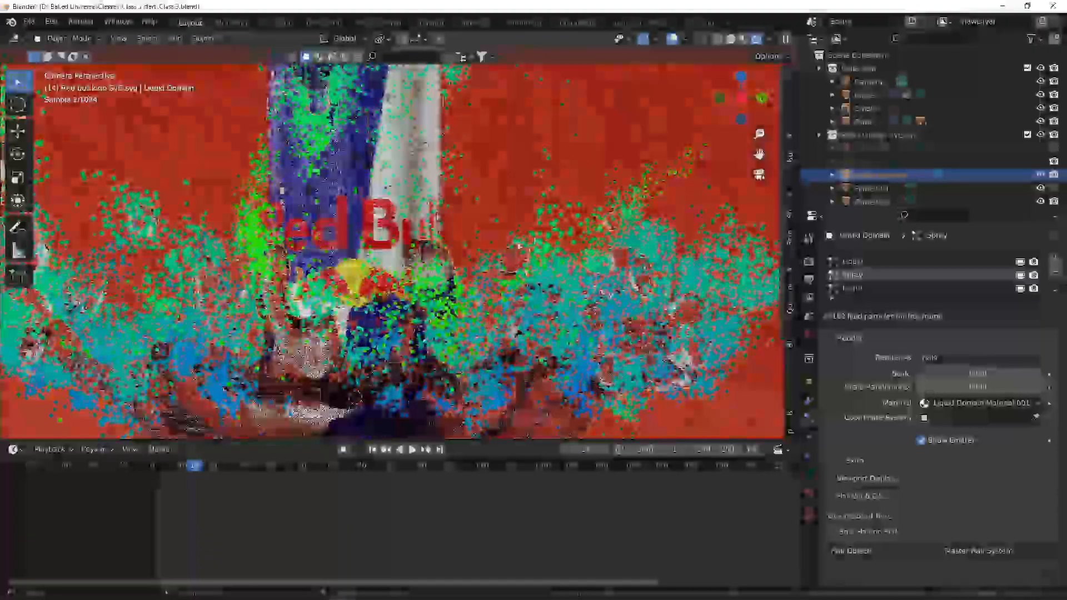
pyautogui.scroll(-4, 514, 272)
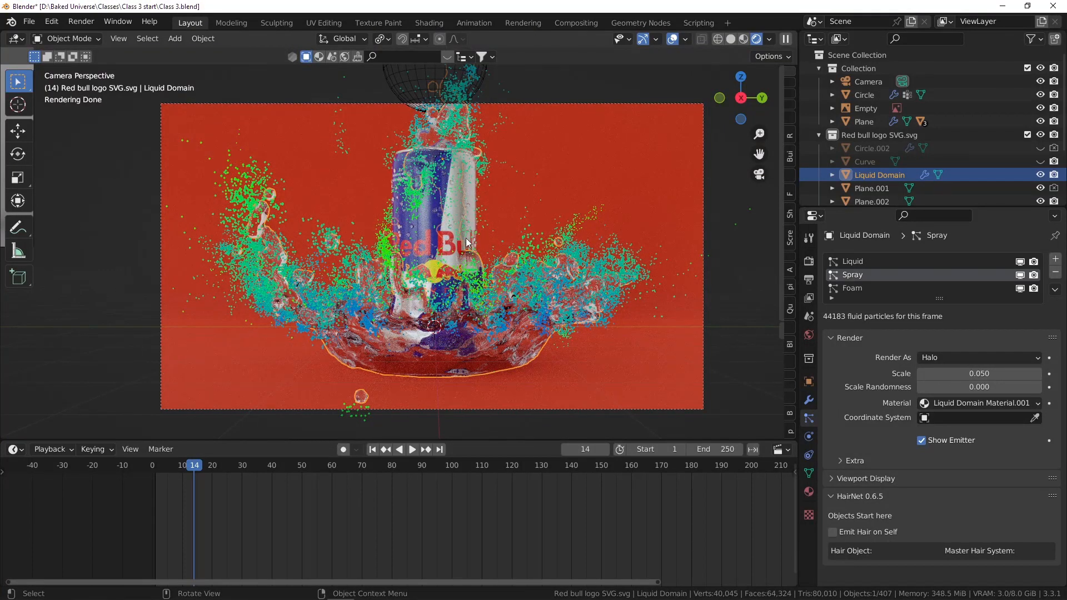
pyautogui.scroll(-2, 467, 225)
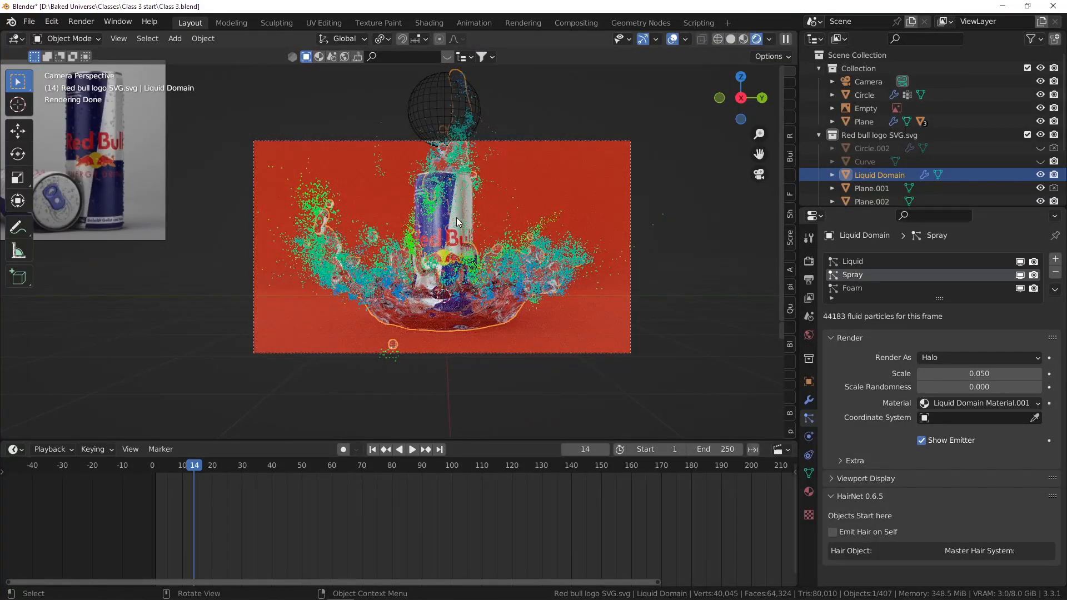
# - Return to solid shading outside the camera view and add an ico sphere with 1 subdivision
pyautogui.click(733, 40)
pyautogui.press('KP_0')
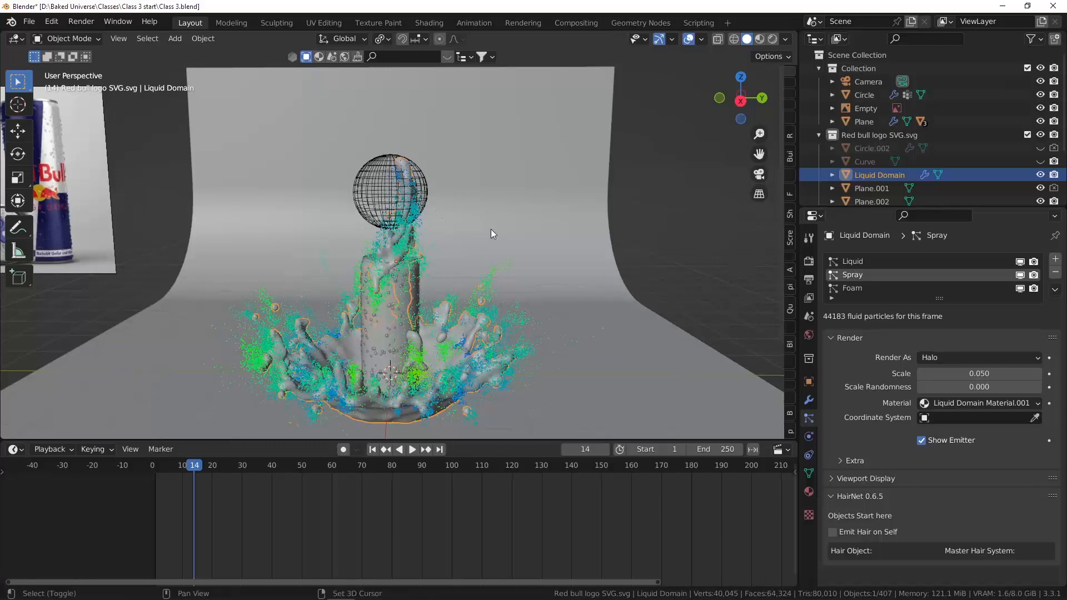
pyautogui.moveTo(491, 228); pyautogui.dragTo(475, 202, button='middle')
pyautogui.hotkey('shift', 'a')
pyautogui.moveTo(475, 201)
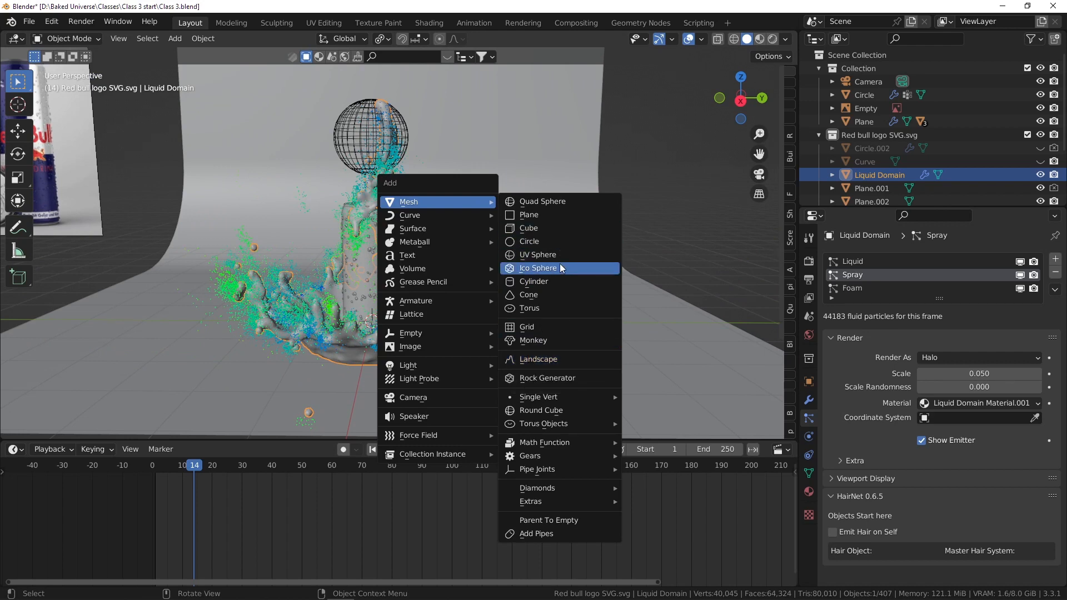
pyautogui.click(537, 267)
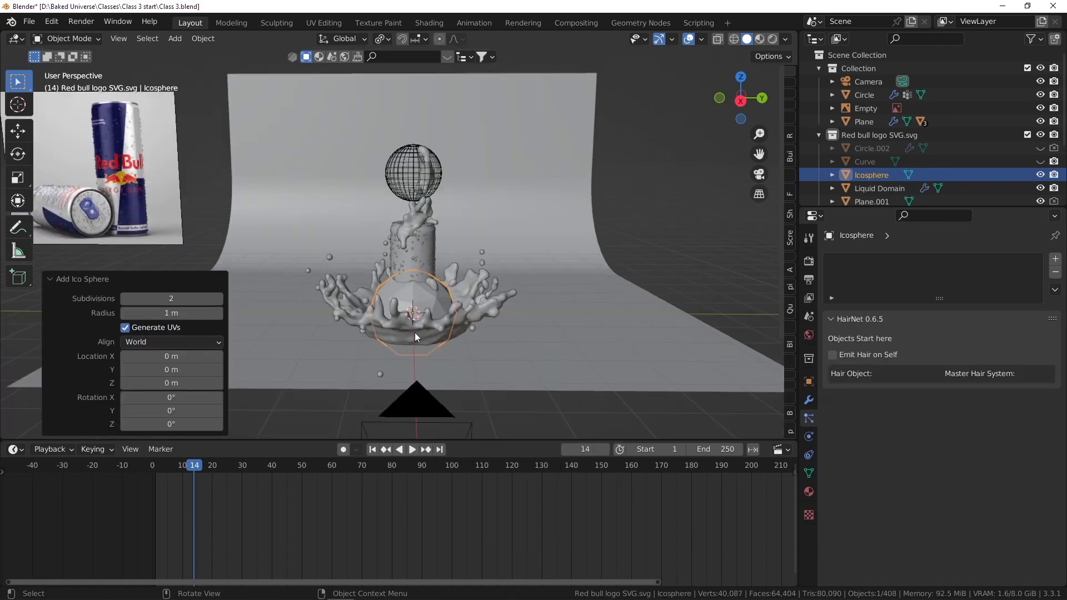
pyautogui.click(125, 299)
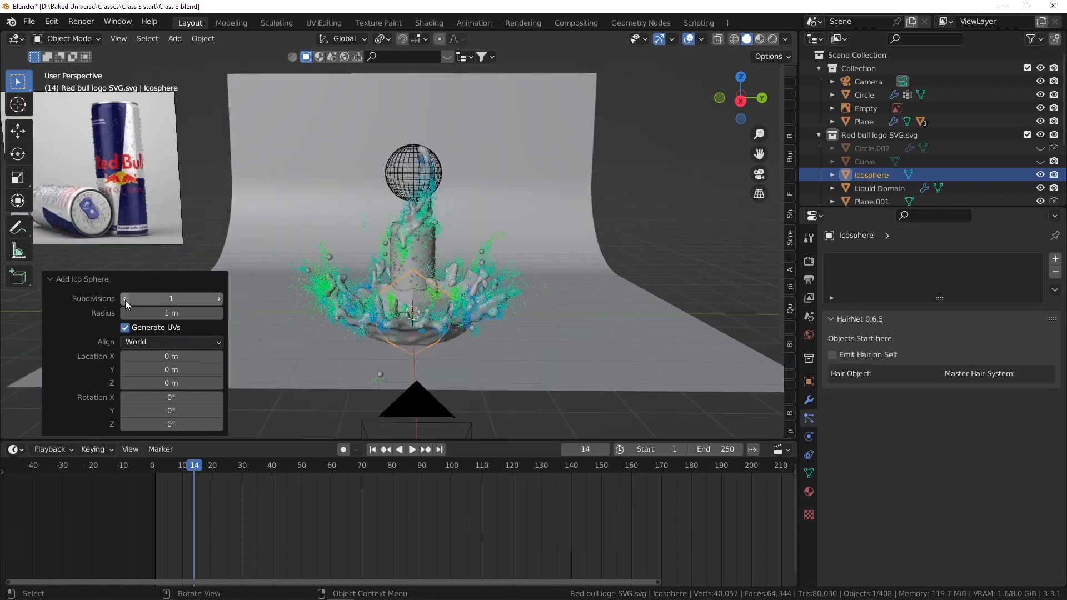
# - Move the icosphere beside the backdrop, about 6.3 m along Y and 2.1 m up, and scale it down to a tiny size
pyautogui.moveTo(548, 300); pyautogui.dragTo(415, 360, button='middle')
pyautogui.press('g')
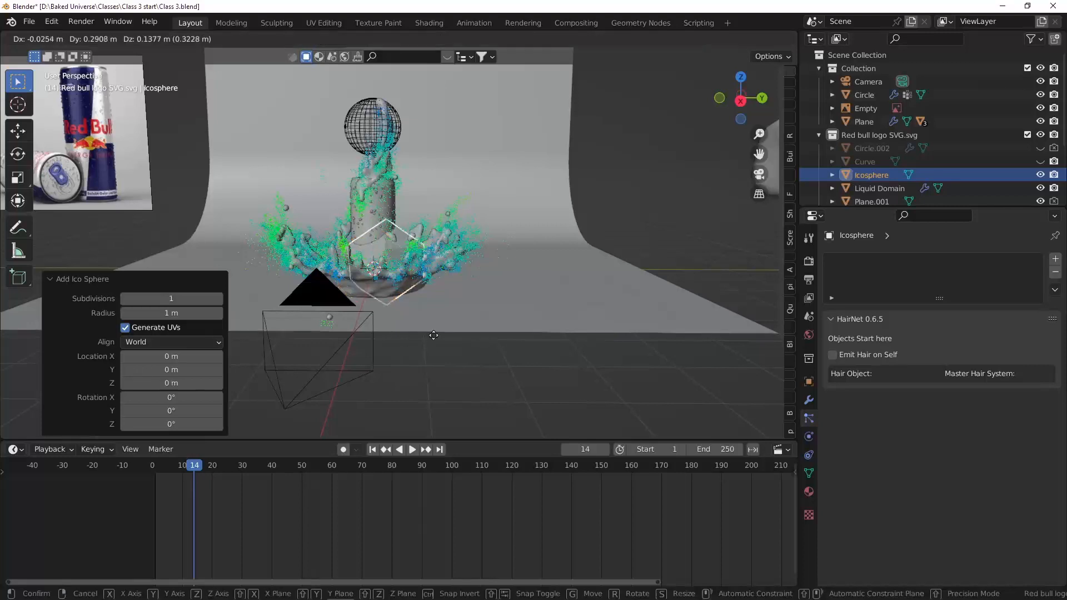
pyautogui.click(684, 251)
pyautogui.scroll(5, 668, 182)
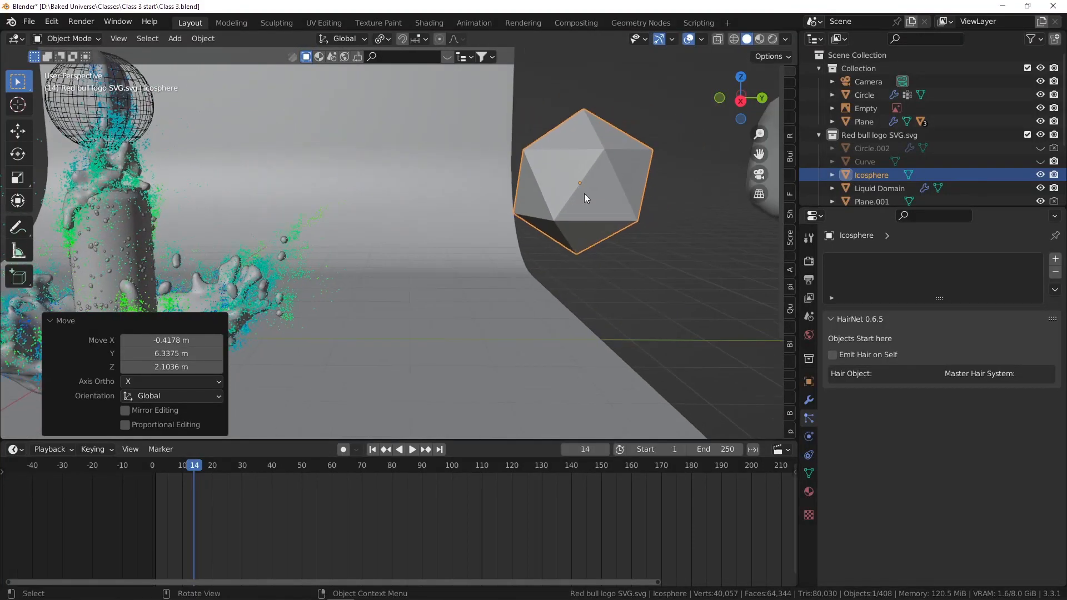
pyautogui.press('s')
pyautogui.click(598, 188)
pyautogui.press('s')
pyautogui.click(581, 185)
pyautogui.scroll(8, 581, 185)
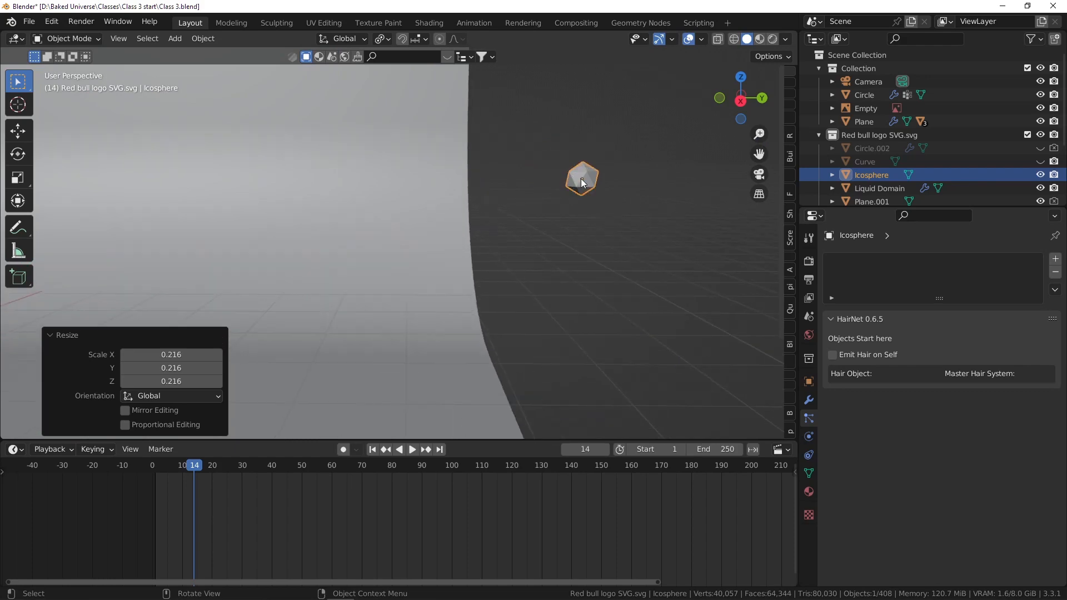
pyautogui.scroll(3, 582, 179)
# - Select the liquid domain and render its Spray particles as Object, using Icosphere as the instance object
pyautogui.scroll(-10, 591, 210)
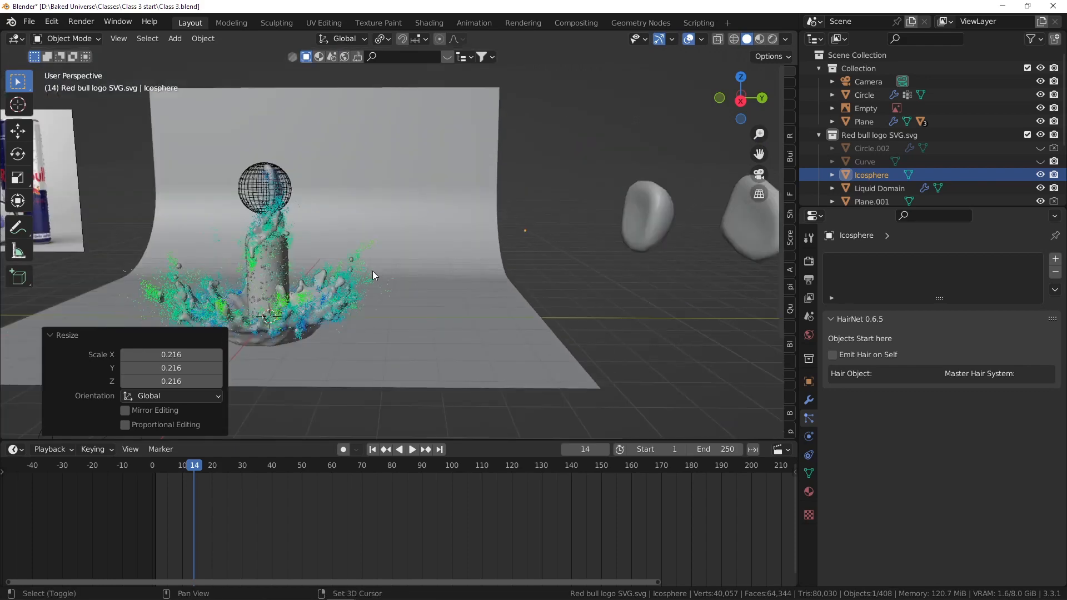
pyautogui.scroll(8, 415, 249)
pyautogui.scroll(-10, 476, 262)
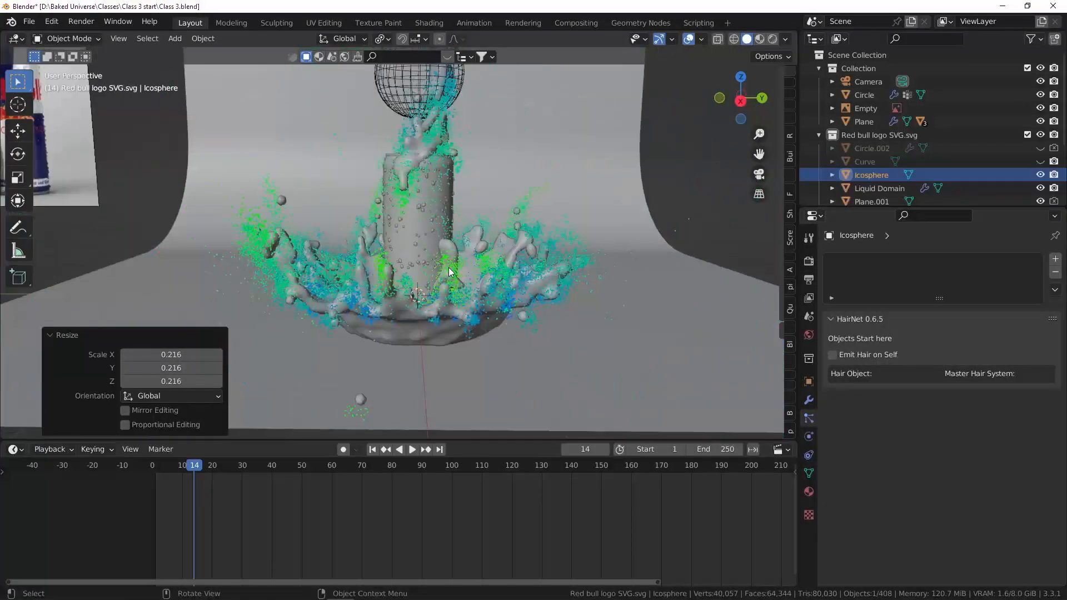
pyautogui.scroll(3, 476, 262)
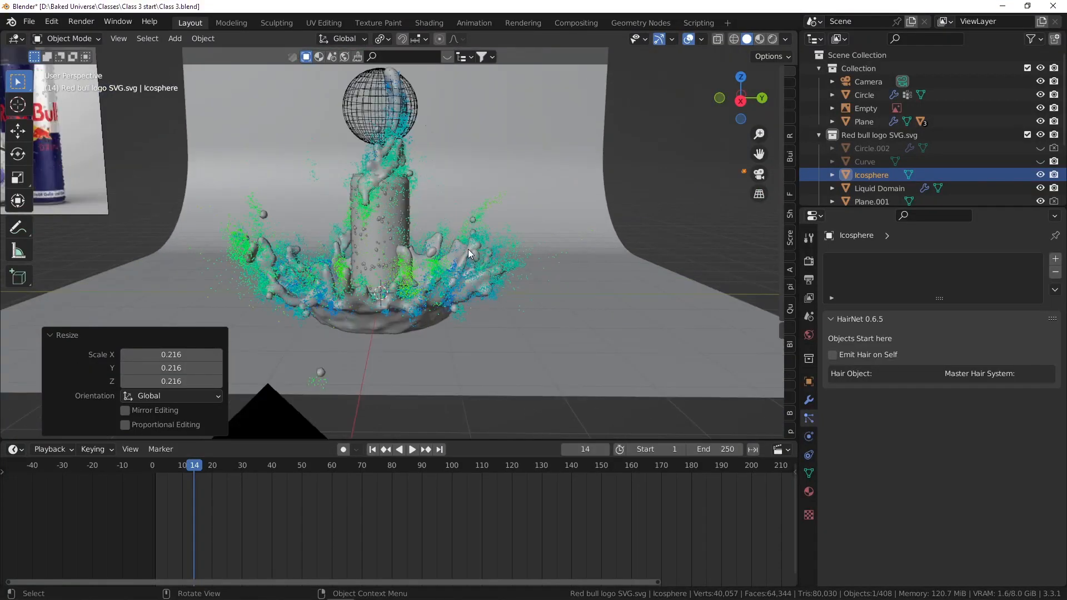
pyautogui.click(468, 249)
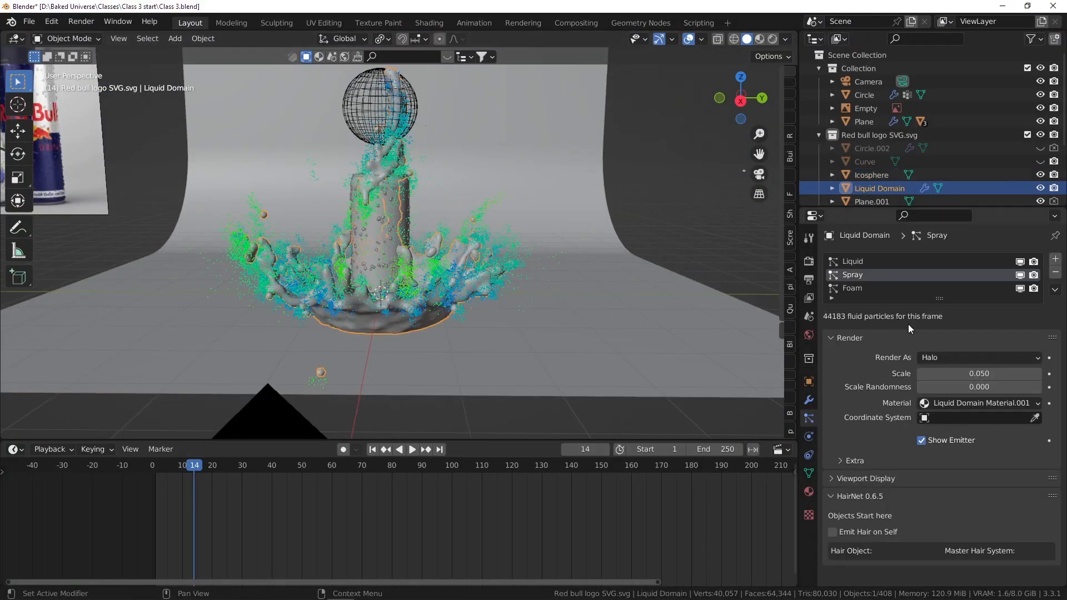
pyautogui.click(944, 357)
pyautogui.click(937, 429)
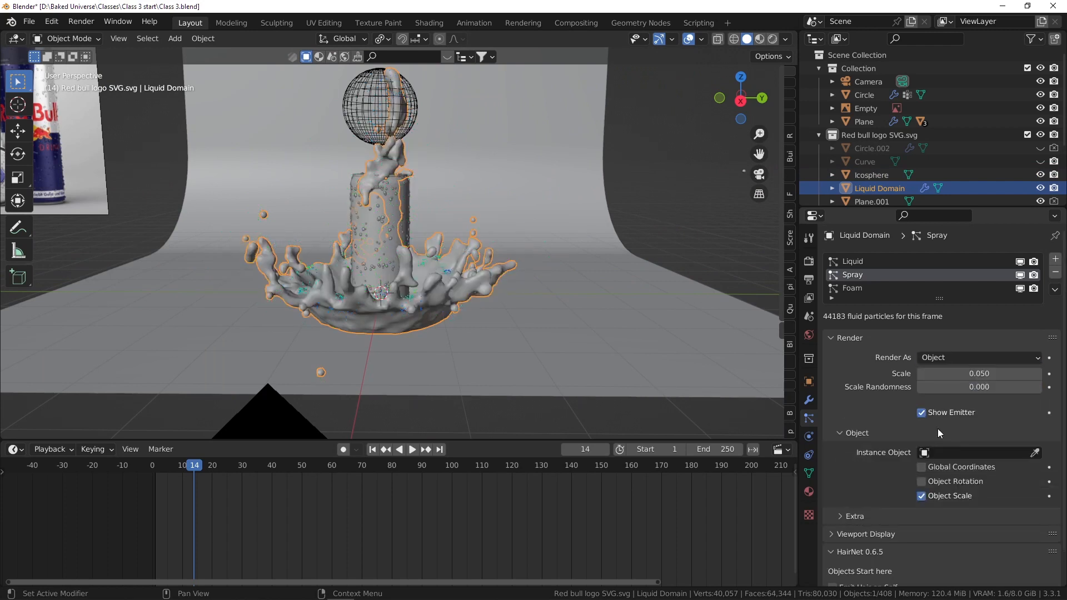
pyautogui.click(946, 452)
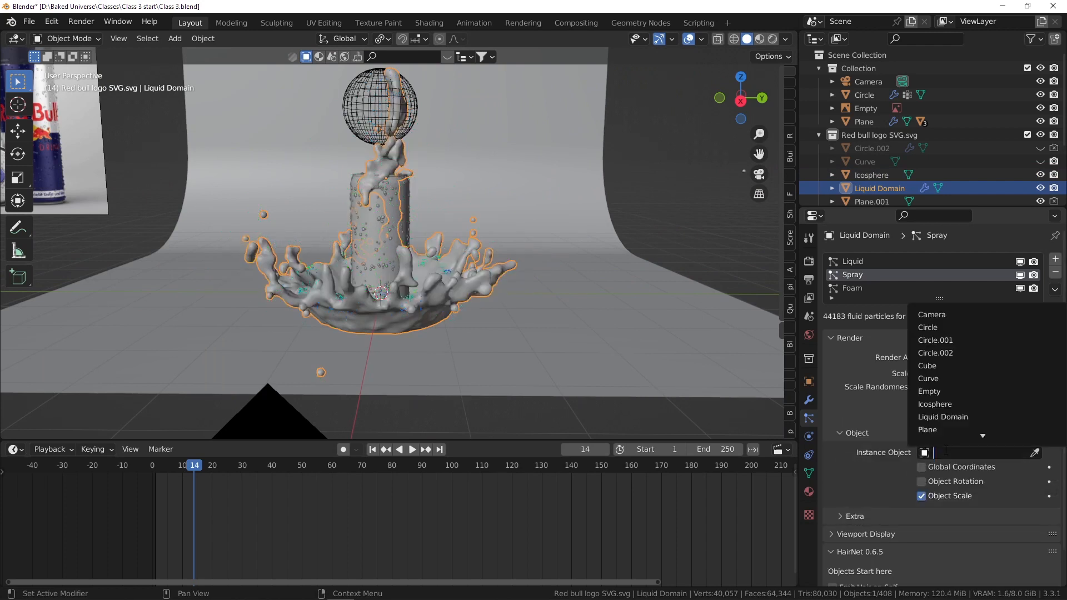
pyautogui.click(934, 404)
# - Inspect the icosphere droplets up close, then set the Spray particles' scale randomness to 0.2 and scale to 0.1
pyautogui.scroll(6, 415, 256)
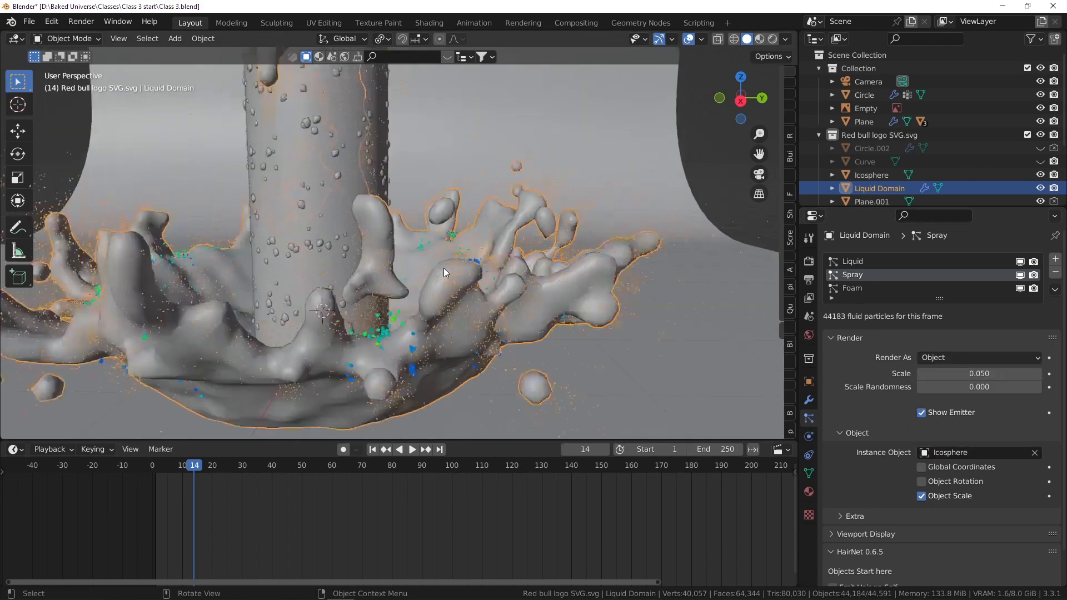
pyautogui.scroll(4, 599, 248)
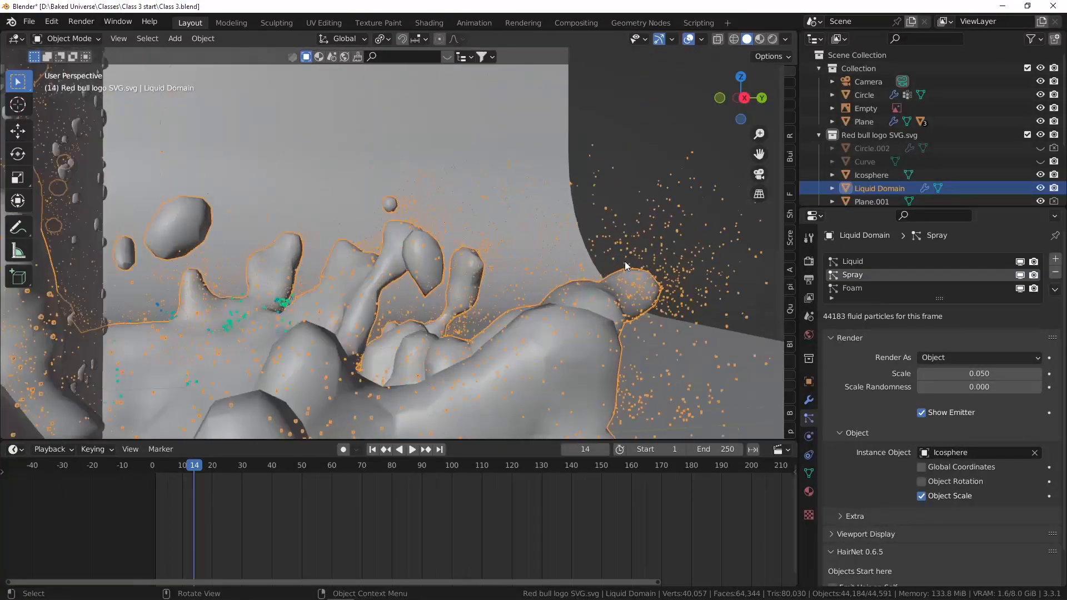
pyautogui.click(631, 201)
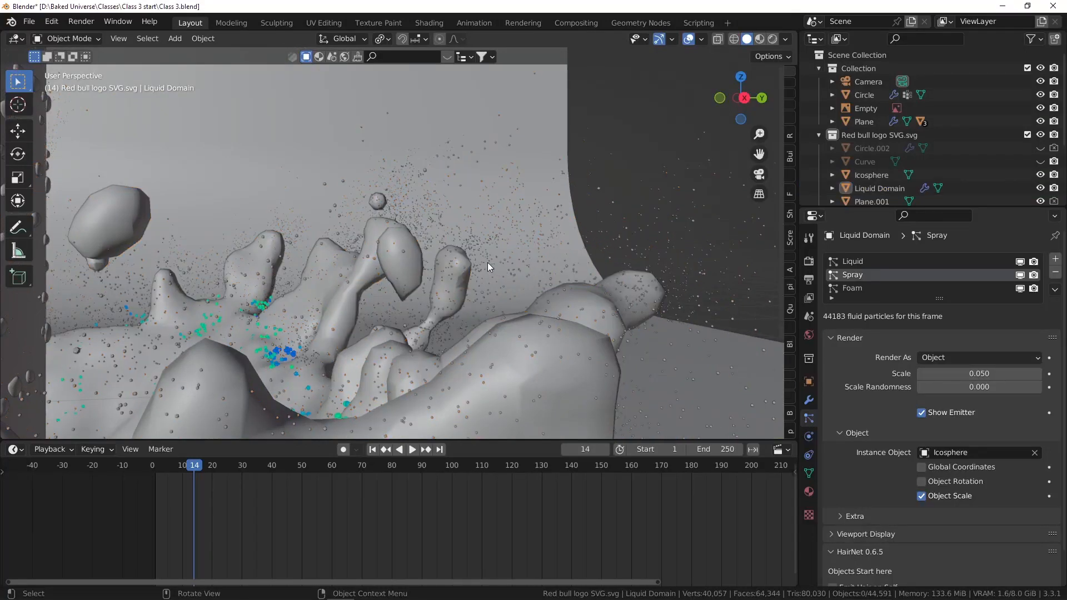
pyautogui.click(986, 388)
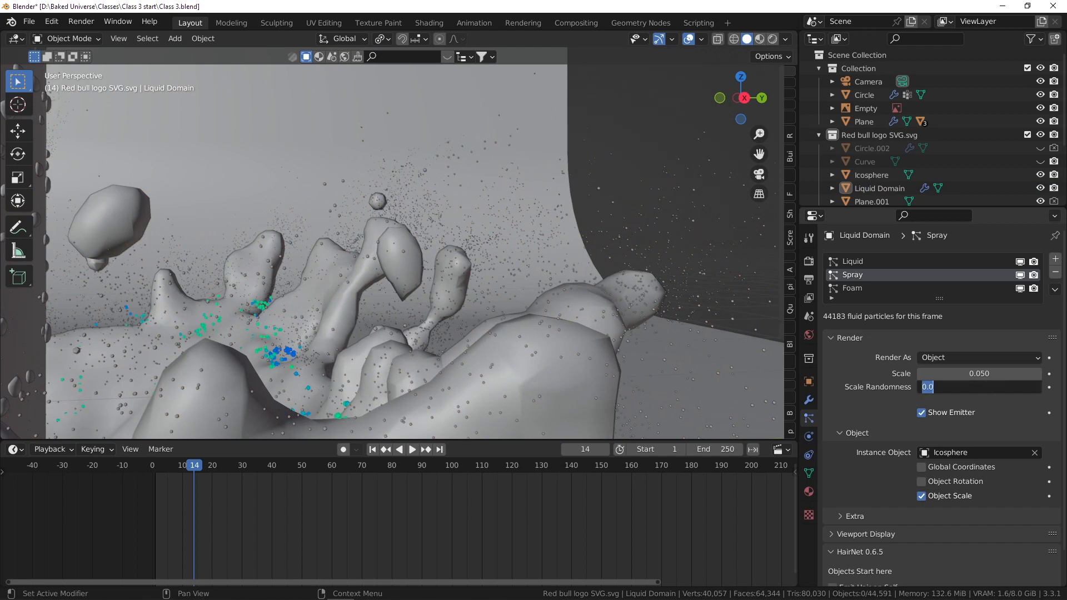
pyautogui.write('0.2')
pyautogui.press('Return')
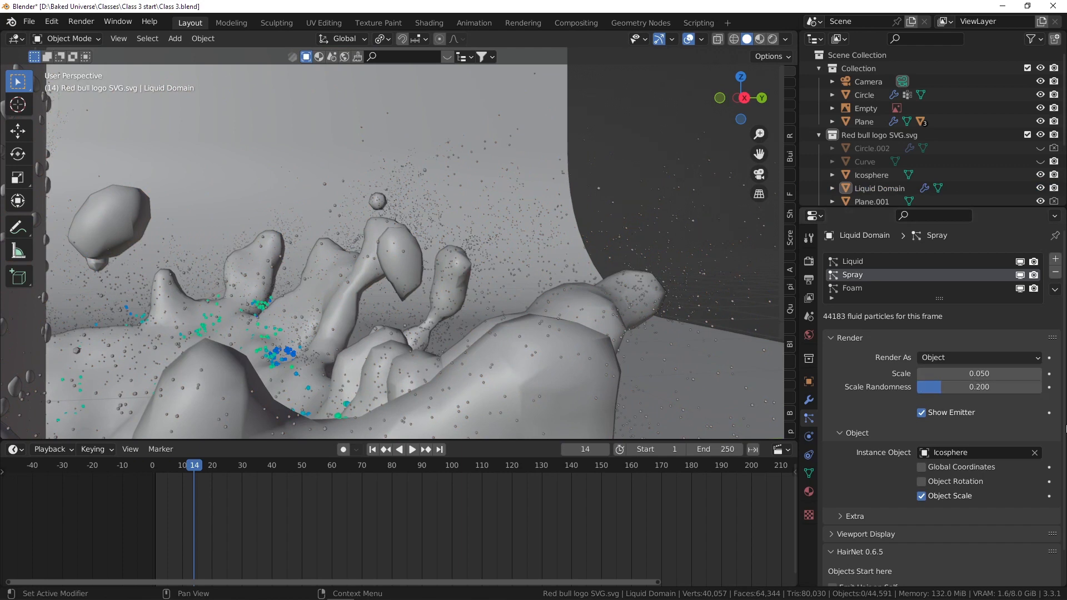
pyautogui.click(983, 374)
pyautogui.write('.1')
pyautogui.press('Return')
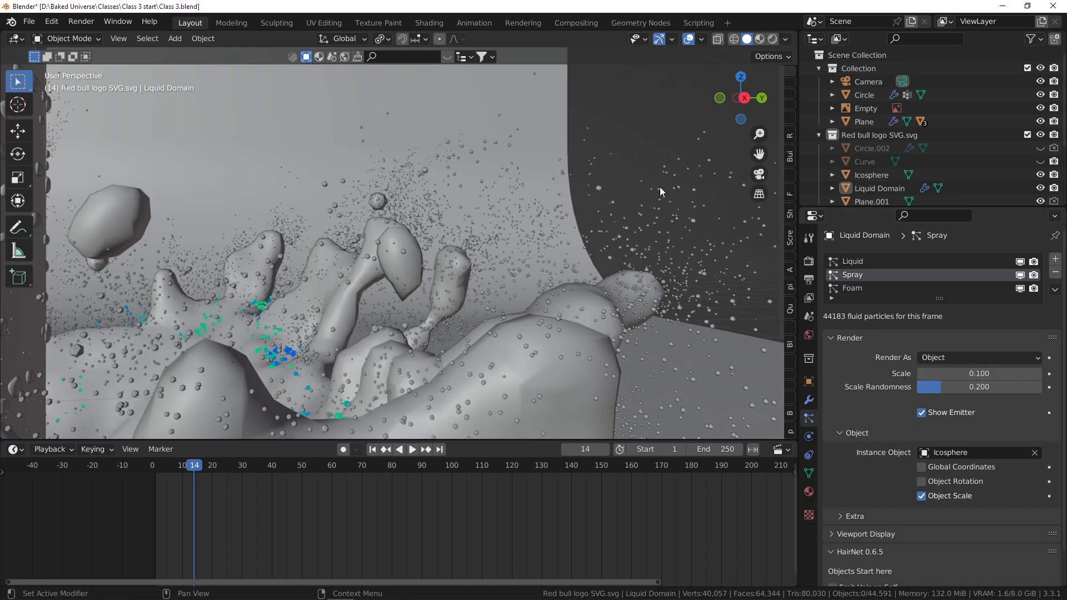
# - Preview the splash and its spray droplets through the camera with rendered shading
pyautogui.scroll(-8, 559, 293)
pyautogui.press('KP_0')
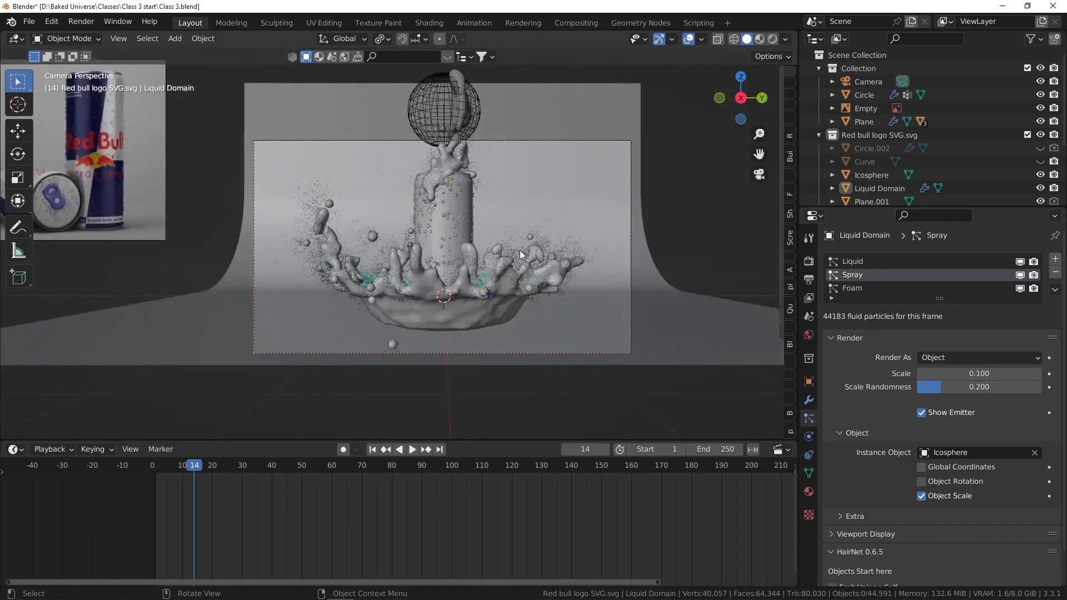
pyautogui.scroll(2, 476, 251)
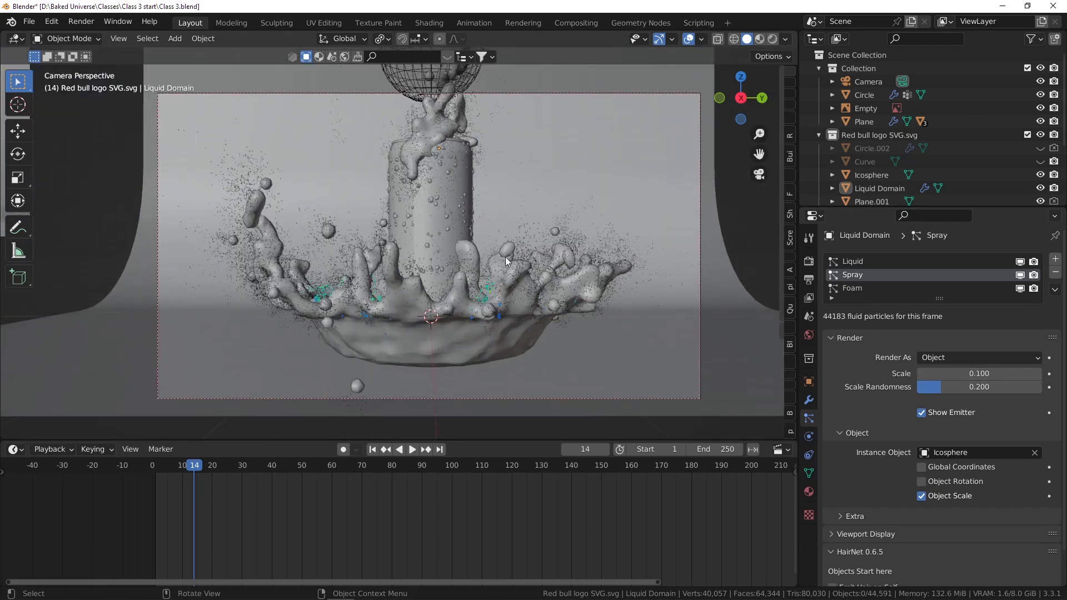
pyautogui.click(773, 38)
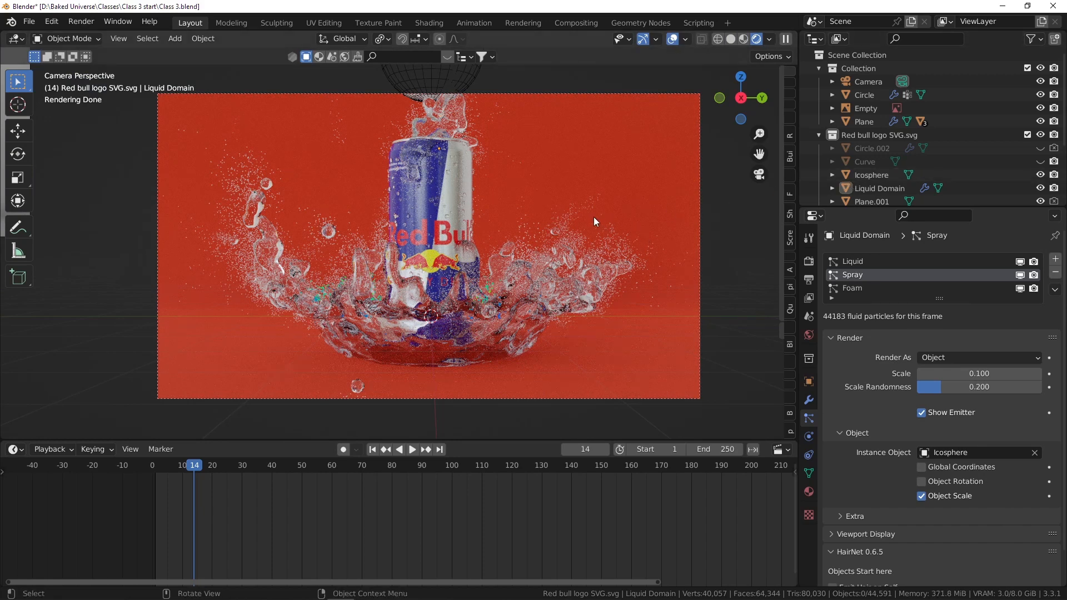
# - Assign the existing Liquid Domain Material to the icosphere and deselect it
pyautogui.click(878, 174)
pyautogui.click(809, 492)
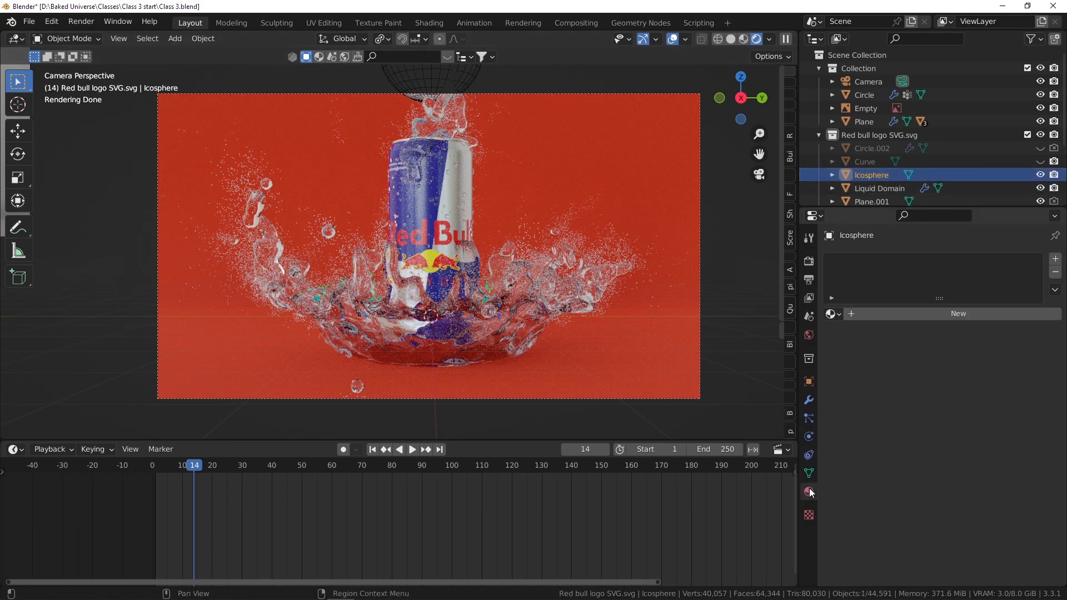
pyautogui.click(831, 314)
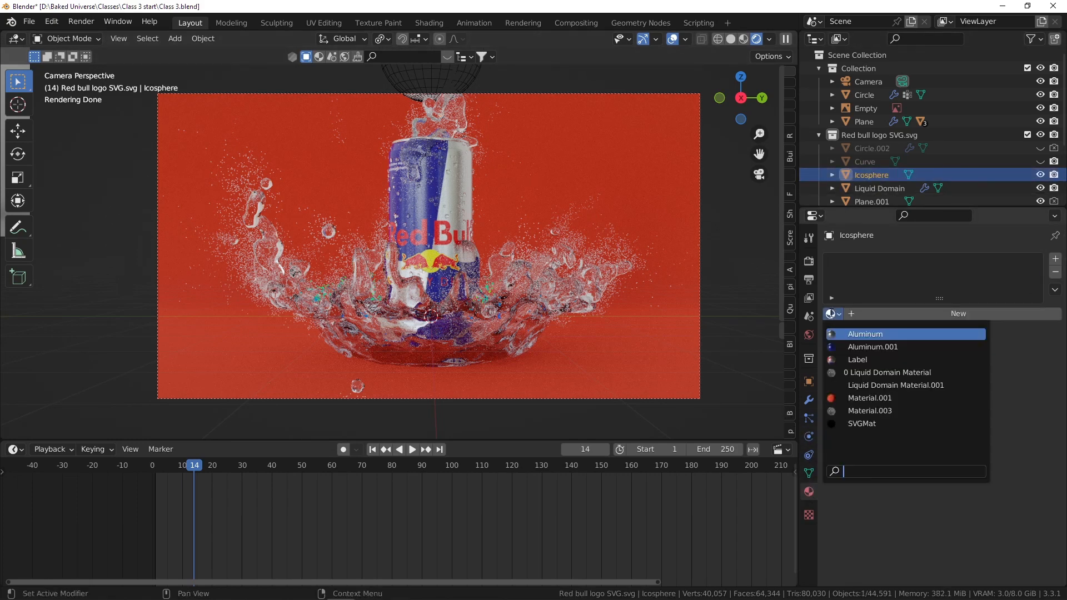
pyautogui.click(890, 372)
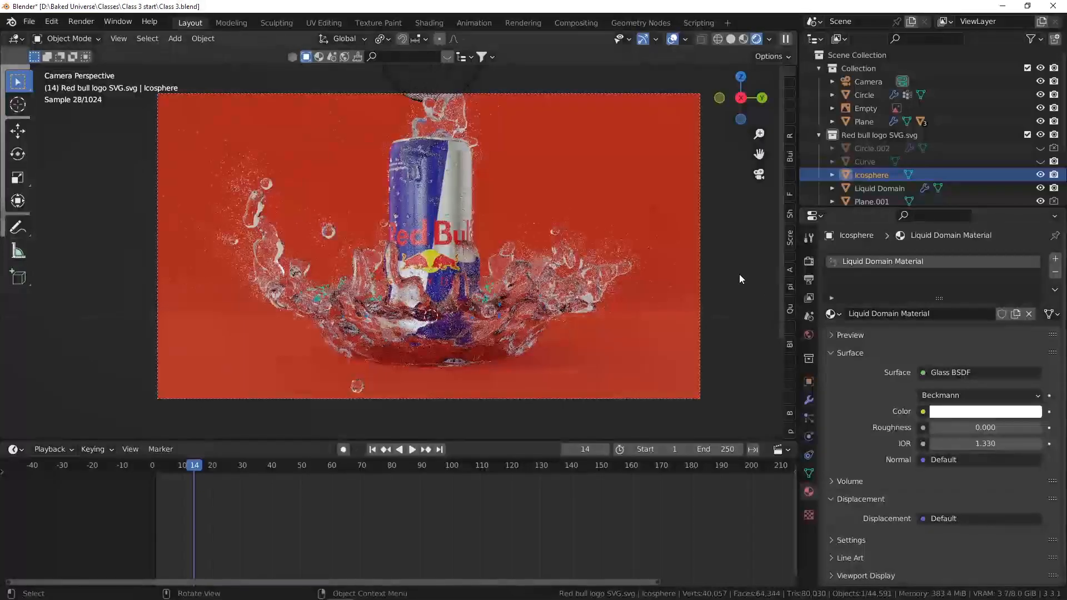
pyautogui.click(107, 216)
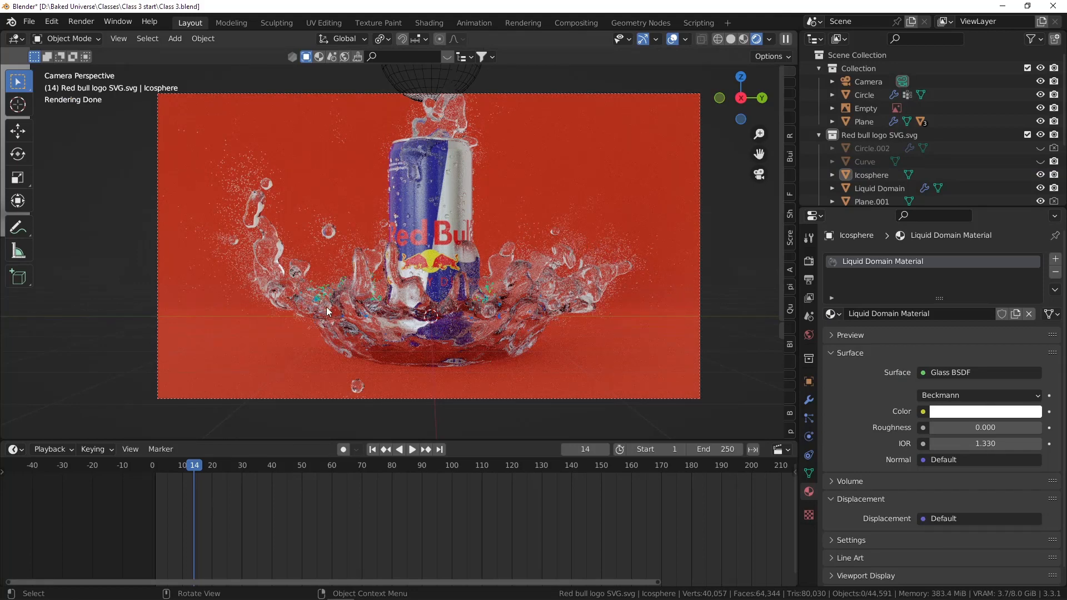
# - Set the liquid domain's Foam particle system to render as Object
pyautogui.scroll(5, 488, 301)
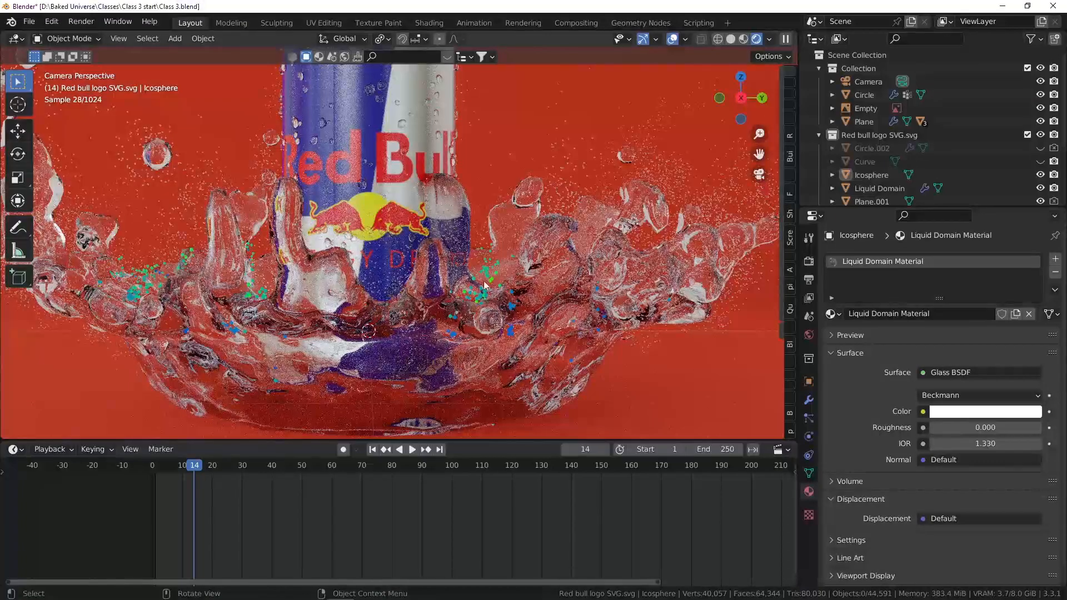
pyautogui.click(492, 282)
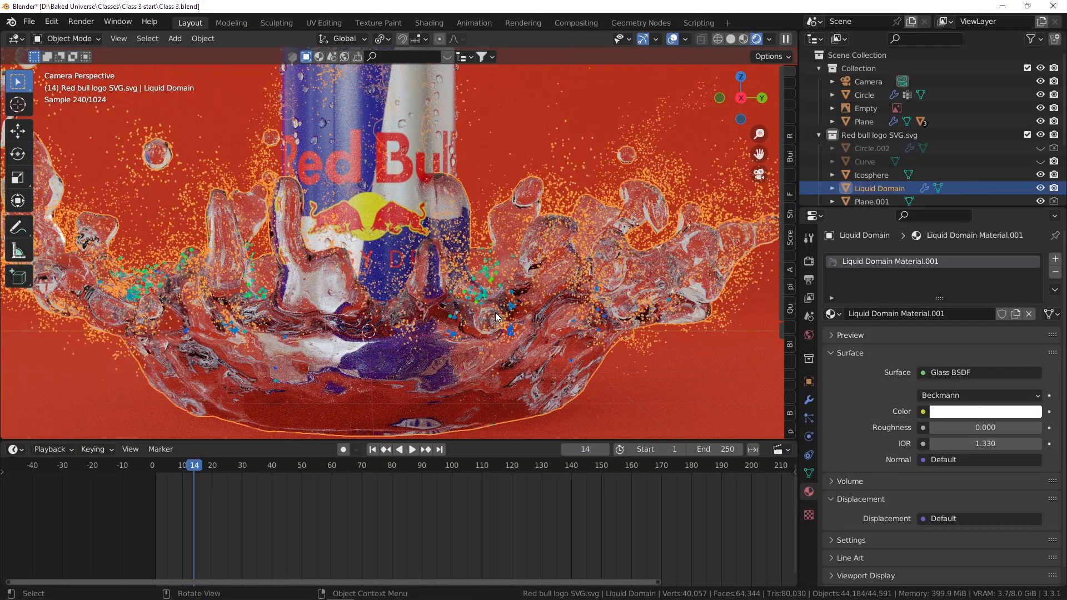
pyautogui.click(809, 417)
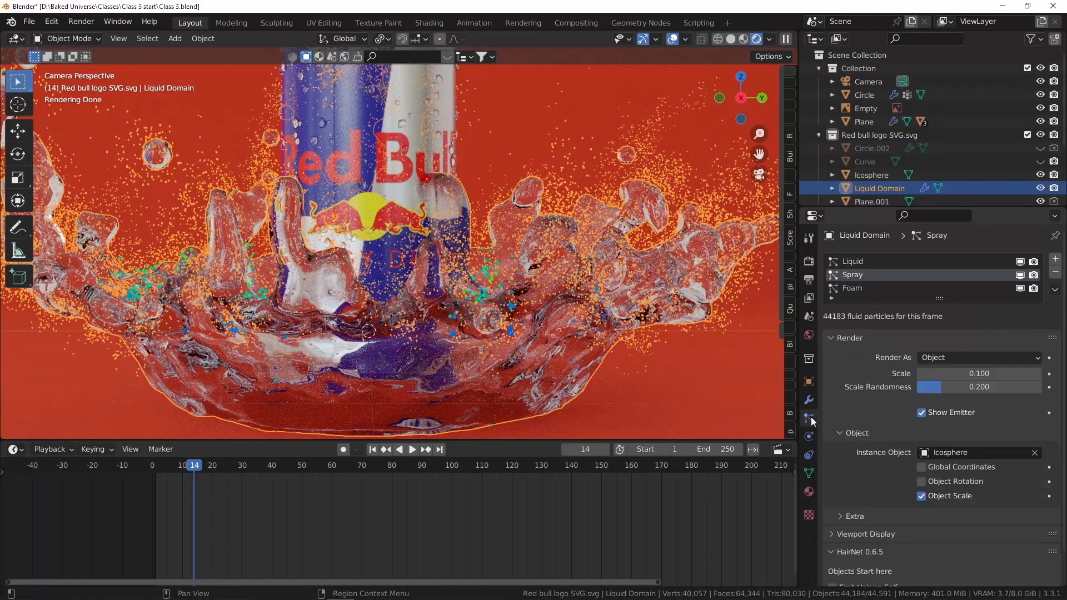
pyautogui.click(865, 289)
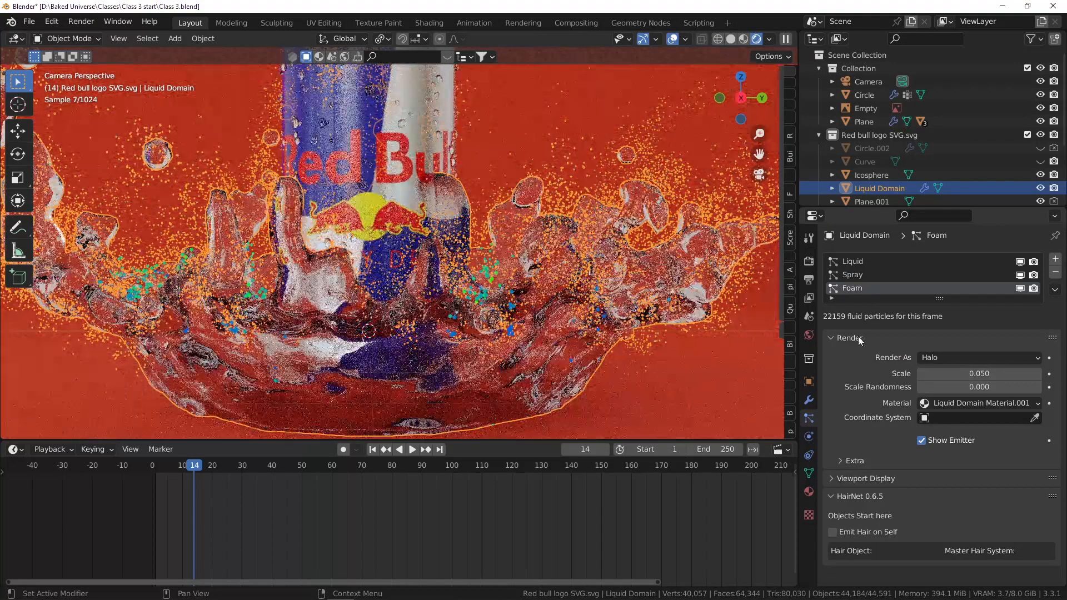
pyautogui.click(936, 357)
pyautogui.click(935, 431)
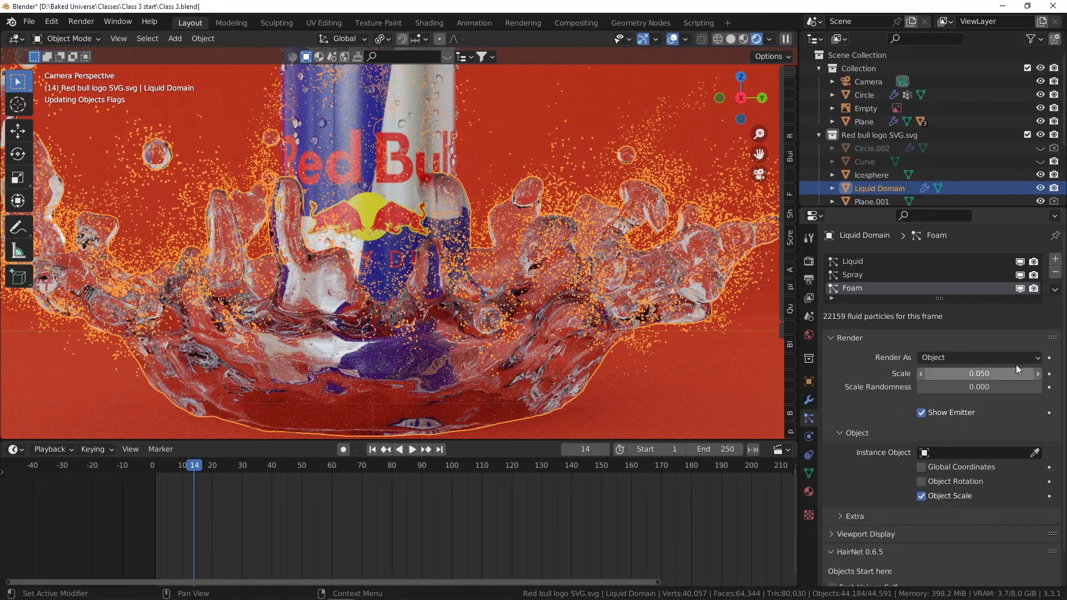
# - Duplicate the icosphere, leaving the copy at the original's position
pyautogui.scroll(-3, 665, 298)
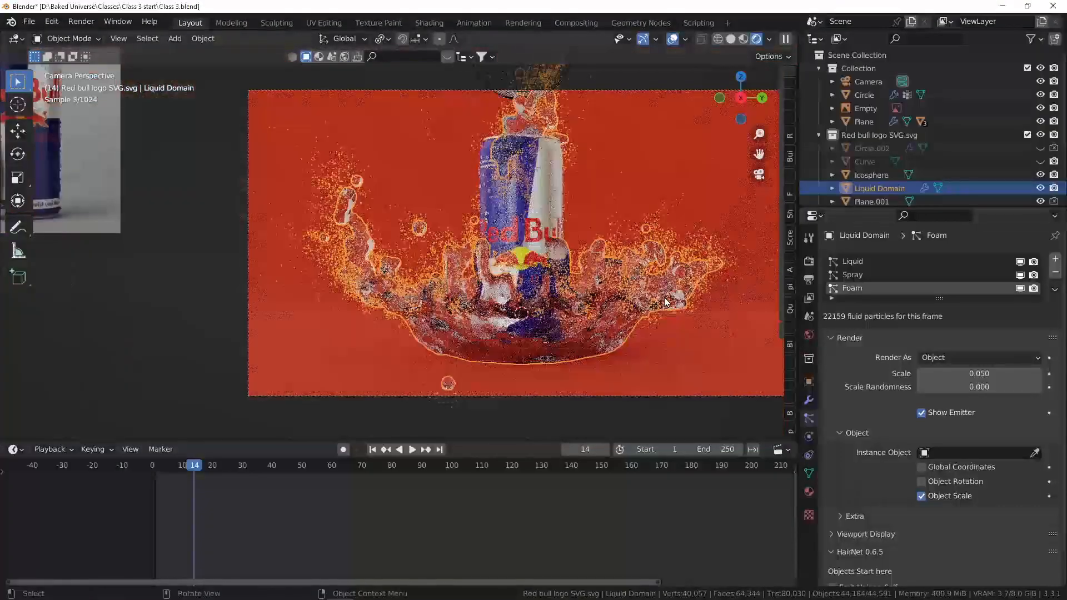
pyautogui.scroll(1, 667, 301)
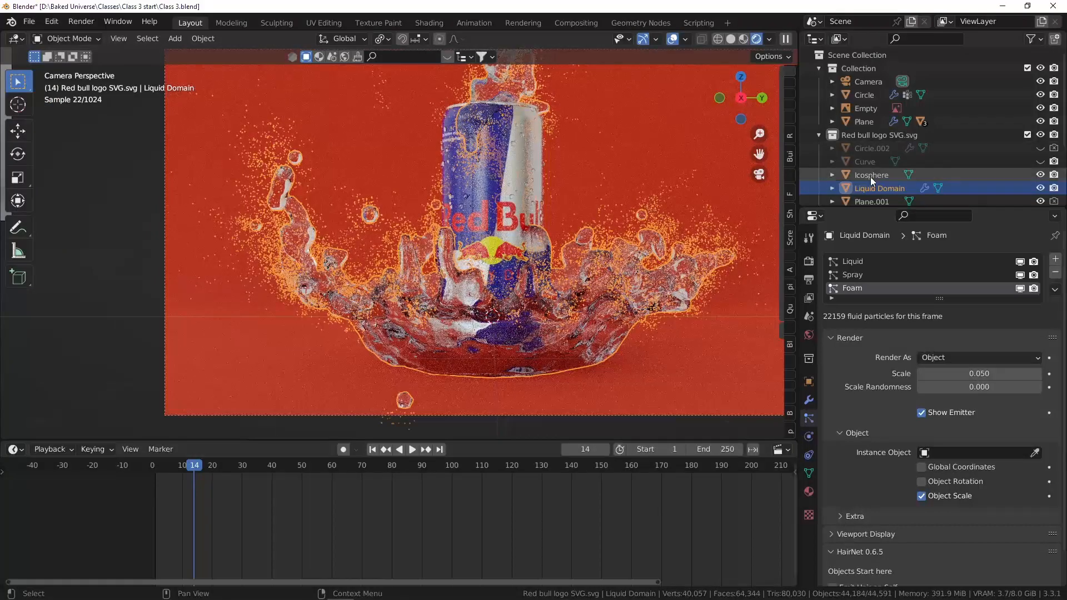
pyautogui.click(871, 176)
pyautogui.scroll(-3, 617, 182)
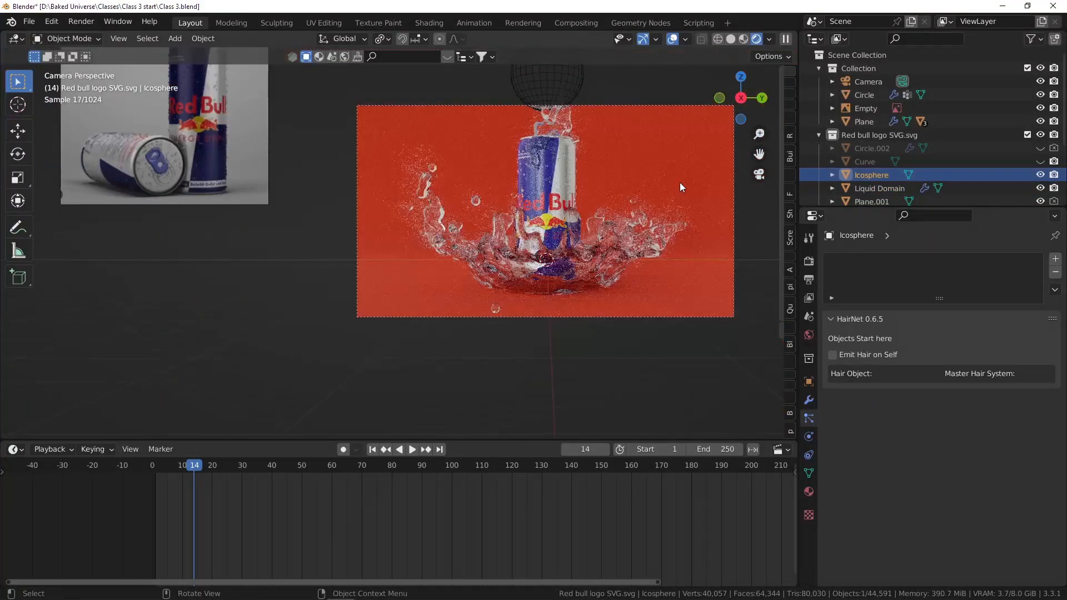
pyautogui.hotkey('shift', 'd')
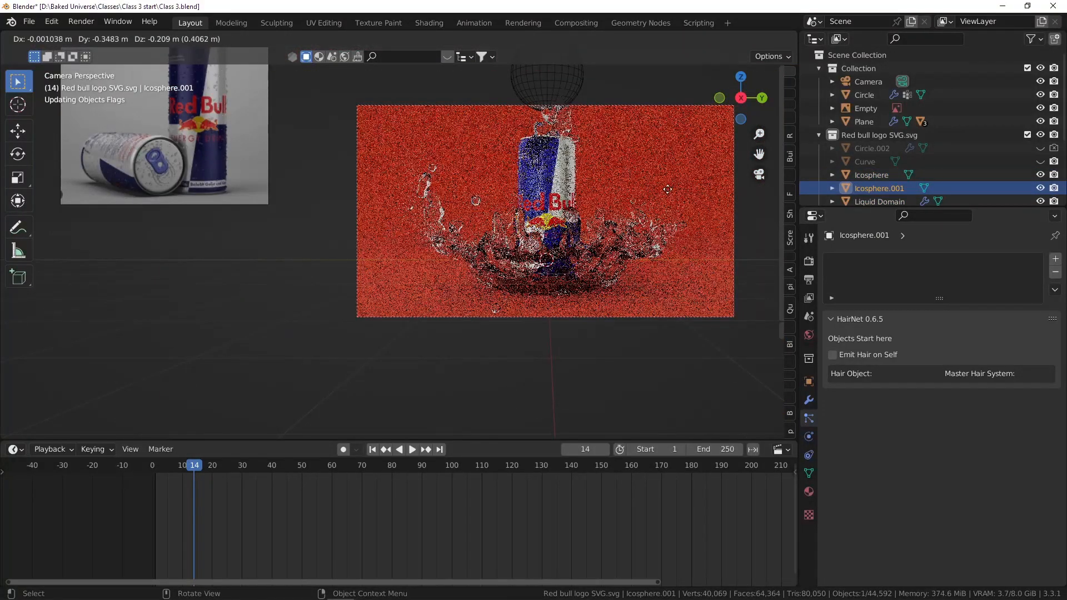
pyautogui.rightClick(672, 188)
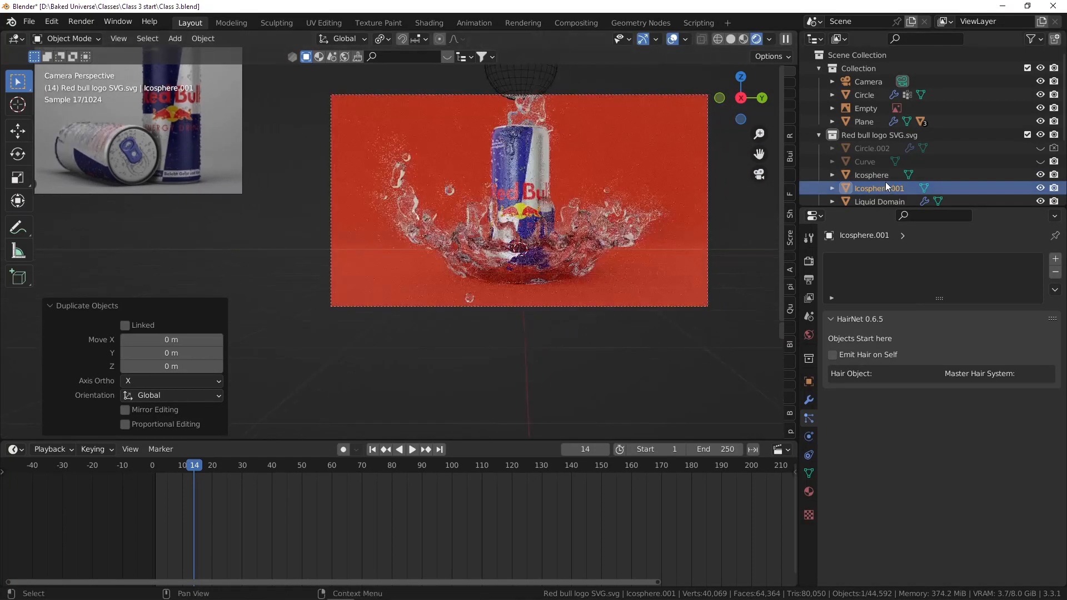
# - Rename the duplicated icosphere as "Foam particle"
pyautogui.scroll(-1, 890, 180)
pyautogui.scroll(1, 667, 199)
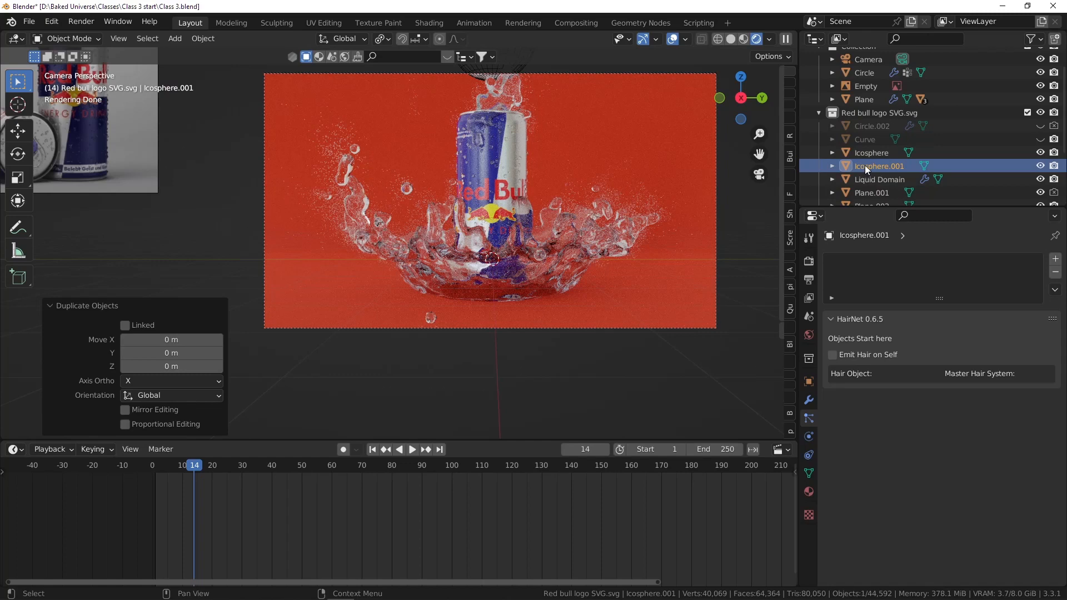
pyautogui.doubleClick(865, 166)
pyautogui.write('Foam')
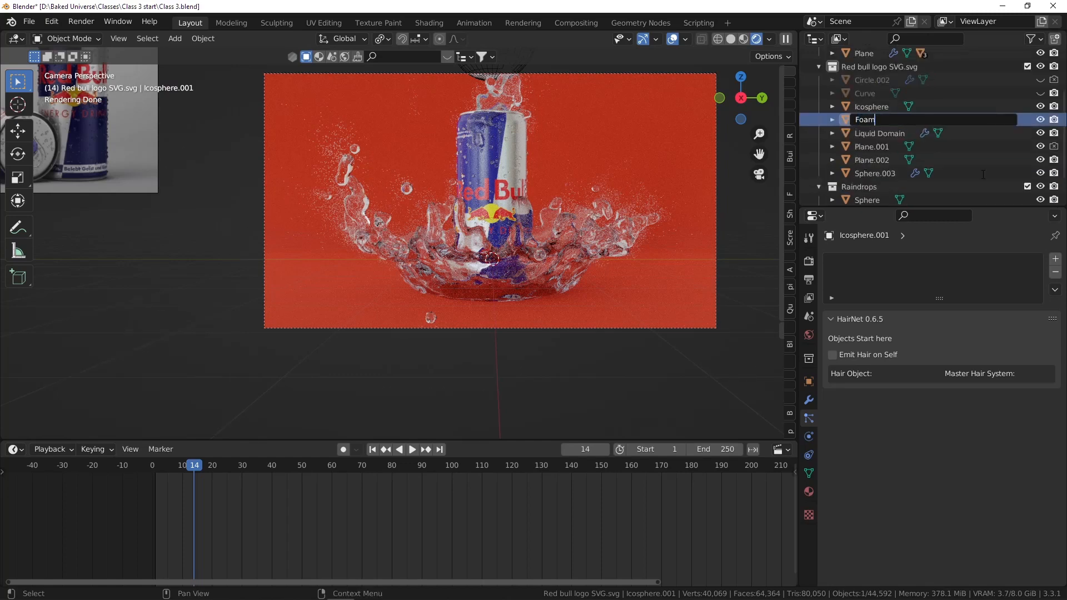
pyautogui.write(' particle')
pyautogui.press('Return')
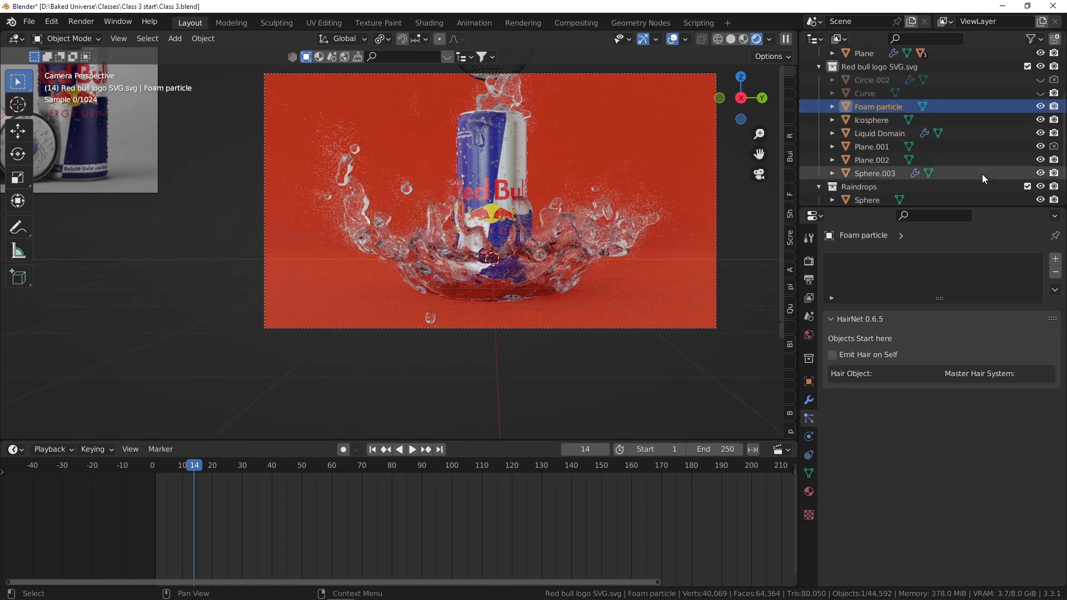
# - Select the liquid domain again and use Foam particle as the instance object of its Foam particle system
pyautogui.click(591, 252)
pyautogui.scroll(2, 590, 252)
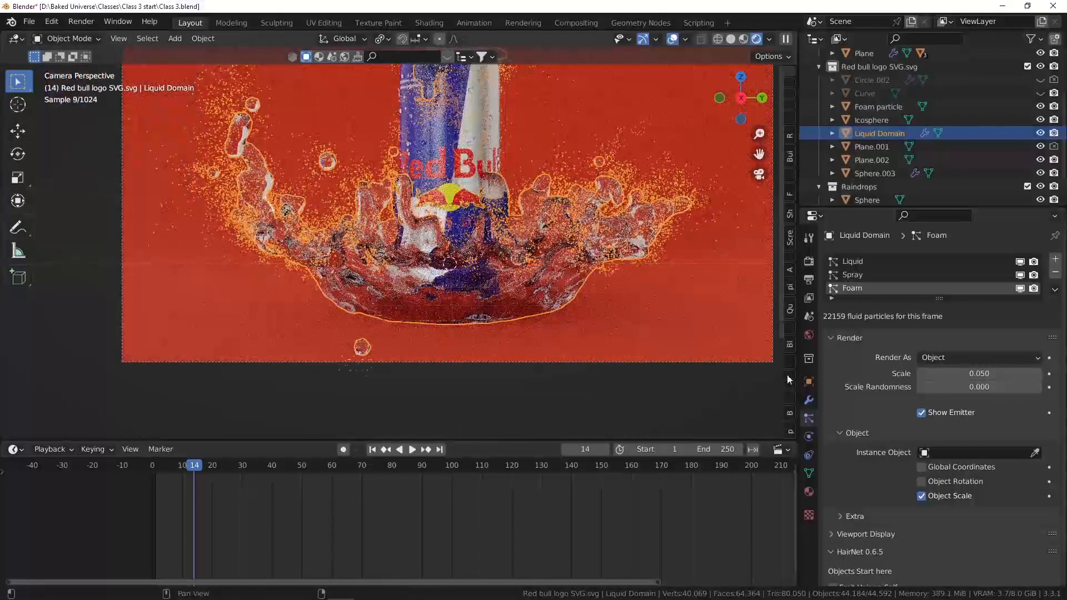
pyautogui.click(938, 455)
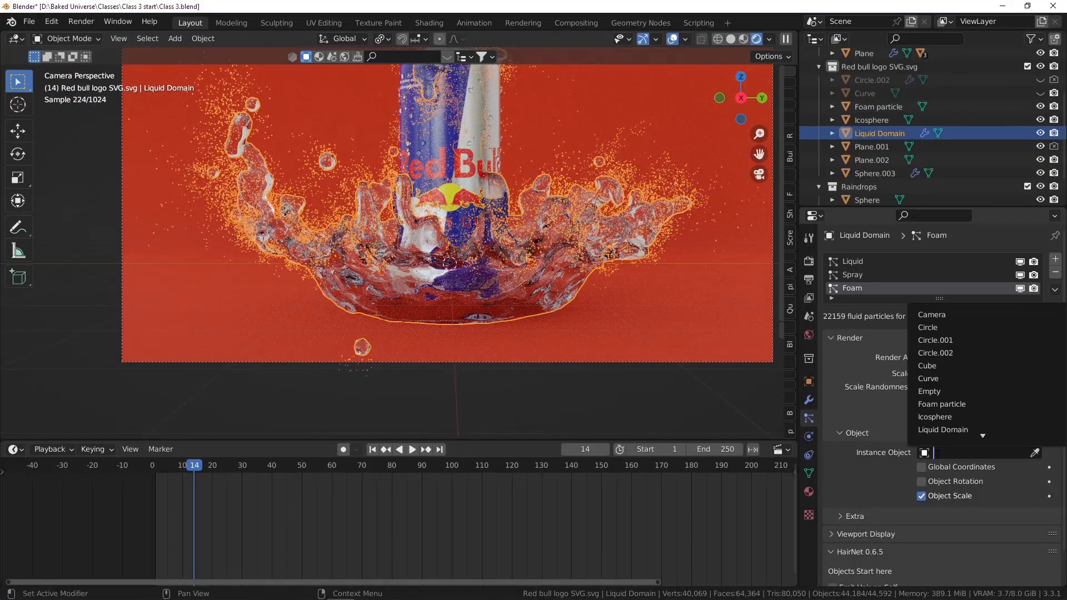
pyautogui.click(945, 405)
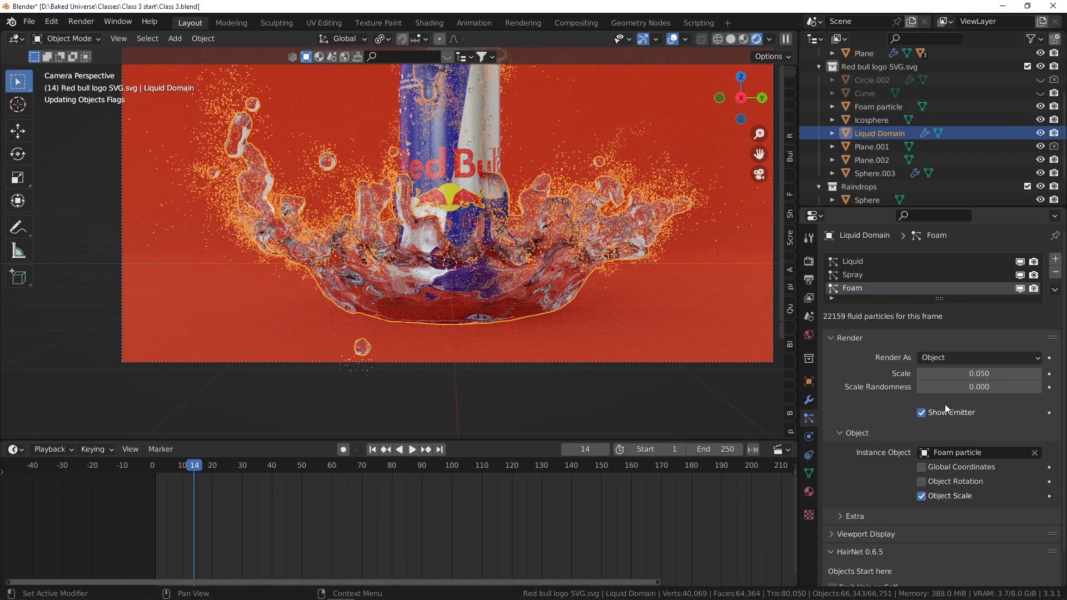
# - Set the scale of the liquid domain's Foam particle system to 0.2
pyautogui.click(1027, 373)
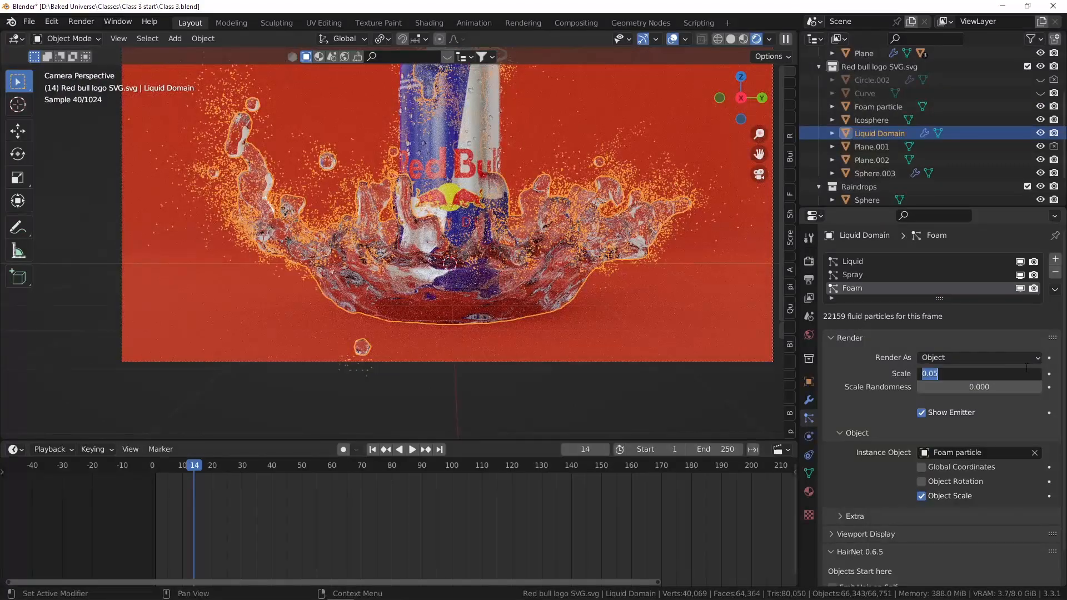
pyautogui.write('0.2')
pyautogui.press('Return')
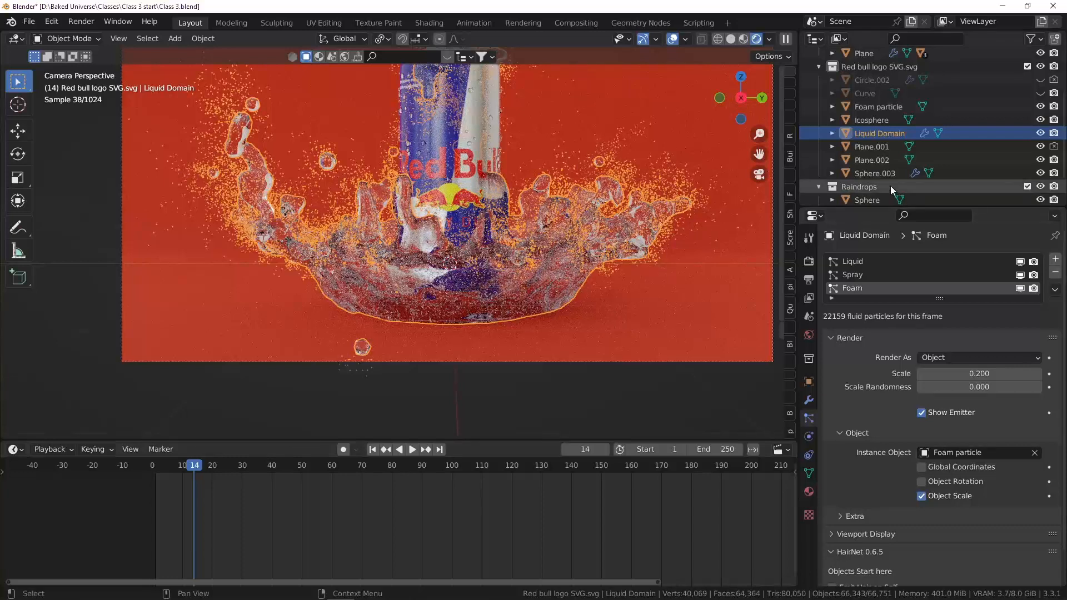
# - Change the surface shader of the Foam particle object's Liquid Domain Material to Principled BSDF and inspect the foam up close
pyautogui.click(880, 106)
pyautogui.click(809, 492)
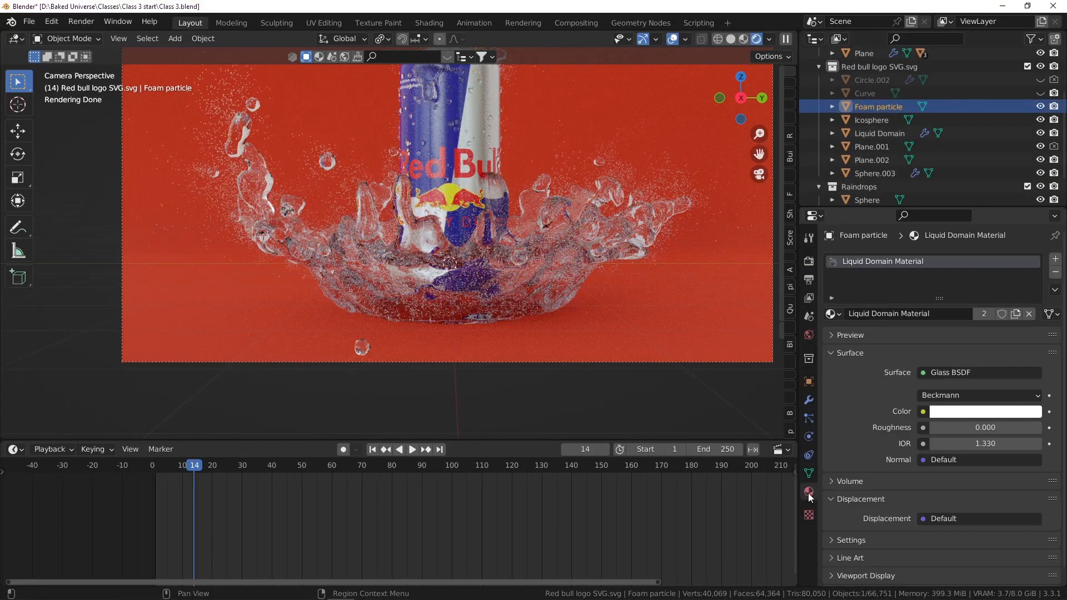
pyautogui.click(952, 377)
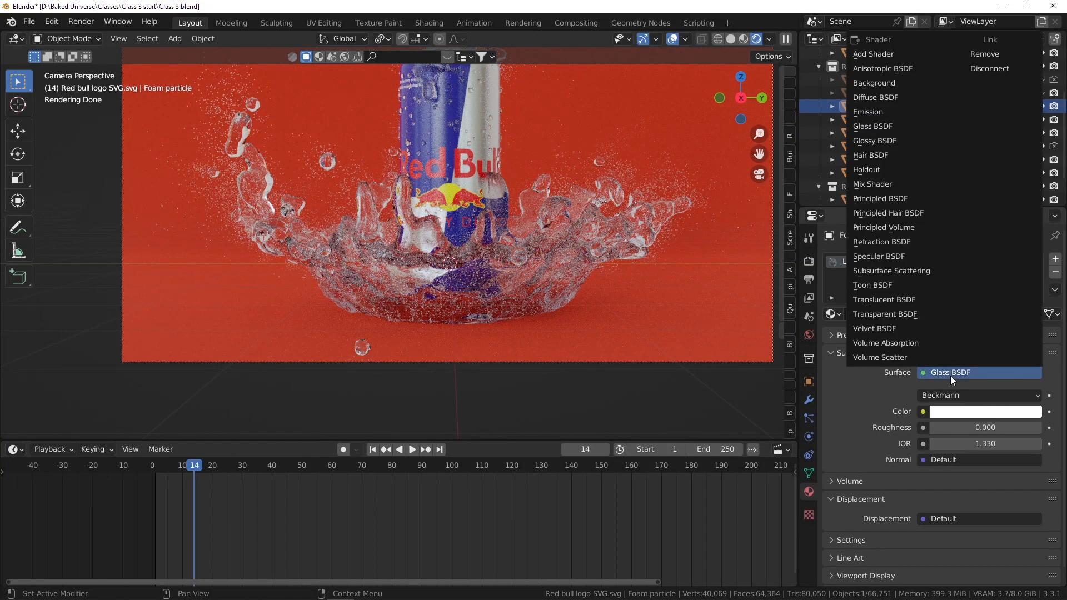
pyautogui.click(889, 199)
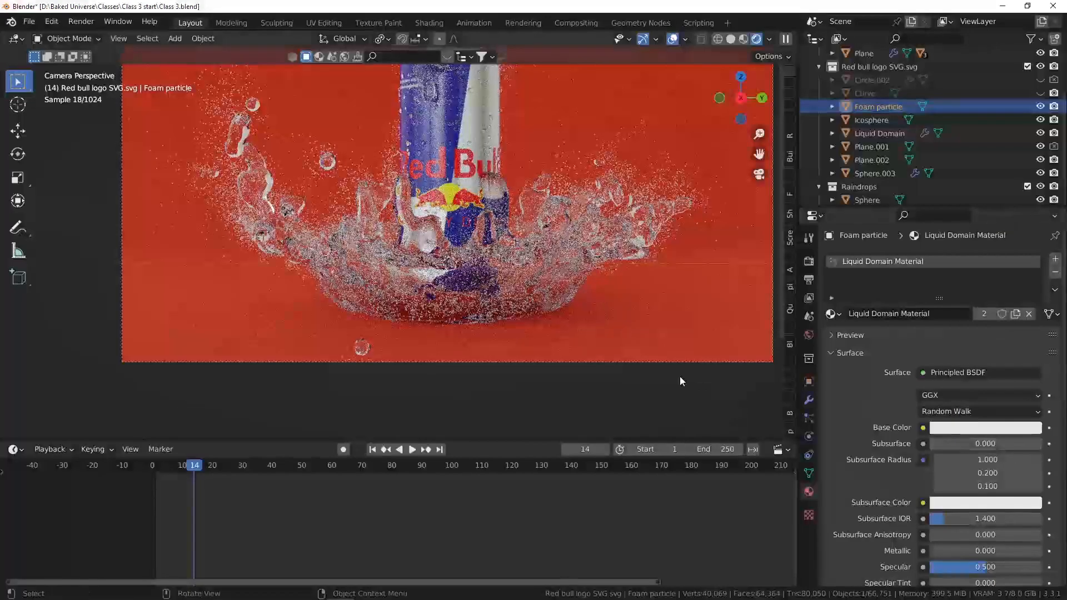
pyautogui.click(174, 249)
pyautogui.click(86, 147)
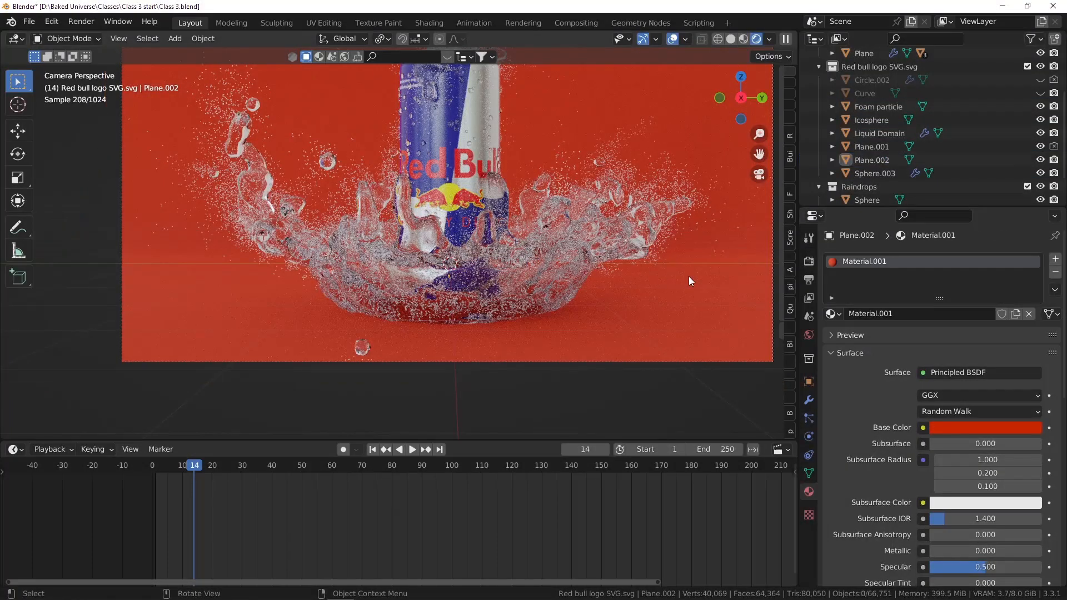
pyautogui.click(614, 237)
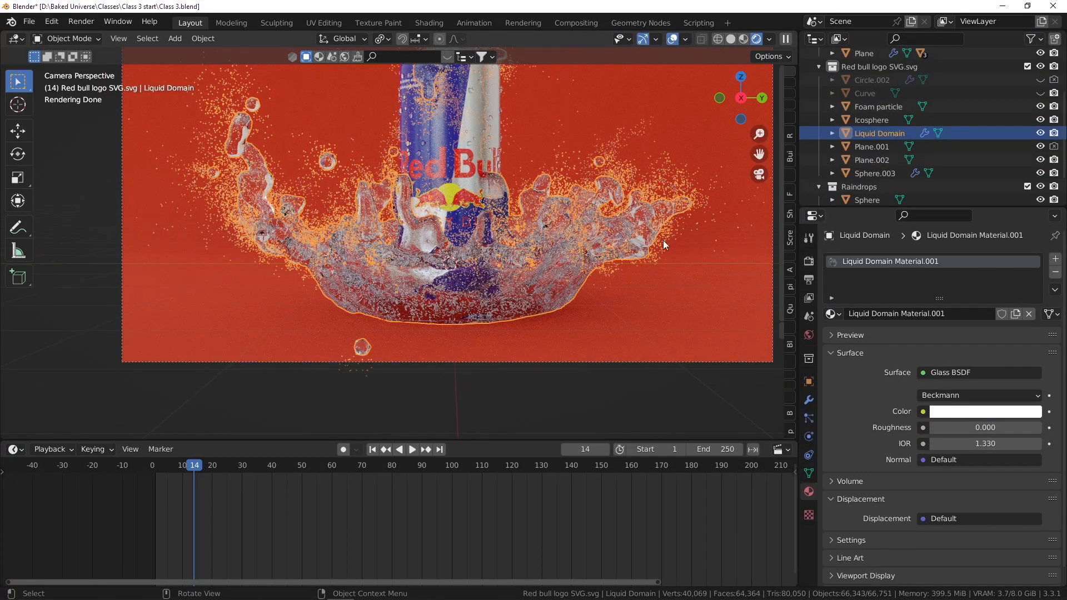
pyautogui.click(881, 106)
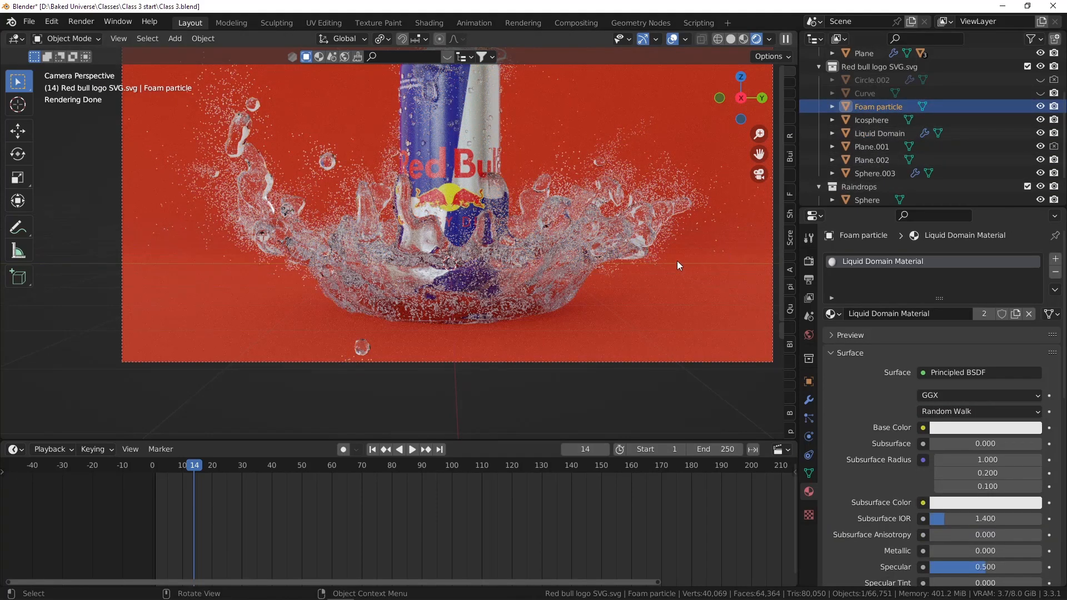
pyautogui.scroll(6, 258, 199)
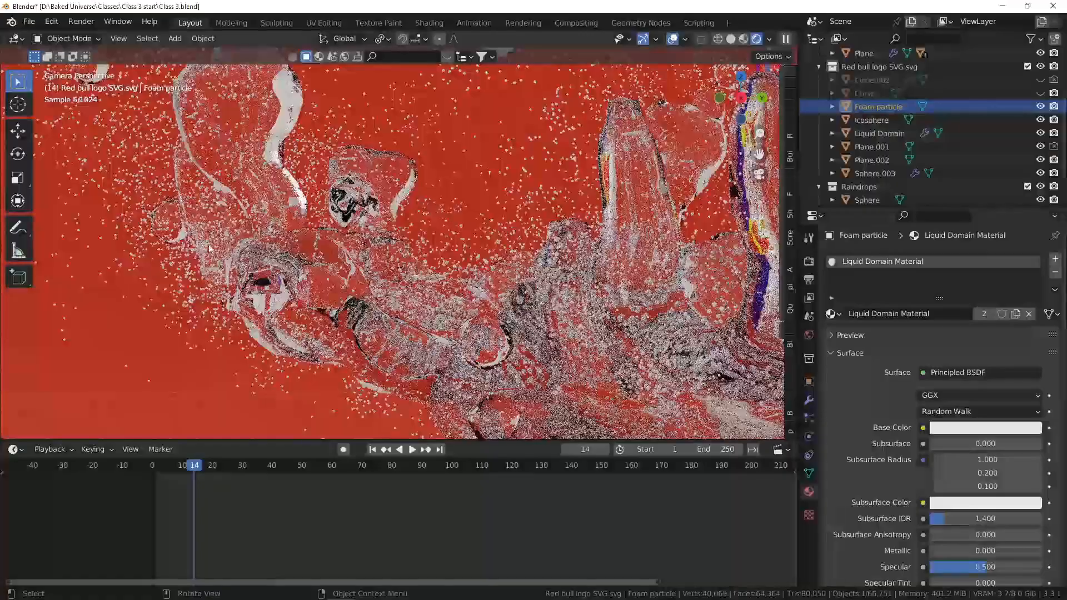
pyautogui.scroll(-4, 223, 188)
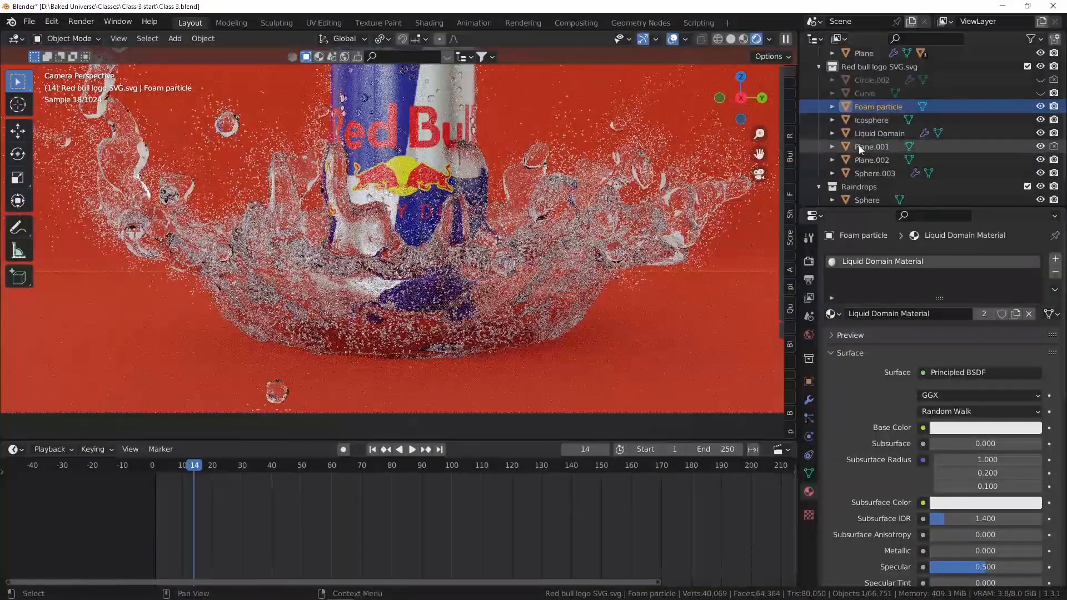
# - Give the Icosphere its own single-user copy of the material and set its surface shader to Glass BSDF
pyautogui.click(888, 123)
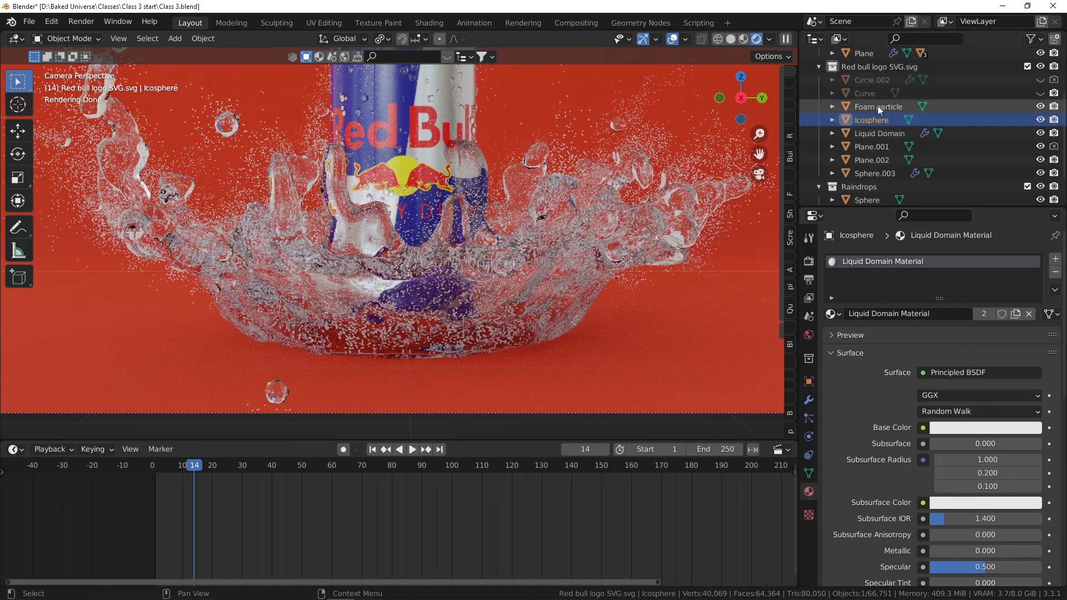
pyautogui.click(1015, 313)
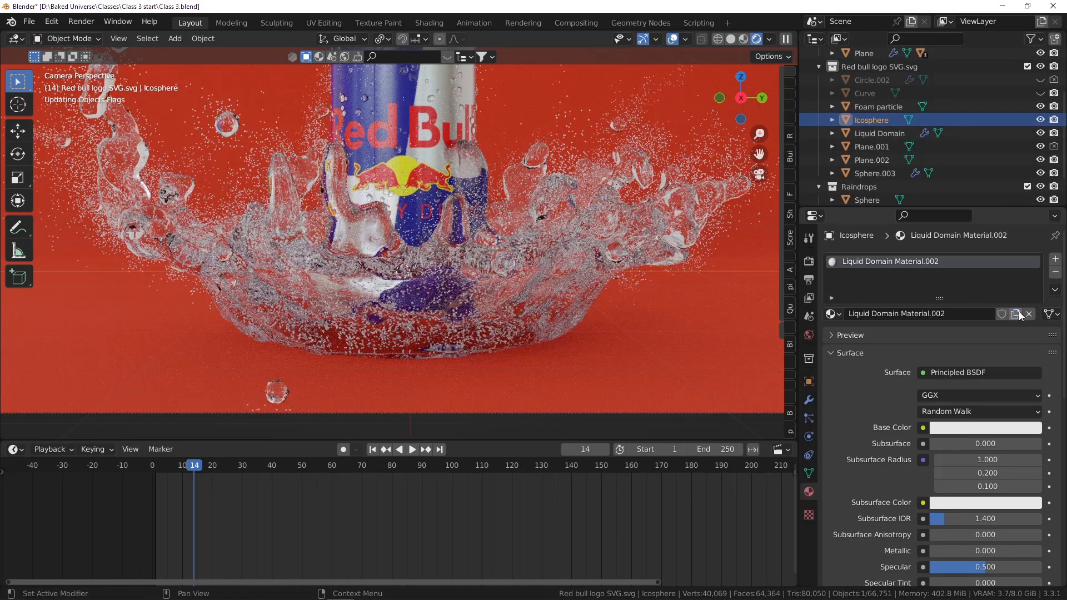
pyautogui.click(949, 373)
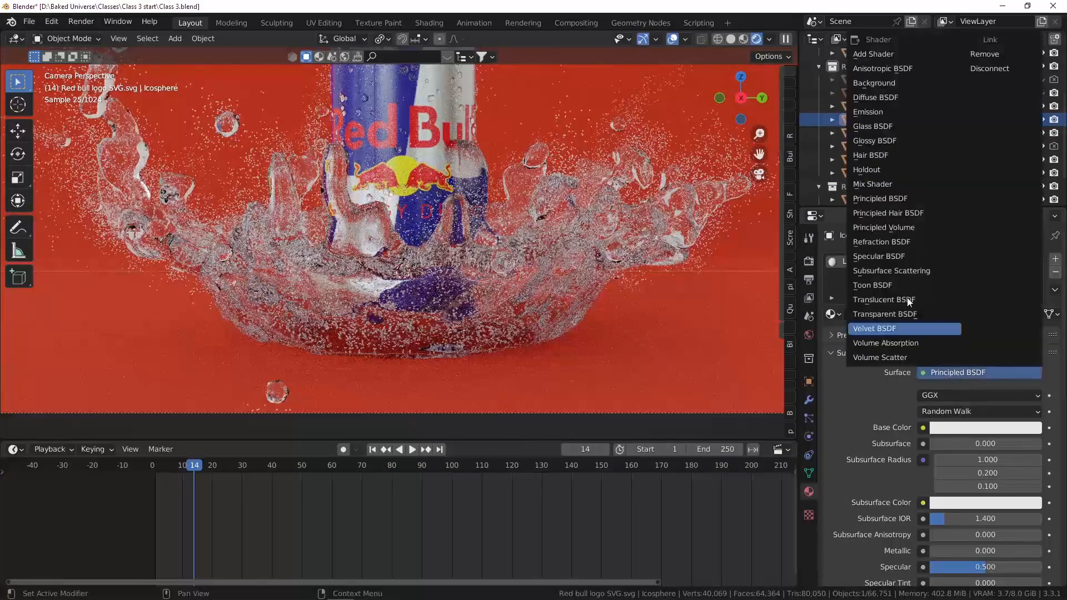
pyautogui.click(879, 127)
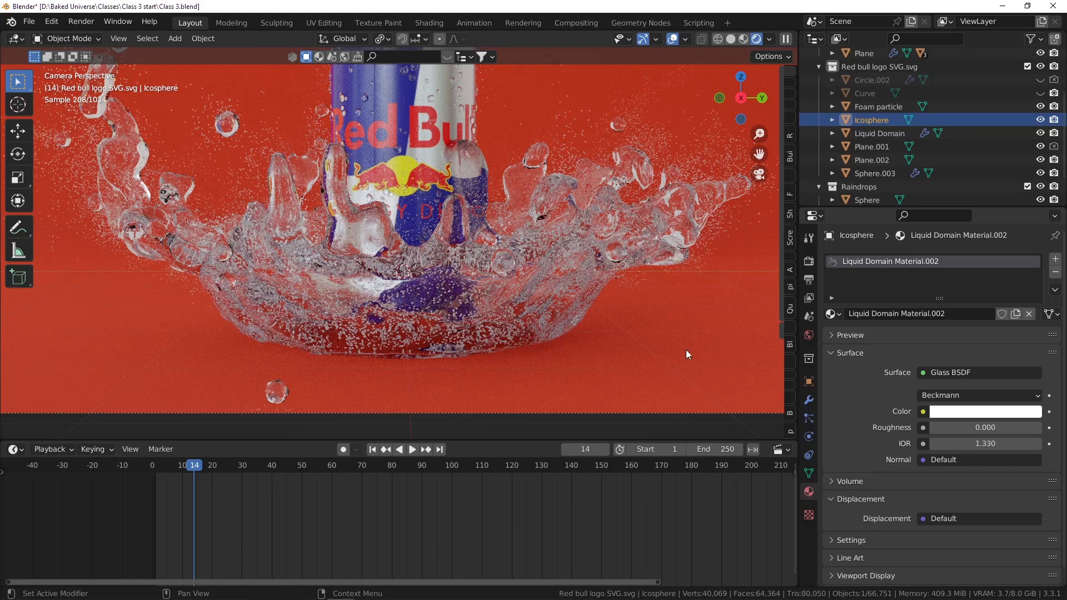
# - Set the liquid domain's Foam particle system to scale 0.15 with a scale randomness of 0.3
pyautogui.click(523, 265)
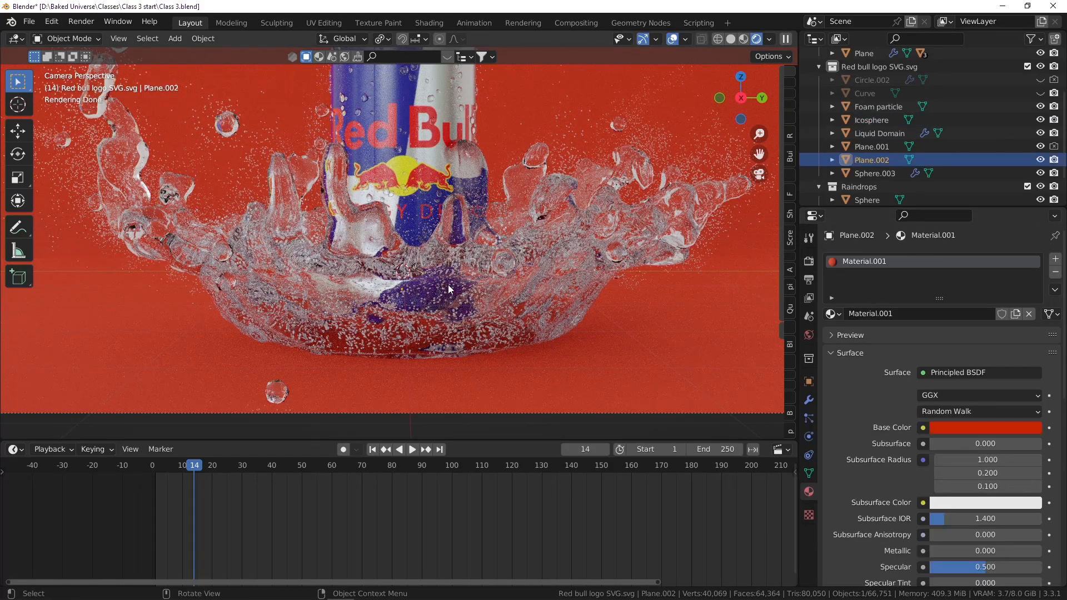
pyautogui.click(433, 299)
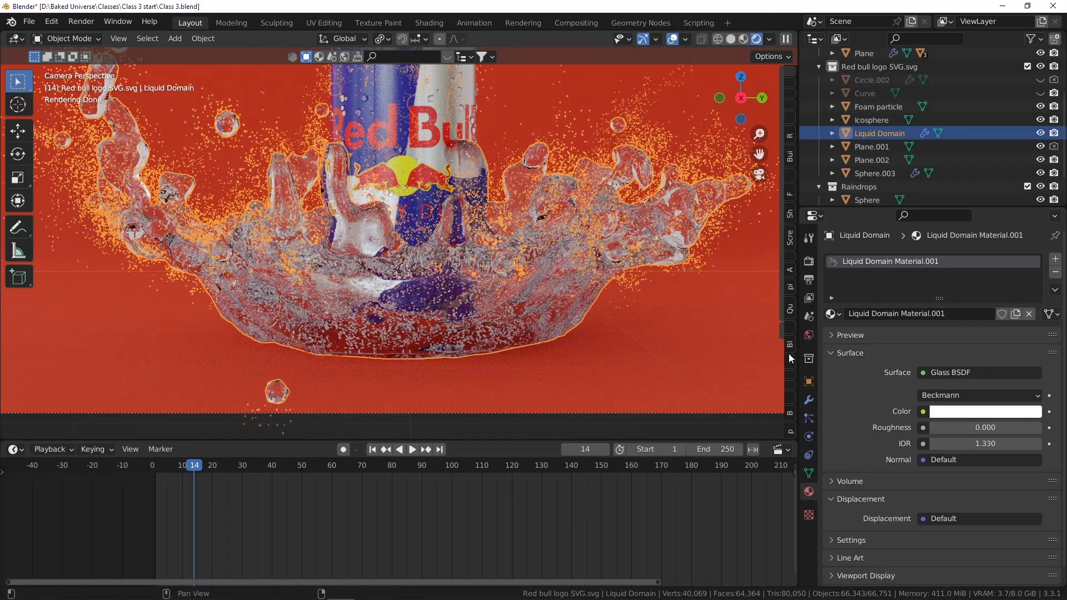
pyautogui.click(809, 418)
pyautogui.scroll(-1, 980, 380)
pyautogui.click(979, 352)
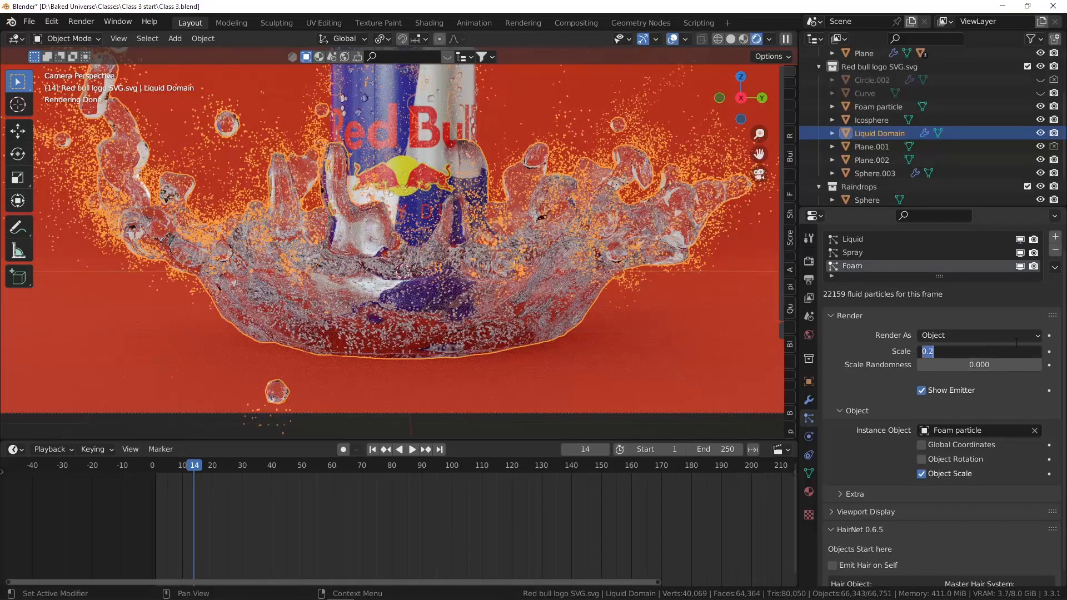
pyautogui.write('0.15')
pyautogui.press('Tab')
pyautogui.write('0.3')
pyautogui.press('Return')
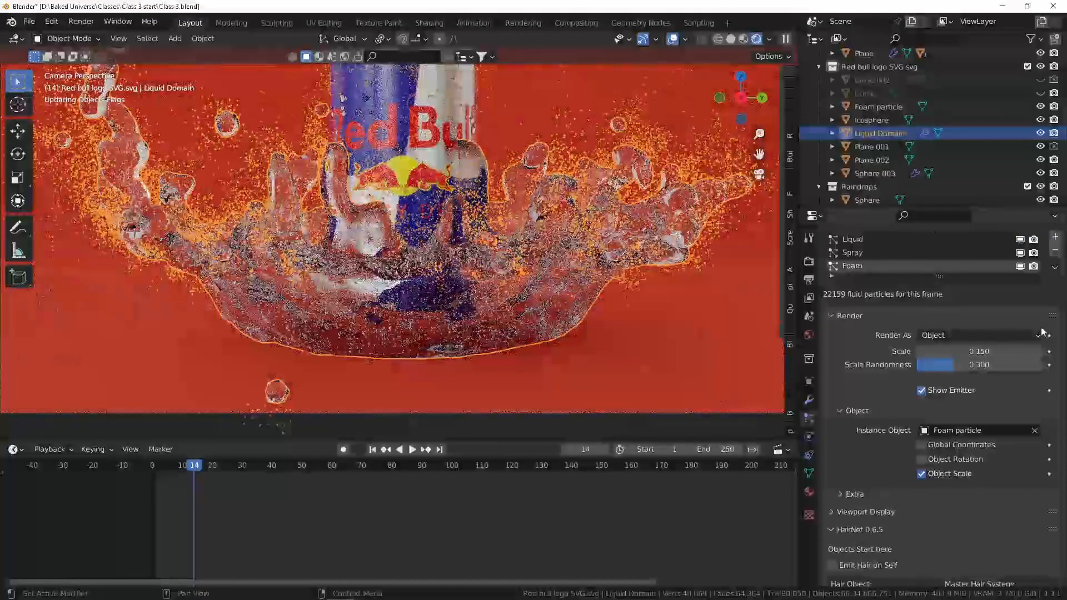
pyautogui.click(675, 108)
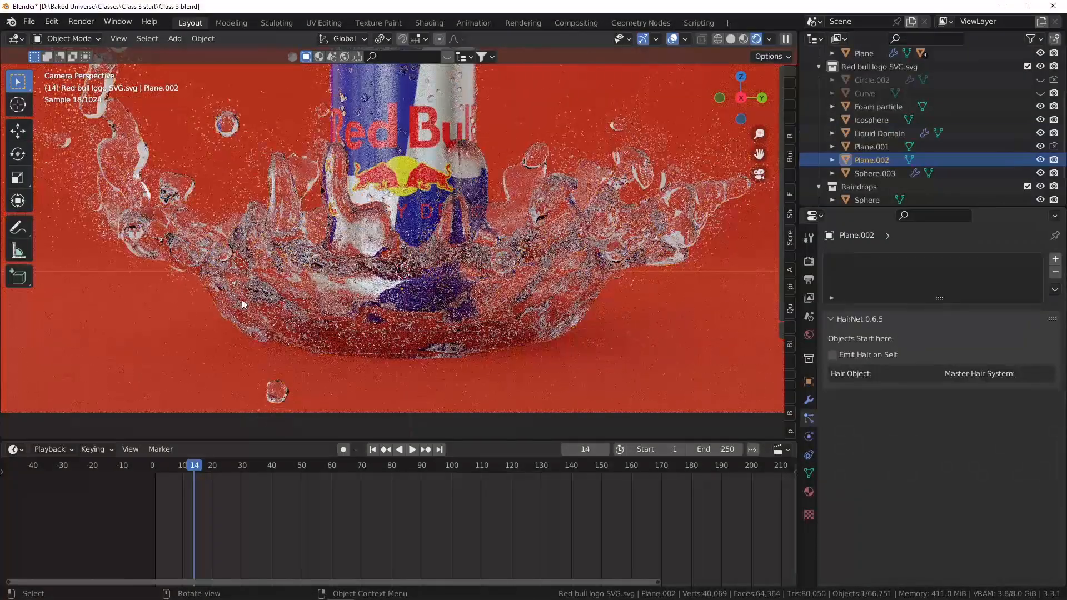
pyautogui.scroll(-2, 456, 286)
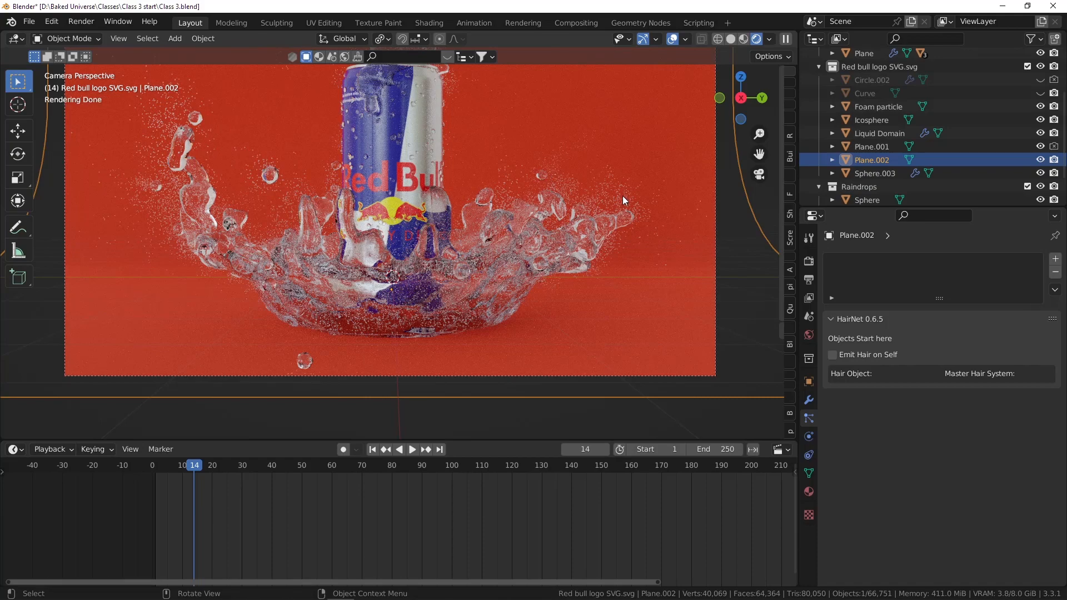
pyautogui.scroll(-2, 621, 196)
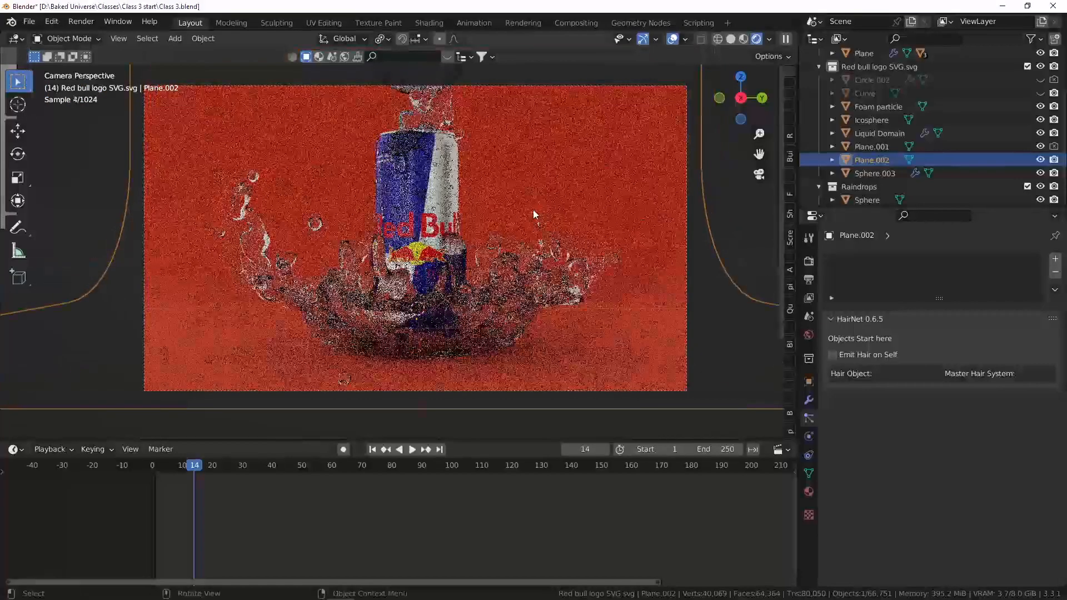
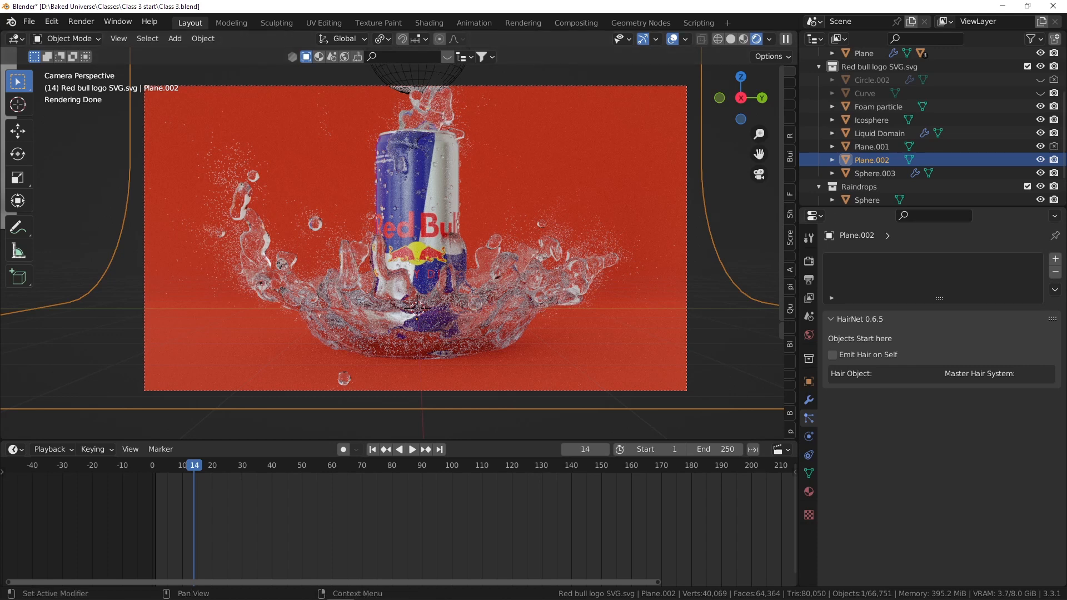
# - Check the splash in the rendered camera view and switch the viewport to solid shading
pyautogui.scroll(1, 429, 202)
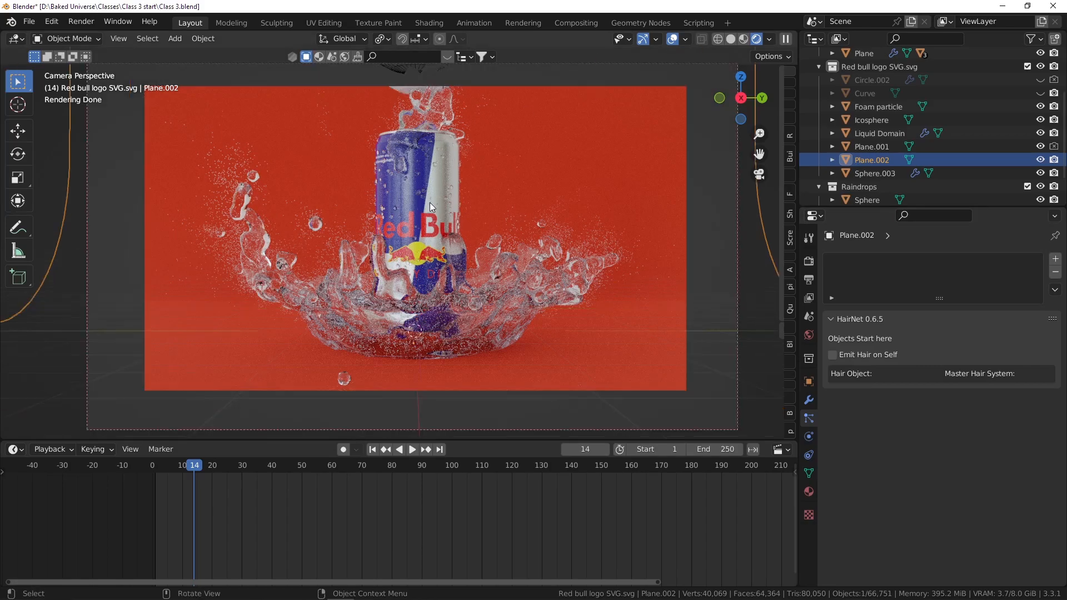
pyautogui.scroll(-1, 425, 214)
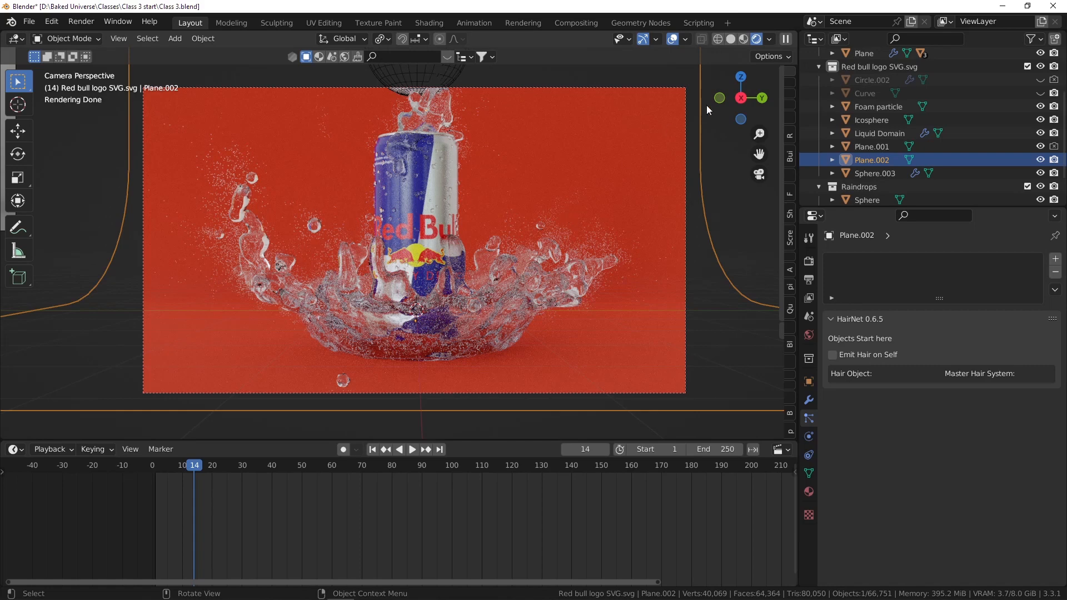
pyautogui.click(508, 318)
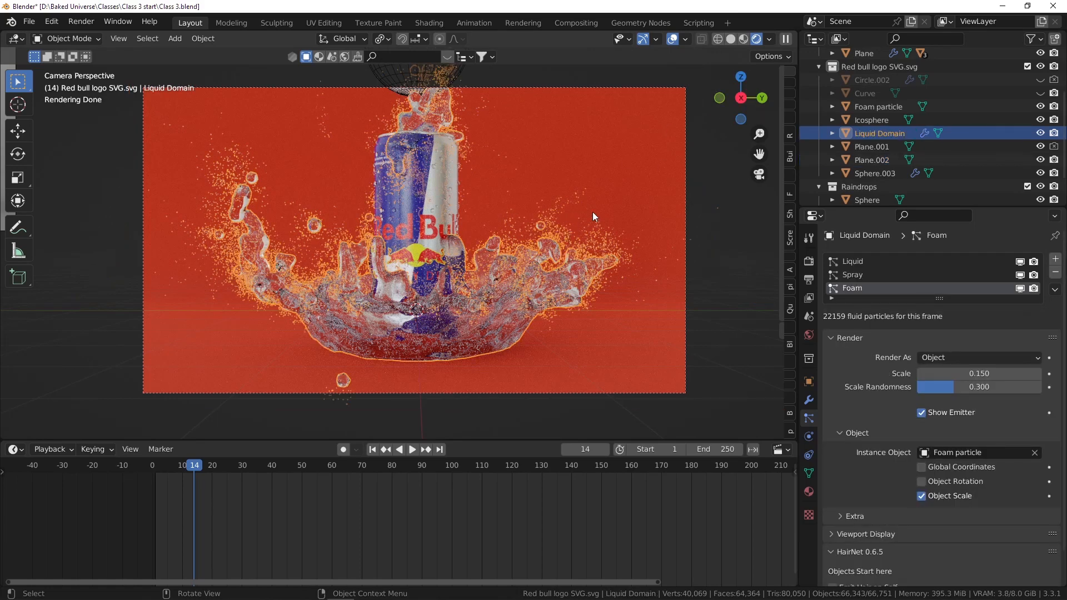
pyautogui.click(719, 185)
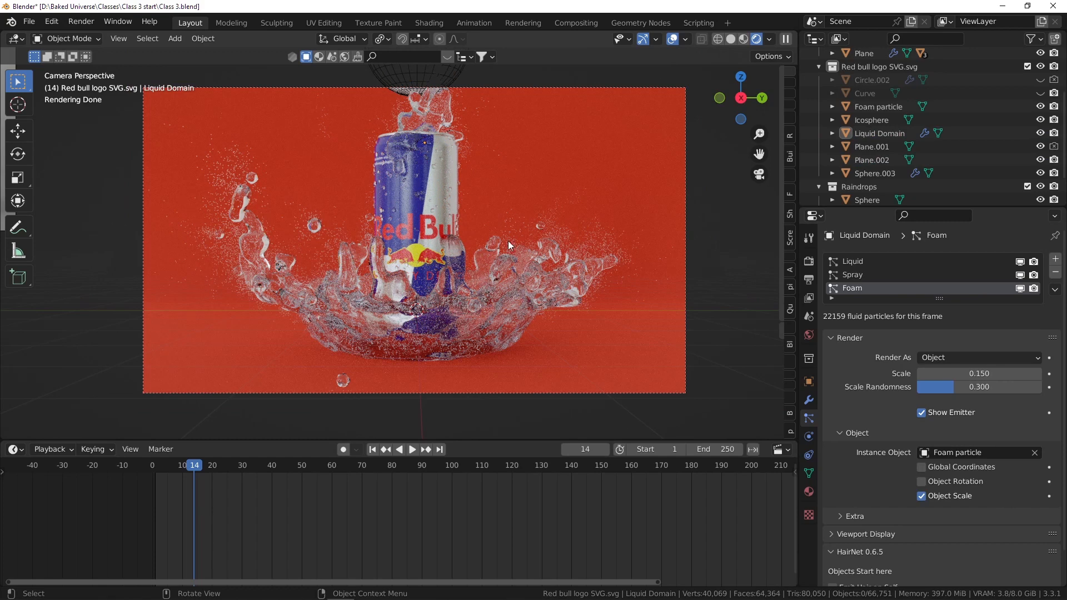
pyautogui.click(731, 40)
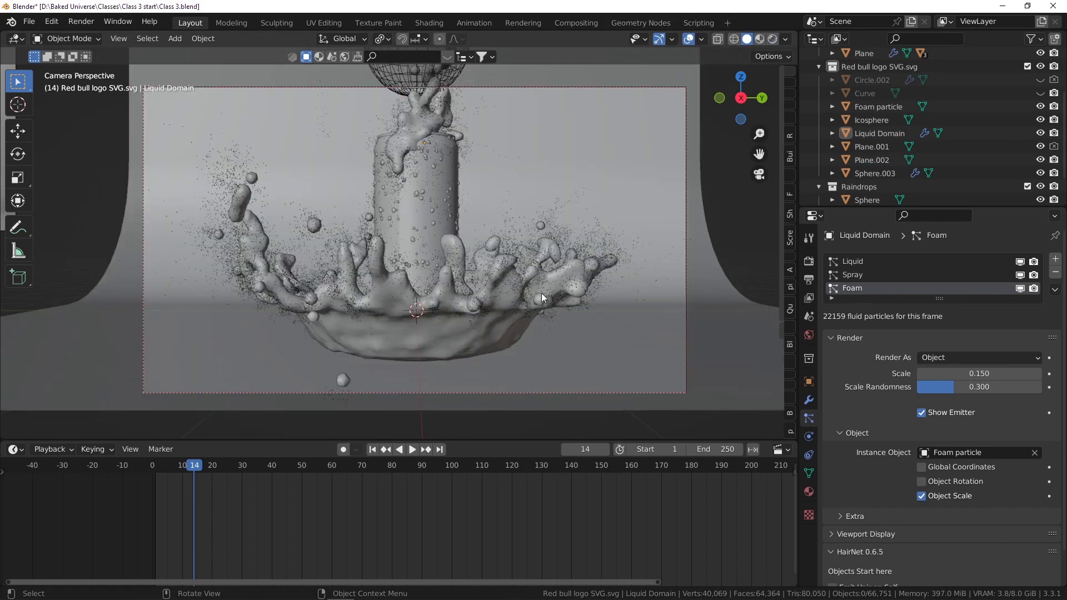
# - Select the can behind the splash and examine its physics settings
pyautogui.click(527, 305)
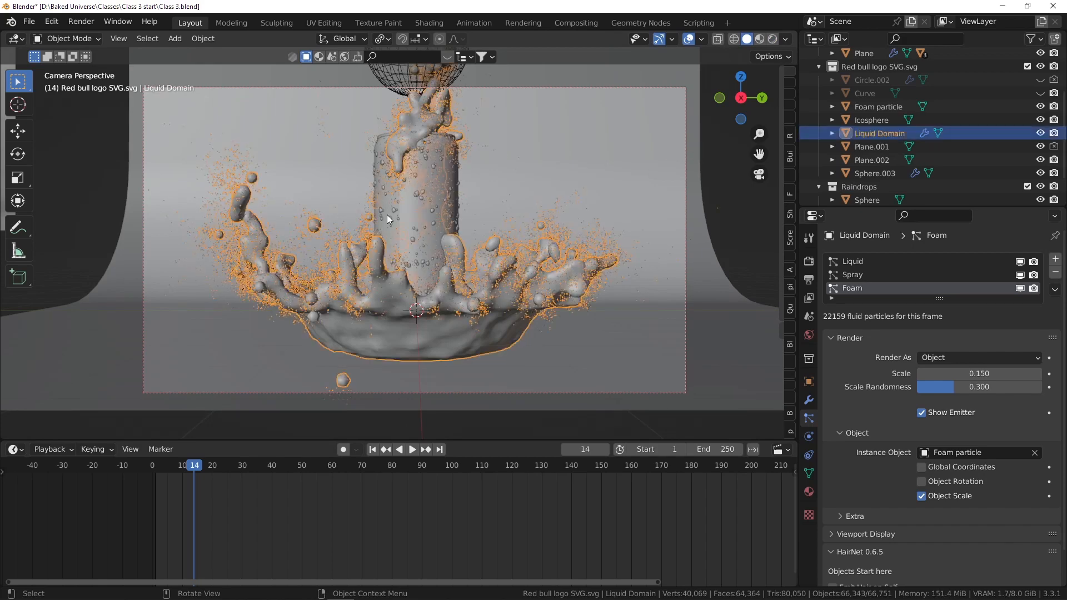
pyautogui.scroll(3, 433, 117)
pyautogui.scroll(-2, 451, 151)
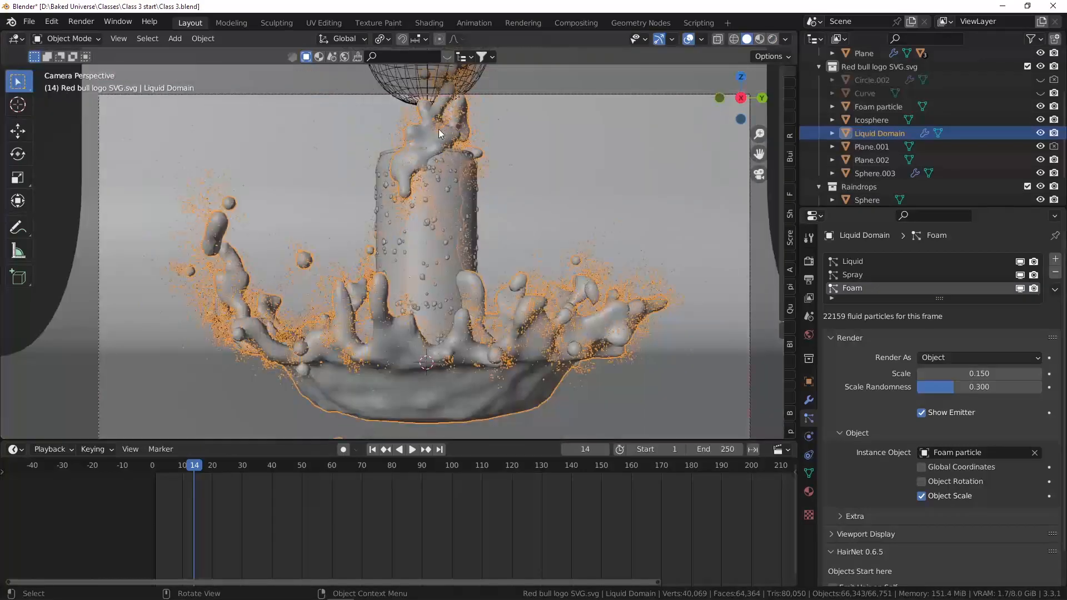
pyautogui.keyDown('shift'); pyautogui.moveTo(436, 133); pyautogui.dragTo(430, 161, button='middle'); pyautogui.keyUp('shift')
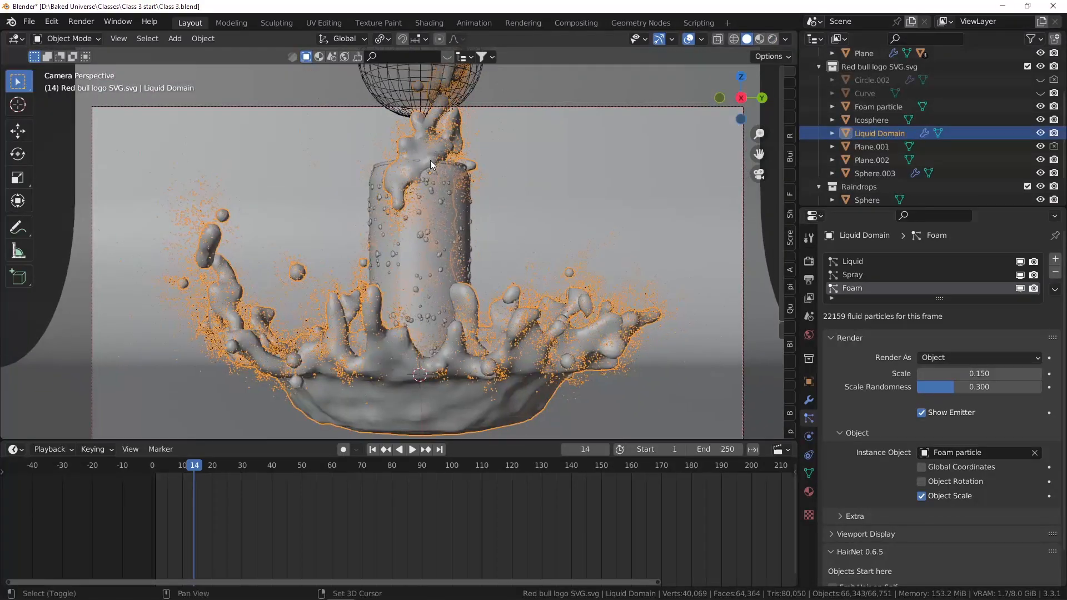
pyautogui.click(376, 171)
pyautogui.click(375, 171)
pyautogui.click(375, 171)
pyautogui.click(376, 171)
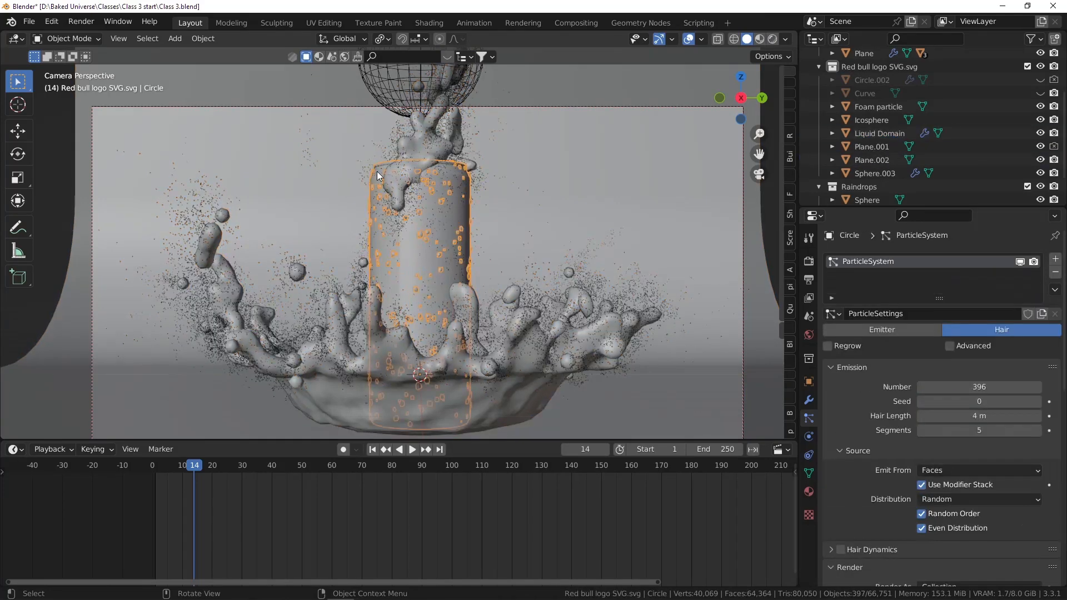
pyautogui.click(808, 436)
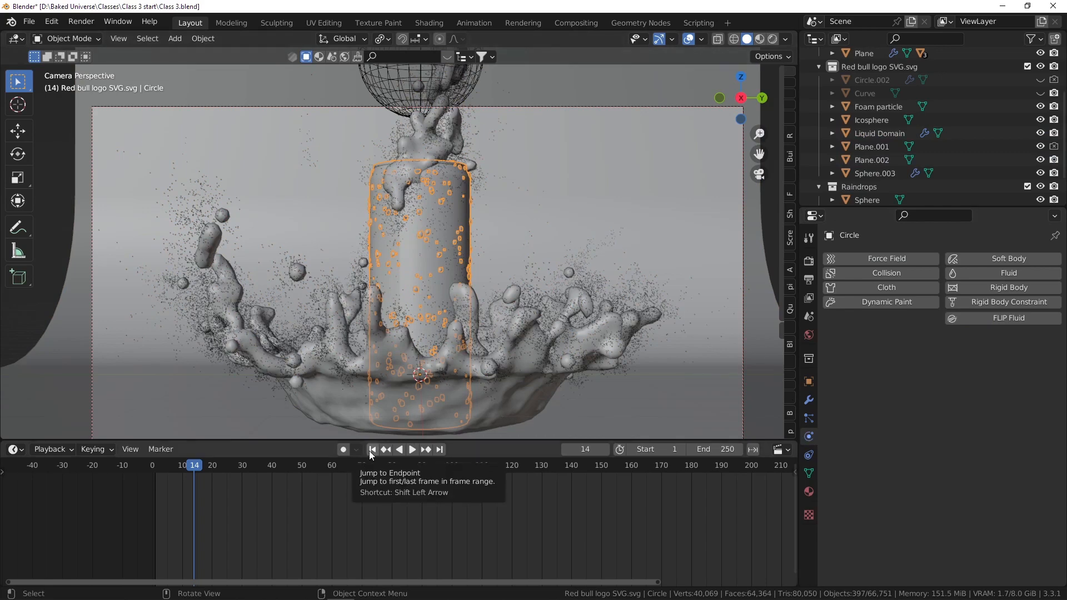
# - Raise the top face of the Liquid Domain box to make the simulation domain taller
pyautogui.click(340, 370)
pyautogui.scroll(-1, 348, 363)
pyautogui.scroll(-1, 422, 198)
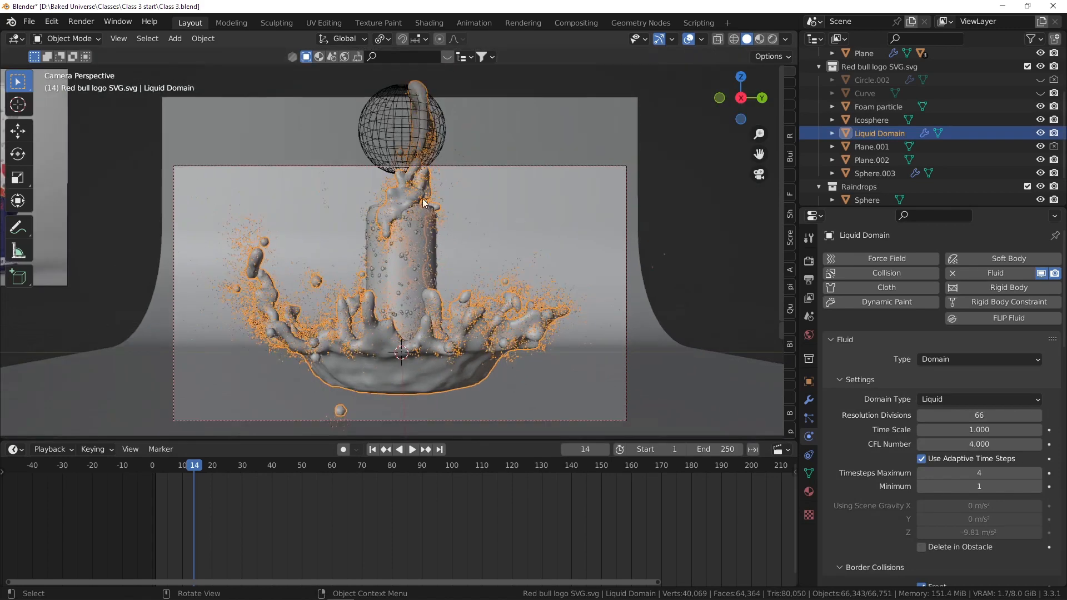
pyautogui.moveTo(516, 155); pyautogui.dragTo(545, 178, button='middle')
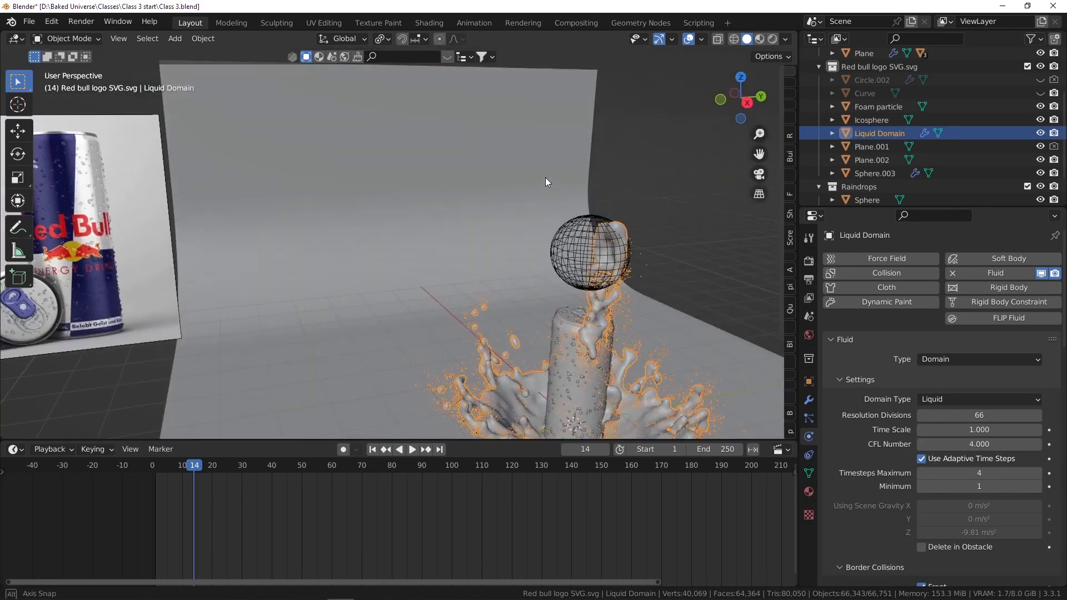
pyautogui.moveTo(615, 323); pyautogui.dragTo(534, 233, button='middle')
pyautogui.press('Tab')
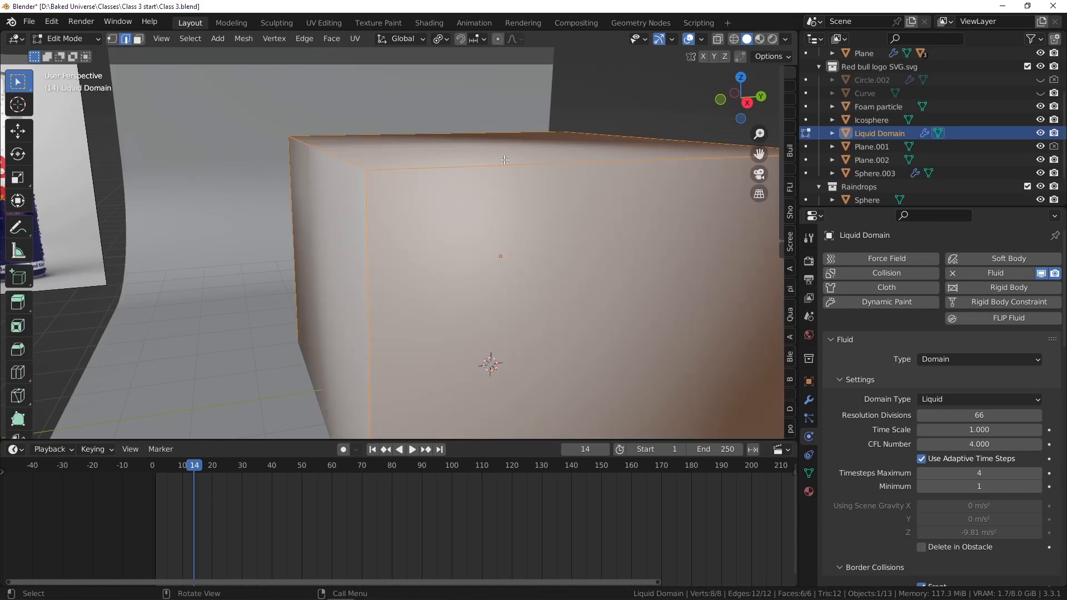
pyautogui.press('3')
pyautogui.click(494, 151)
pyautogui.scroll(-3, 618, 247)
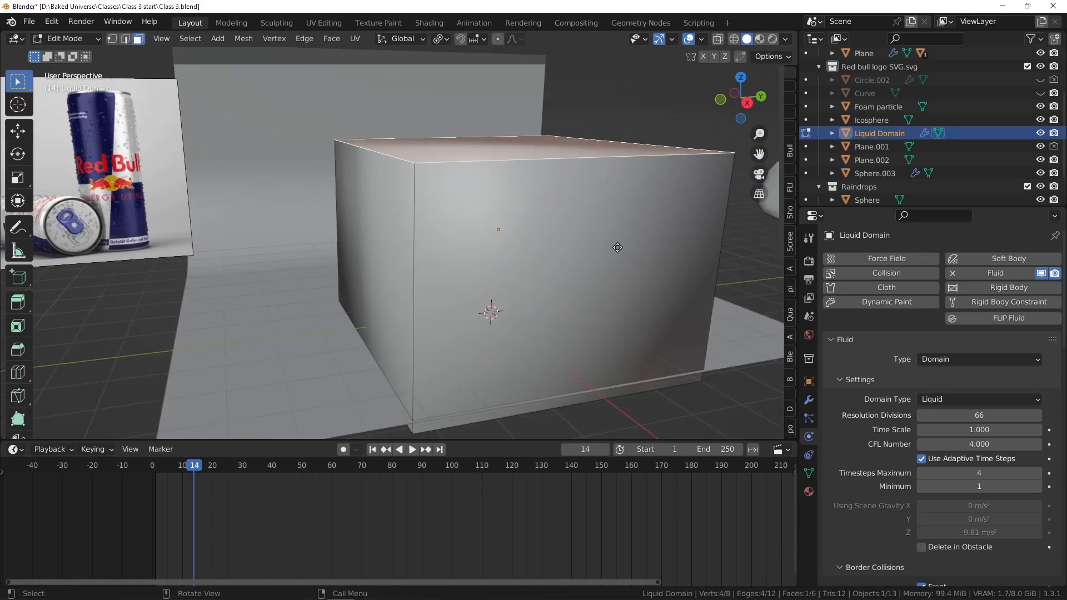
pyautogui.click(632, 192)
pyautogui.press('Tab')
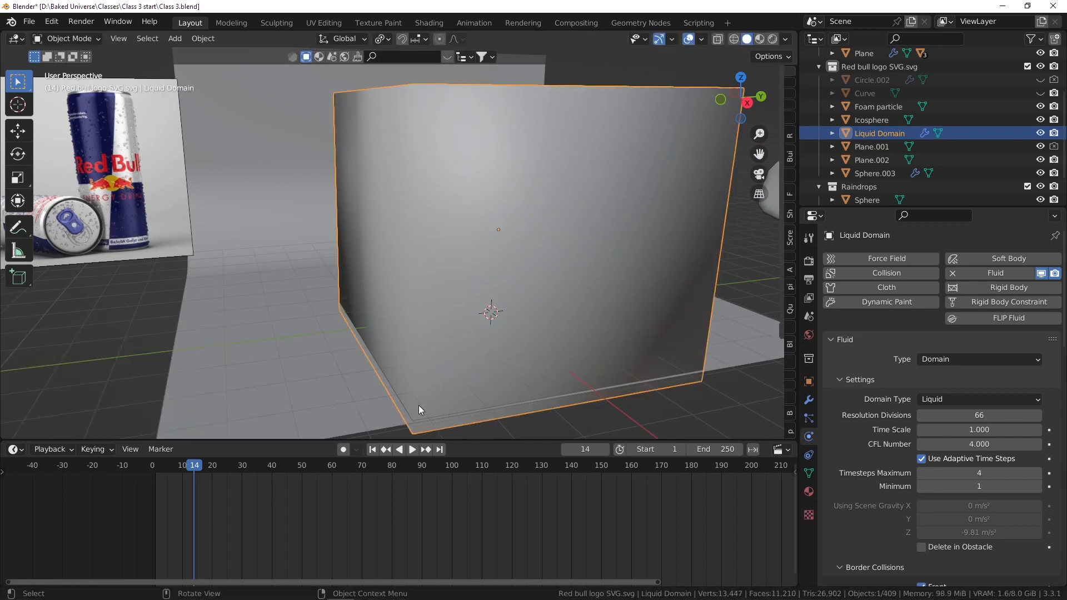
# - Return to frame 1 and set the Liquid Domain's resolution divisions to 68
pyautogui.hotkey('shift', 'Left')
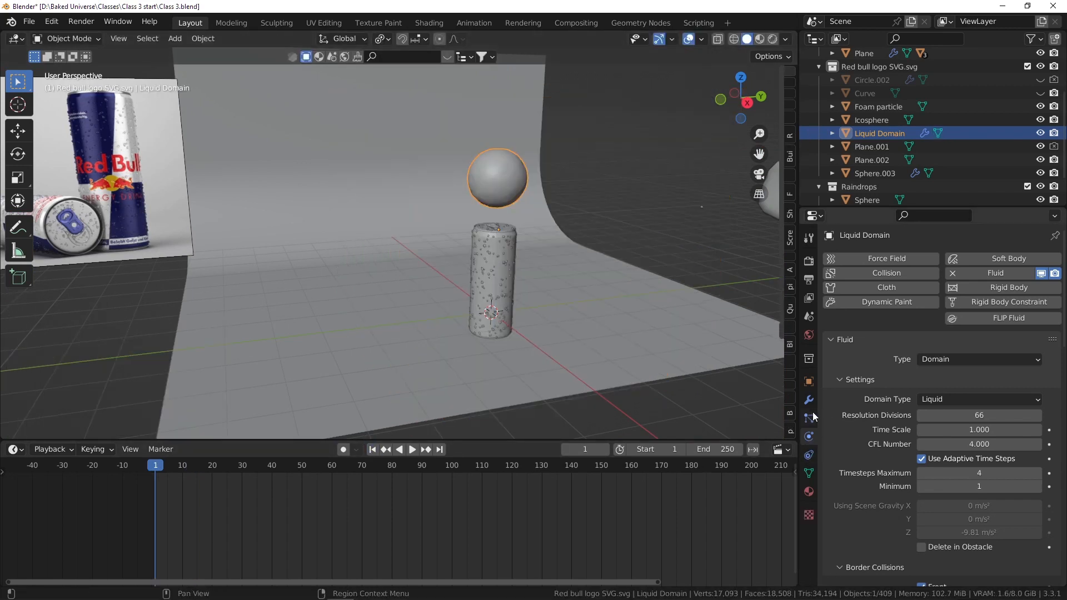
pyautogui.scroll(1, 522, 256)
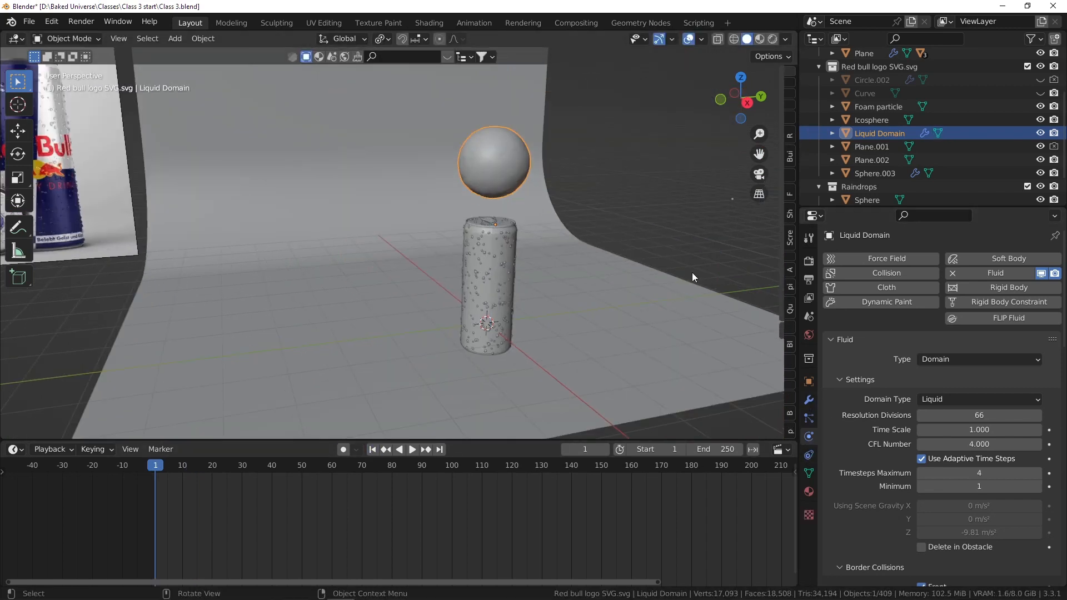
pyautogui.click(1038, 415)
pyautogui.click(1038, 416)
# - Play the fluid simulation through to frame 14 and frame the splash in the camera view
pyautogui.scroll(4, 519, 215)
pyautogui.press('space')
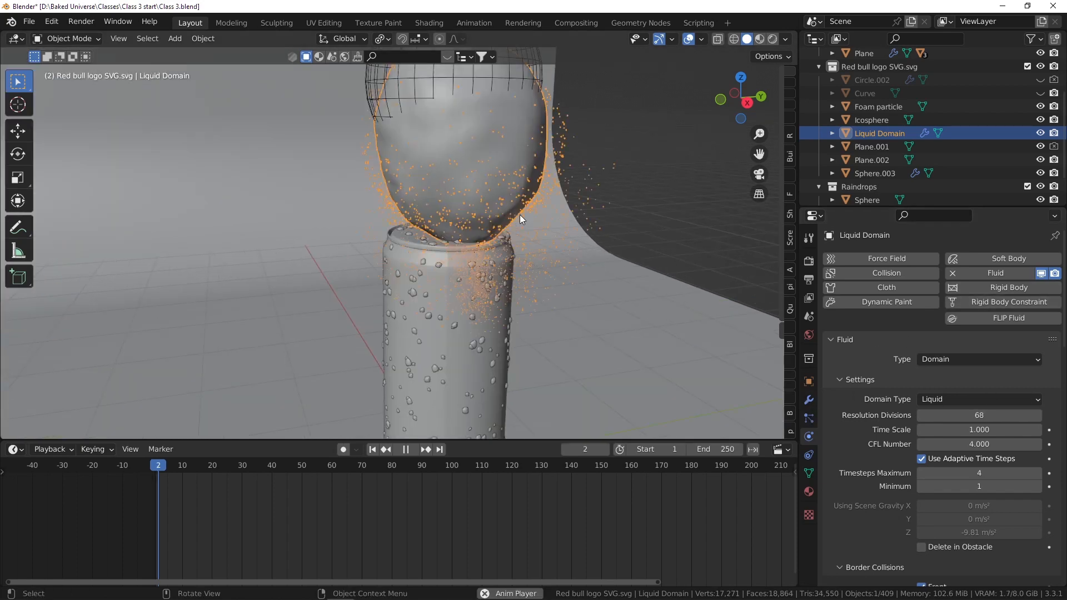
pyautogui.scroll(-6, 519, 214)
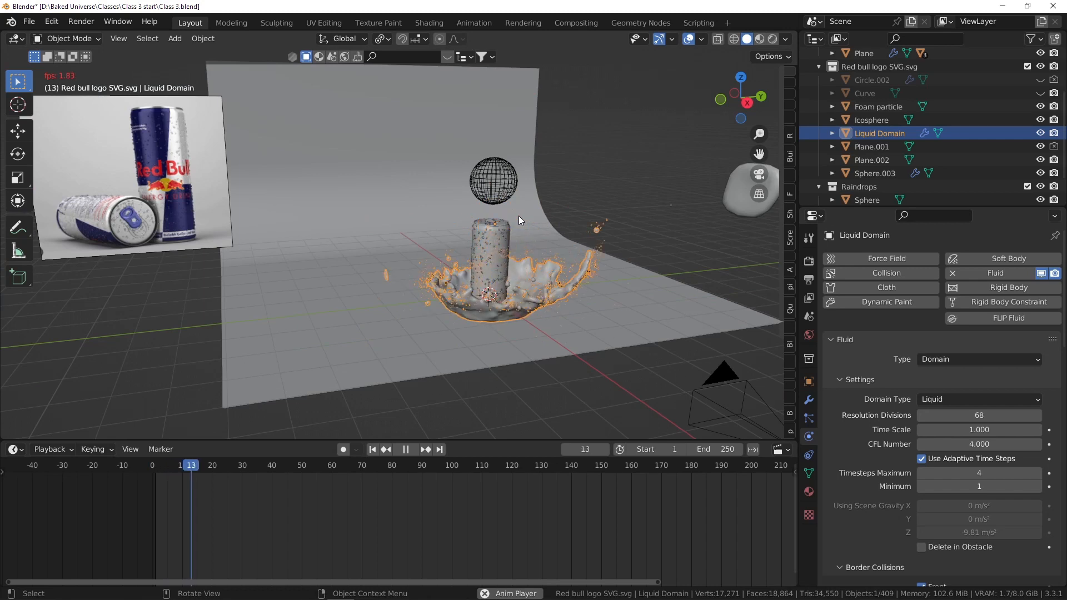
pyautogui.press('space')
pyautogui.scroll(3, 516, 292)
pyautogui.moveTo(496, 273); pyautogui.dragTo(451, 228, button='middle')
pyautogui.keyDown('shift'); pyautogui.moveTo(444, 220); pyautogui.dragTo(479, 248, button='middle'); pyautogui.keyUp('shift')
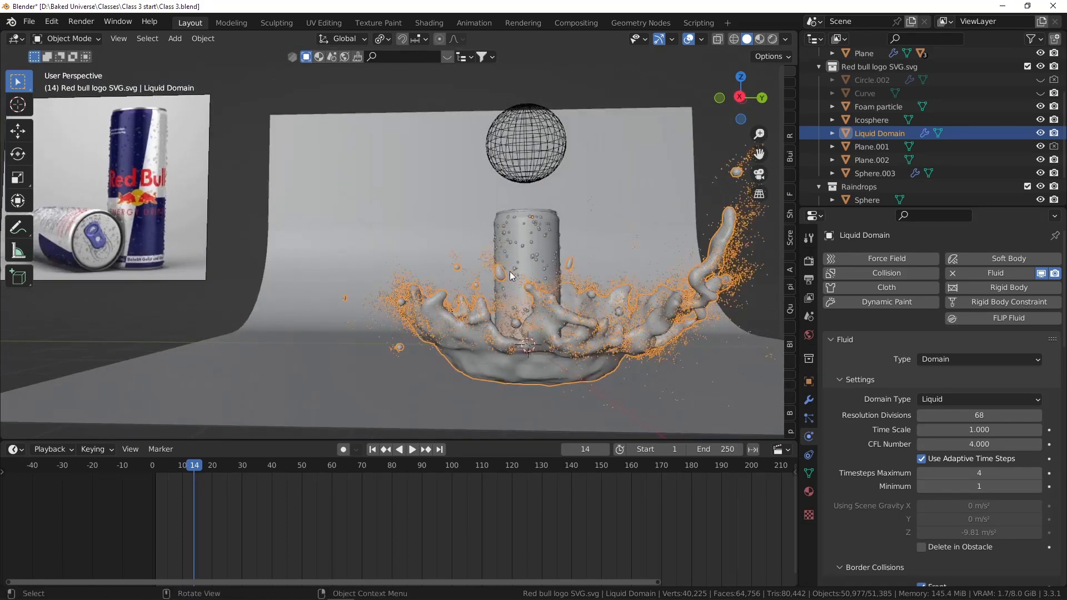
pyautogui.press('KP_0')
pyautogui.scroll(2, 488, 234)
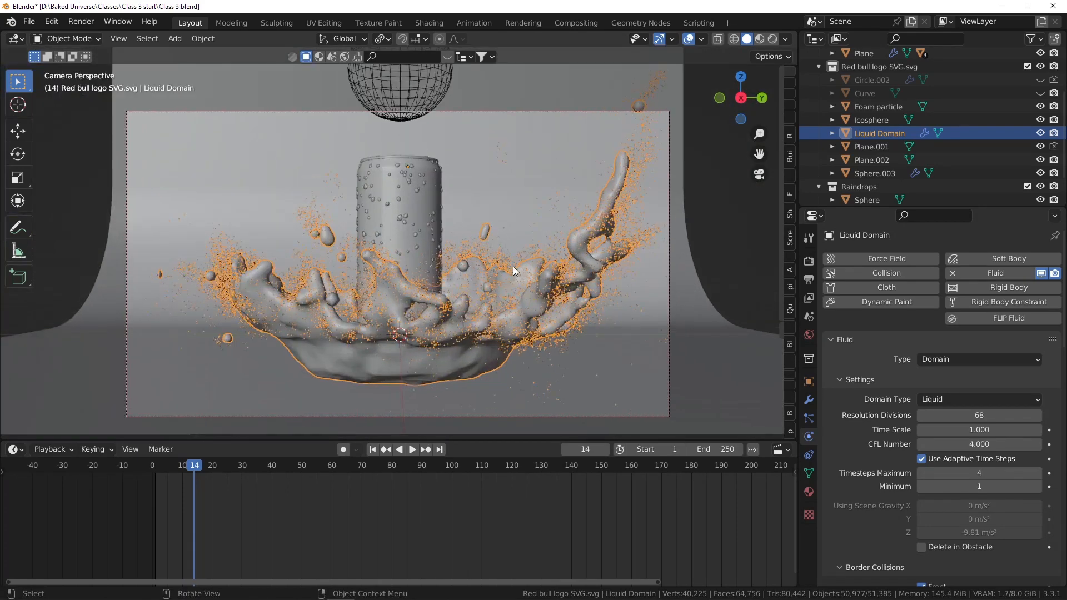
pyautogui.keyDown('shift'); pyautogui.moveTo(512, 265); pyautogui.dragTo(485, 237, button='middle'); pyautogui.keyUp('shift')
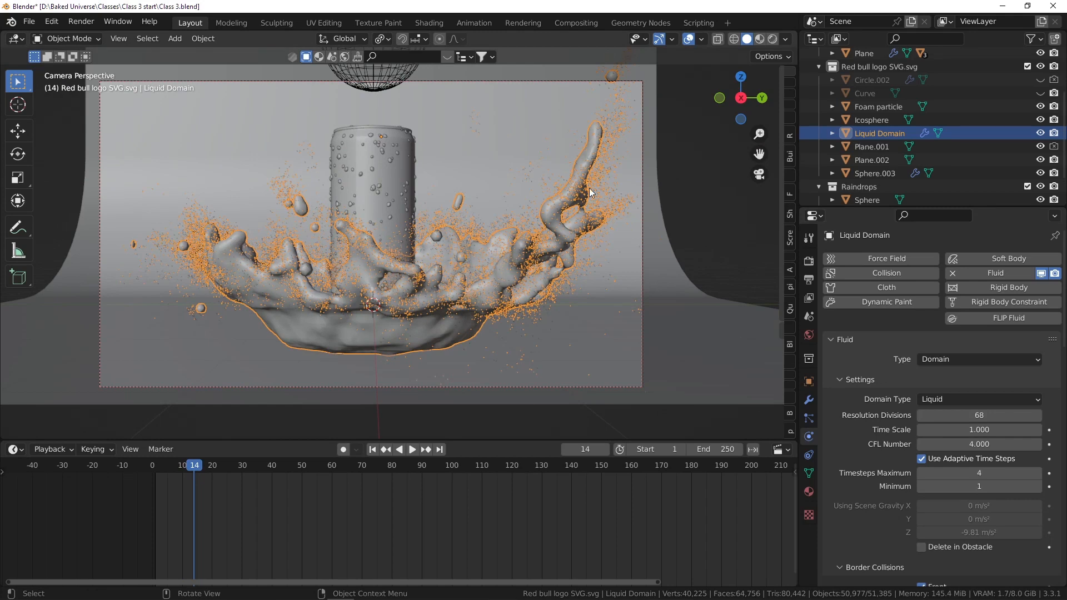
# - Preview the splash with rendered viewport shading, clear the selection and save the file
pyautogui.click(774, 39)
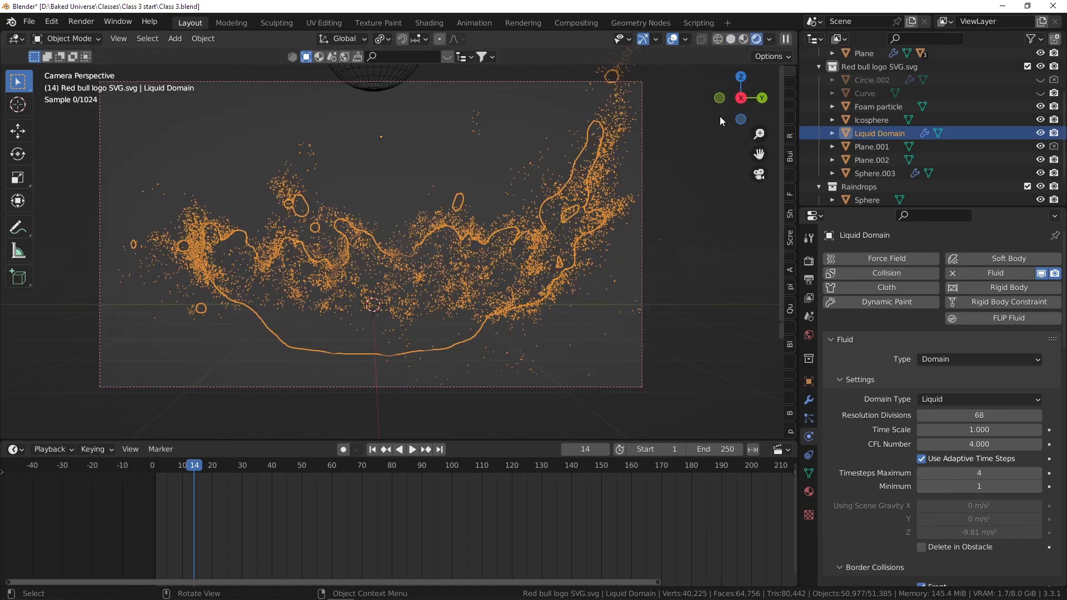
pyautogui.hotkey('alt', 'a')
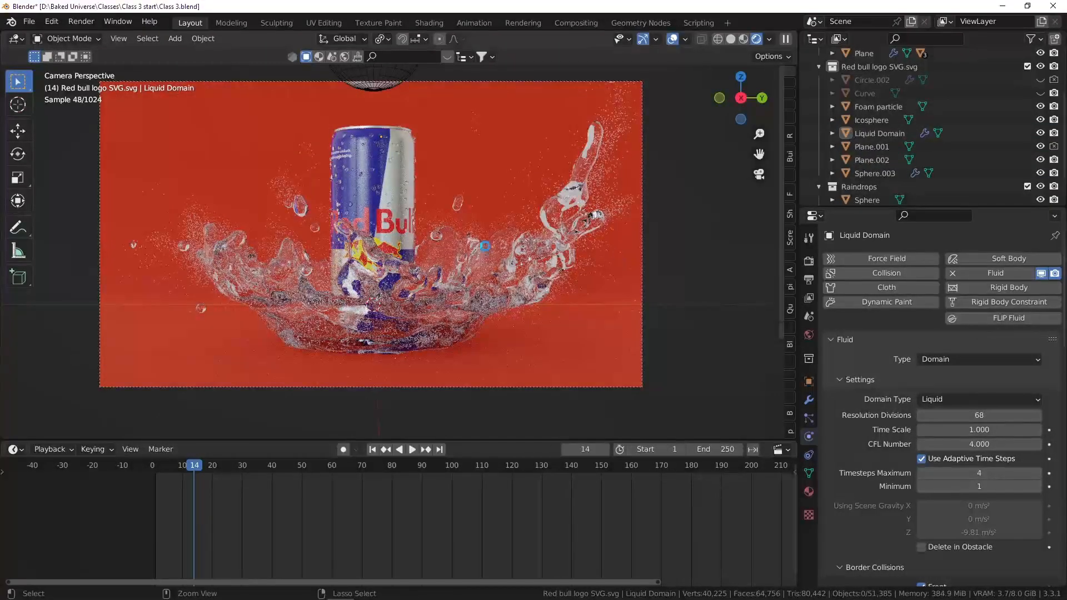
pyautogui.hotkey('ctrl', 's')
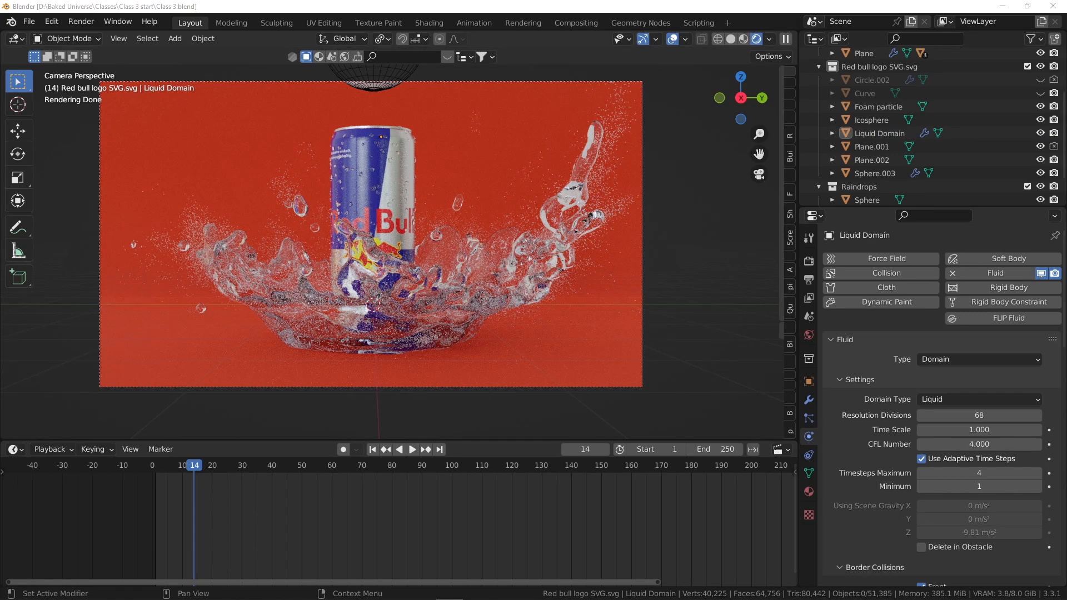
# - Examine the Liquid Domain's liquid, viscosity and particle settings, then deselect the domain
pyautogui.click(553, 254)
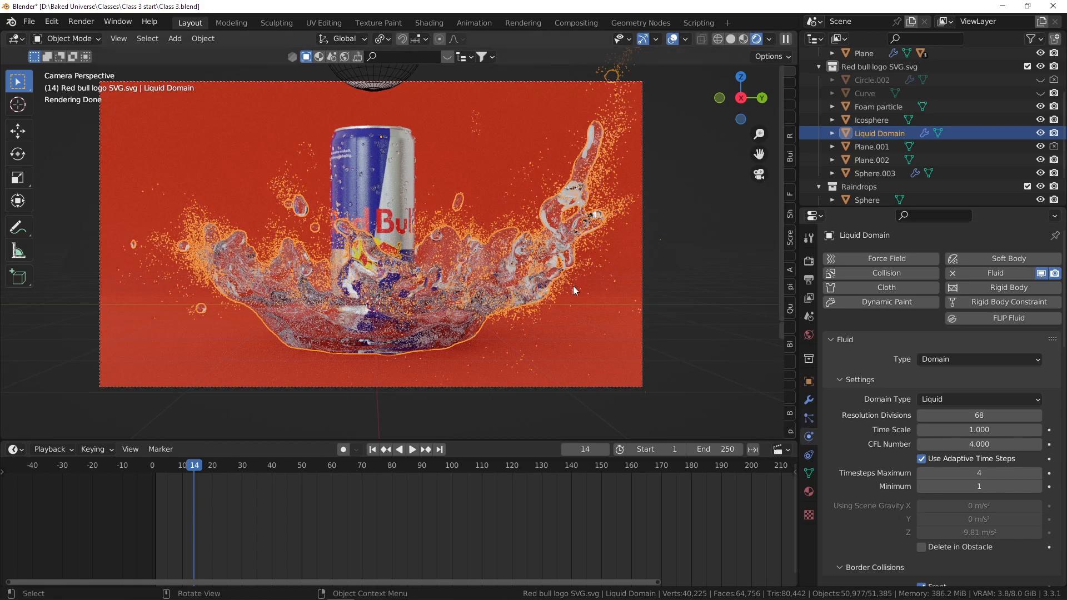
pyautogui.scroll(-4, 923, 409)
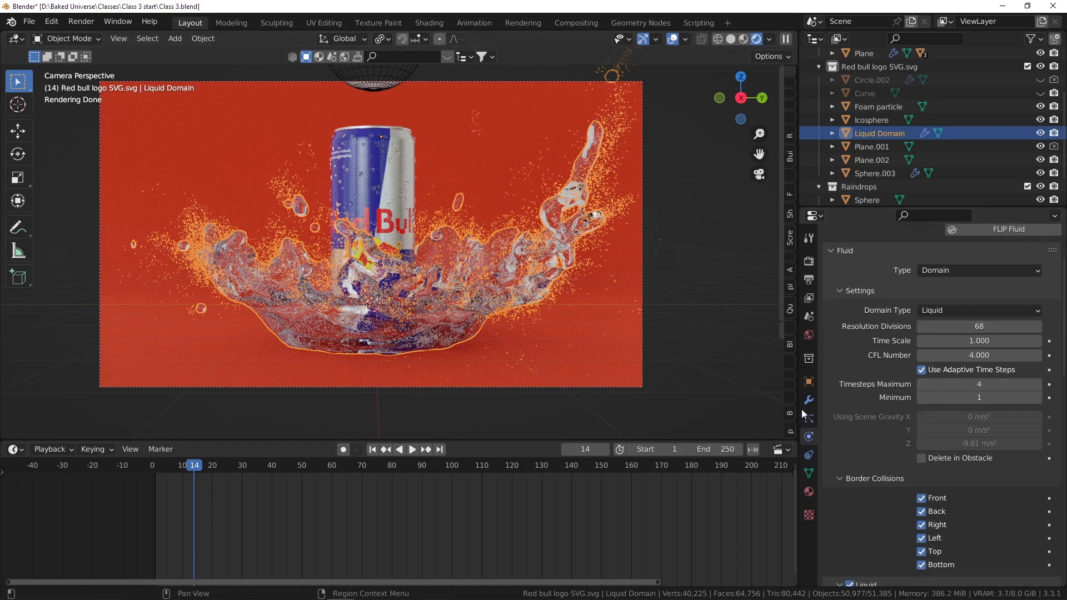
pyautogui.scroll(-13, 946, 417)
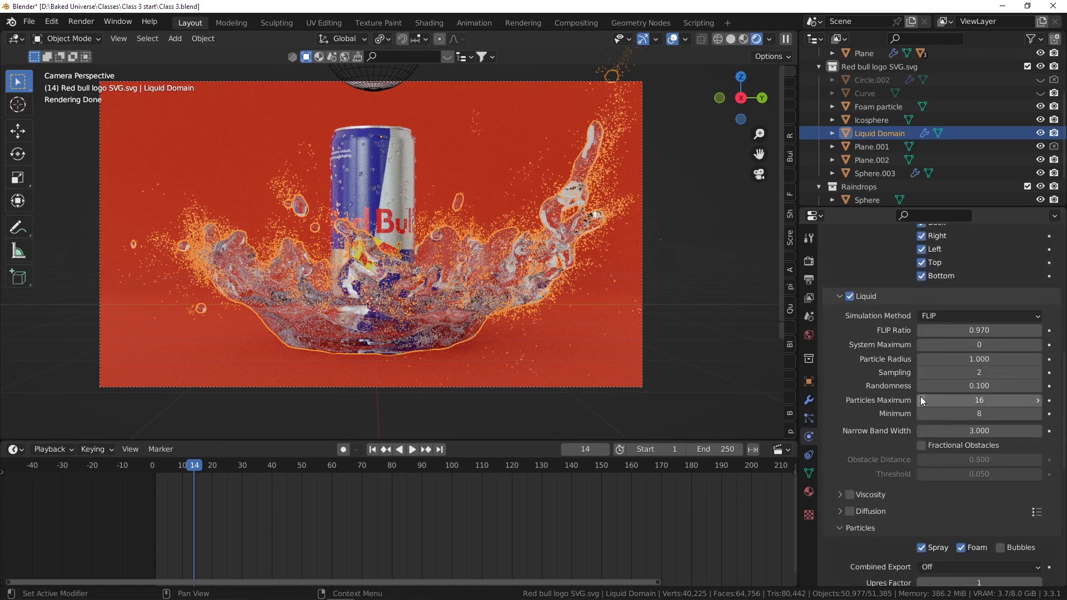
pyautogui.scroll(-1, 885, 331)
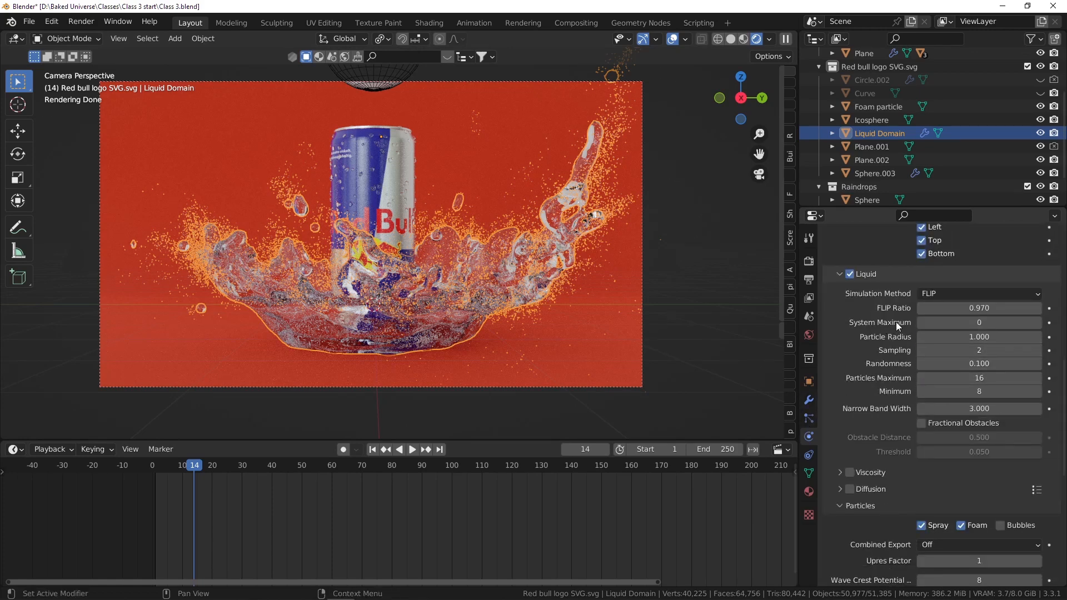
pyautogui.scroll(-2, 906, 319)
pyautogui.scroll(-4, 907, 319)
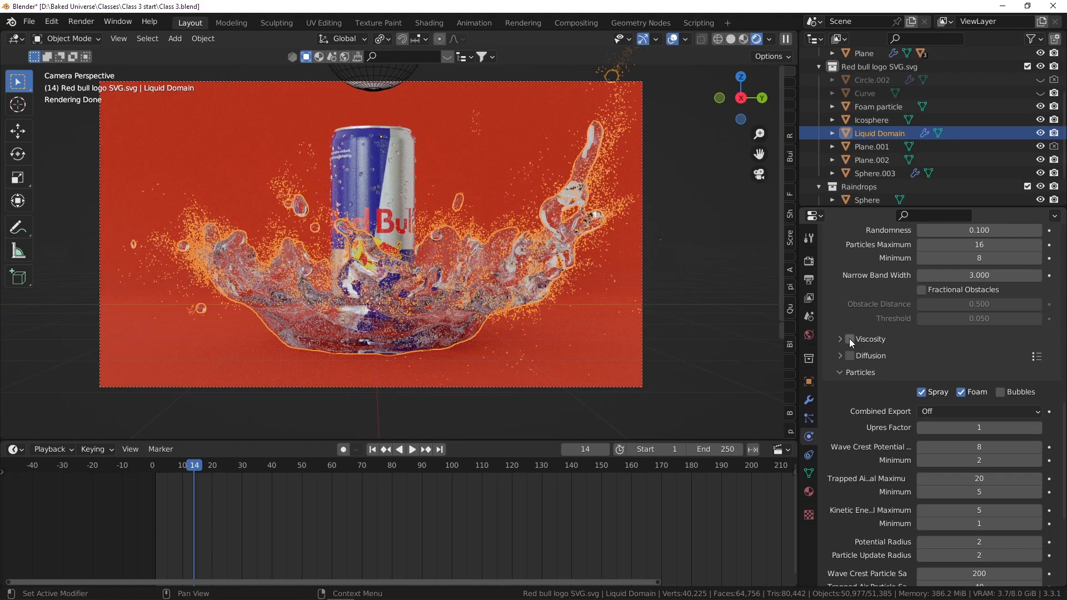
pyautogui.click(838, 339)
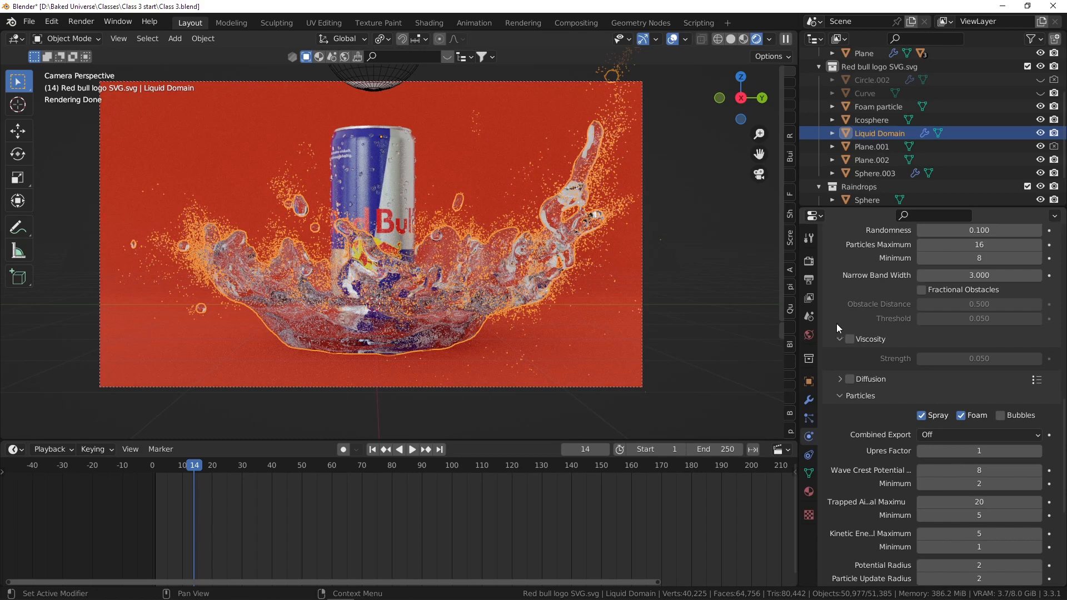
pyautogui.scroll(-10, 861, 343)
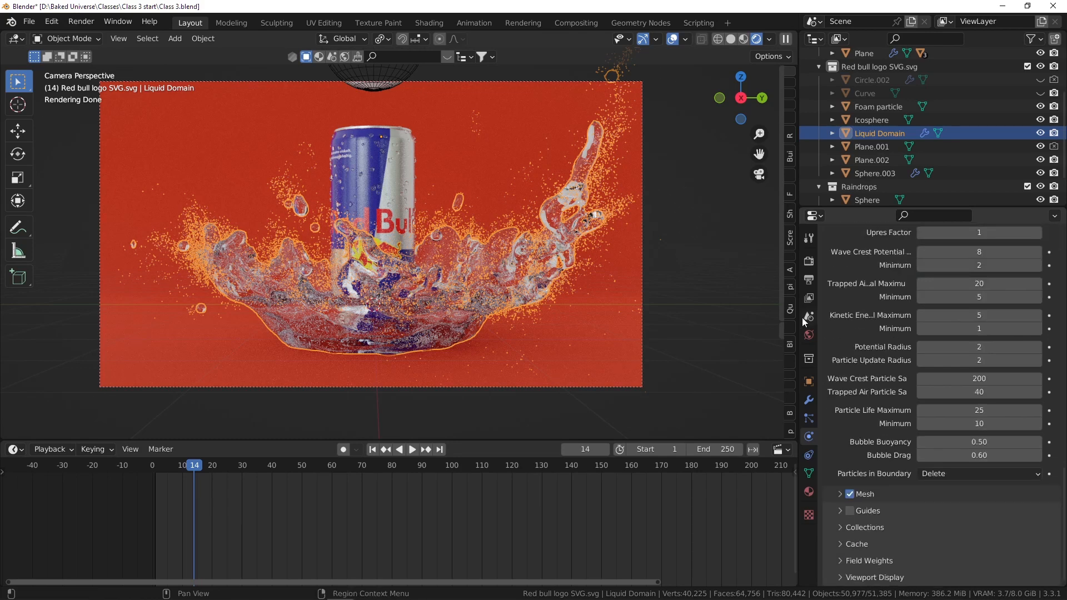
pyautogui.click(737, 221)
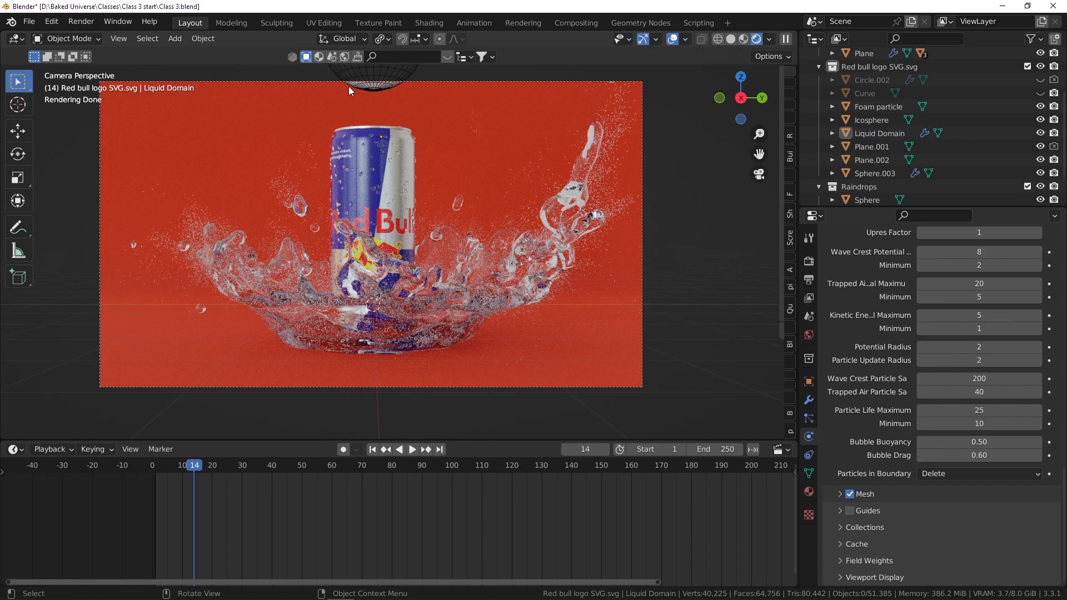
# - Hide the flow source Sphere.003 above the can in both viewport and renders, and save the file
pyautogui.click(379, 91)
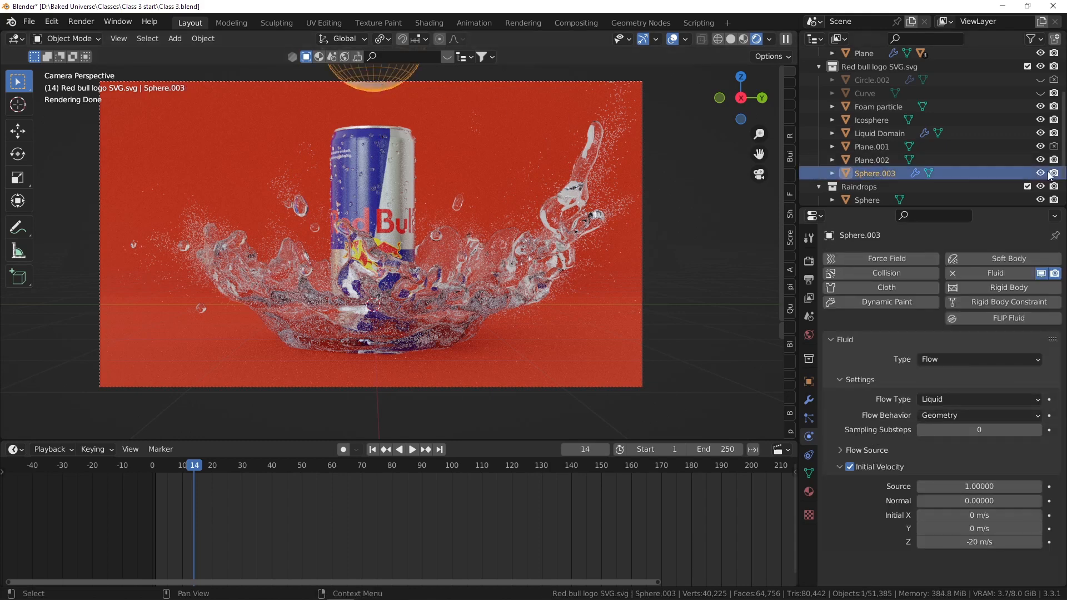
pyautogui.moveTo(530, 107); pyautogui.dragTo(497, 101)
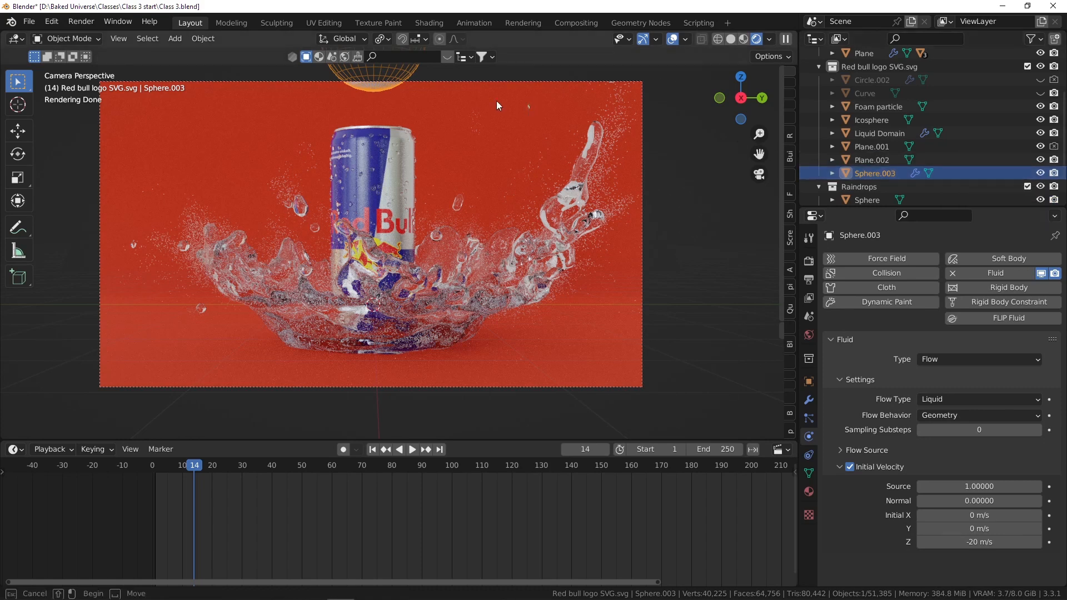
pyautogui.click(372, 86)
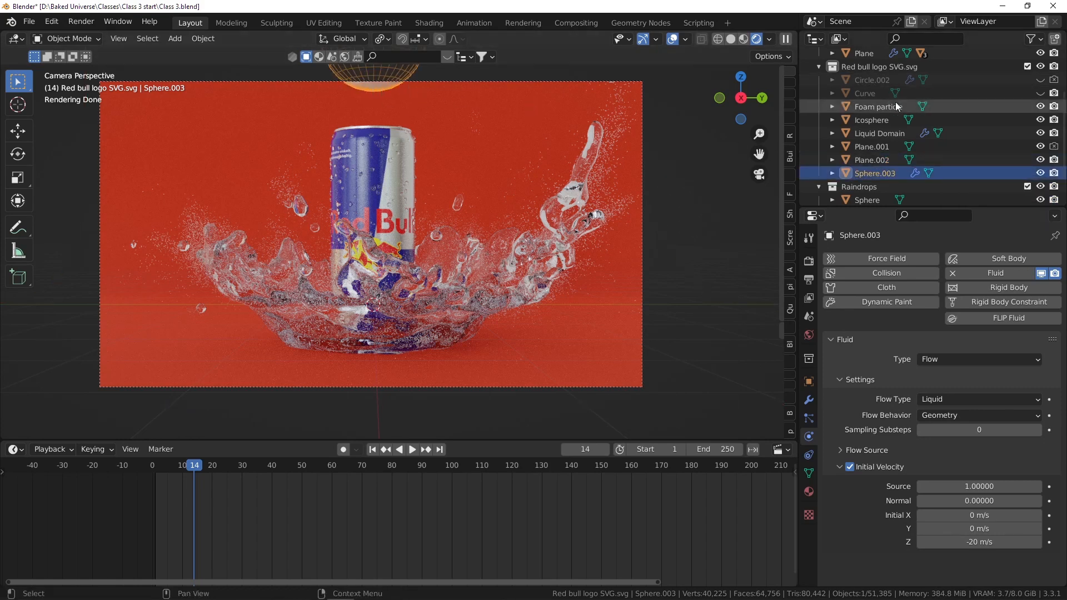
pyautogui.click(1043, 174)
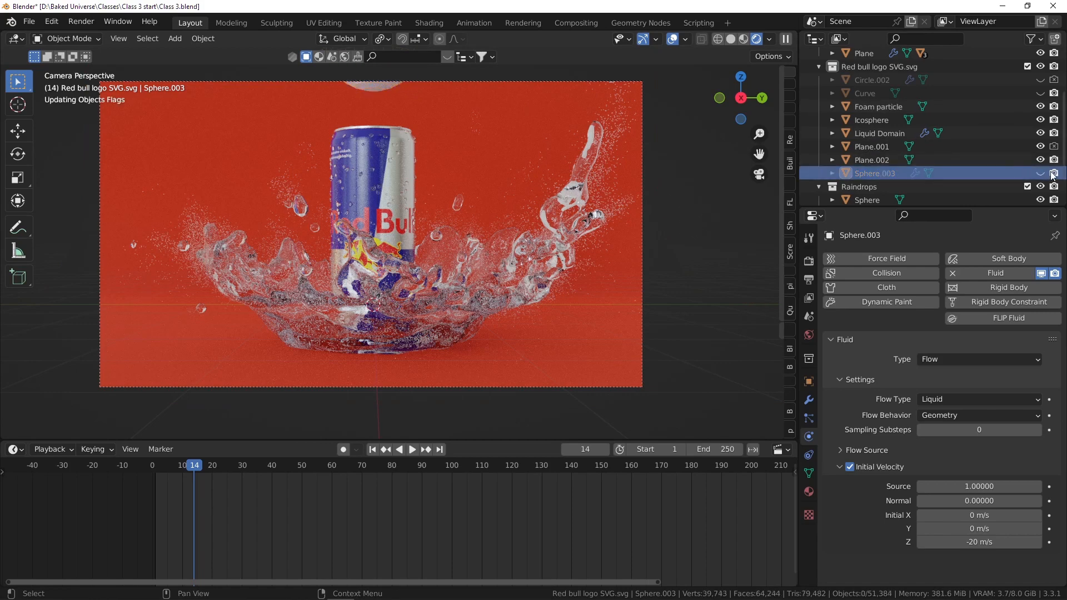
pyautogui.click(1054, 174)
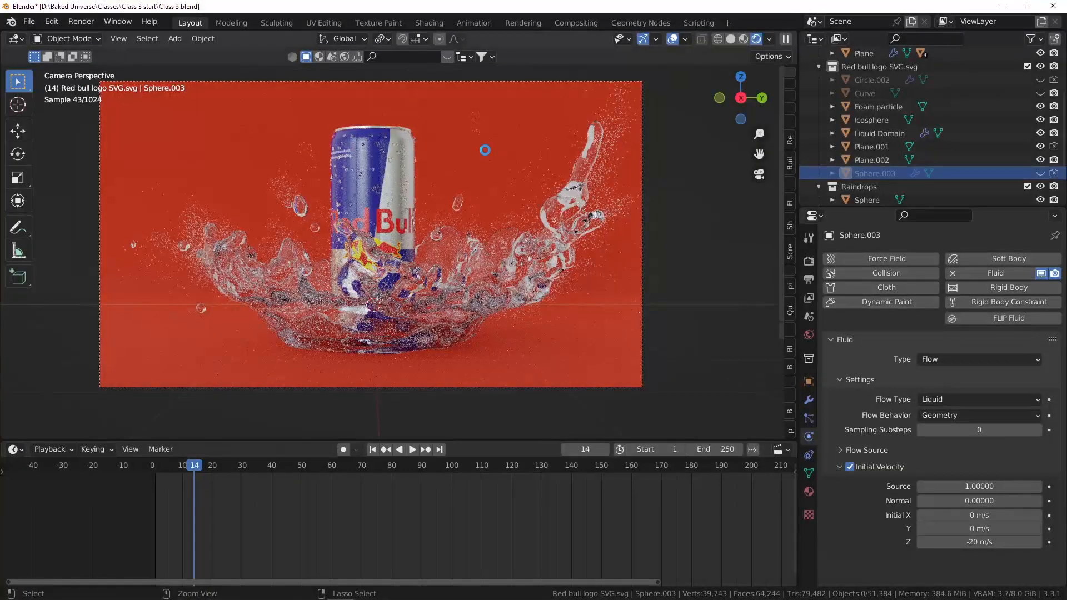
pyautogui.hotkey('ctrl', 's')
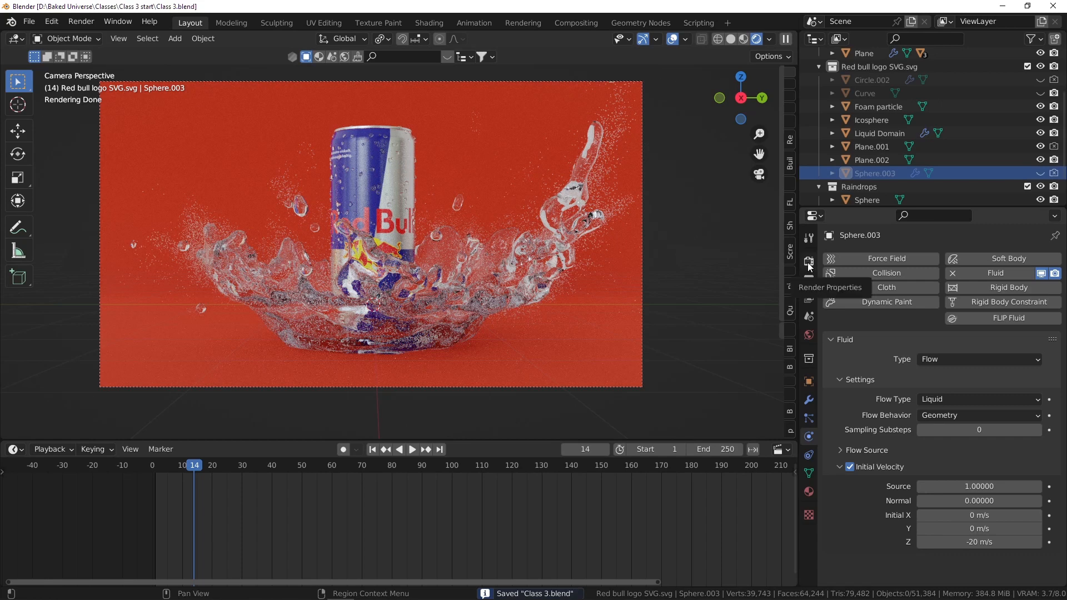
# - Set the final render's maximum samples to 128 and expand its denoising options
pyautogui.click(809, 262)
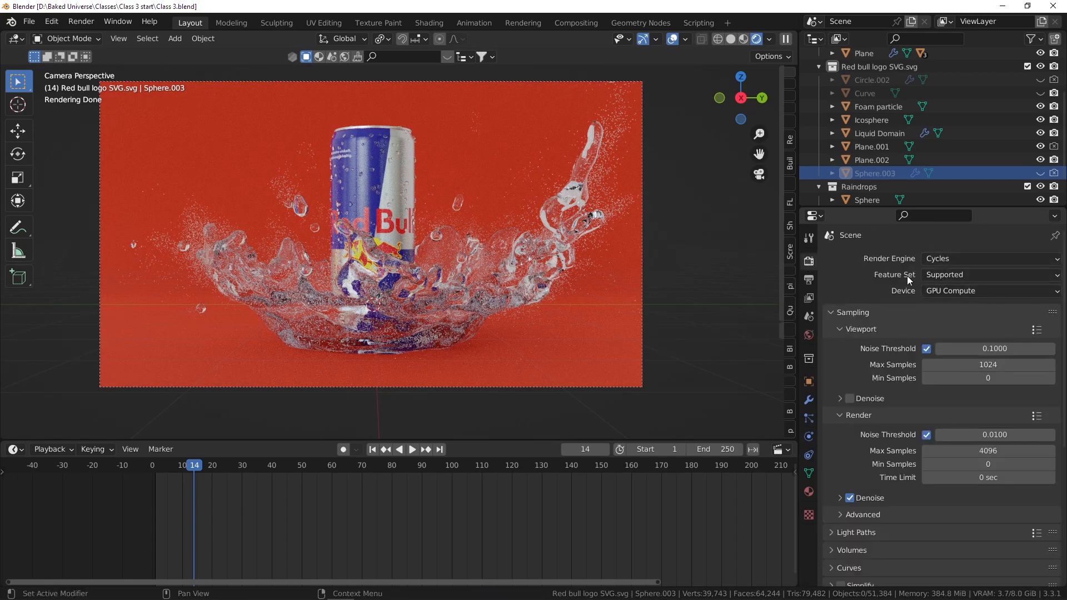
pyautogui.scroll(-5, 907, 275)
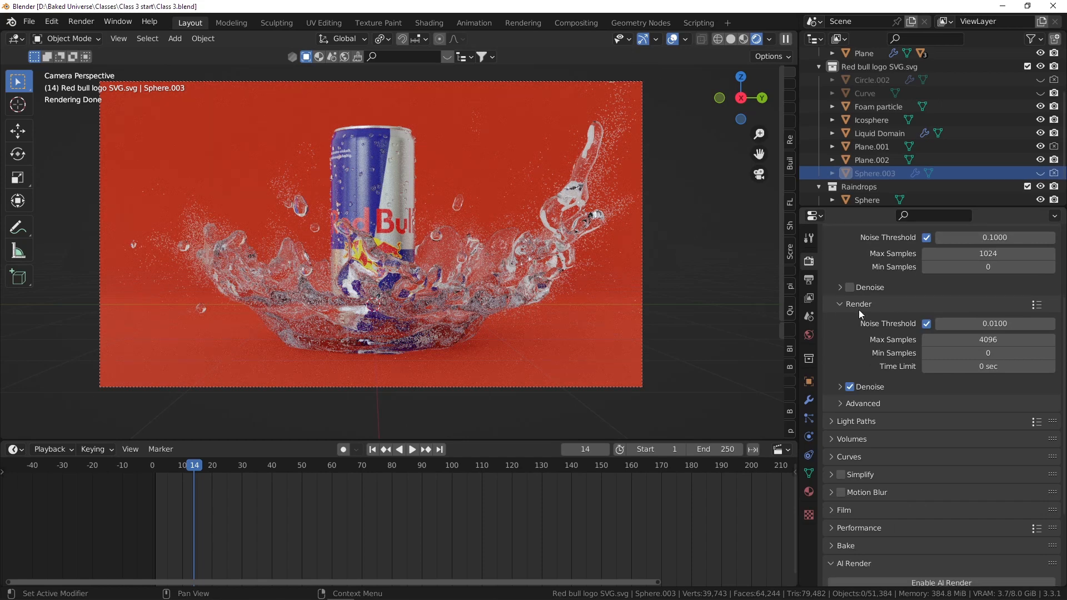
pyautogui.click(983, 340)
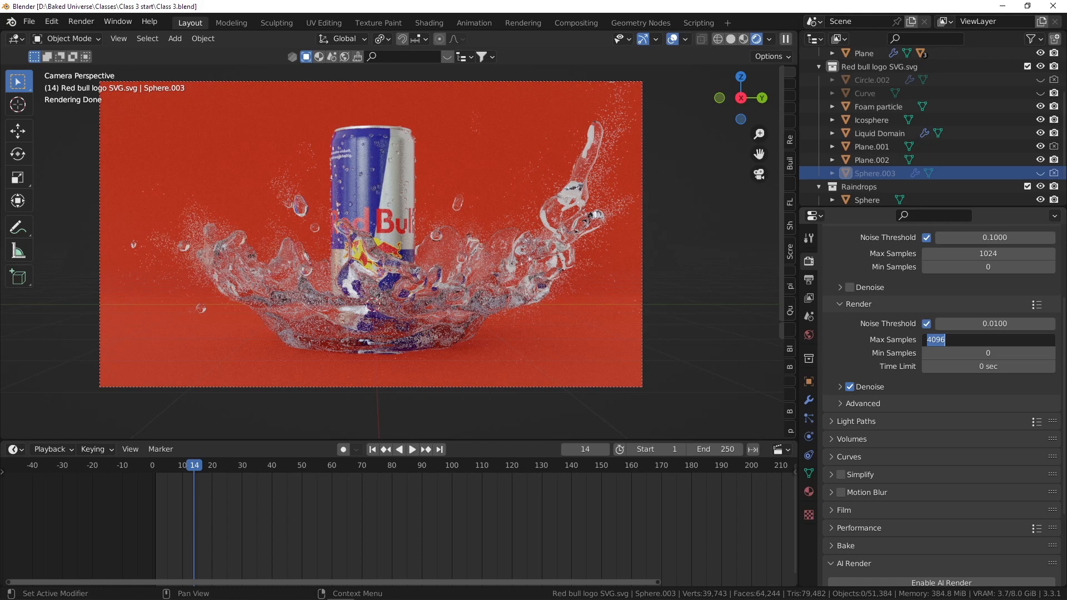
pyautogui.write('128')
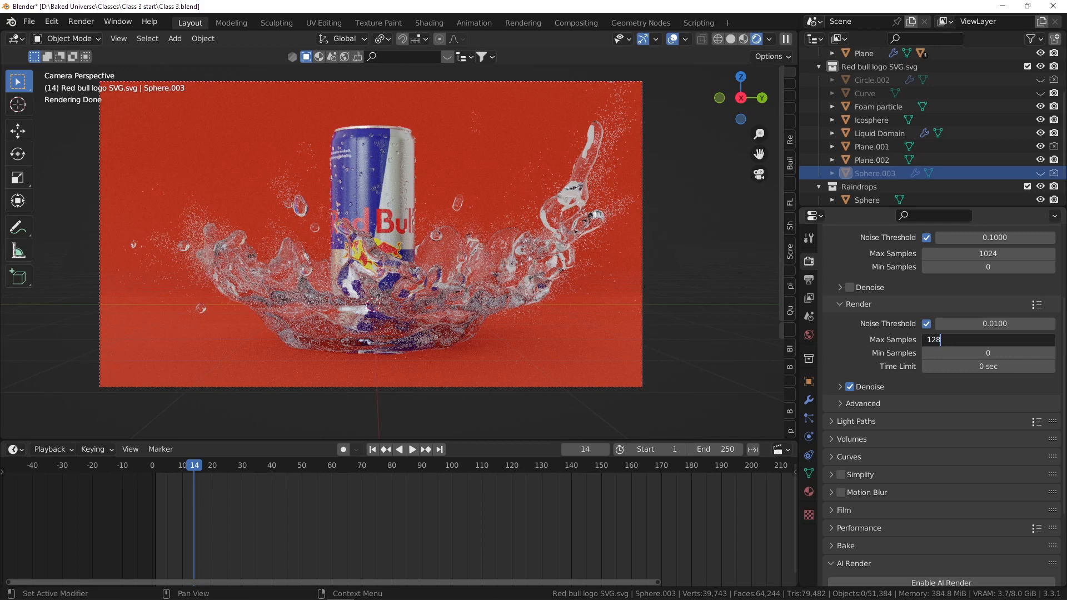
pyautogui.press('Return')
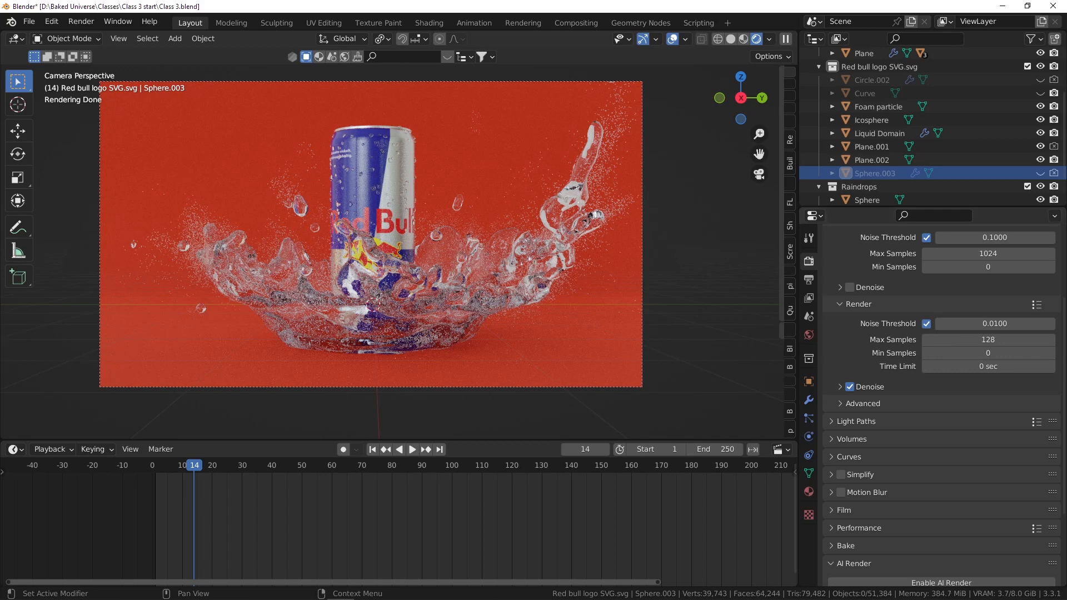
pyautogui.click(840, 388)
pyautogui.scroll(-1, 989, 393)
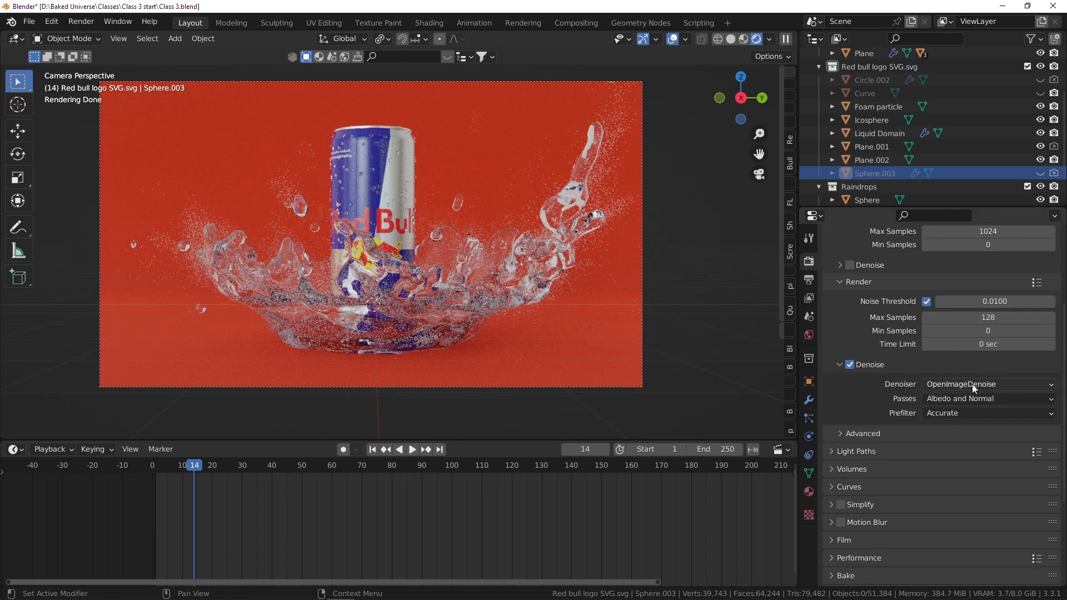
# - Compare the final render's denoisers and choose OptiX, with the Albedo and Normal passes
pyautogui.click(972, 384)
pyautogui.click(972, 385)
pyautogui.click(950, 384)
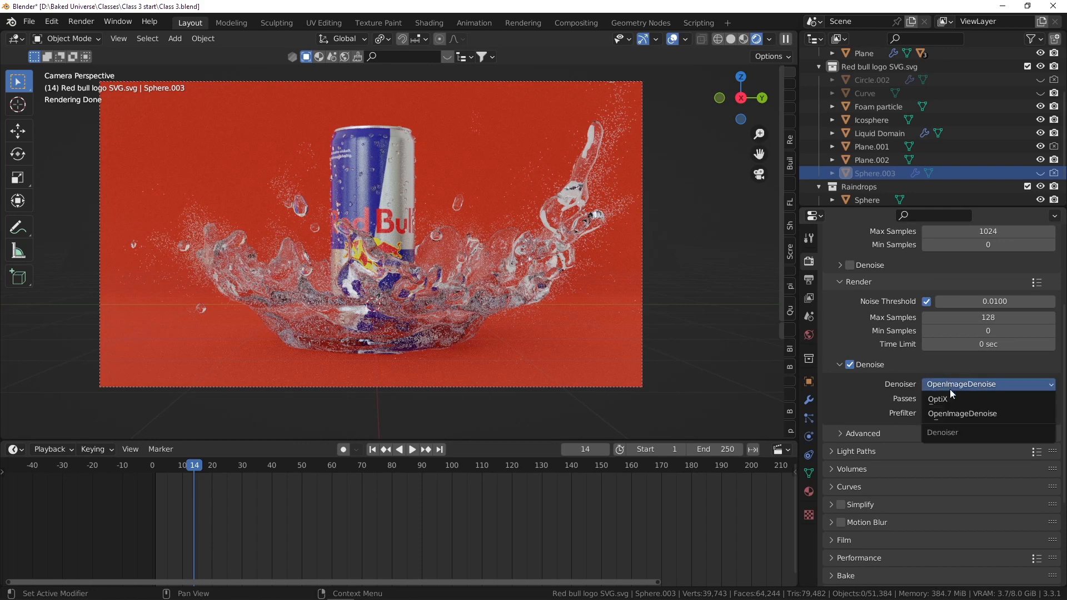
pyautogui.click(956, 397)
pyautogui.click(956, 382)
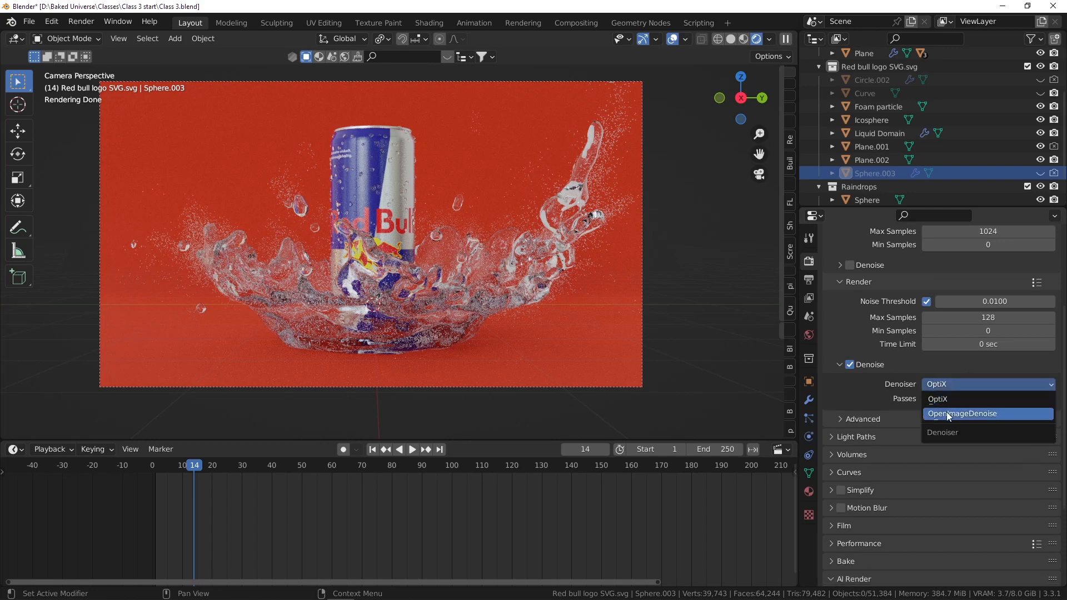
pyautogui.click(946, 412)
pyautogui.click(961, 383)
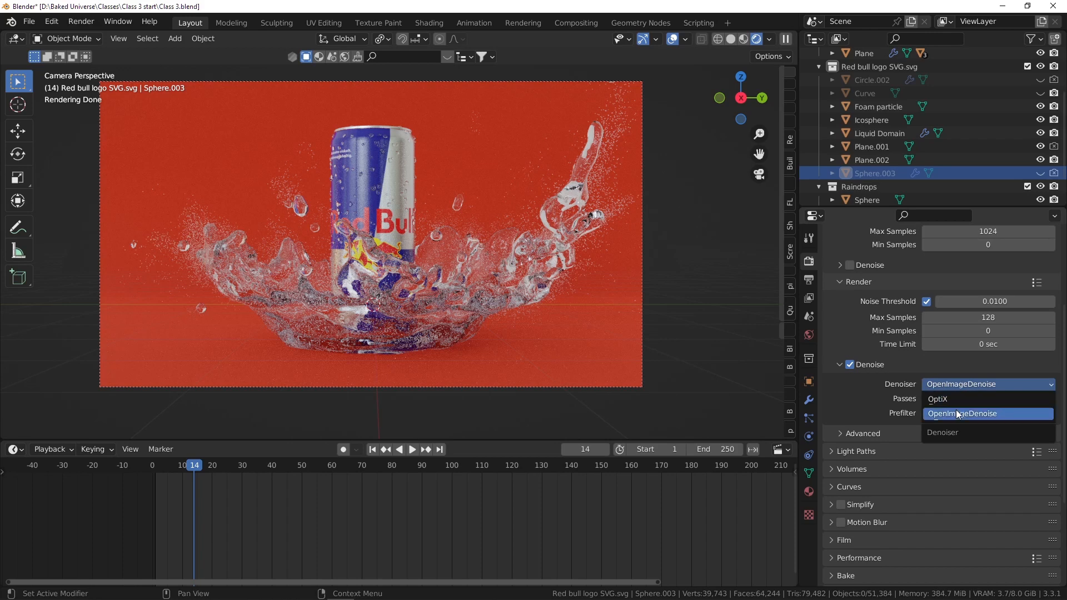
pyautogui.click(954, 398)
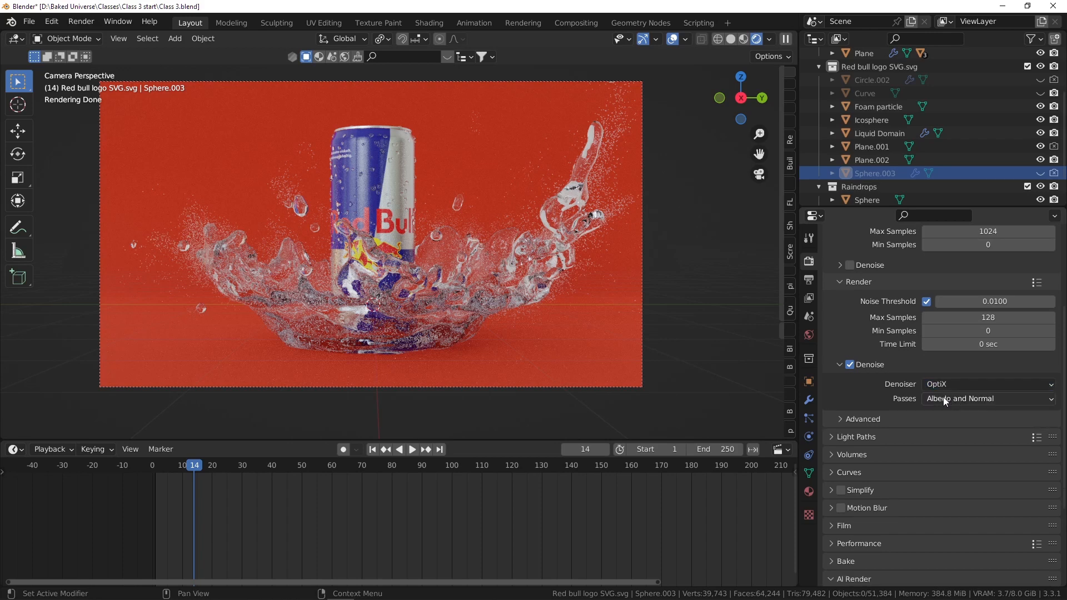
pyautogui.click(945, 394)
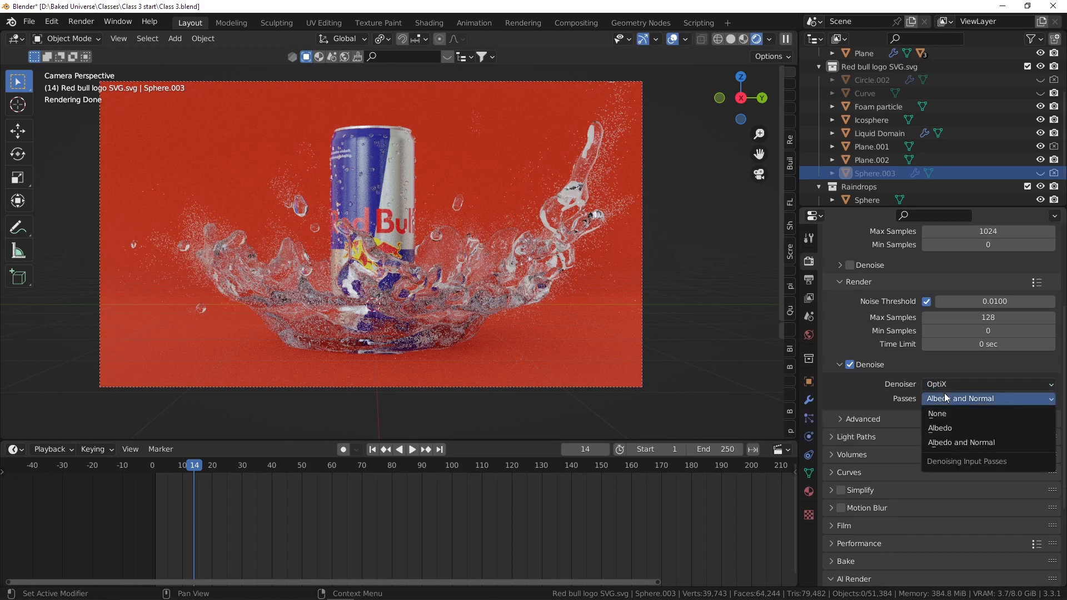
pyautogui.click(943, 389)
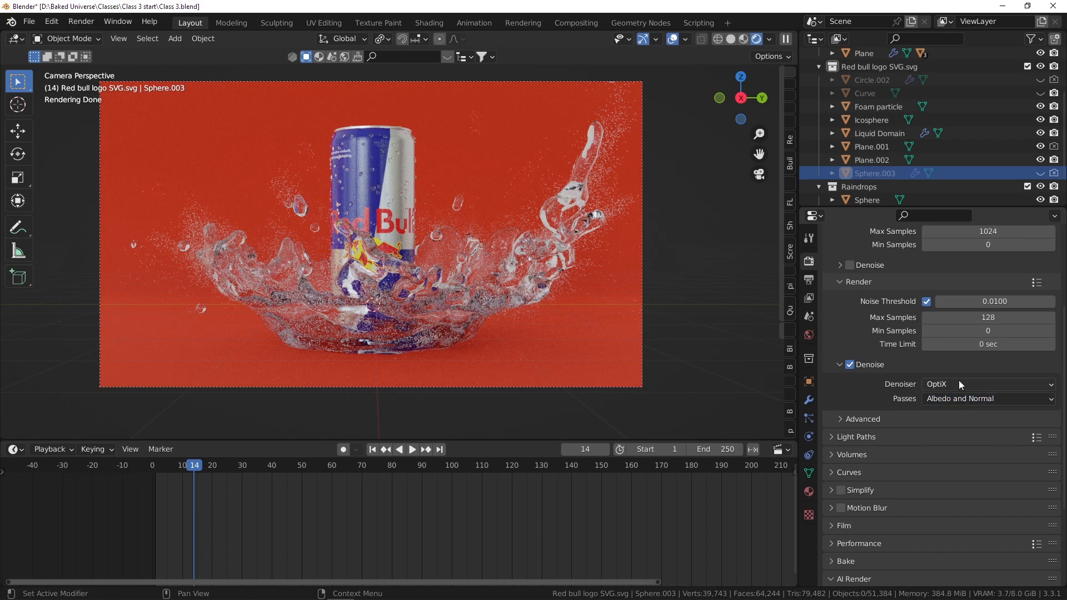
# - Expand the Cycles performance settings and examine the threads, memory tiling and tile size options
pyautogui.scroll(-2, 939, 381)
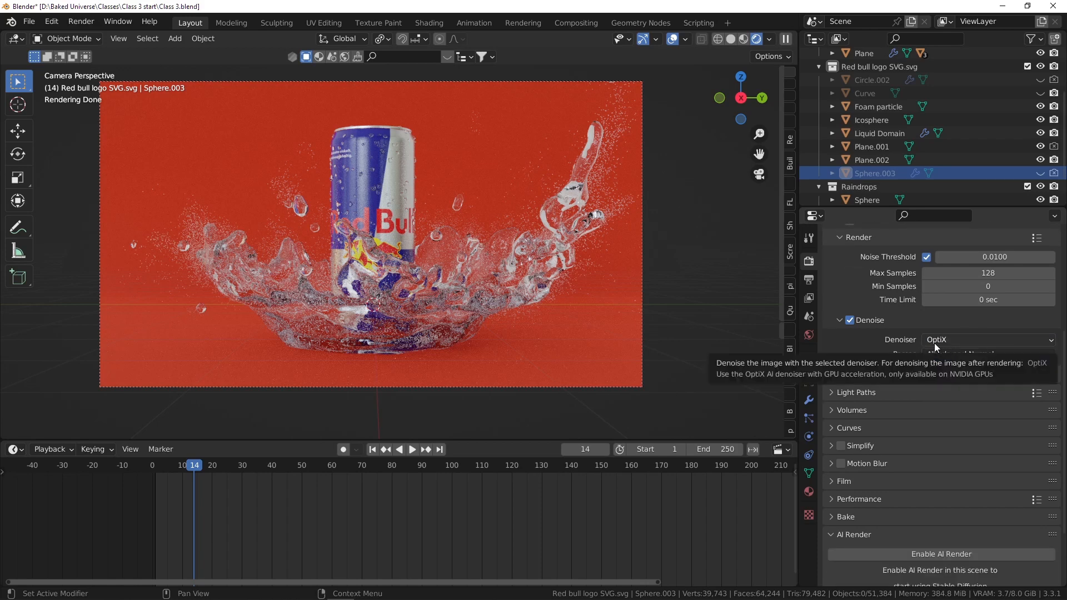
pyautogui.scroll(-1, 925, 339)
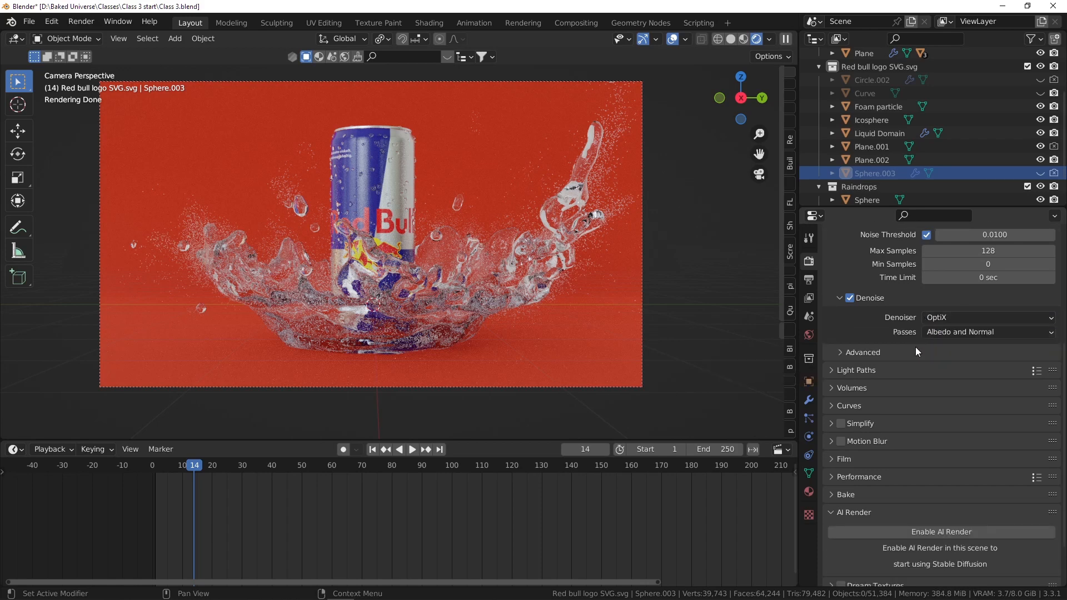
pyautogui.scroll(-2, 922, 353)
pyautogui.scroll(-1, 895, 401)
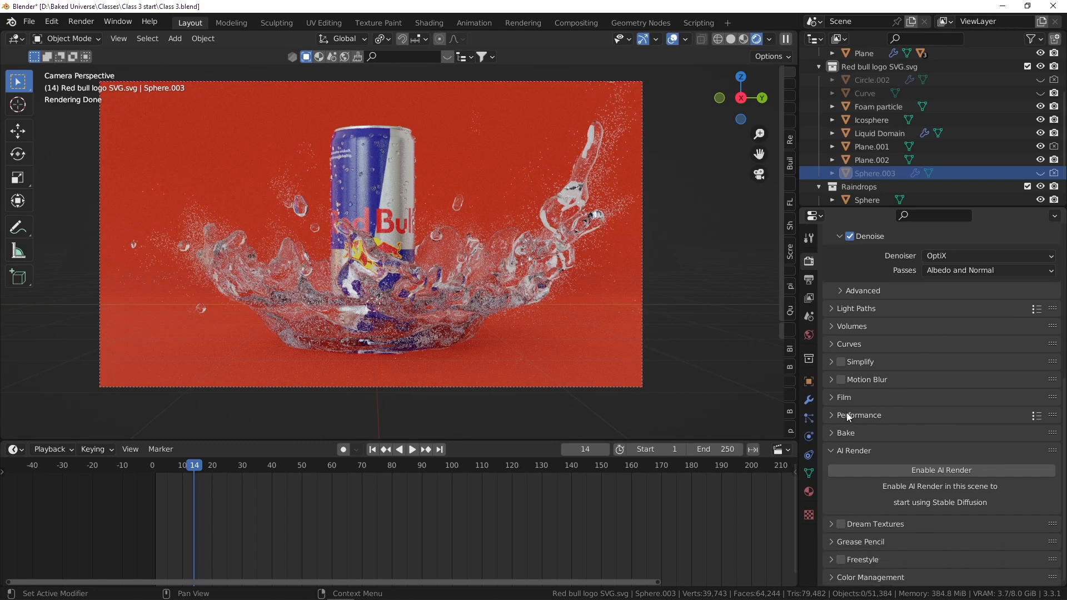
pyautogui.scroll(7, 856, 415)
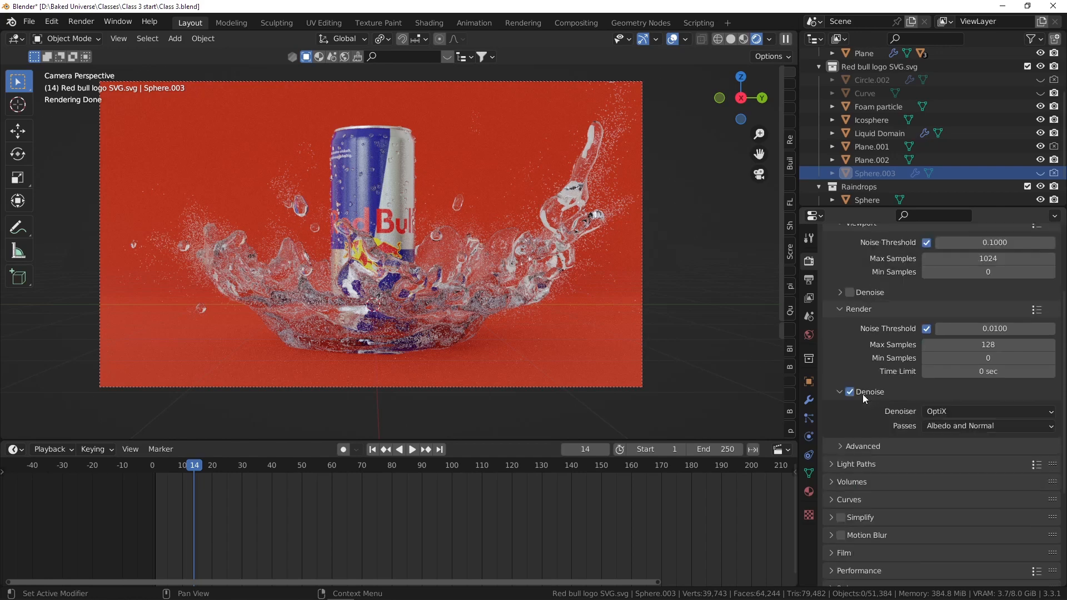
pyautogui.scroll(-3, 863, 394)
pyautogui.click(871, 502)
pyautogui.scroll(-4, 898, 451)
pyautogui.scroll(-6, 899, 451)
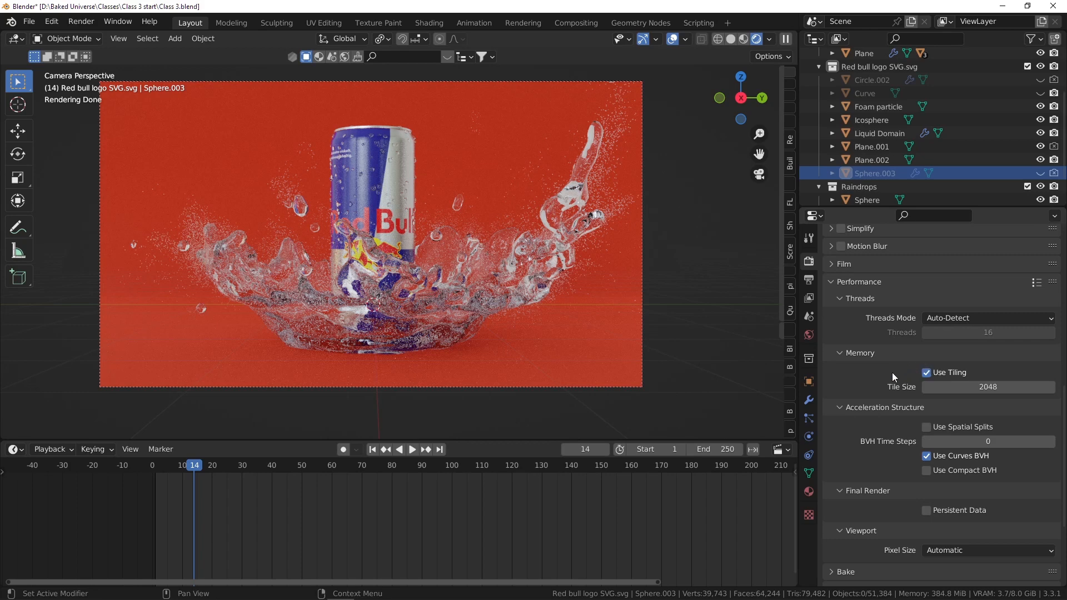
pyautogui.scroll(-1, 893, 378)
pyautogui.scroll(-1, 850, 355)
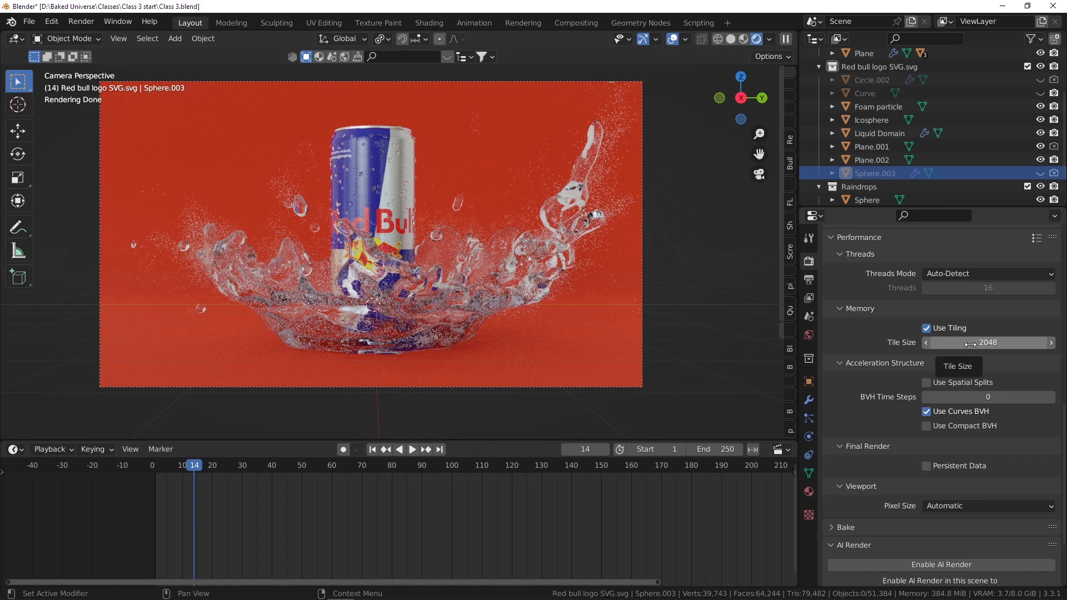
pyautogui.scroll(4, 970, 346)
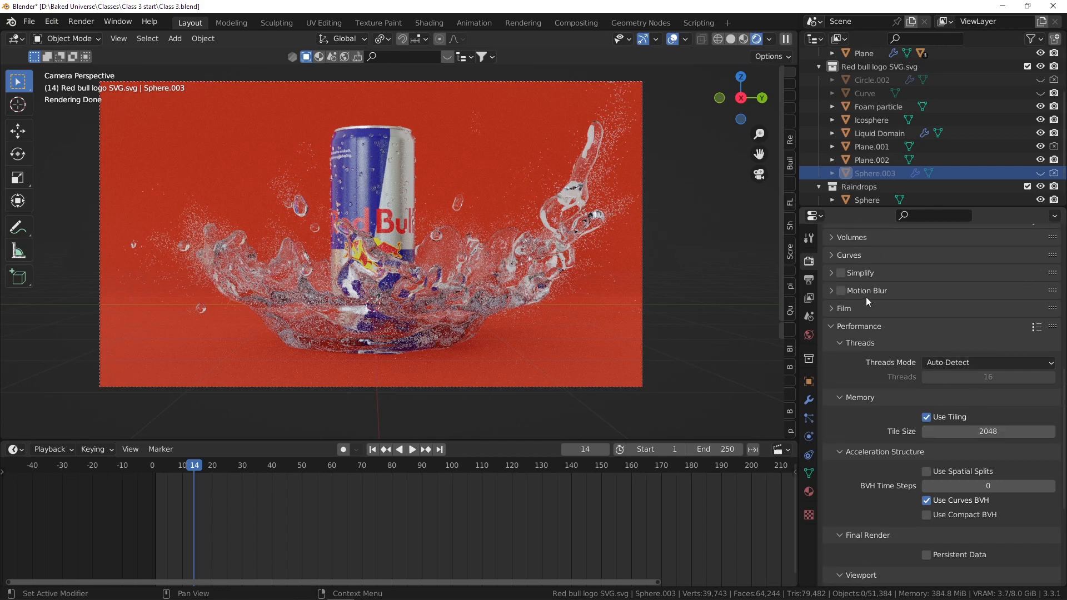
pyautogui.scroll(3, 912, 309)
pyautogui.scroll(-3, 950, 333)
pyautogui.scroll(-2, 931, 350)
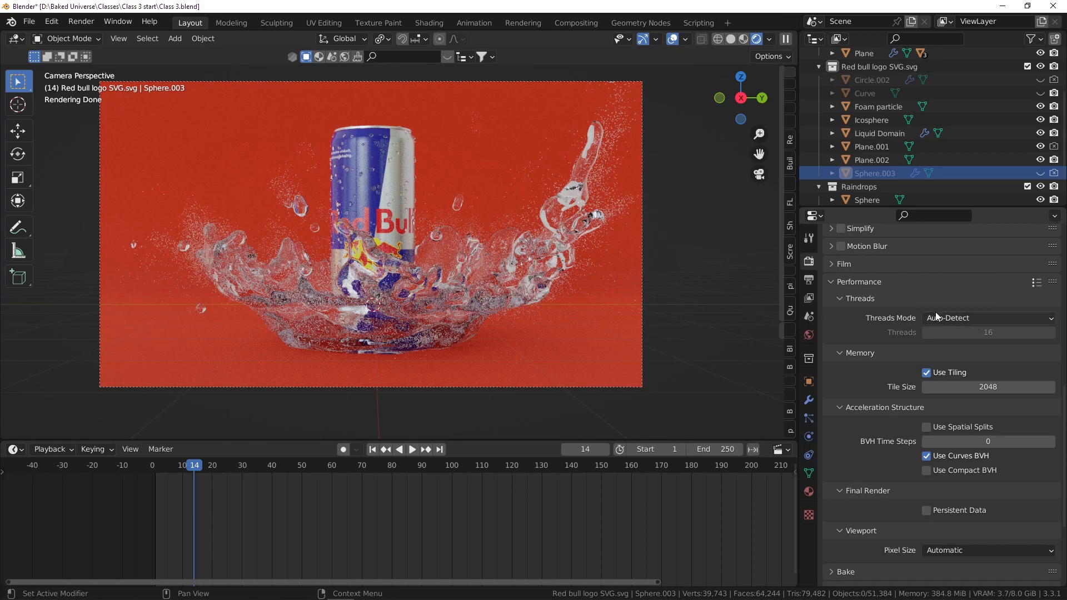
pyautogui.scroll(9, 911, 284)
pyautogui.scroll(8, 968, 335)
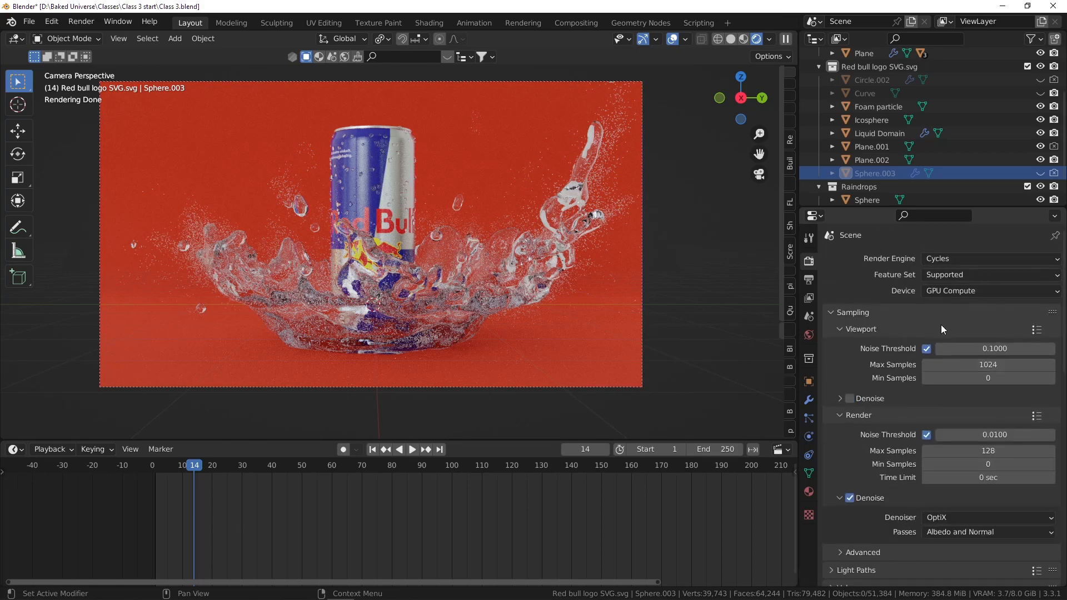
# - Render a test still of frame 14, inspect the area above the can's top closely, and close the render window
pyautogui.click(81, 21)
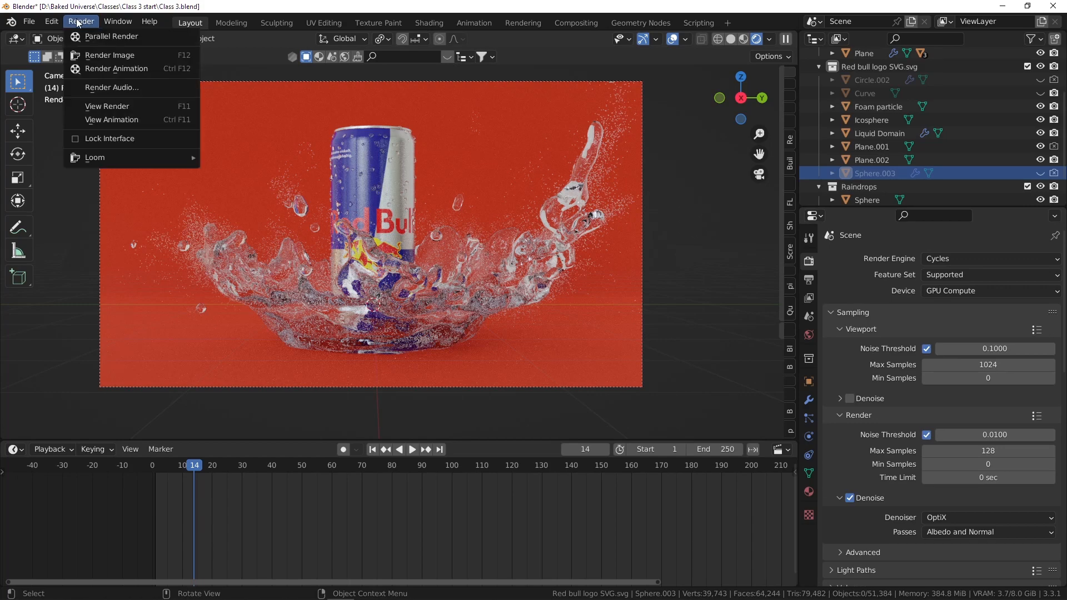
pyautogui.moveTo(118, 21)
pyautogui.moveTo(81, 21)
pyautogui.click(98, 55)
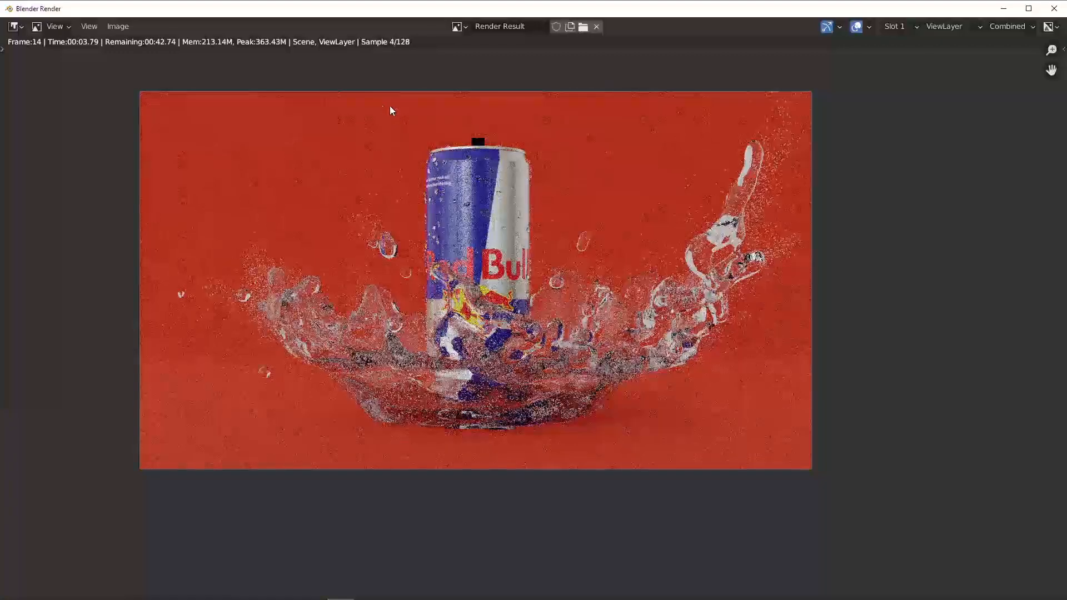
pyautogui.scroll(7, 478, 141)
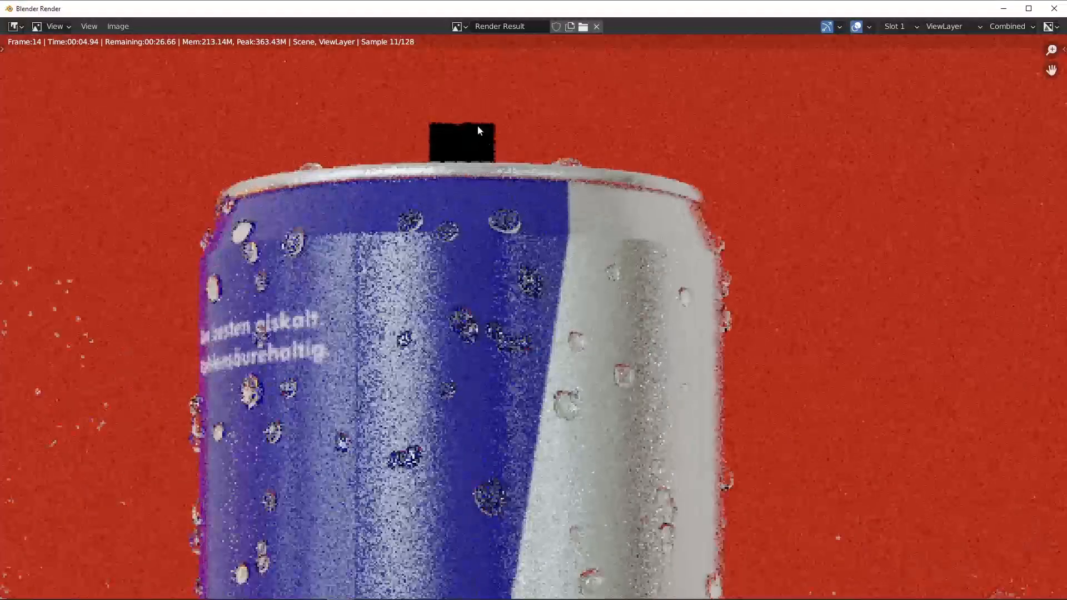
pyautogui.scroll(-5, 487, 132)
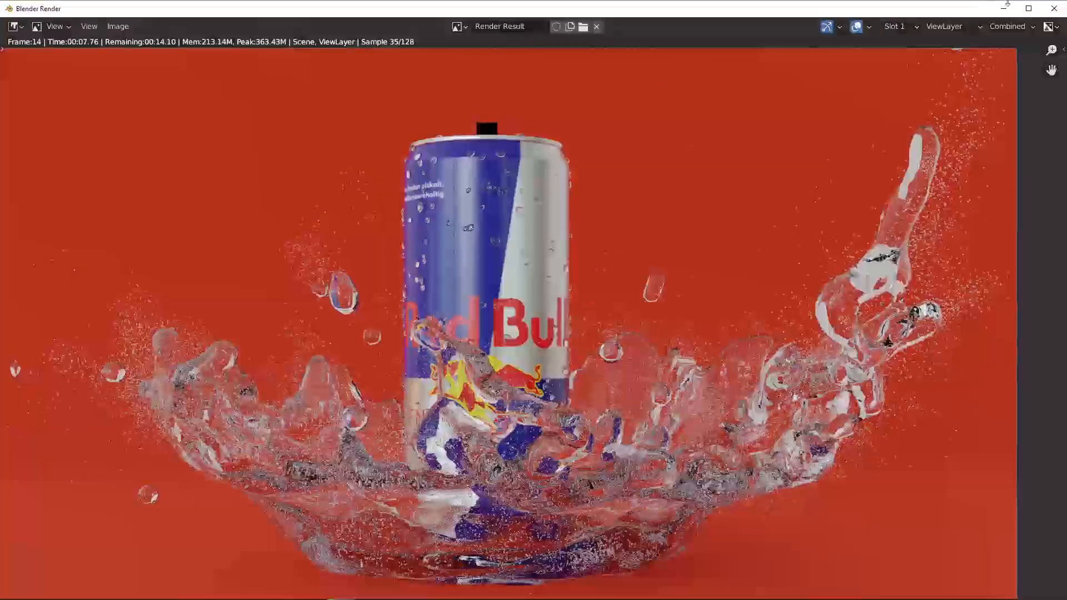
pyautogui.click(1054, 8)
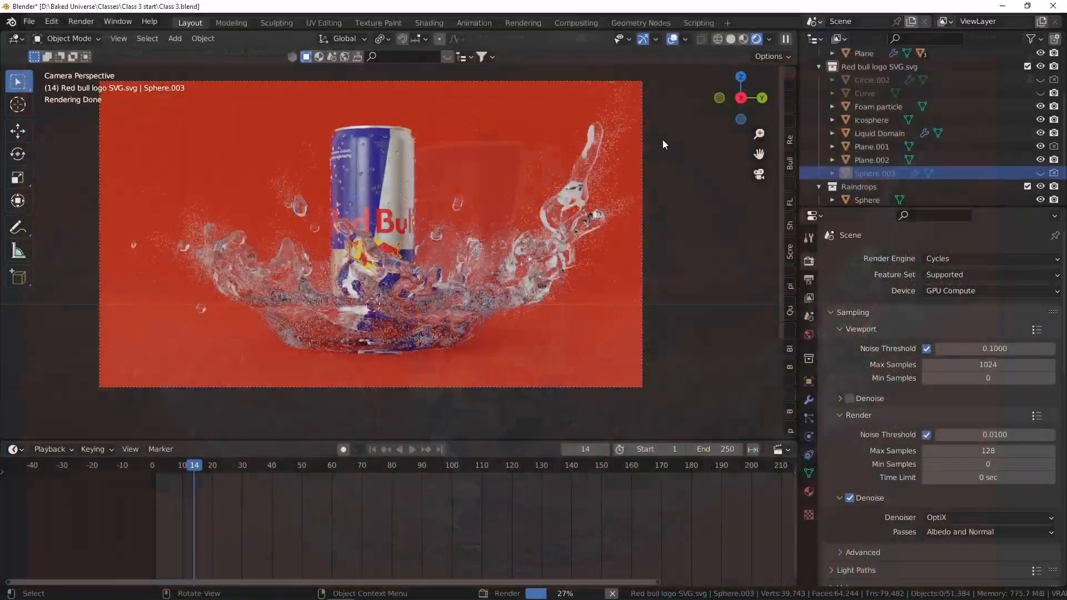
# - Exclude the Curve object from renders and hide Plane.001 in the viewport
pyautogui.scroll(5, 976, 93)
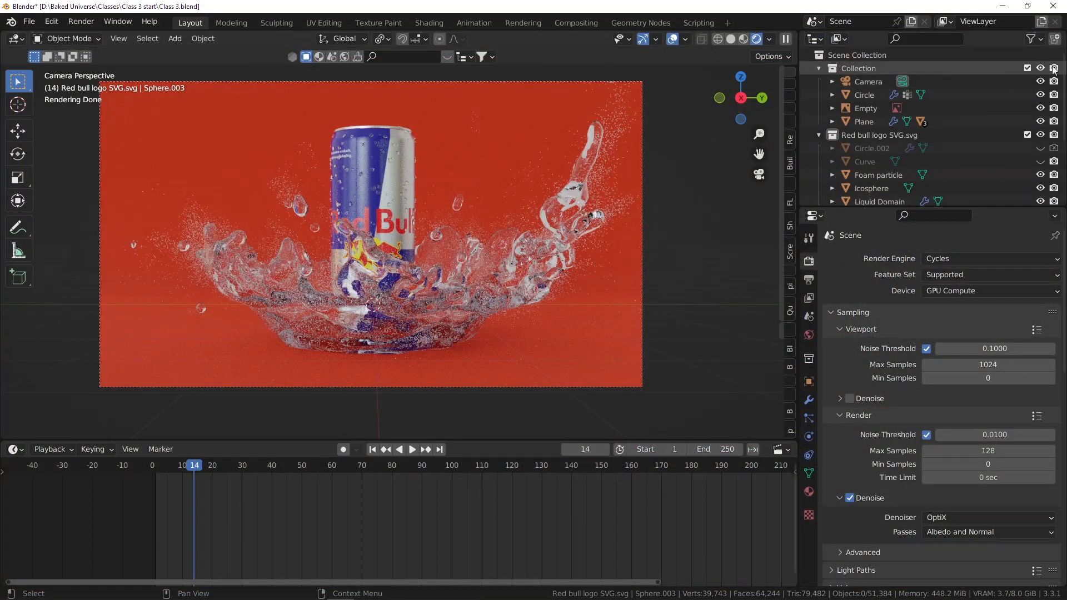
pyautogui.scroll(-3, 962, 83)
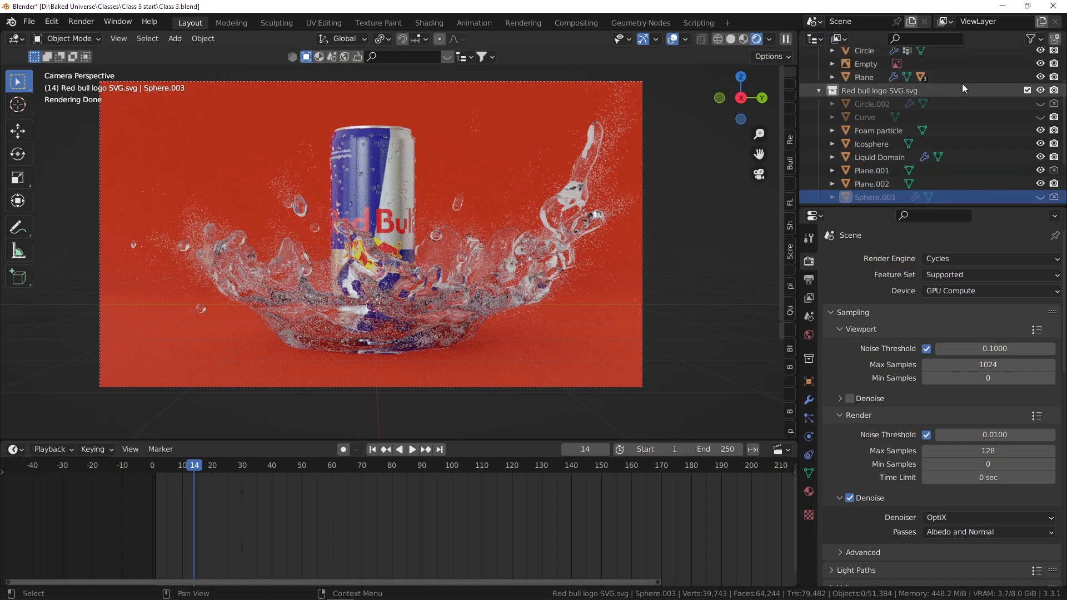
pyautogui.scroll(3, 944, 77)
pyautogui.scroll(-5, 1005, 91)
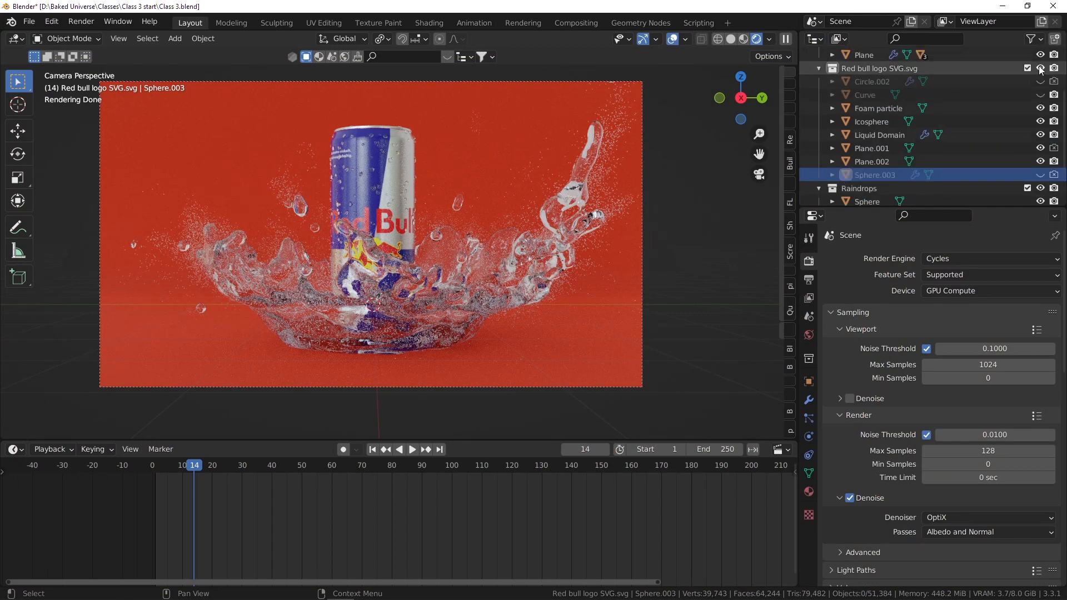
pyautogui.click(1054, 96)
pyautogui.click(1038, 39)
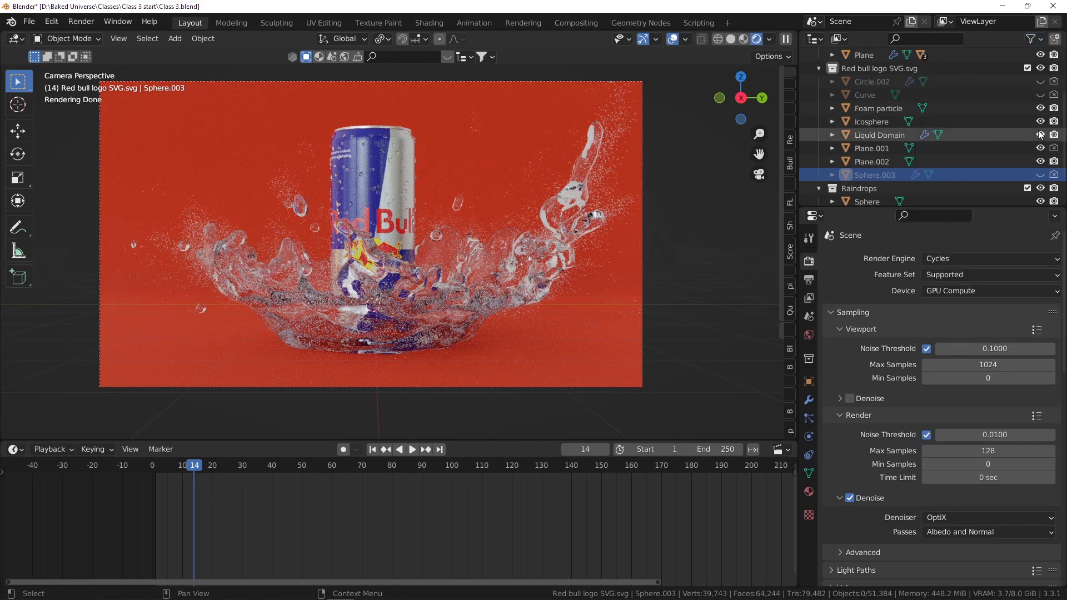
pyautogui.click(1041, 148)
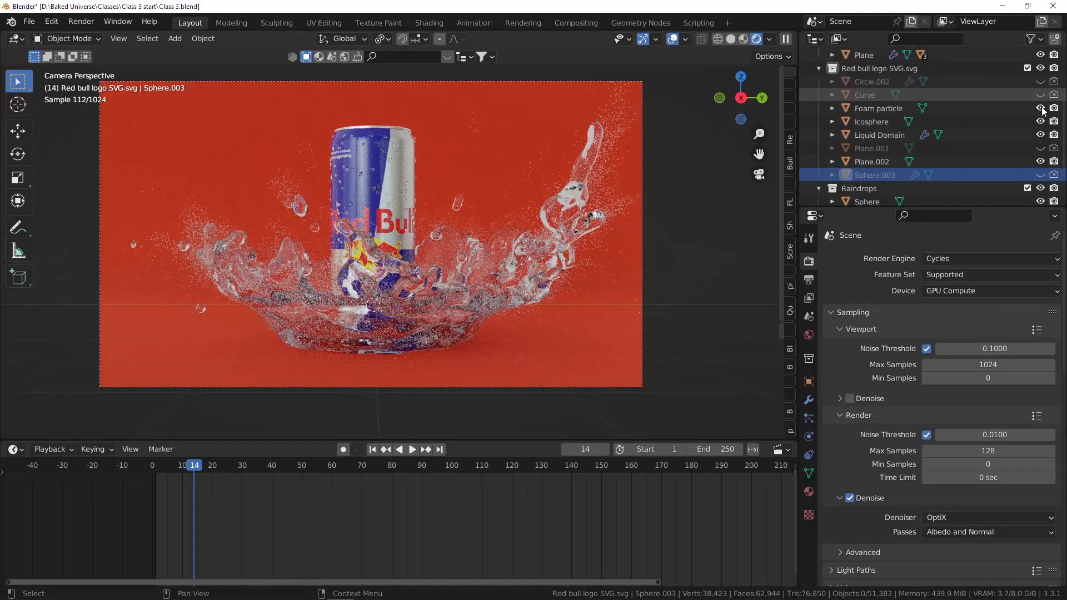
pyautogui.scroll(-3, 1042, 108)
pyautogui.scroll(8, 1039, 109)
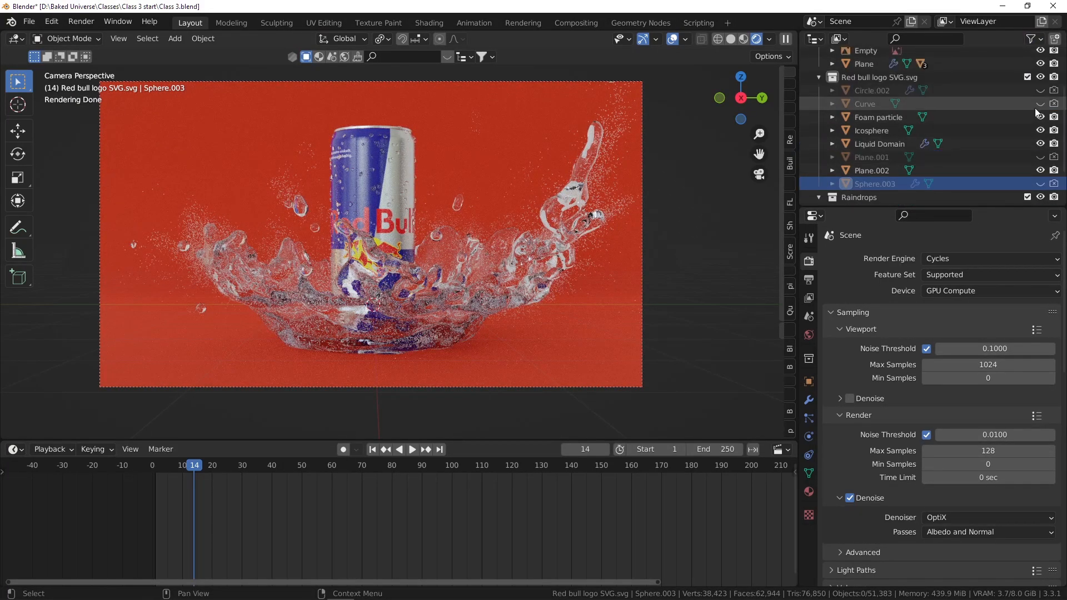
# - Render frame 14 as a still image again and inspect the can and the splash in the result
pyautogui.click(82, 22)
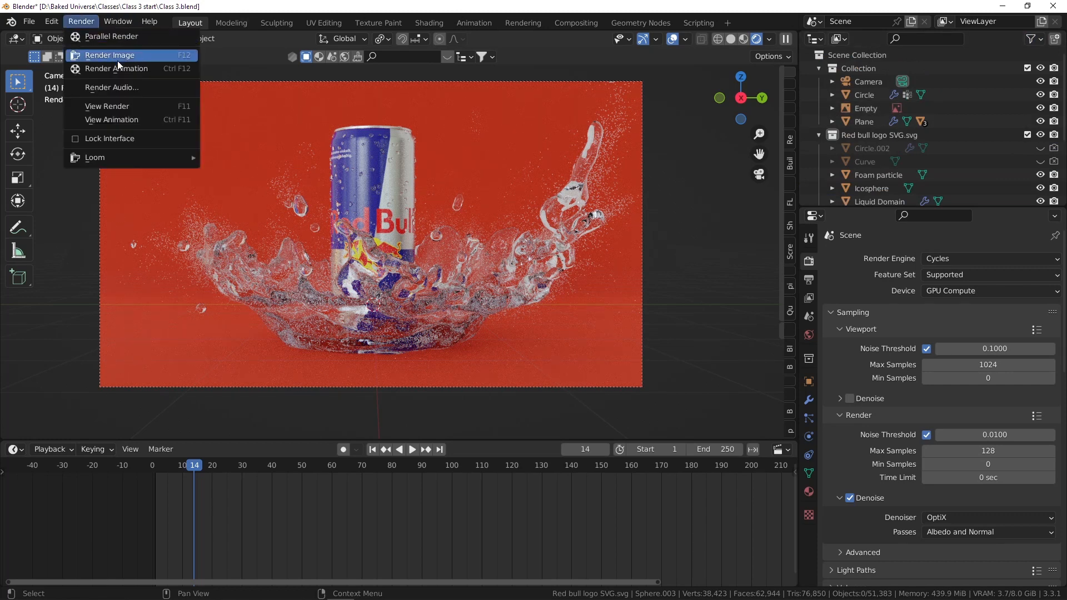
pyautogui.click(118, 55)
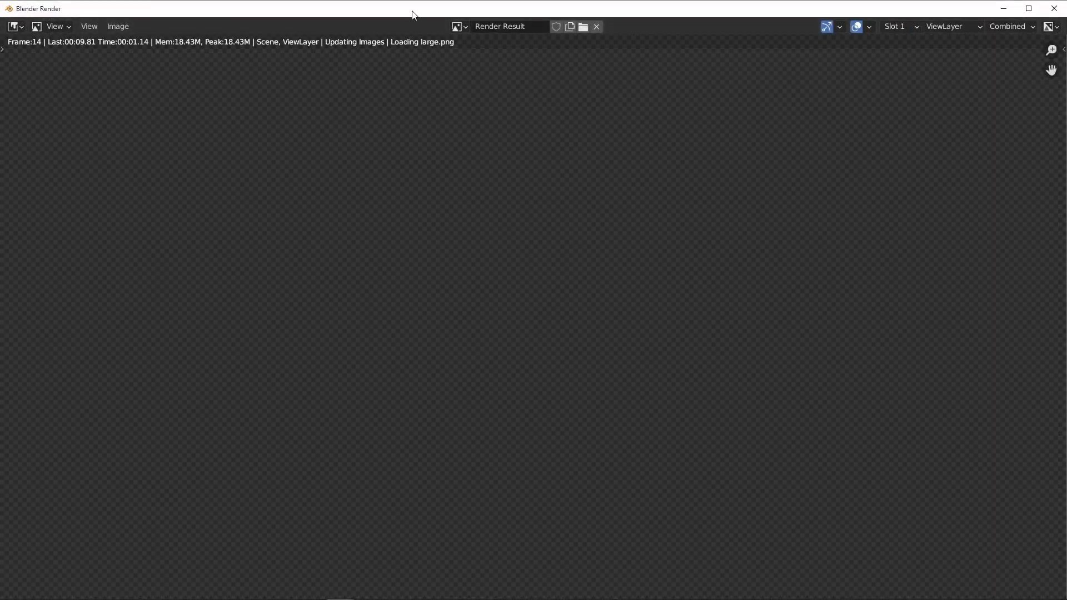
pyautogui.scroll(-2, 427, 88)
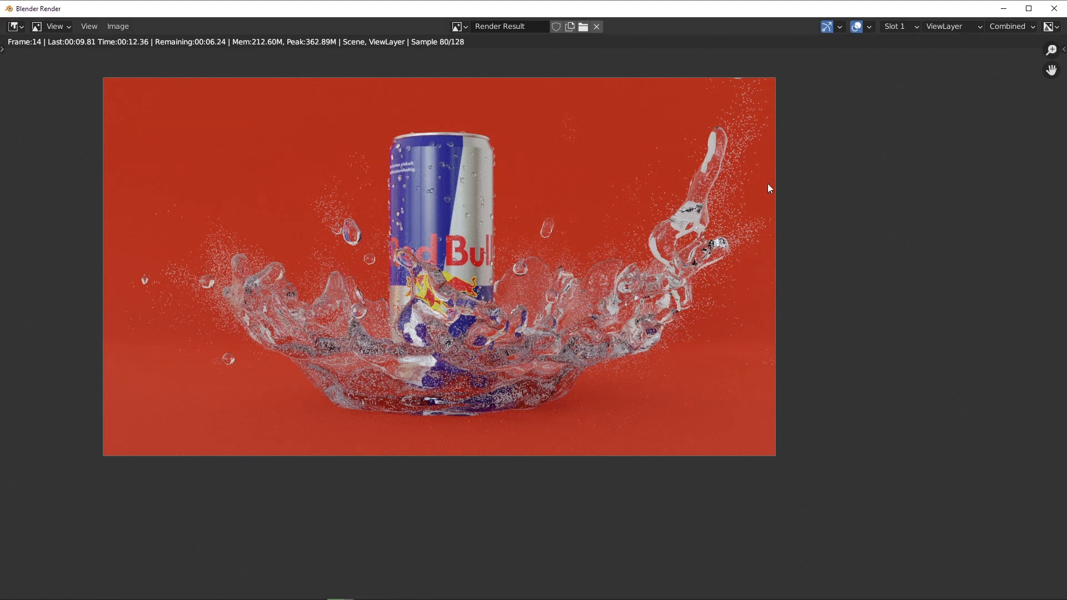
pyautogui.scroll(1, 556, 103)
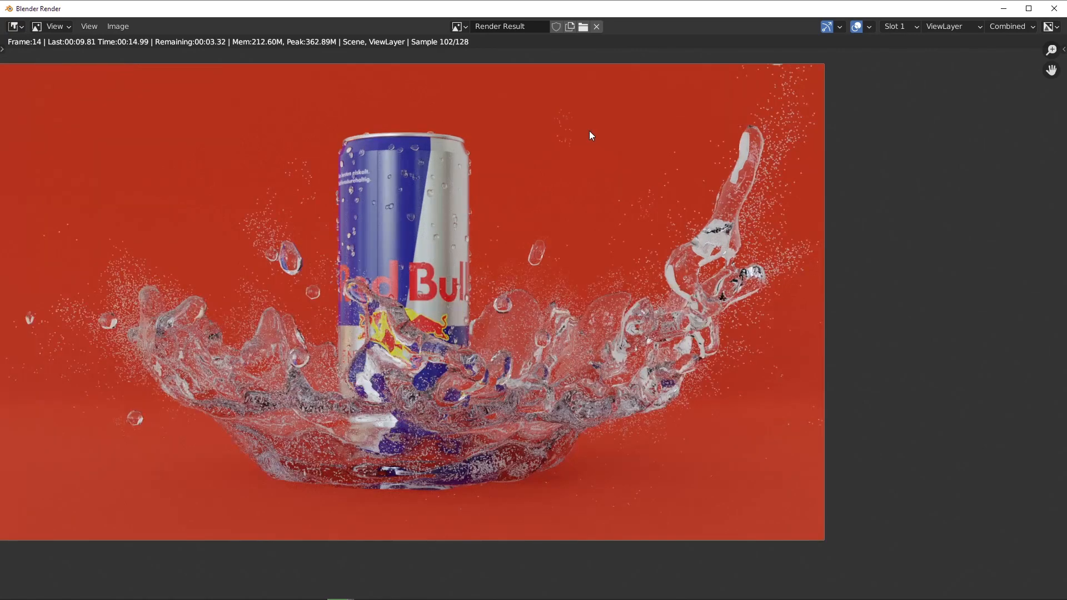
pyautogui.scroll(-1, 589, 131)
pyautogui.moveTo(598, 122); pyautogui.dragTo(560, 117, button='middle')
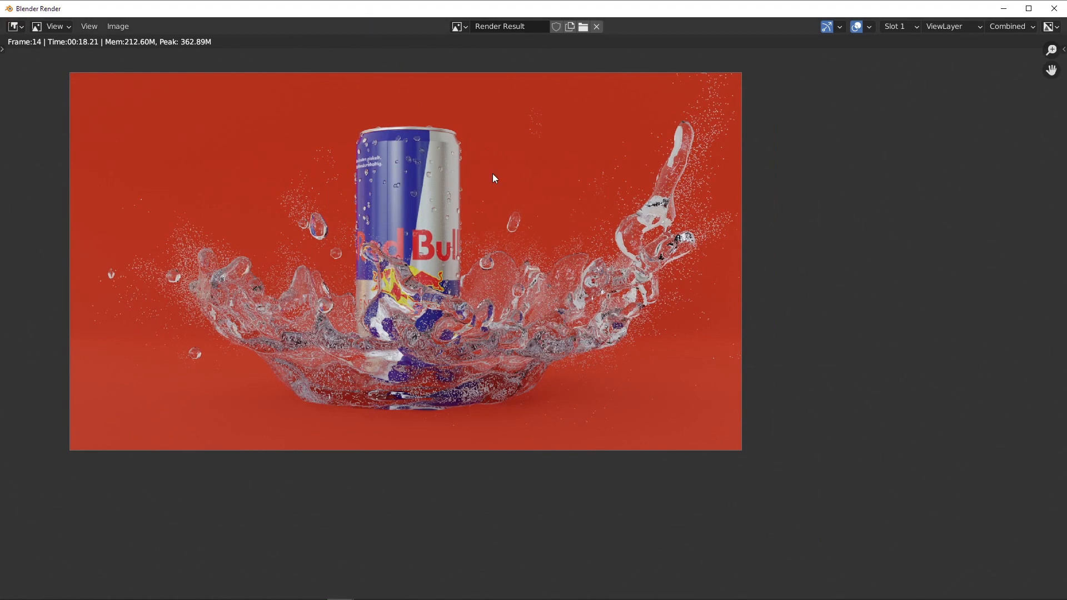
pyautogui.scroll(1, 492, 181)
pyautogui.scroll(-1, 574, 194)
pyautogui.moveTo(497, 165); pyautogui.dragTo(527, 201, button='middle')
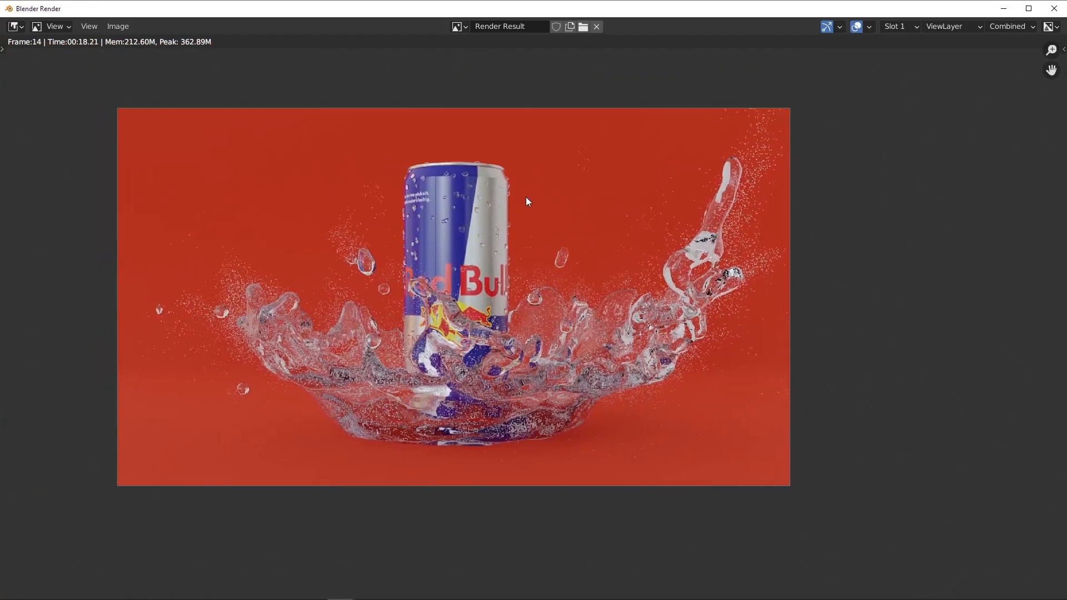
pyautogui.scroll(1, 485, 227)
pyautogui.moveTo(515, 240); pyautogui.dragTo(561, 224, button='middle')
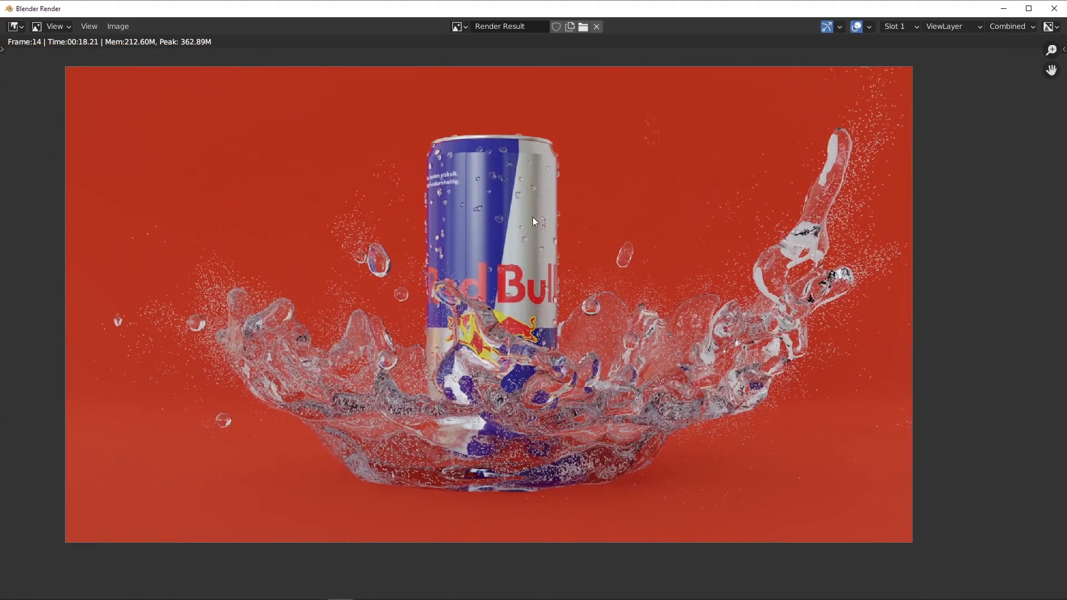